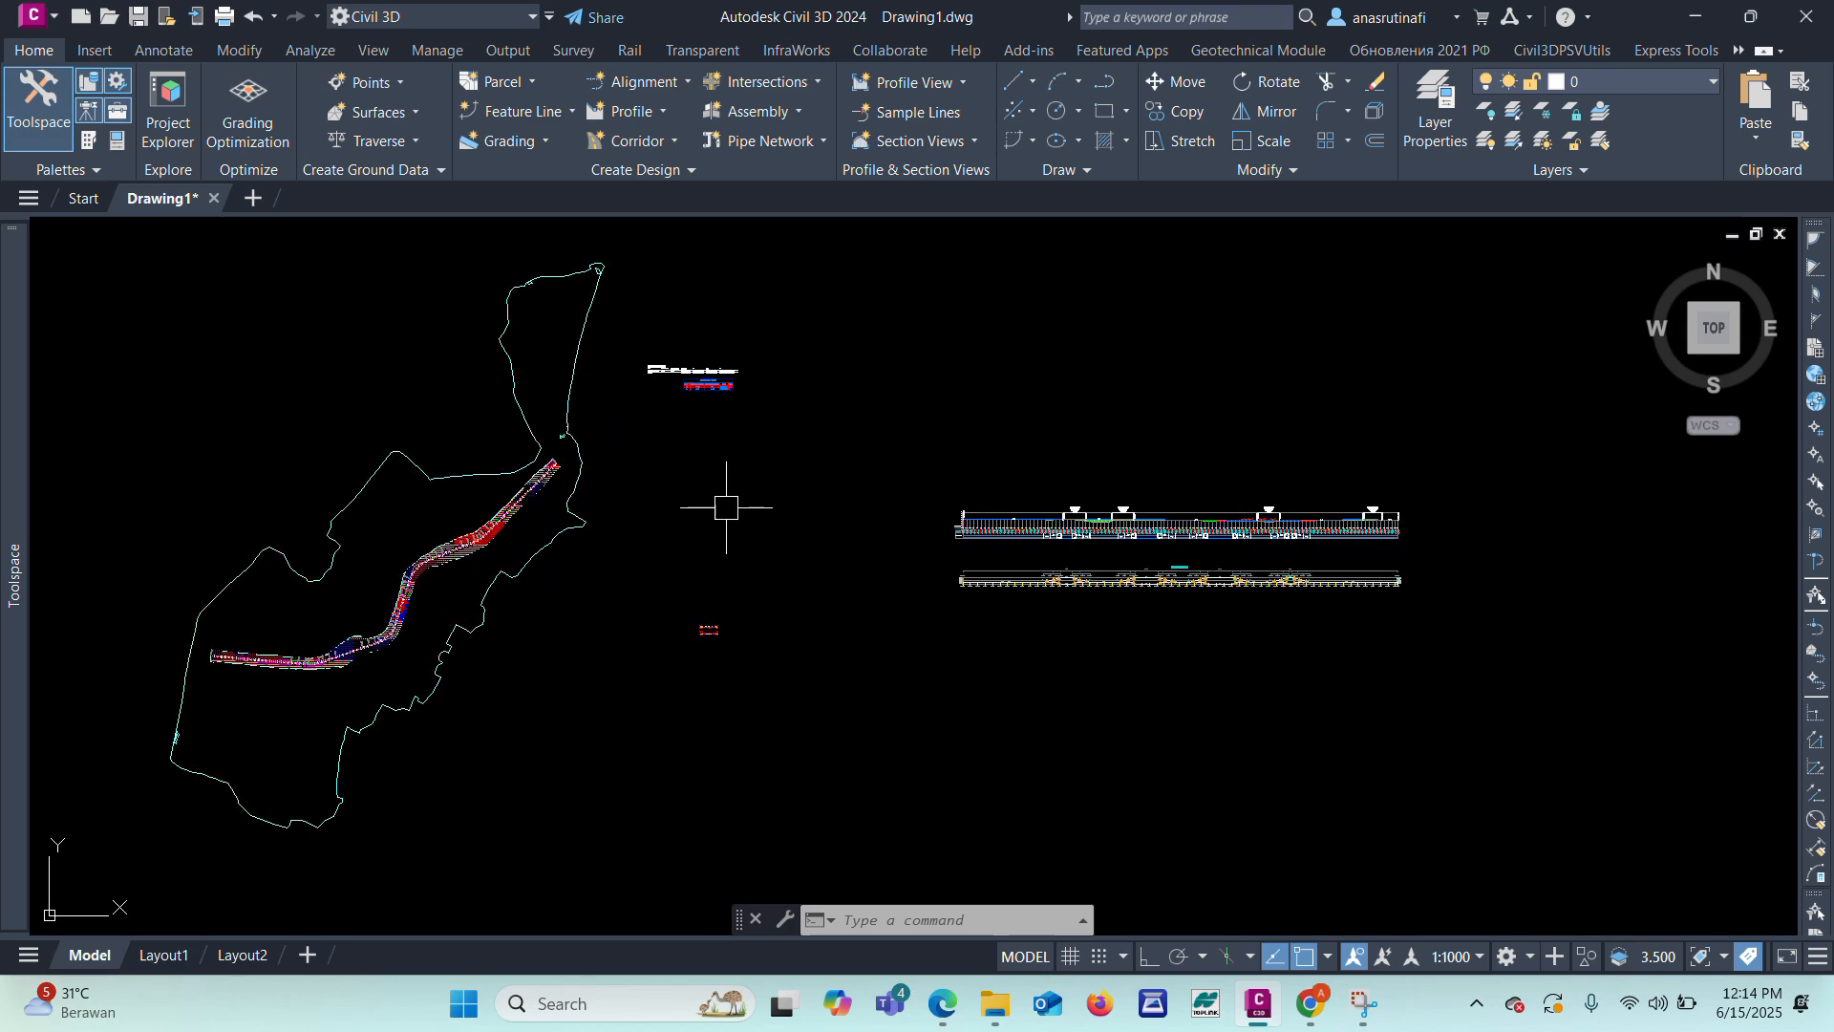
Step: Examine the cut/fill summary, the elevations table and the overall layout of the road plan and profiles
{"action": "scroll", "coordinate": [716, 503], "scroll_direction": "up", "scroll_amount": 3}
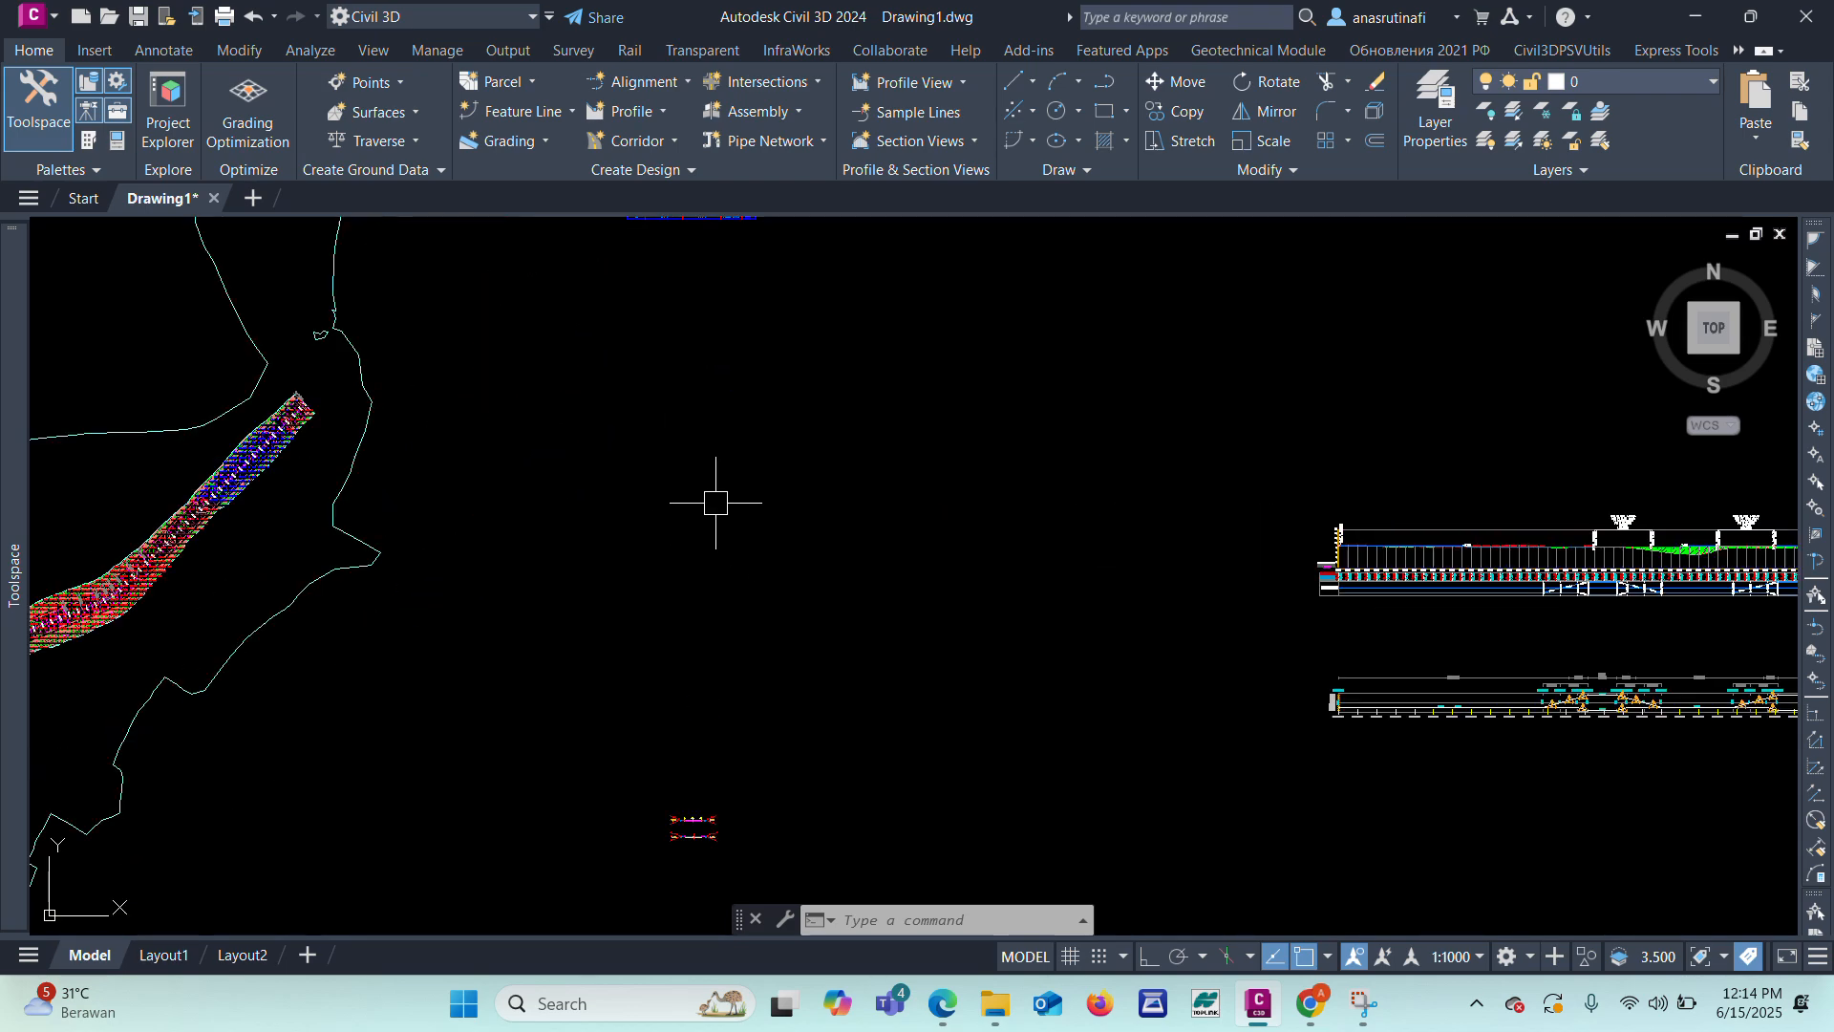
{"action": "scroll", "coordinate": [719, 613], "scroll_direction": "down", "scroll_amount": 2}
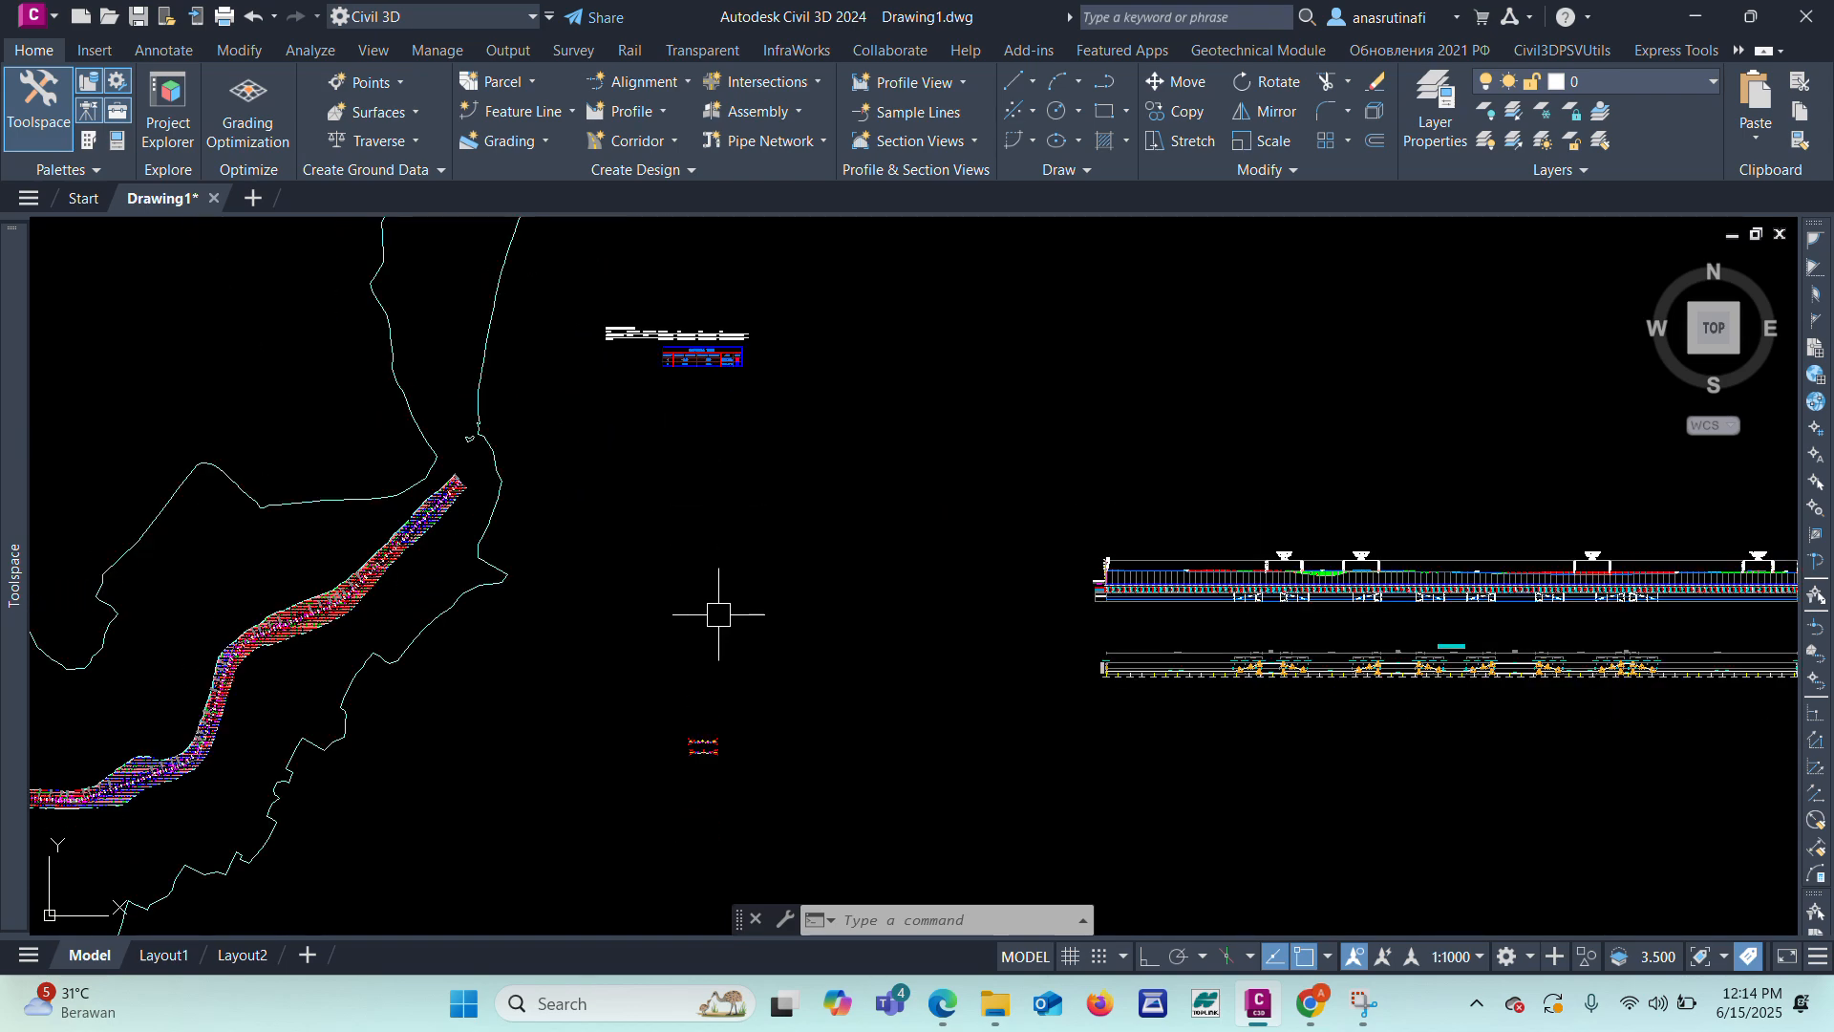
{"action": "scroll", "coordinate": [657, 365], "scroll_direction": "up", "scroll_amount": 2}
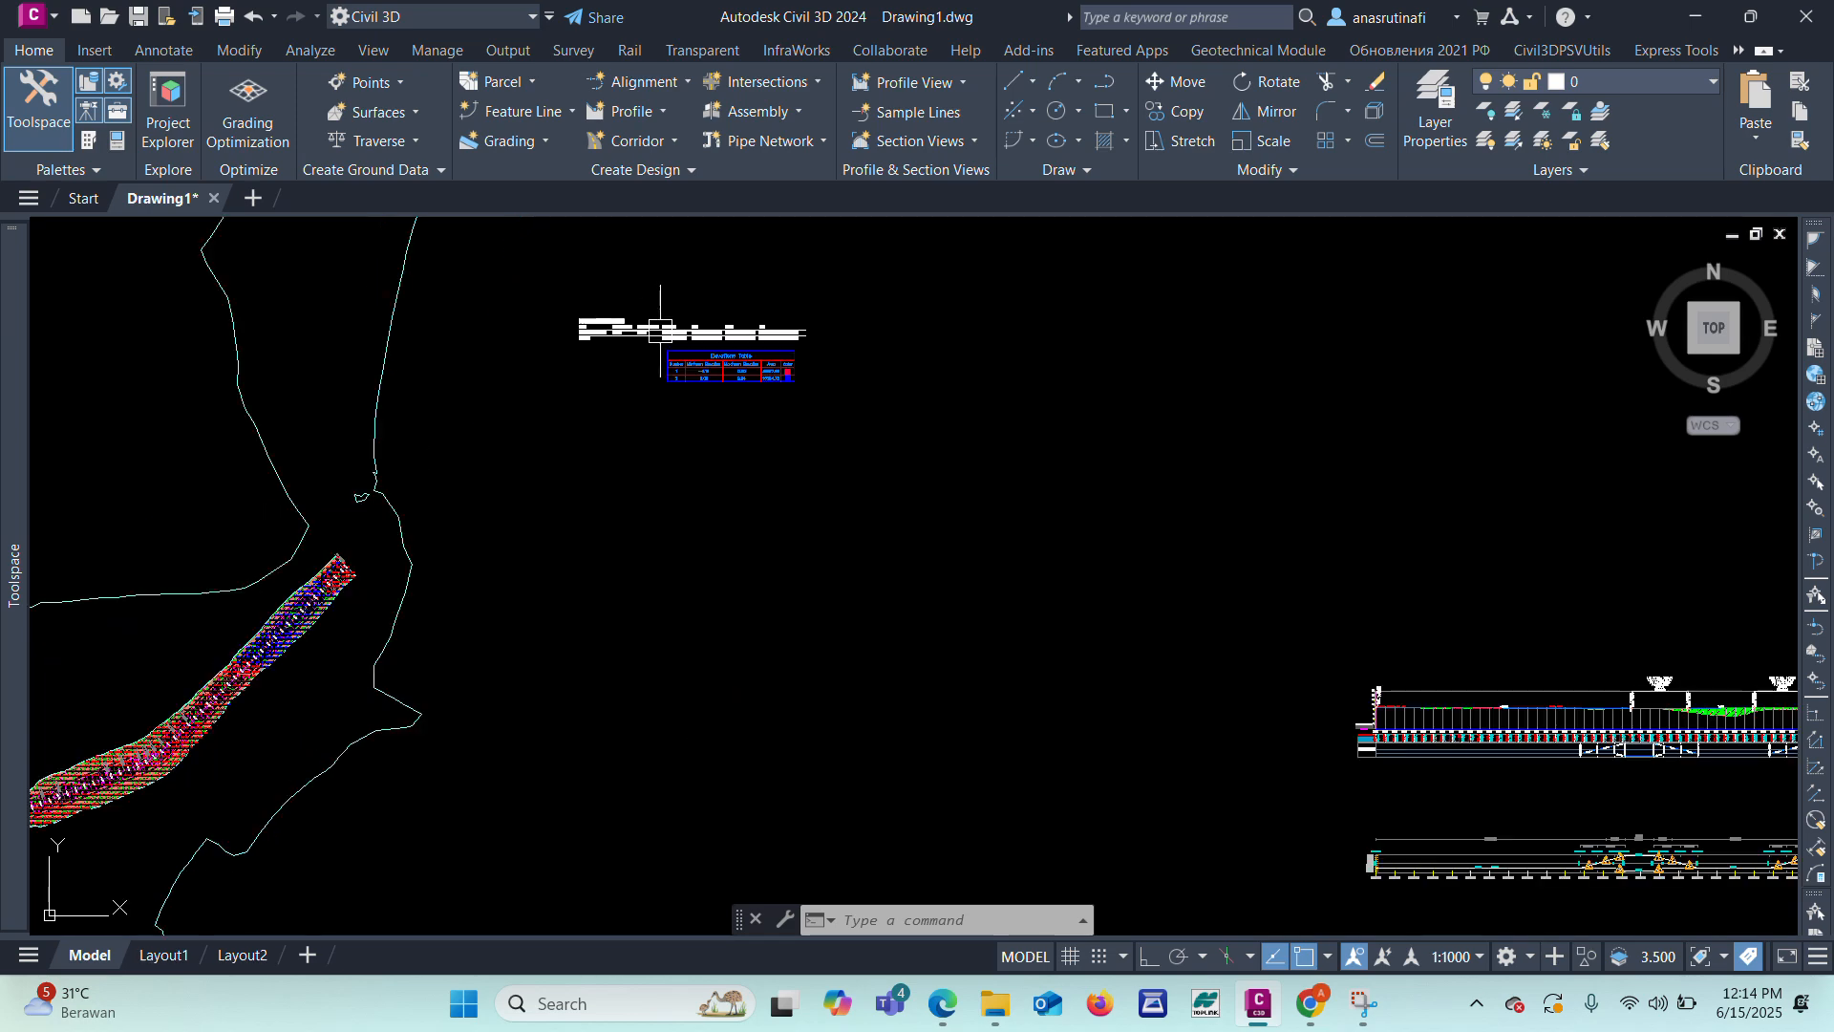
{"action": "scroll", "coordinate": [631, 284], "scroll_direction": "up", "scroll_amount": 3}
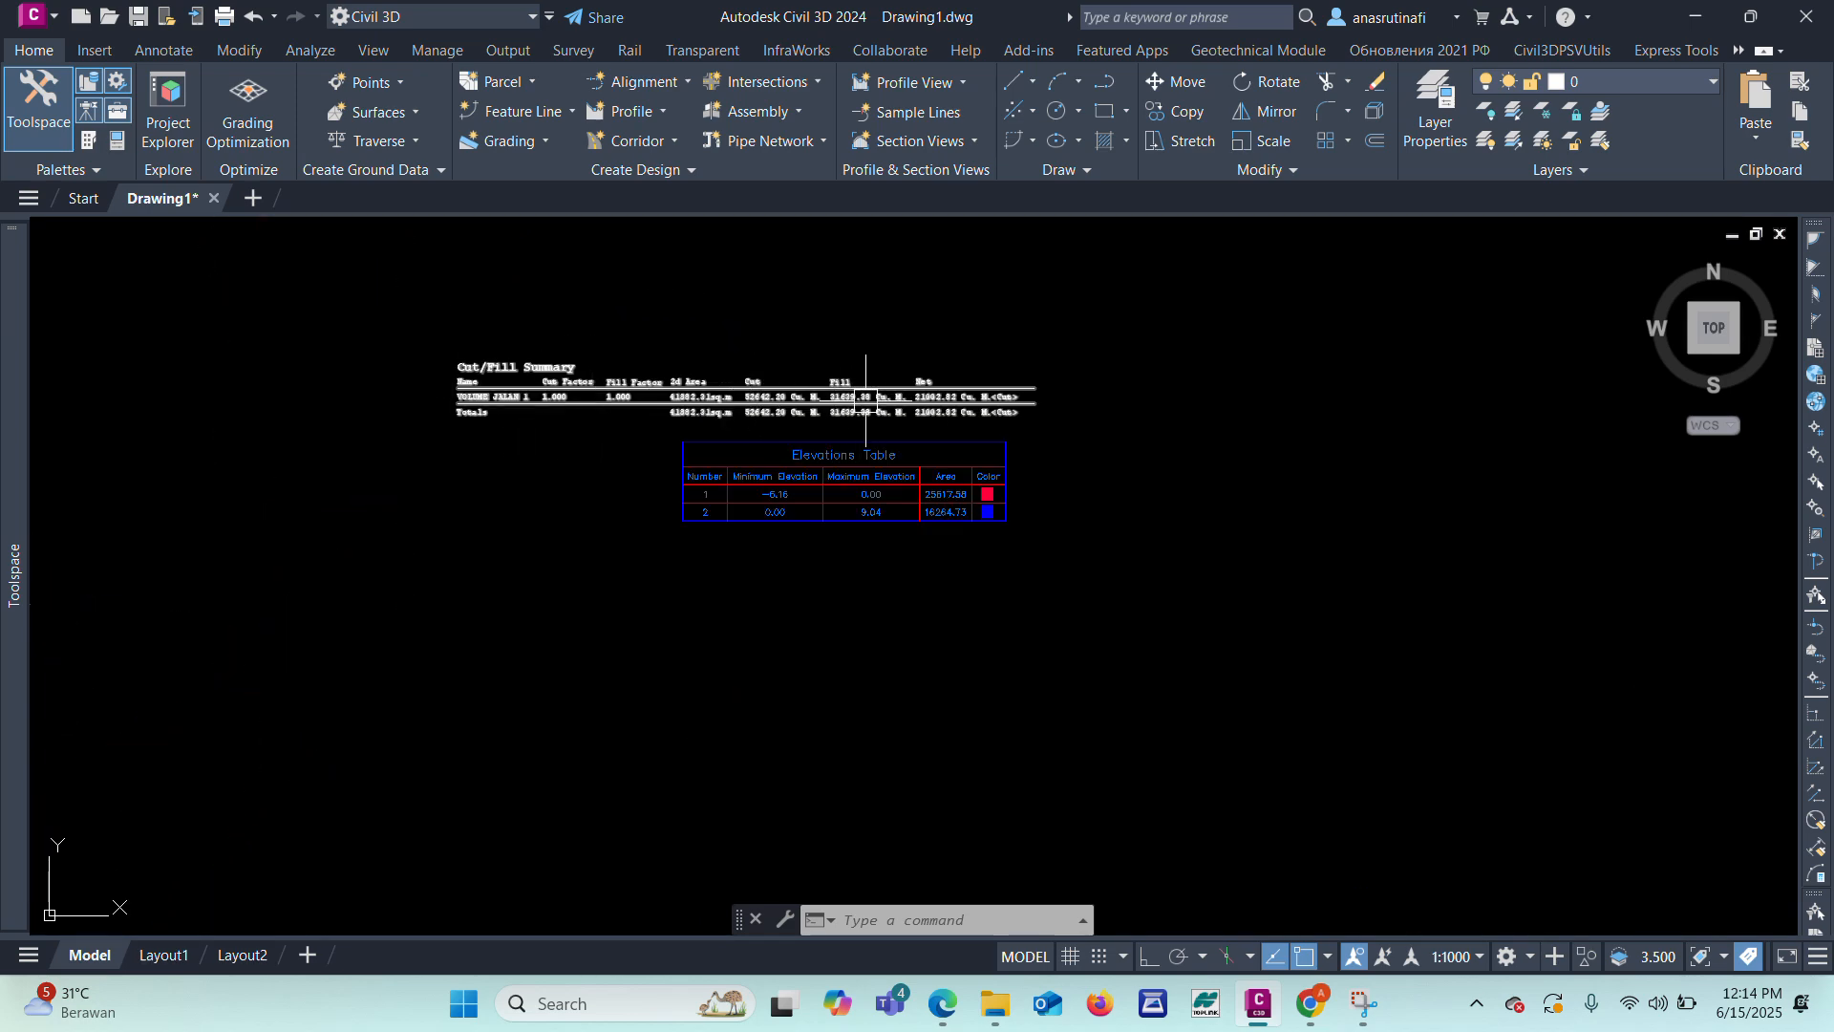
{"action": "scroll", "coordinate": [860, 432], "scroll_direction": "down", "scroll_amount": 1}
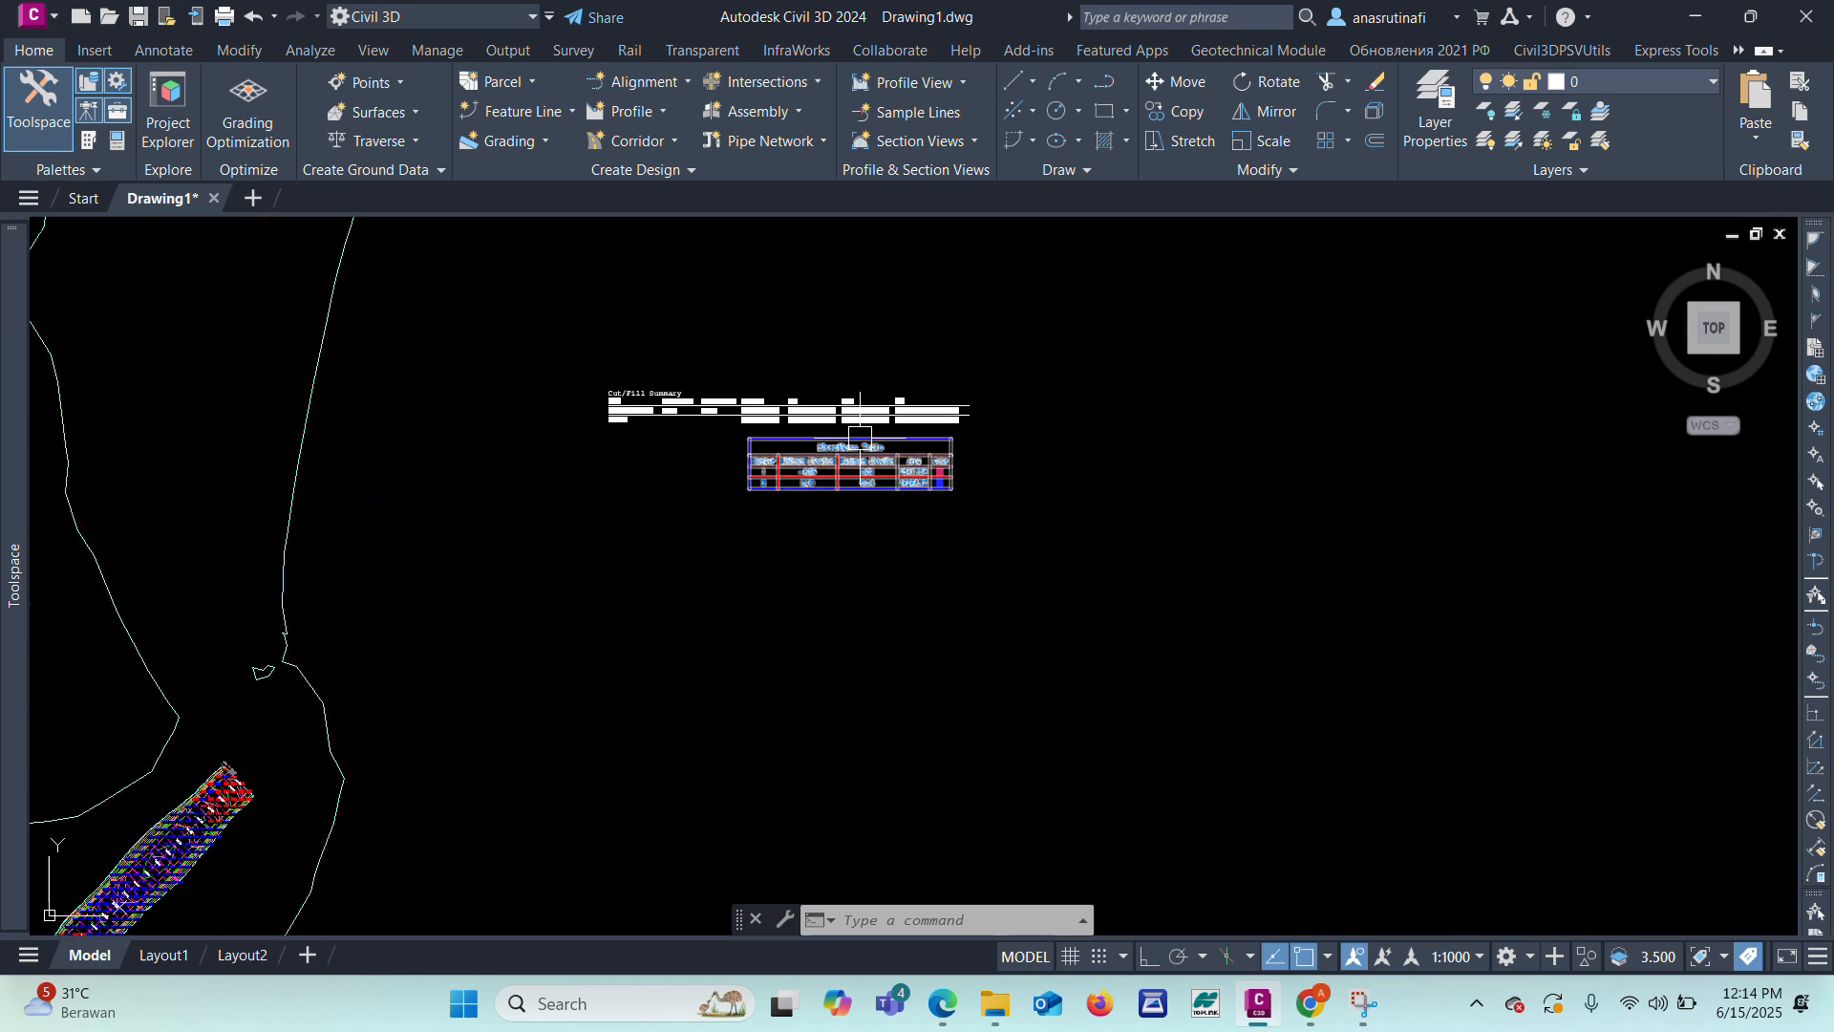
{"action": "scroll", "coordinate": [860, 432], "scroll_direction": "down", "scroll_amount": 2}
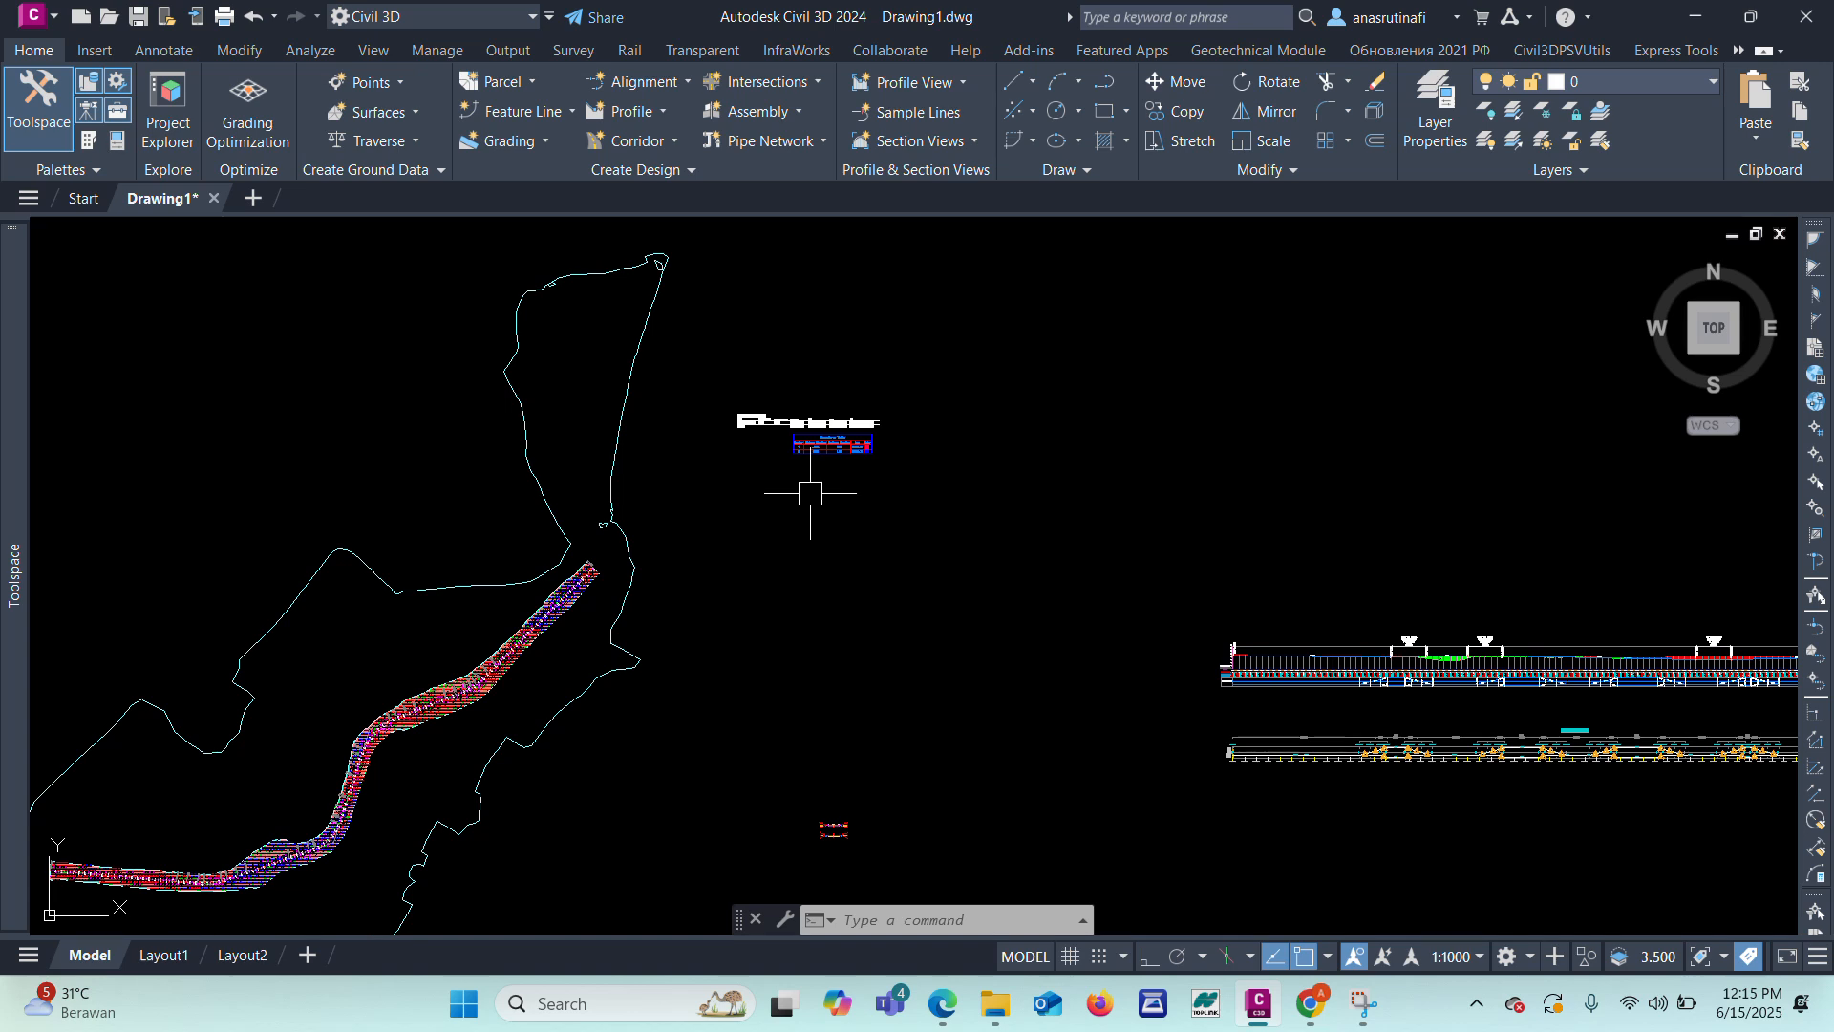
{"action": "scroll", "coordinate": [810, 493], "scroll_direction": "up", "scroll_amount": 5}
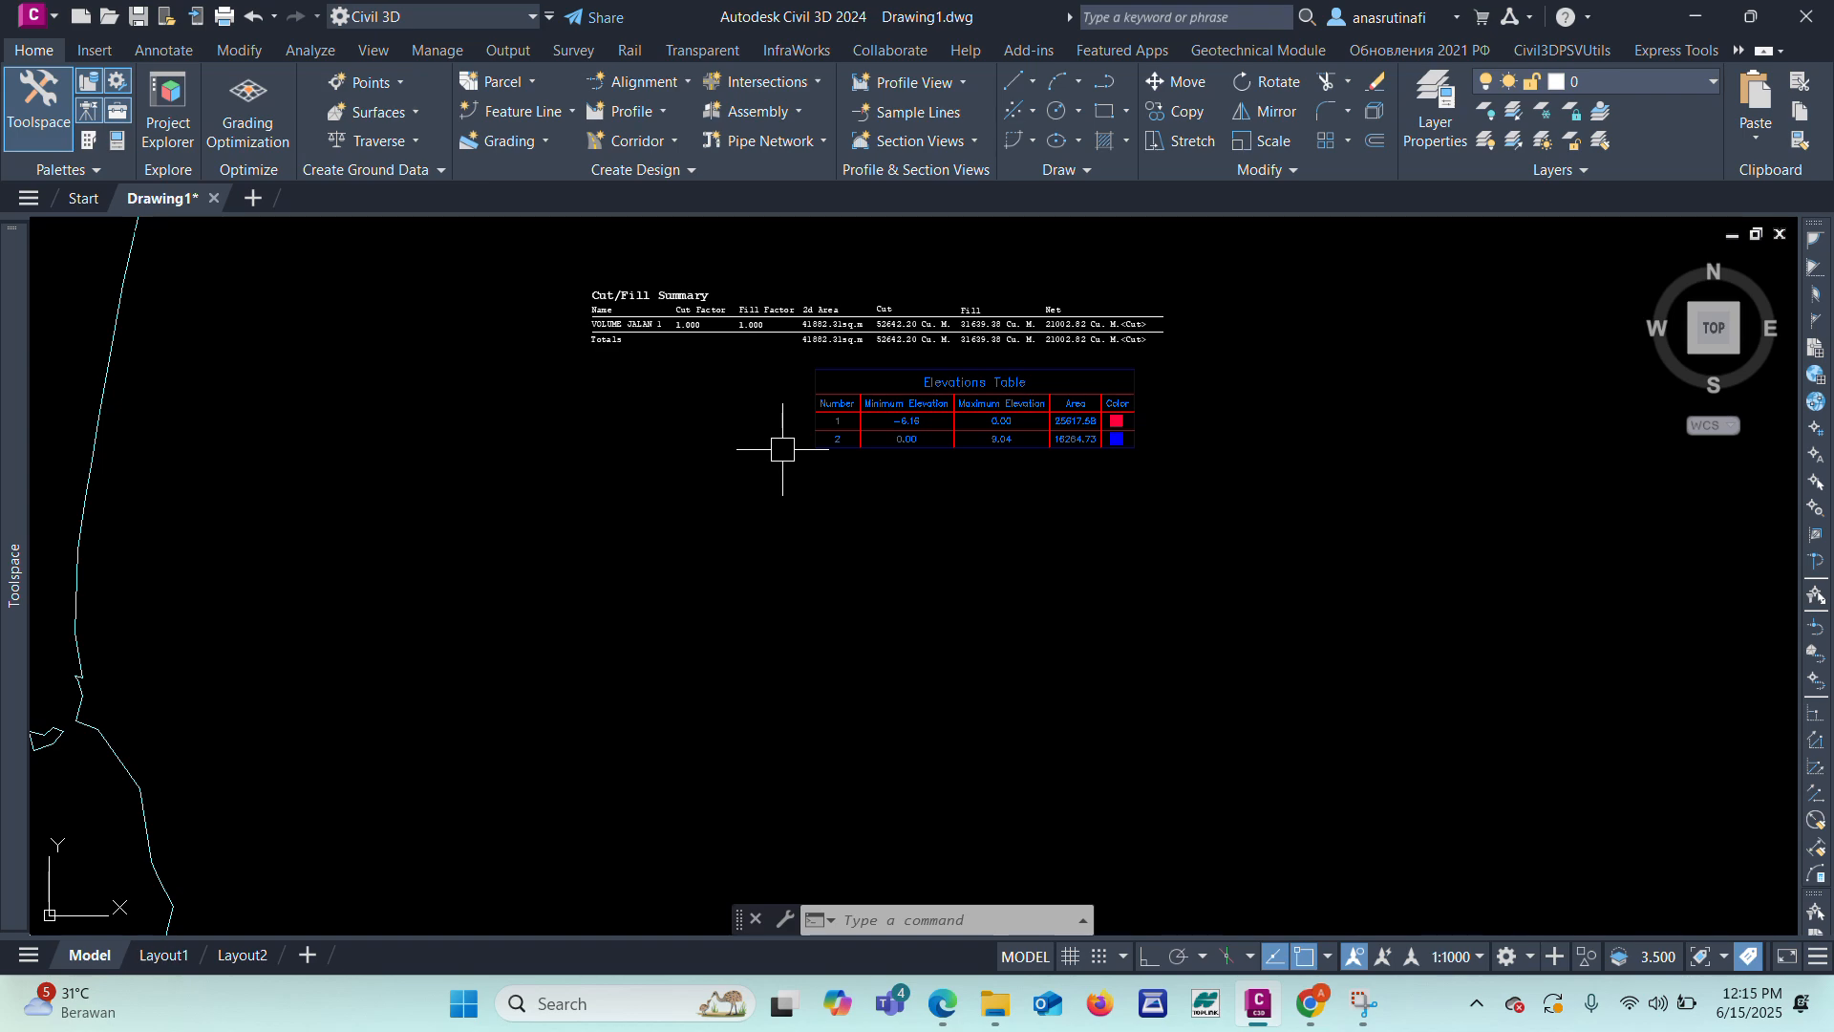
{"action": "scroll", "coordinate": [782, 449], "scroll_direction": "down", "scroll_amount": 8}
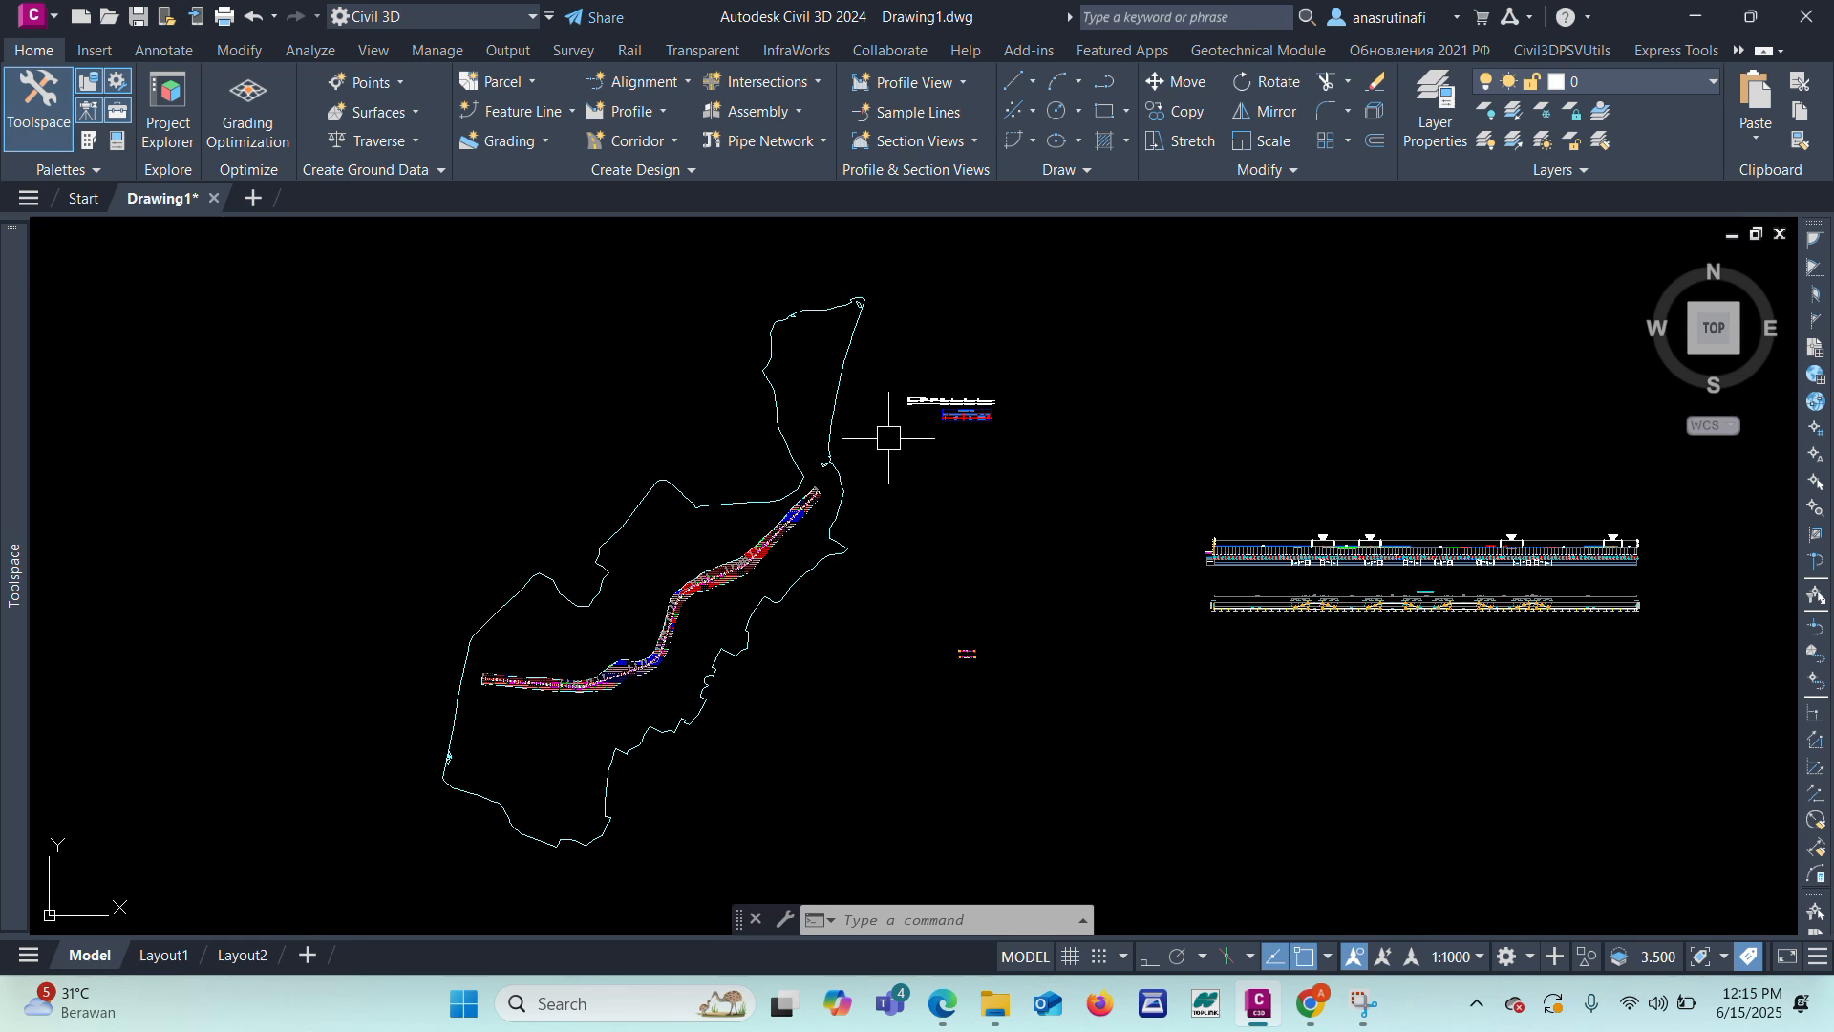
Step: Start creating sample lines along the alignment Alignment - JALAN 1
{"action": "left_click", "coordinate": [909, 114]}
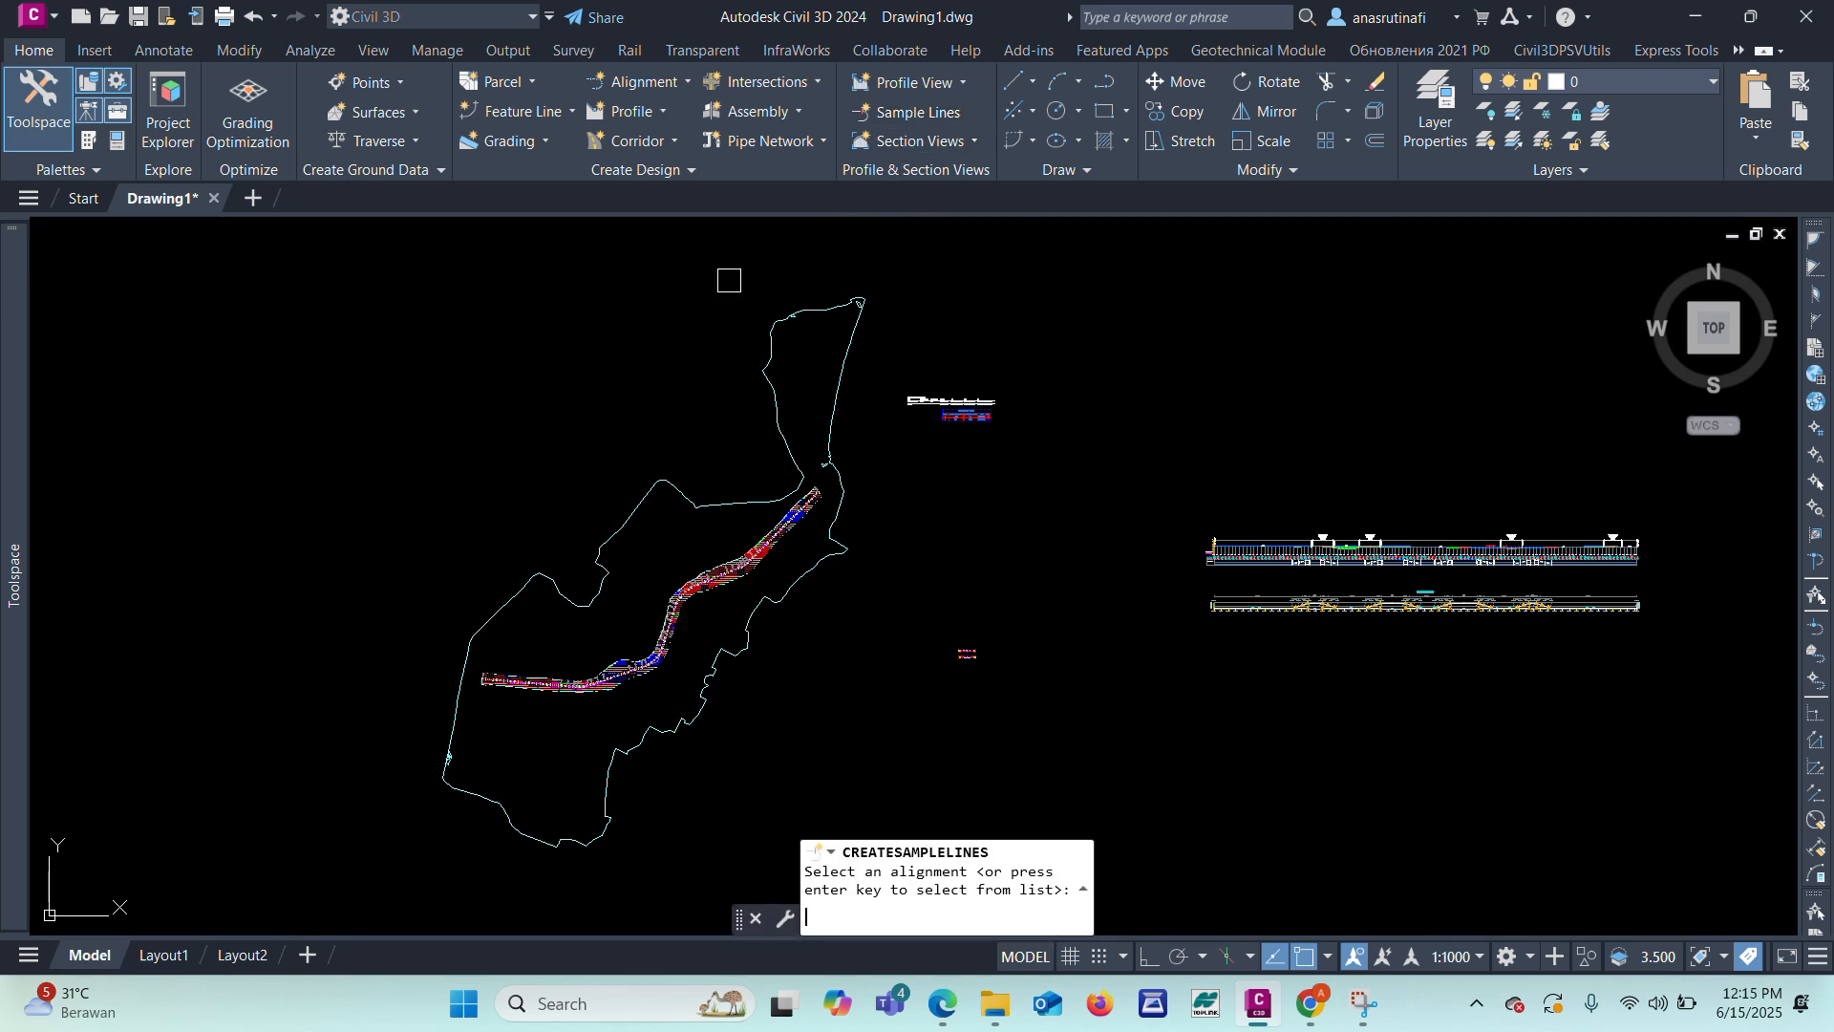
{"action": "key", "text": "Return"}
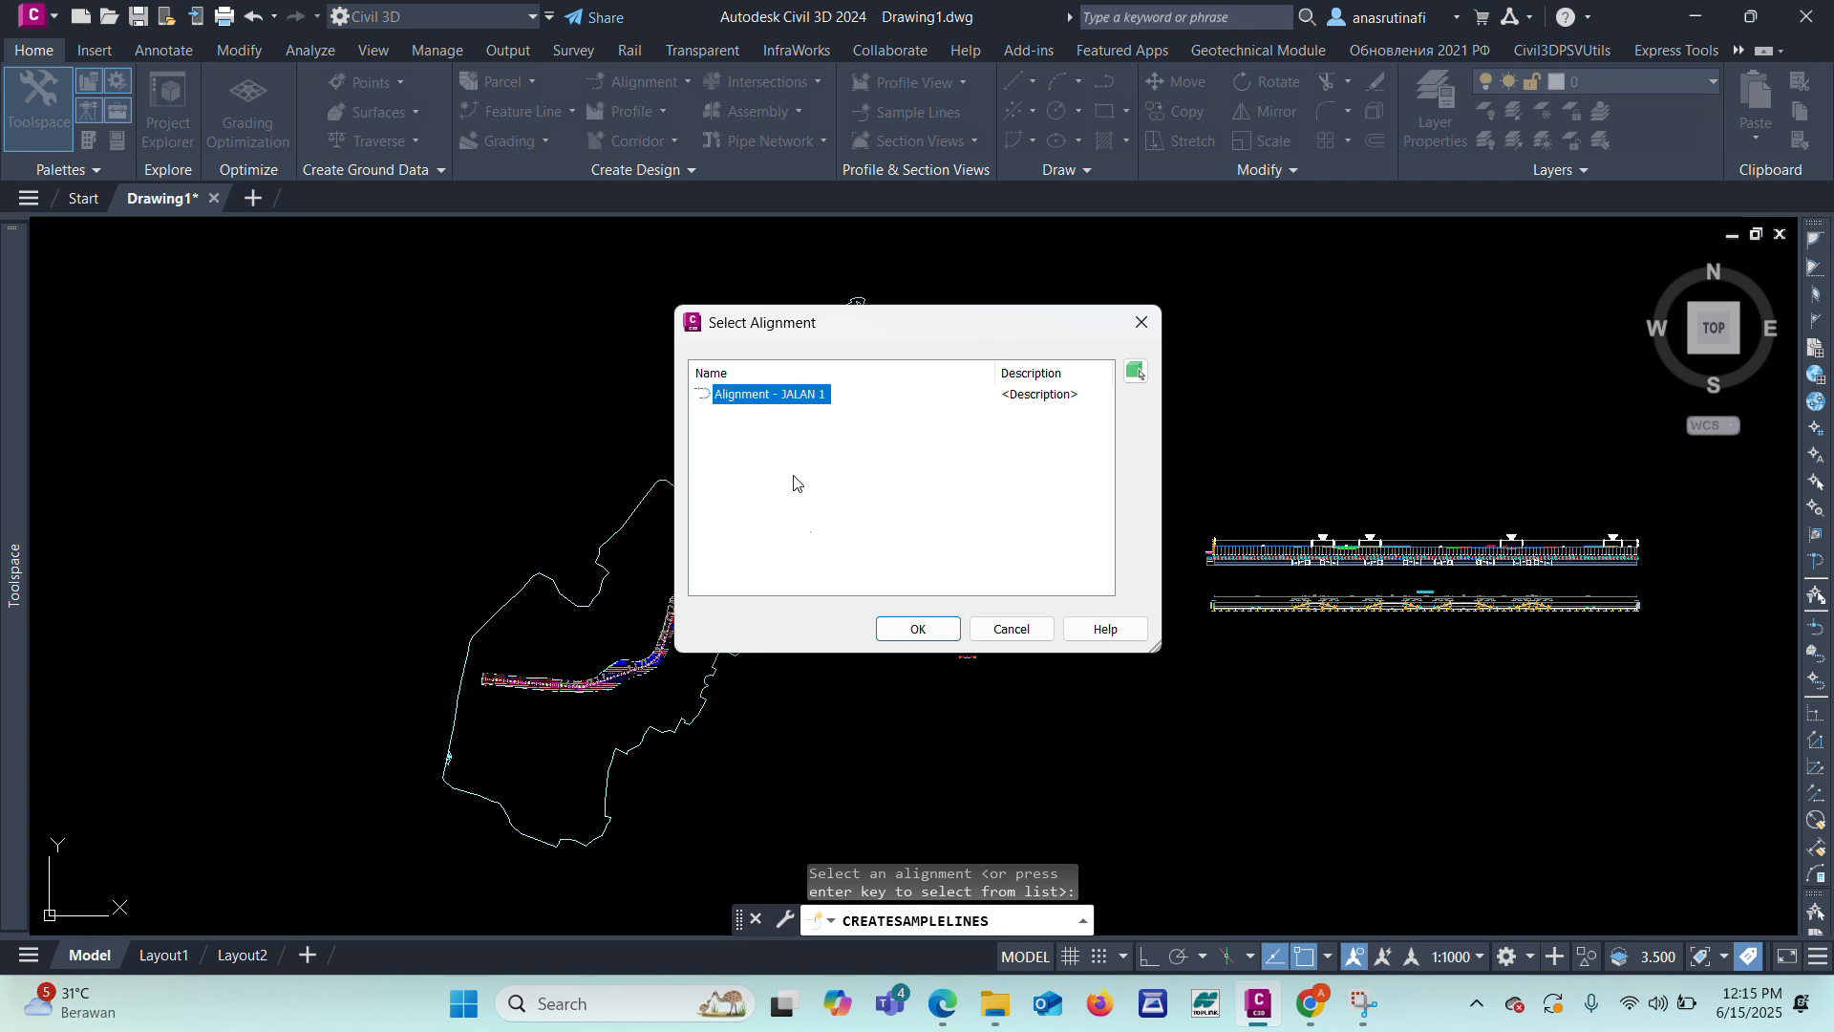
{"action": "left_click", "coordinate": [915, 627]}
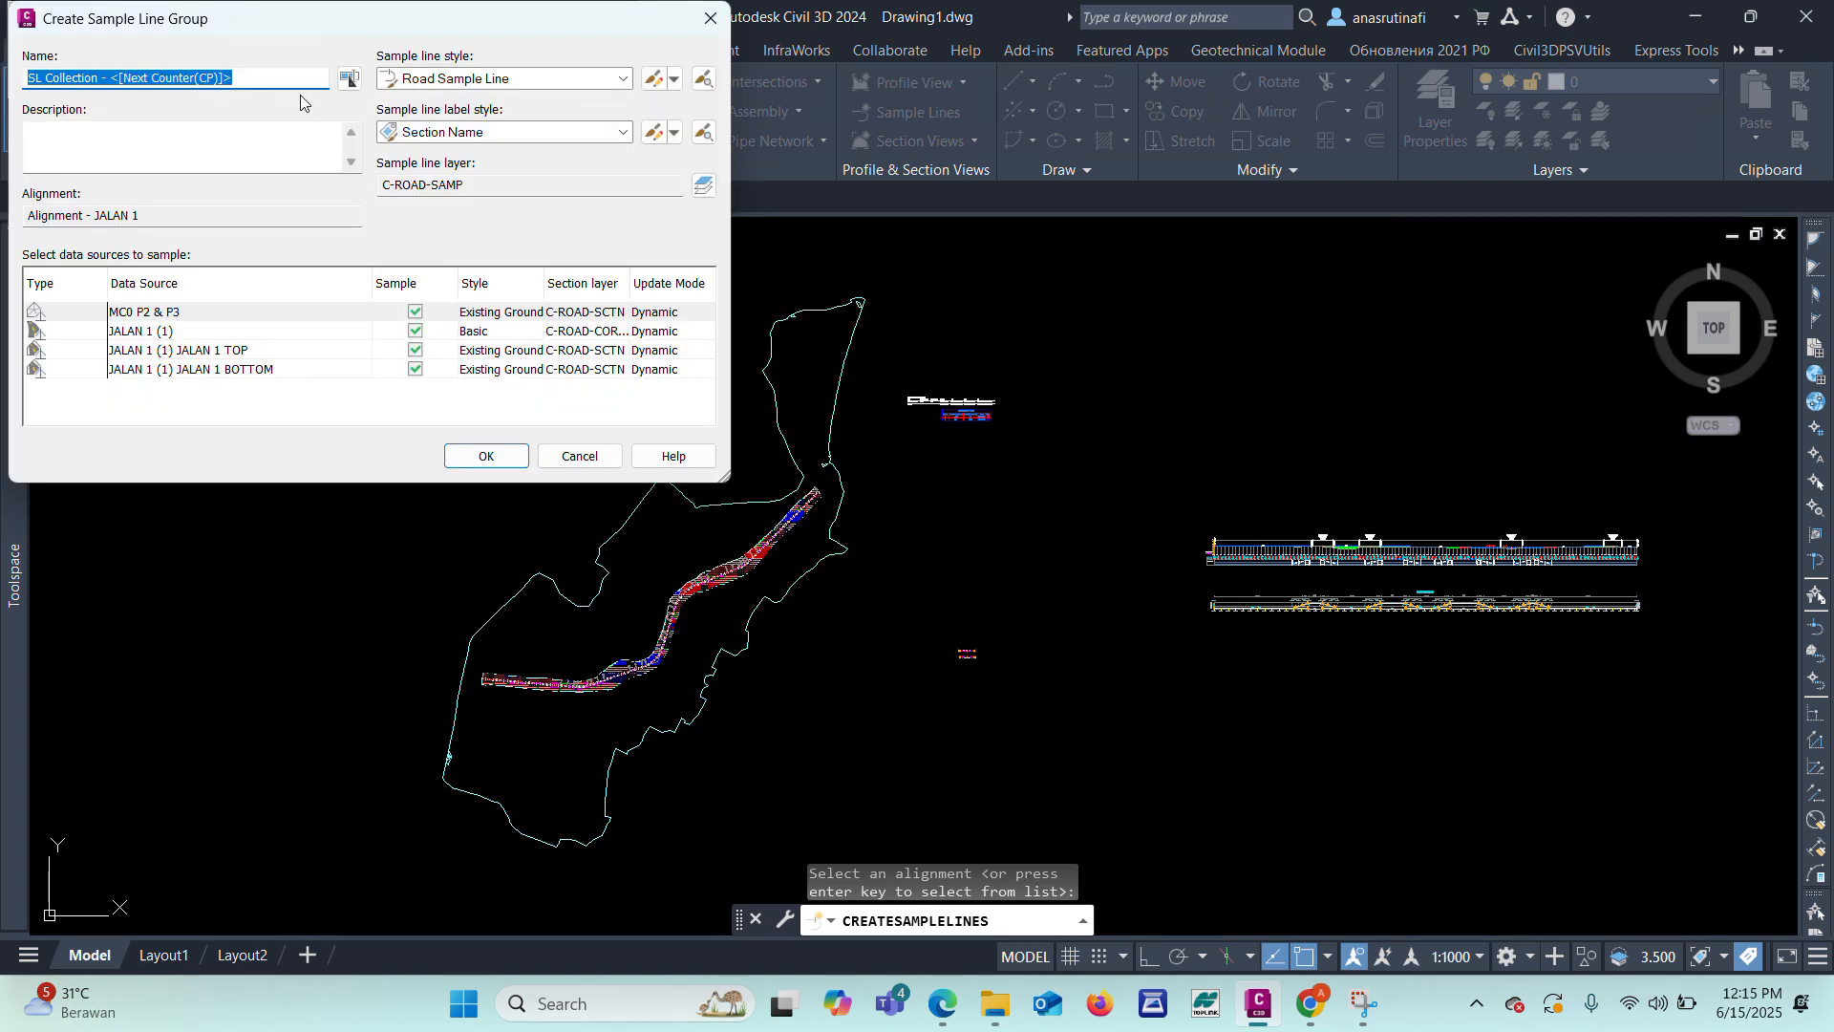
Step: Name the sample line group SL Collection - JALAN 1
{"action": "left_click", "coordinate": [267, 78]}
{"action": "key", "text": "BackSpace"}
{"action": "key", "text": "BackSpace"}
{"action": "key", "text": "BackSpace"}
{"action": "key", "text": "BackSpace"}
{"action": "key", "text": "BackSpace"}
{"action": "key", "text": "BackSpace"}
{"action": "key", "text": "BackSpace"}
{"action": "key", "text": "BackSpace"}
{"action": "key", "text": "BackSpace"}
{"action": "key", "text": "BackSpace"}
{"action": "key", "text": "BackSpace"}
{"action": "key", "text": "BackSpace"}
{"action": "key", "text": "BackSpace"}
{"action": "key", "text": "BackSpace"}
{"action": "key", "text": "BackSpace"}
{"action": "key", "text": "BackSpace"}
{"action": "key", "text": "BackSpace"}
{"action": "key", "text": "BackSpace"}
{"action": "key", "text": "BackSpace"}
{"action": "type", "text": "JALAN 1"}
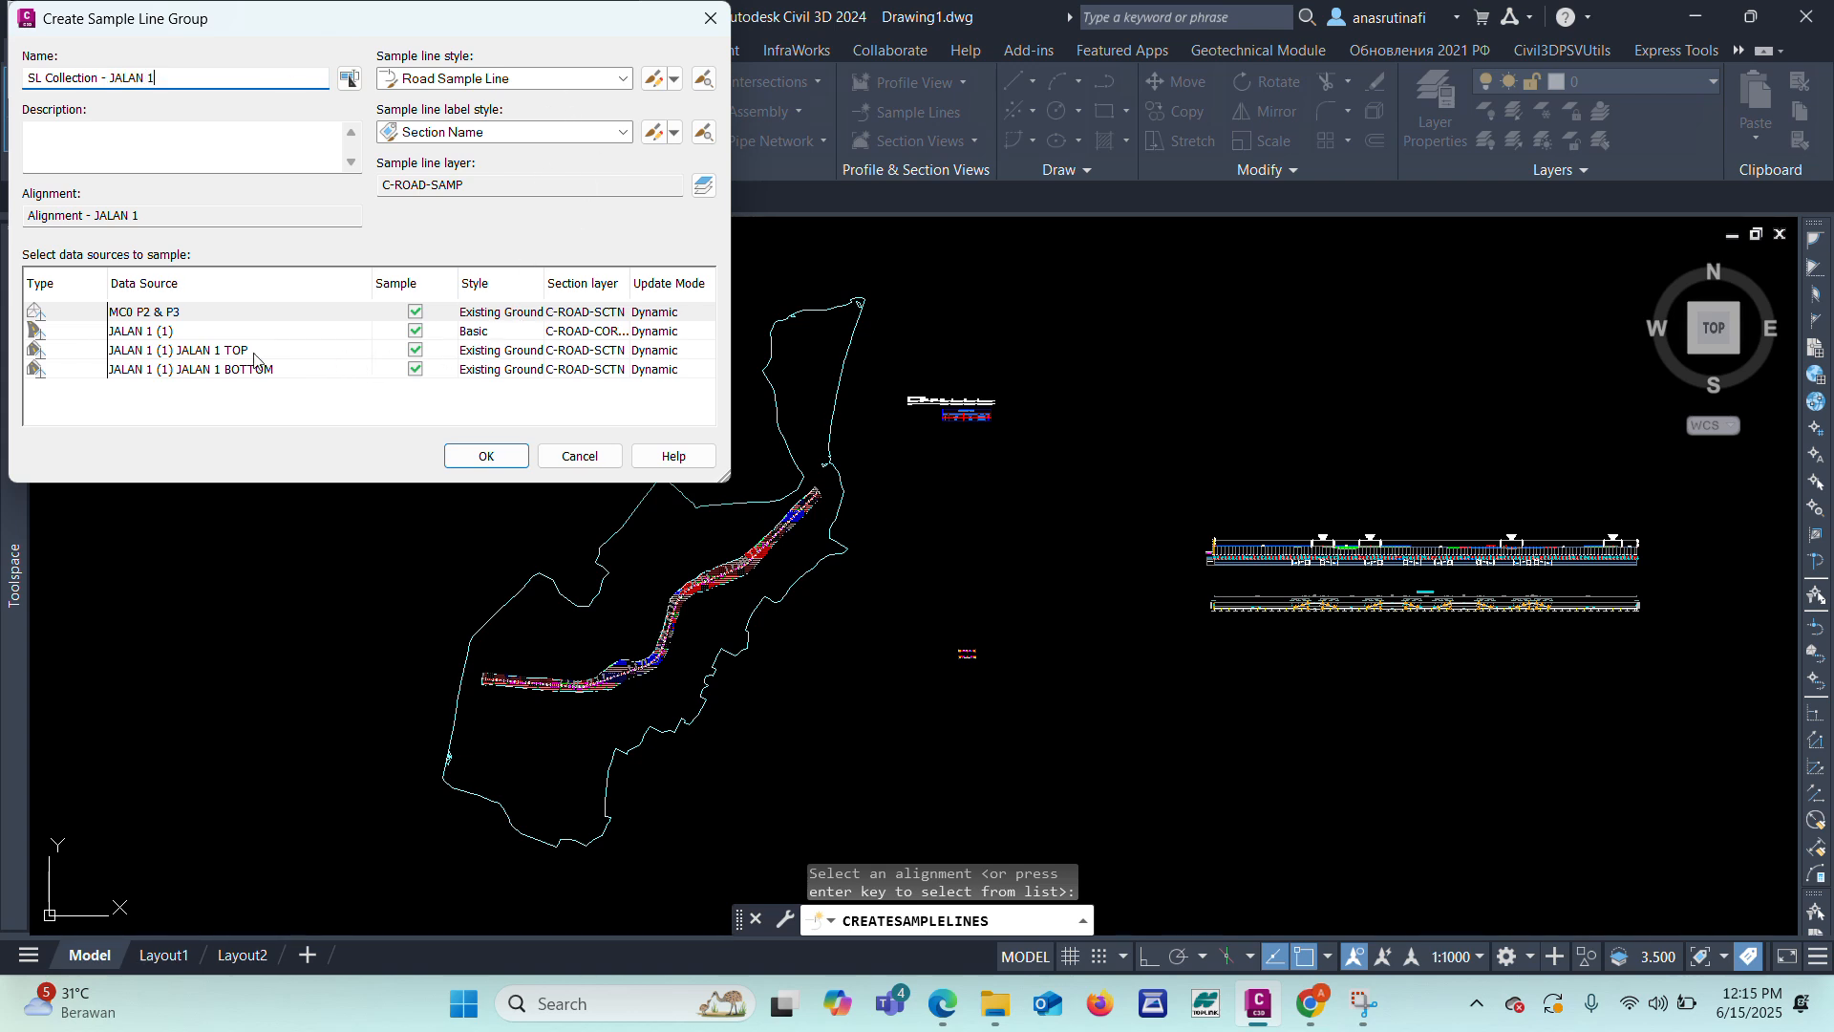
Step: Set the section style of the MC0 P2 & P3 surface to eg ANAS
{"action": "left_click", "coordinate": [507, 319]}
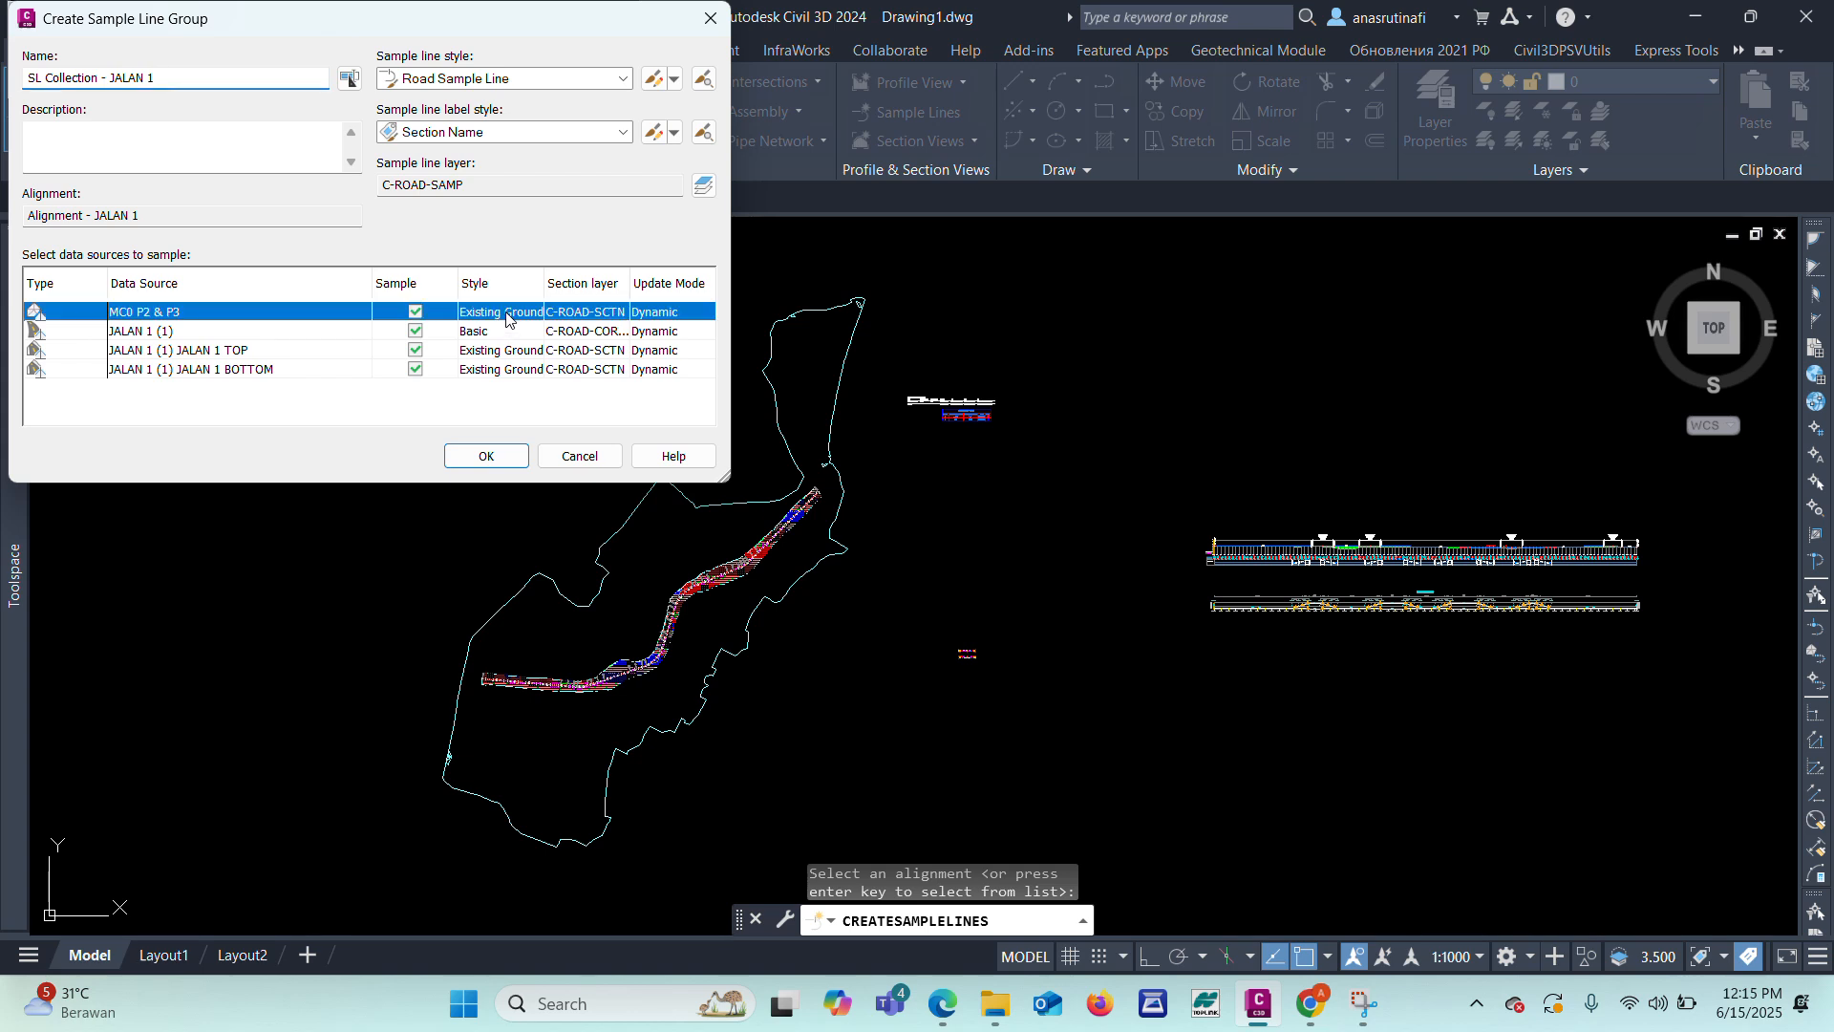
{"action": "left_click", "coordinate": [508, 318]}
{"action": "left_click", "coordinate": [369, 72]}
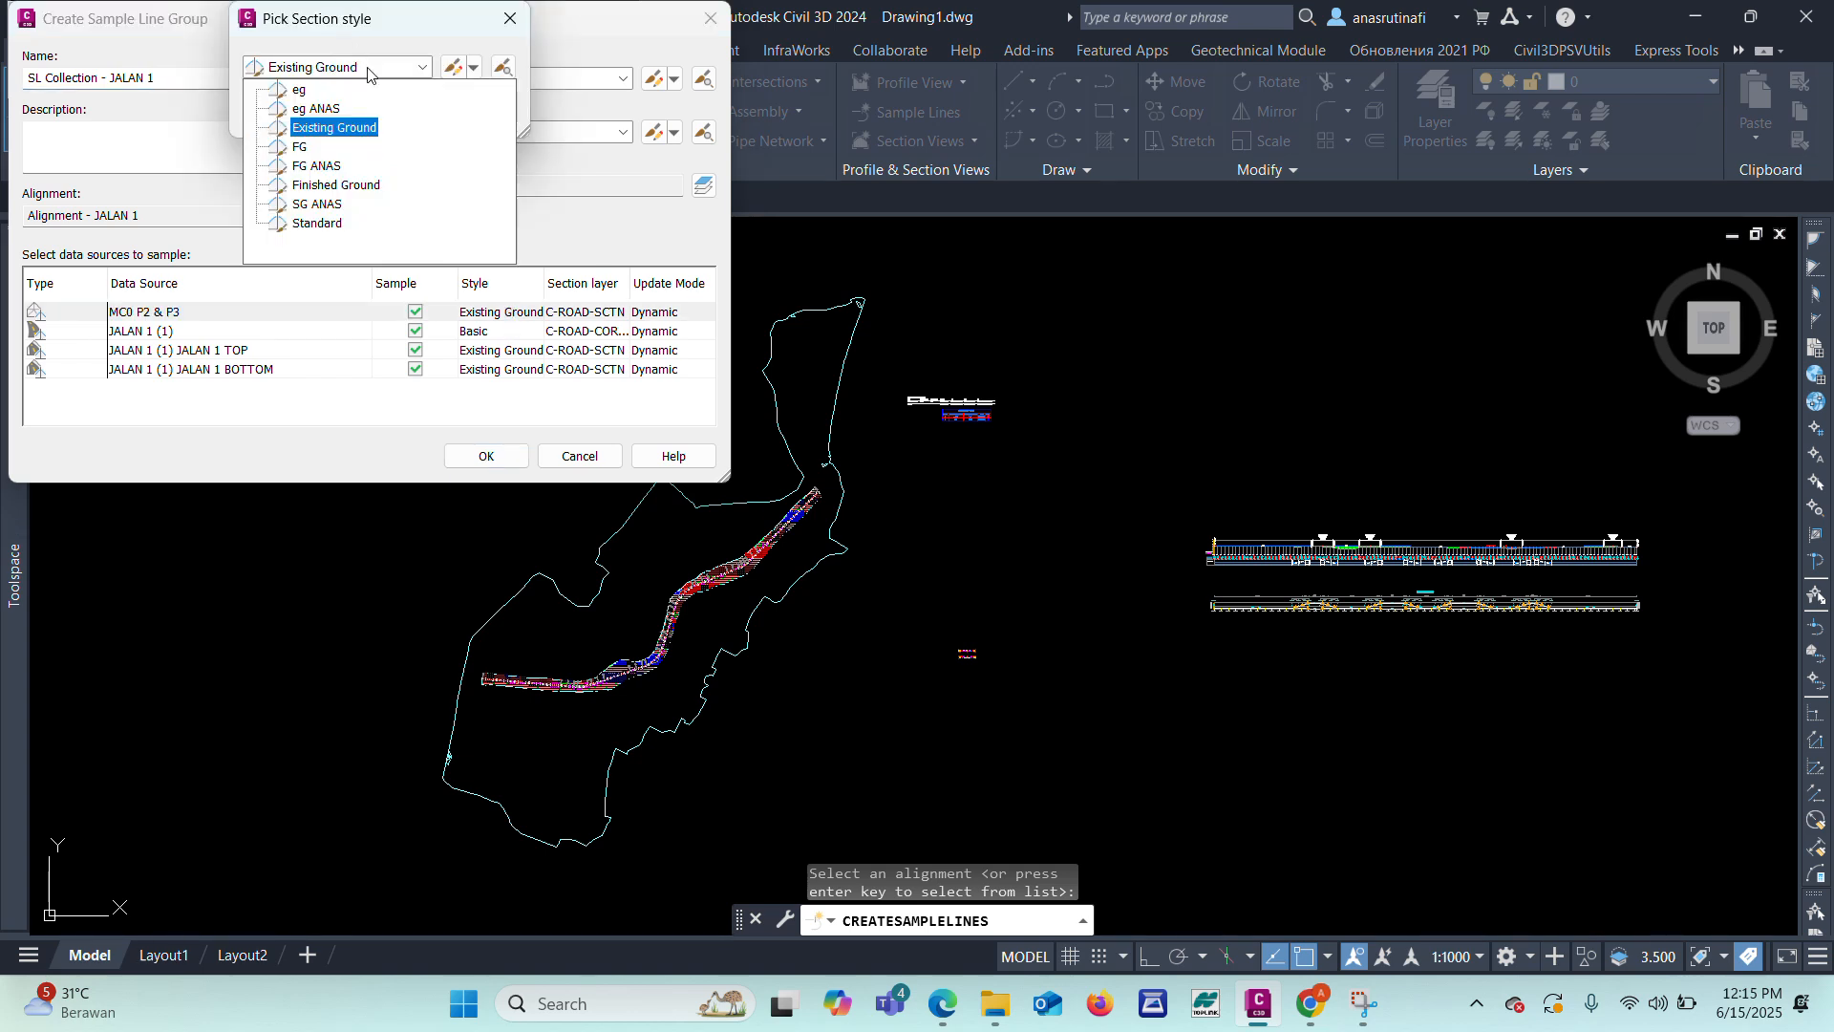
{"action": "left_click", "coordinate": [315, 108]}
{"action": "left_click", "coordinate": [287, 115]}
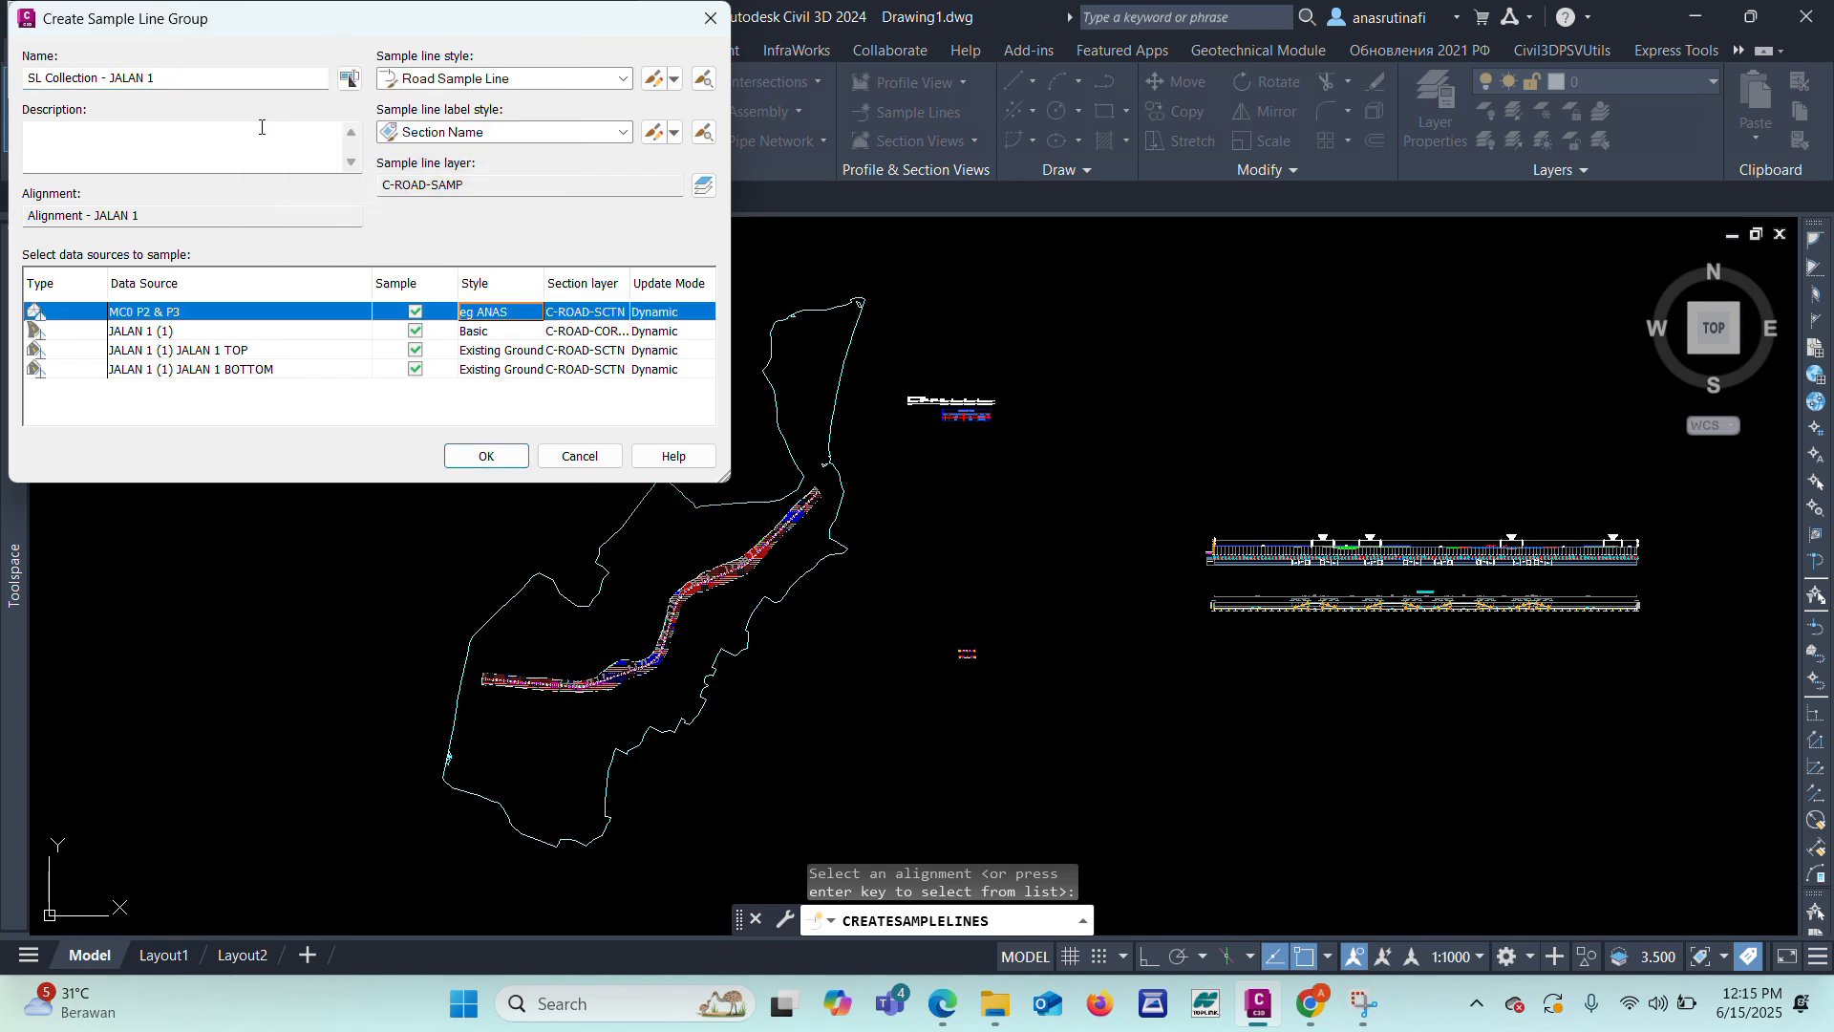
Step: Set the code set style of the JALAN 1 (1) corridor data source to Basic ANAS
{"action": "left_click", "coordinate": [516, 351]}
{"action": "left_click", "coordinate": [521, 334]}
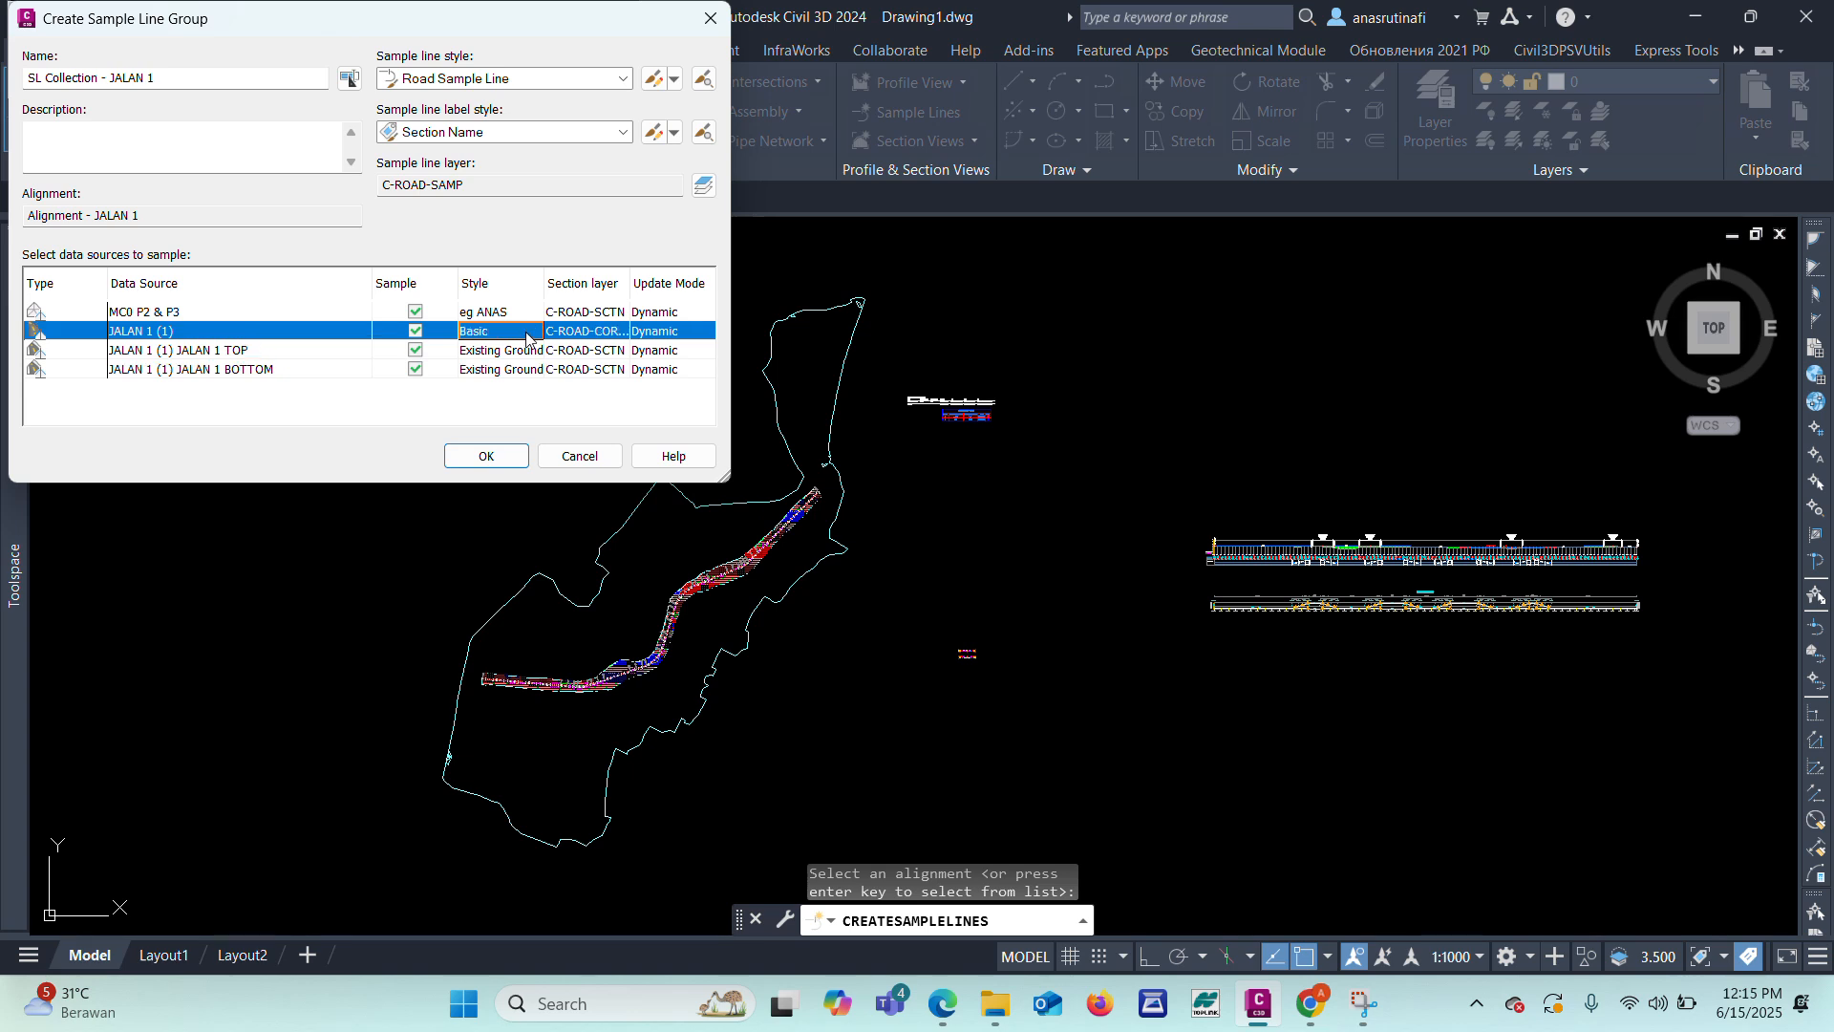
{"action": "left_click", "coordinate": [522, 337]}
{"action": "left_click", "coordinate": [366, 69]}
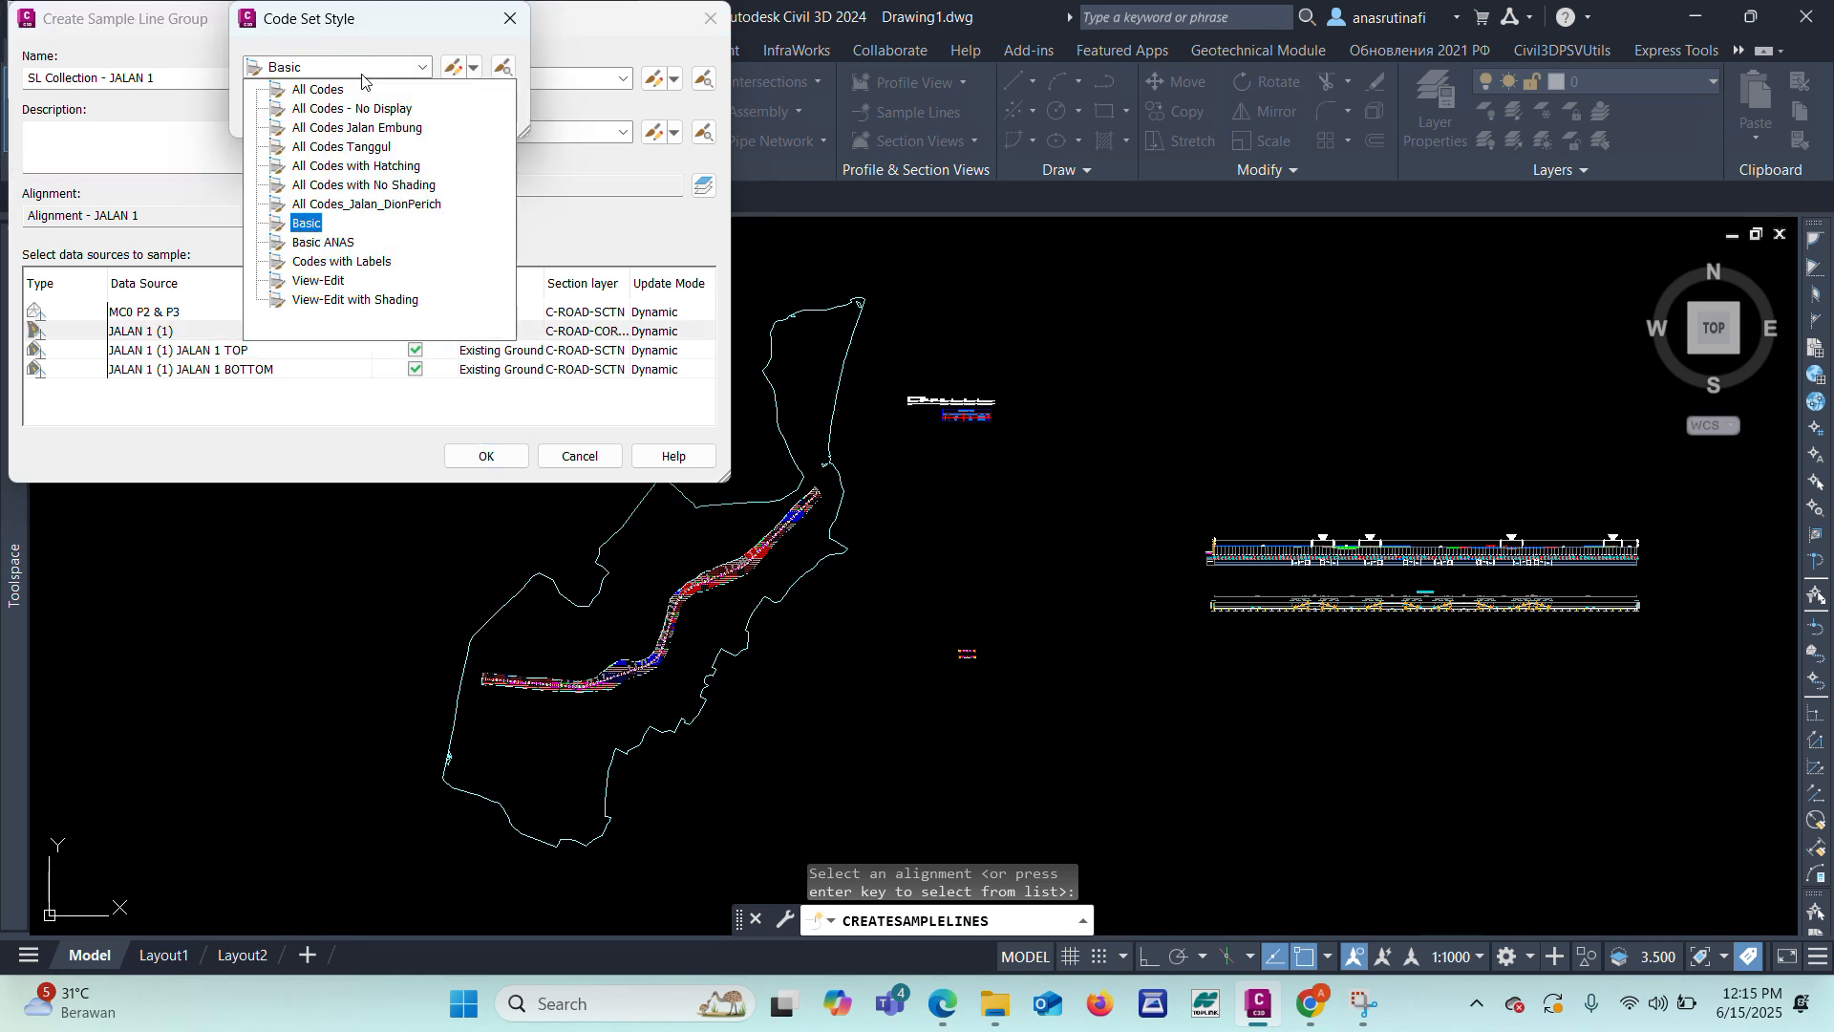
{"action": "left_click", "coordinate": [337, 239]}
{"action": "left_click", "coordinate": [298, 111]}
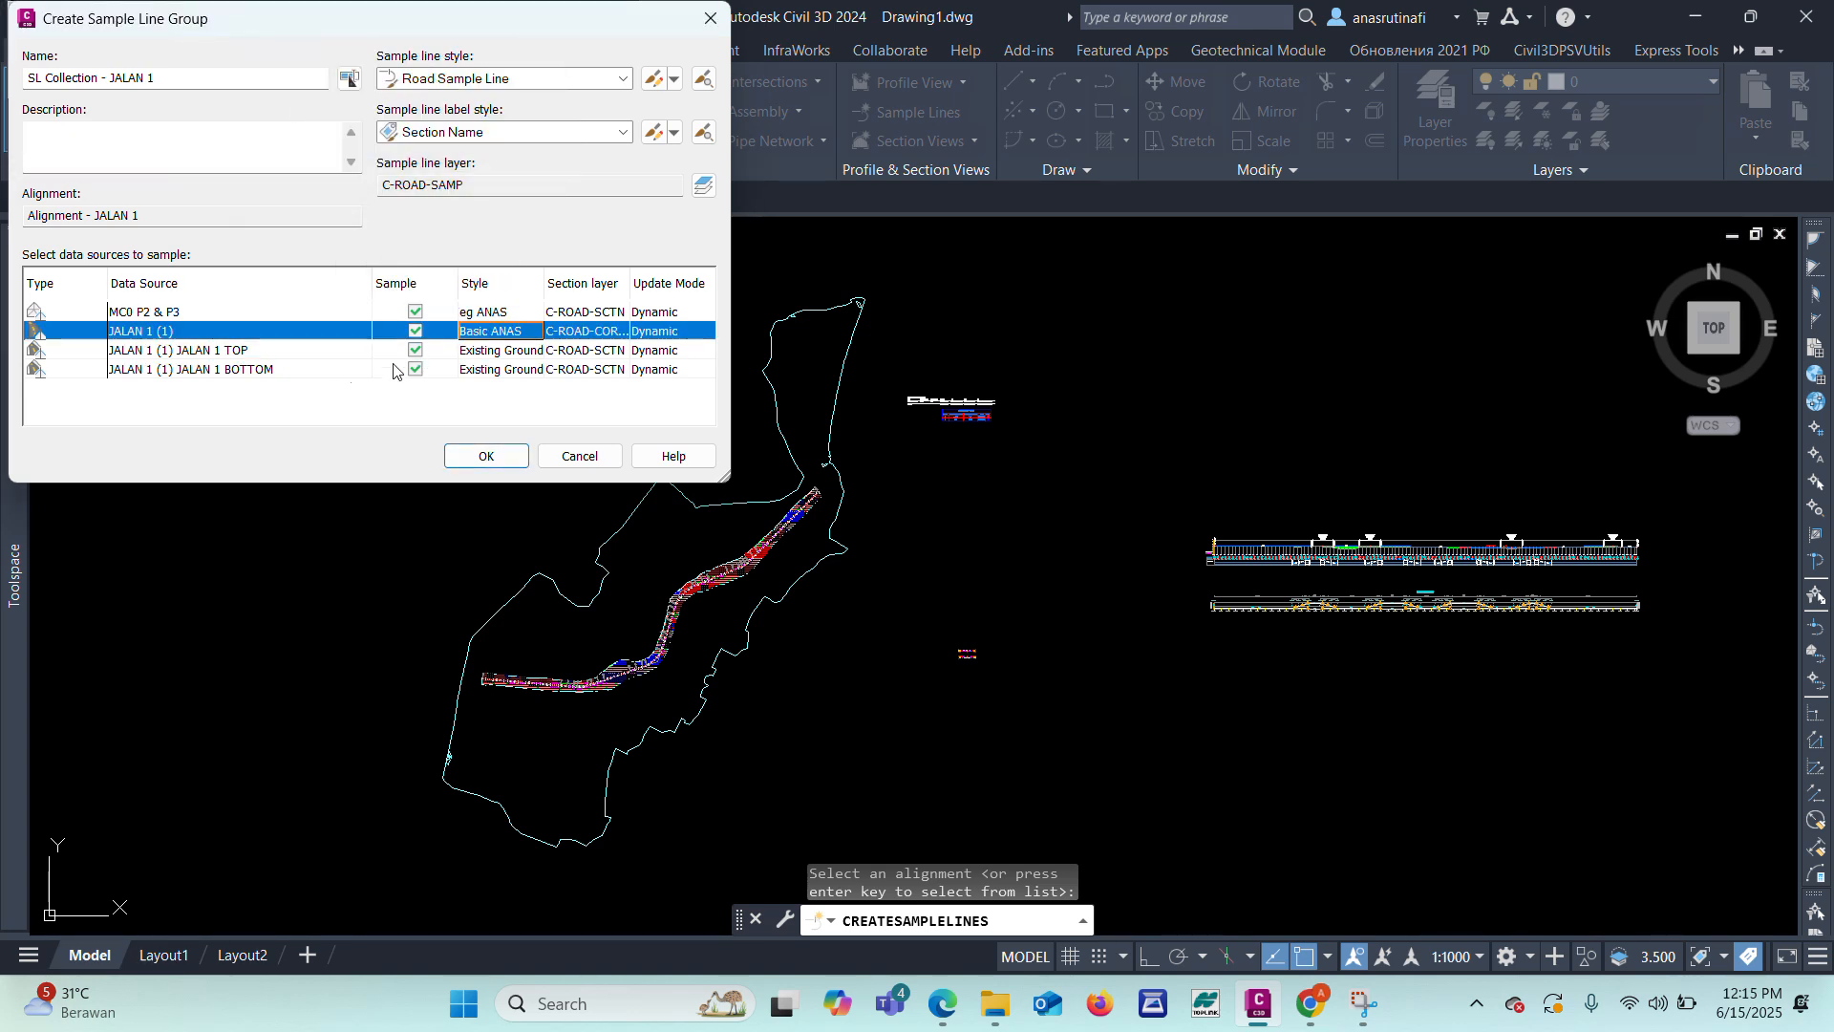
Step: Set the section style of the JALAN 1 (1) JALAN 1 TOP surface to FG ANAS
{"action": "left_click", "coordinate": [516, 352]}
{"action": "left_click", "coordinate": [515, 351]}
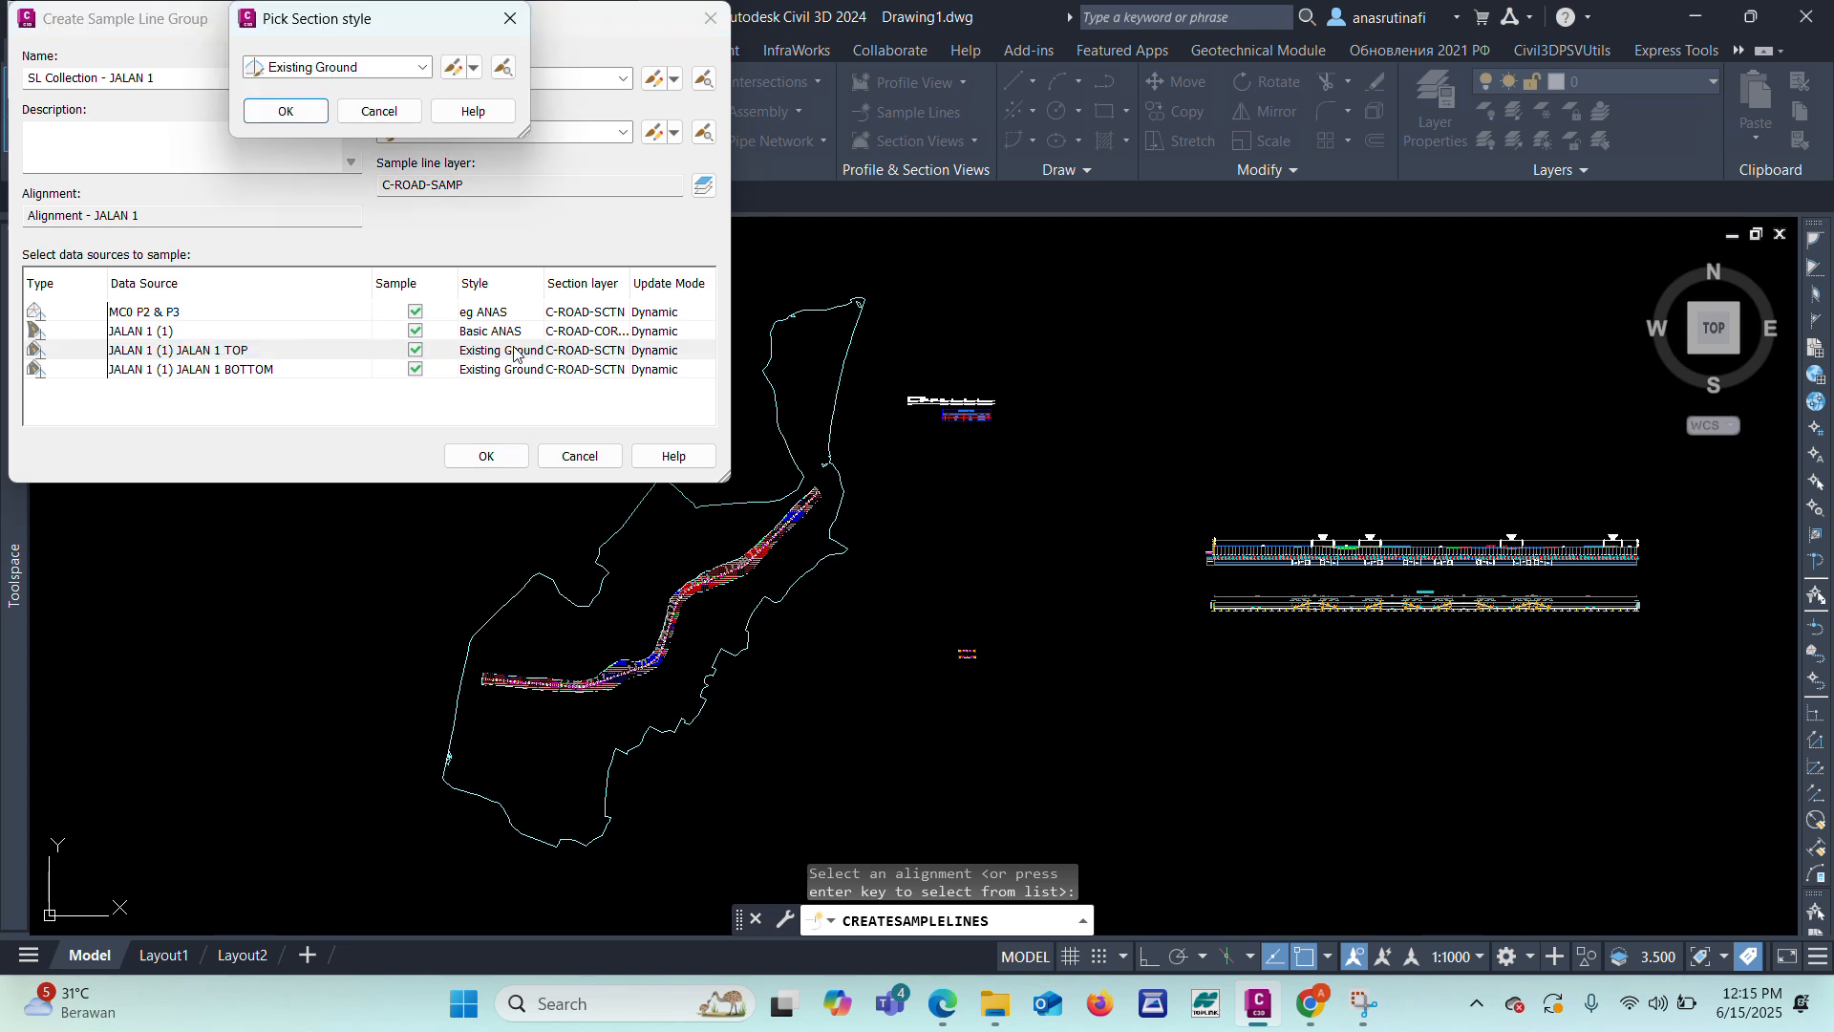
{"action": "left_click", "coordinate": [396, 68]}
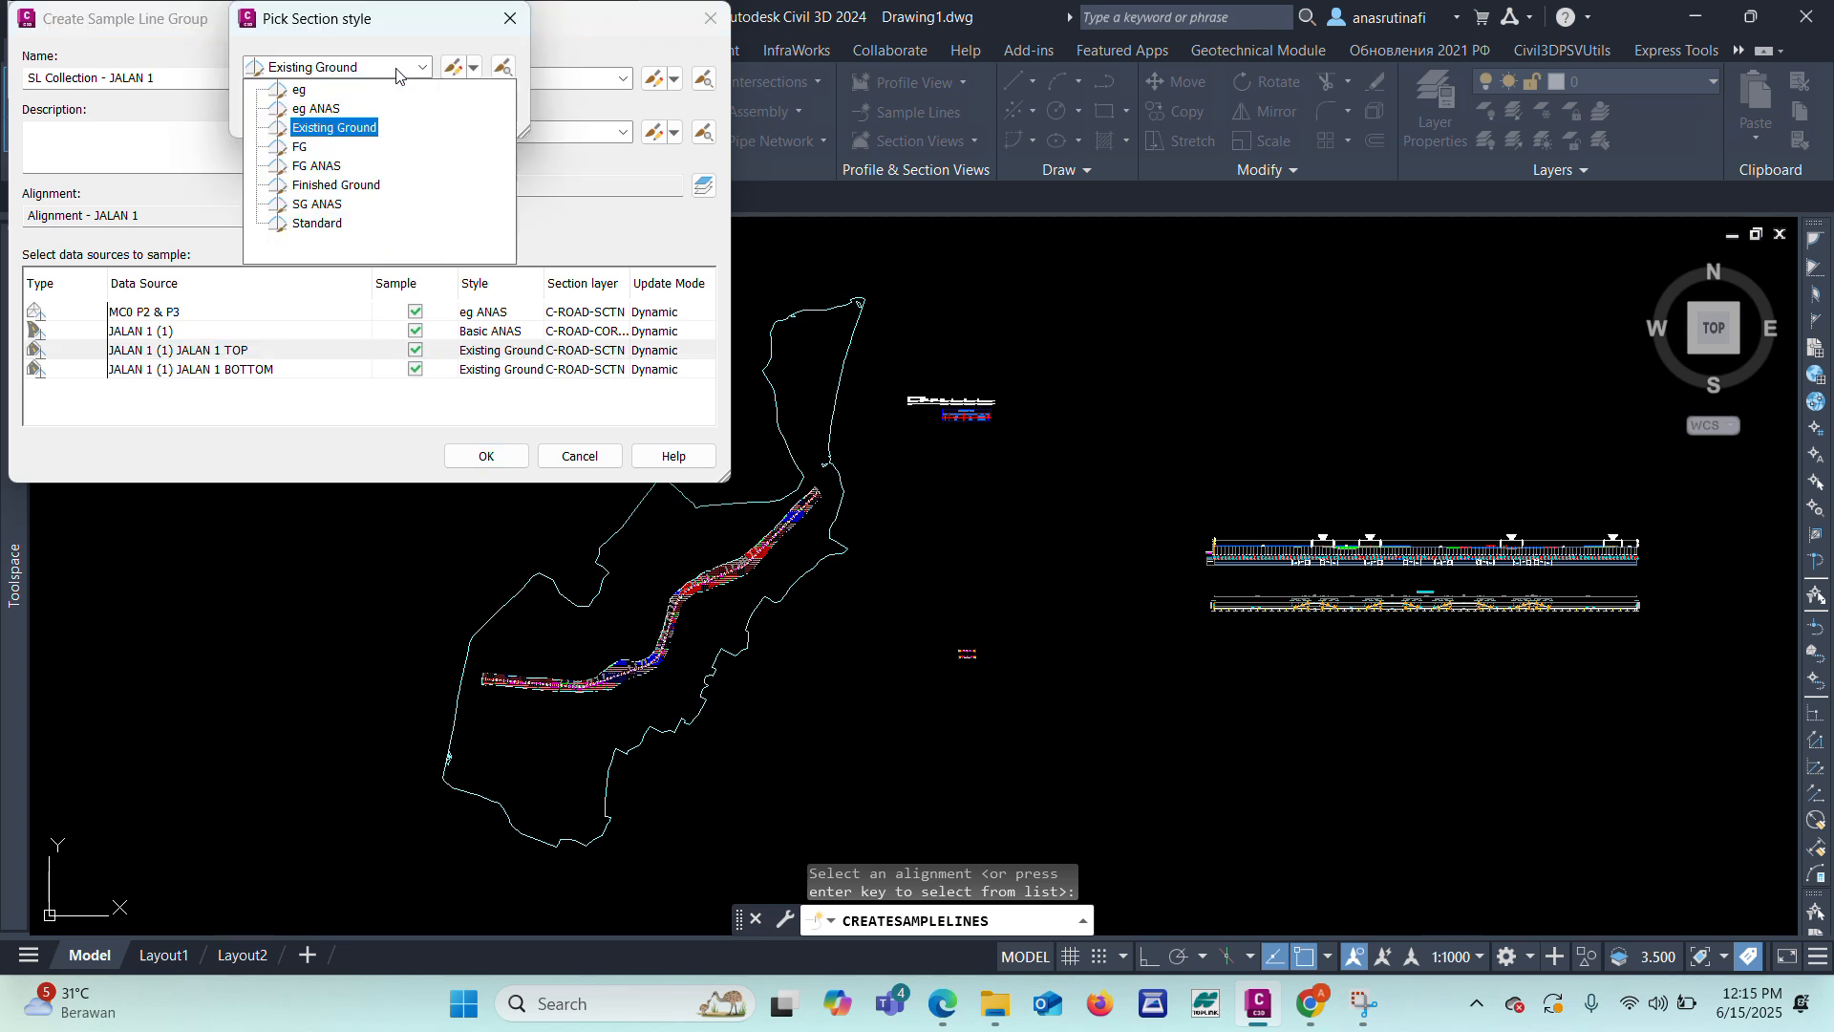
{"action": "left_click", "coordinate": [320, 166]}
{"action": "left_click", "coordinate": [289, 111]}
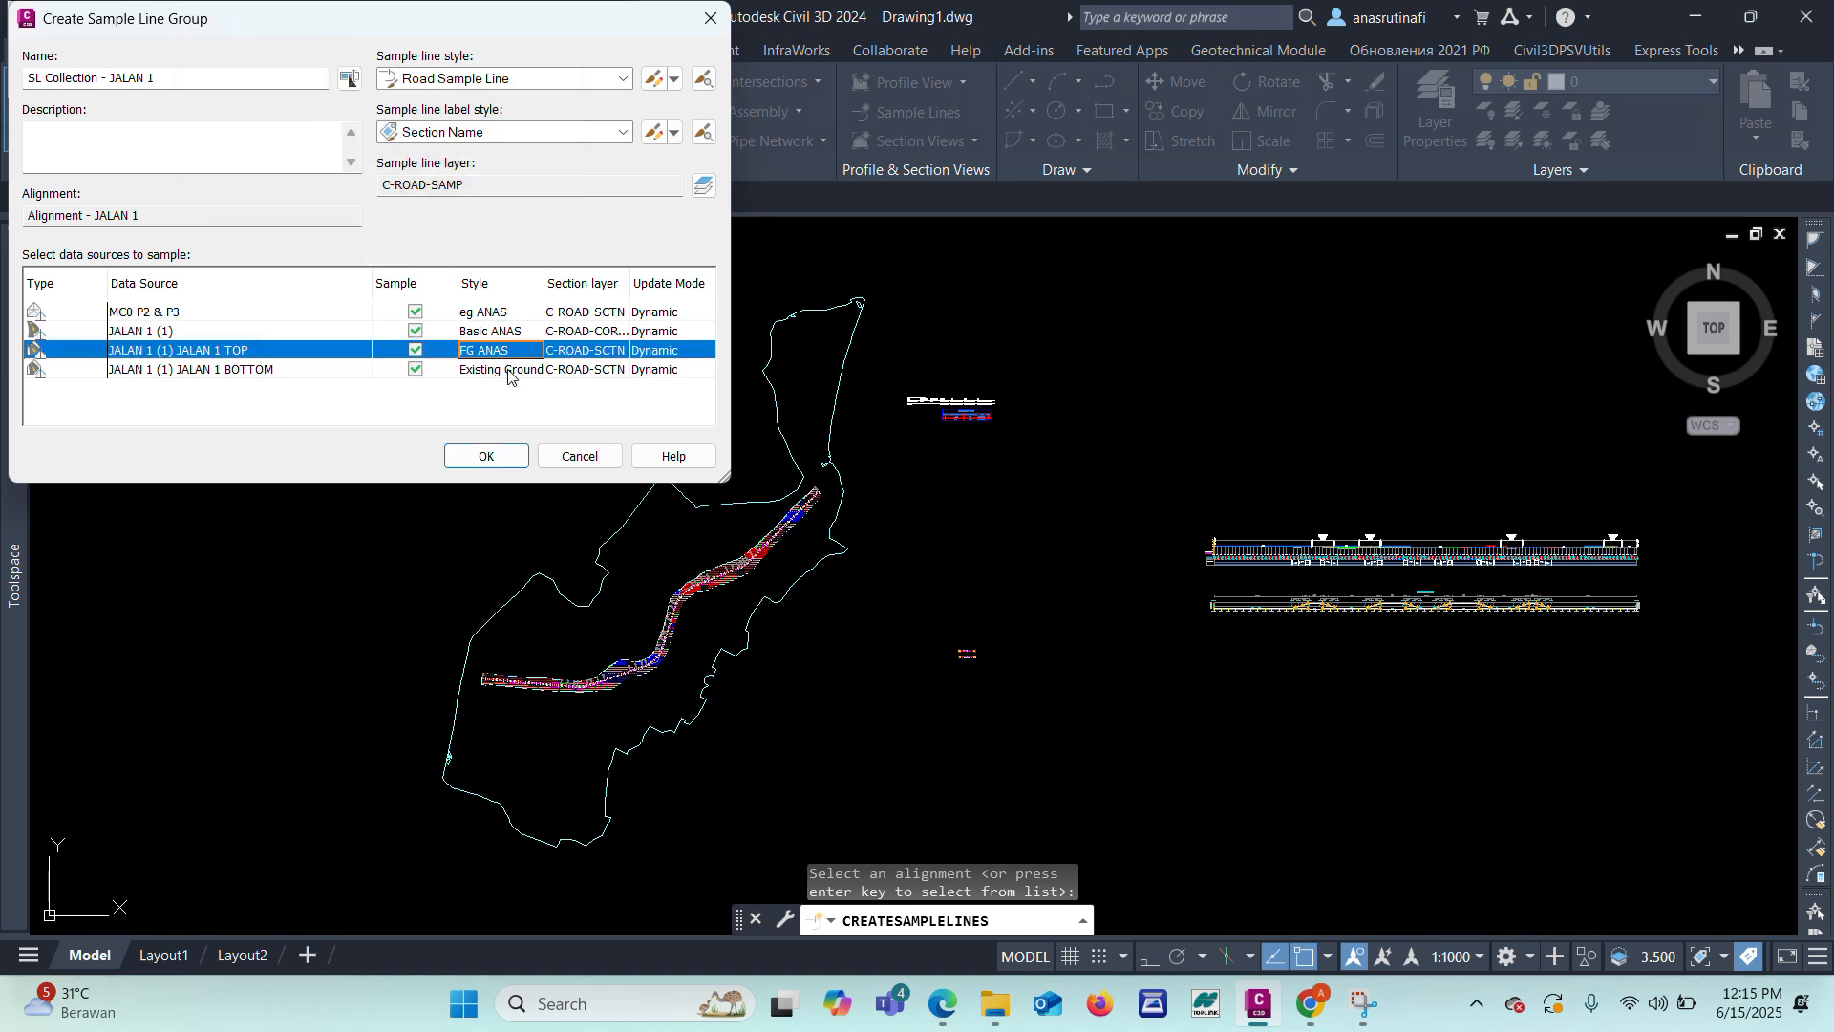
Step: Set the section style of the JALAN 1 (1) JALAN 1 BOTTOM surface to SG ANAS
{"action": "left_click", "coordinate": [514, 370]}
{"action": "left_click", "coordinate": [422, 67]}
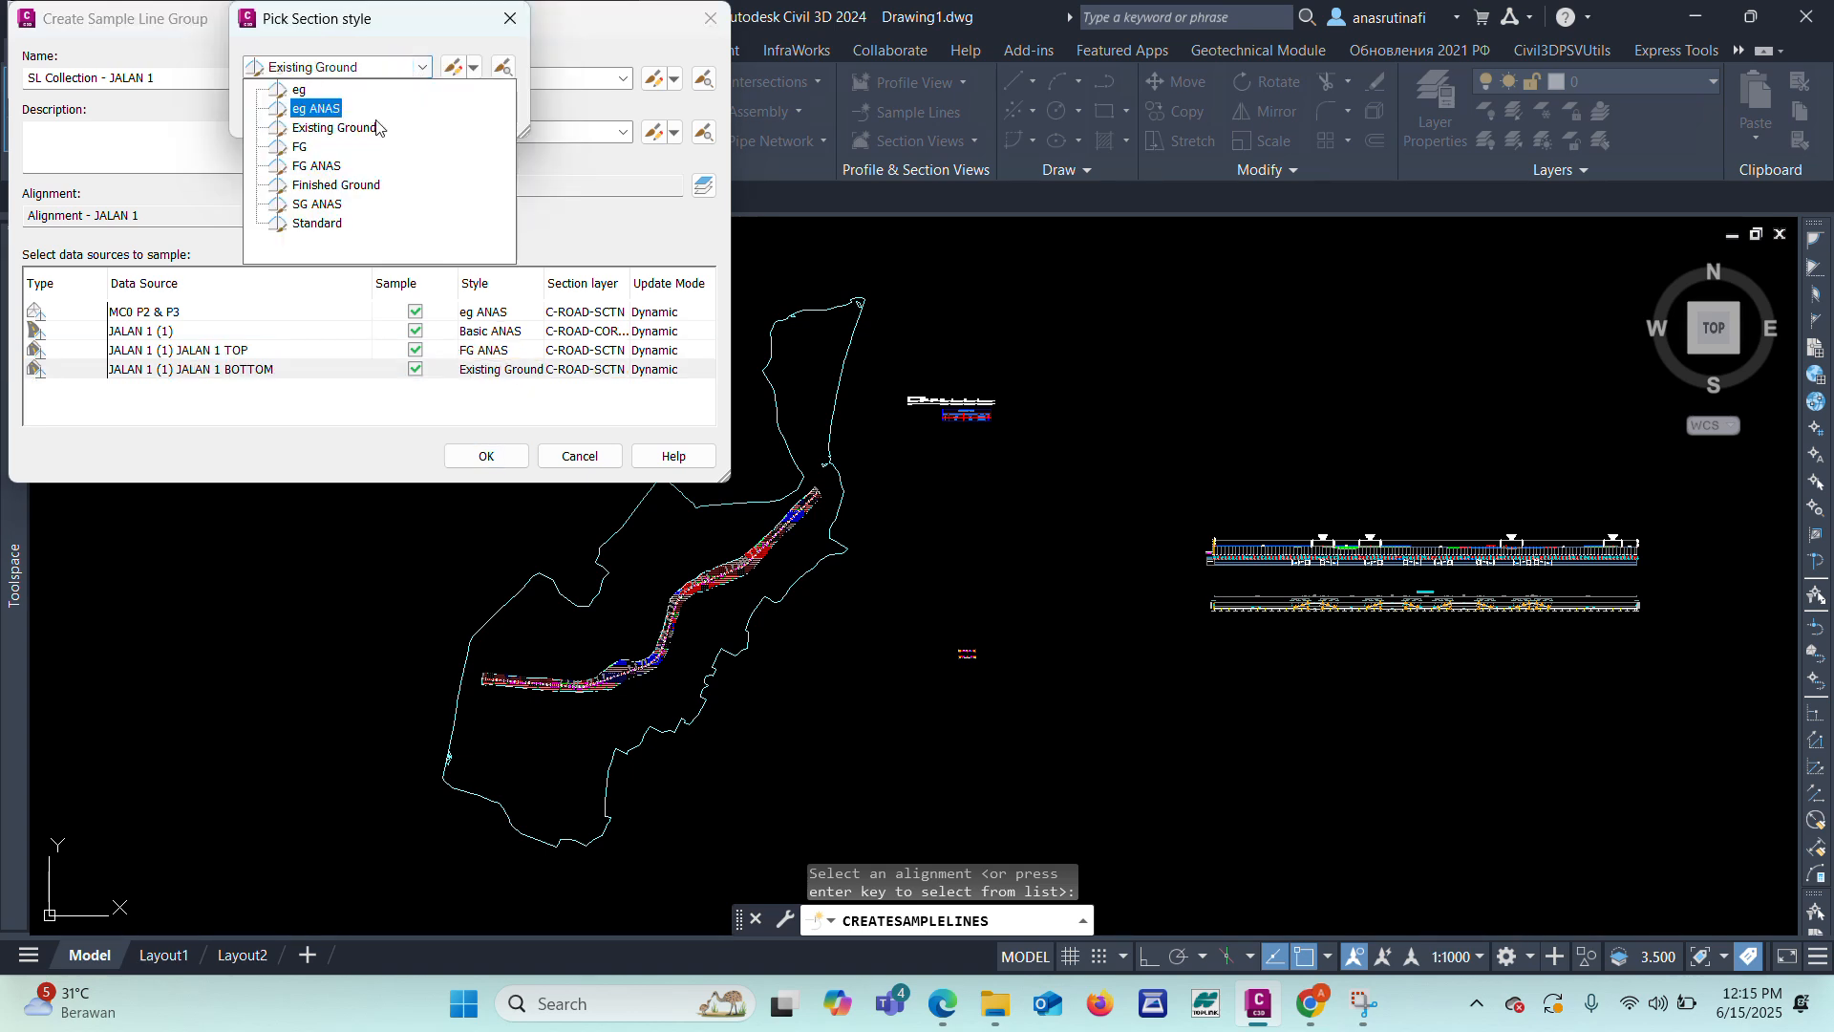
{"action": "left_click", "coordinate": [333, 212]}
{"action": "left_click", "coordinate": [286, 111]}
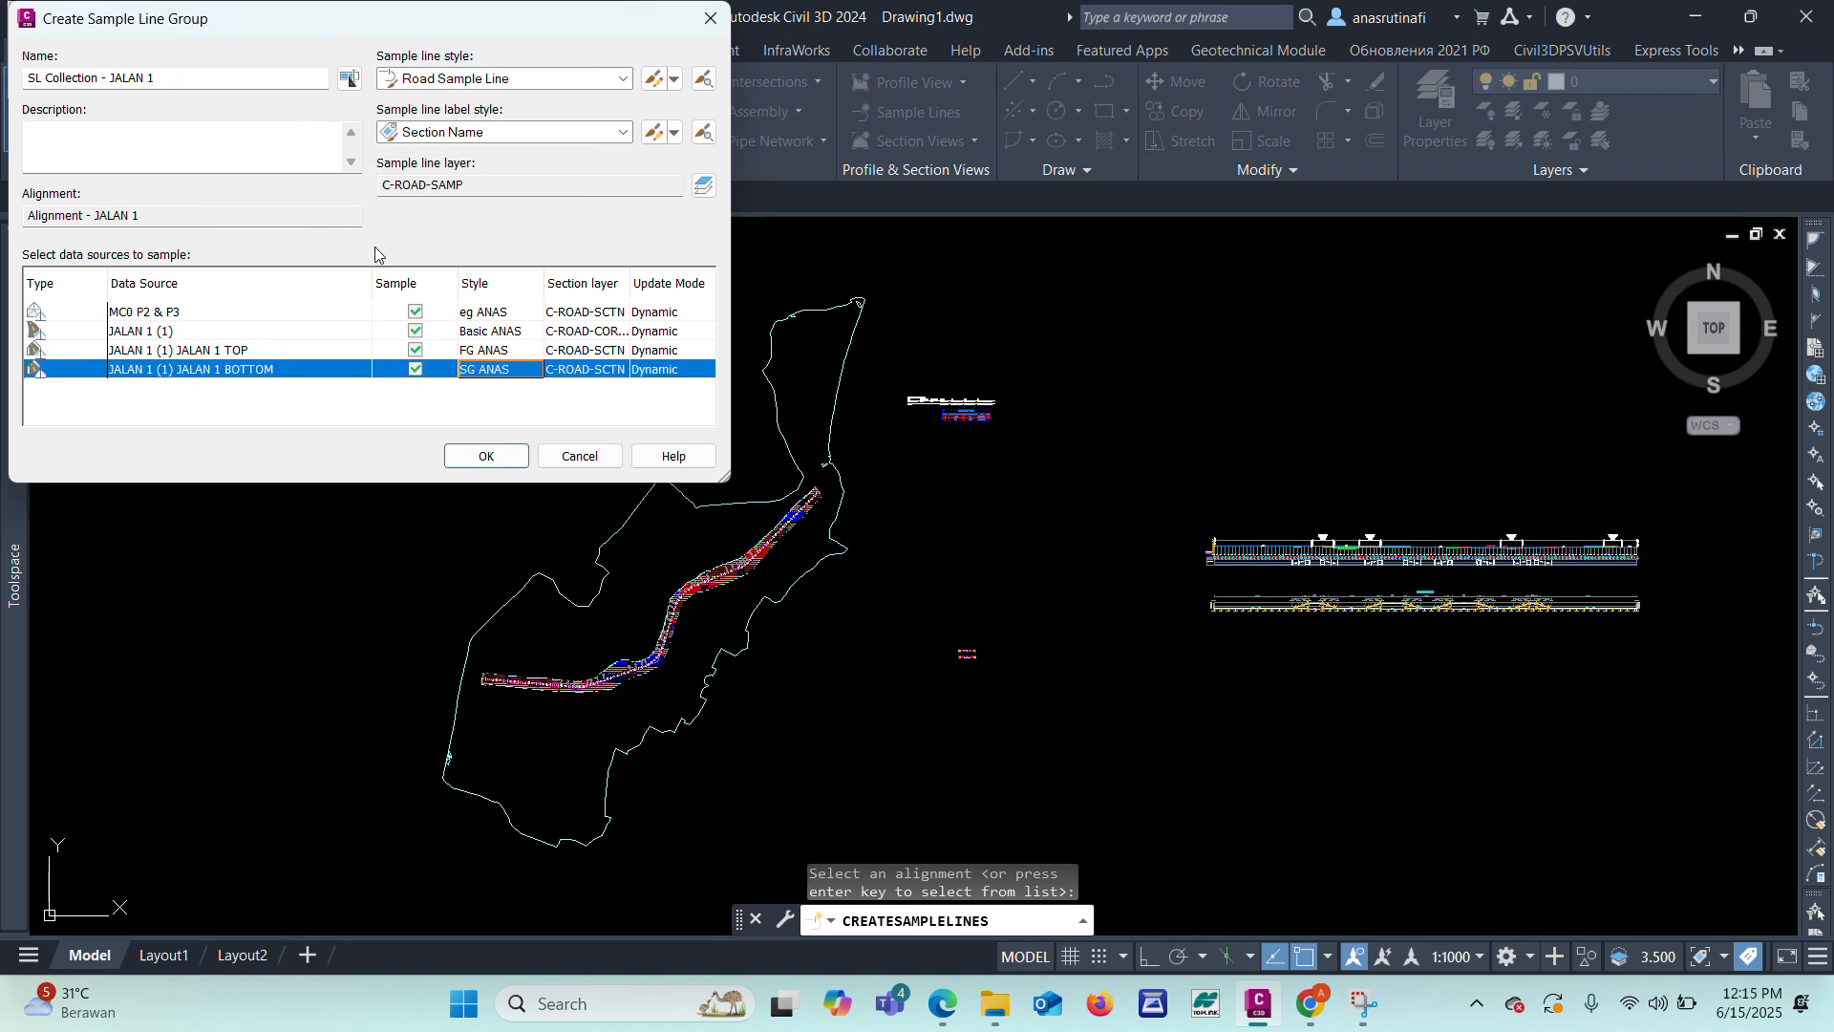
Step: Set the sample line style to Road Sample Line Cross ANAS and its label style to Section Name Cross ANAS, and create the group
{"action": "left_click", "coordinate": [619, 80]}
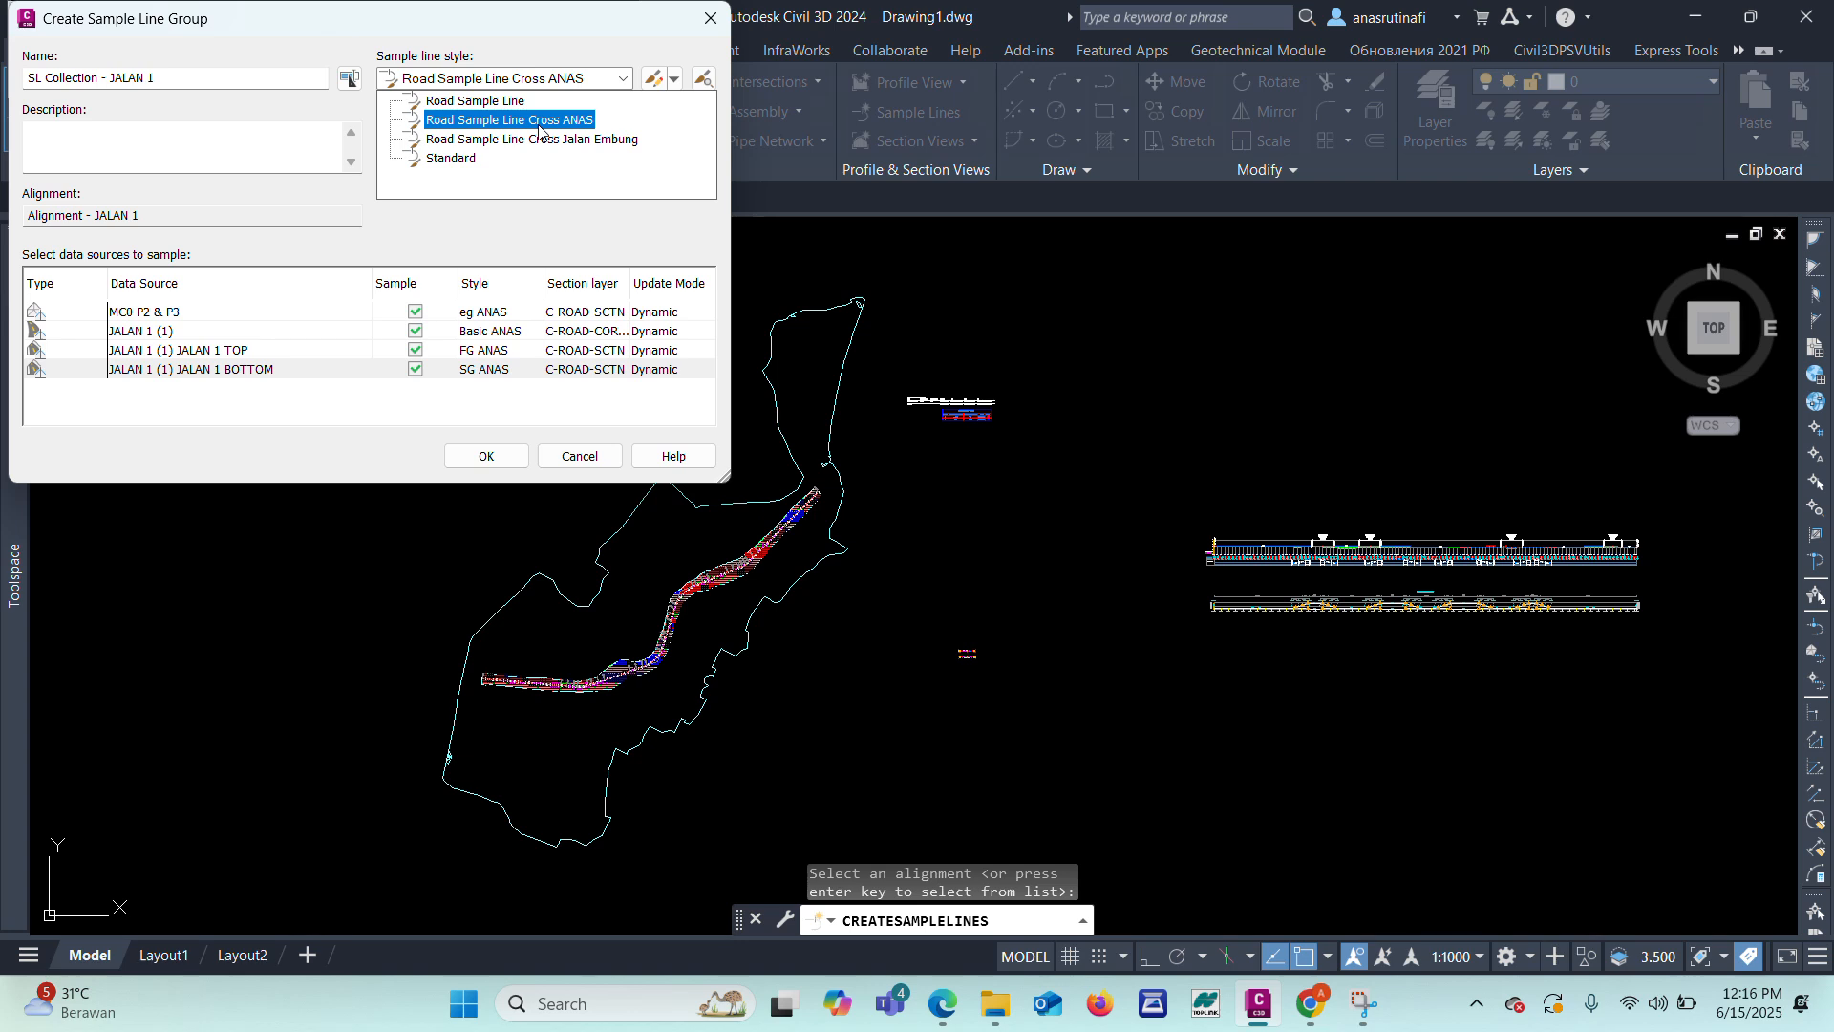
{"action": "left_click", "coordinate": [539, 126]}
{"action": "left_click", "coordinate": [622, 132]}
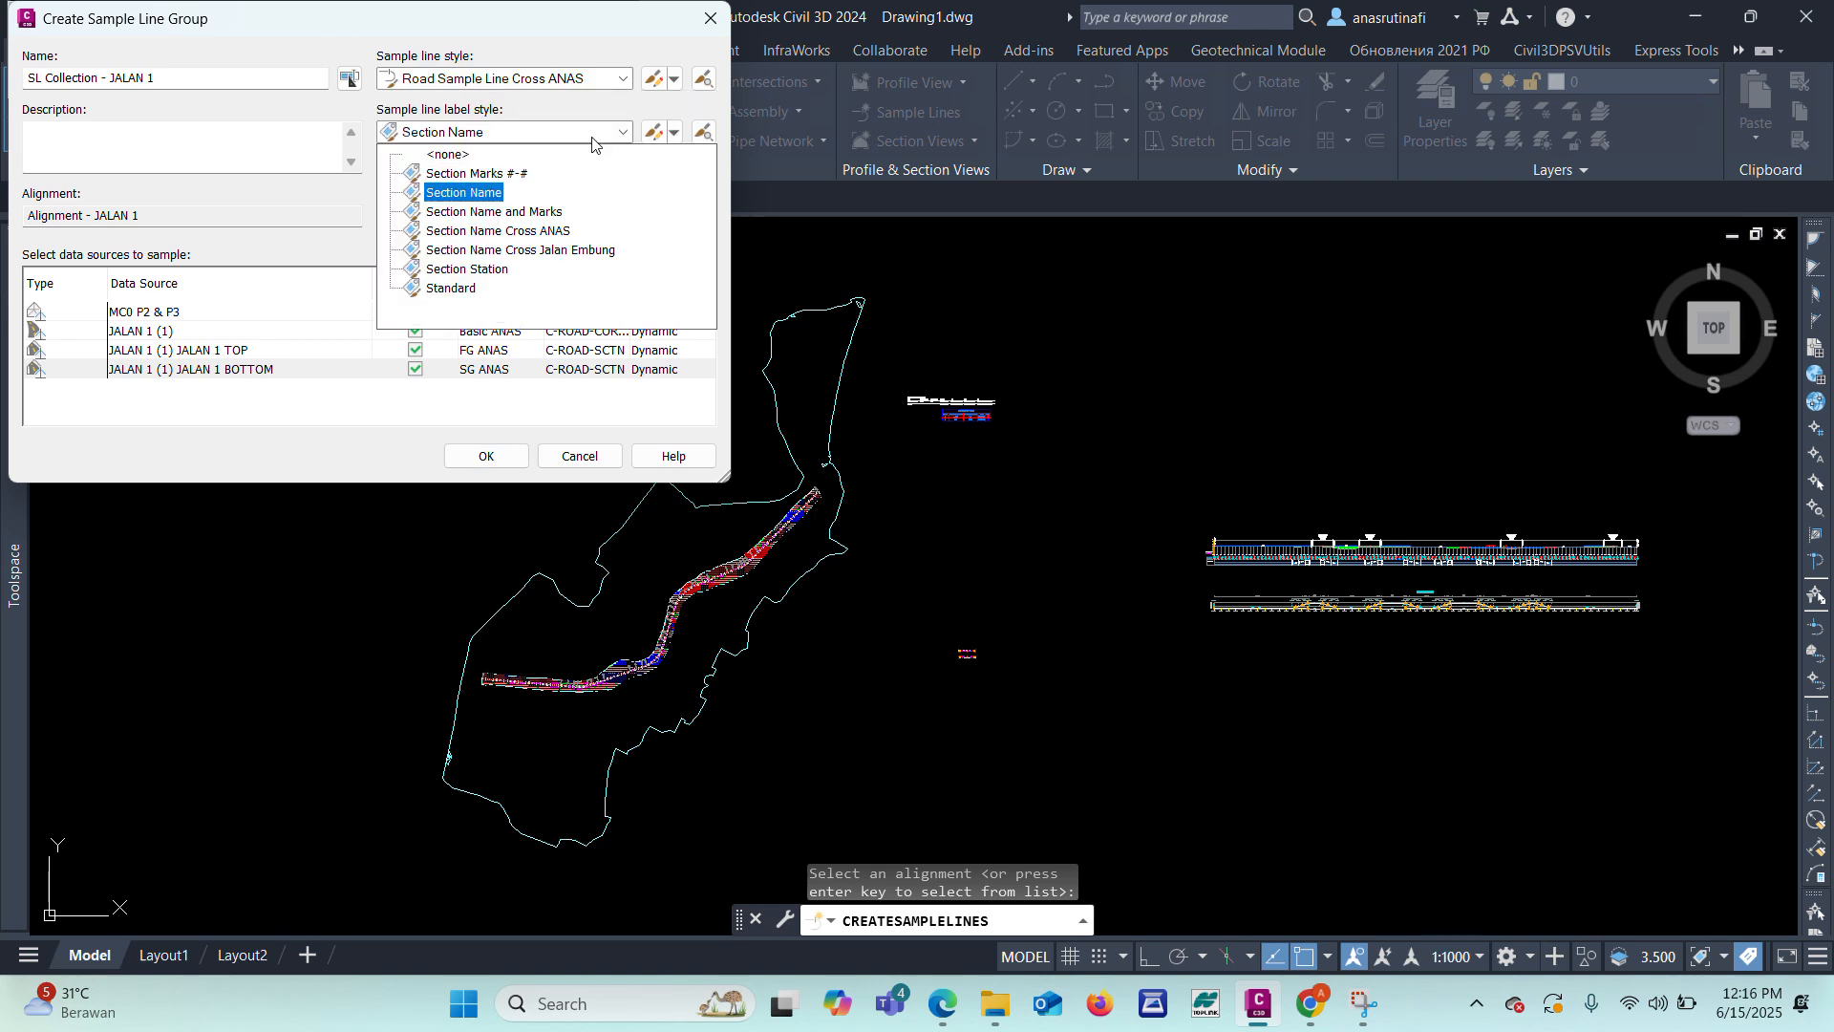
{"action": "left_click", "coordinate": [556, 236]}
{"action": "left_click", "coordinate": [485, 456]}
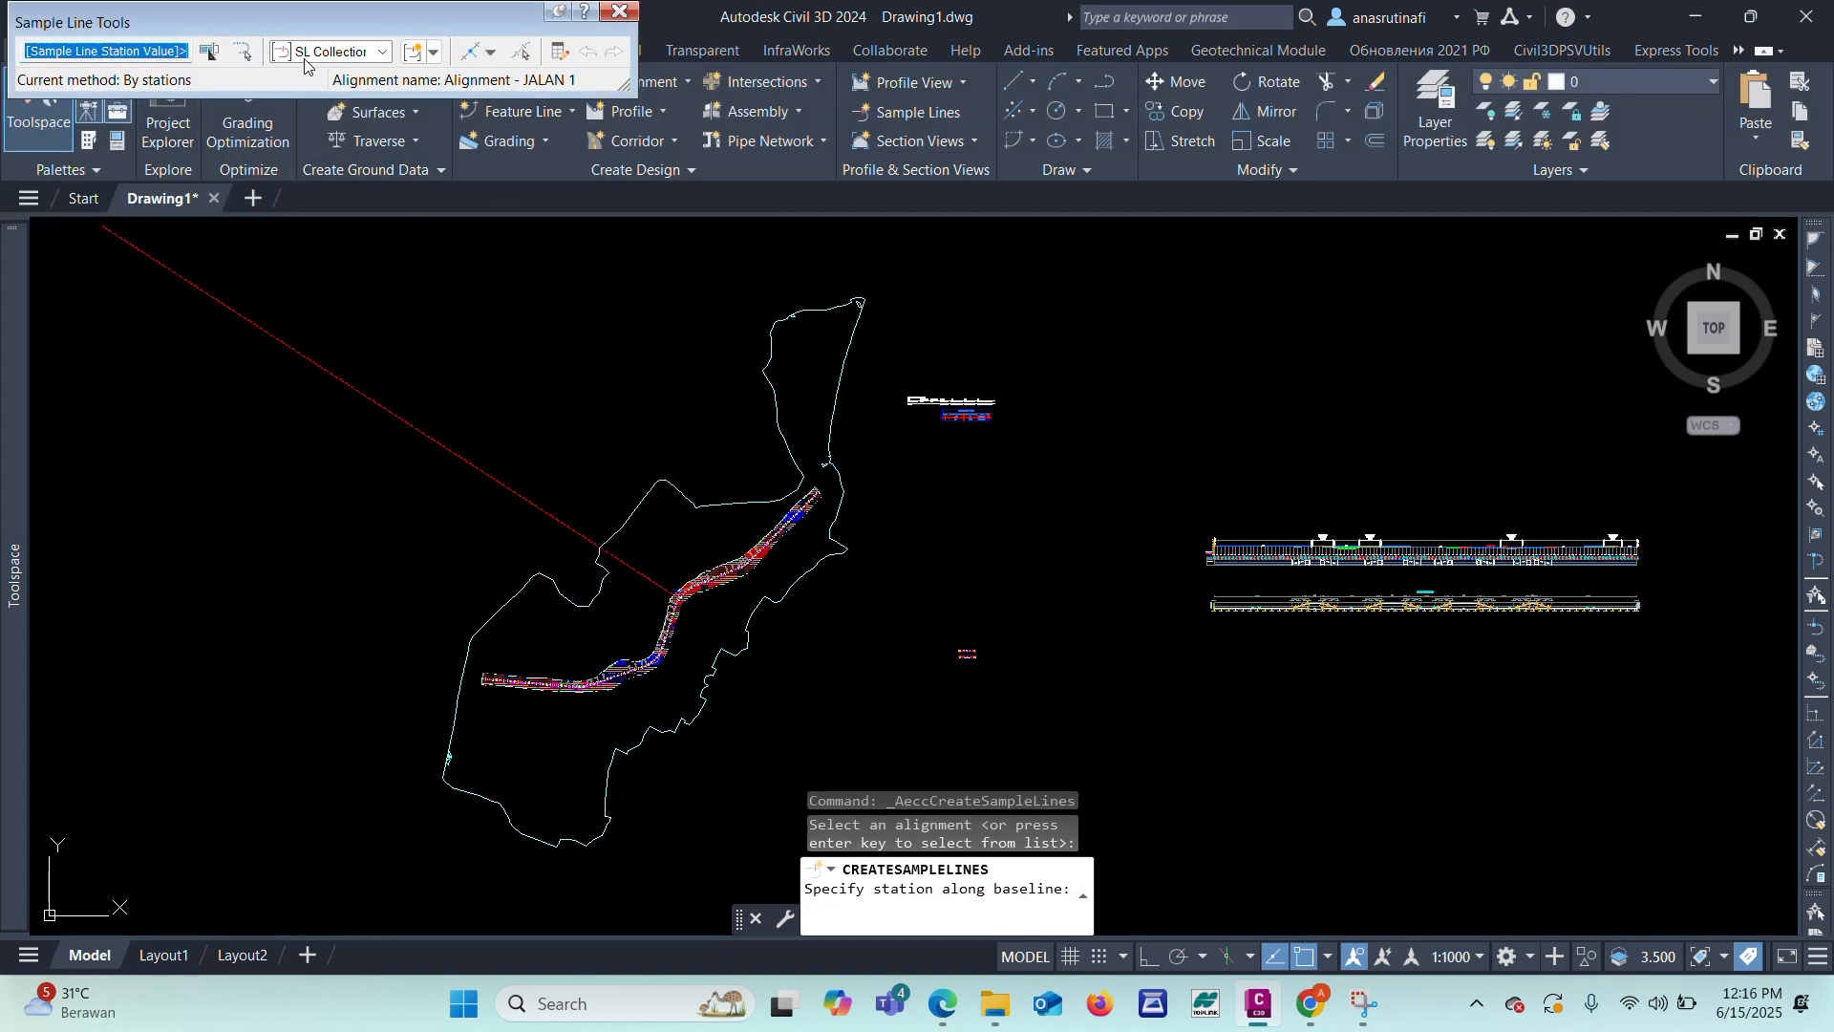
Step: Choose sample line creation by range of stations and set the left and right swath widths to 35 m
{"action": "left_click", "coordinate": [492, 57]}
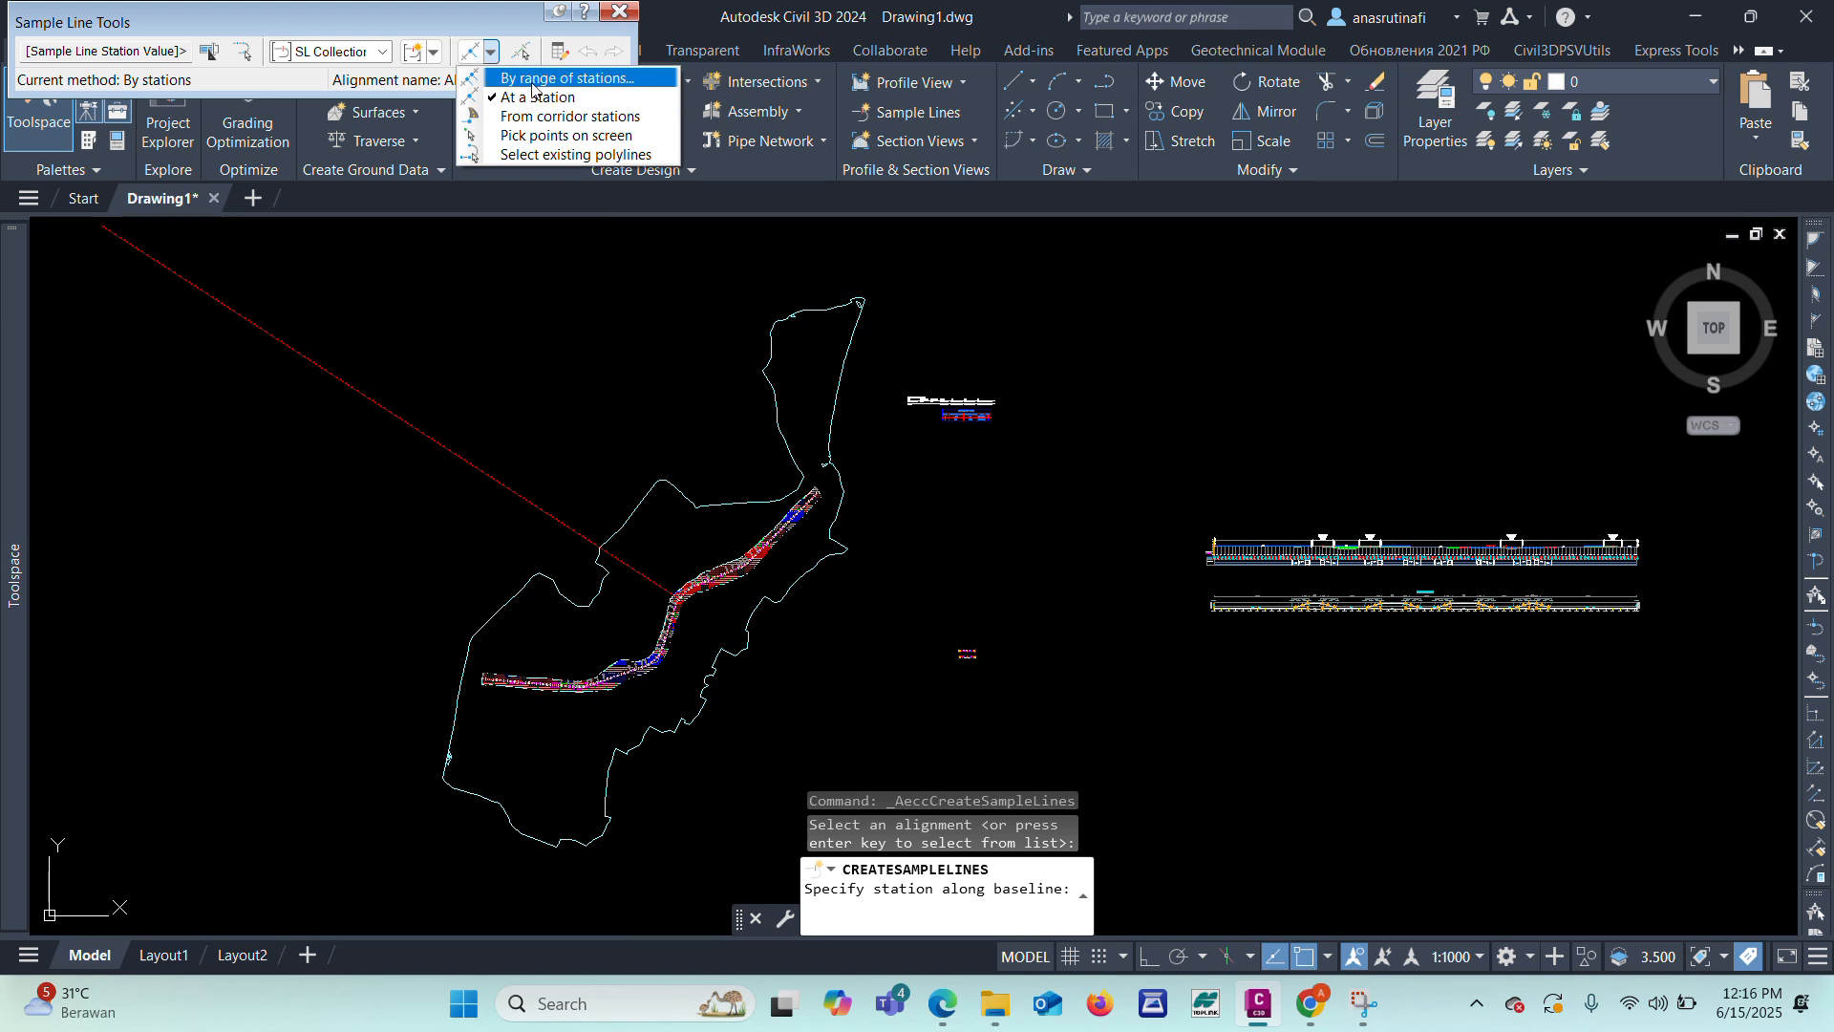
{"action": "left_click", "coordinate": [532, 86]}
{"action": "scroll", "coordinate": [406, 226], "scroll_direction": "down", "scroll_amount": 2}
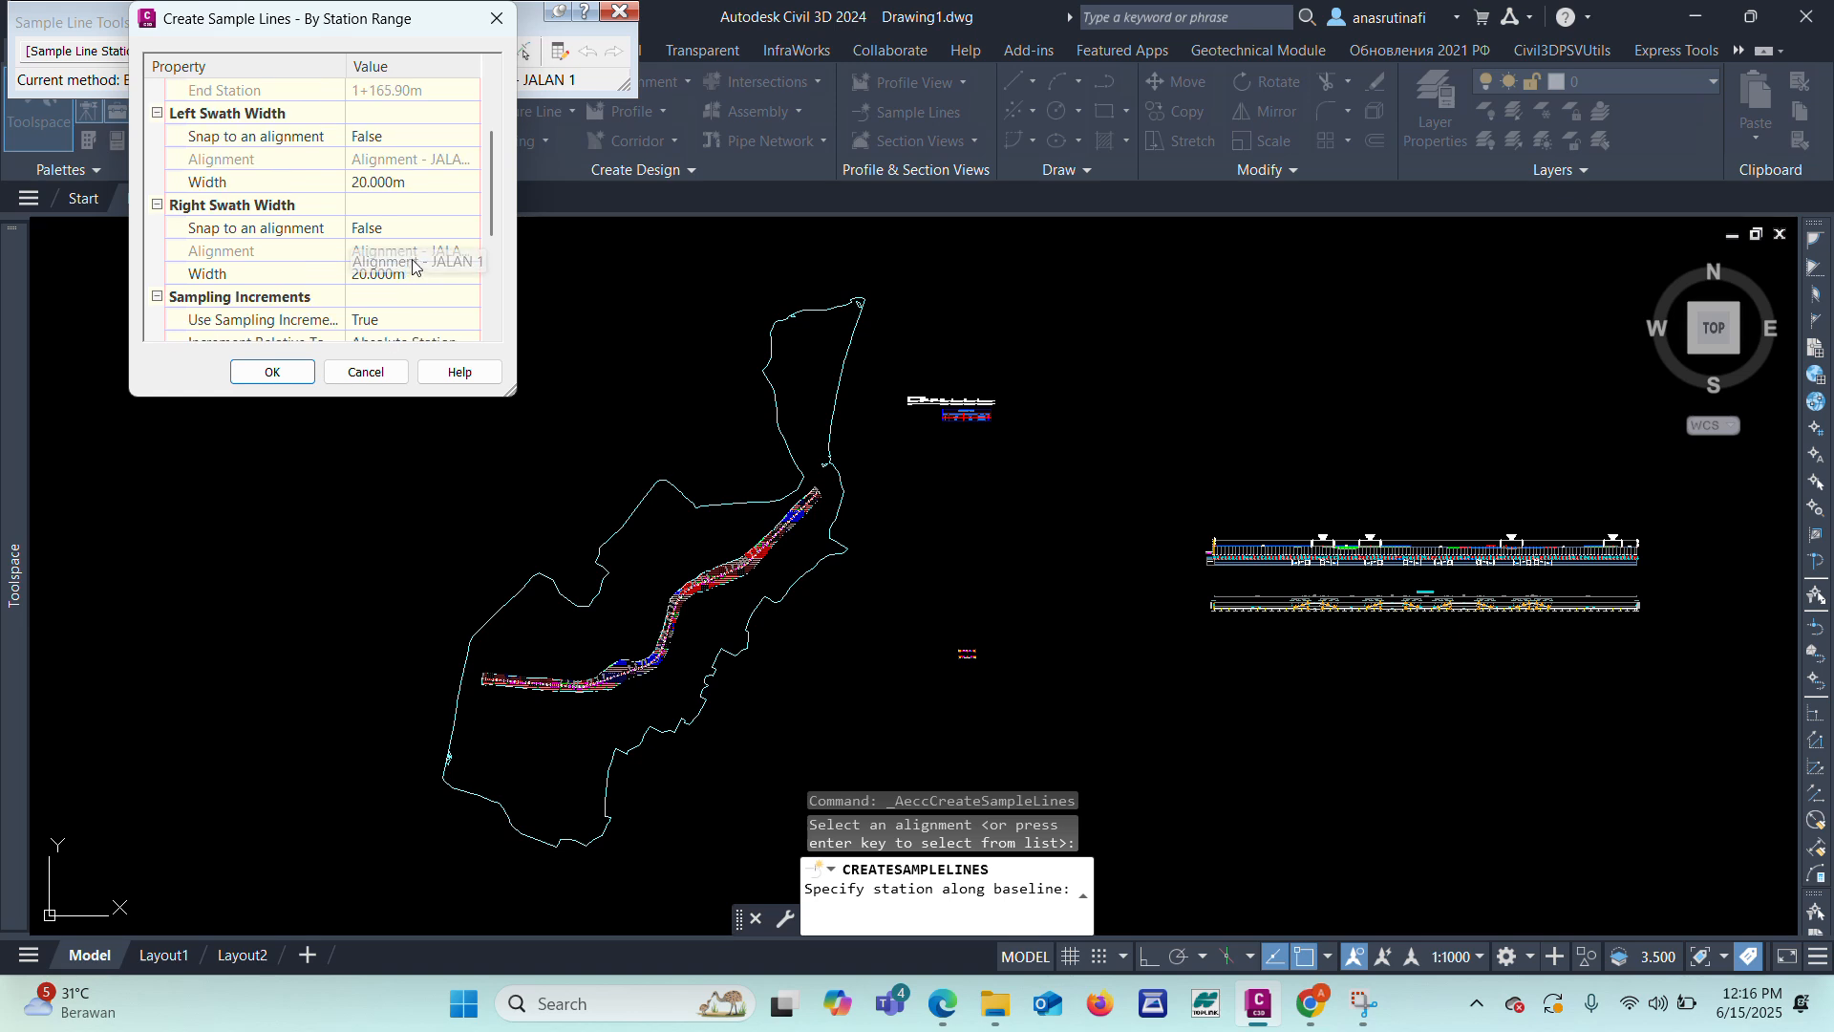
{"action": "left_click", "coordinate": [412, 181]}
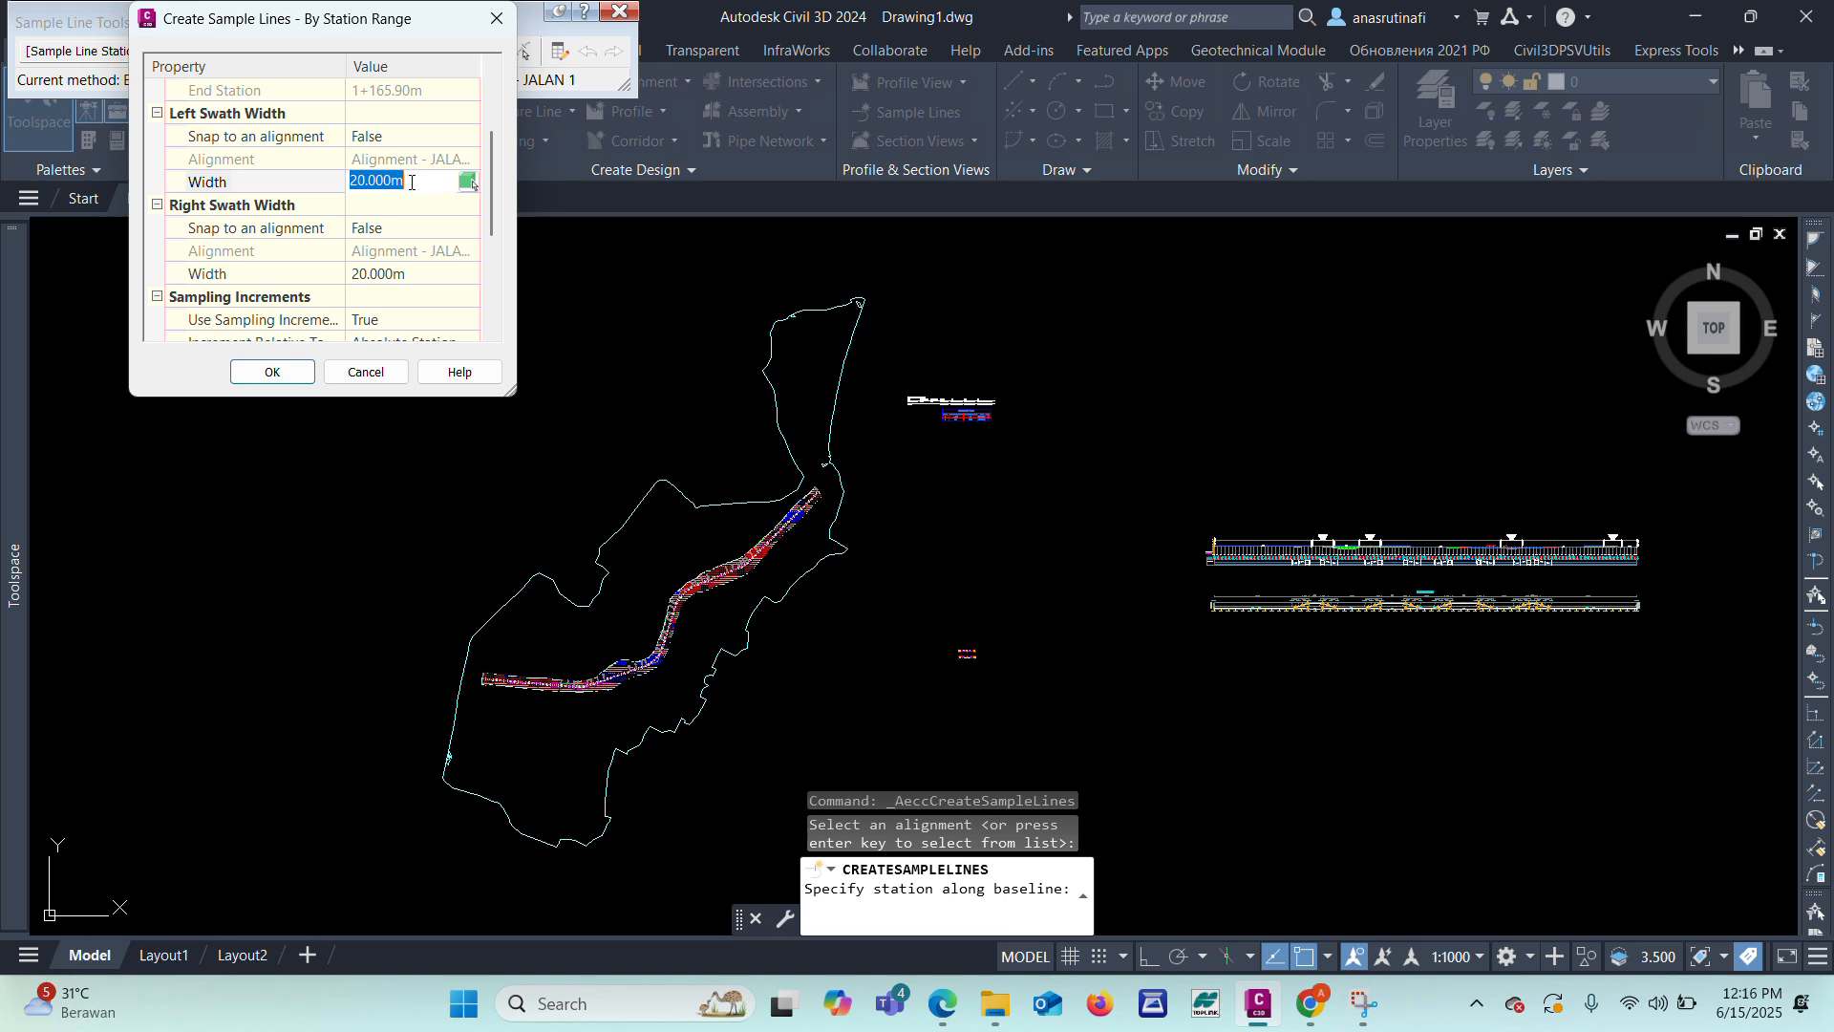
{"action": "type", "text": "35"}
{"action": "left_click", "coordinate": [420, 275]}
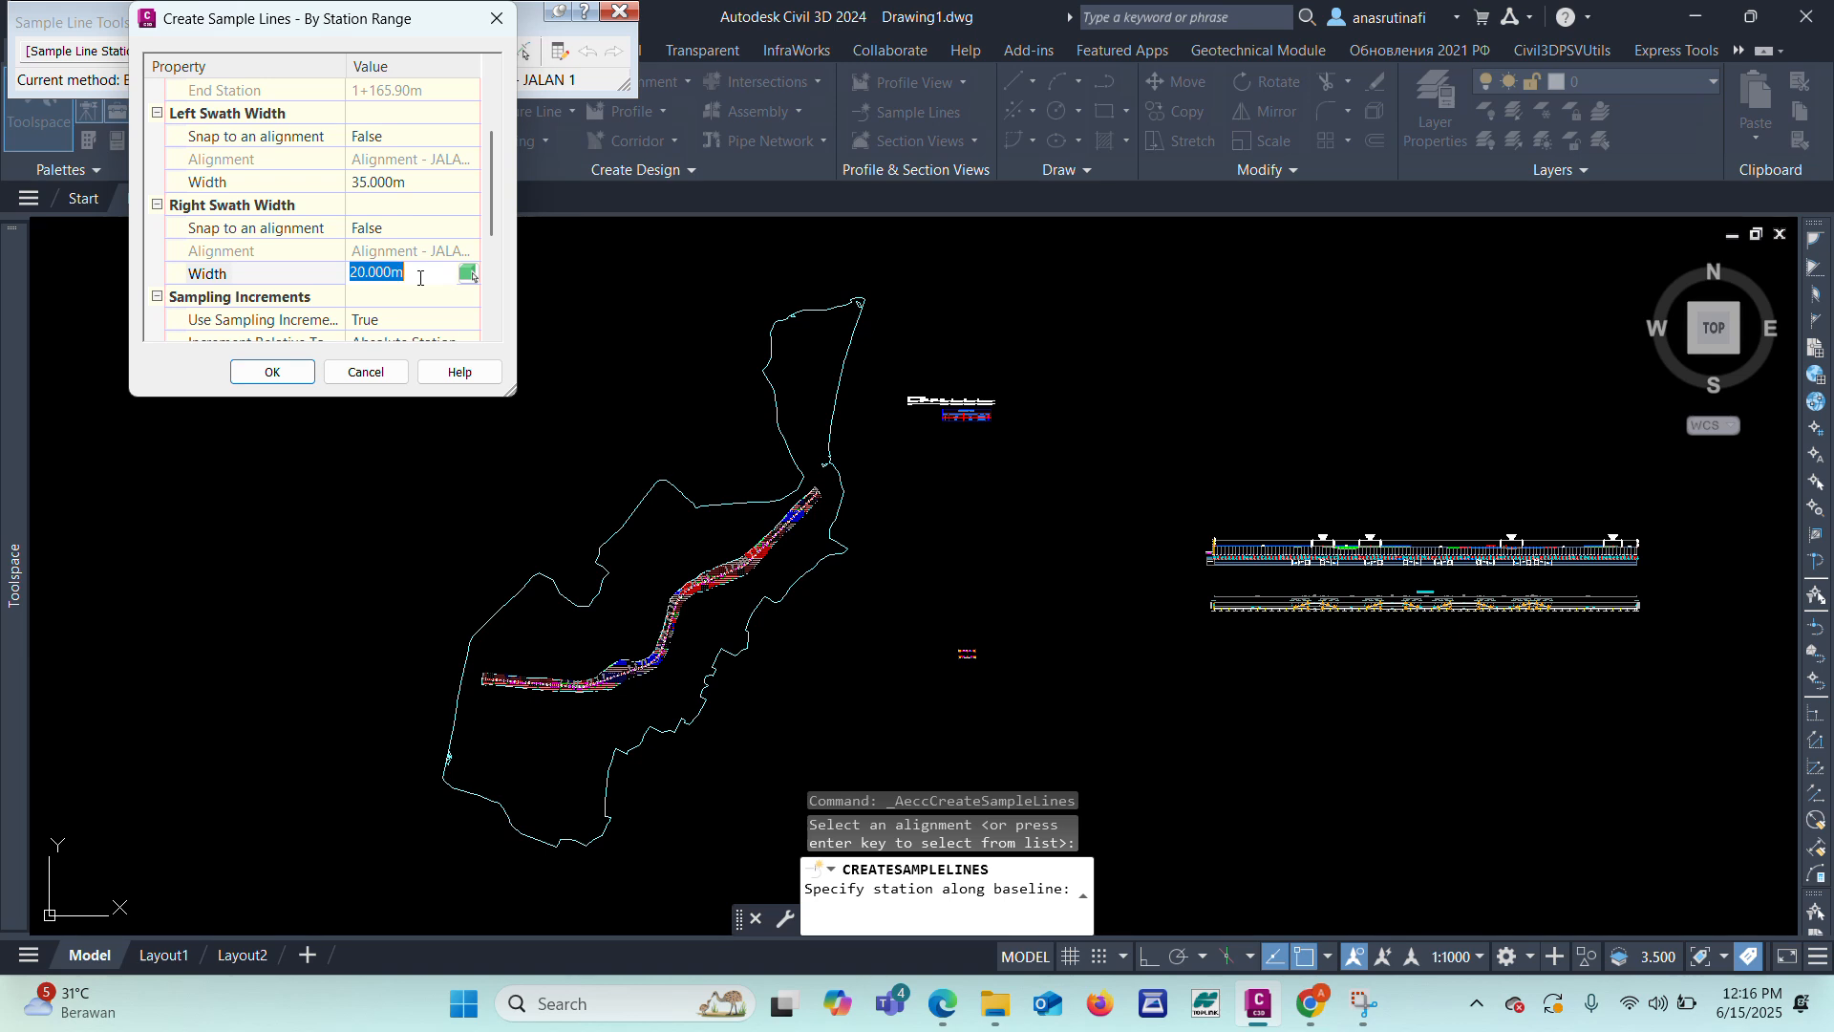
{"action": "type", "text": "35"}
Step: Set the sampling increments along tangents, curves and spirals to 10 m
{"action": "scroll", "coordinate": [420, 278], "scroll_direction": "down", "scroll_amount": 2}
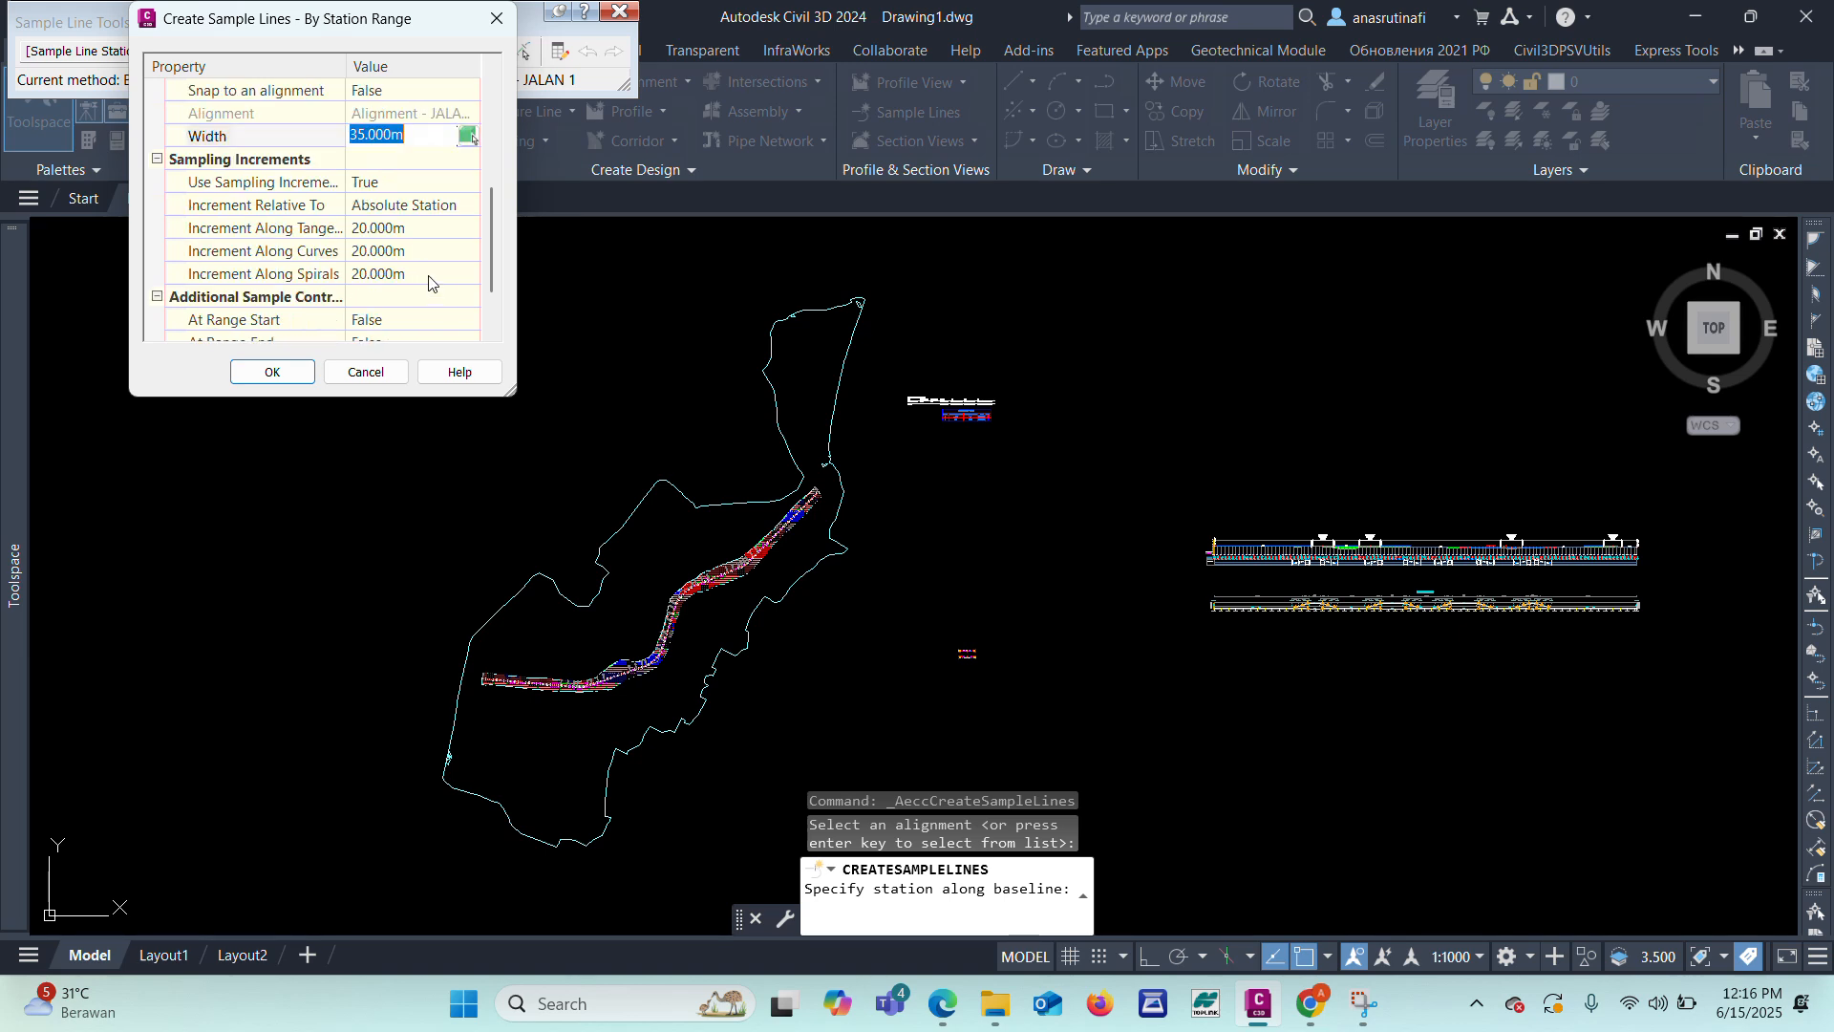
{"action": "scroll", "coordinate": [435, 262], "scroll_direction": "up", "scroll_amount": 1}
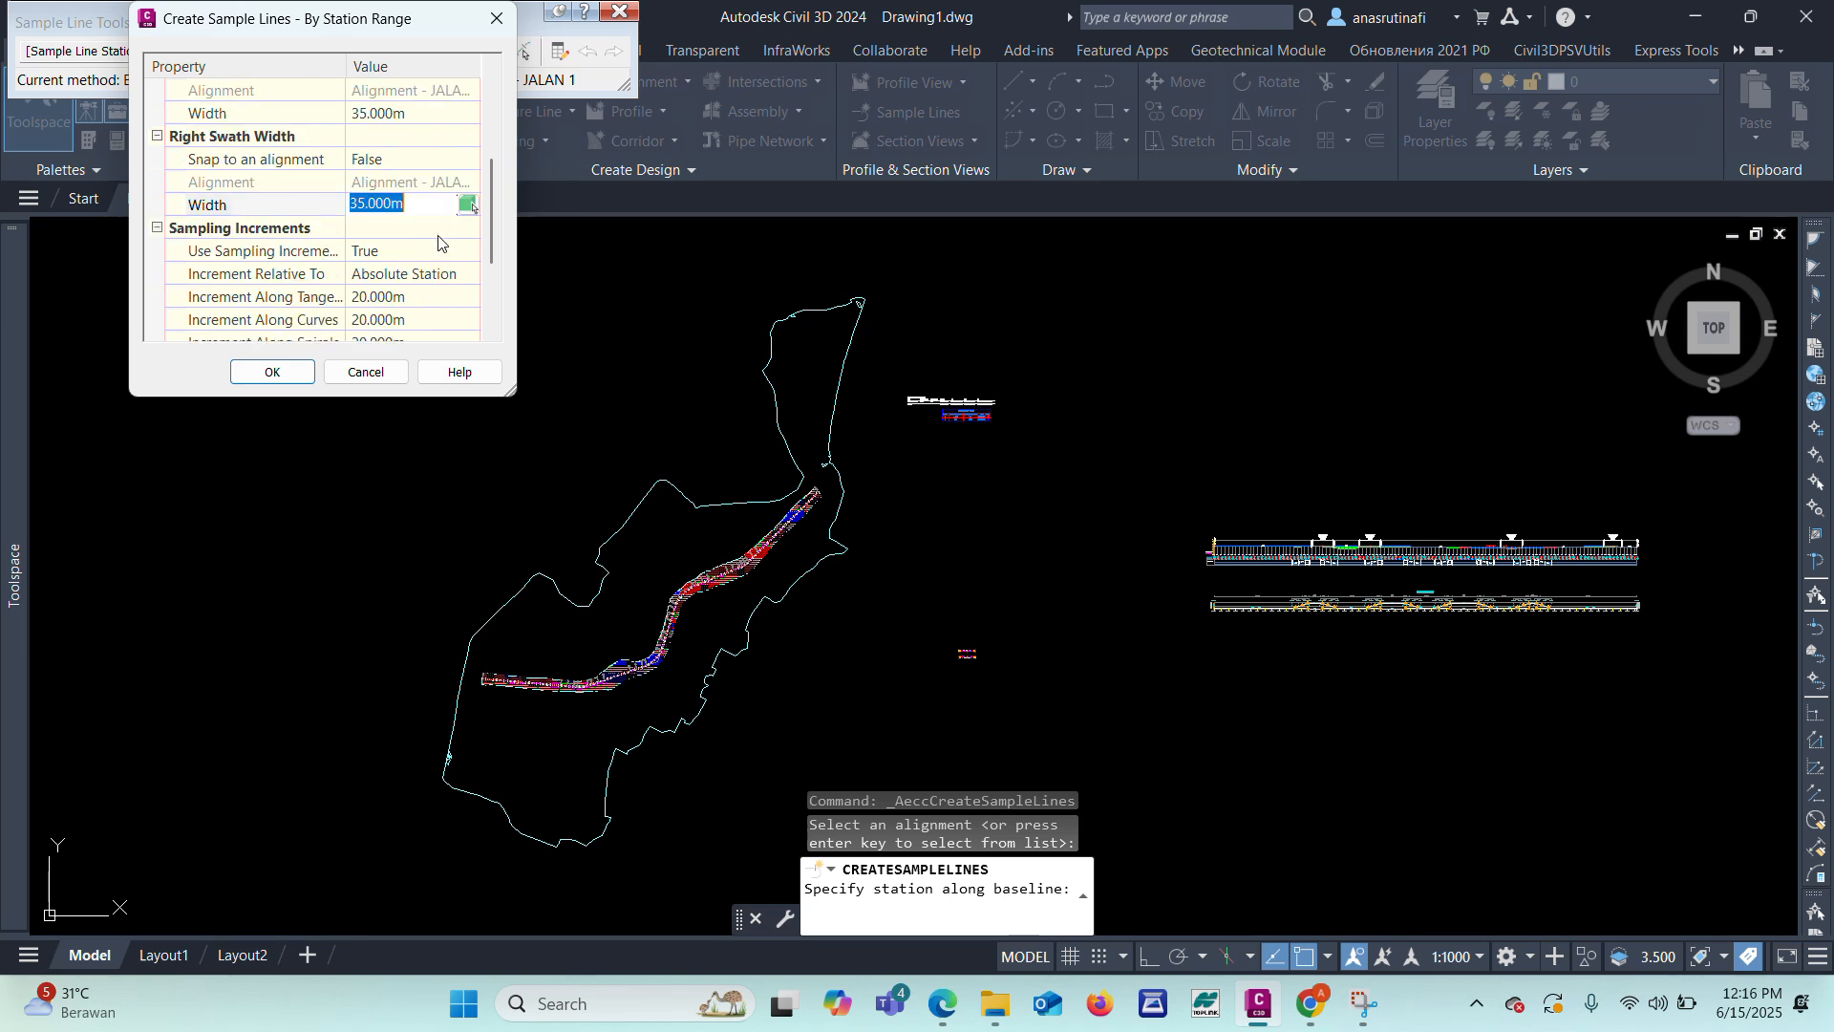
{"action": "left_click", "coordinate": [448, 297]}
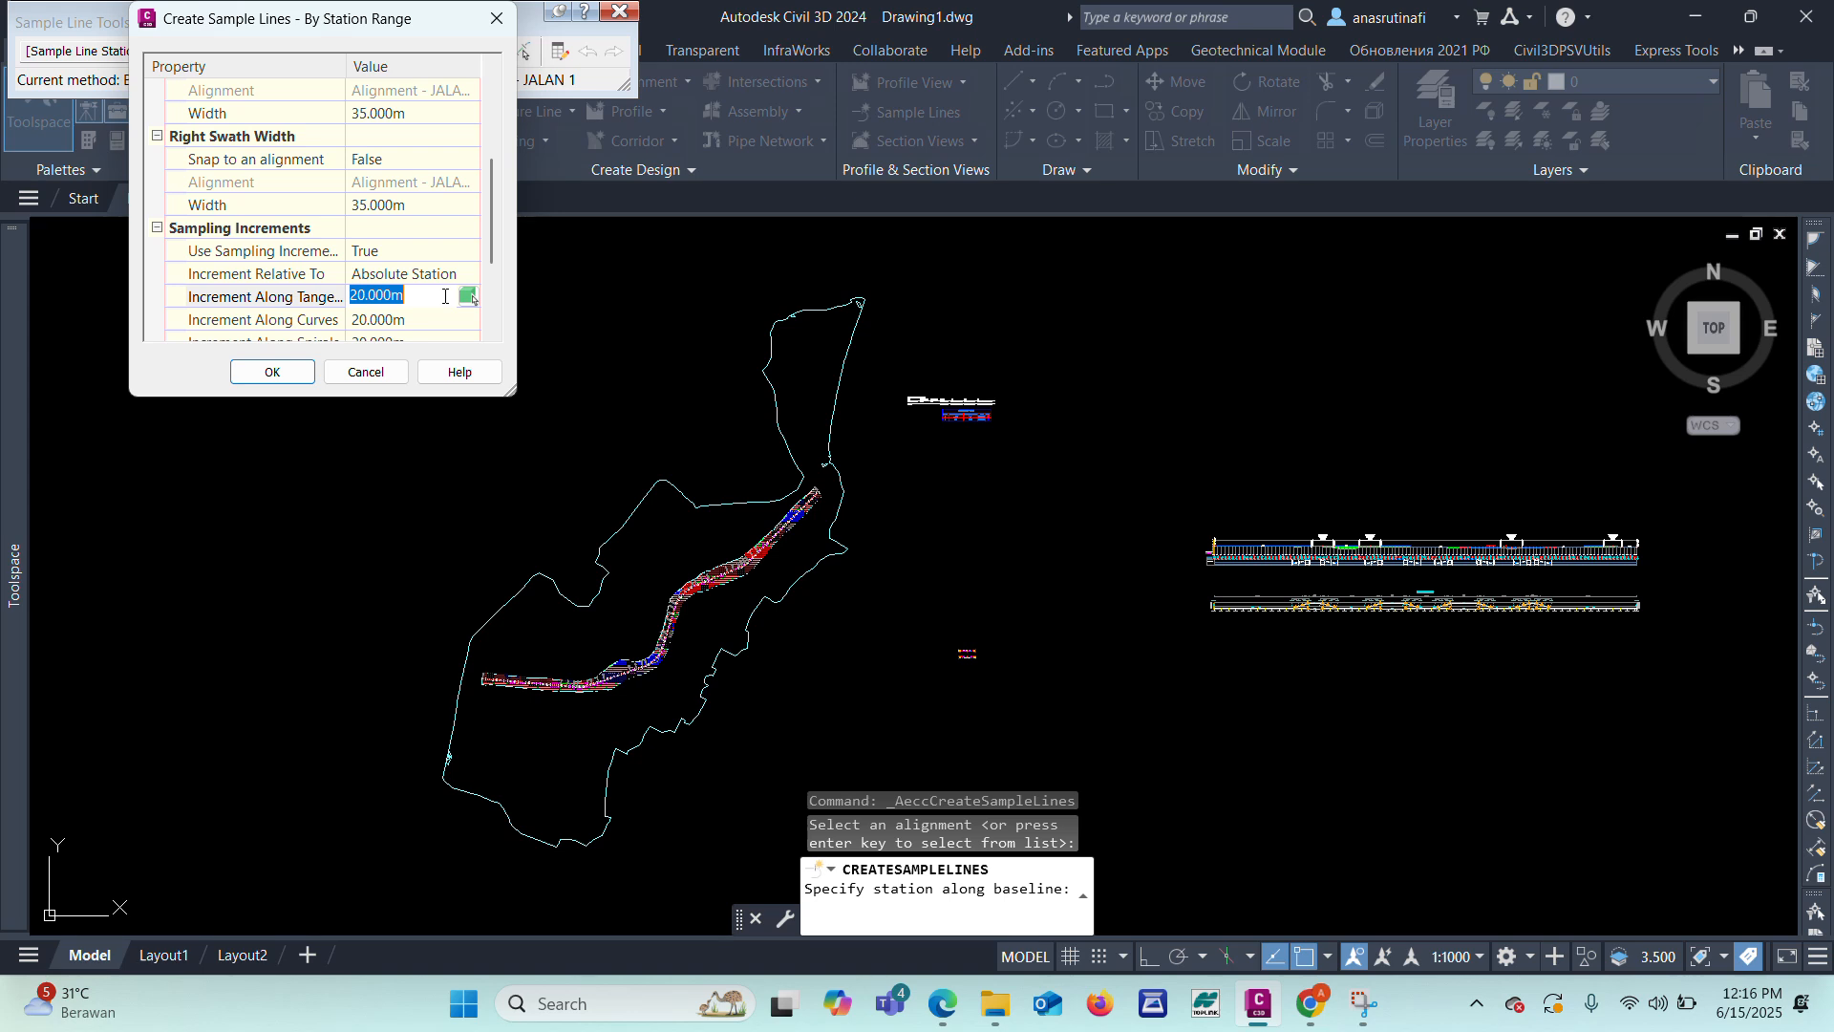
{"action": "type", "text": "10"}
{"action": "scroll", "coordinate": [443, 296], "scroll_direction": "down", "scroll_amount": 1}
{"action": "left_click", "coordinate": [436, 250]}
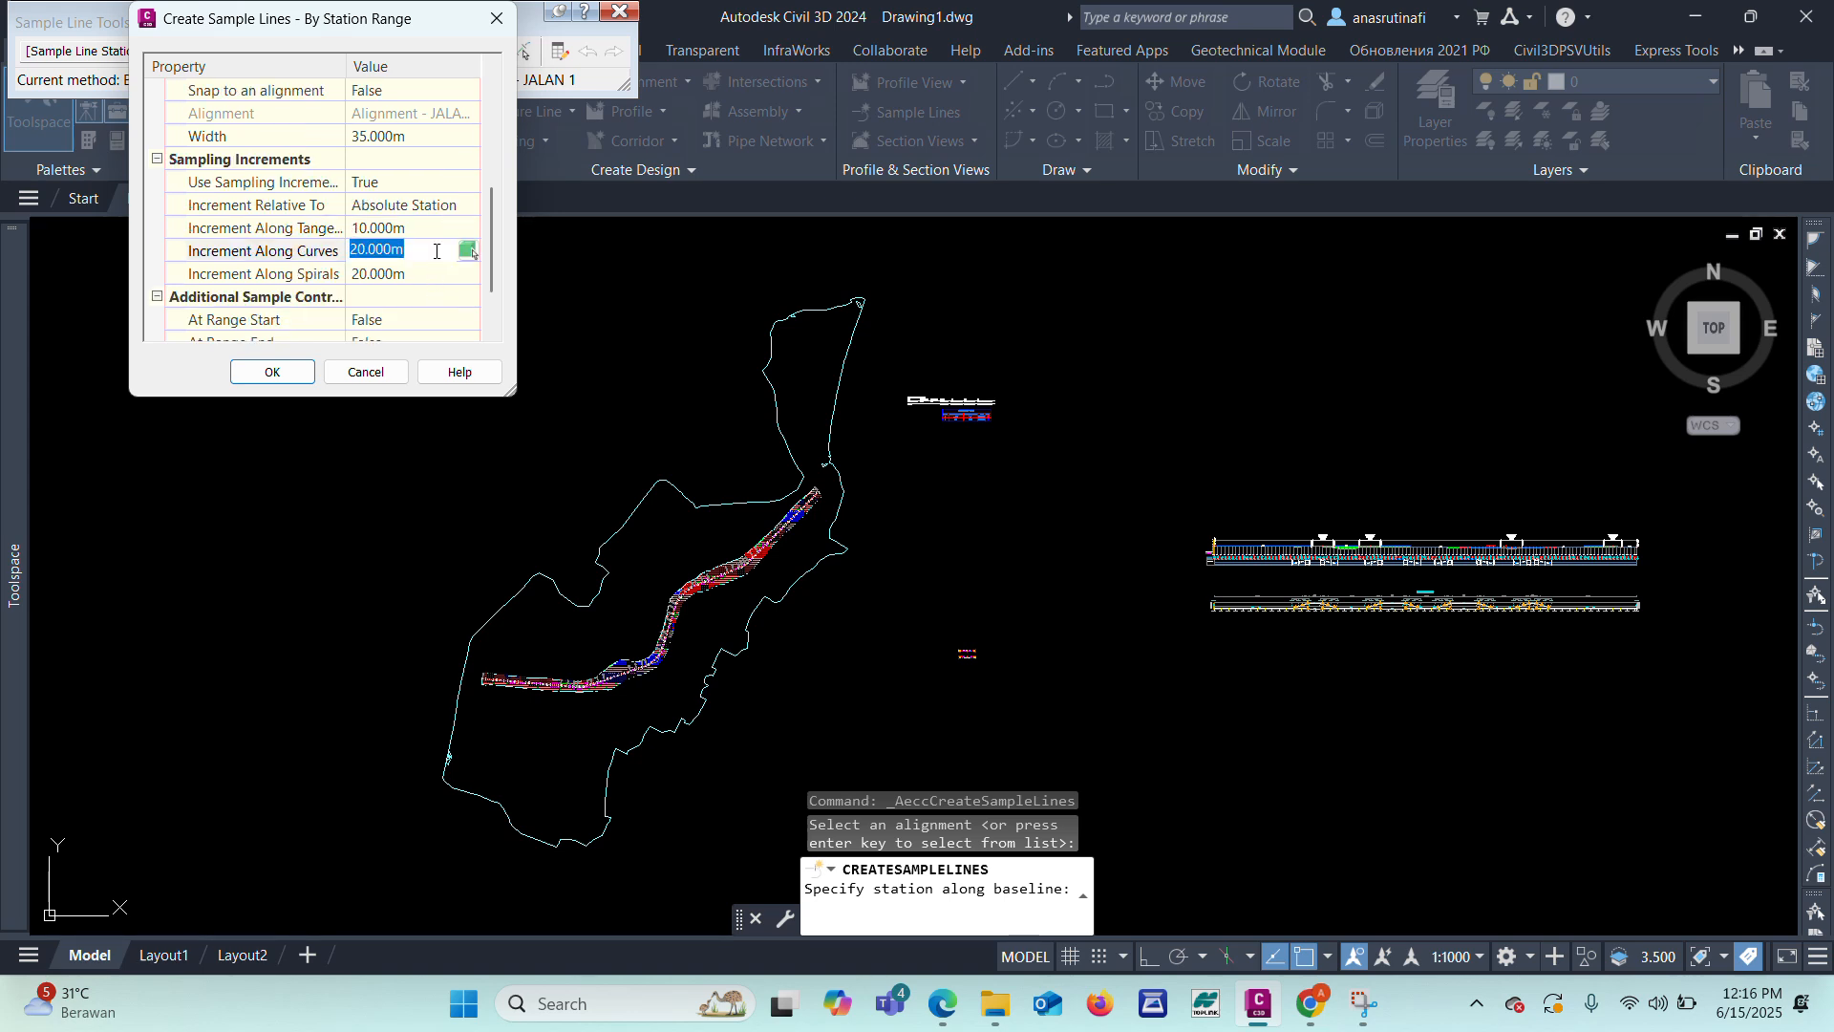
{"action": "type", "text": "10"}
{"action": "left_click", "coordinate": [432, 275]}
{"action": "type", "text": "10"}
{"action": "scroll", "coordinate": [421, 311], "scroll_direction": "down", "scroll_amount": 1}
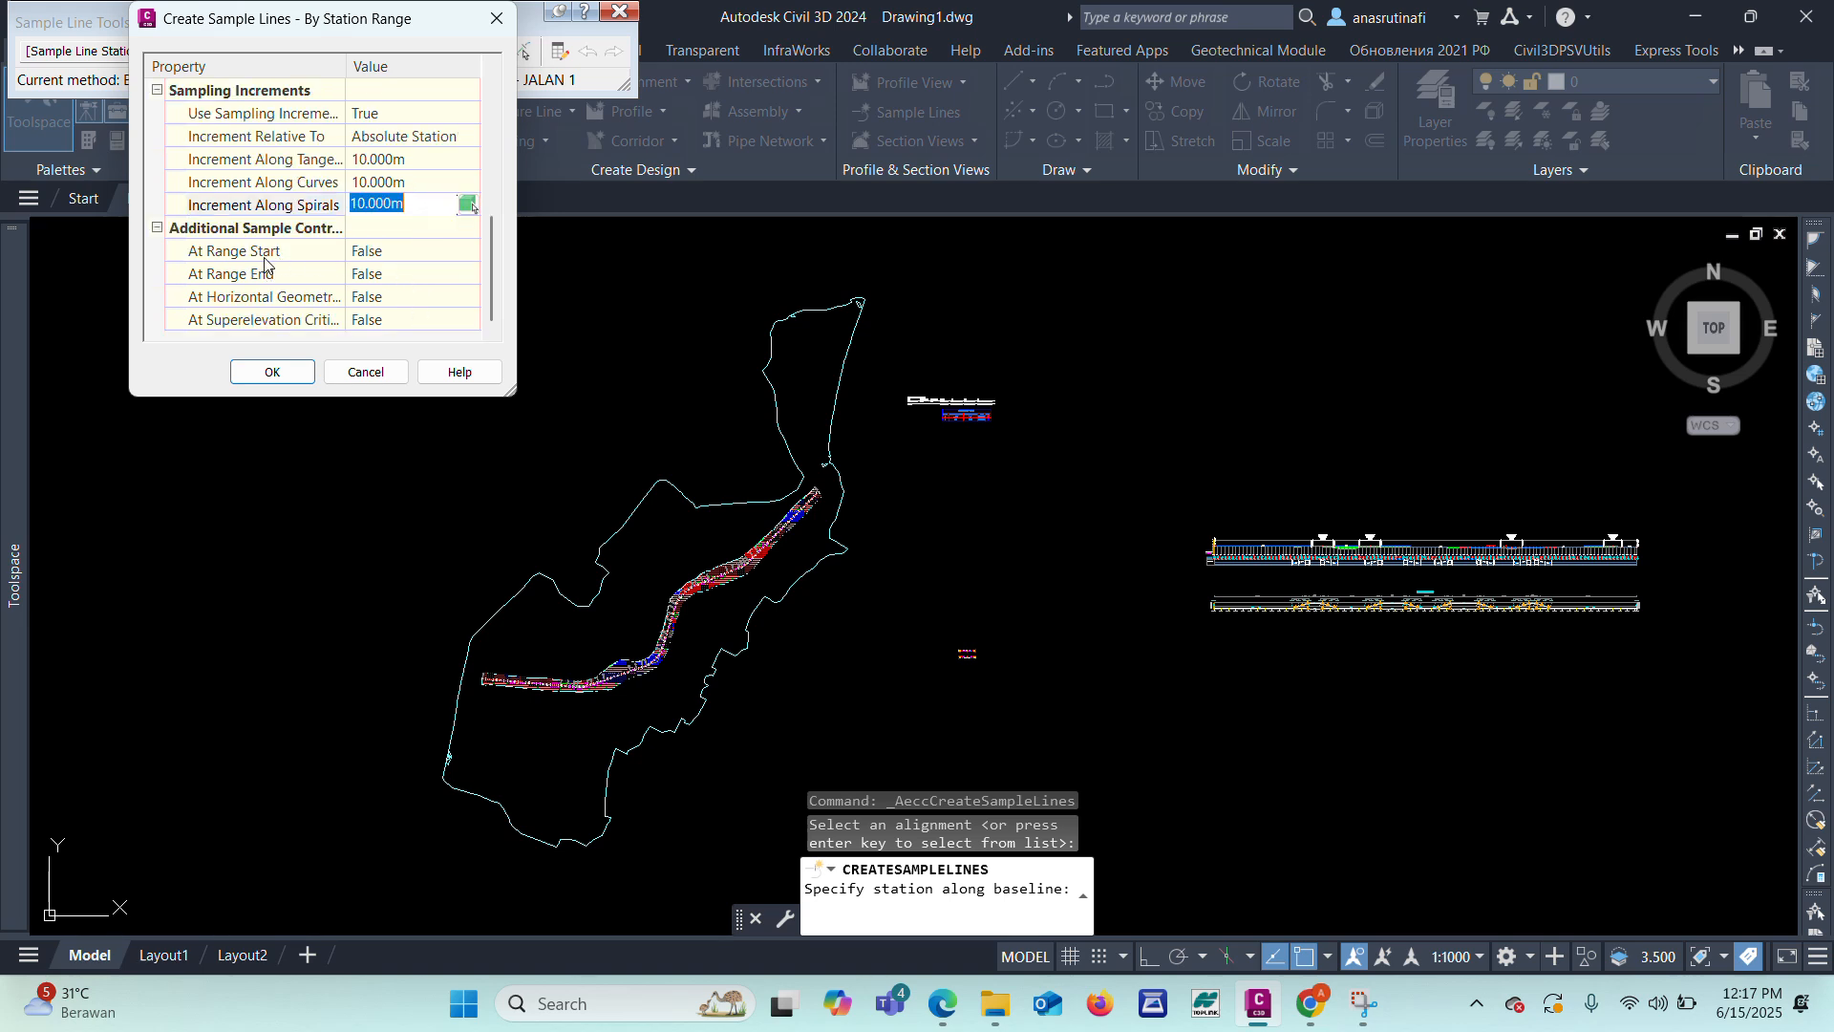
Step: Enable additional sample lines at the range start and range end, create the sample lines, and finish the command
{"action": "left_click", "coordinate": [409, 253]}
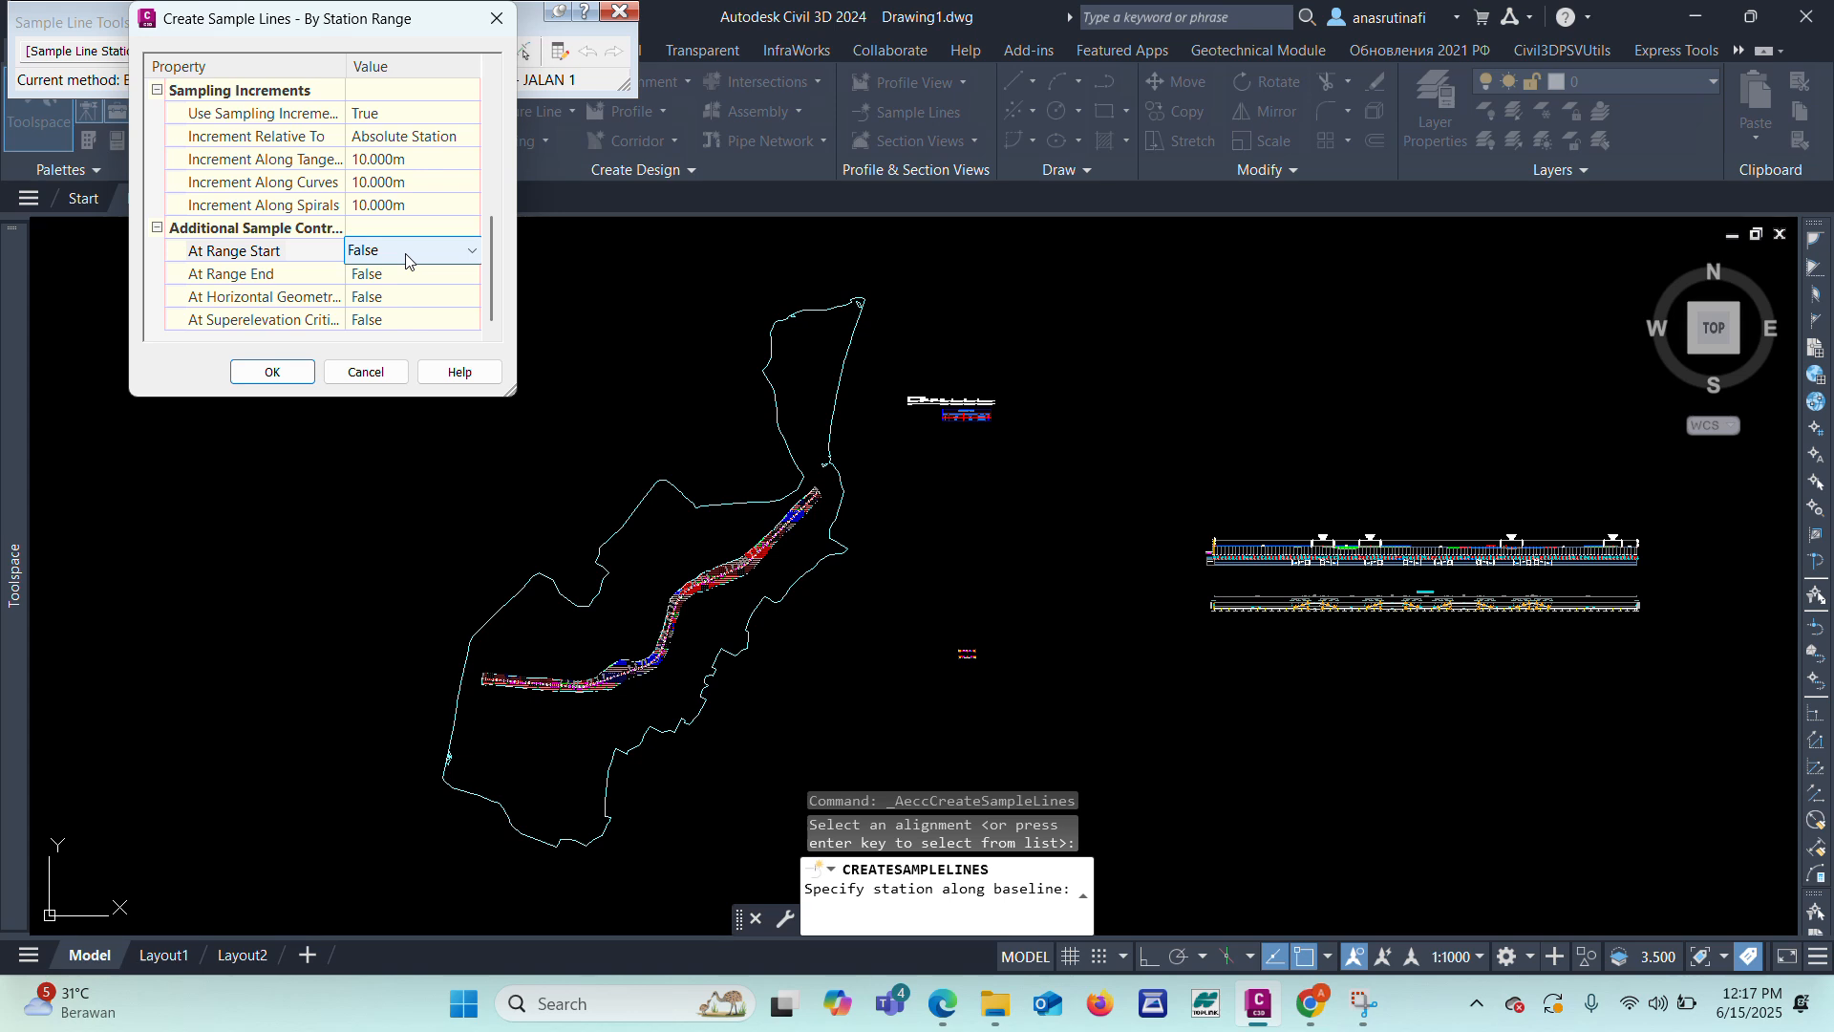
{"action": "left_click", "coordinate": [407, 256]}
{"action": "left_click", "coordinate": [411, 274]}
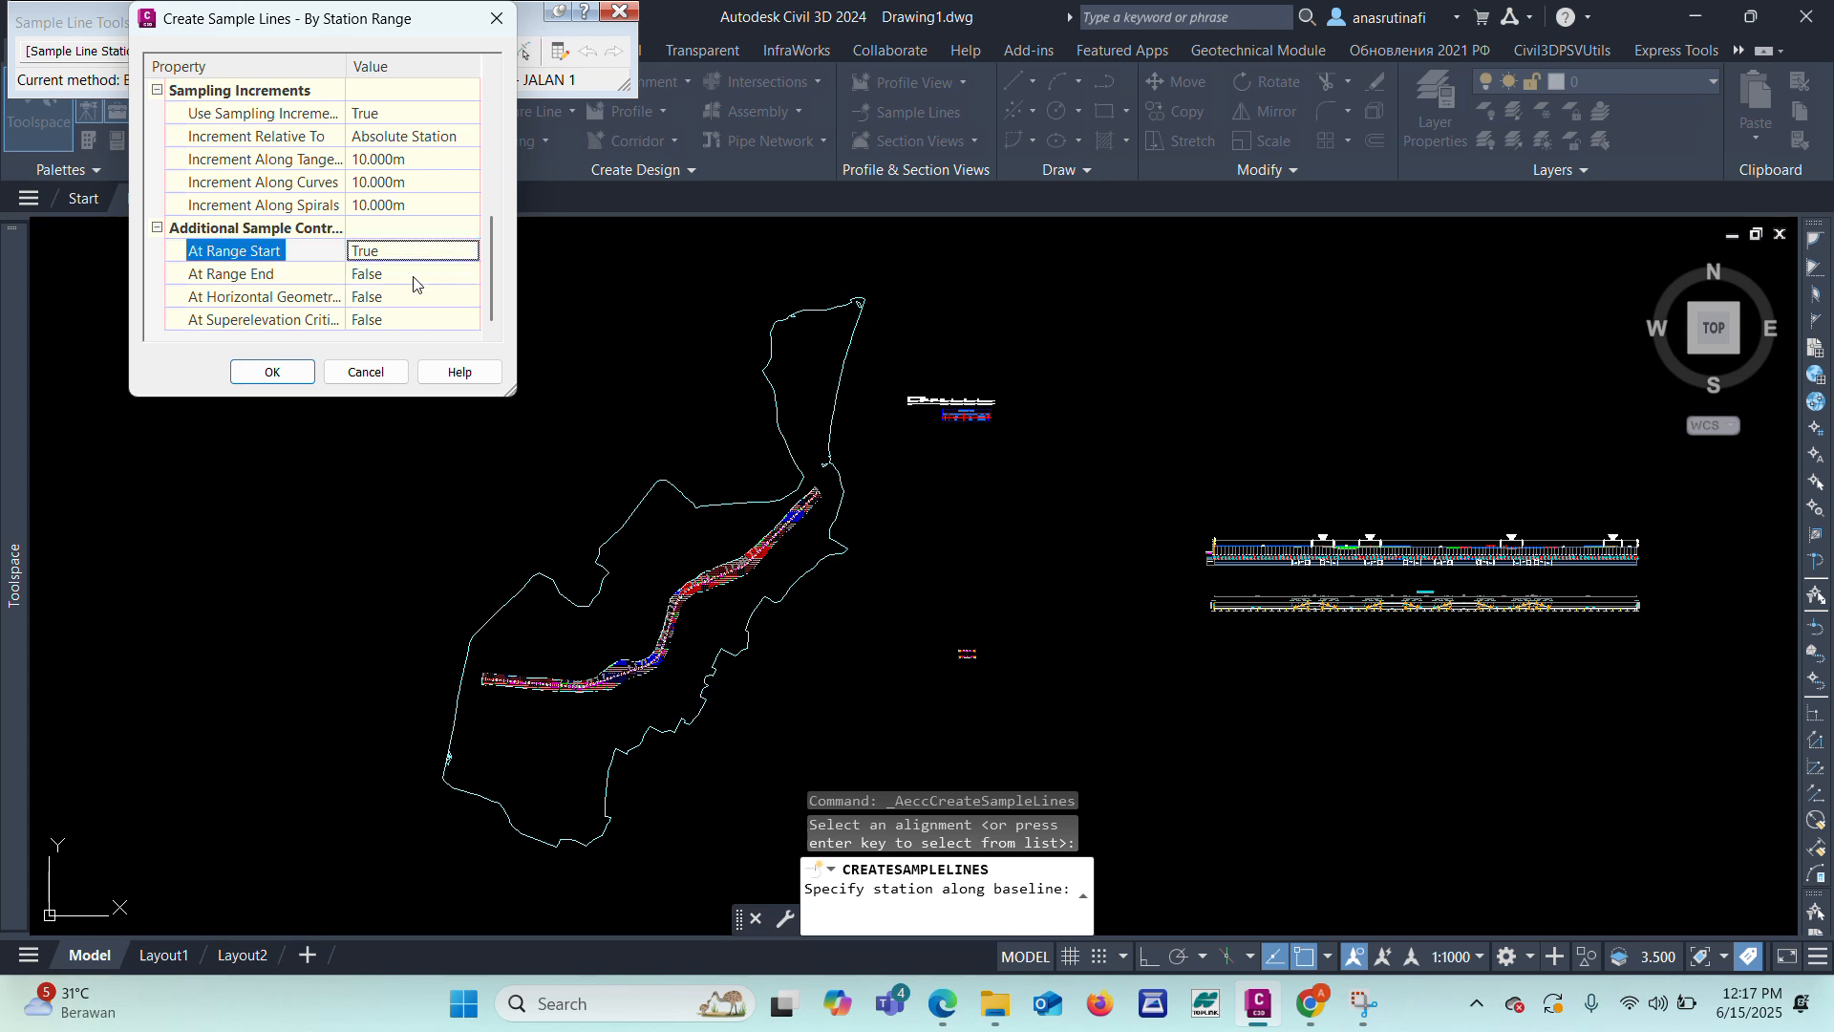
{"action": "left_click", "coordinate": [424, 275]}
{"action": "left_click", "coordinate": [416, 272]}
{"action": "left_click", "coordinate": [363, 318]}
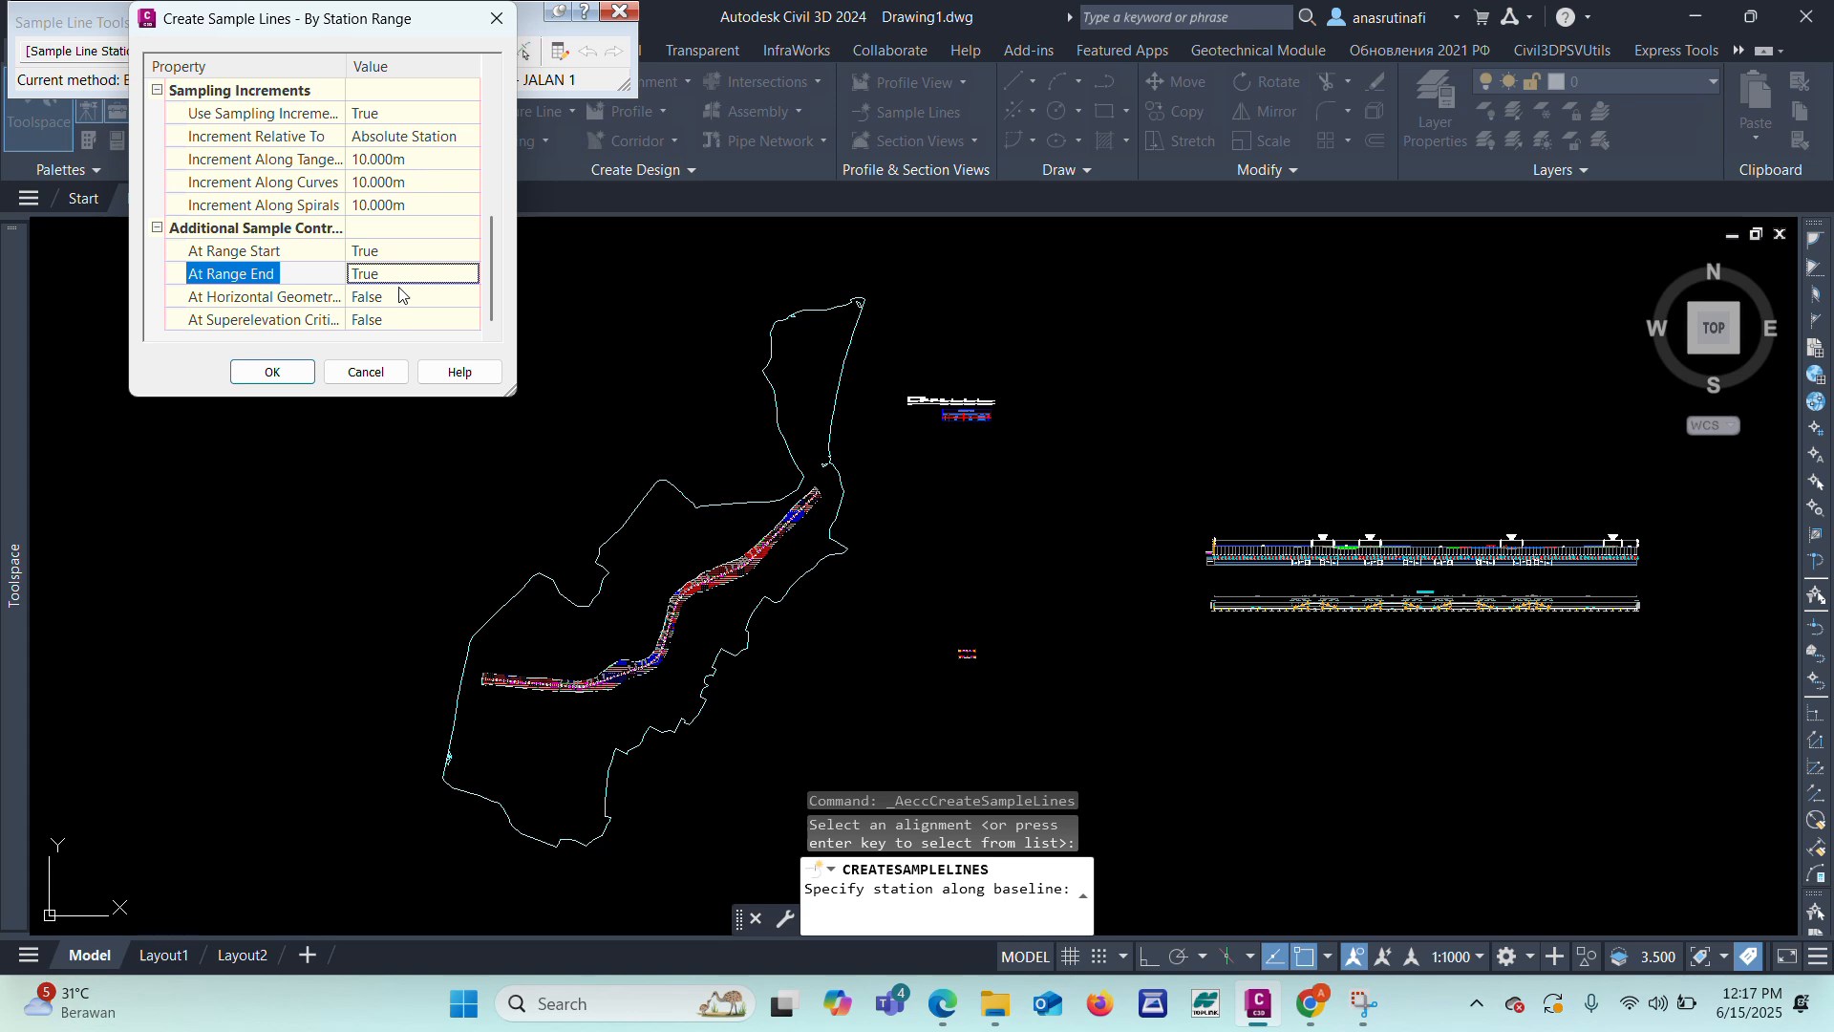
{"action": "left_click", "coordinate": [272, 372]}
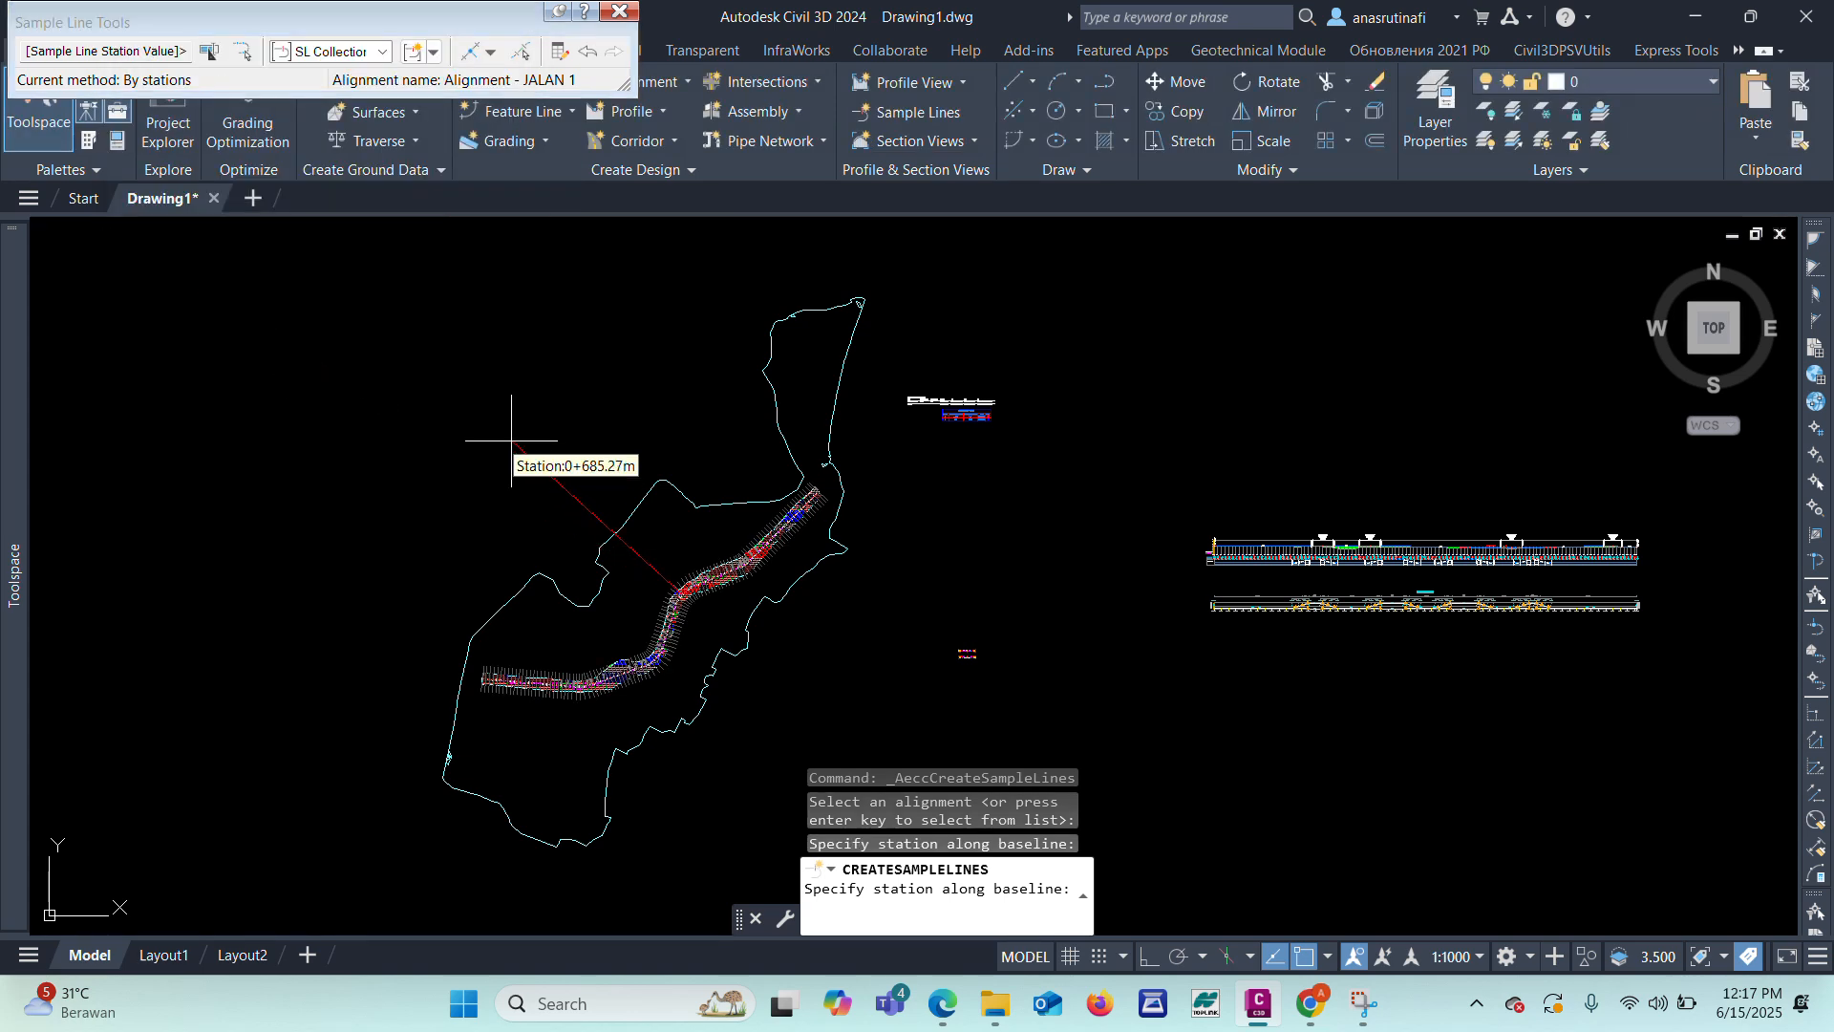
{"action": "key", "text": "Return"}
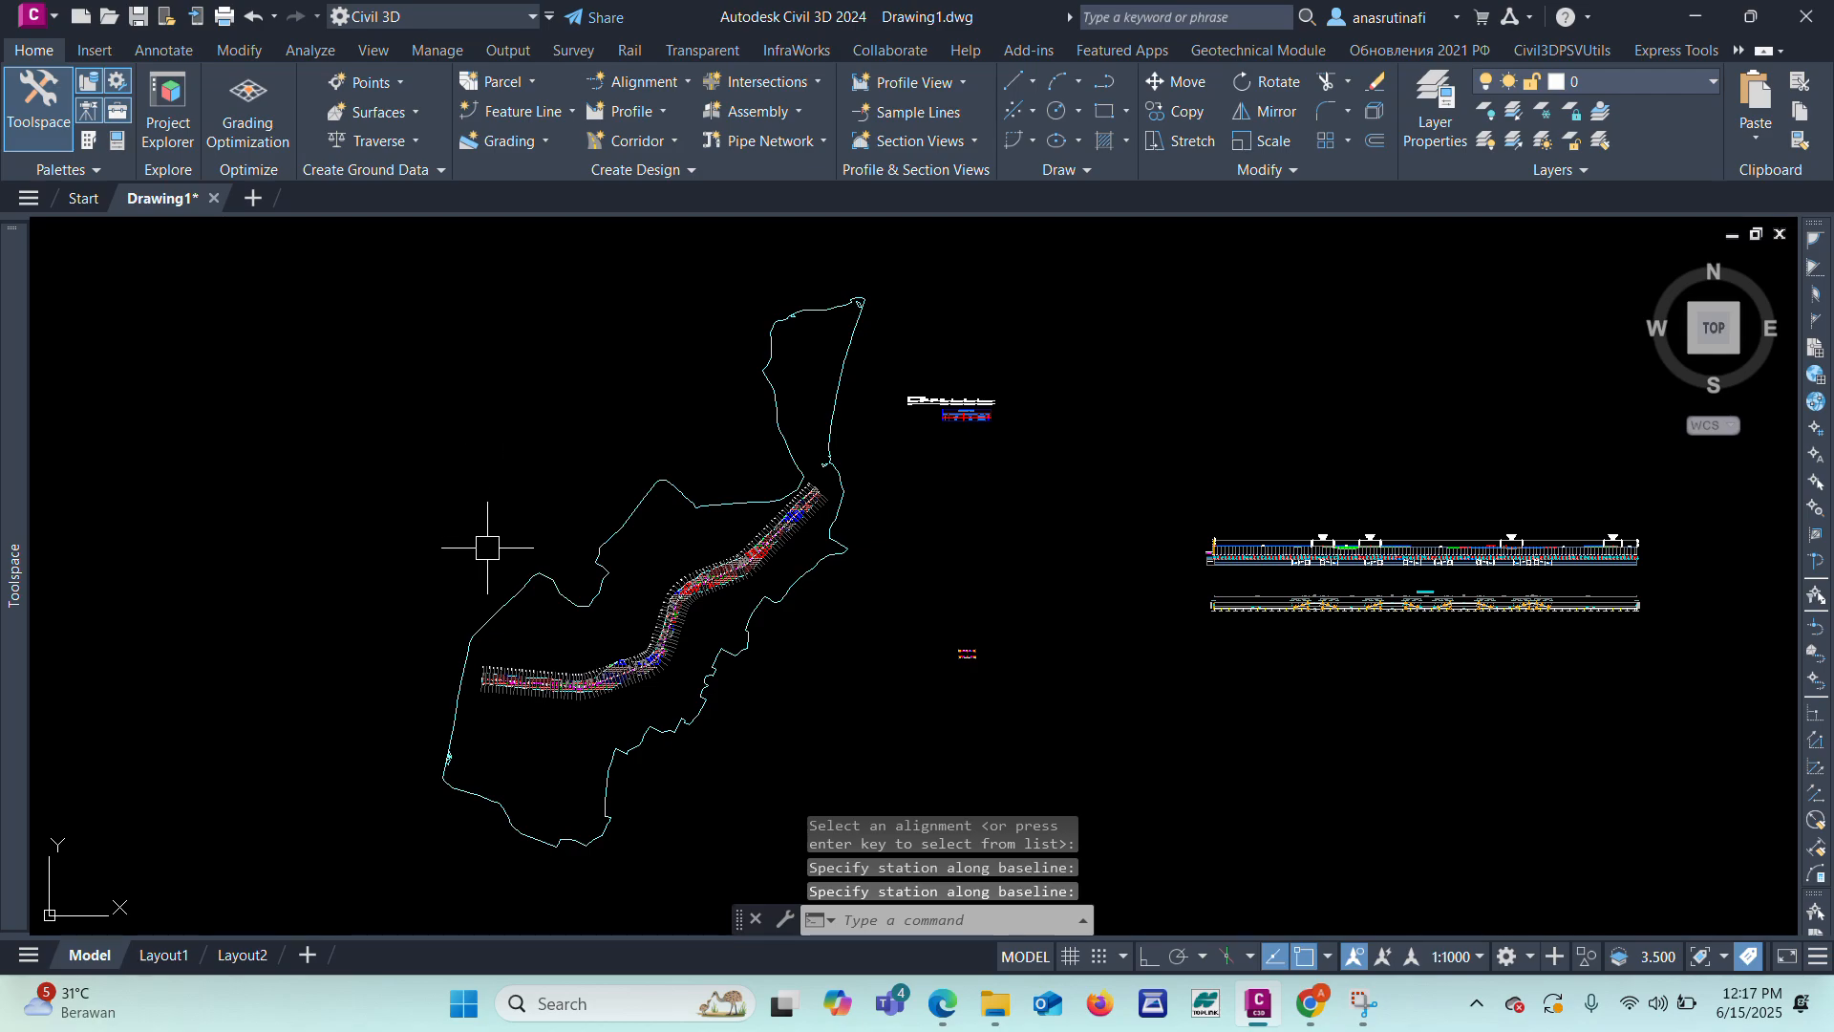
Step: Examine the sample lines and their station labels along the road from its start to its end
{"action": "scroll", "coordinate": [484, 707], "scroll_direction": "up", "scroll_amount": 4}
{"action": "scroll", "coordinate": [483, 605], "scroll_direction": "up", "scroll_amount": 3}
{"action": "scroll", "coordinate": [440, 573], "scroll_direction": "down", "scroll_amount": 4}
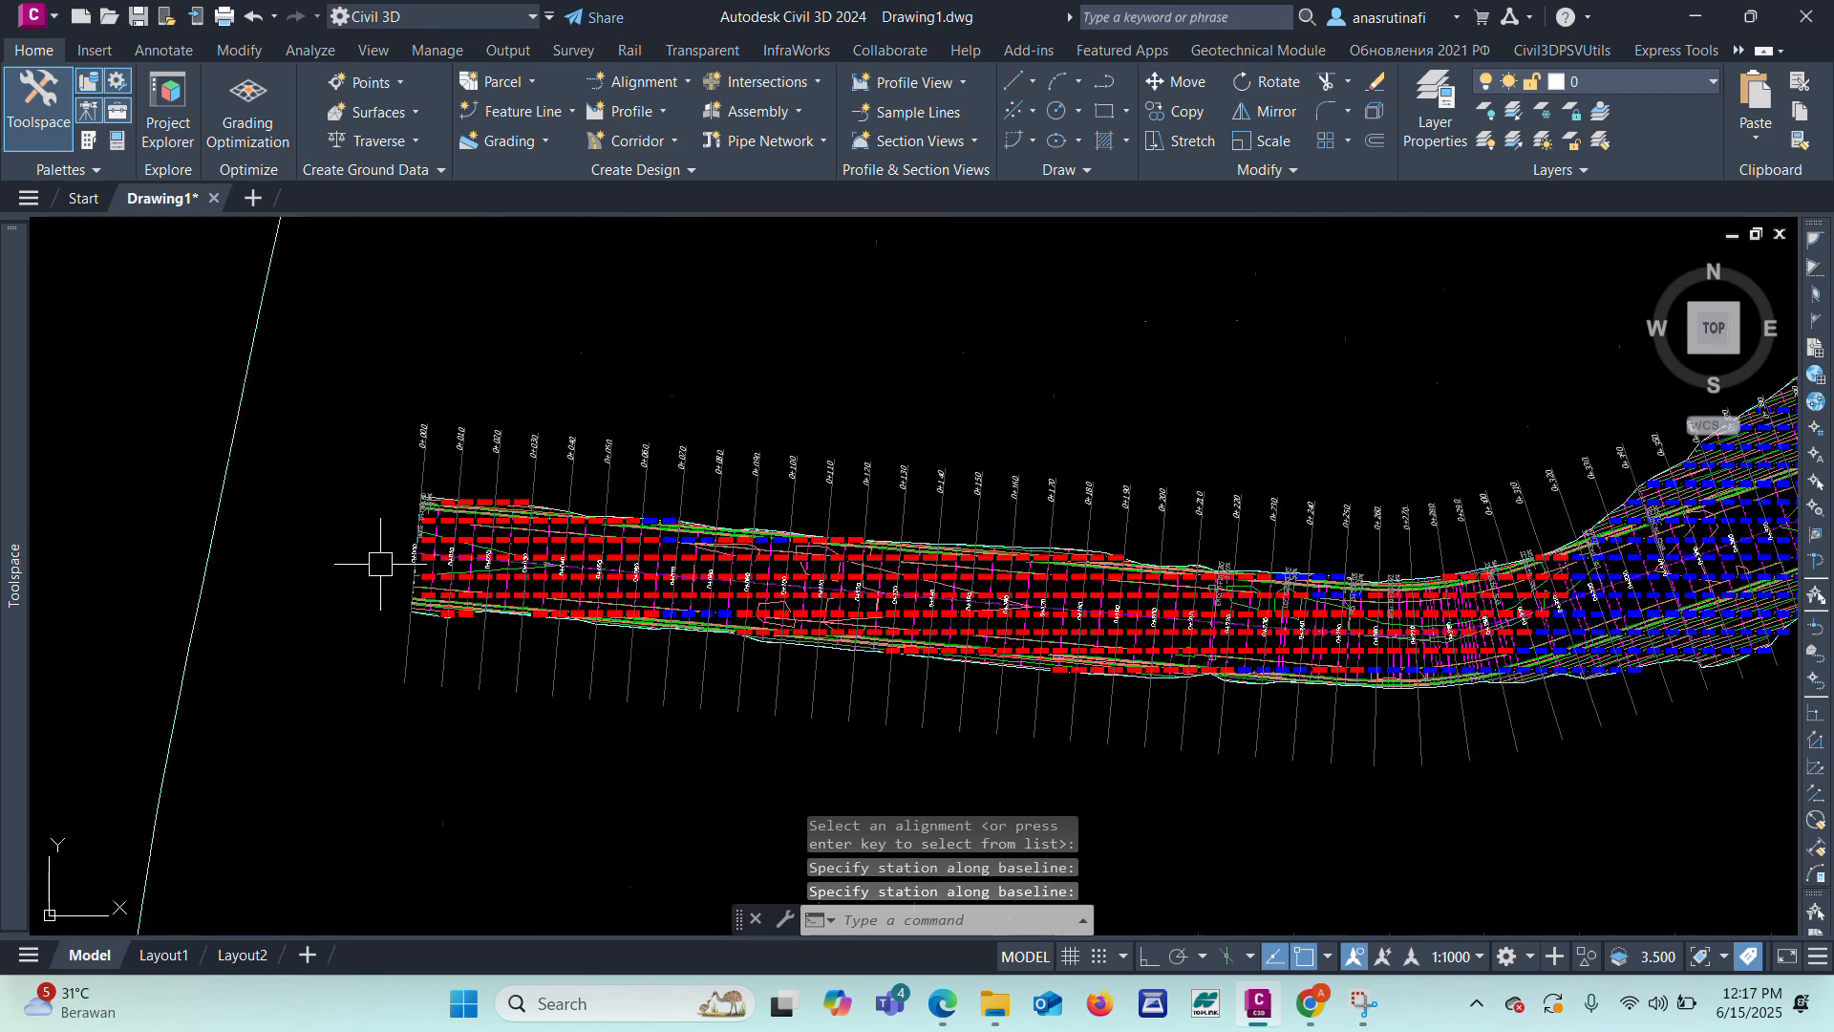
{"action": "scroll", "coordinate": [439, 557], "scroll_direction": "up", "scroll_amount": 3}
{"action": "scroll", "coordinate": [278, 507], "scroll_direction": "down", "scroll_amount": 6}
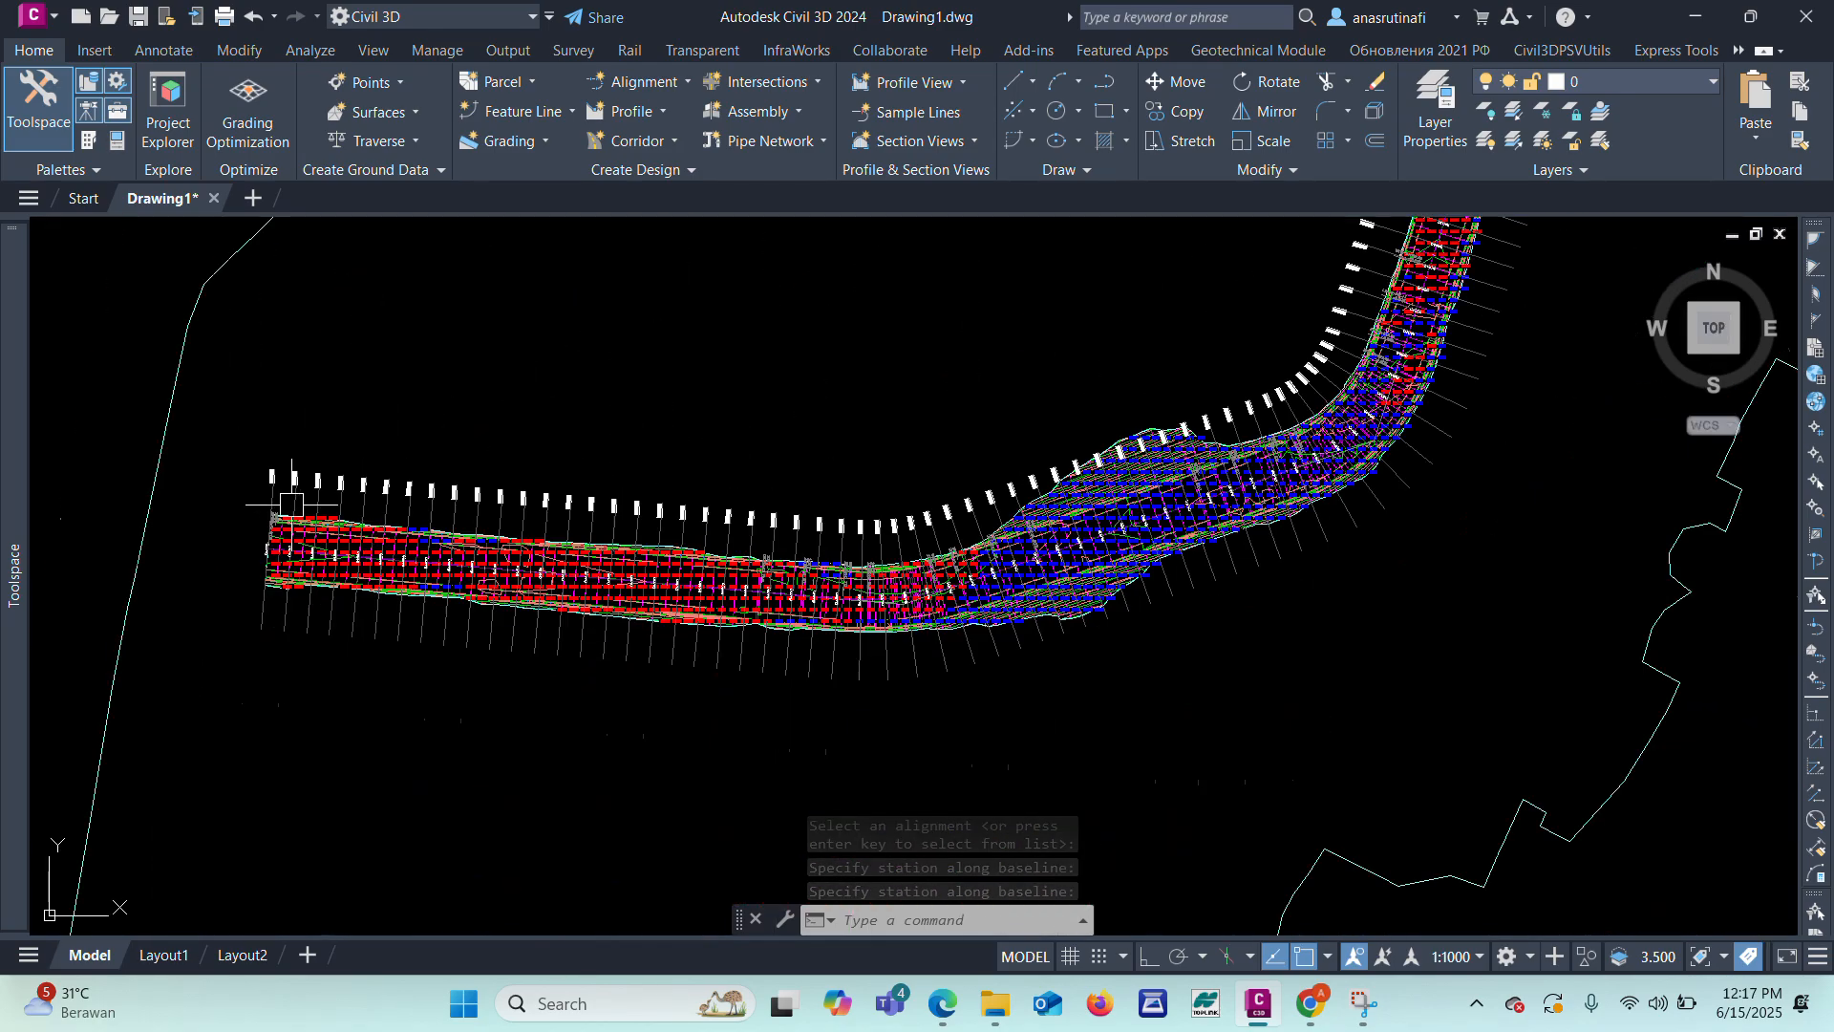
{"action": "scroll", "coordinate": [729, 369], "scroll_direction": "up", "scroll_amount": 3}
{"action": "scroll", "coordinate": [1064, 230], "scroll_direction": "up", "scroll_amount": 4}
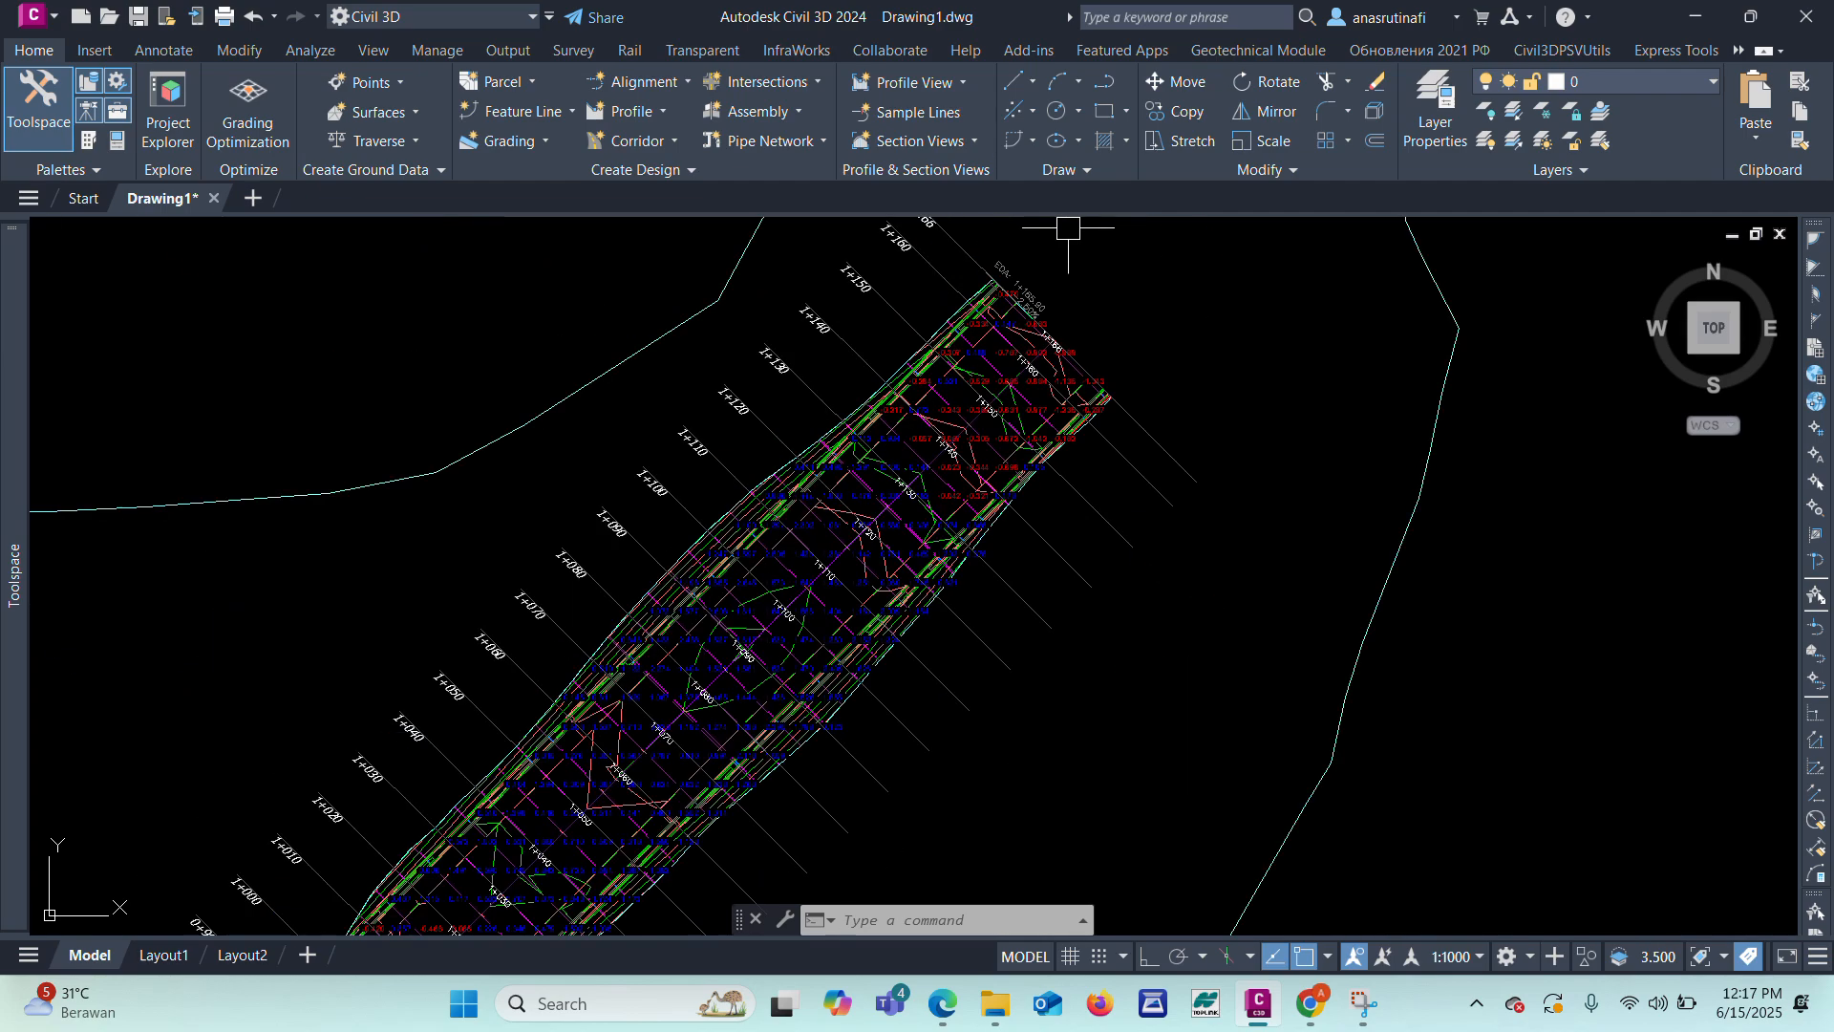
{"action": "scroll", "coordinate": [949, 348], "scroll_direction": "down", "scroll_amount": 3}
{"action": "scroll", "coordinate": [876, 295], "scroll_direction": "up", "scroll_amount": 3}
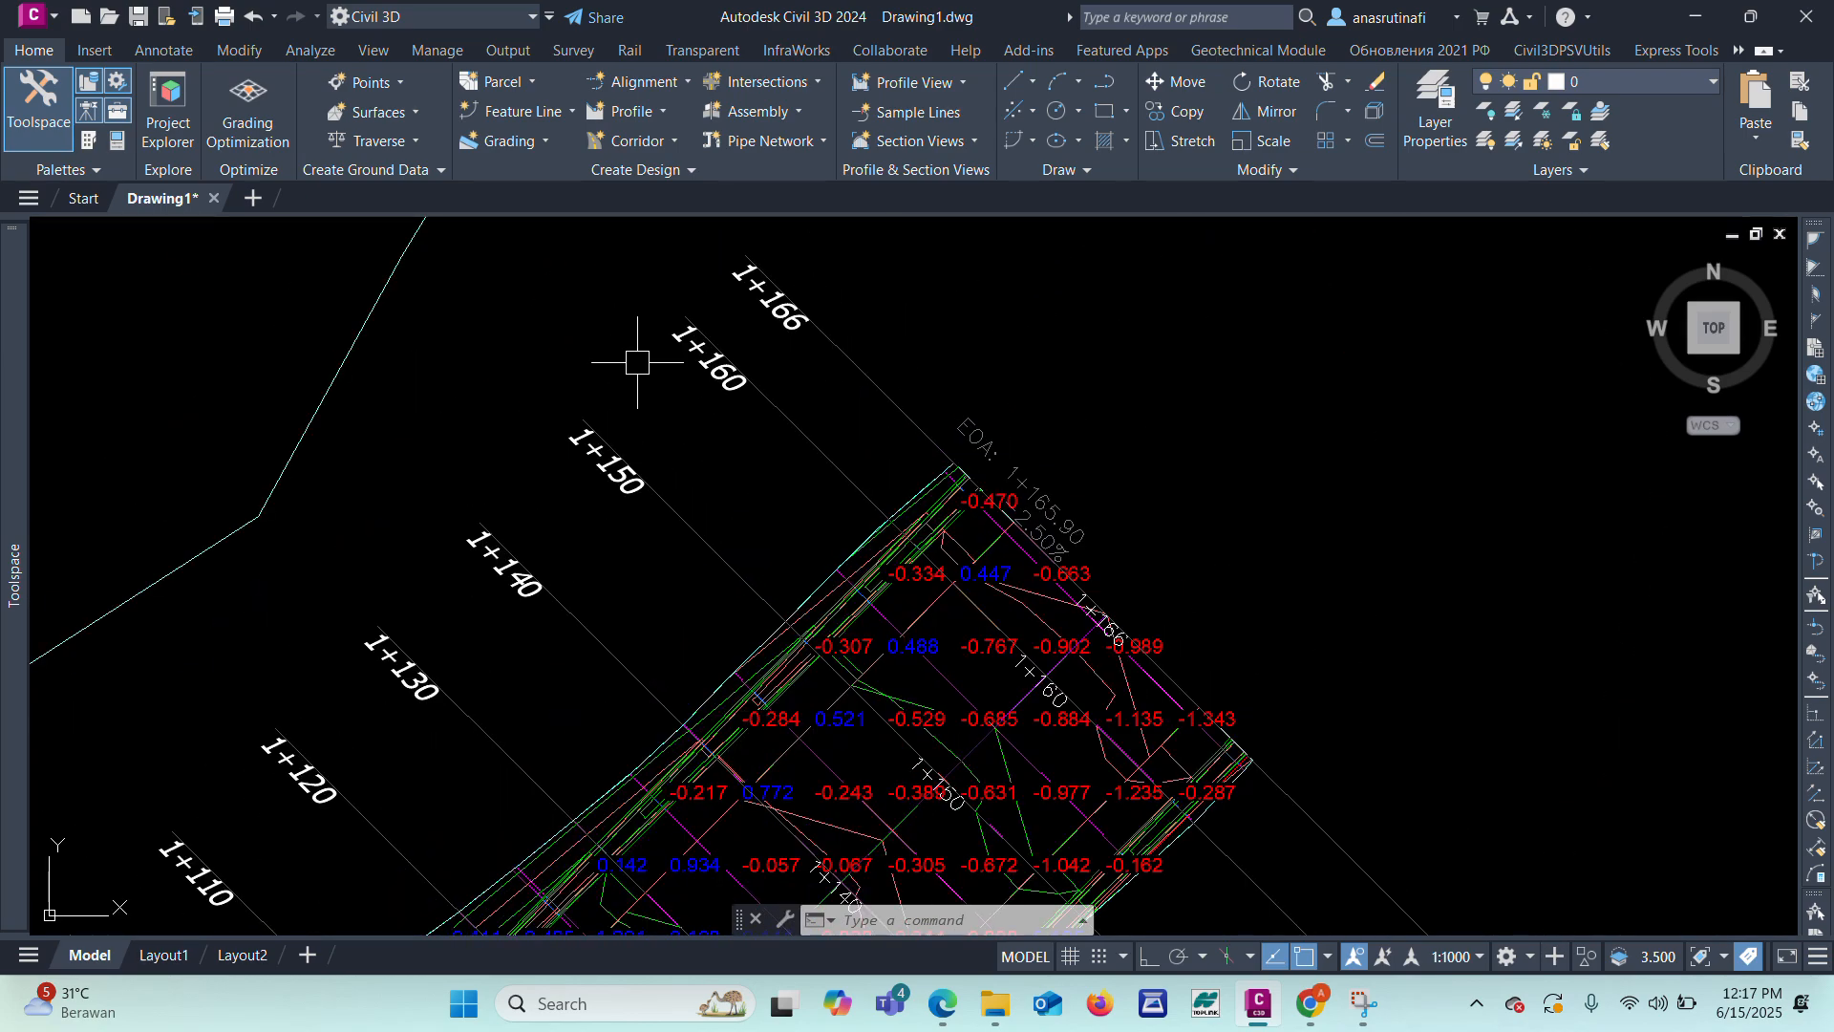
{"action": "scroll", "coordinate": [667, 398], "scroll_direction": "down", "scroll_amount": 5}
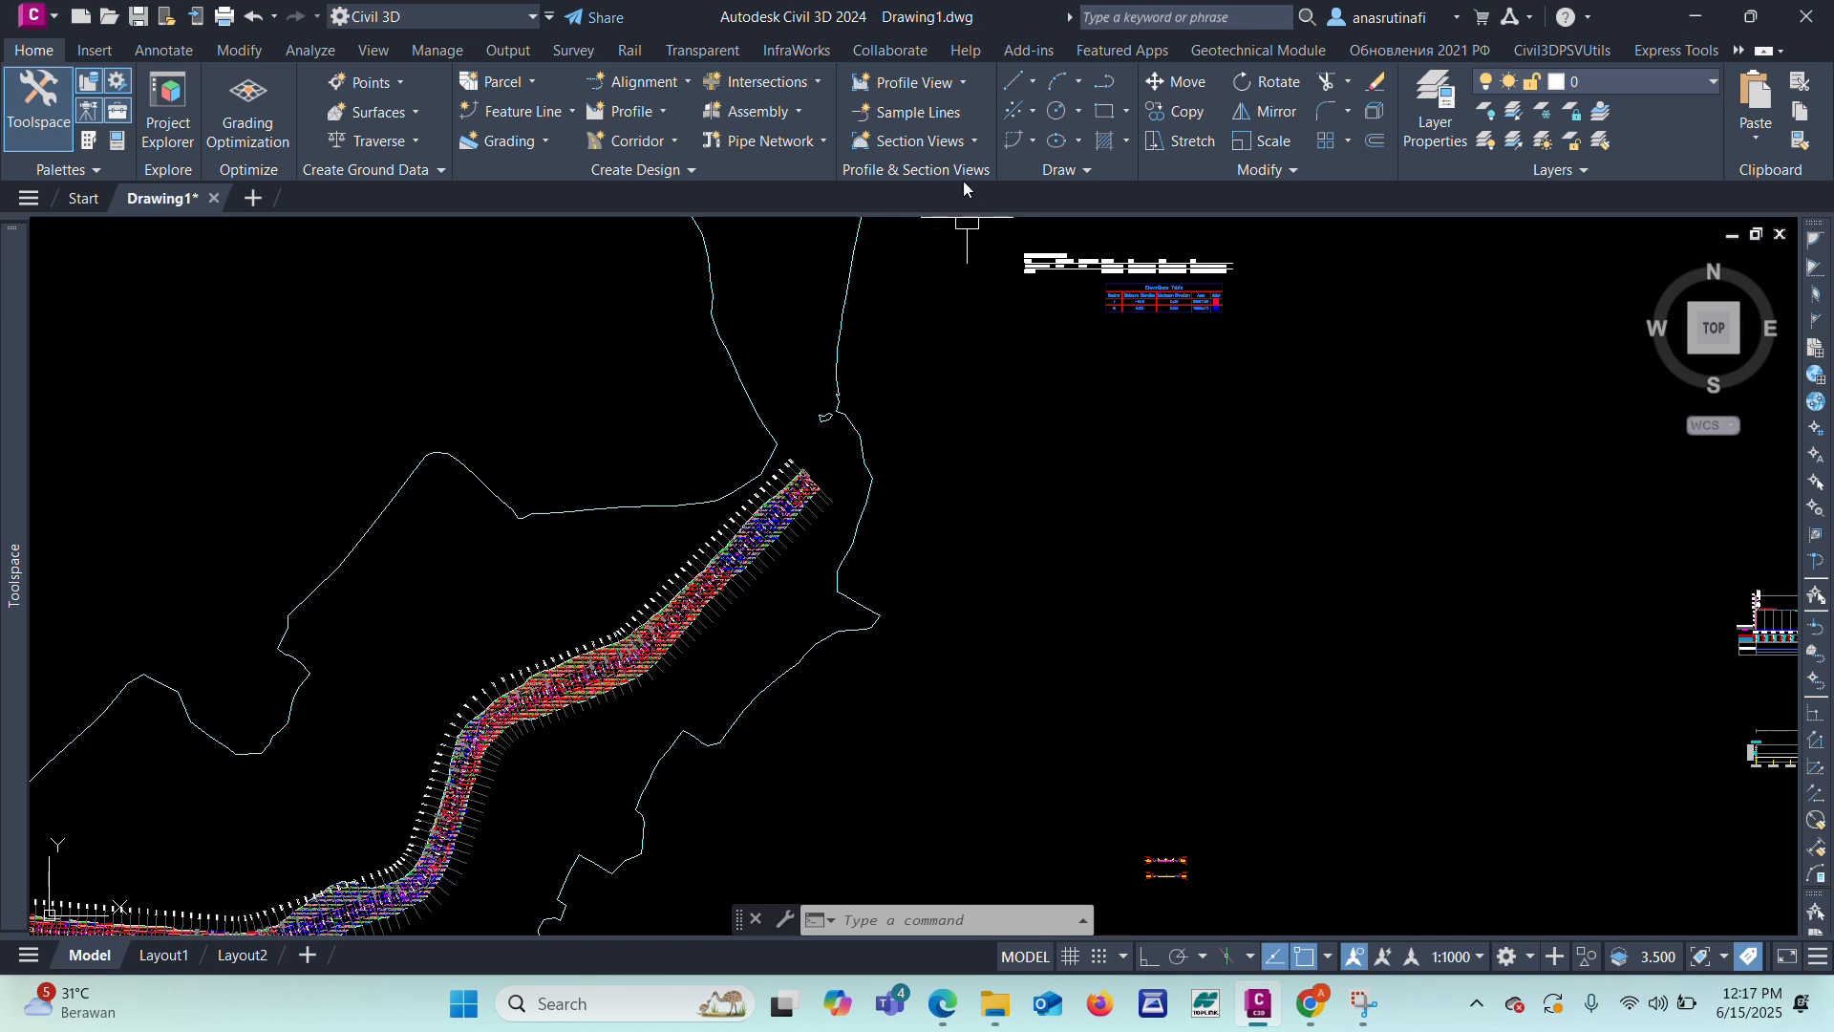
Step: Start creating multiple section views for the JALAN 1 alignment with the SL Collection - JALAN 1 sample line group
{"action": "left_click", "coordinate": [924, 142]}
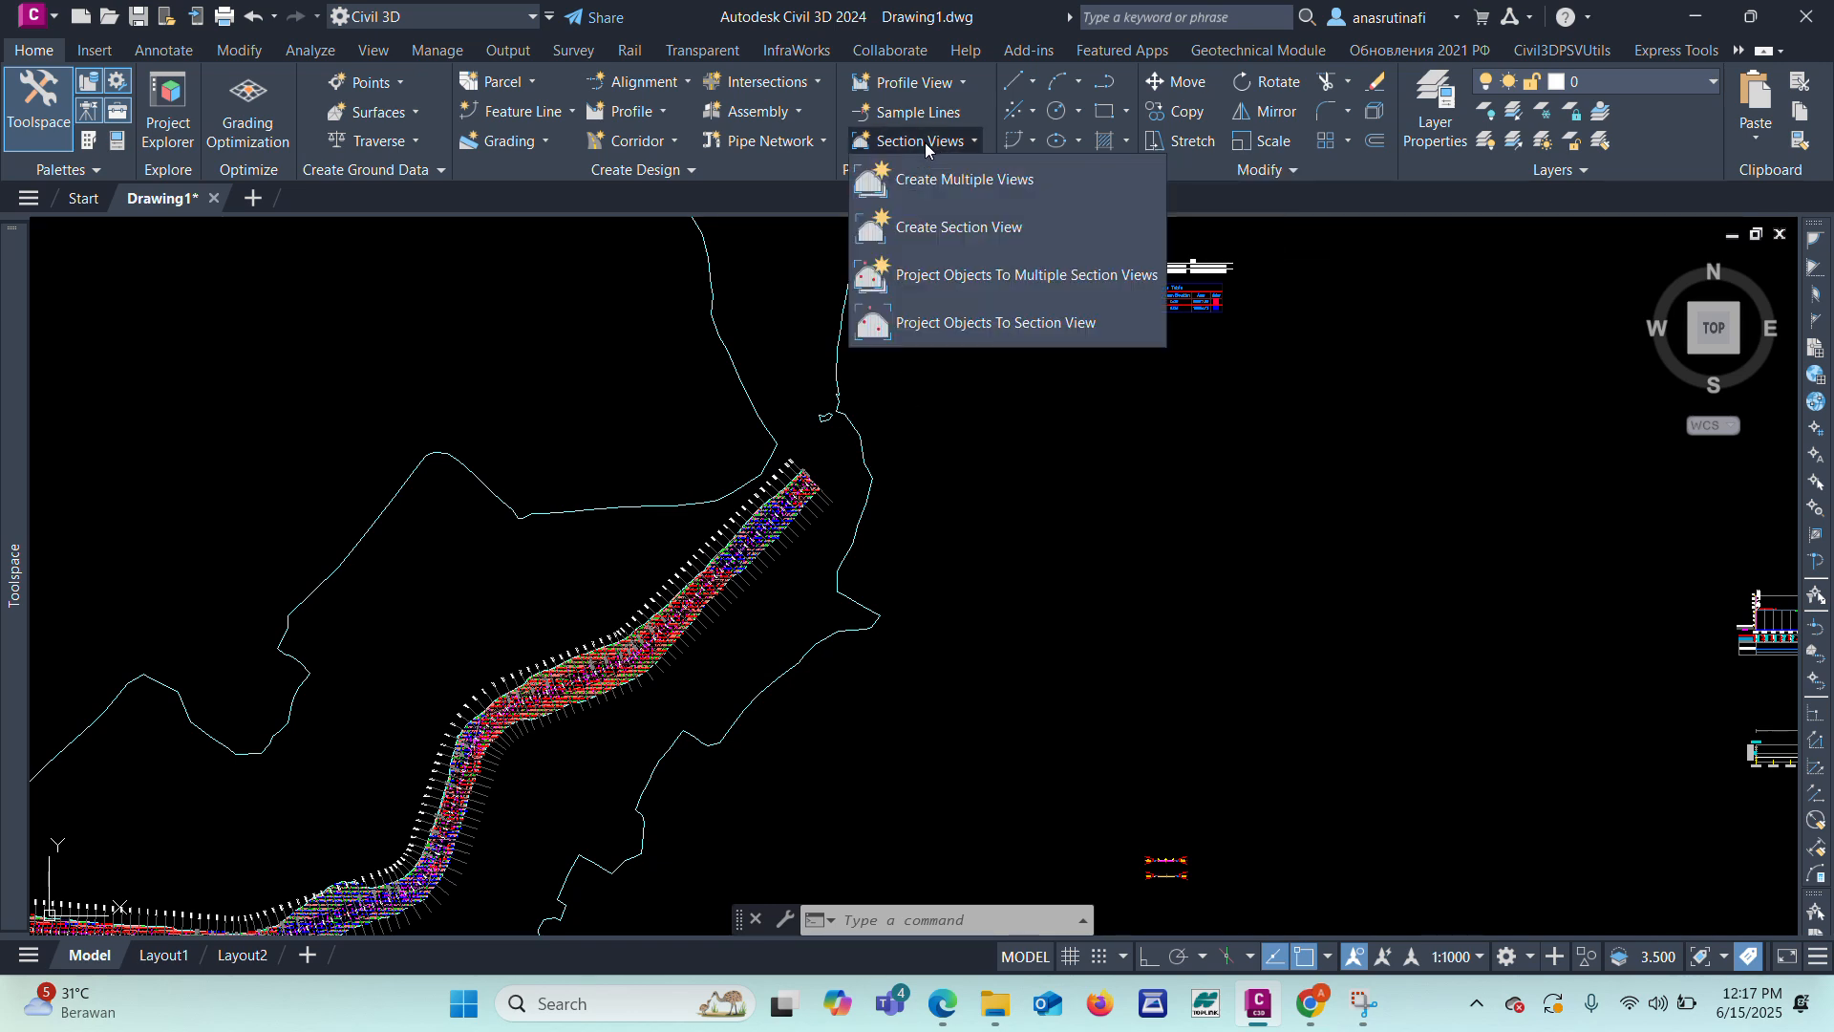
{"action": "left_click", "coordinate": [937, 191]}
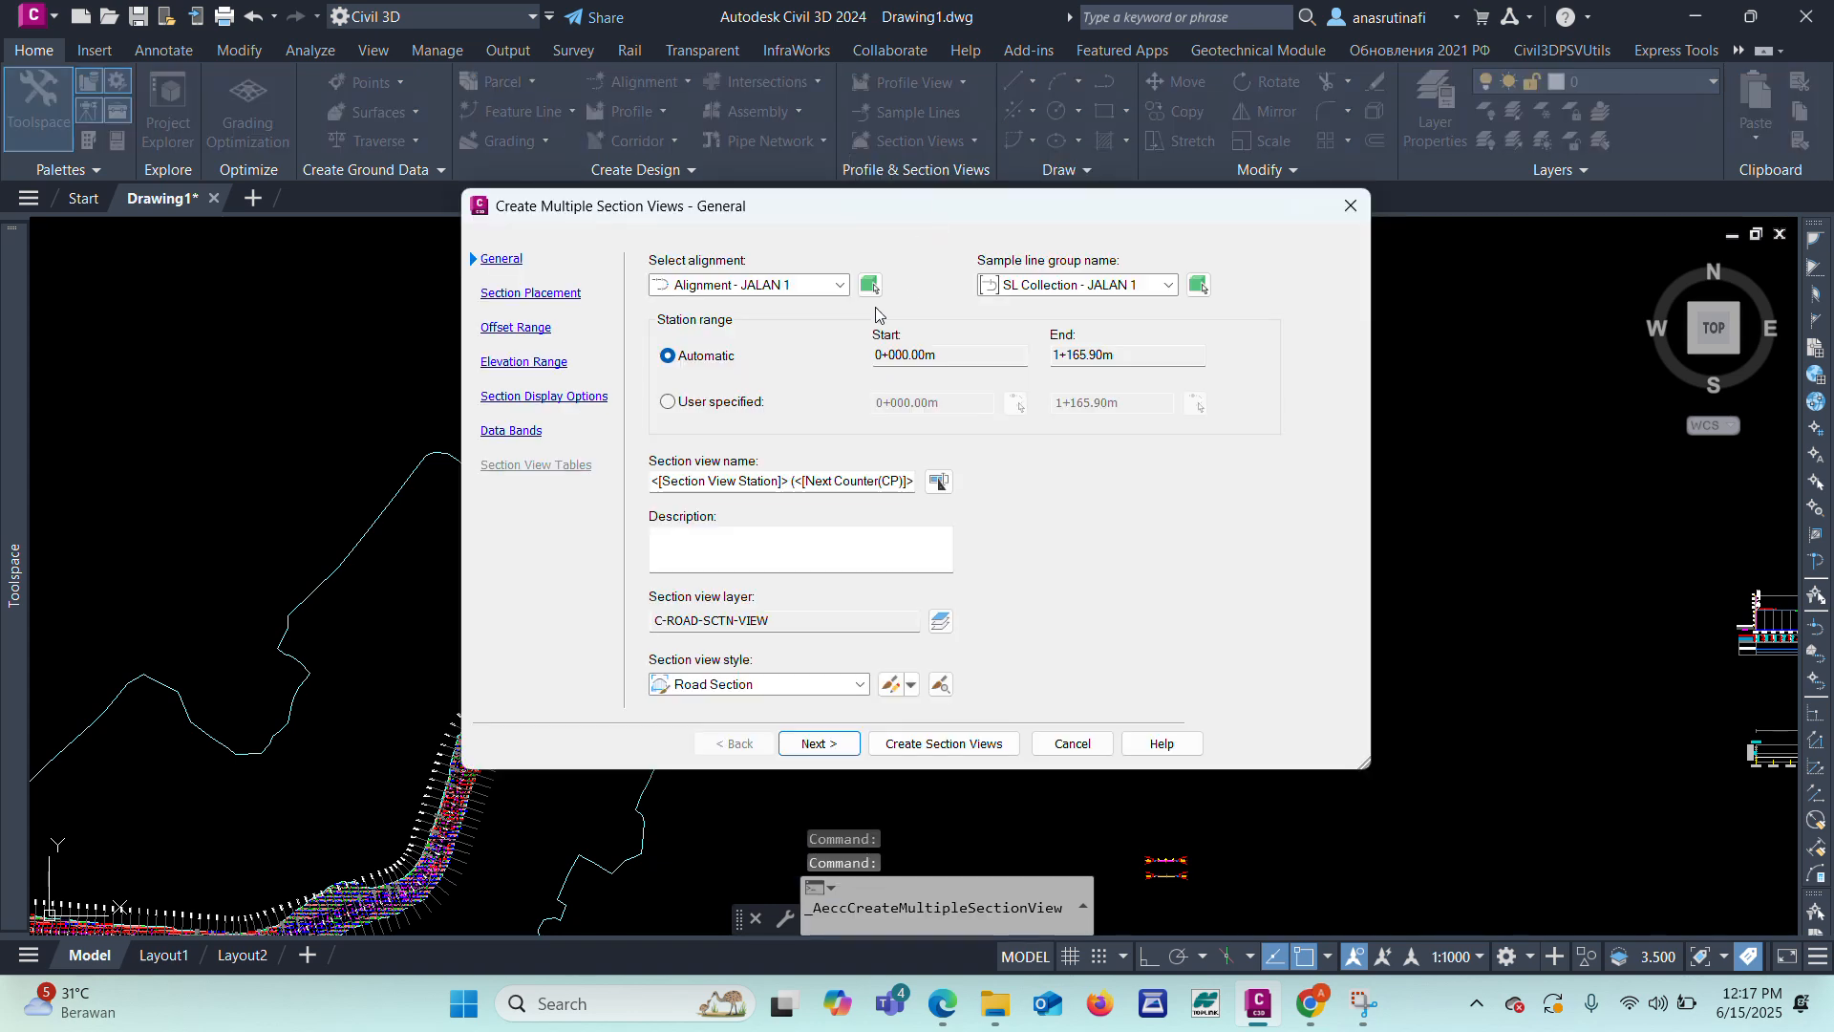
{"action": "left_click", "coordinate": [827, 285]}
{"action": "left_click", "coordinate": [753, 311]}
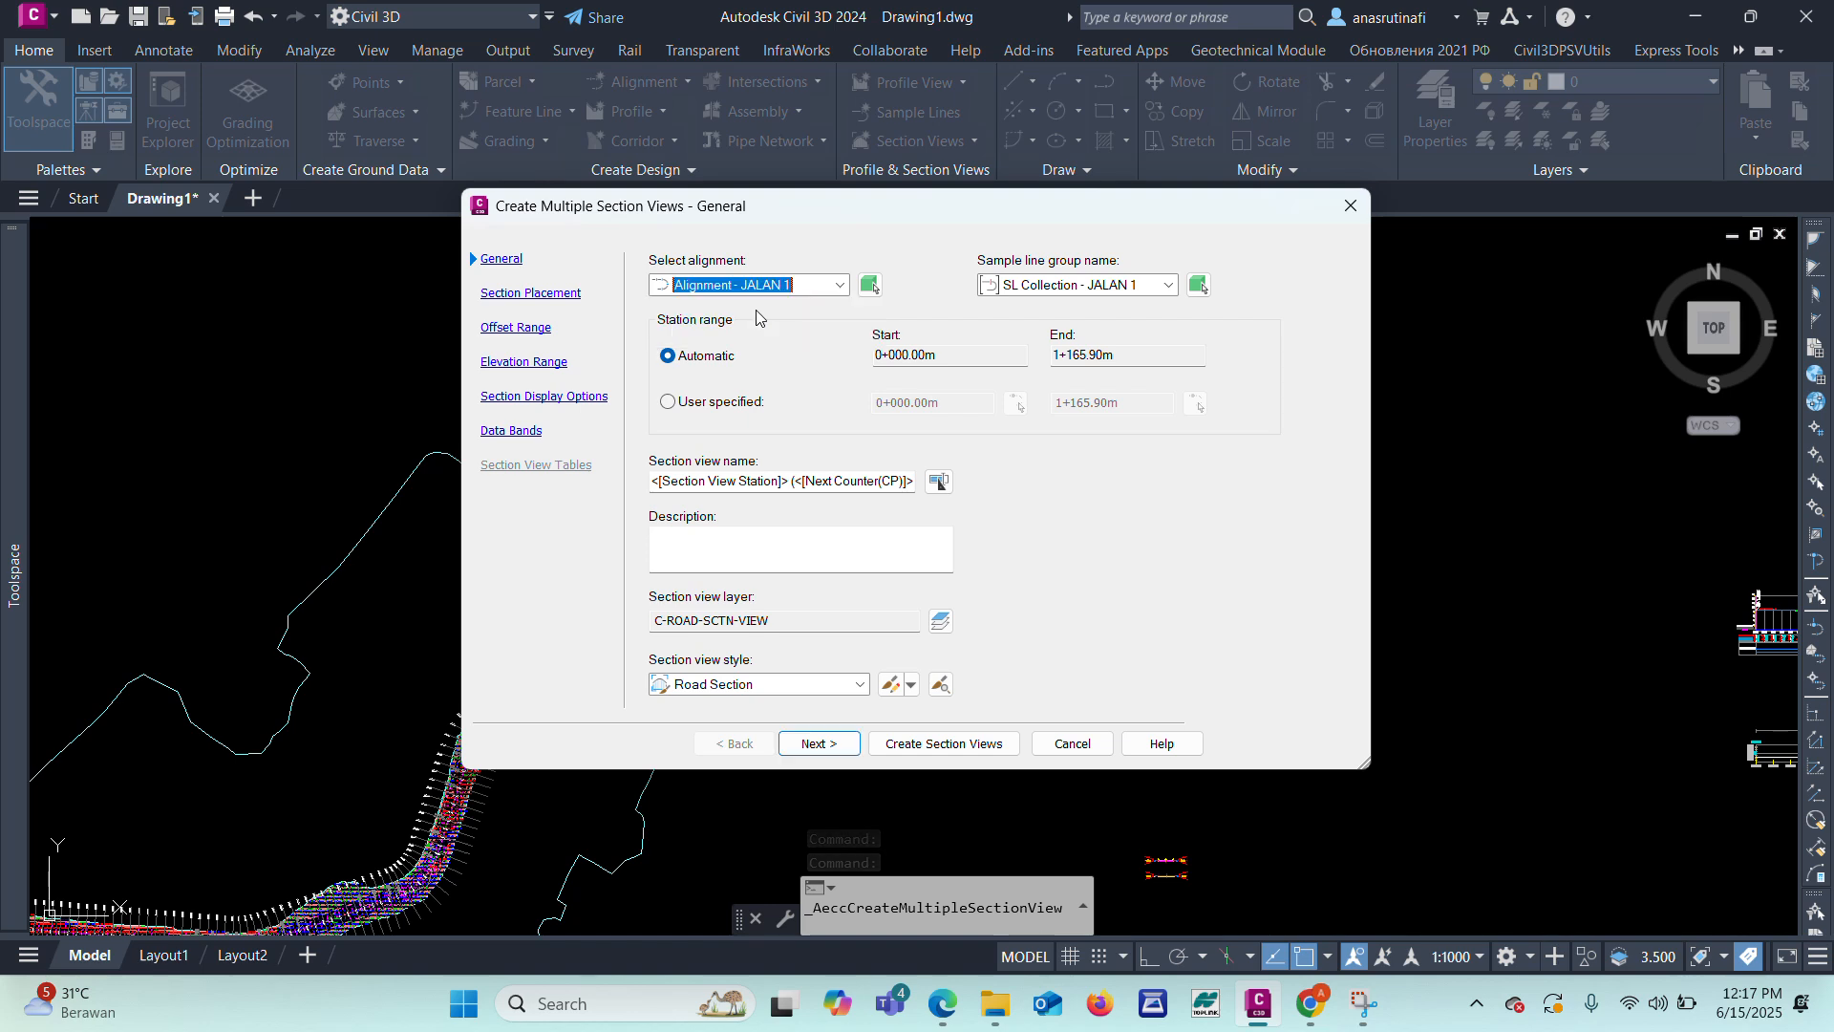
{"action": "left_click", "coordinate": [1164, 287]}
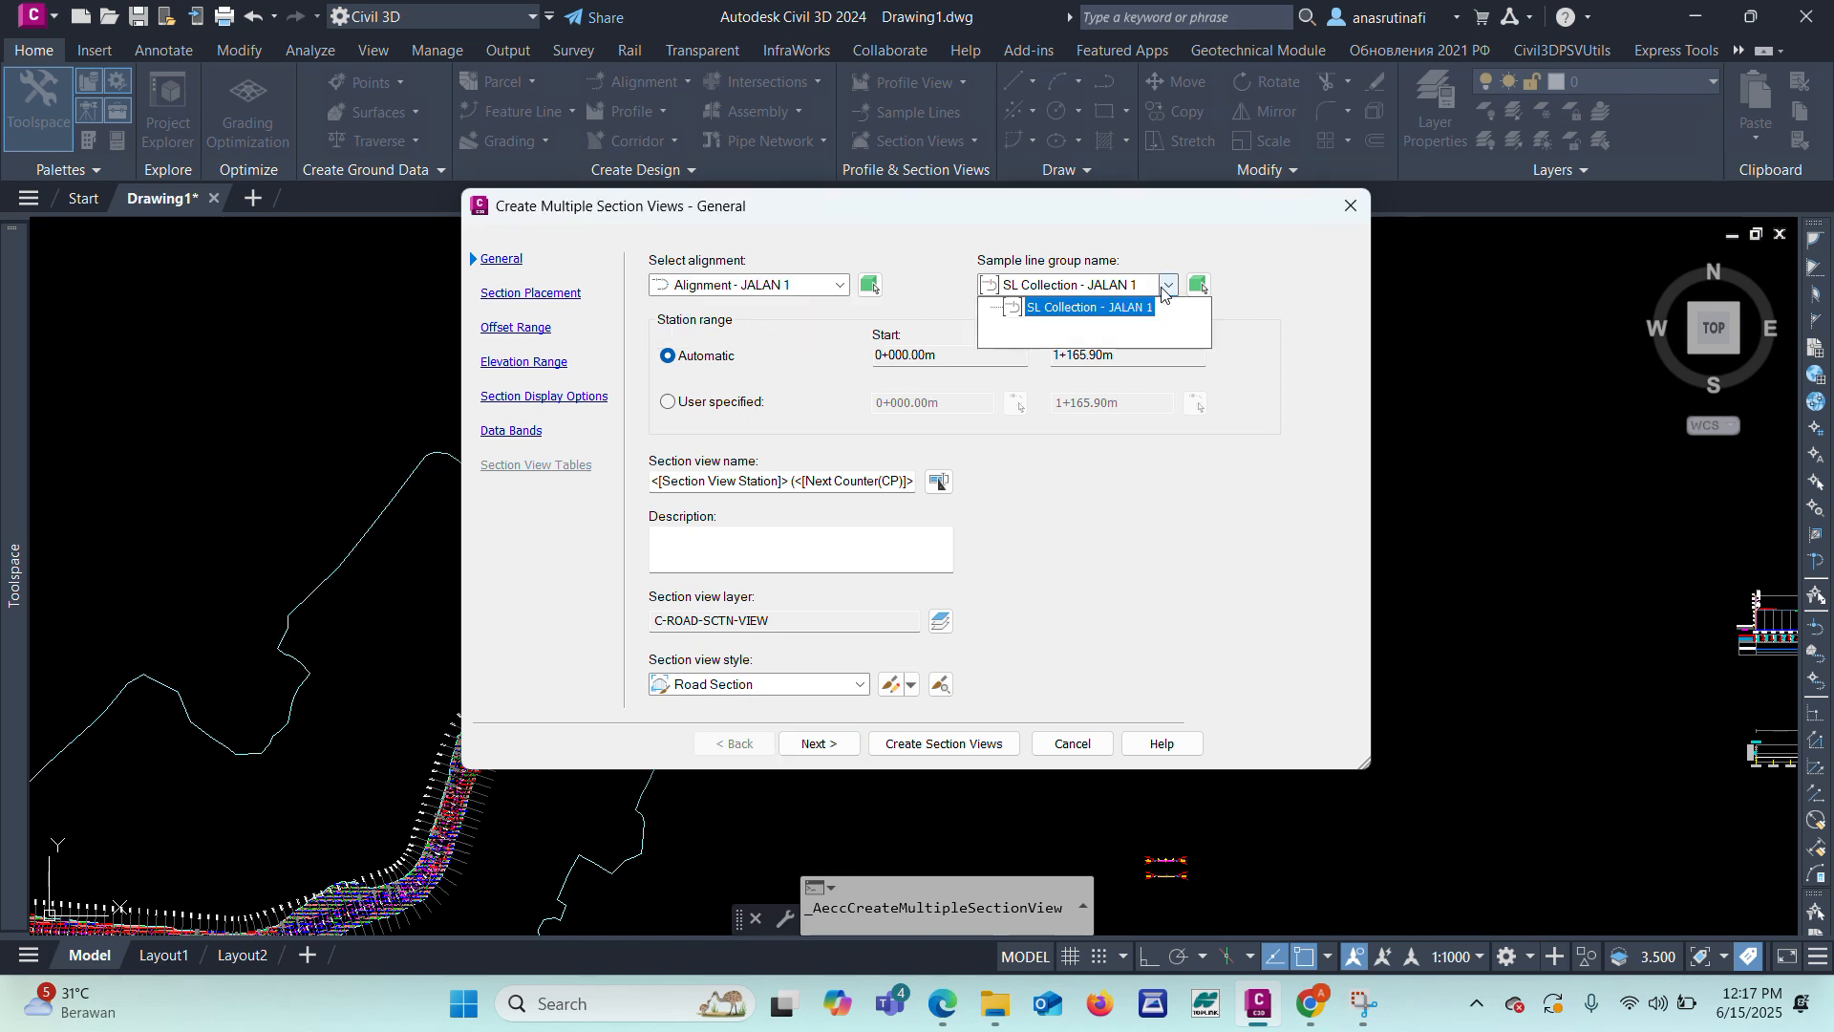
{"action": "left_click", "coordinate": [1106, 325]}
Step: Name the section views GROP CROSS JL 1 and set their section view style to CrossJalan_ANAS
{"action": "left_click", "coordinate": [932, 481]}
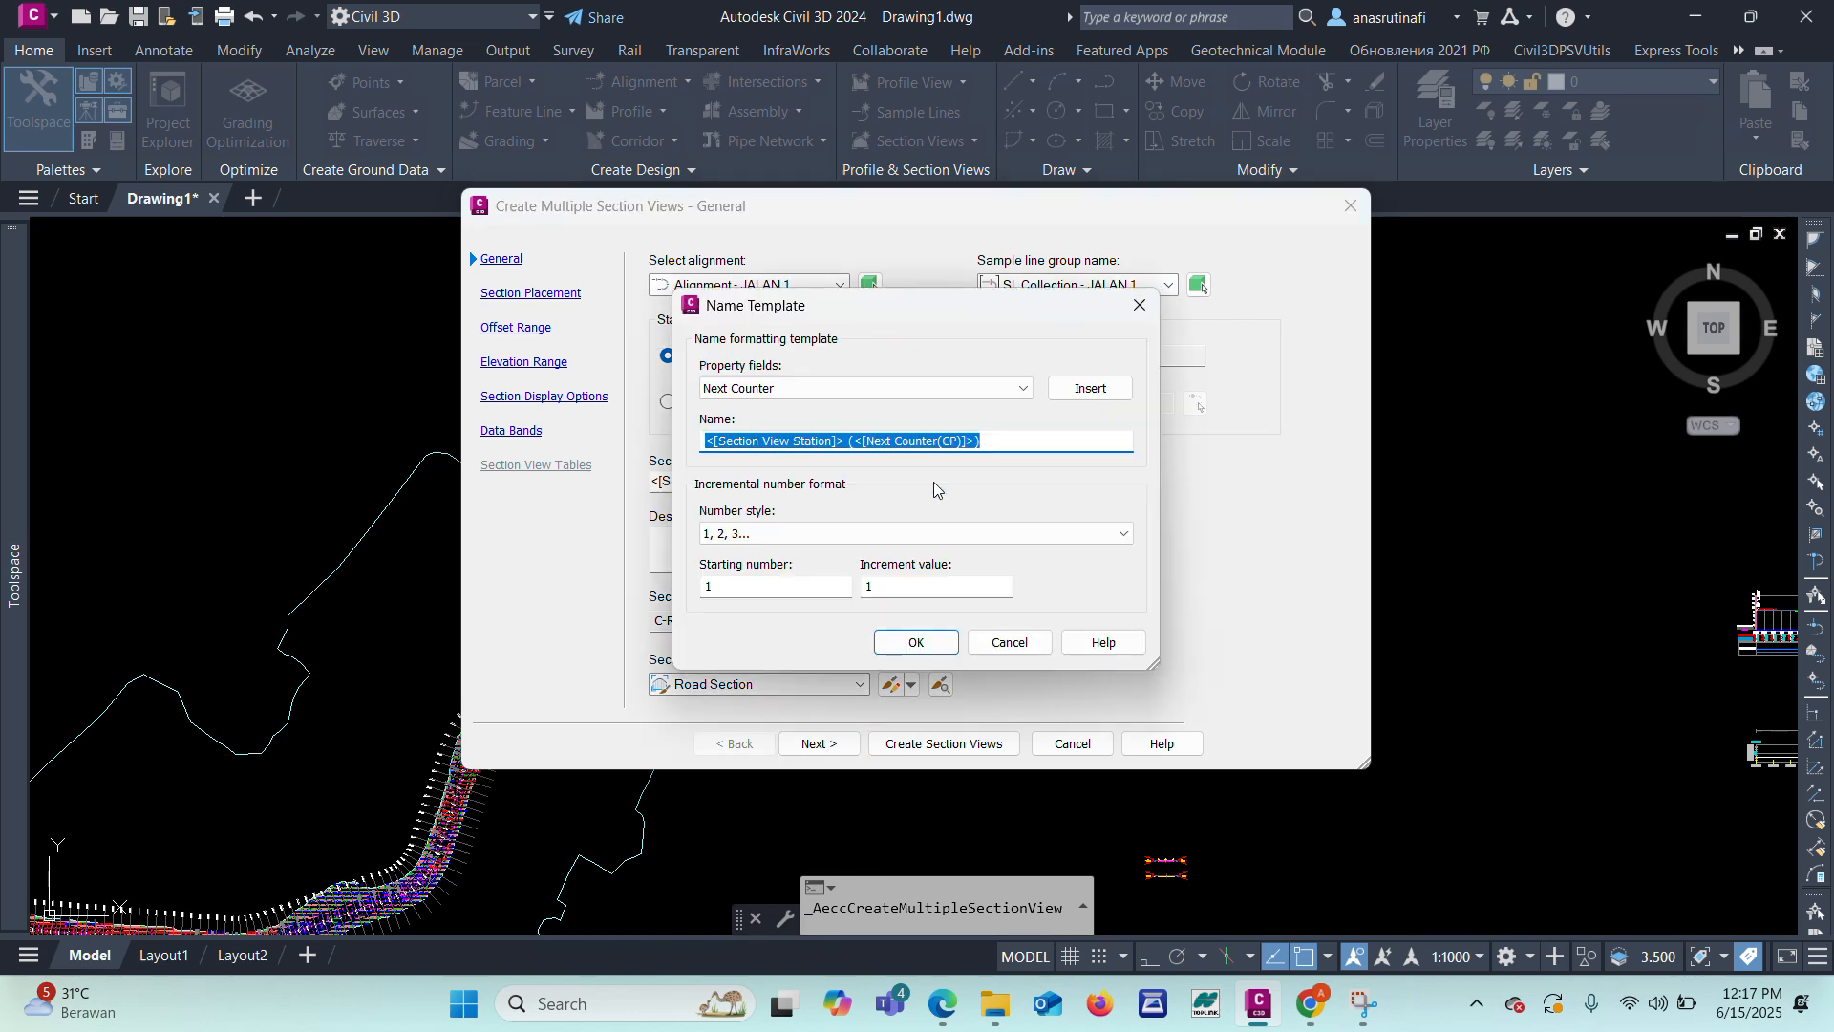
{"action": "type", "text": "GR"}
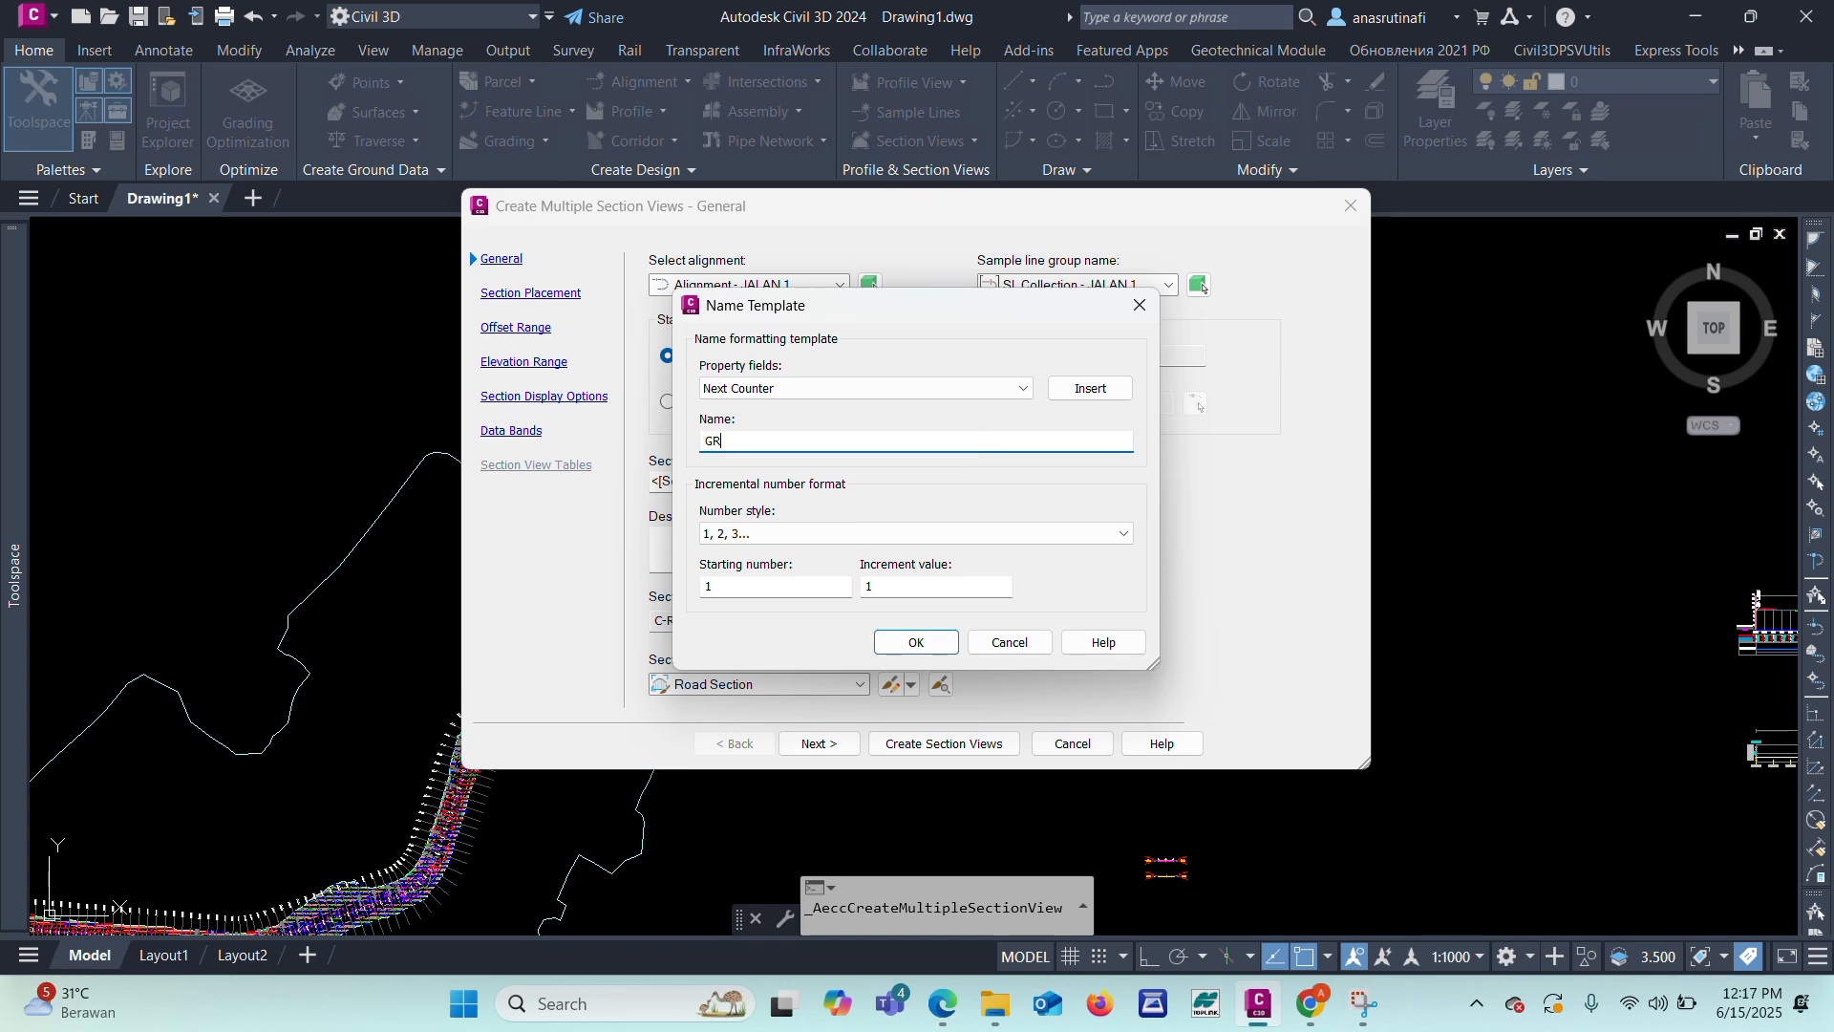
{"action": "type", "text": "OP CROSS JL 1"}
{"action": "left_click", "coordinate": [947, 640]}
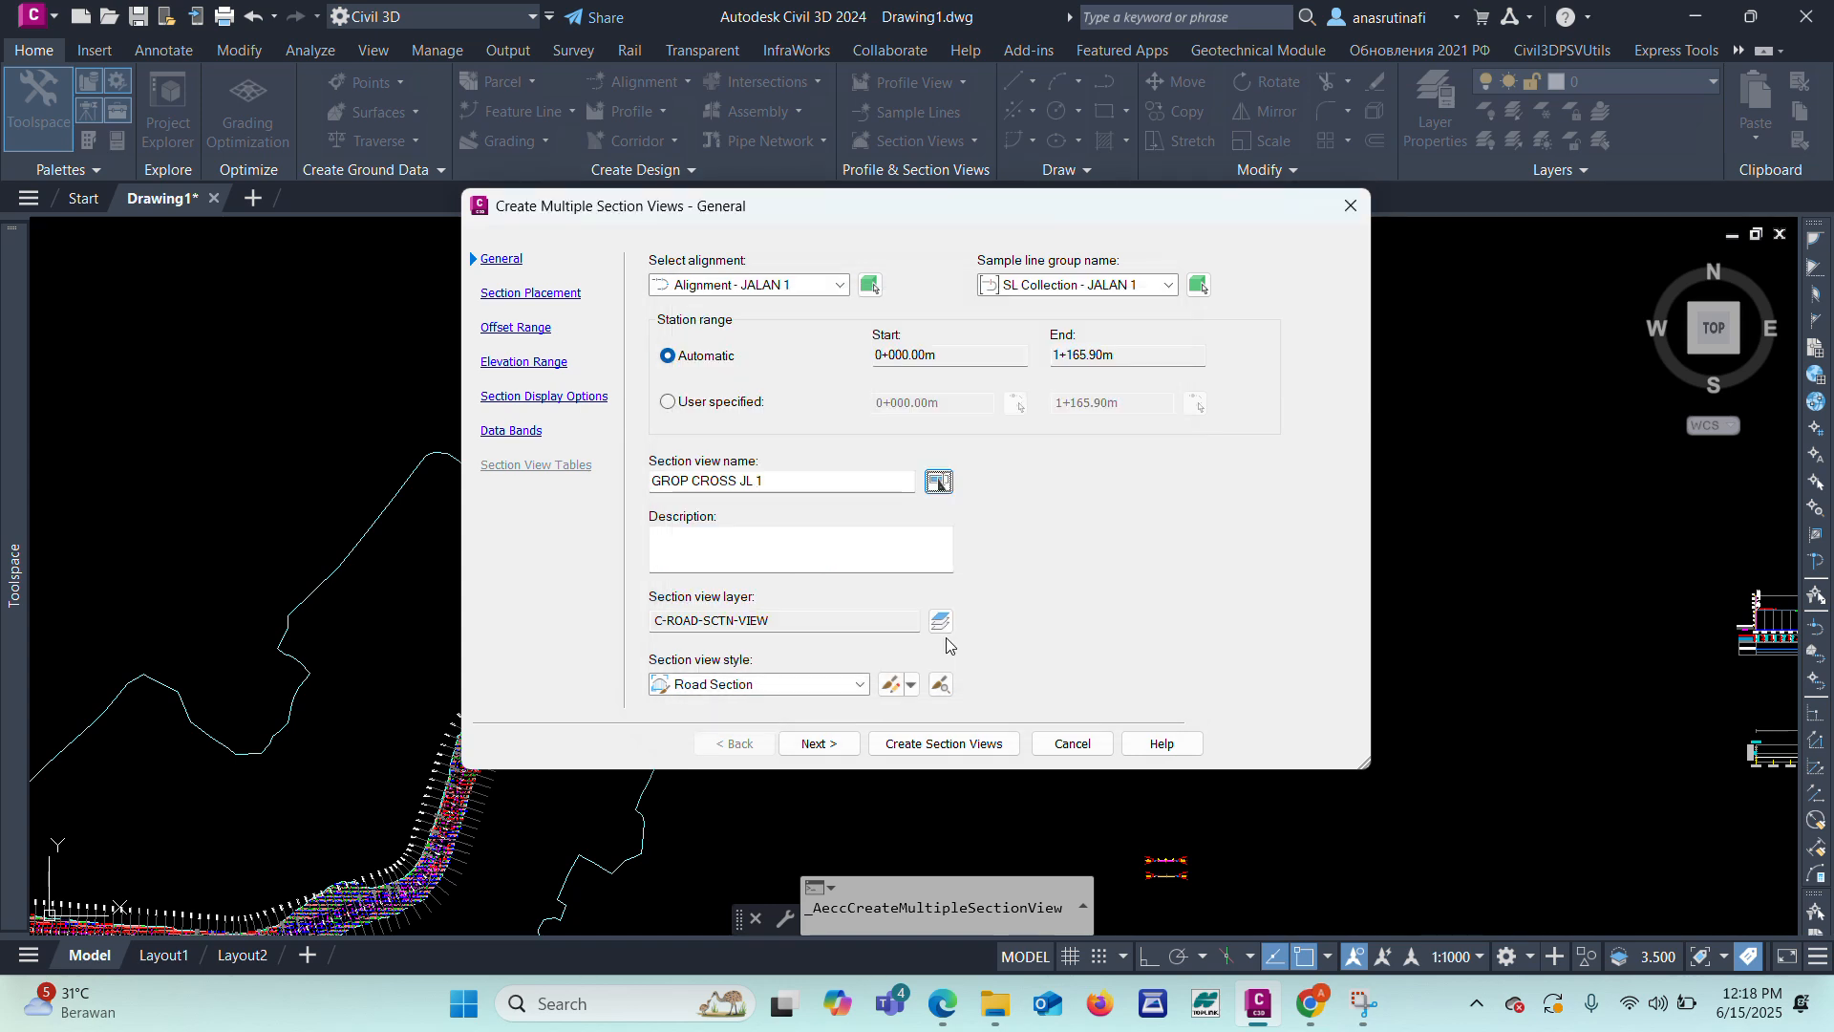
{"action": "left_click", "coordinate": [860, 684]}
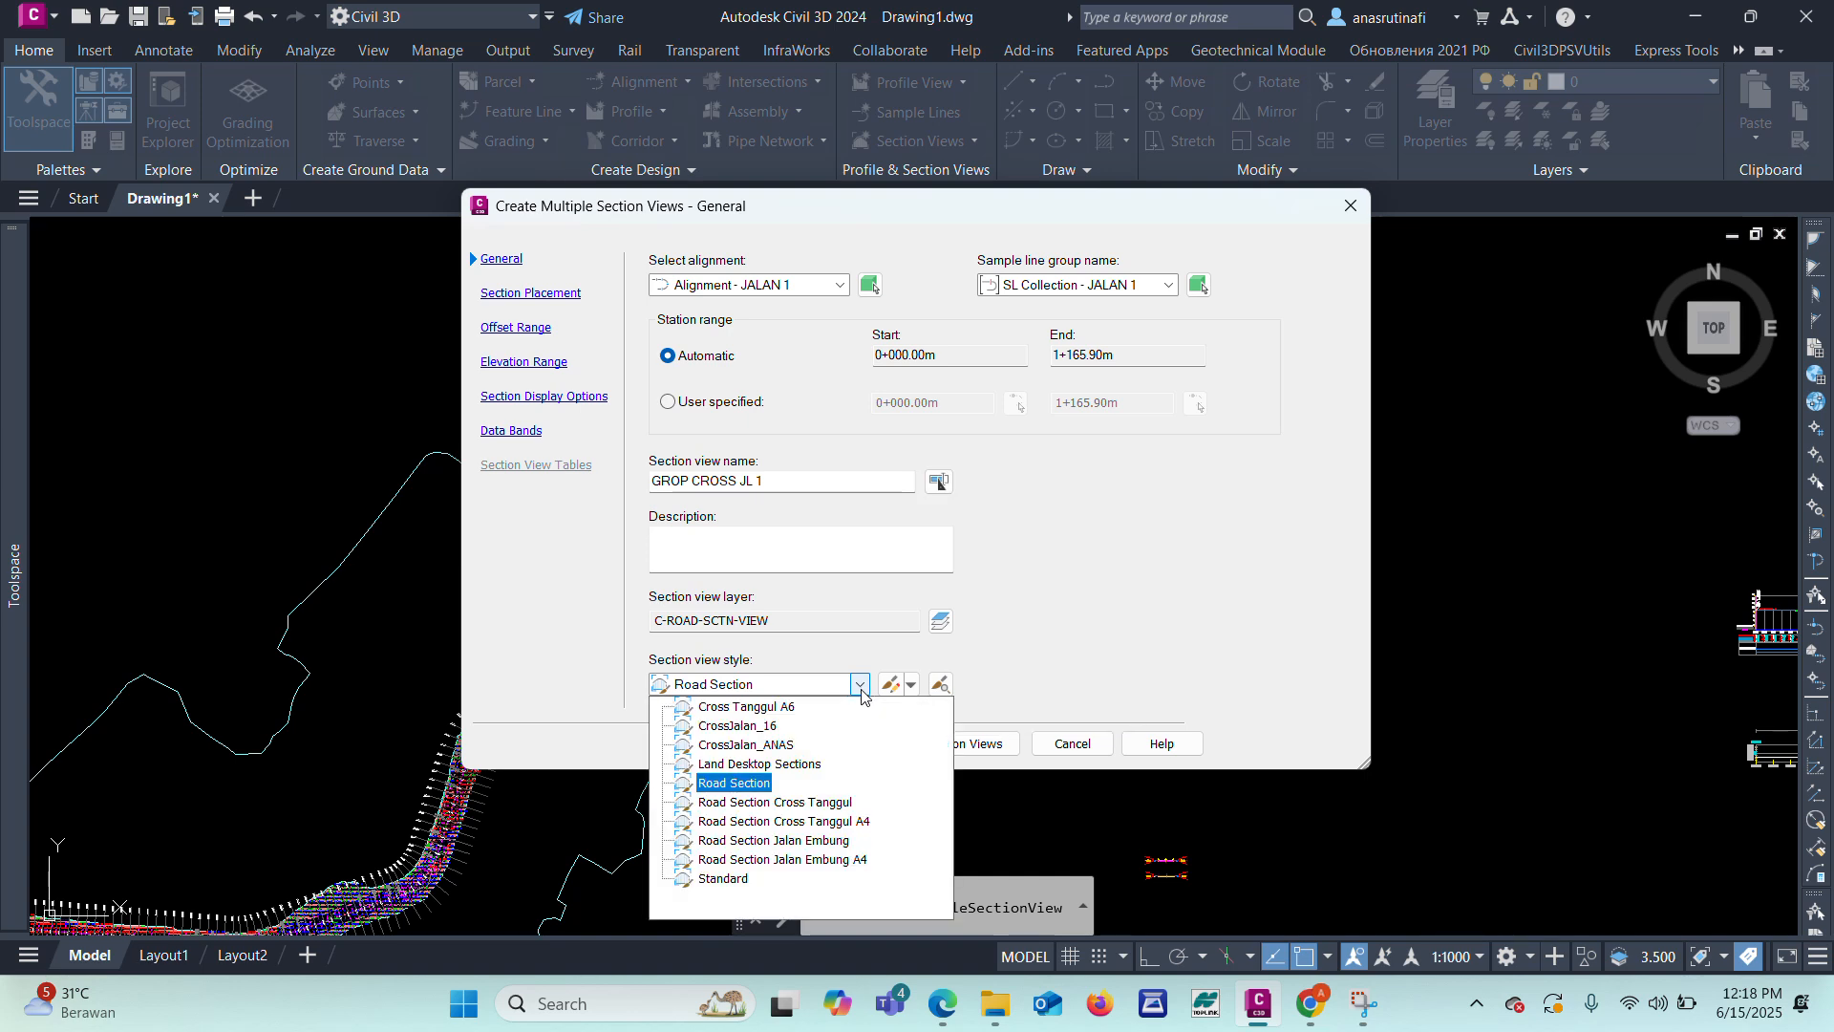
{"action": "left_click", "coordinate": [756, 746]}
{"action": "left_click", "coordinate": [820, 750]}
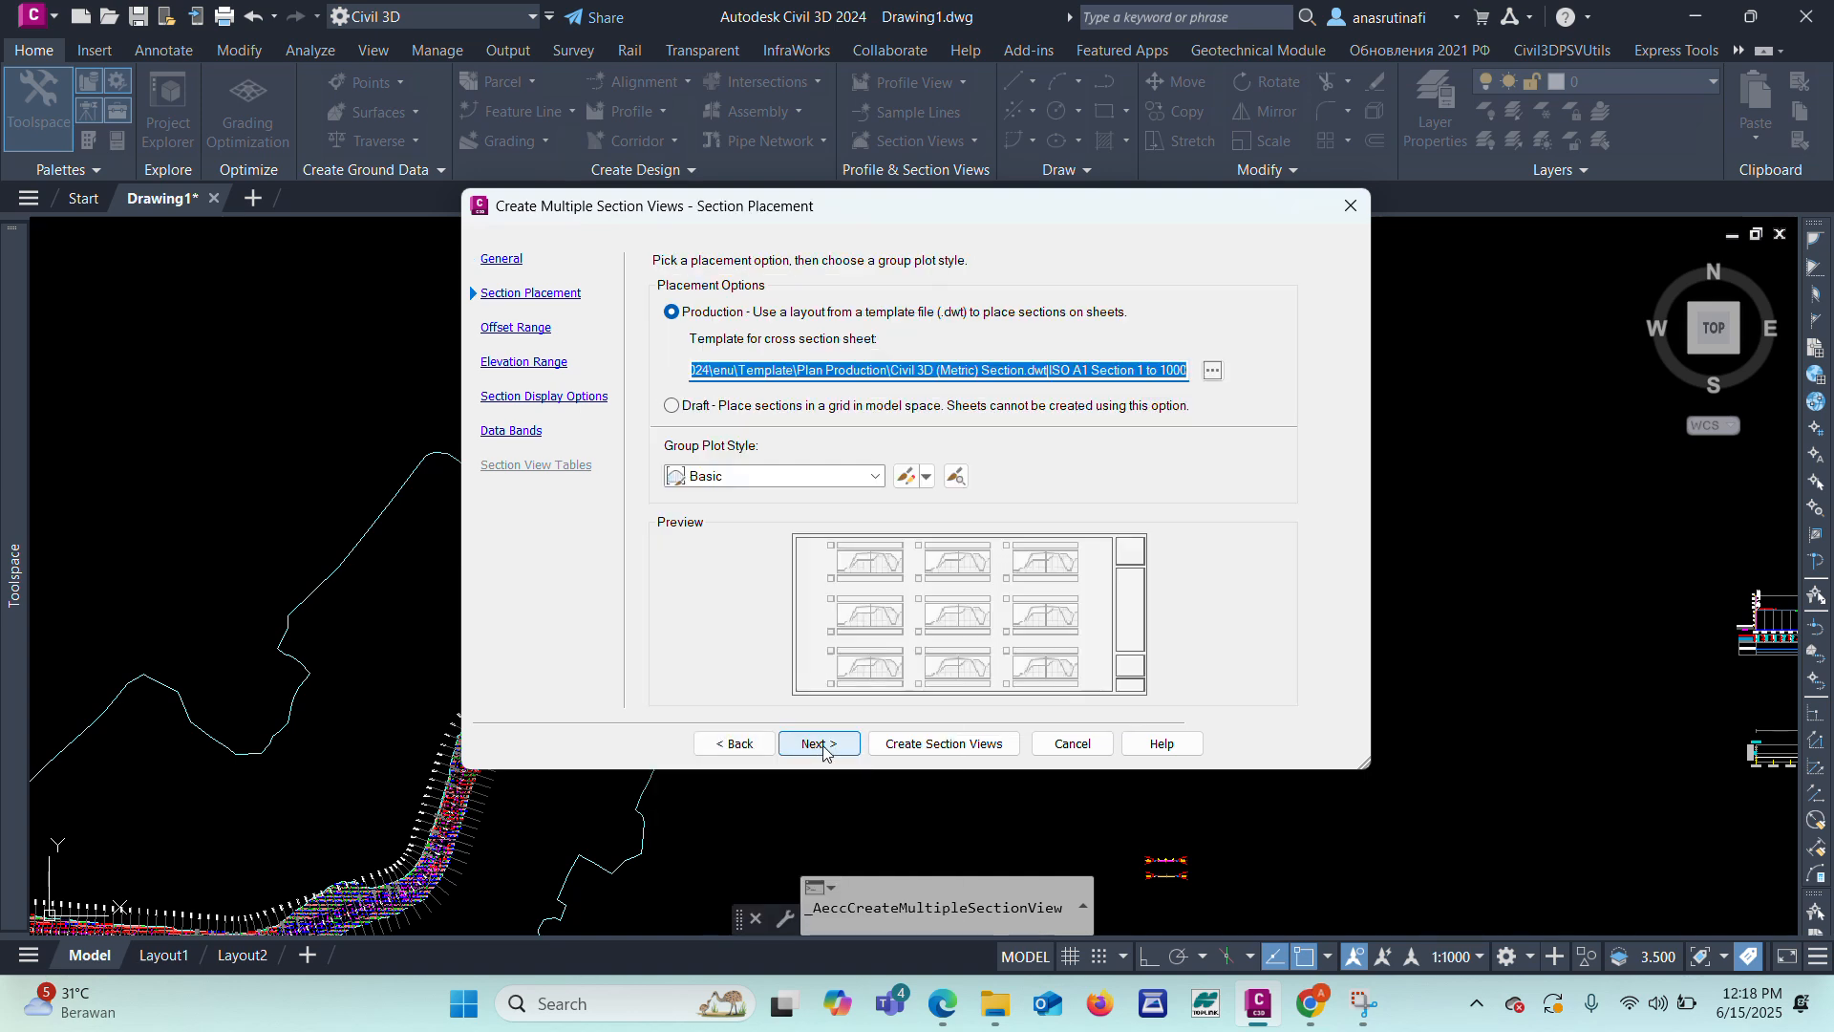
Step: Keep the default placement, offset and elevation settings, and set the MC0 P2 & P3 section's label set to EXISTING ANAS GRAD BREK
{"action": "left_click", "coordinate": [831, 749]}
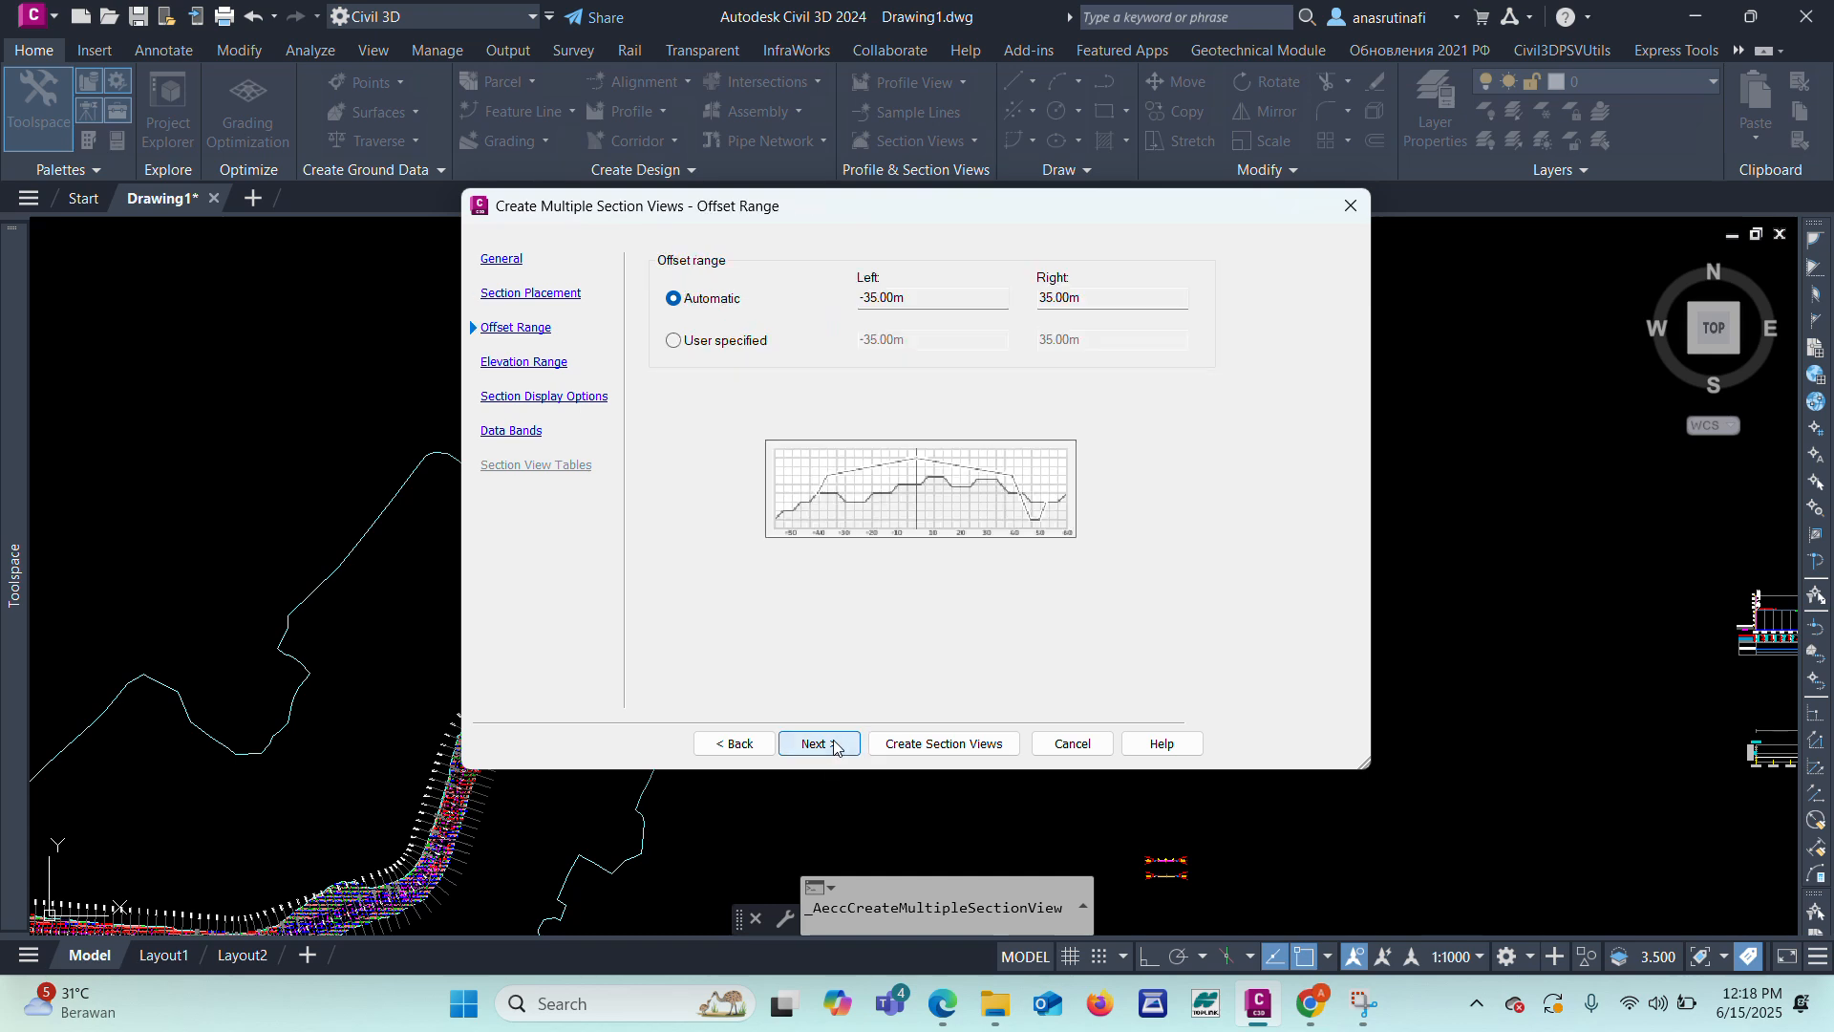
{"action": "left_click", "coordinate": [830, 748]}
{"action": "left_click", "coordinate": [830, 748]}
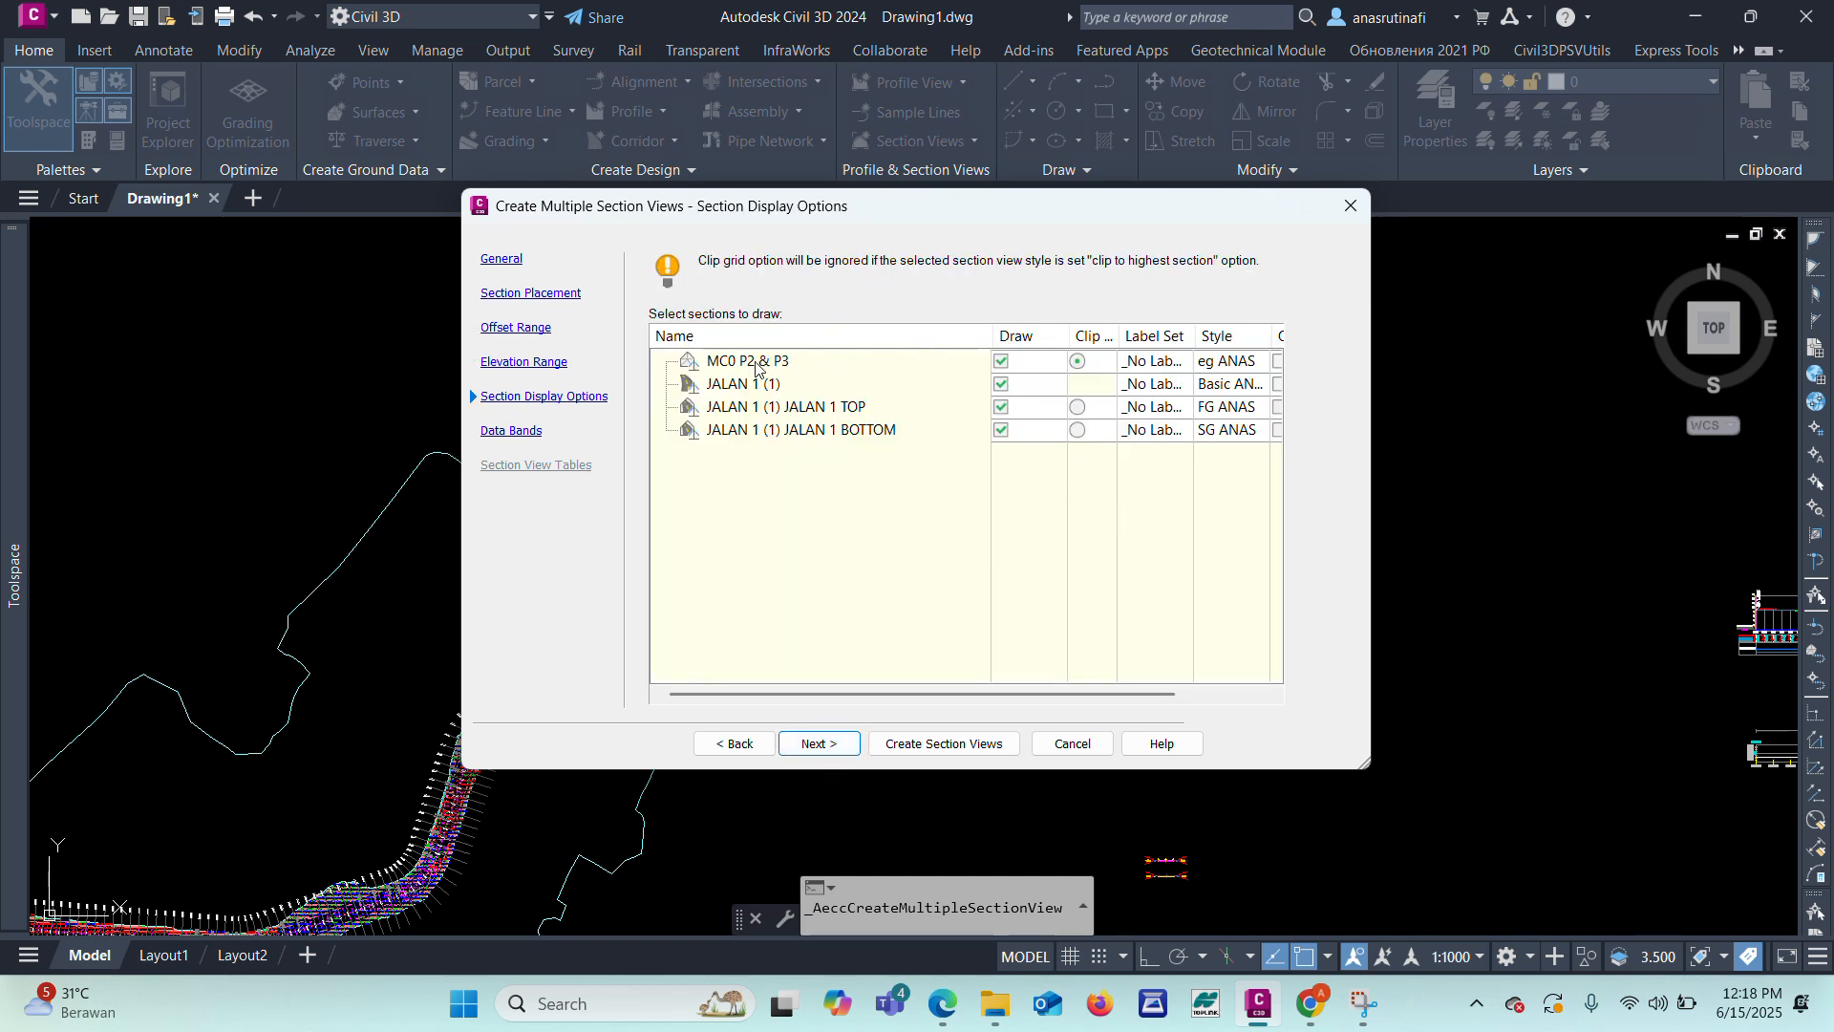
{"action": "left_click", "coordinate": [1125, 361]}
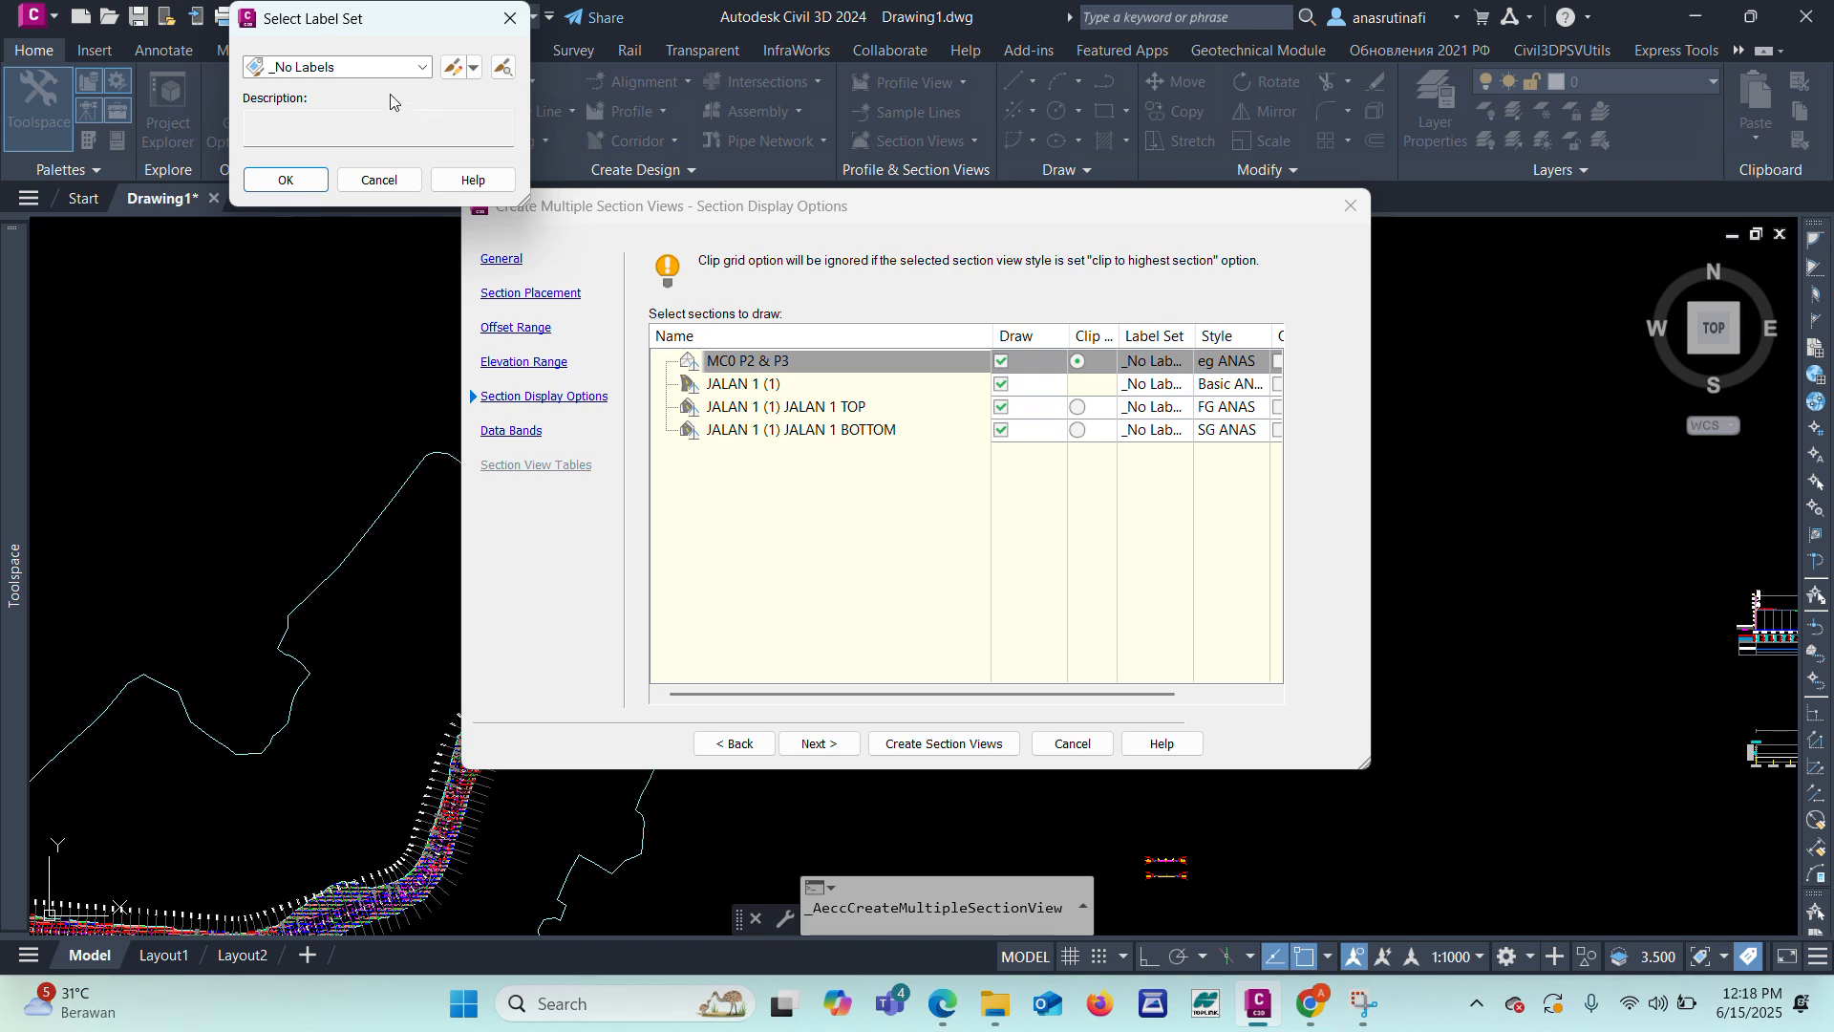
{"action": "left_click", "coordinate": [389, 68]}
{"action": "left_click", "coordinate": [387, 146]}
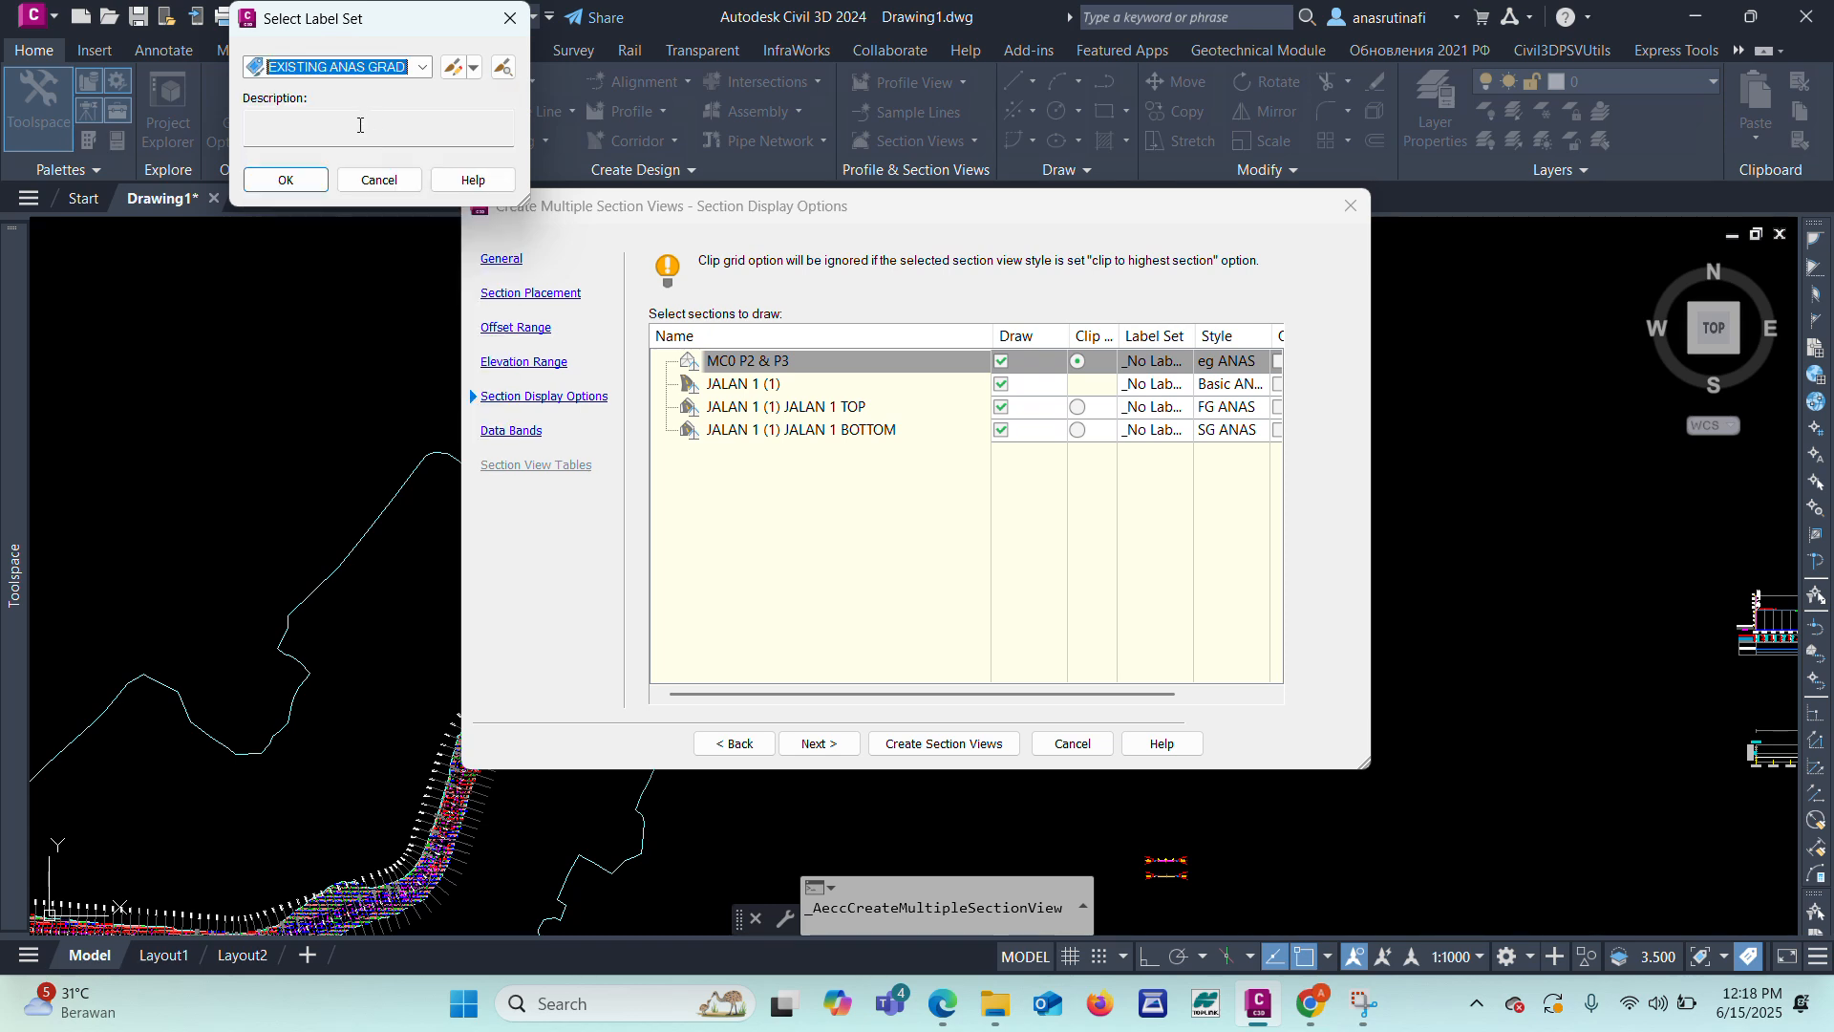
{"action": "left_click", "coordinate": [277, 180]}
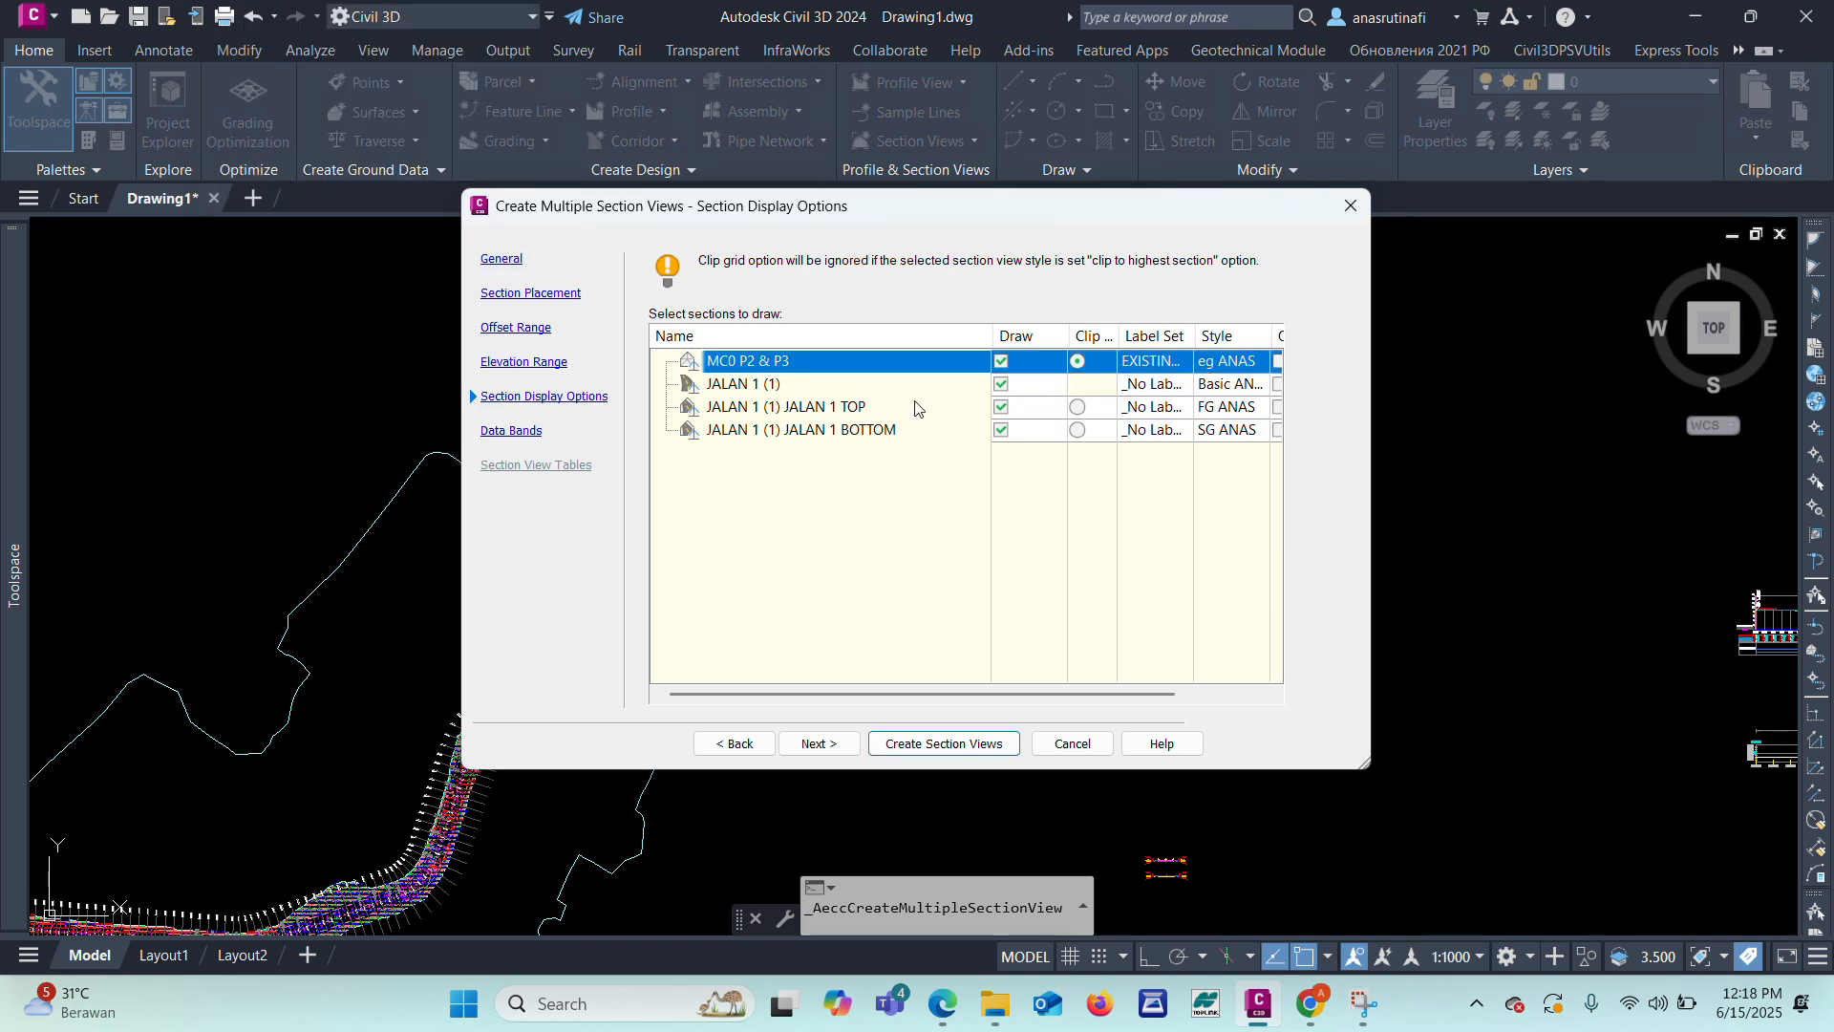
Step: Set the label sets of the JALAN 1 (1) and JALAN 1 (1) JALAN 1 TOP sections to GRED BREK RENCANA ANAS
{"action": "left_click", "coordinate": [1146, 385]}
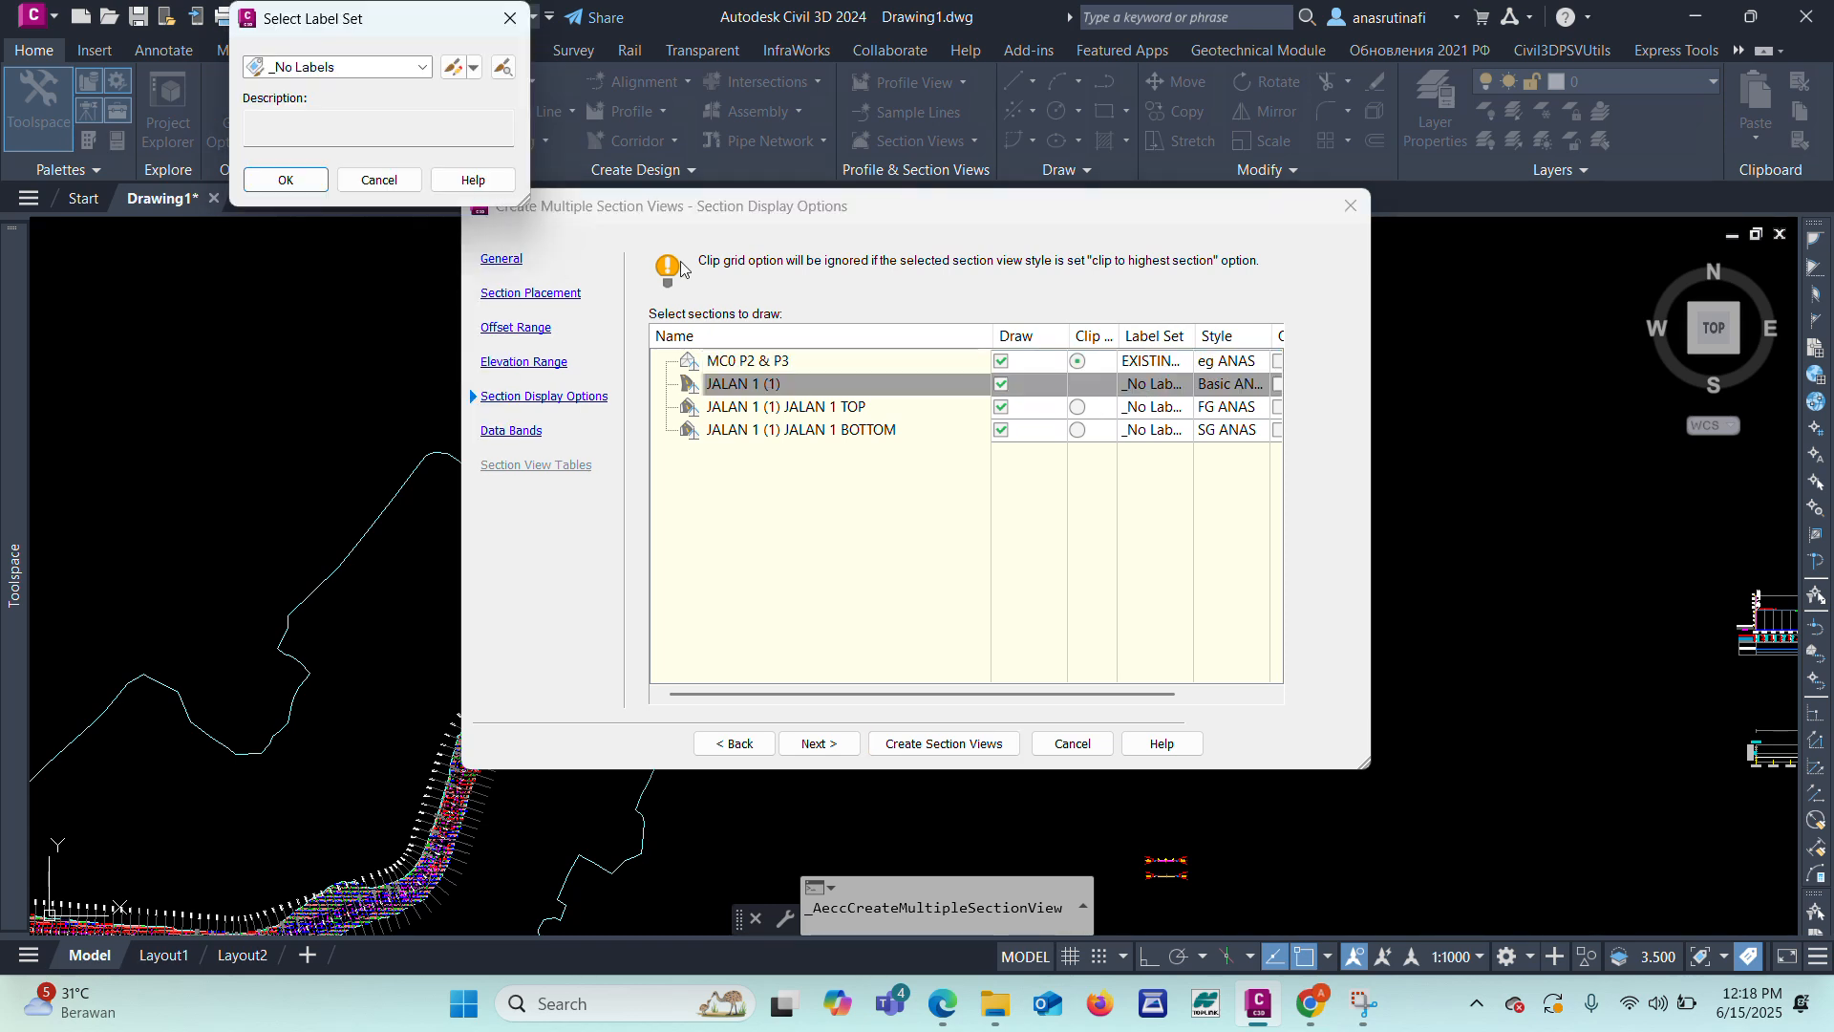
{"action": "left_click", "coordinate": [329, 69]}
{"action": "left_click", "coordinate": [368, 280]}
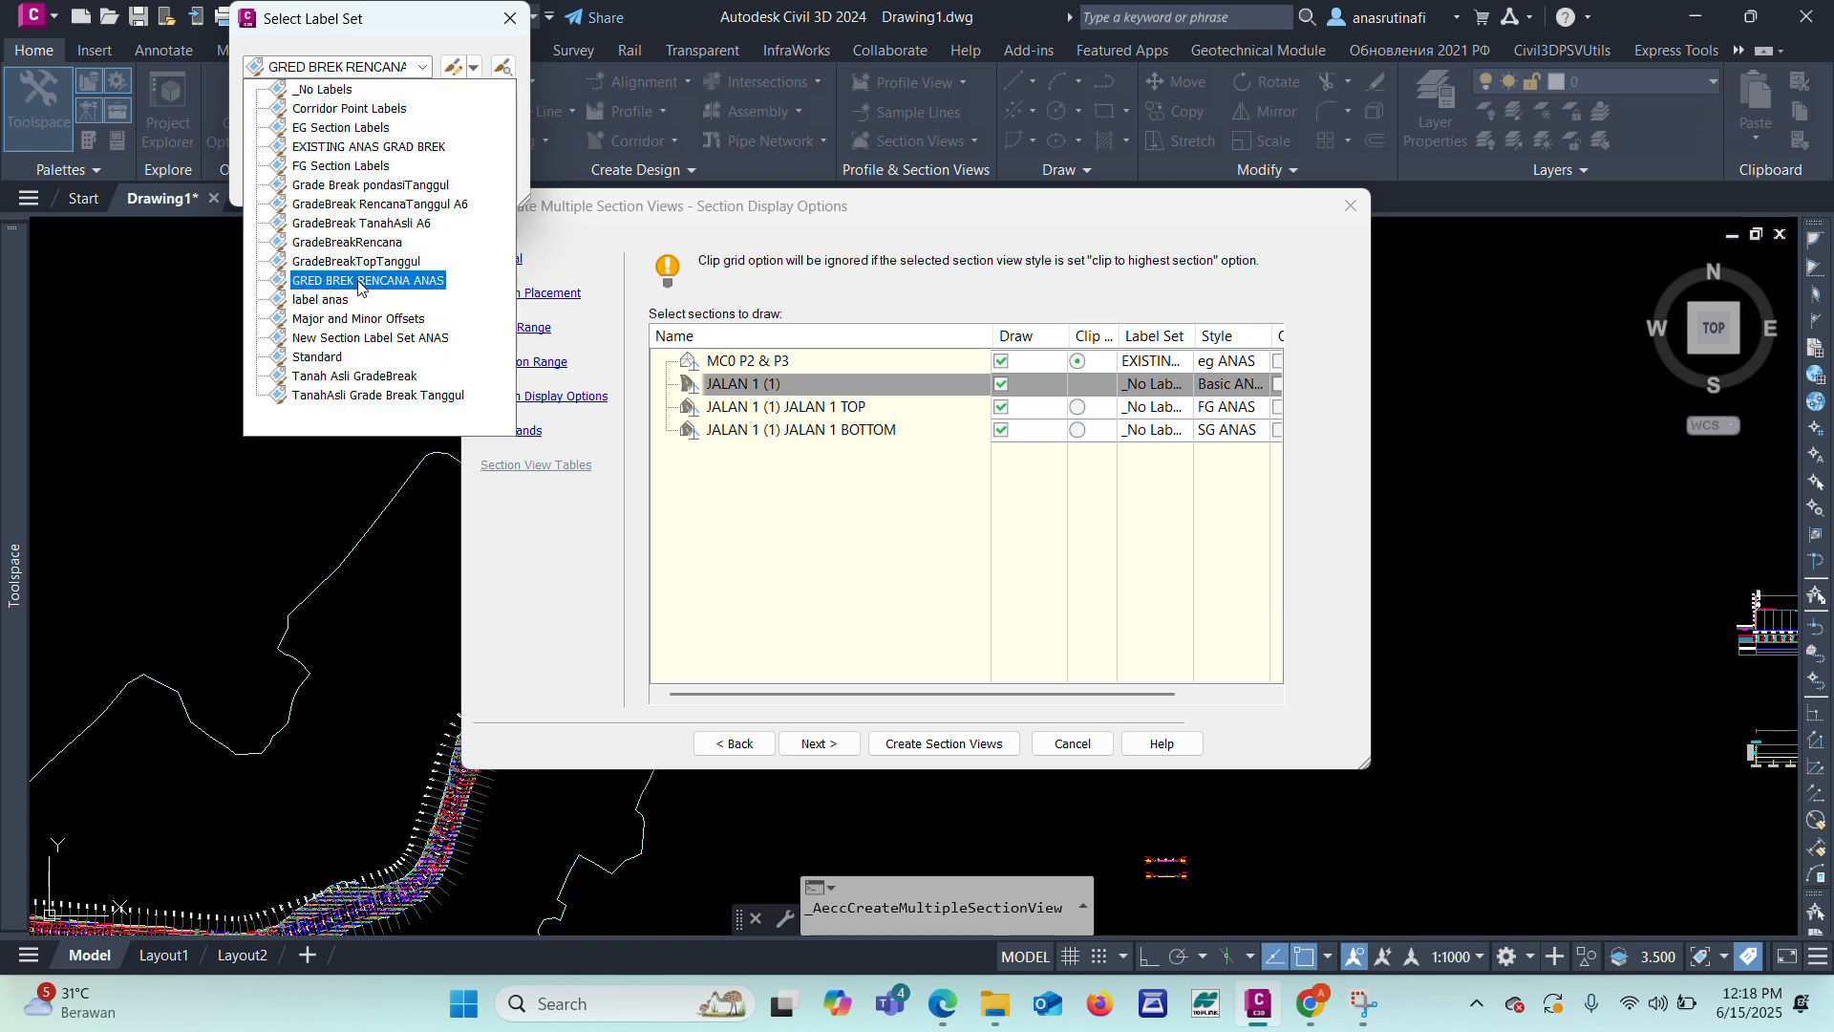
{"action": "left_click", "coordinate": [279, 181]}
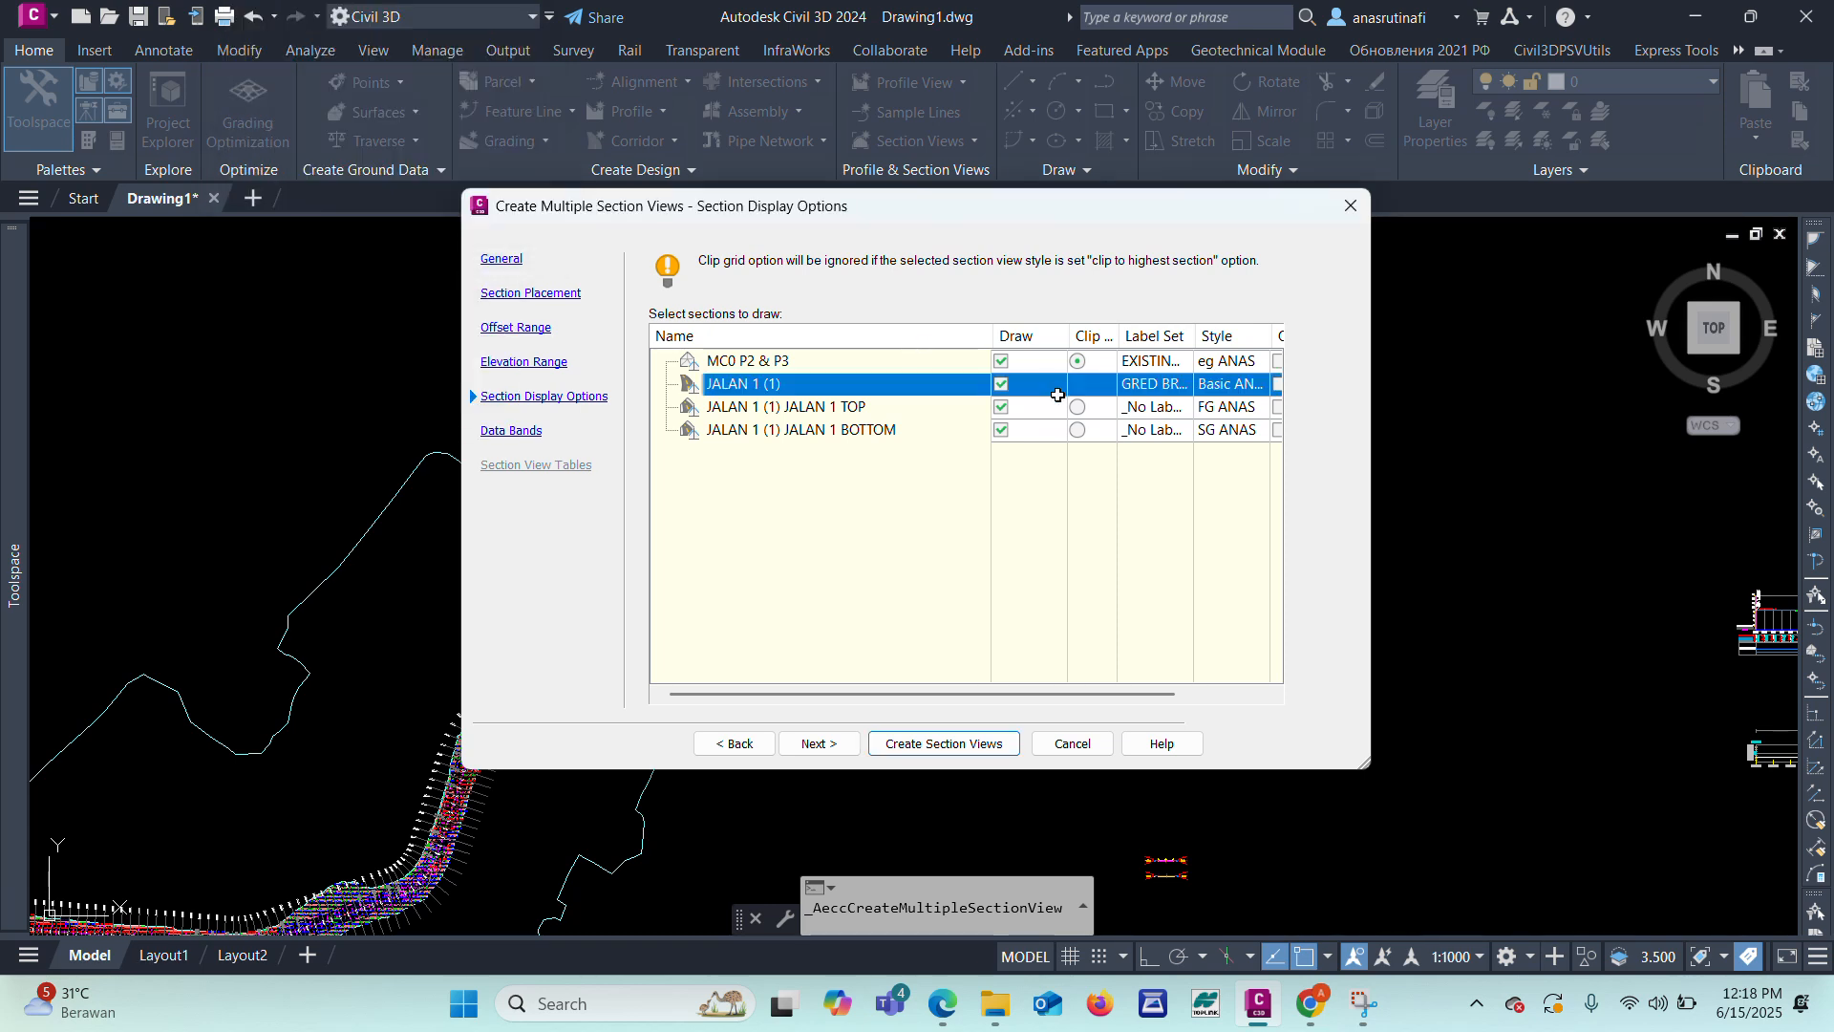
{"action": "left_click", "coordinate": [1175, 414]}
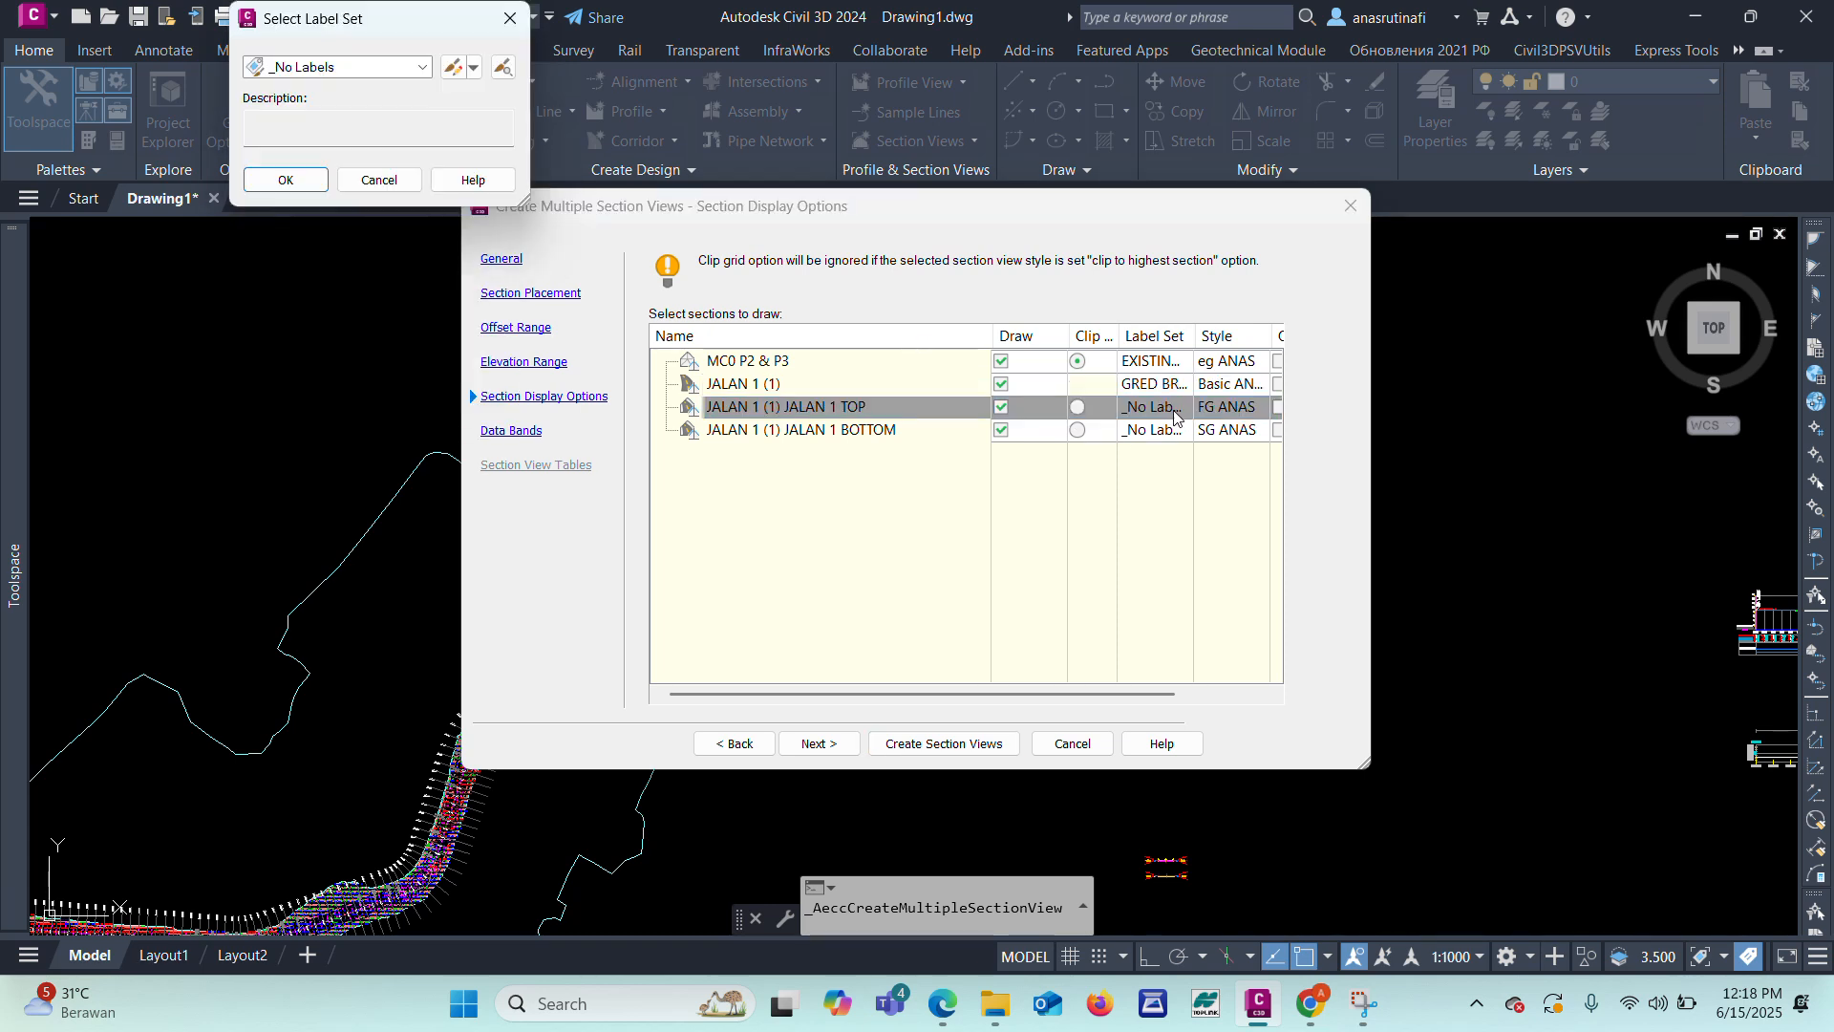
{"action": "left_click", "coordinate": [381, 66]}
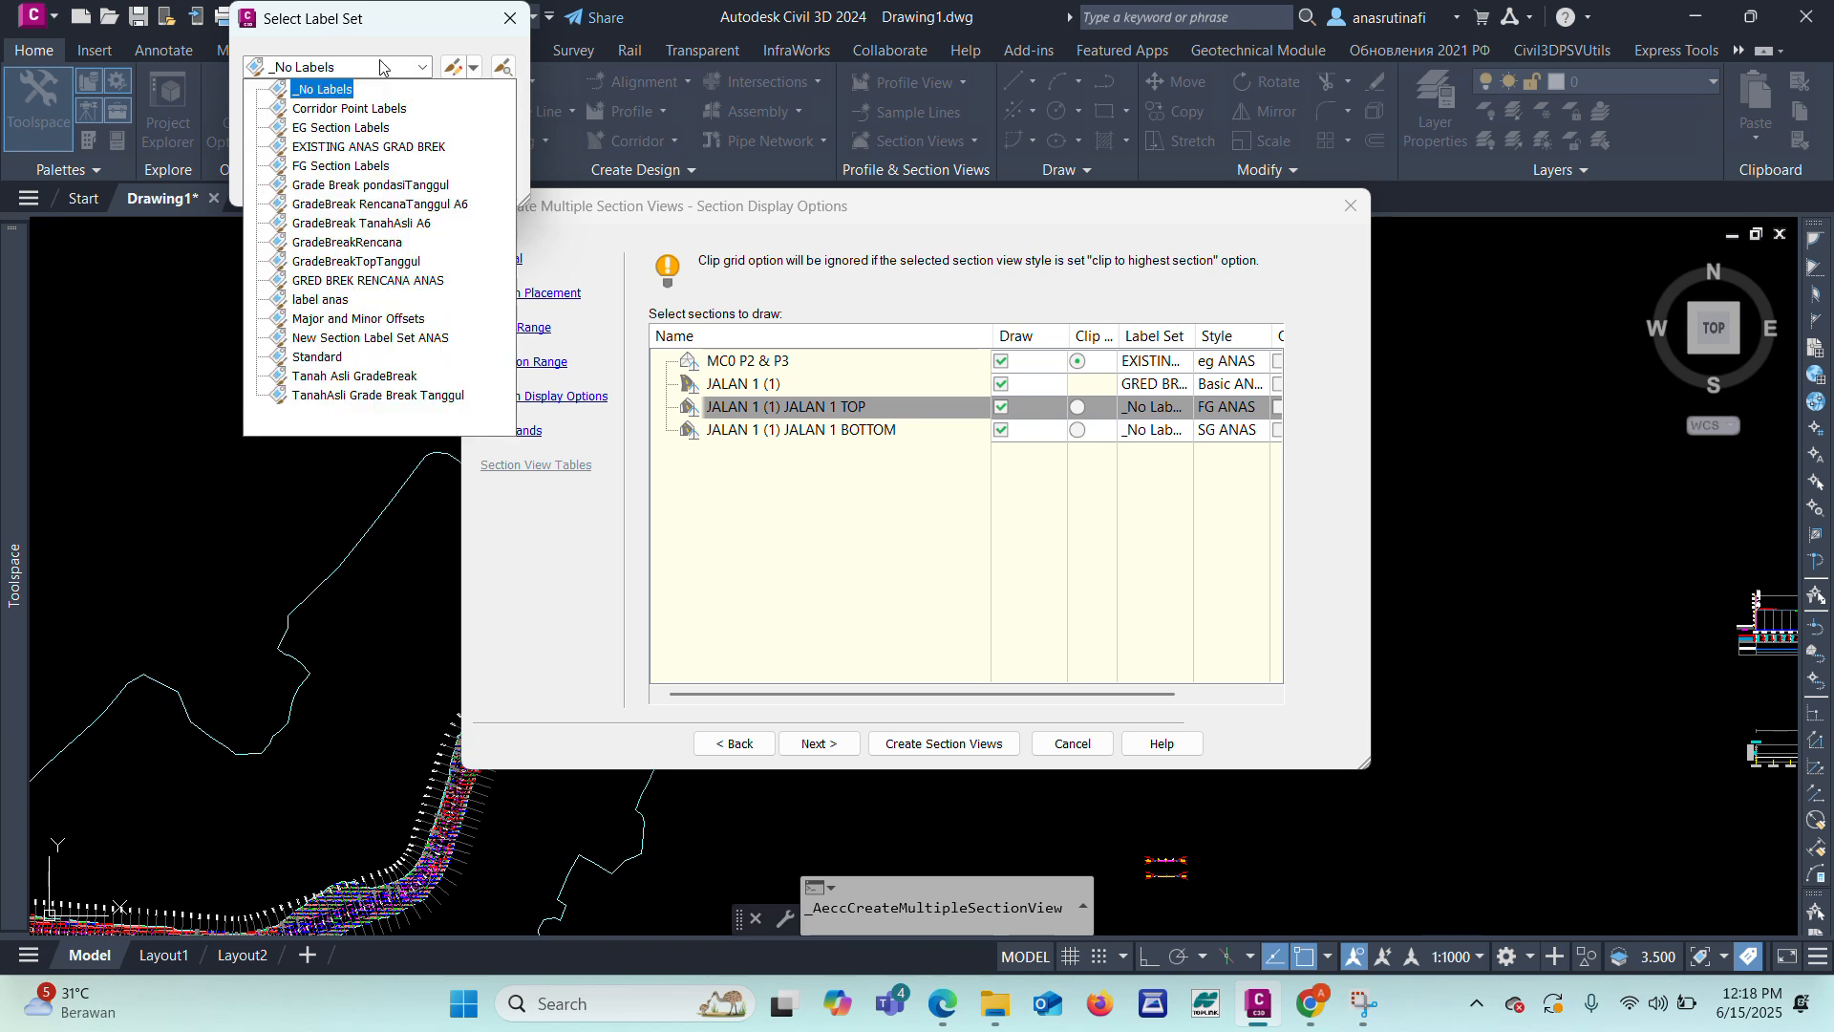
{"action": "left_click", "coordinate": [390, 281]}
{"action": "left_click", "coordinate": [301, 176]}
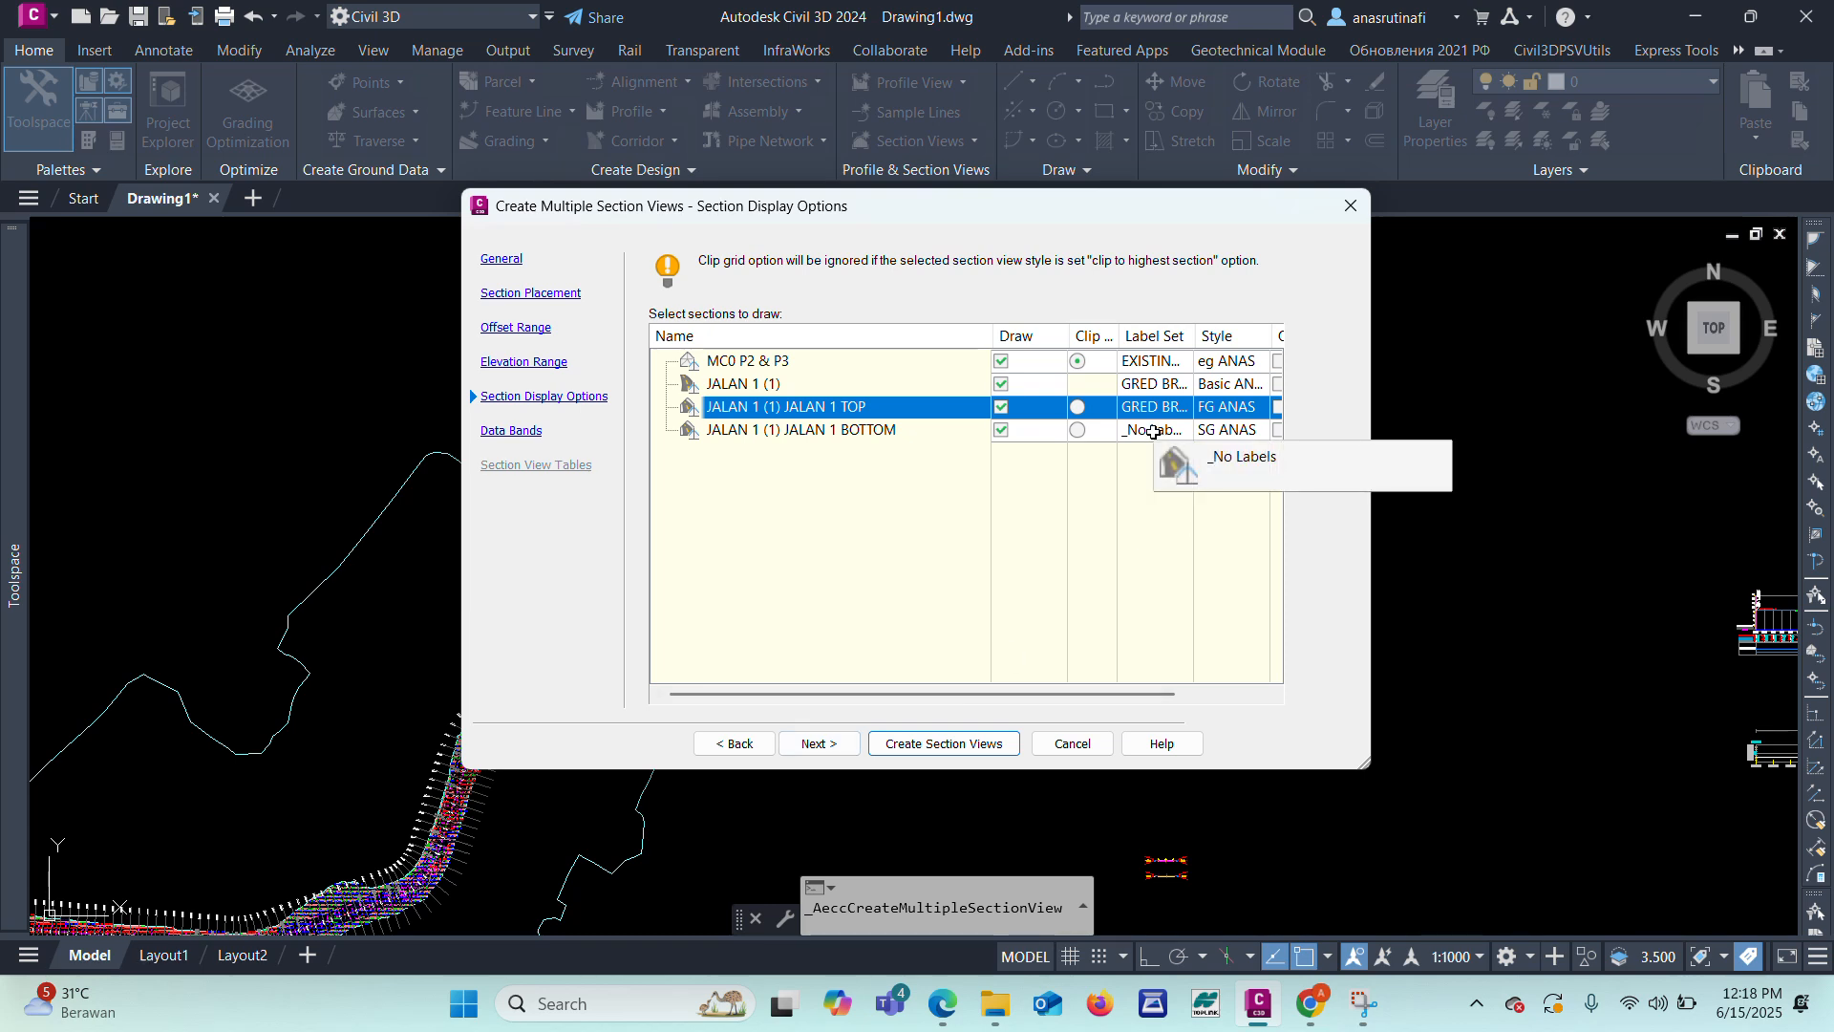
Step: Set the data band set to Band Set_ANS SHOP DRAWING and create the section views
{"action": "left_click", "coordinate": [807, 744]}
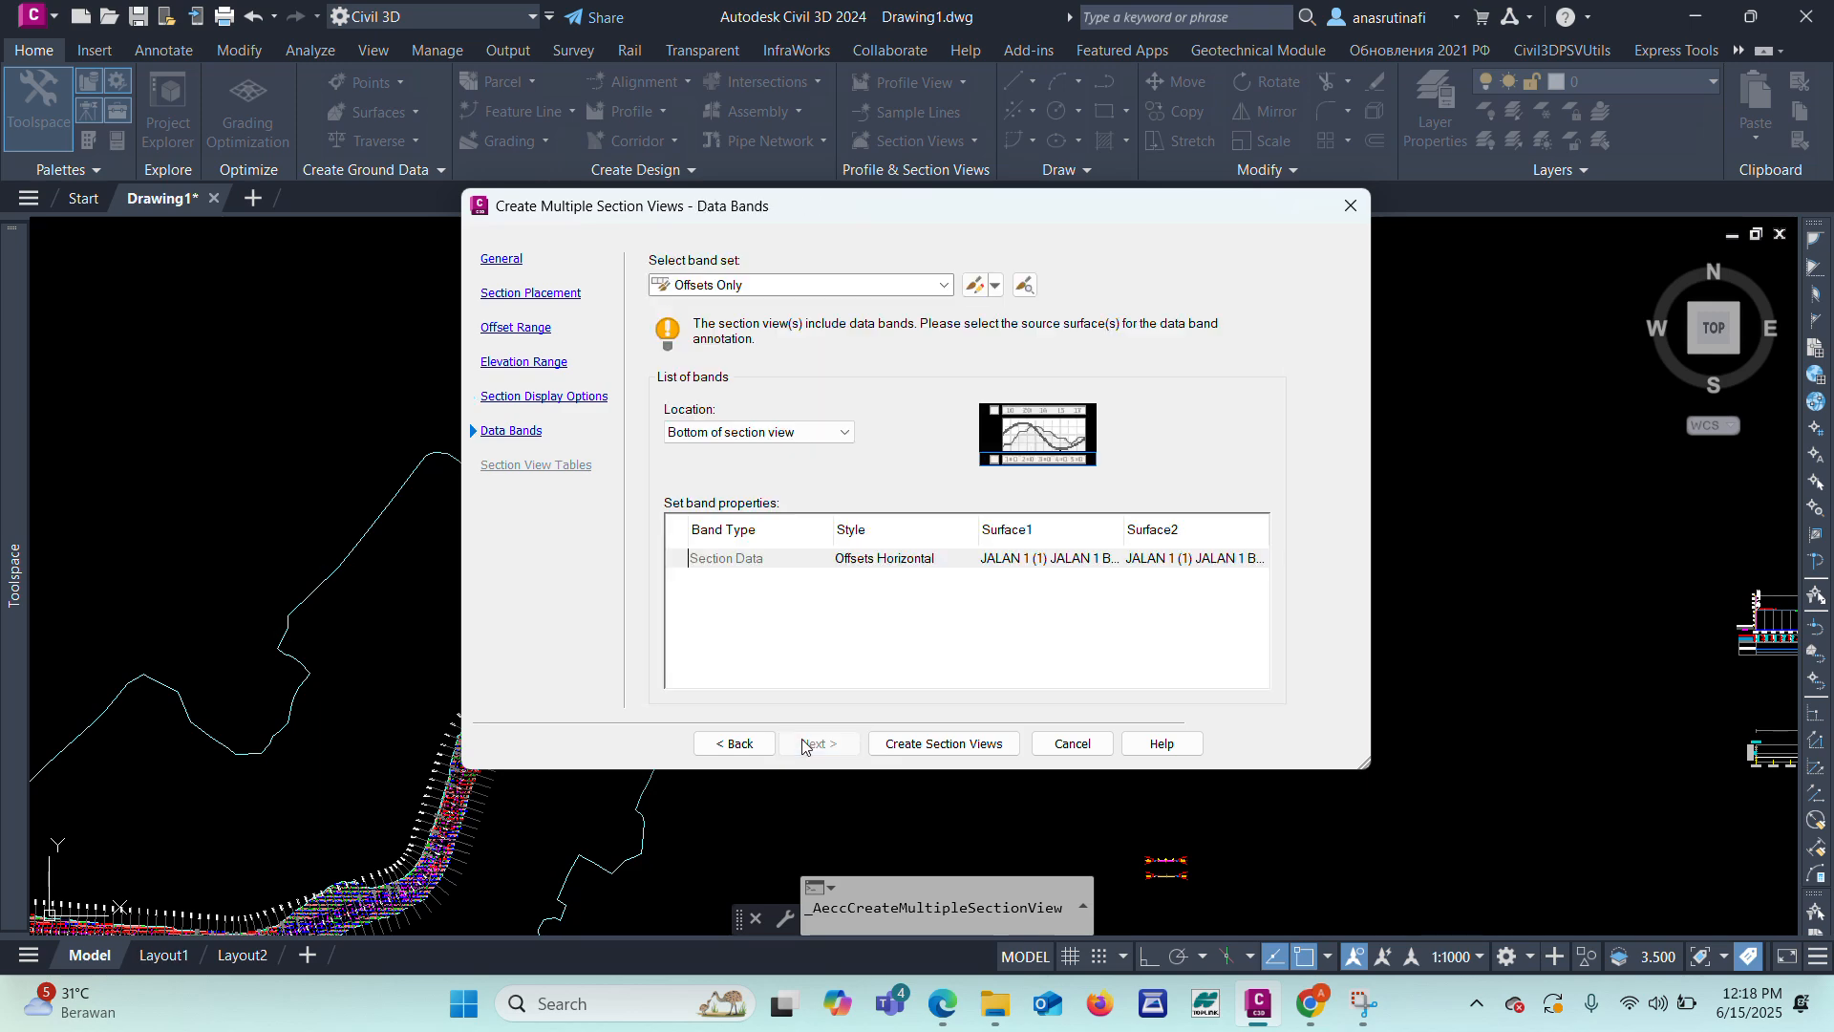
{"action": "left_click", "coordinate": [883, 292]}
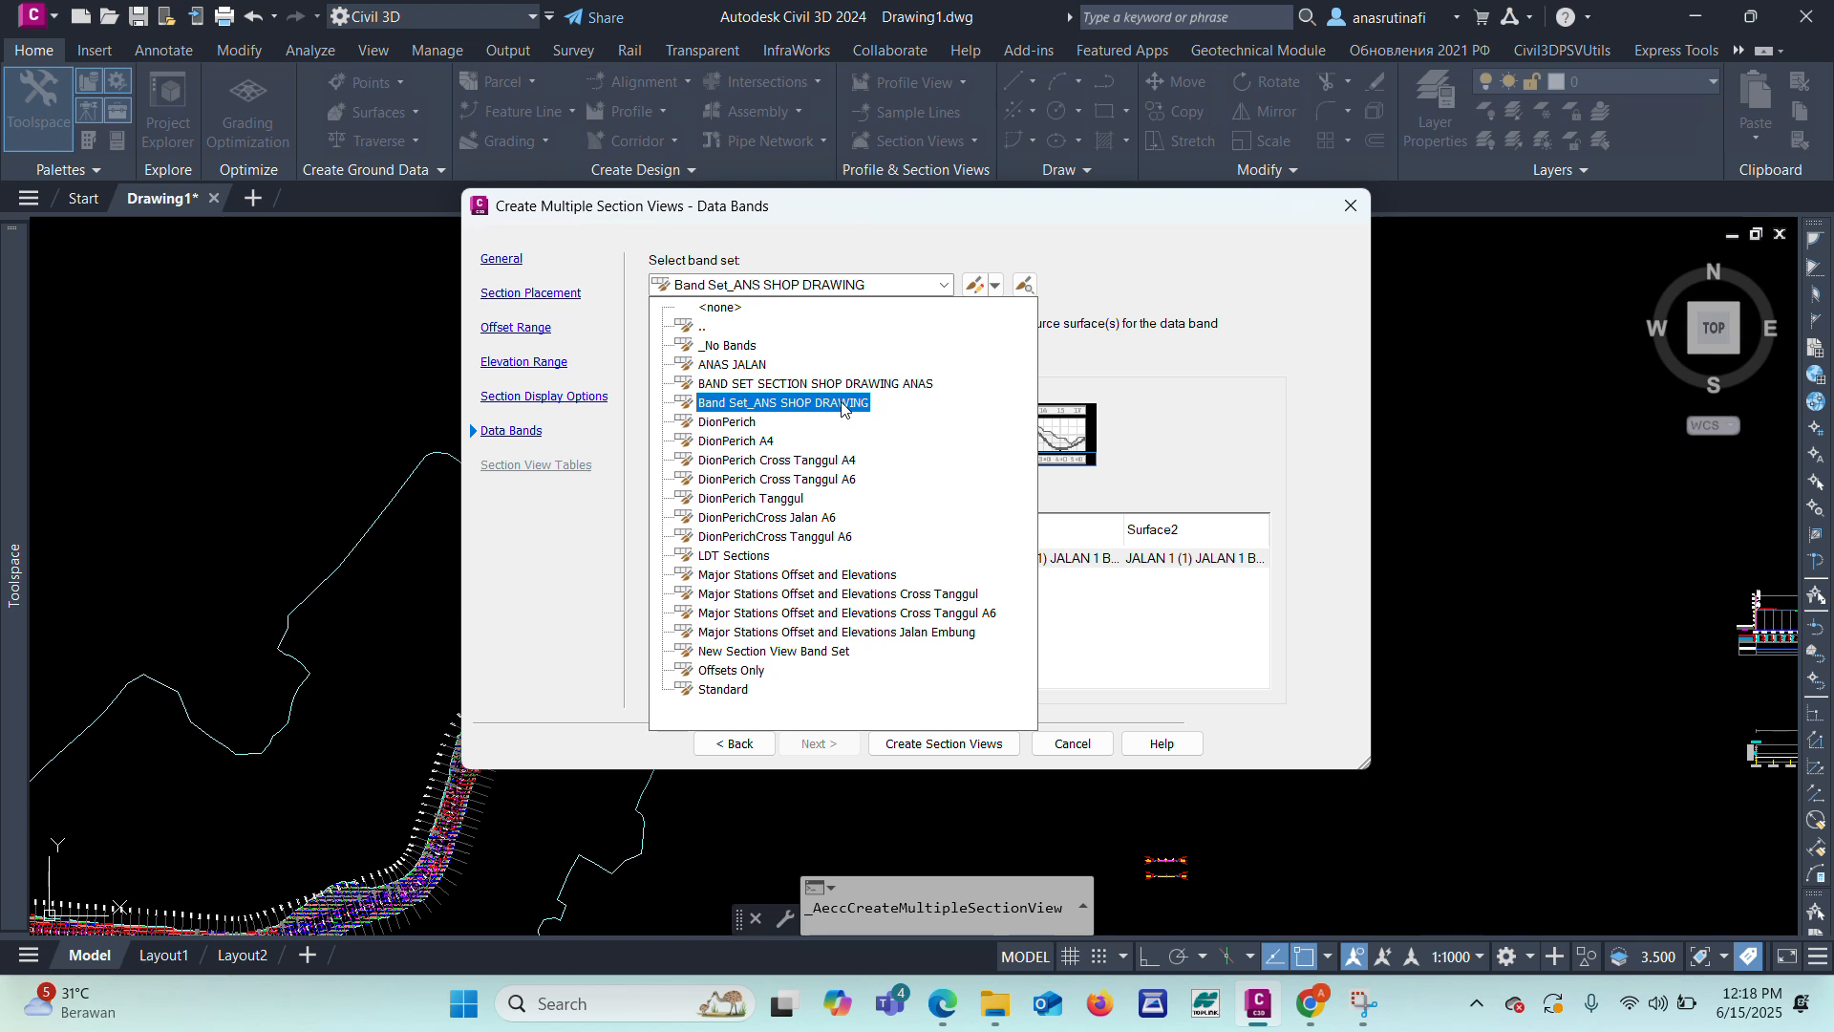
{"action": "left_click", "coordinate": [841, 403]}
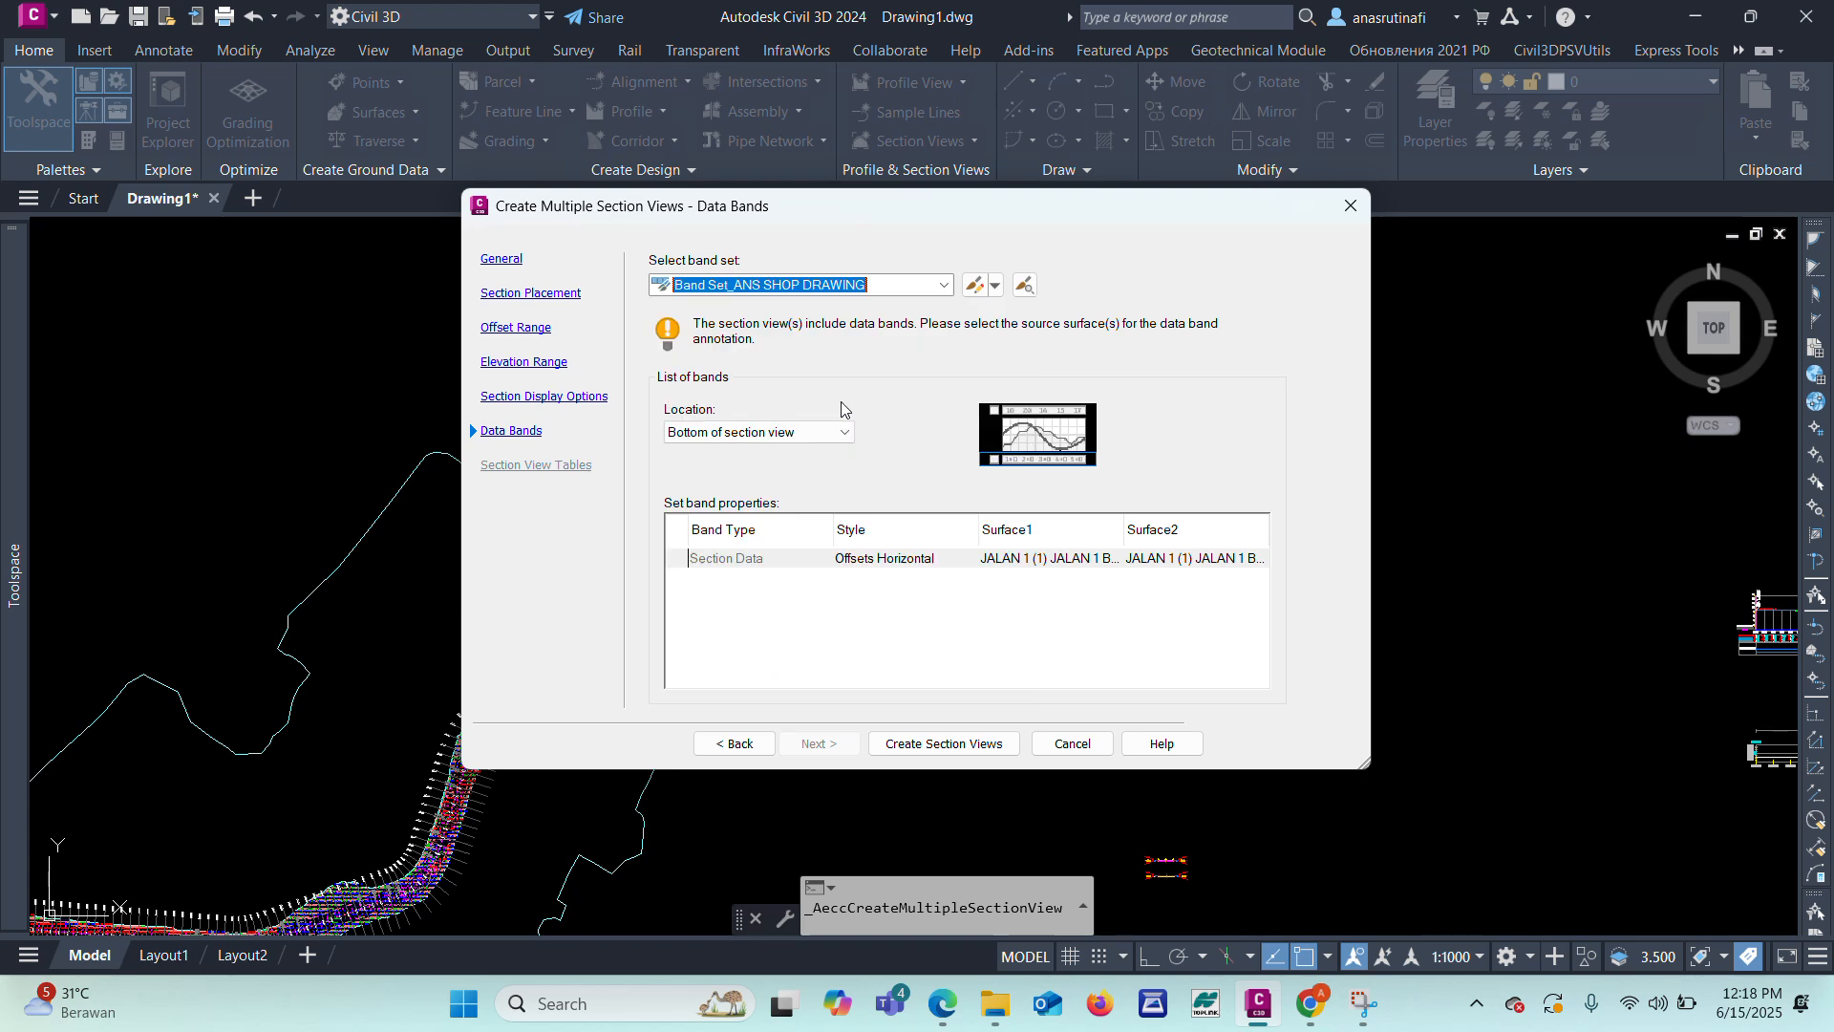
{"action": "left_click", "coordinate": [920, 750]}
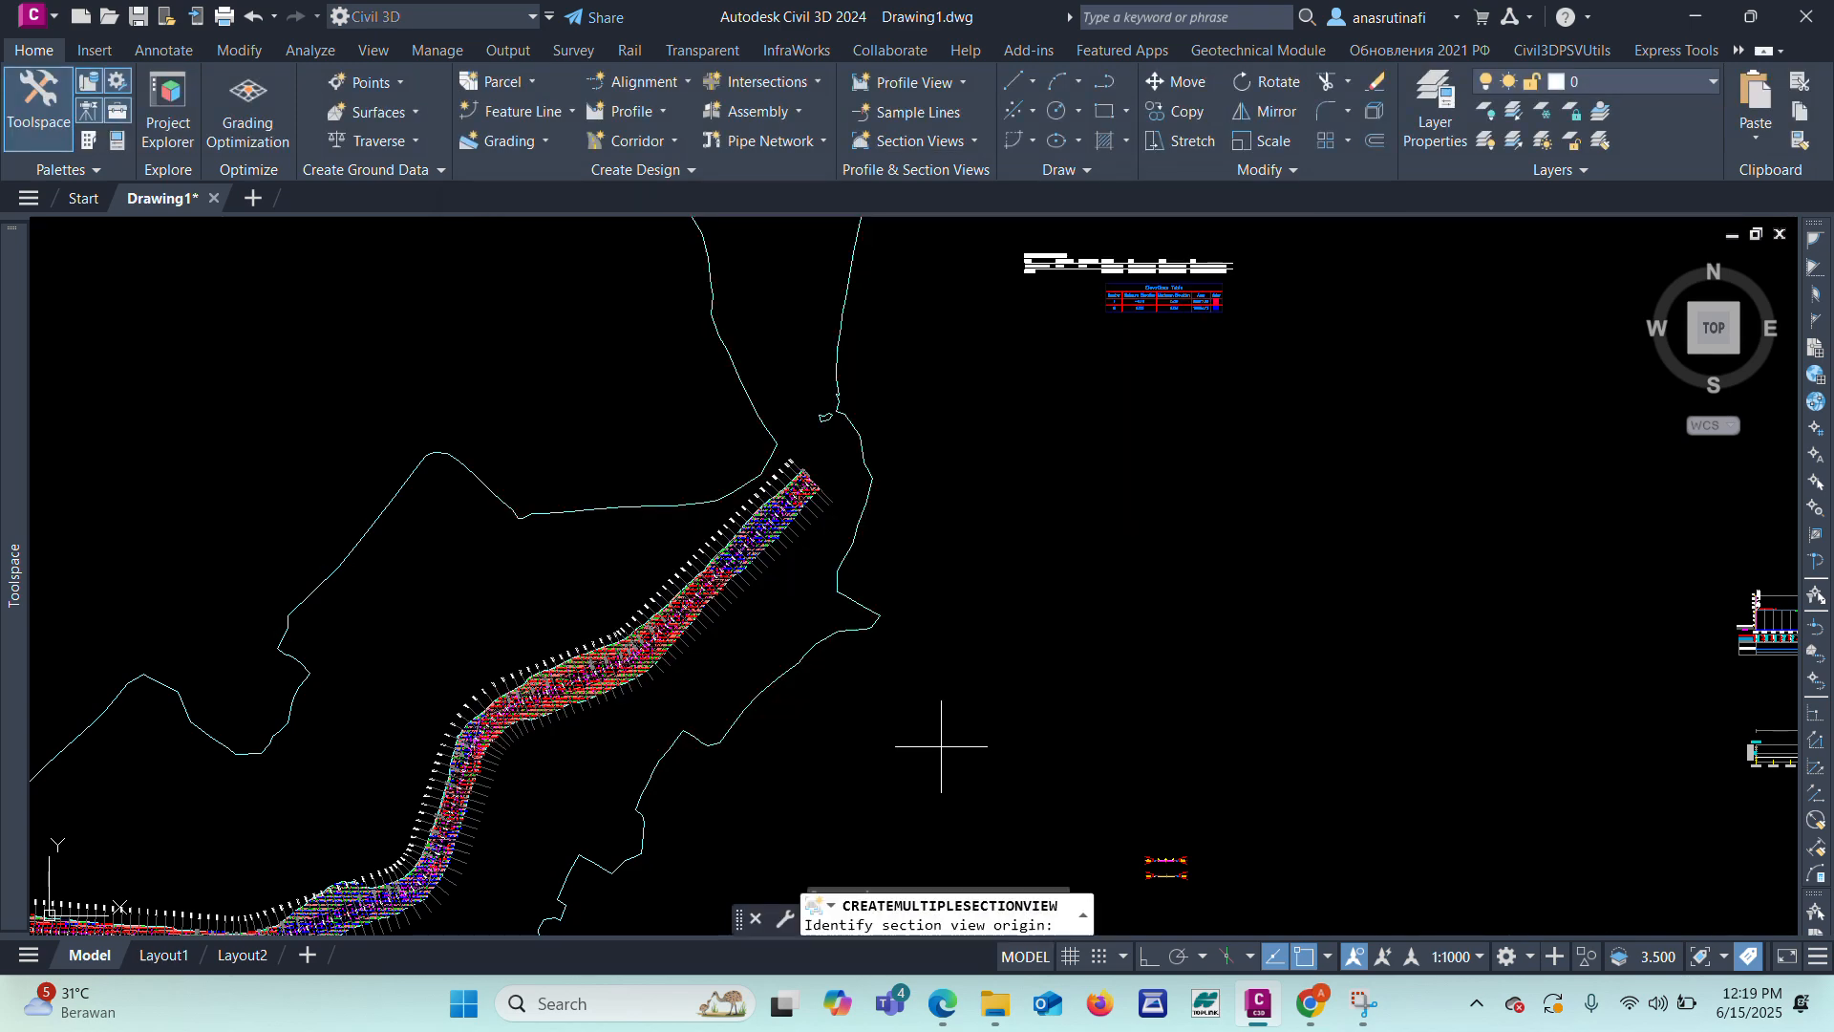
Step: Place the multiple section views in the empty area just below the superelevation diagram
{"action": "scroll", "coordinate": [858, 366], "scroll_direction": "down", "scroll_amount": 3}
{"action": "scroll", "coordinate": [859, 365], "scroll_direction": "down", "scroll_amount": 4}
{"action": "scroll", "coordinate": [1008, 477], "scroll_direction": "up", "scroll_amount": 6}
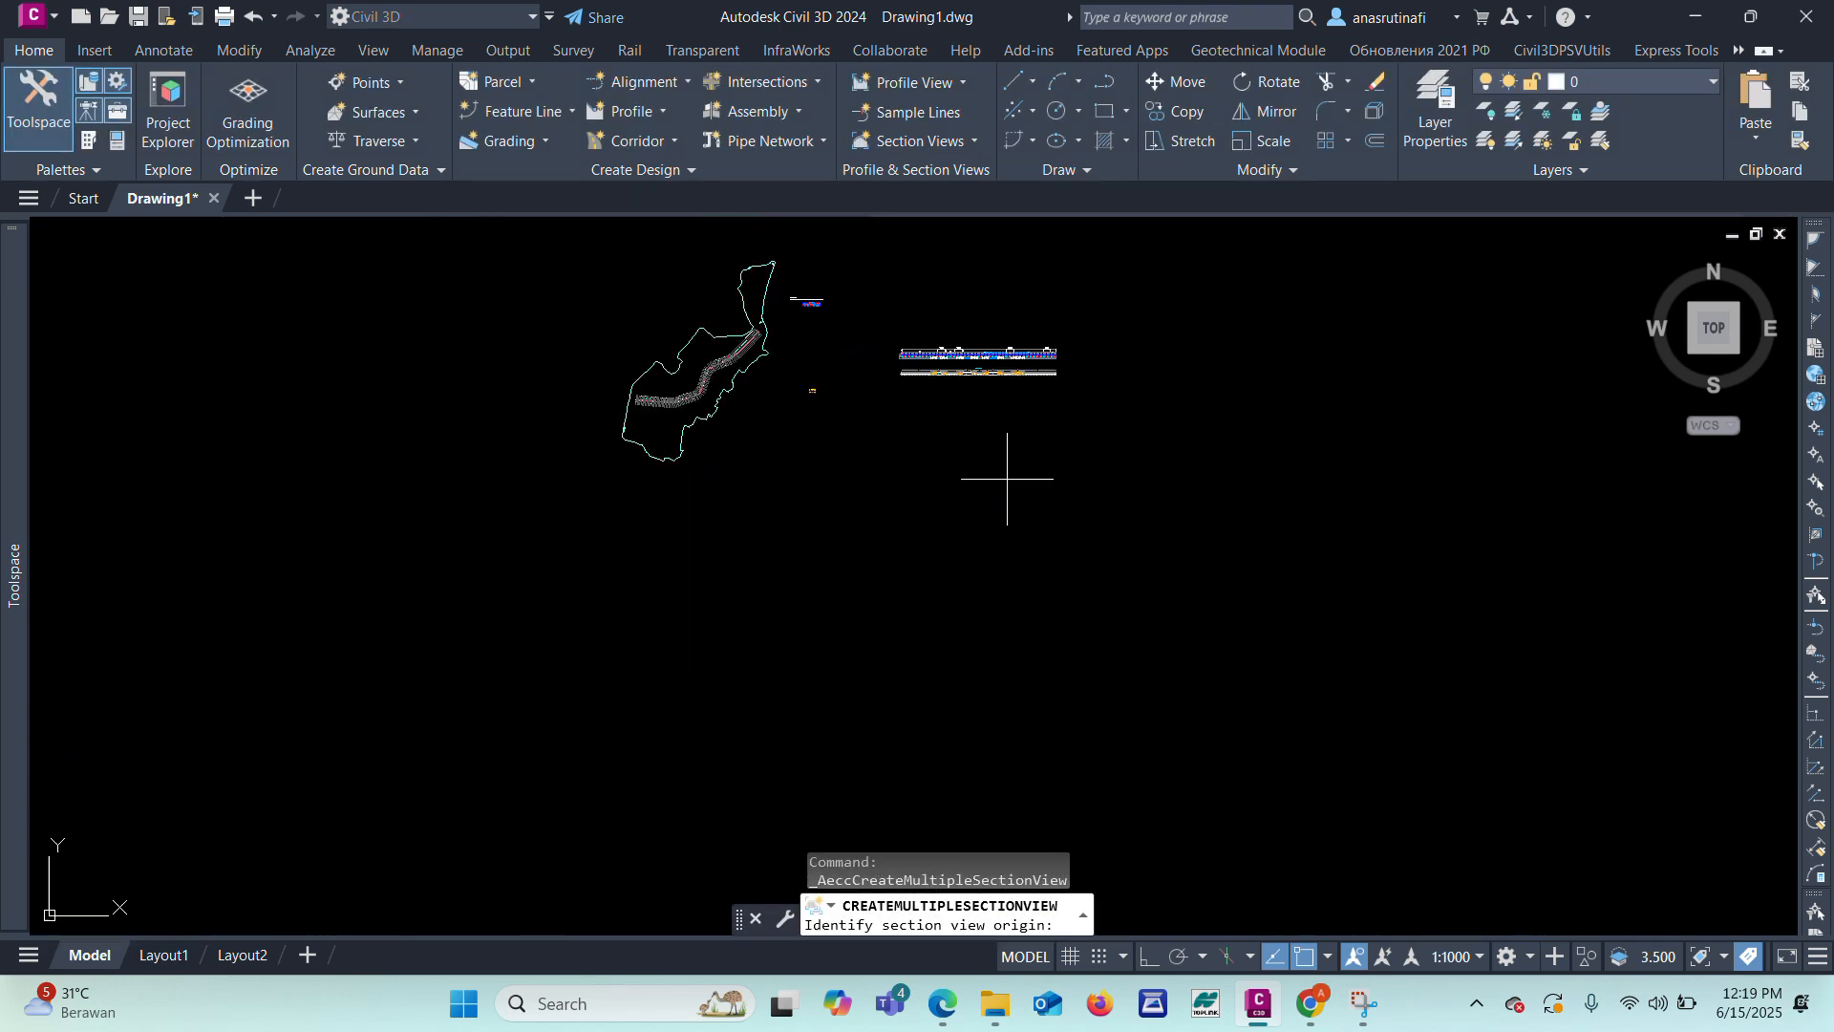
{"action": "left_click", "coordinate": [1049, 411]}
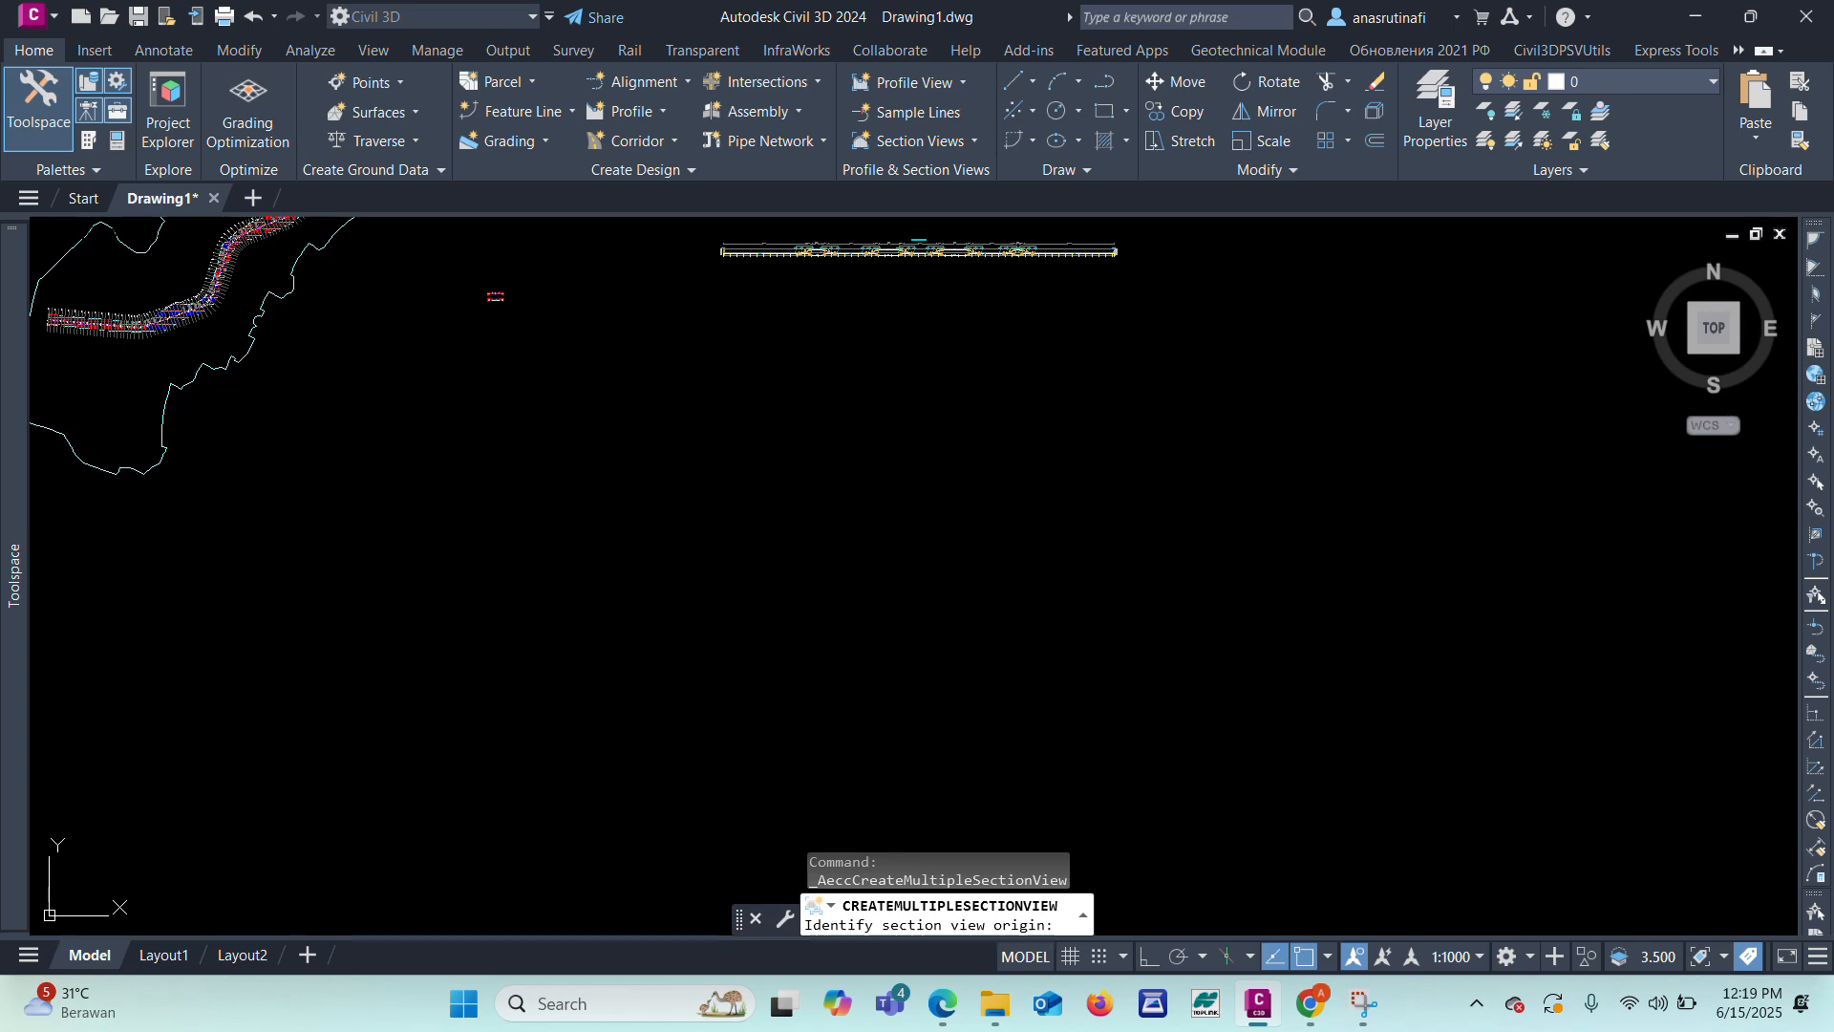
{"action": "scroll", "coordinate": [1111, 250], "scroll_direction": "up", "scroll_amount": 6}
{"action": "scroll", "coordinate": [878, 470], "scroll_direction": "down", "scroll_amount": 6}
{"action": "scroll", "coordinate": [889, 458], "scroll_direction": "up", "scroll_amount": 10}
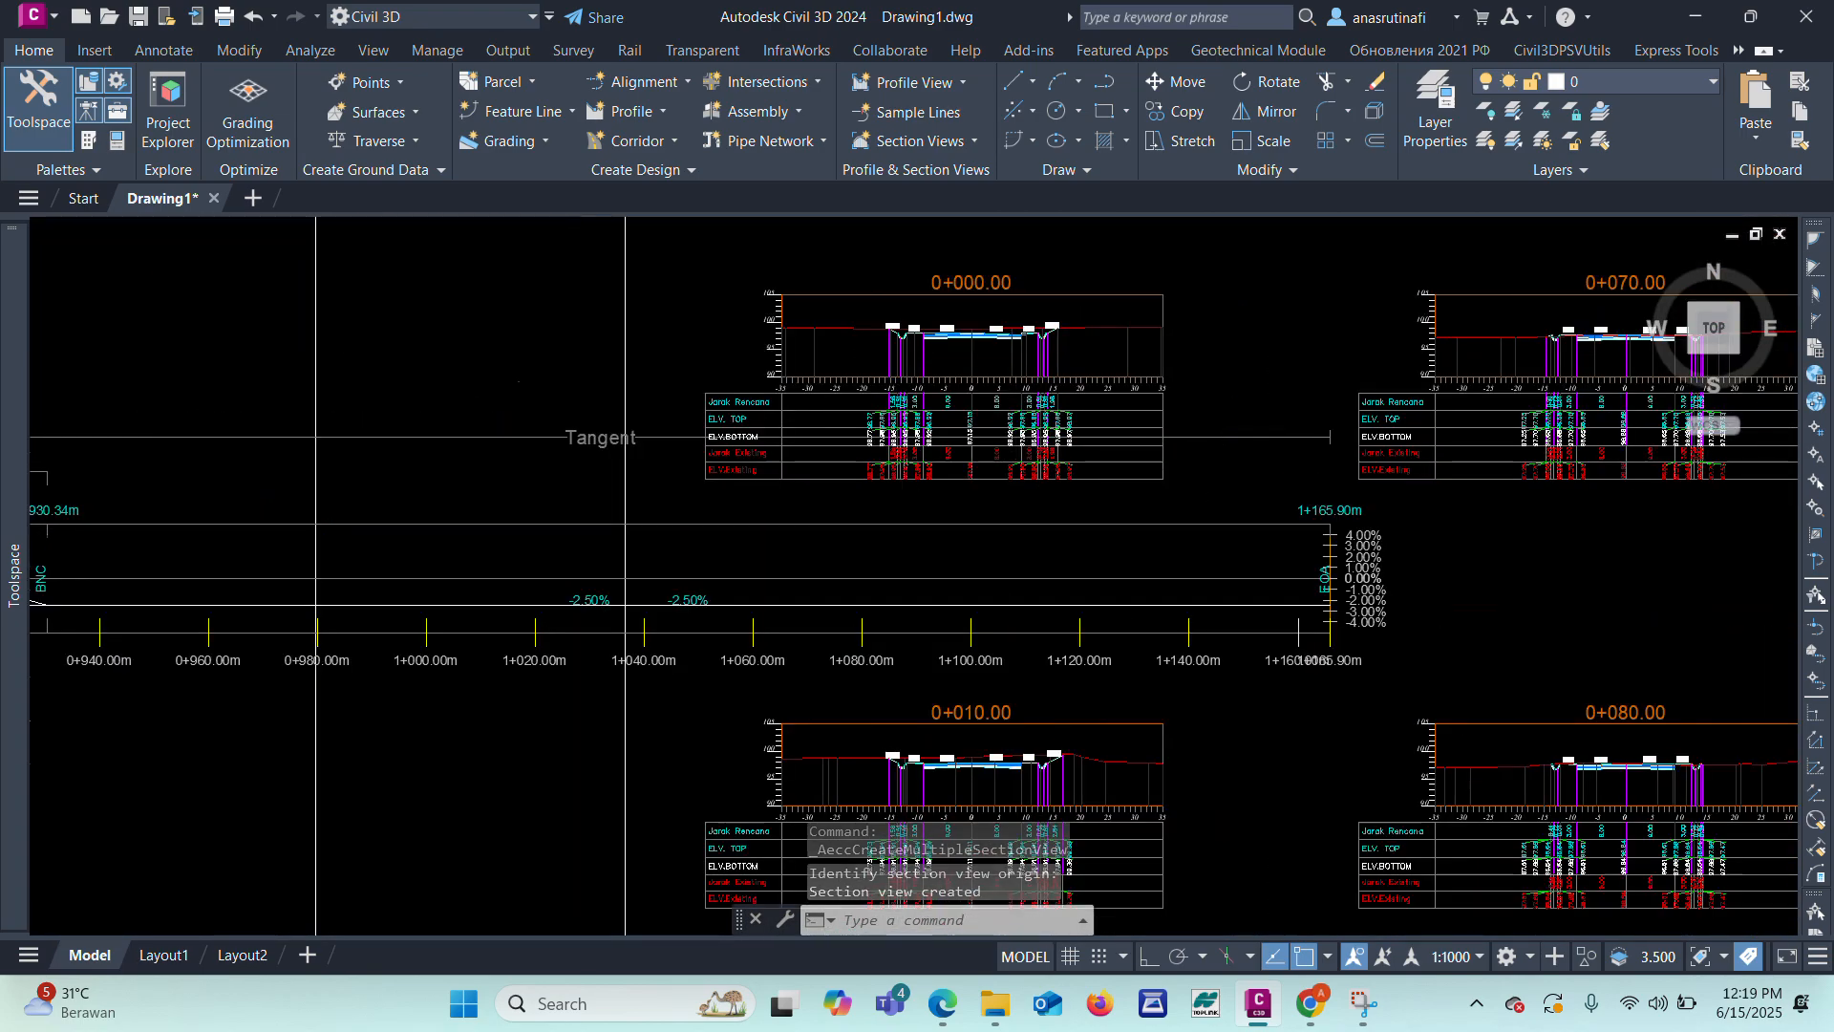
Step: Move the profile view and superelevation diagram together to the left, clear of the first sheet of section views
{"action": "scroll", "coordinate": [908, 435], "scroll_direction": "down", "scroll_amount": 8}
{"action": "scroll", "coordinate": [893, 435], "scroll_direction": "up", "scroll_amount": 2}
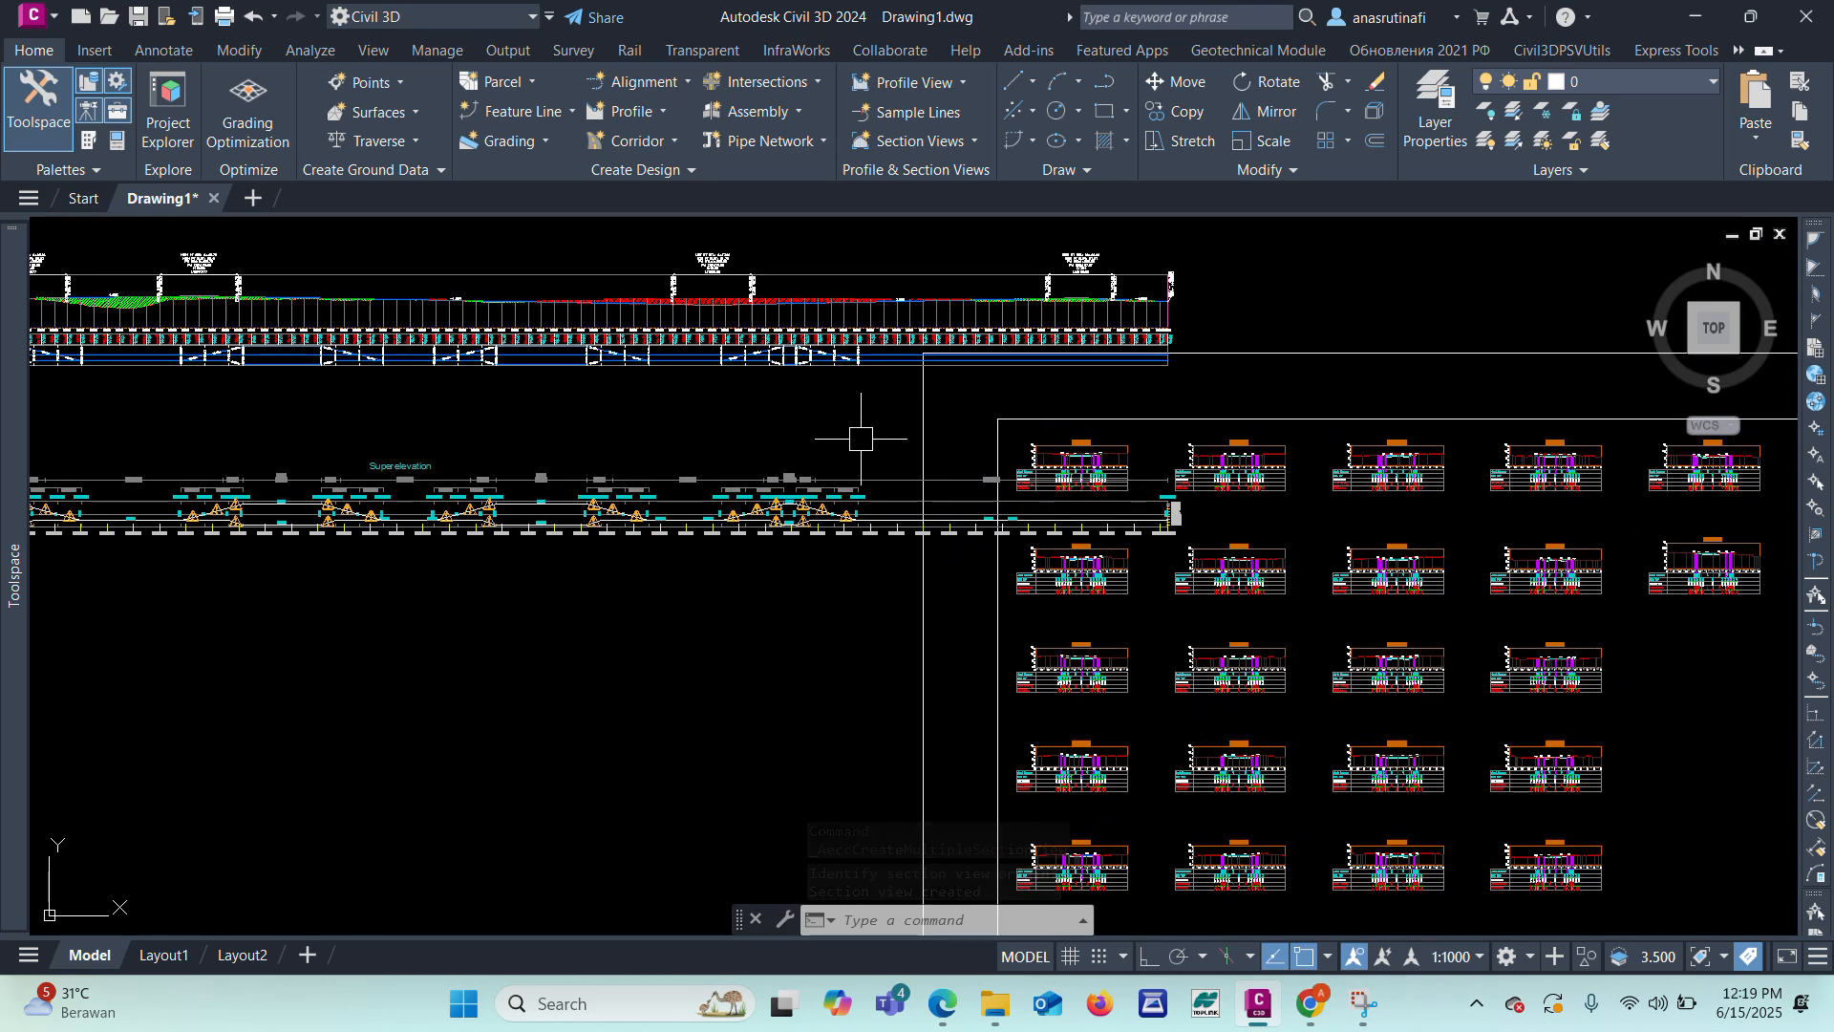
{"action": "left_click", "coordinate": [778, 435]}
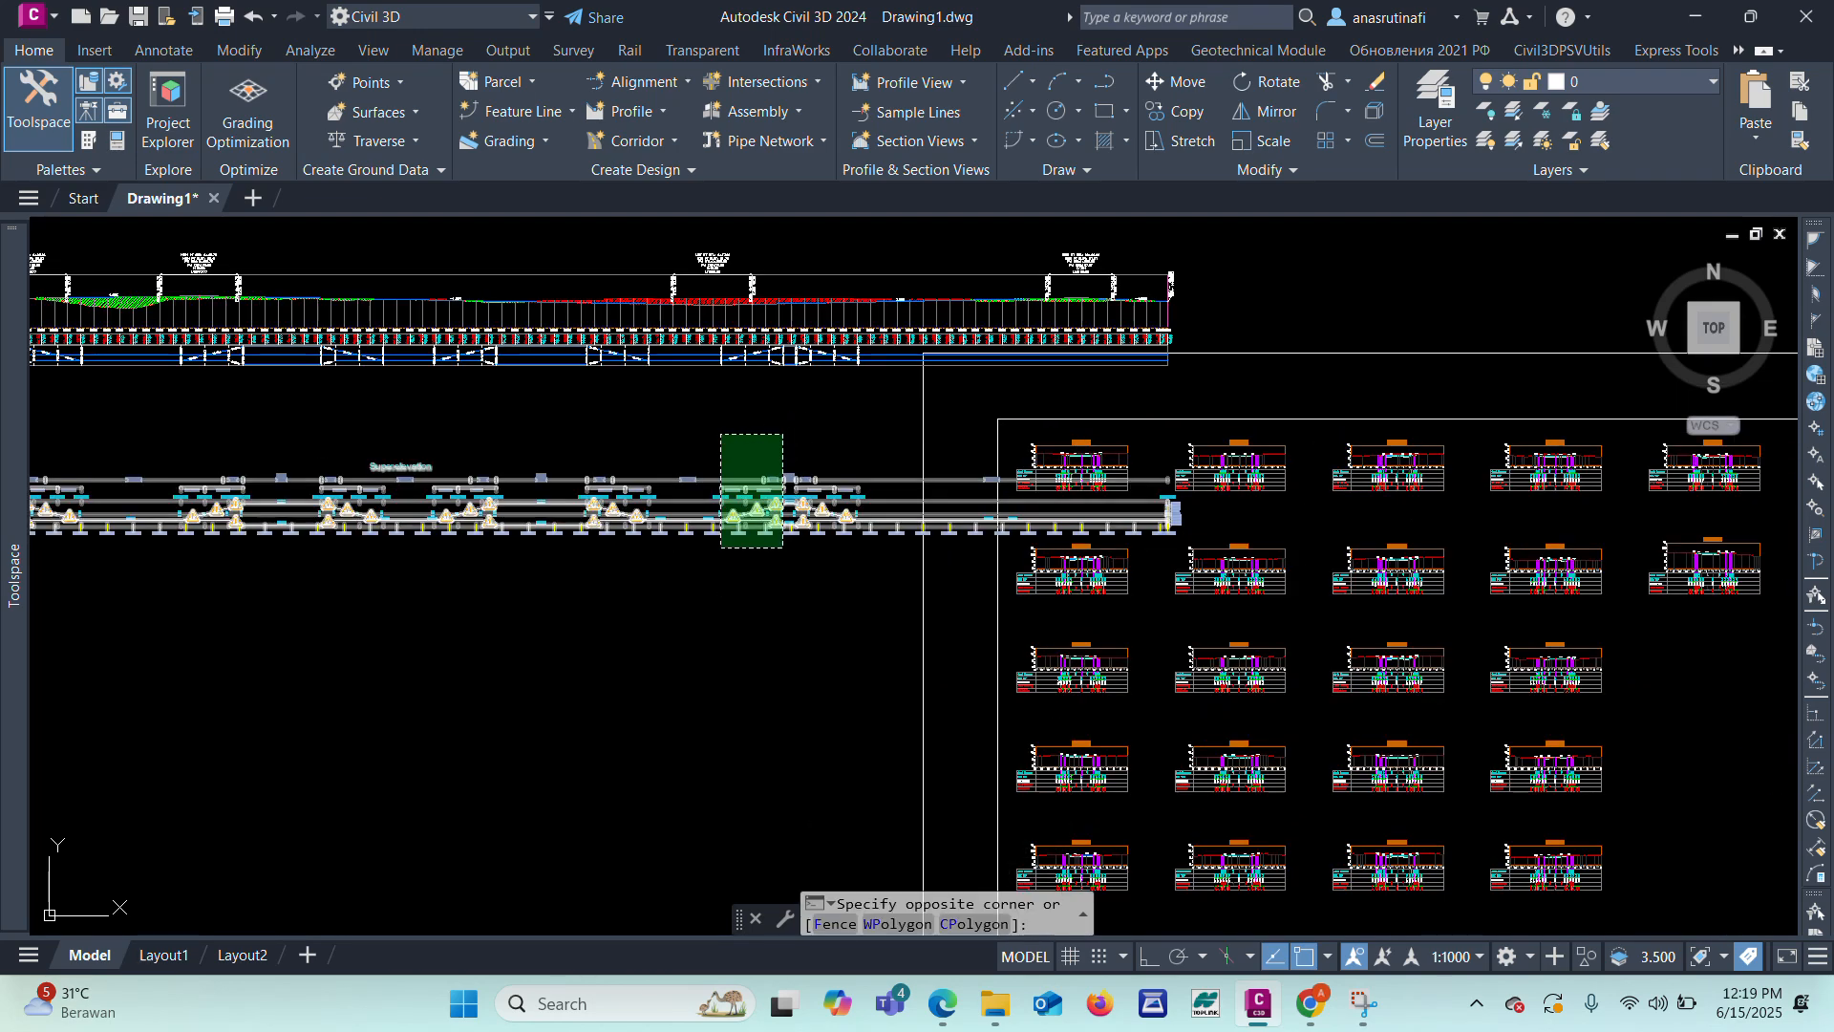
{"action": "left_click", "coordinate": [719, 532]}
{"action": "scroll", "coordinate": [745, 459], "scroll_direction": "down", "scroll_amount": 1}
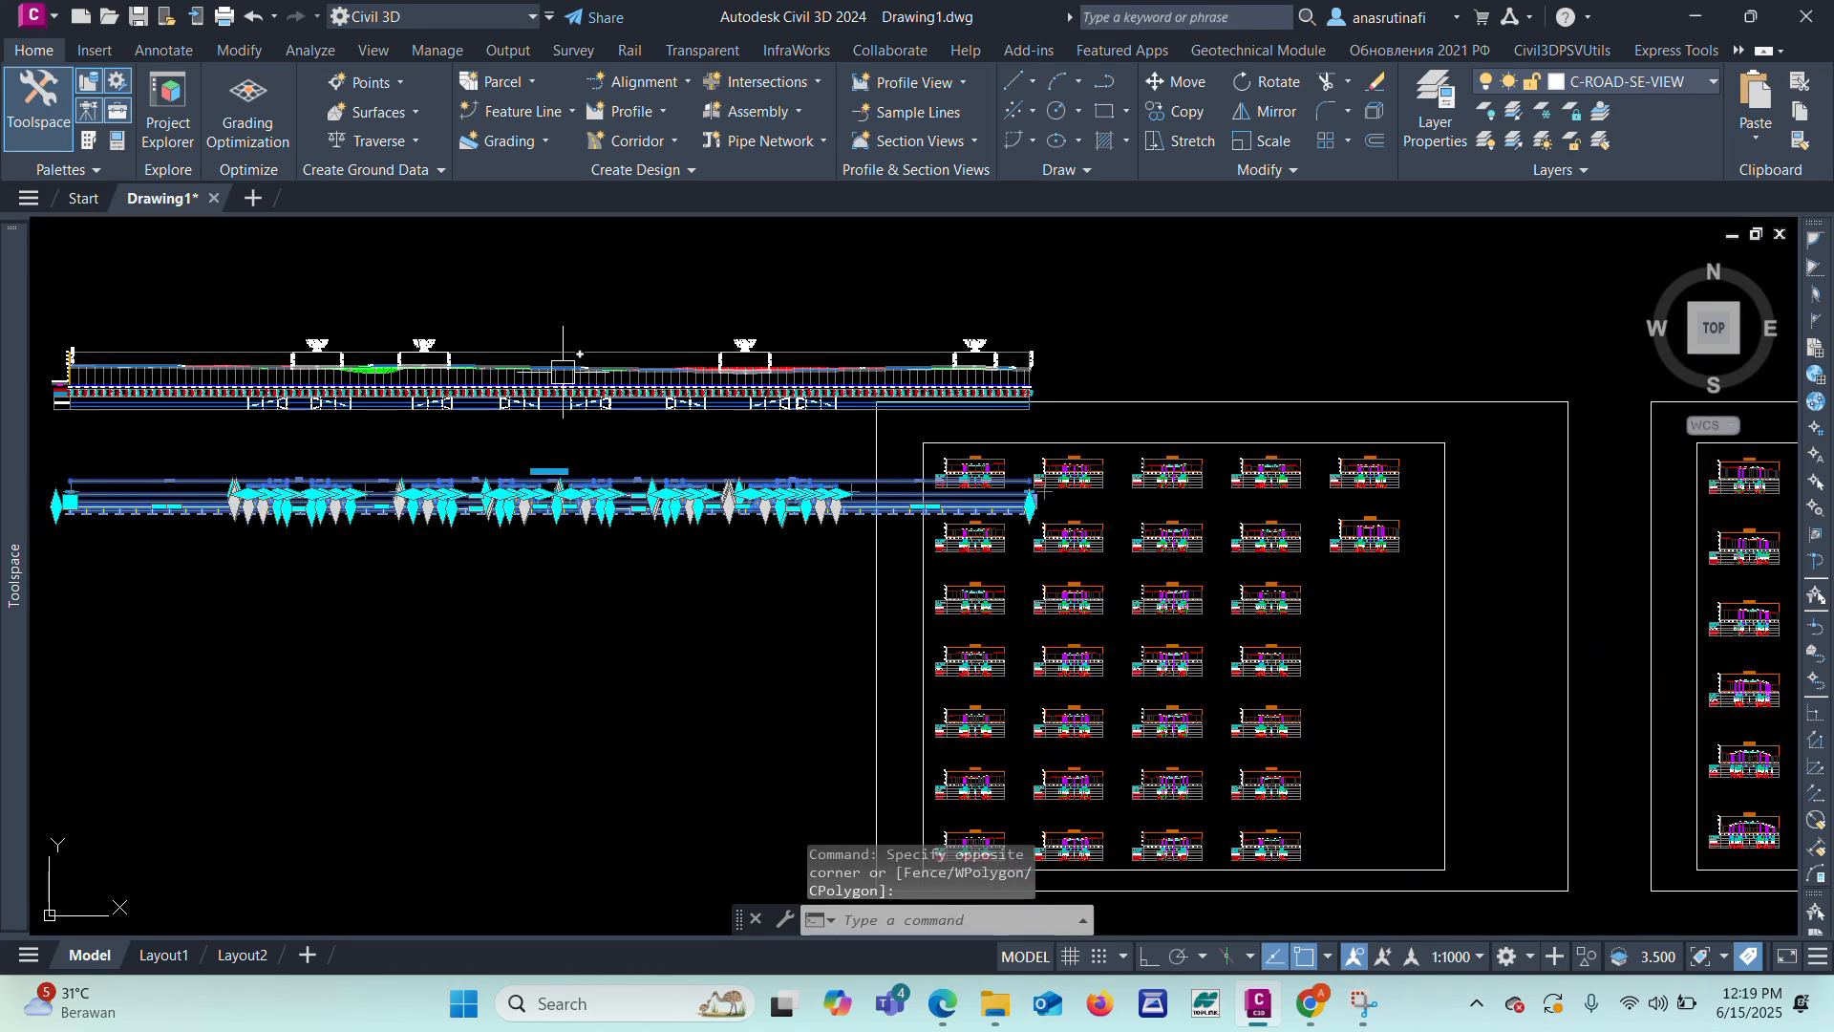
{"action": "scroll", "coordinate": [611, 344], "scroll_direction": "down", "scroll_amount": 2}
{"action": "left_click", "coordinate": [527, 291]}
{"action": "left_click", "coordinate": [459, 387]}
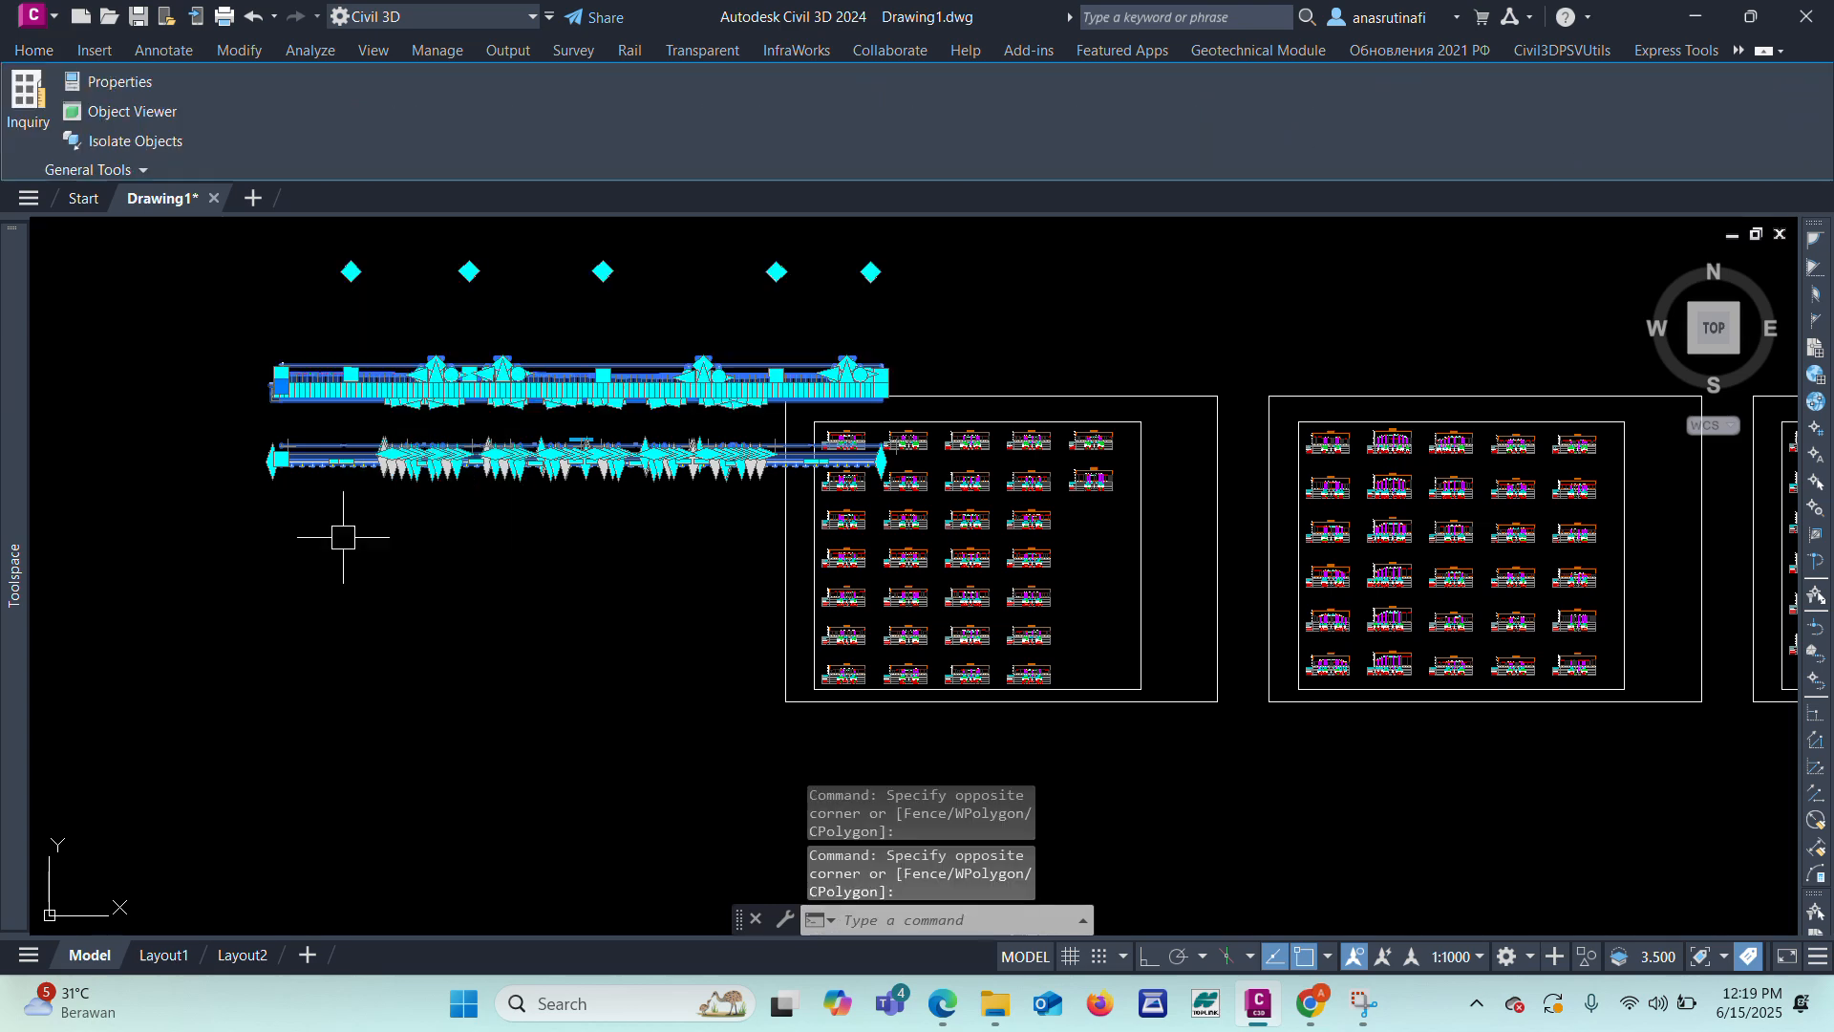
{"action": "type", "text": "M"}
{"action": "key", "text": "Return"}
{"action": "scroll", "coordinate": [533, 533], "scroll_direction": "down", "scroll_amount": 2}
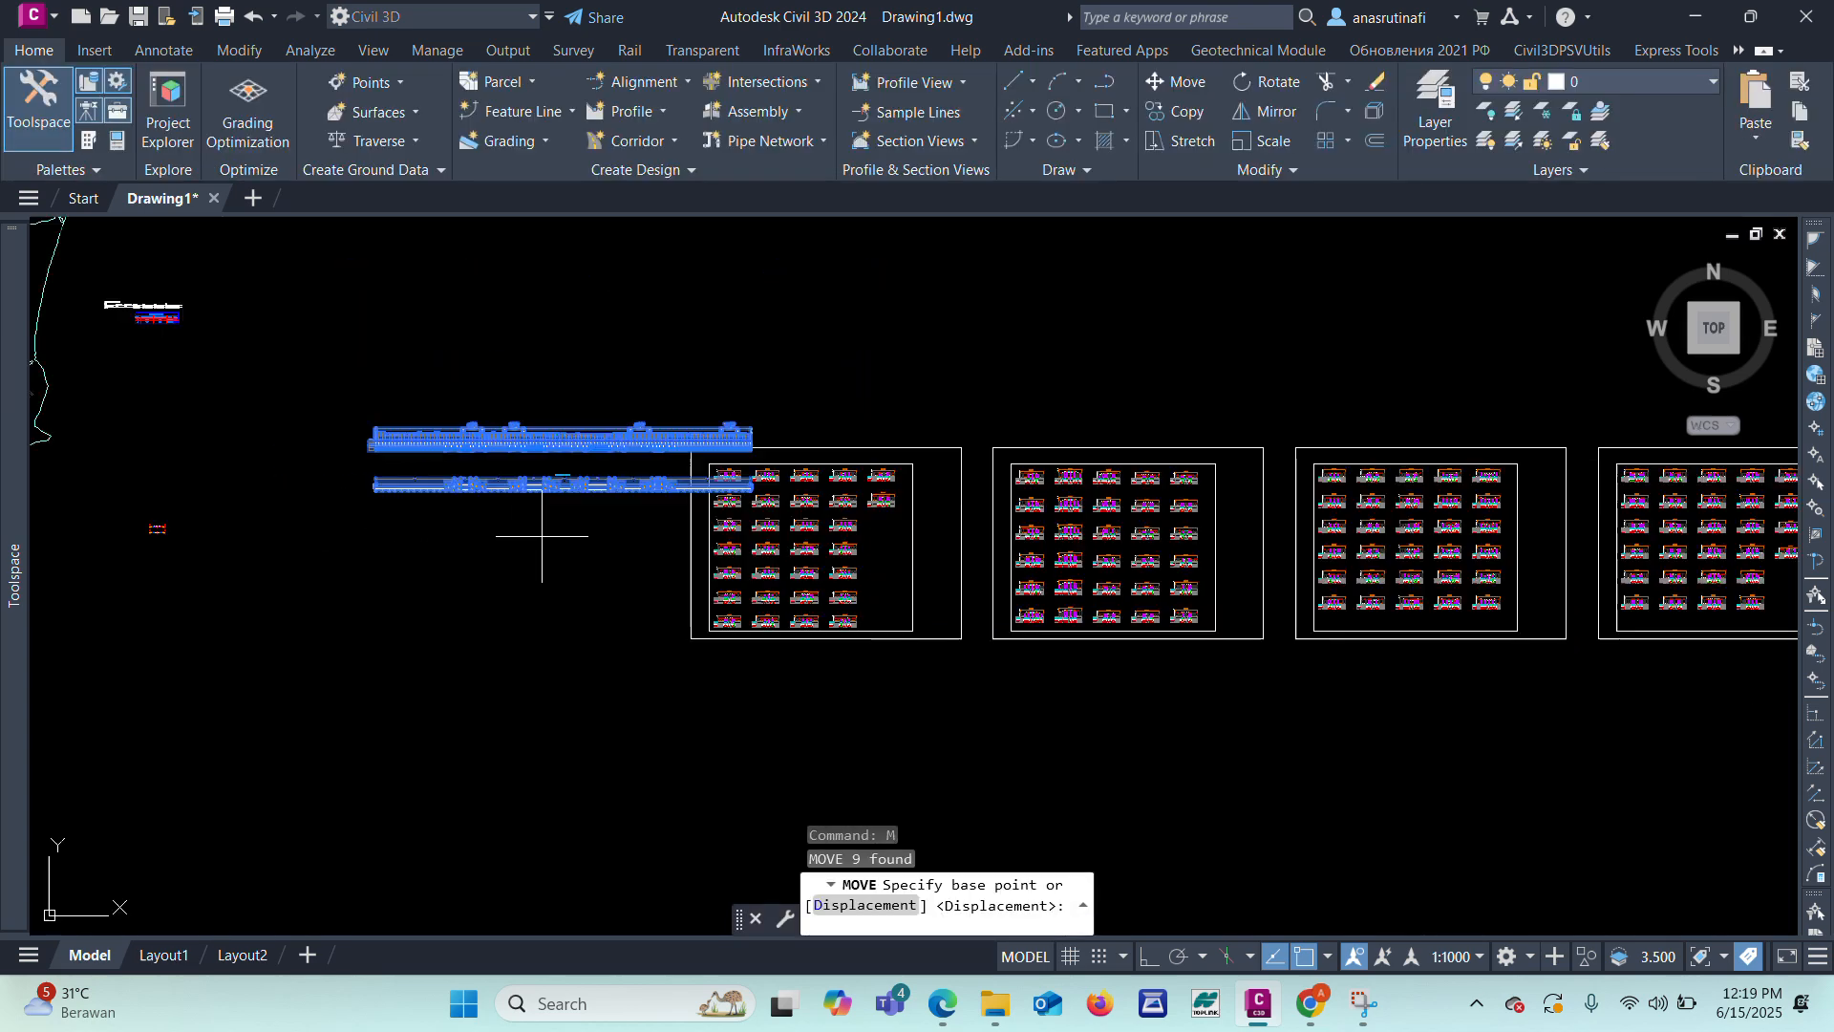
{"action": "left_click", "coordinate": [1070, 745]}
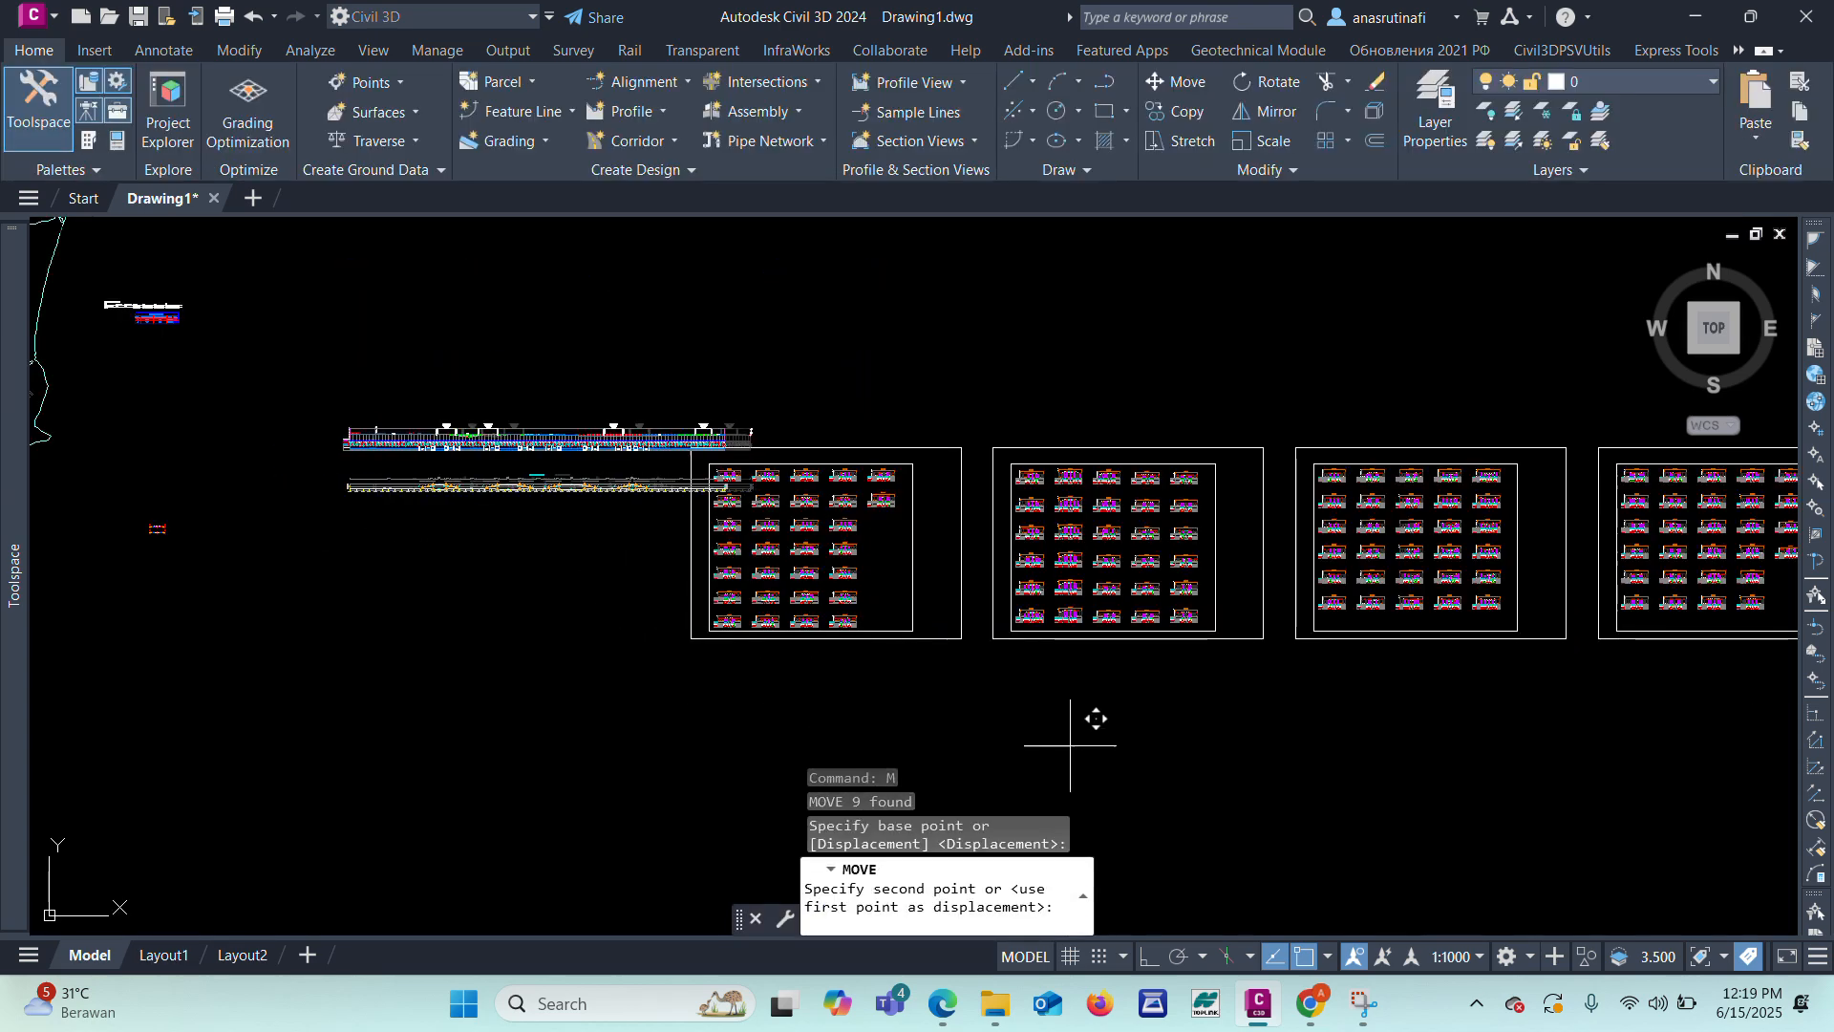
{"action": "left_click", "coordinate": [966, 741]}
Step: Examine the section view sheets and the elevation and distance values in the data bands at several stations
{"action": "scroll", "coordinate": [860, 478], "scroll_direction": "up", "scroll_amount": 6}
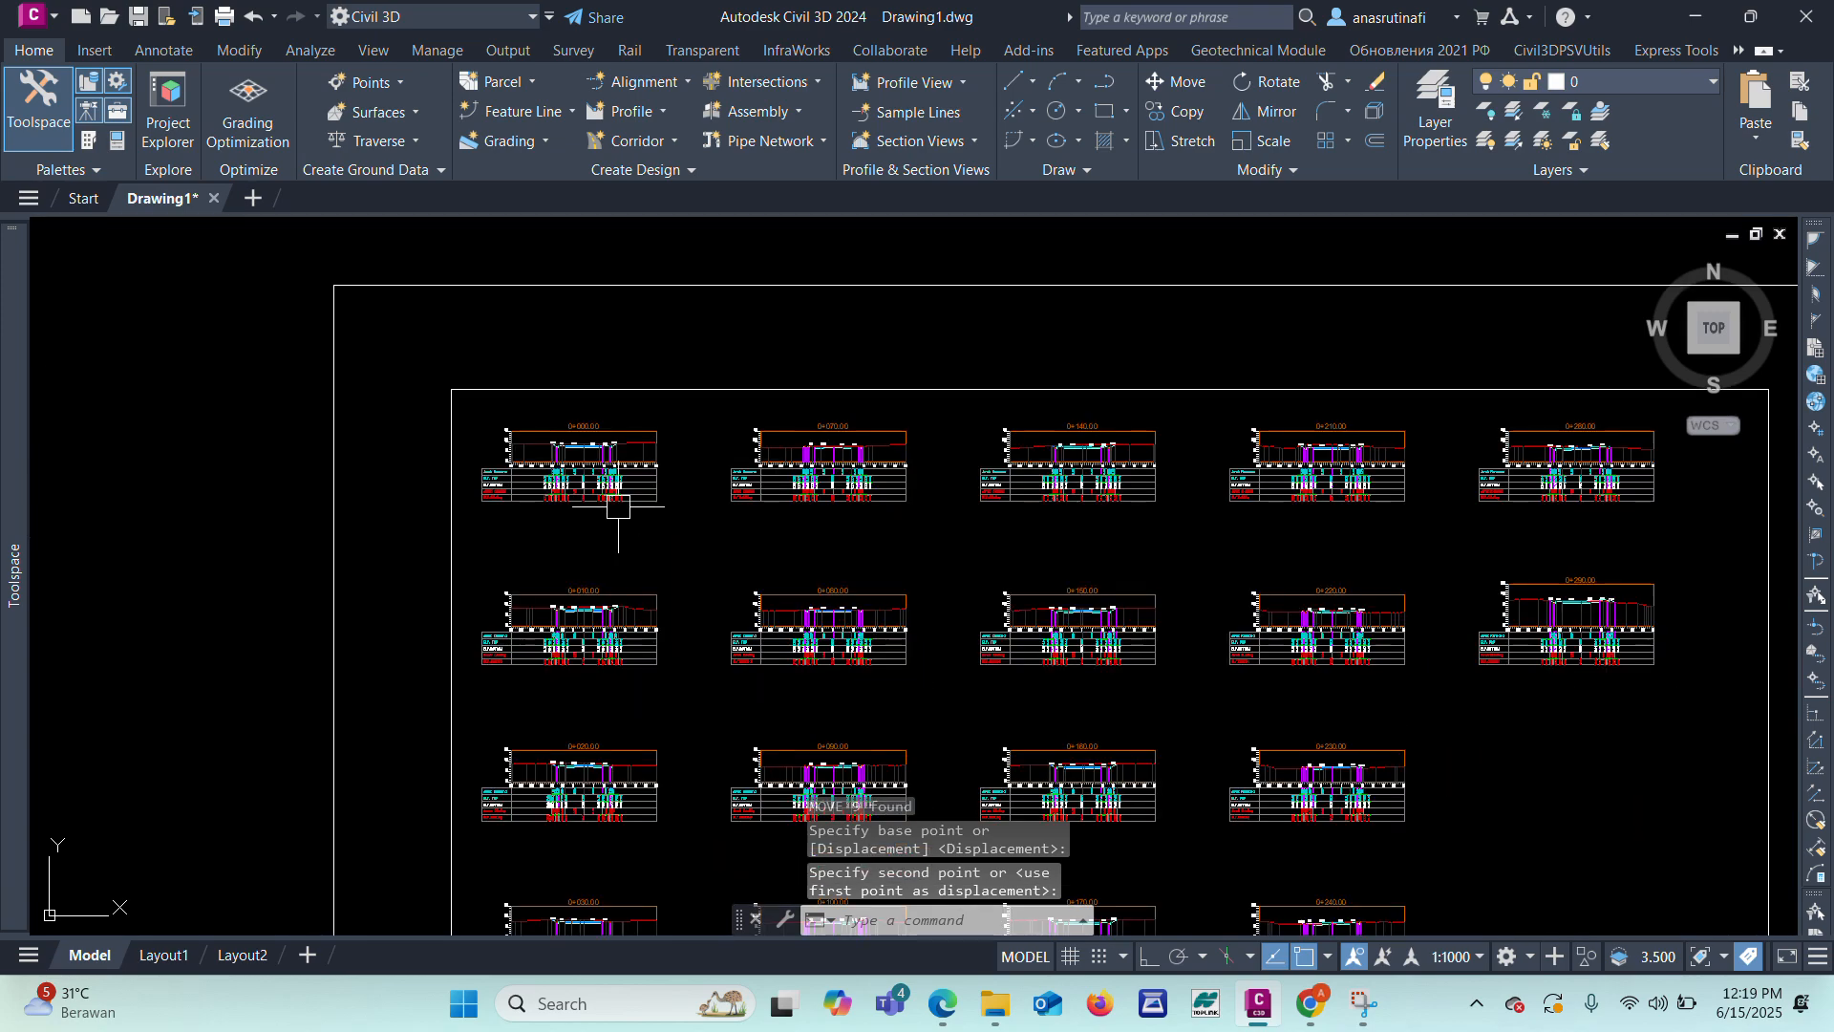
{"action": "scroll", "coordinate": [737, 466], "scroll_direction": "down", "scroll_amount": 3}
{"action": "scroll", "coordinate": [737, 466], "scroll_direction": "down", "scroll_amount": 3}
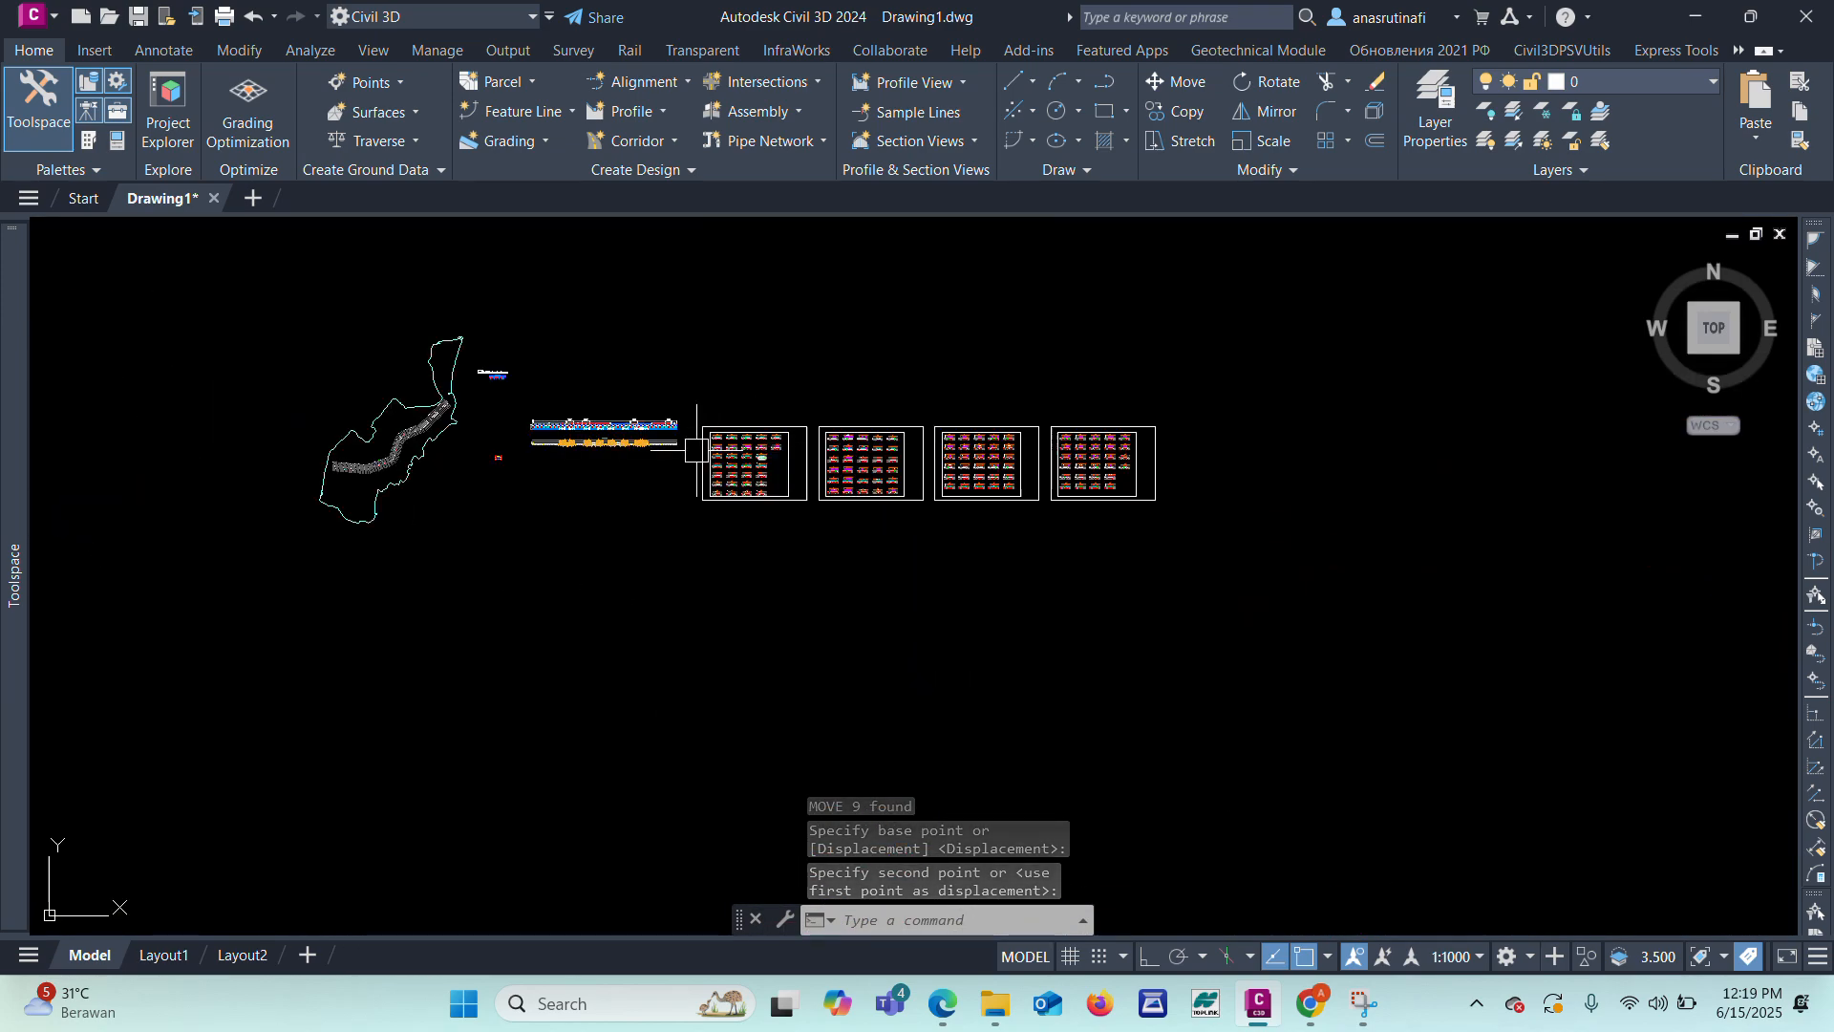
{"action": "scroll", "coordinate": [651, 440], "scroll_direction": "up", "scroll_amount": 3}
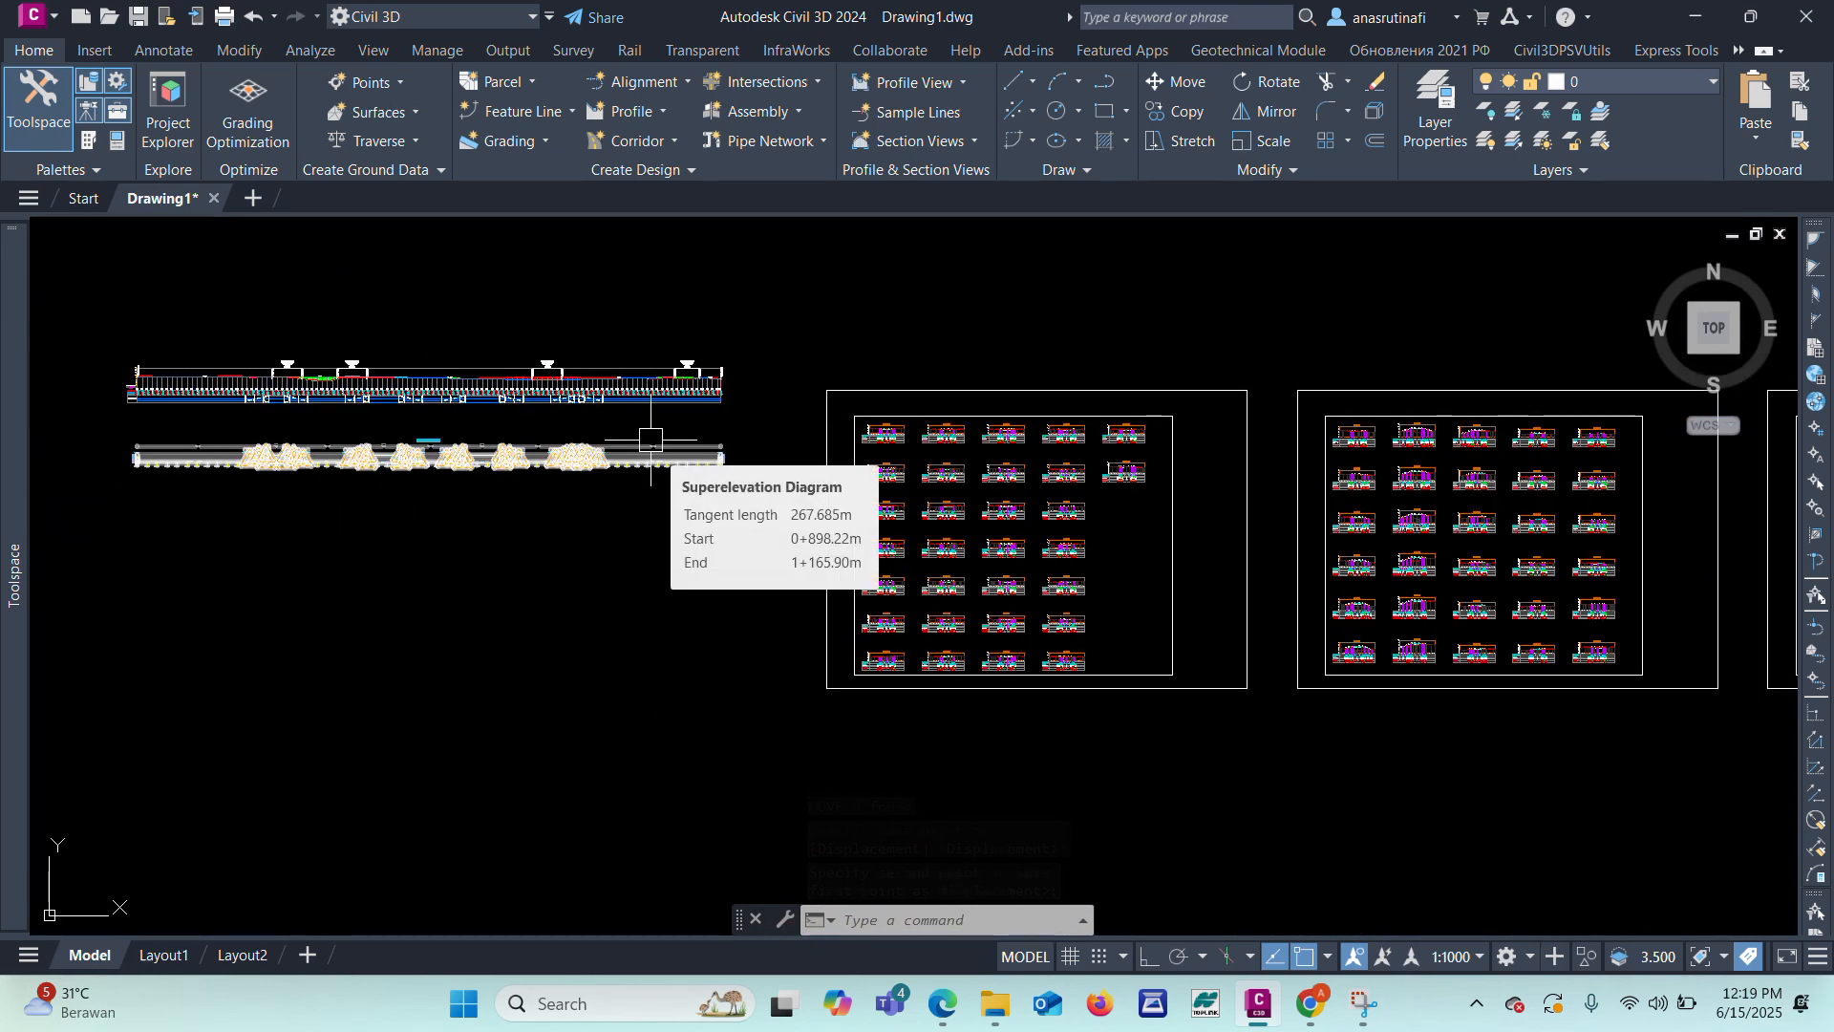
{"action": "scroll", "coordinate": [888, 435], "scroll_direction": "up", "scroll_amount": 10}
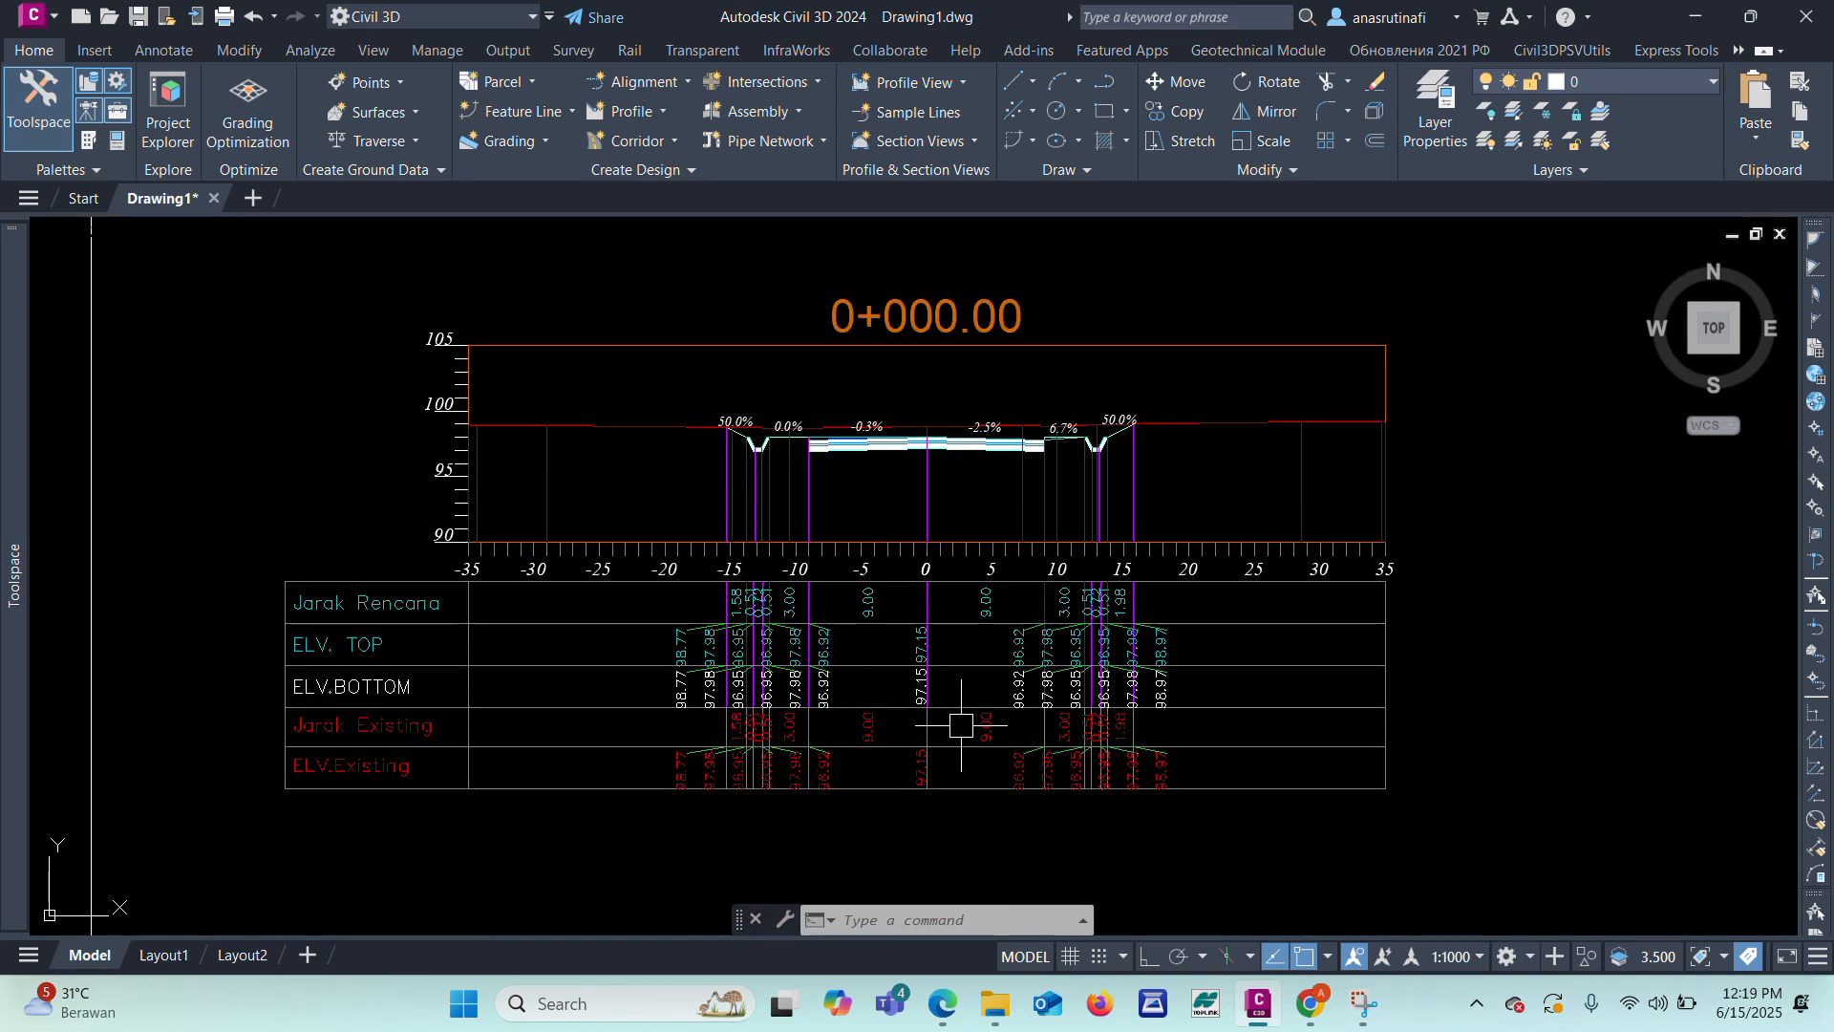
{"action": "scroll", "coordinate": [747, 649], "scroll_direction": "up", "scroll_amount": 2}
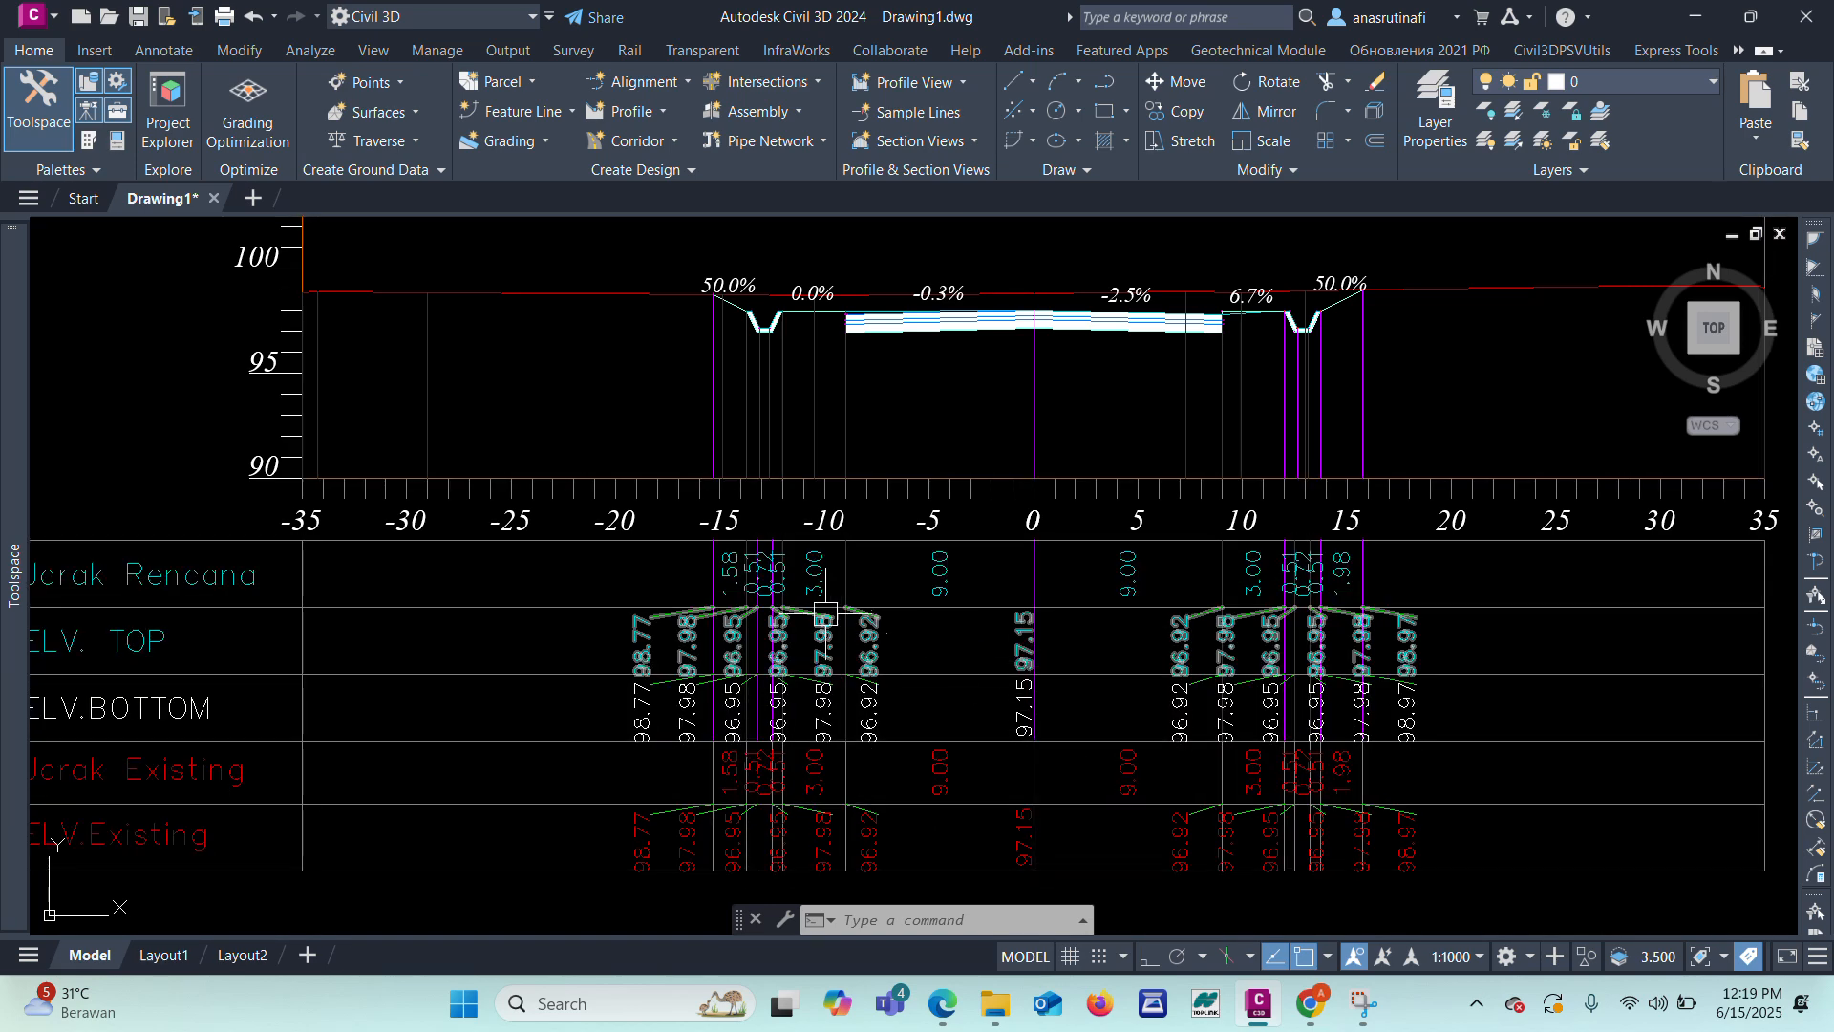
{"action": "scroll", "coordinate": [834, 606], "scroll_direction": "down", "scroll_amount": 3}
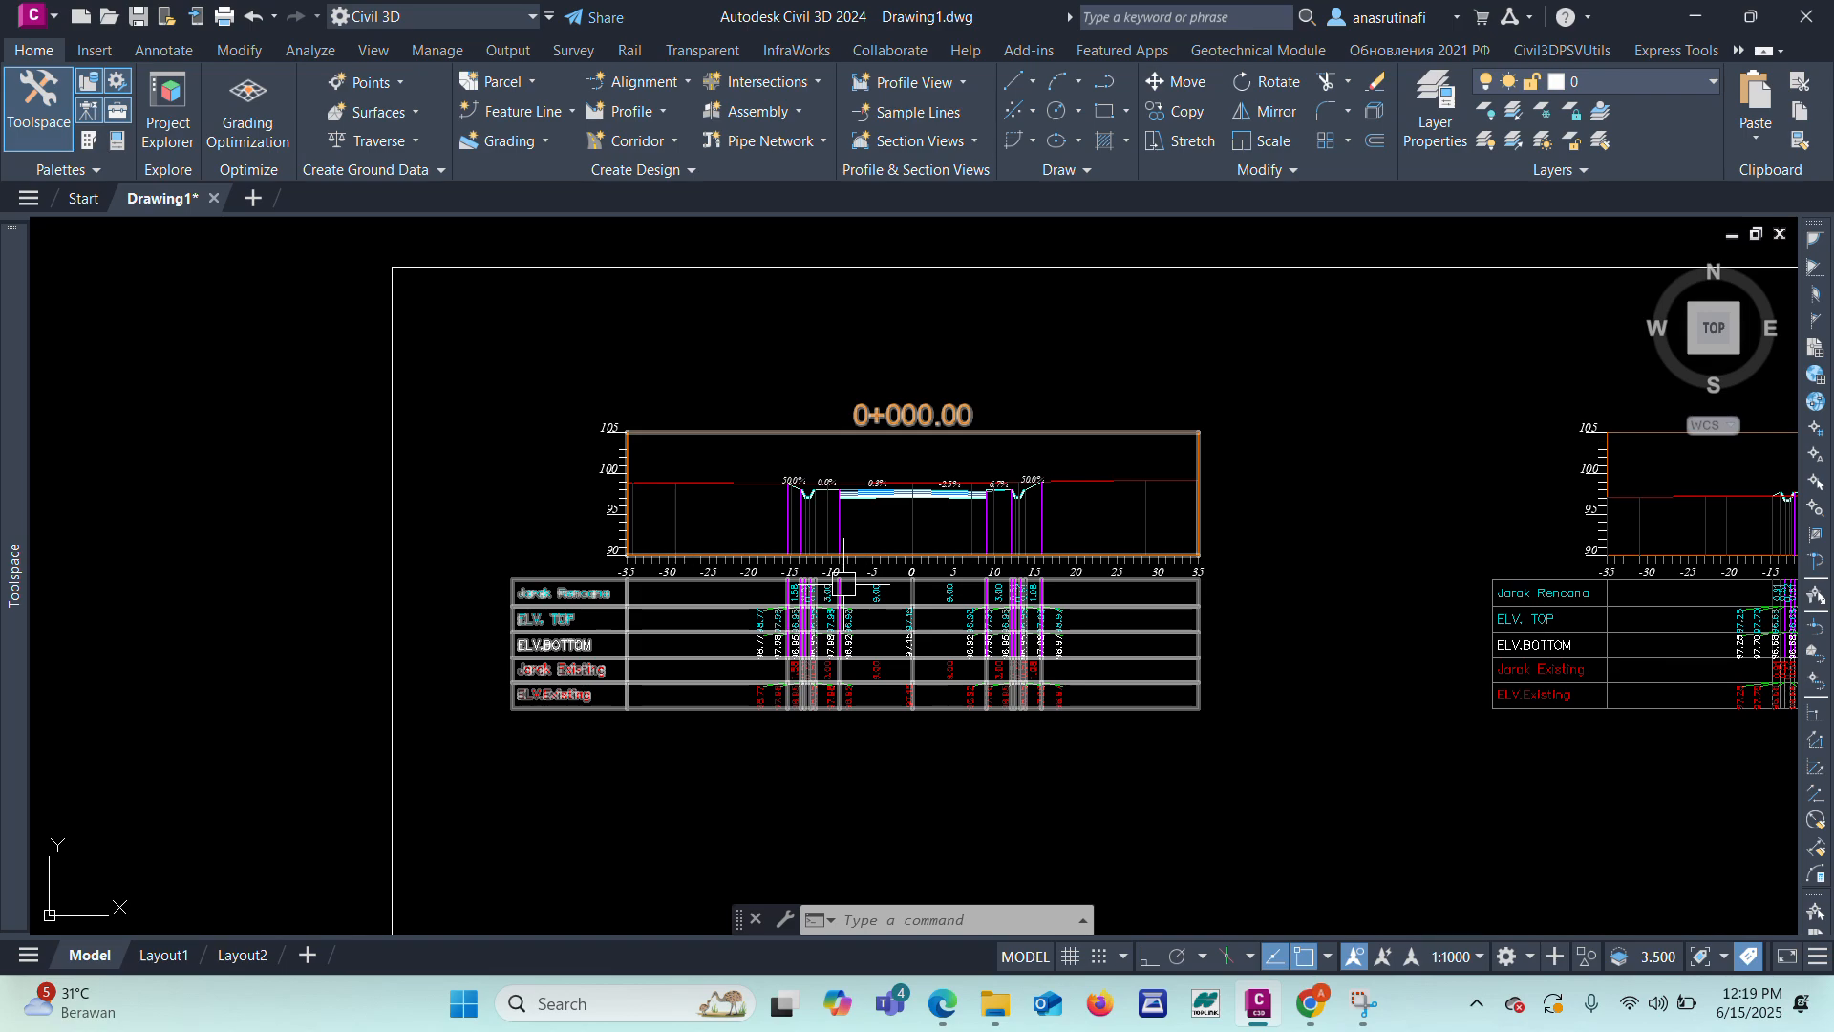
{"action": "scroll", "coordinate": [1073, 519], "scroll_direction": "down", "scroll_amount": 5}
{"action": "scroll", "coordinate": [1487, 582], "scroll_direction": "down", "scroll_amount": 3}
{"action": "scroll", "coordinate": [1192, 530], "scroll_direction": "up", "scroll_amount": 4}
{"action": "scroll", "coordinate": [1192, 530], "scroll_direction": "up", "scroll_amount": 3}
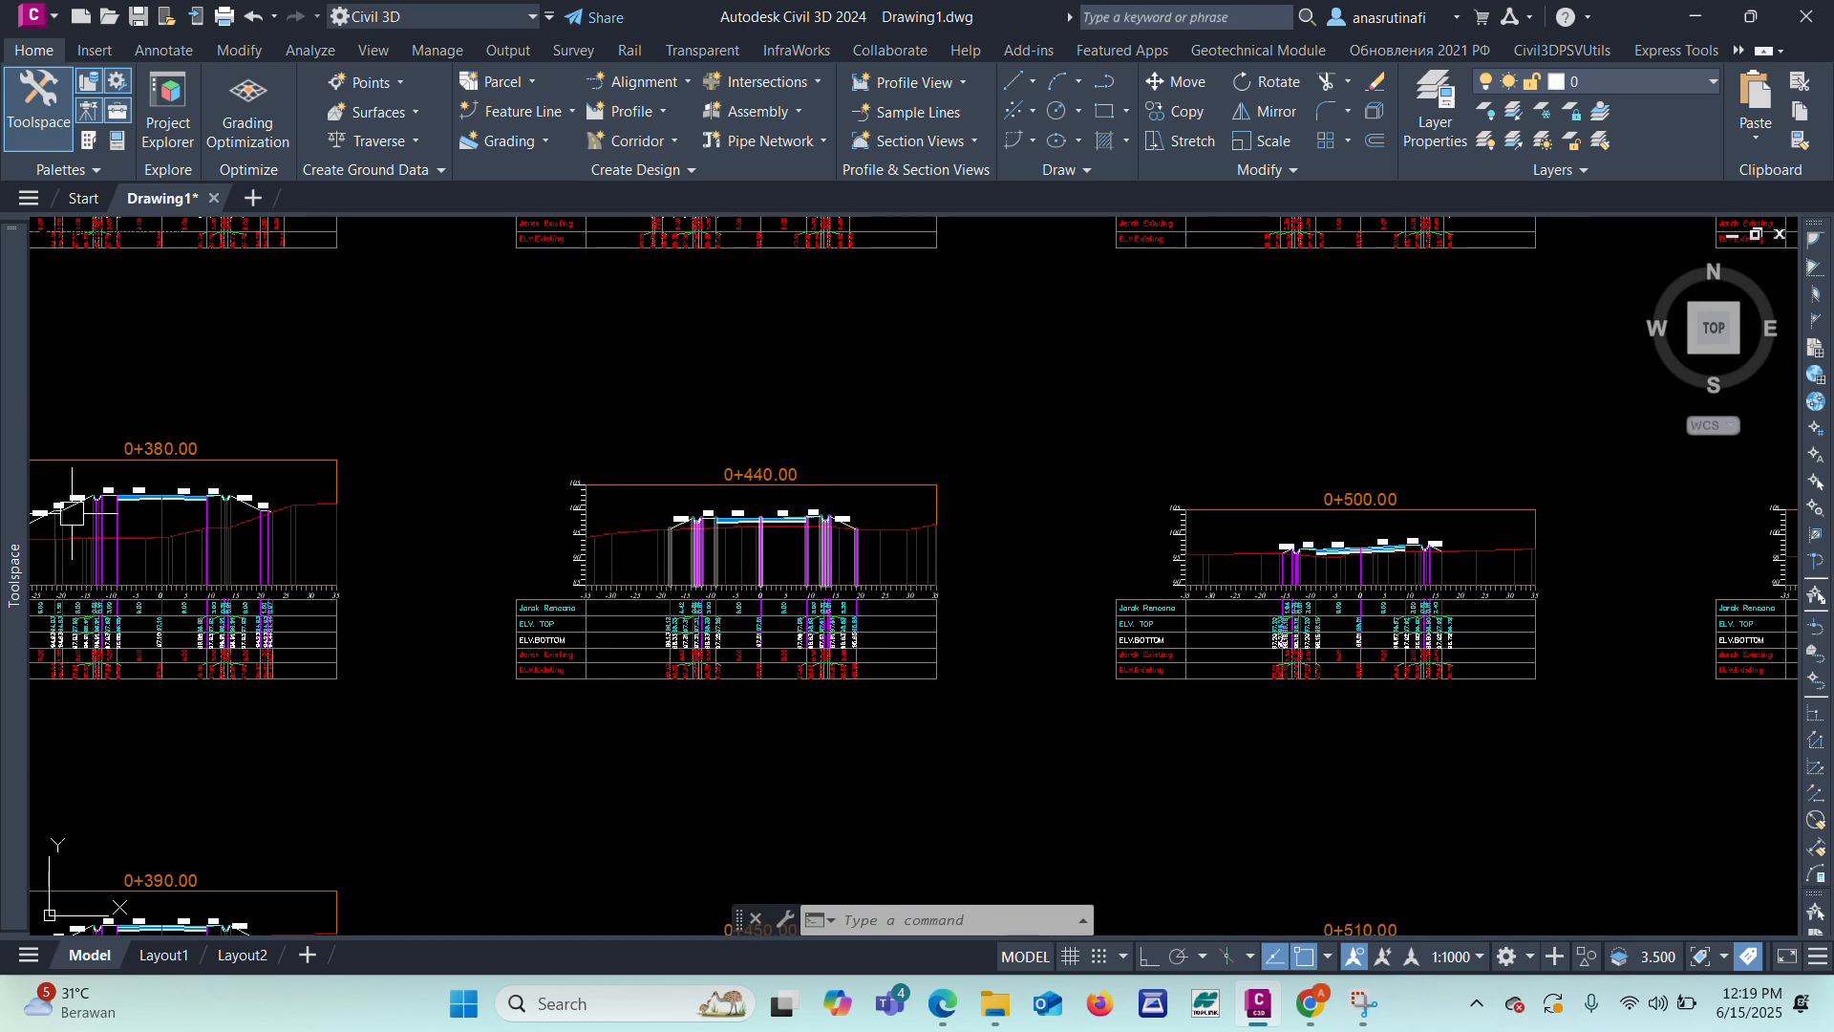
{"action": "scroll", "coordinate": [704, 598], "scroll_direction": "up", "scroll_amount": 4}
{"action": "scroll", "coordinate": [430, 605], "scroll_direction": "up", "scroll_amount": 4}
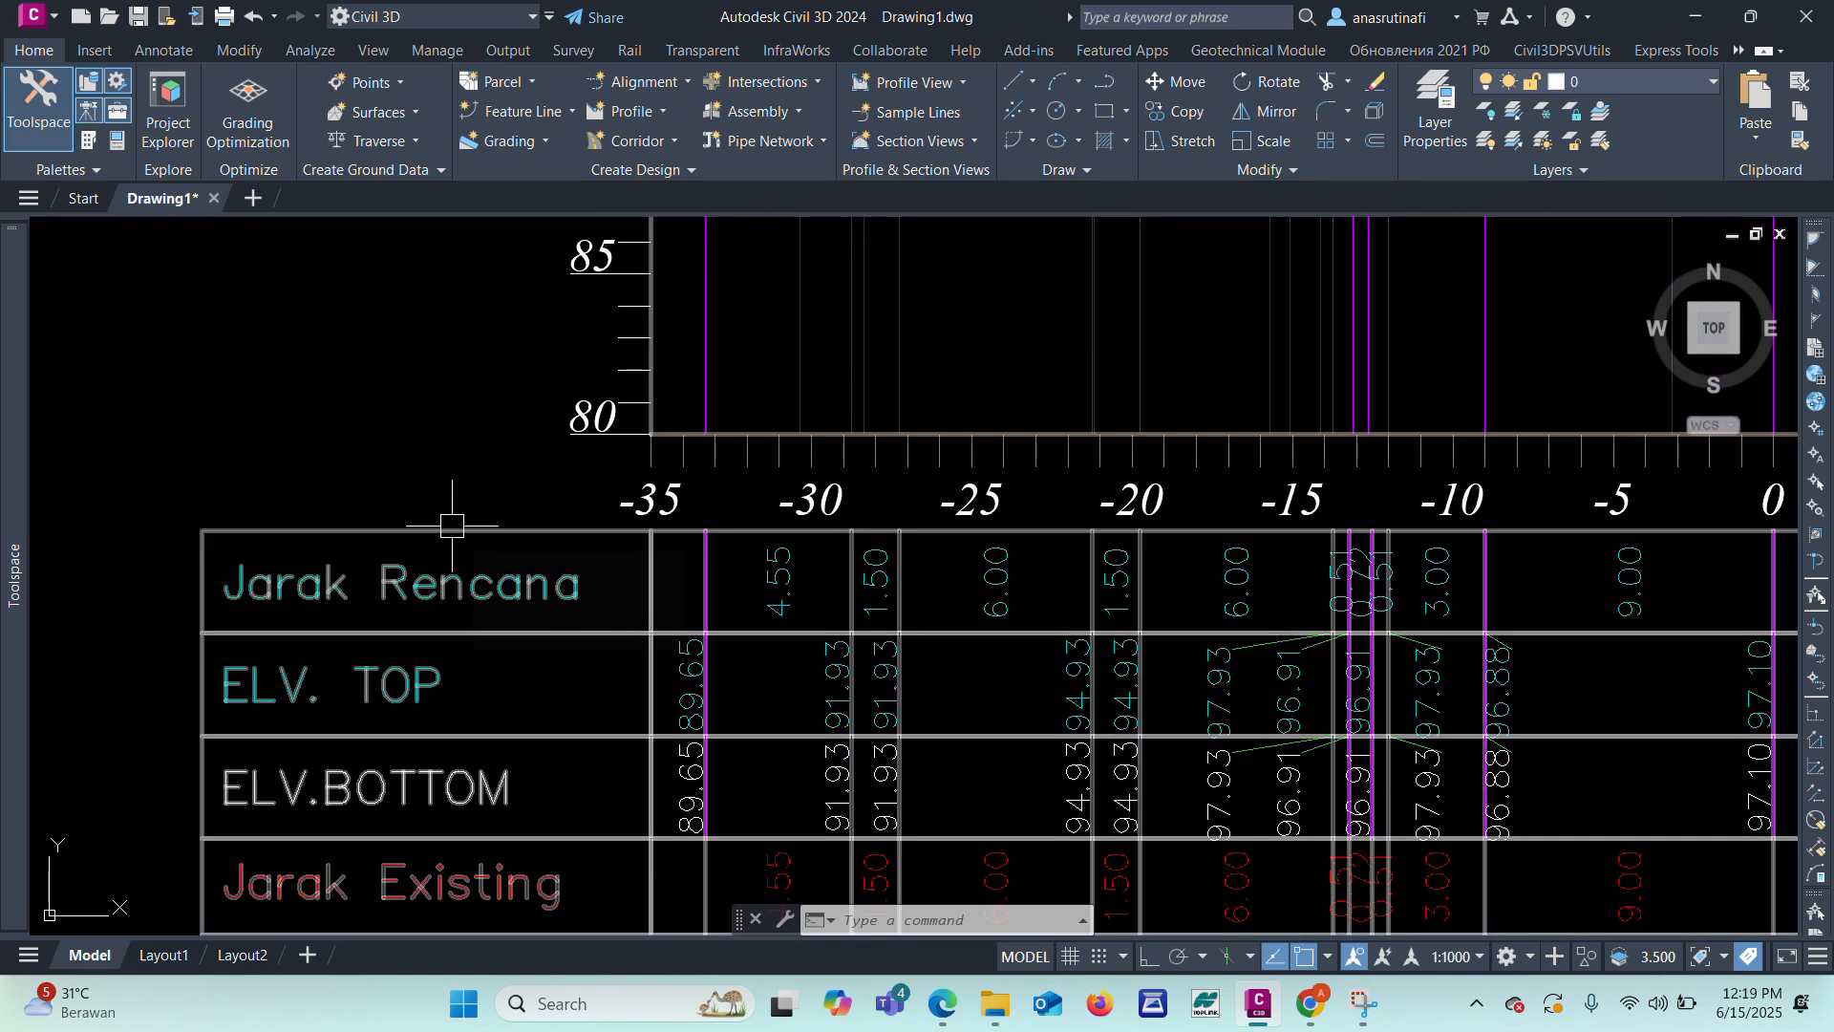
{"action": "scroll", "coordinate": [452, 525], "scroll_direction": "down", "scroll_amount": 2}
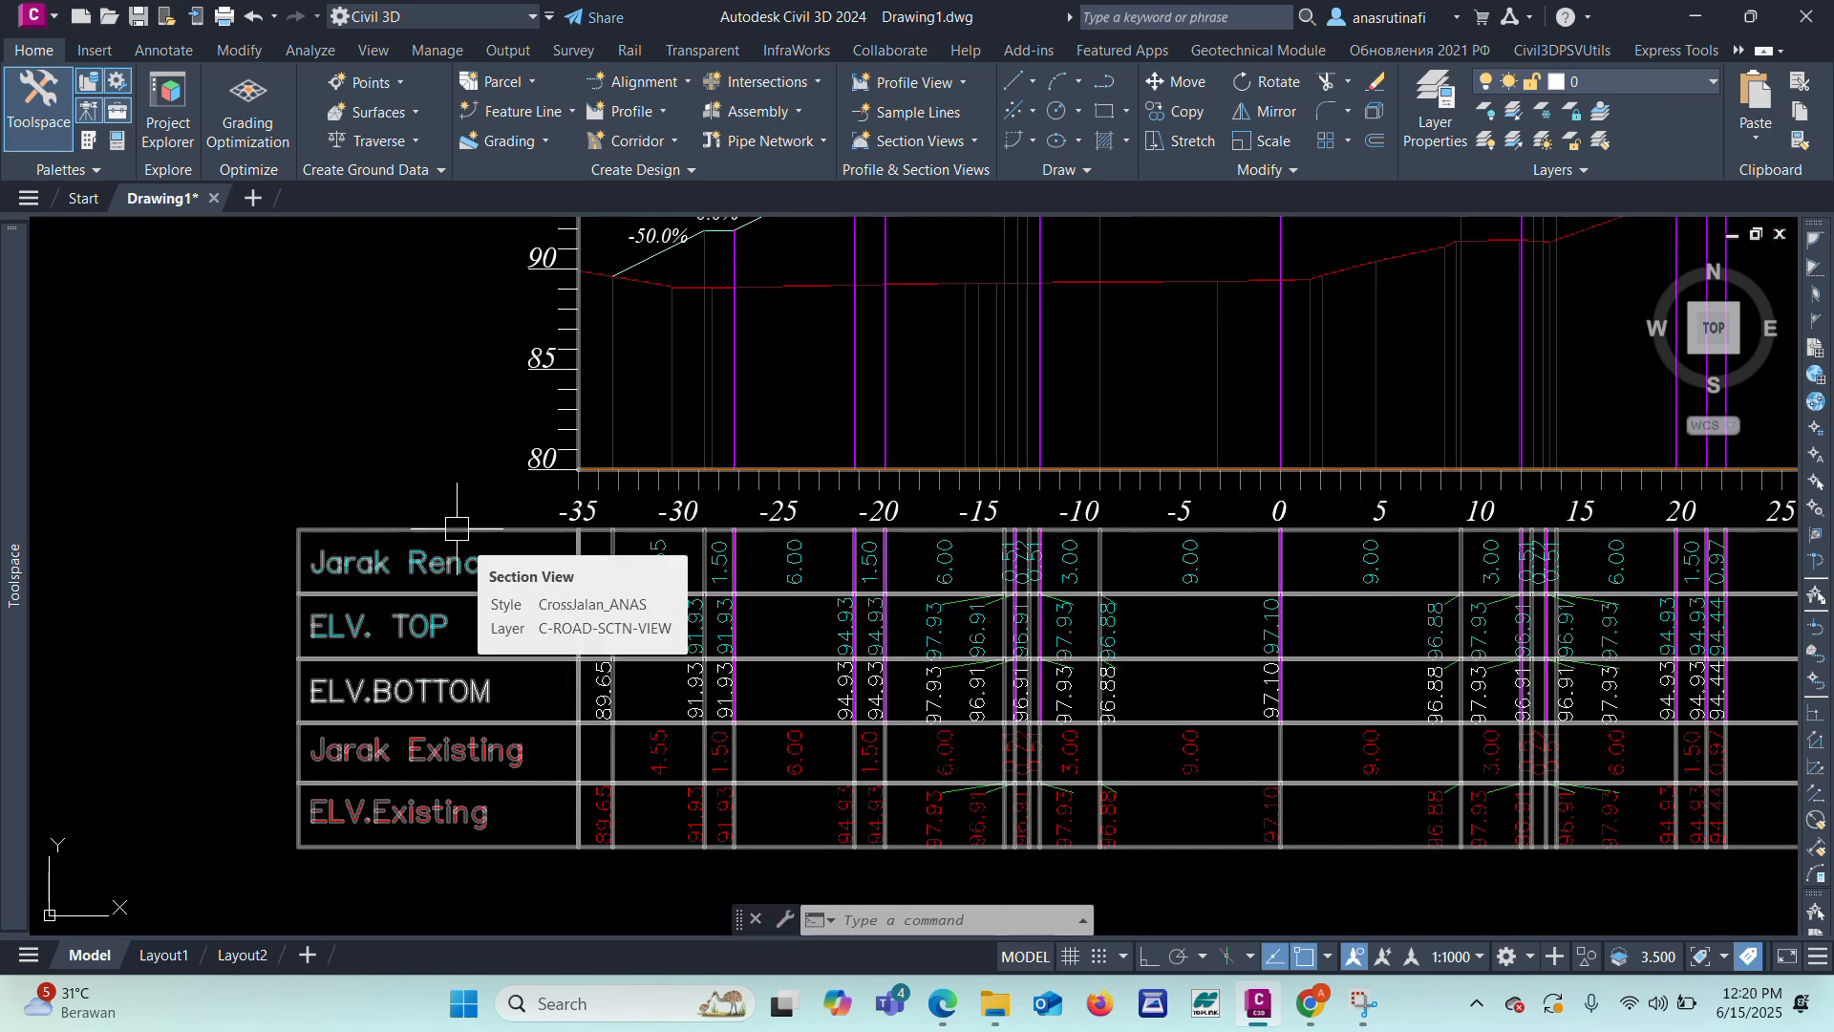
Step: Open the section view group's band settings and set Surface1 and Surface2 of the Jarak Rencana band to JALAN 1 (1) JALAN 1 TOP
{"action": "left_click", "coordinate": [457, 527]}
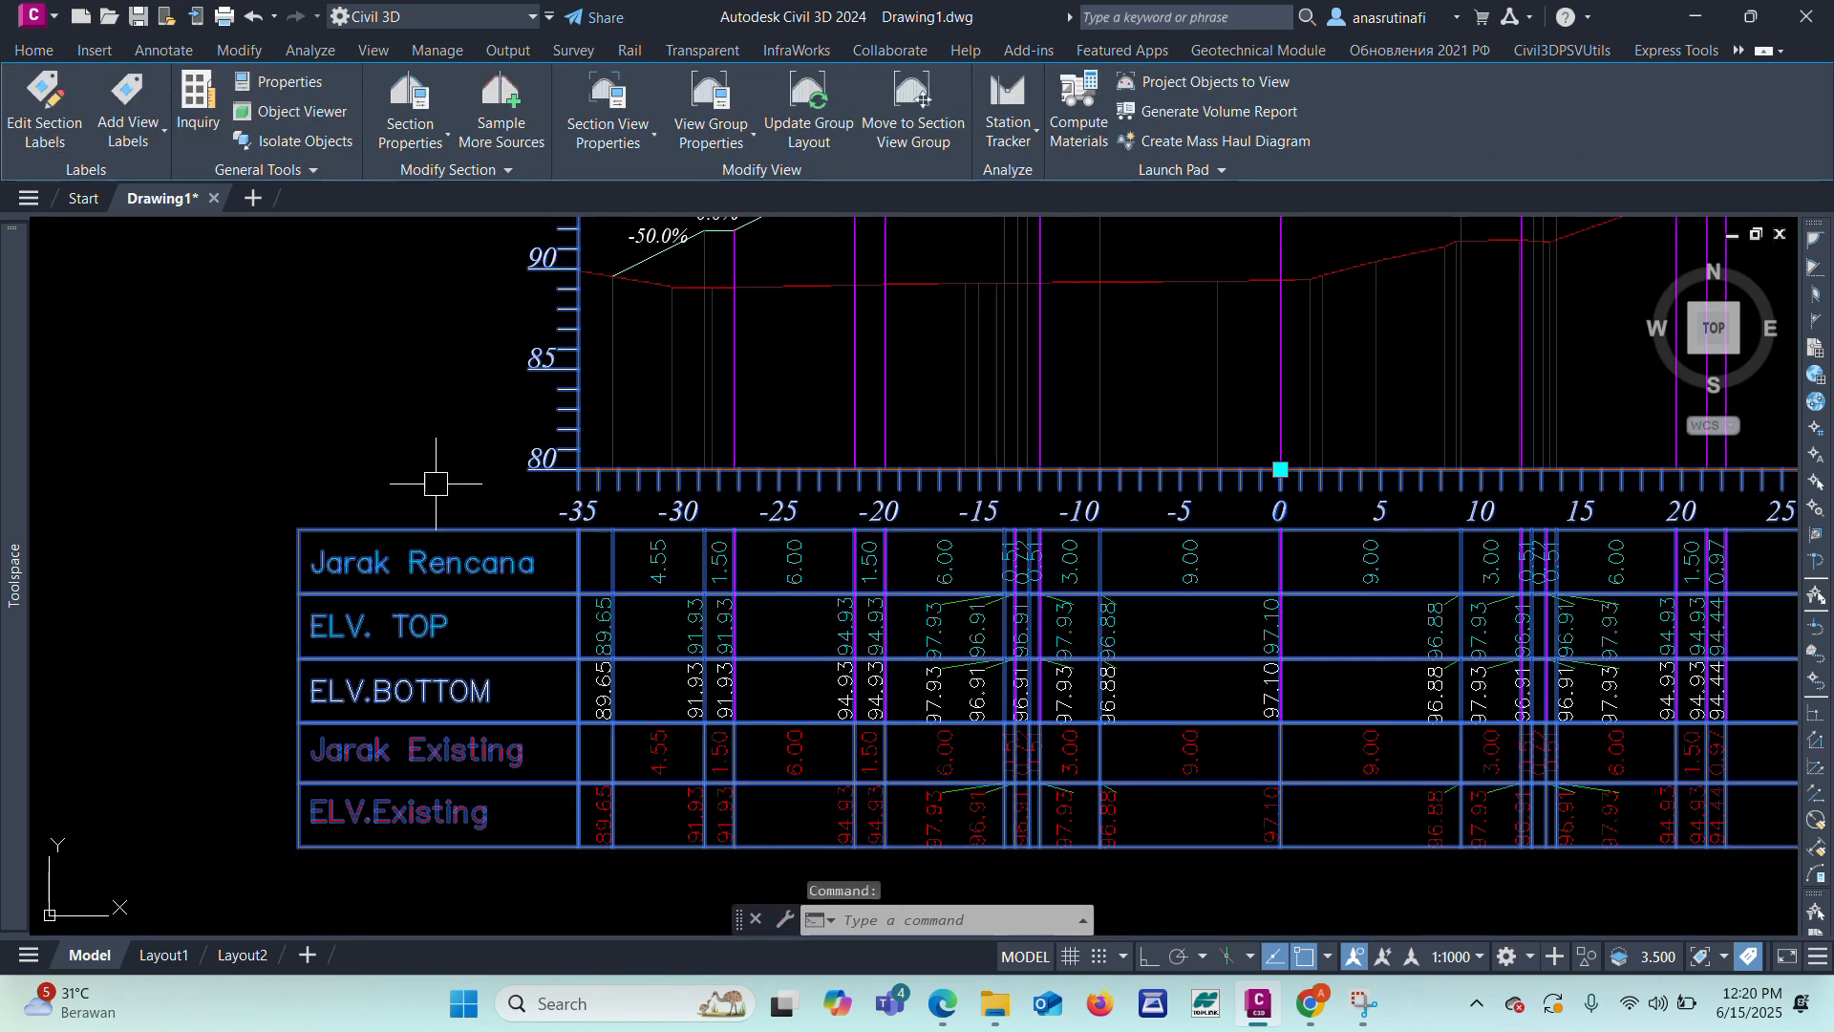
{"action": "right_click", "coordinate": [407, 418]}
{"action": "left_click", "coordinate": [516, 731]}
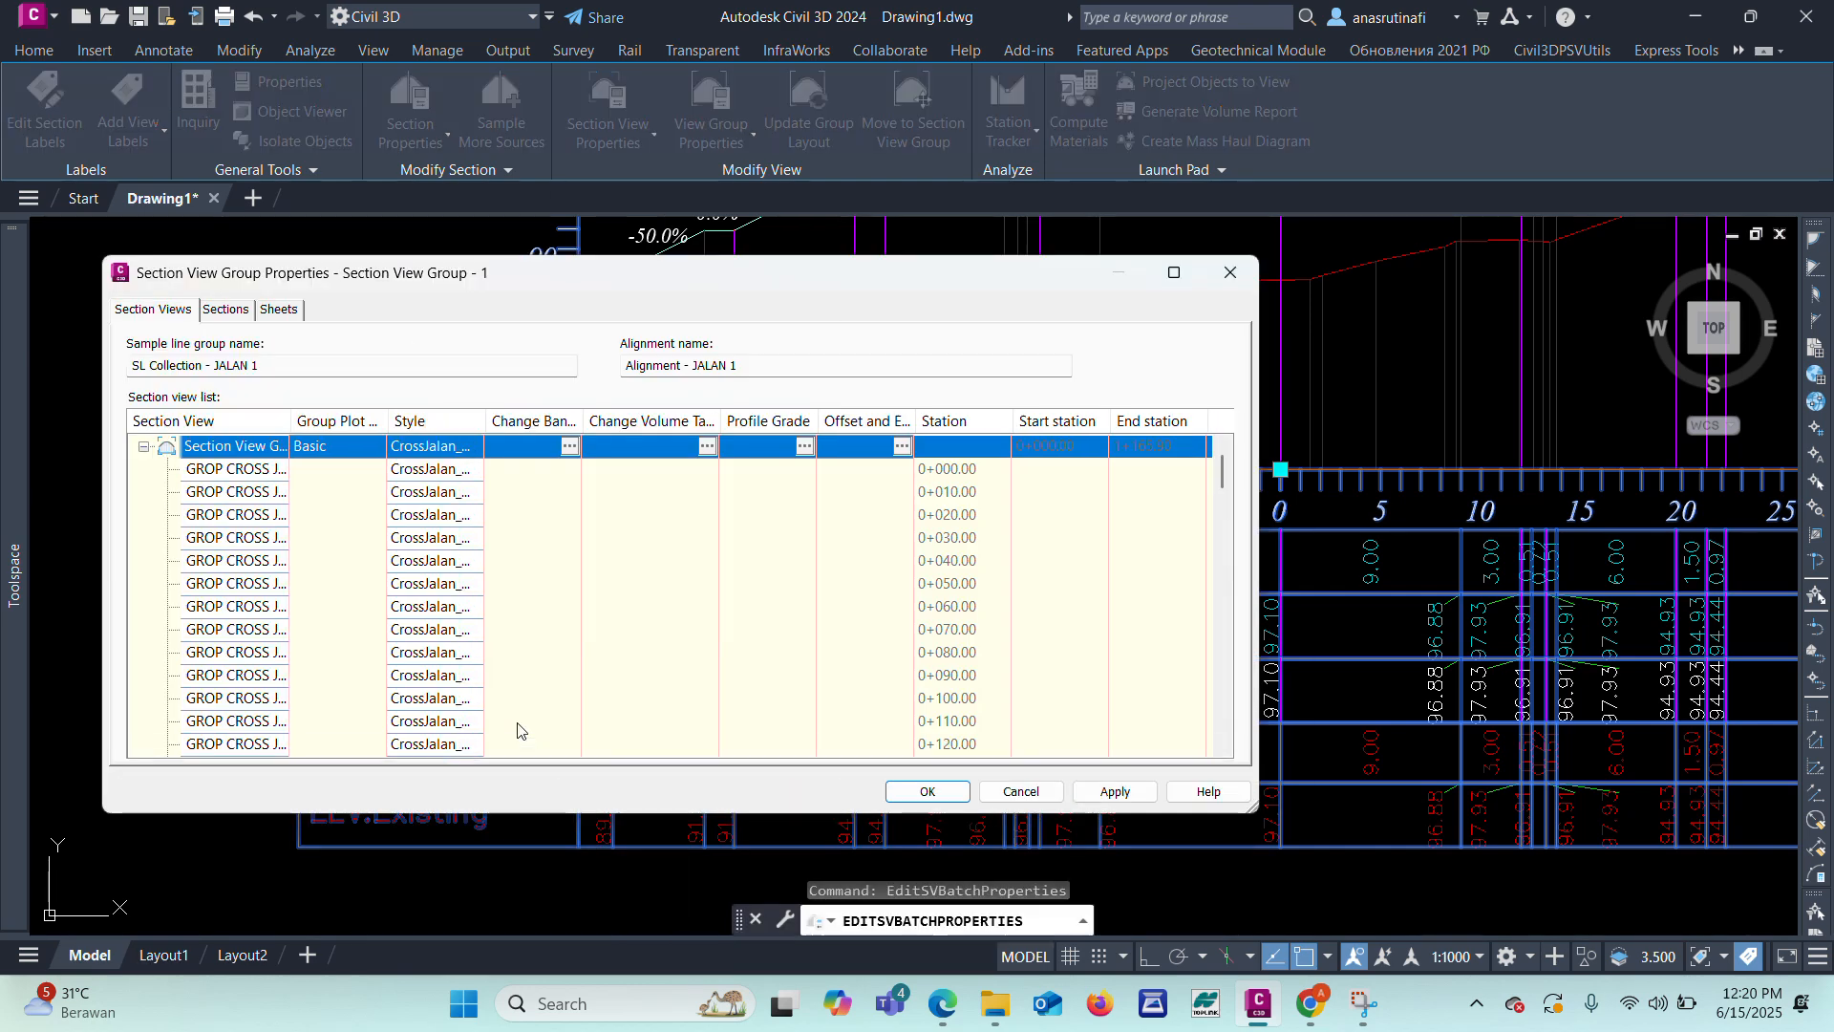
{"action": "left_click", "coordinate": [570, 446]}
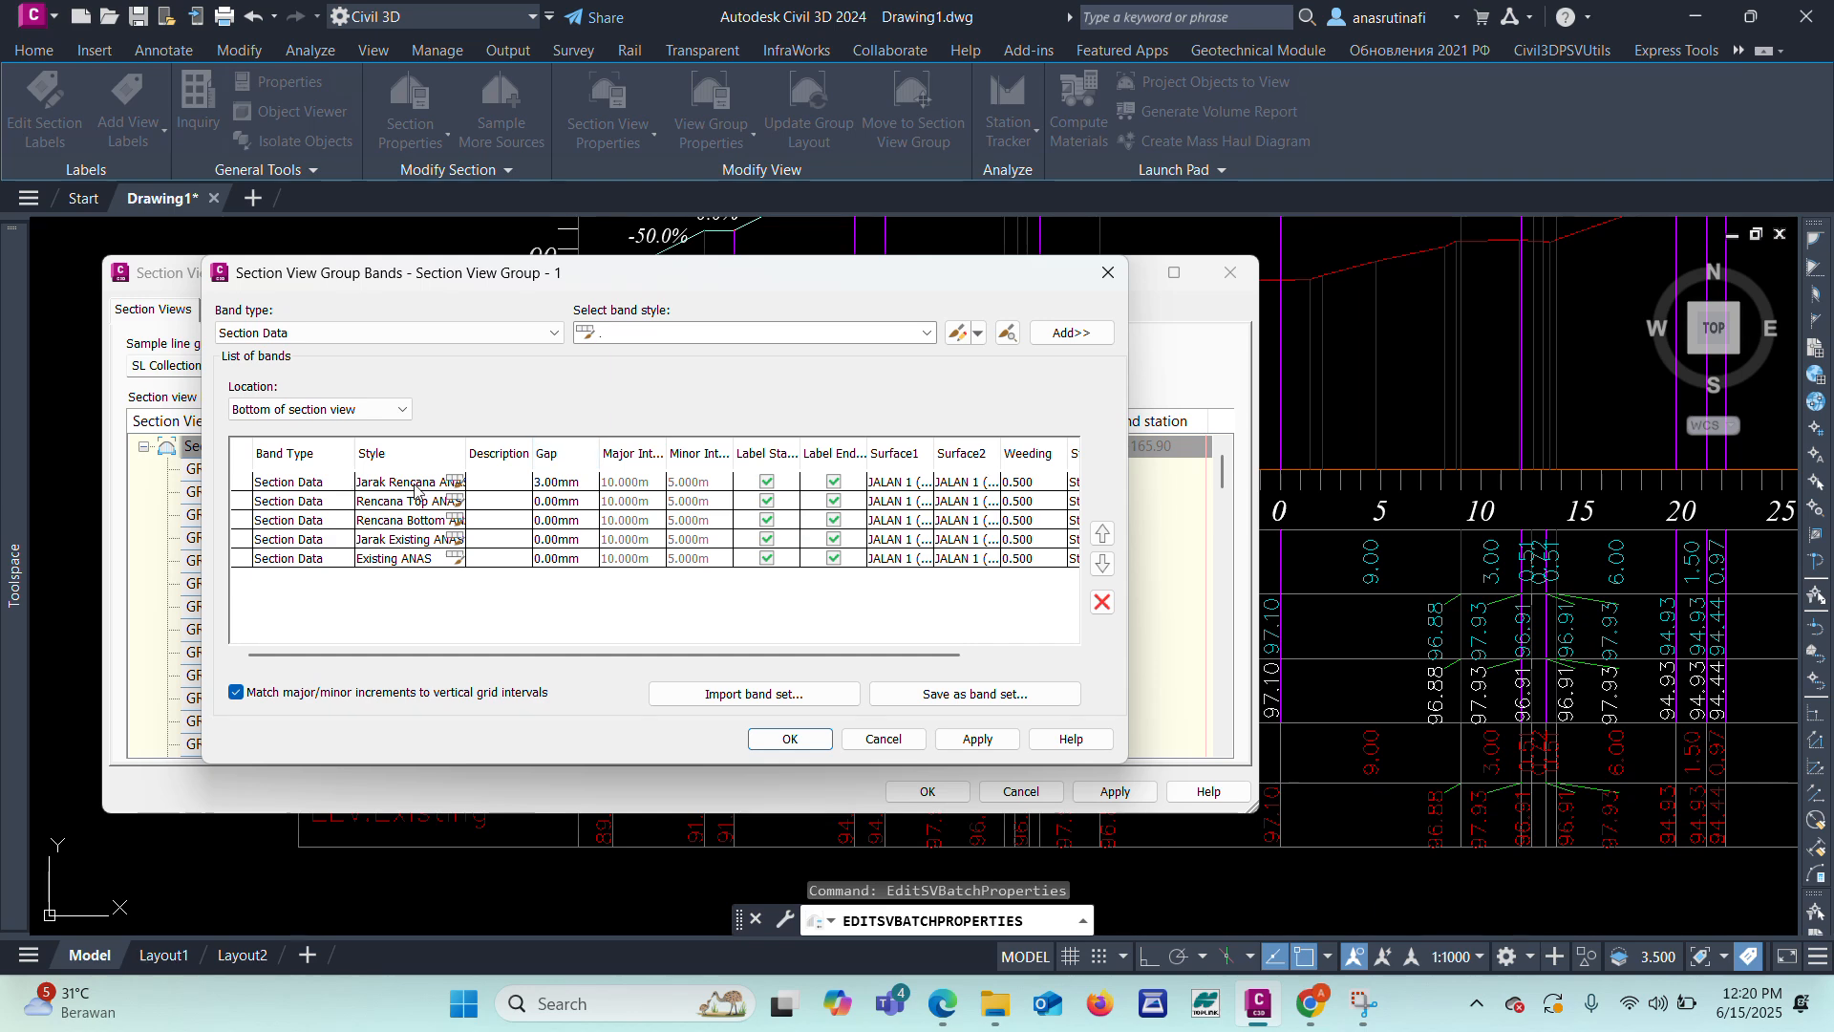
{"action": "left_click", "coordinate": [909, 484]}
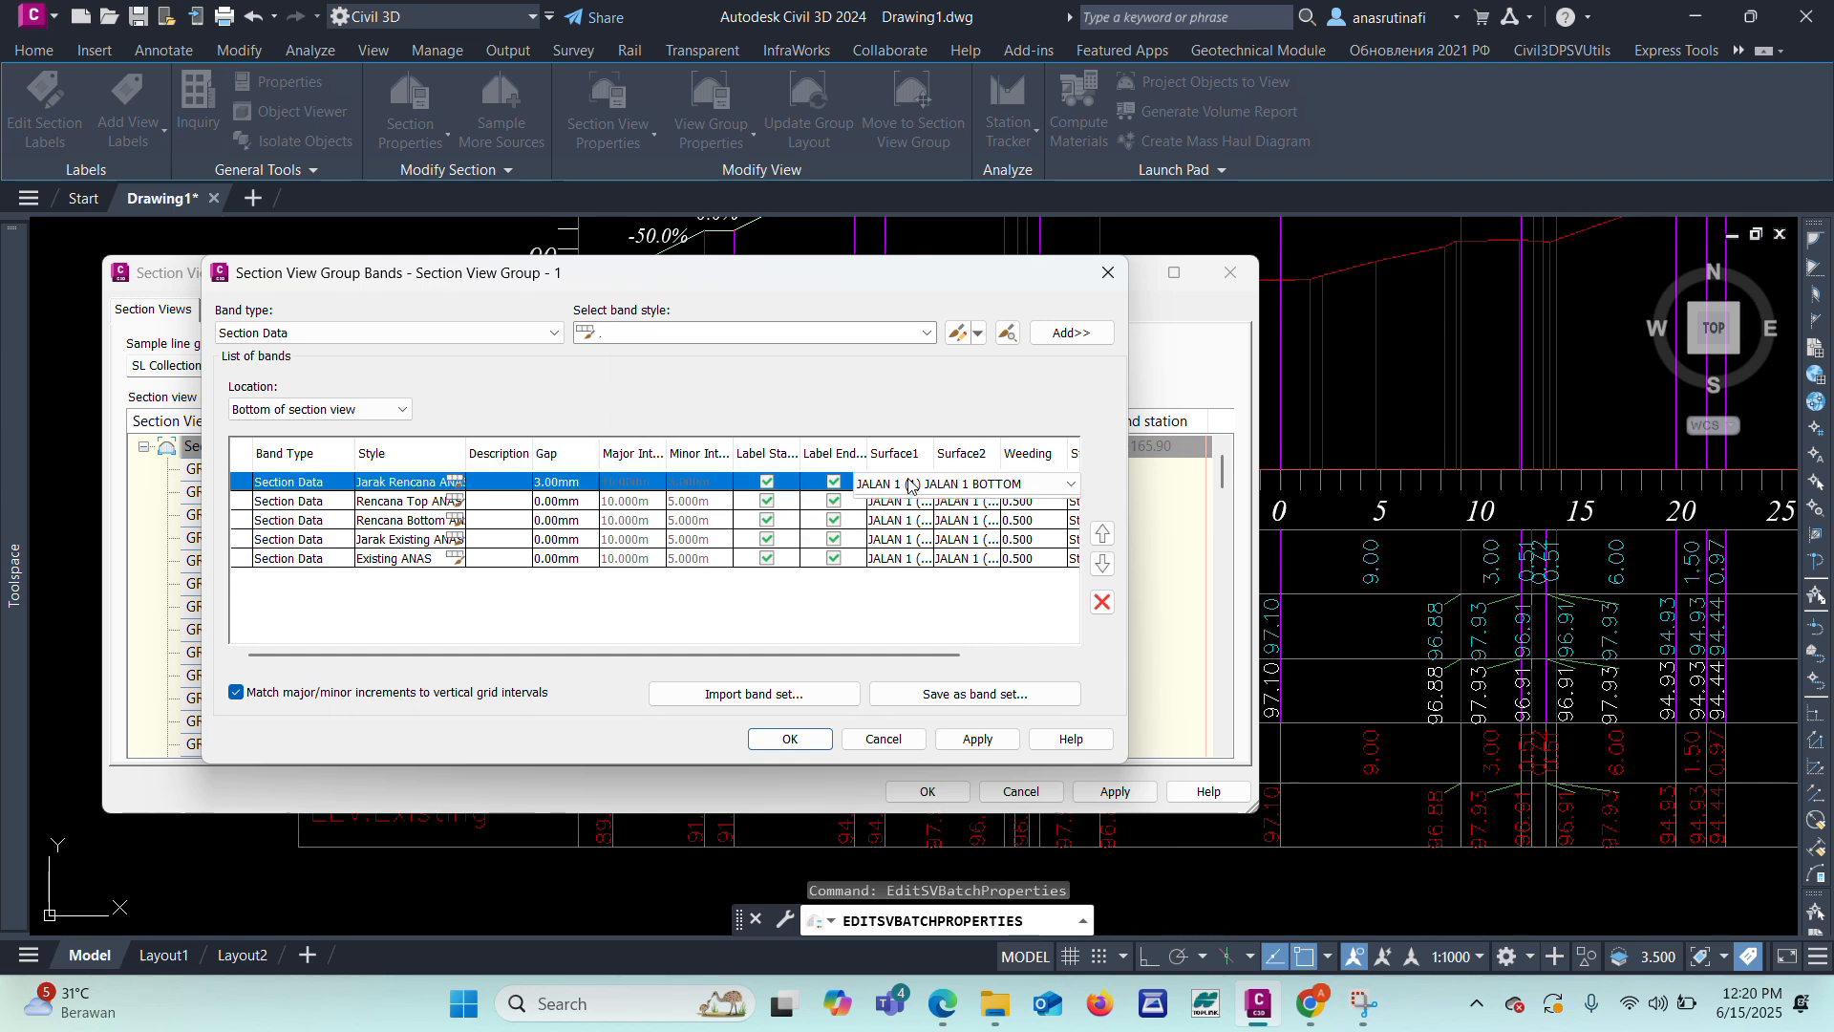
{"action": "left_click", "coordinate": [912, 484]}
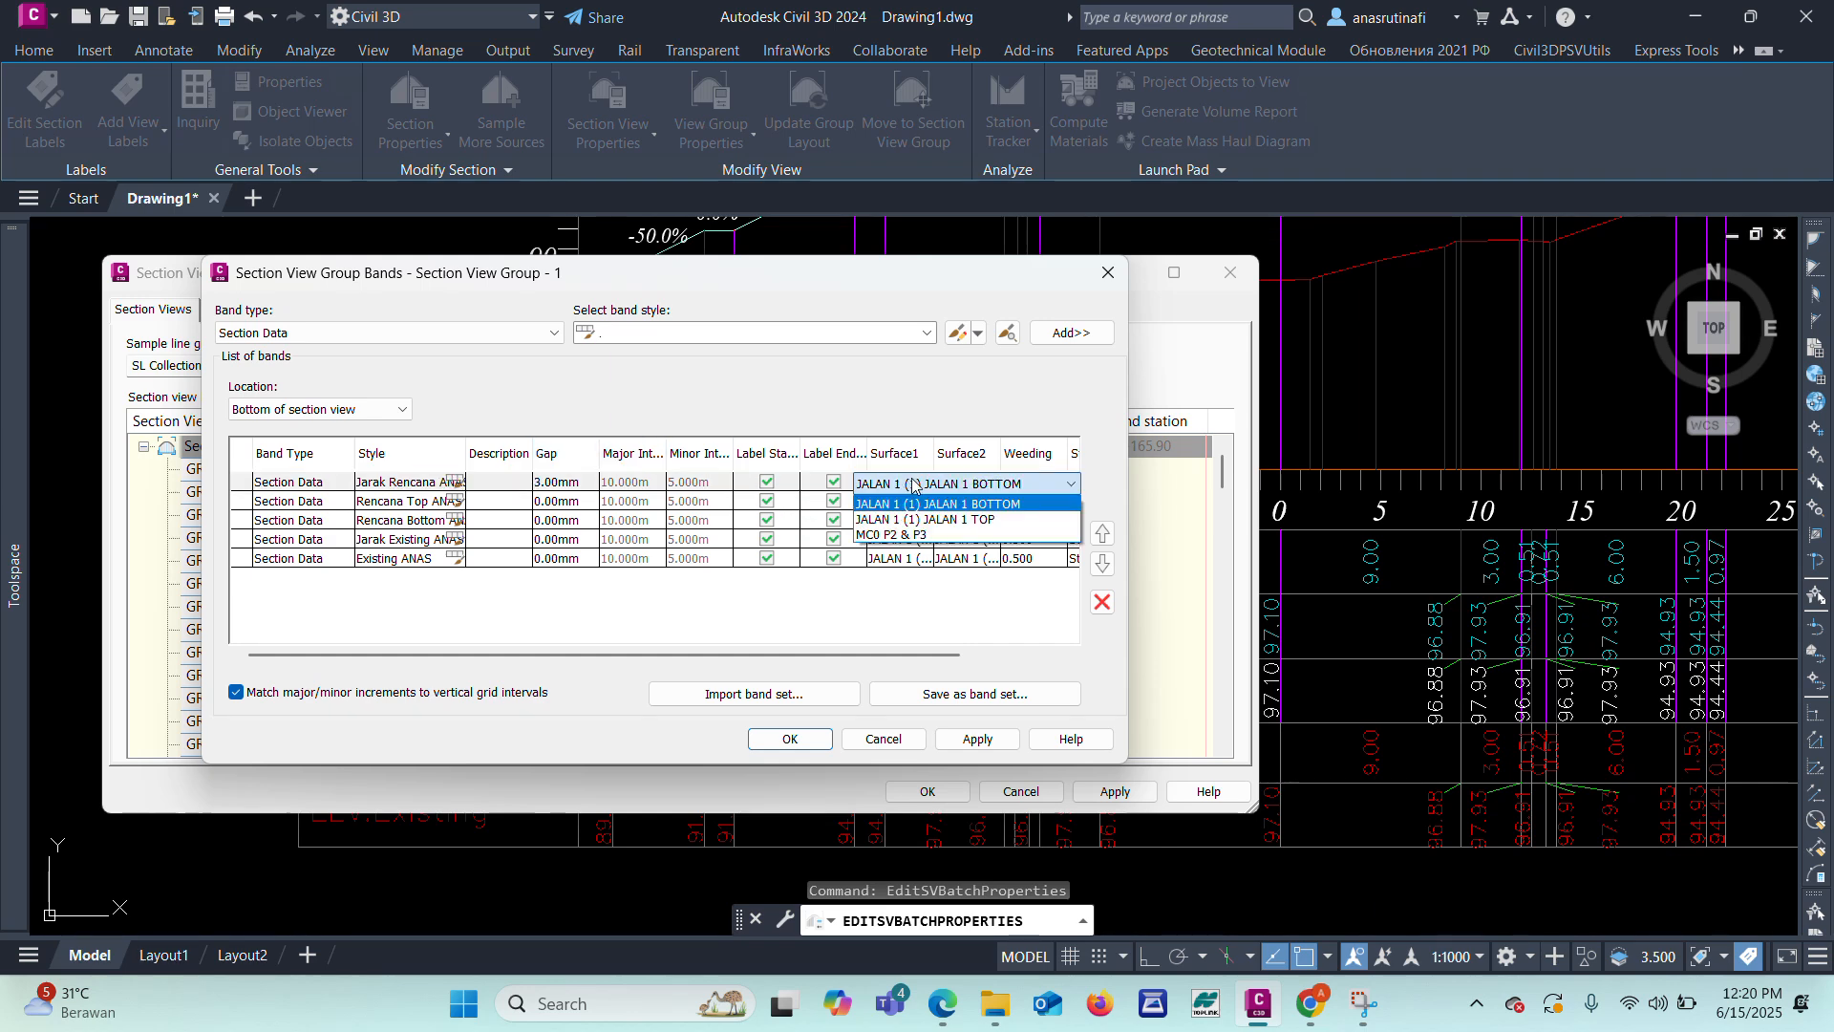
{"action": "left_click", "coordinate": [934, 521]}
{"action": "left_click", "coordinate": [974, 484]}
{"action": "left_click", "coordinate": [980, 521]}
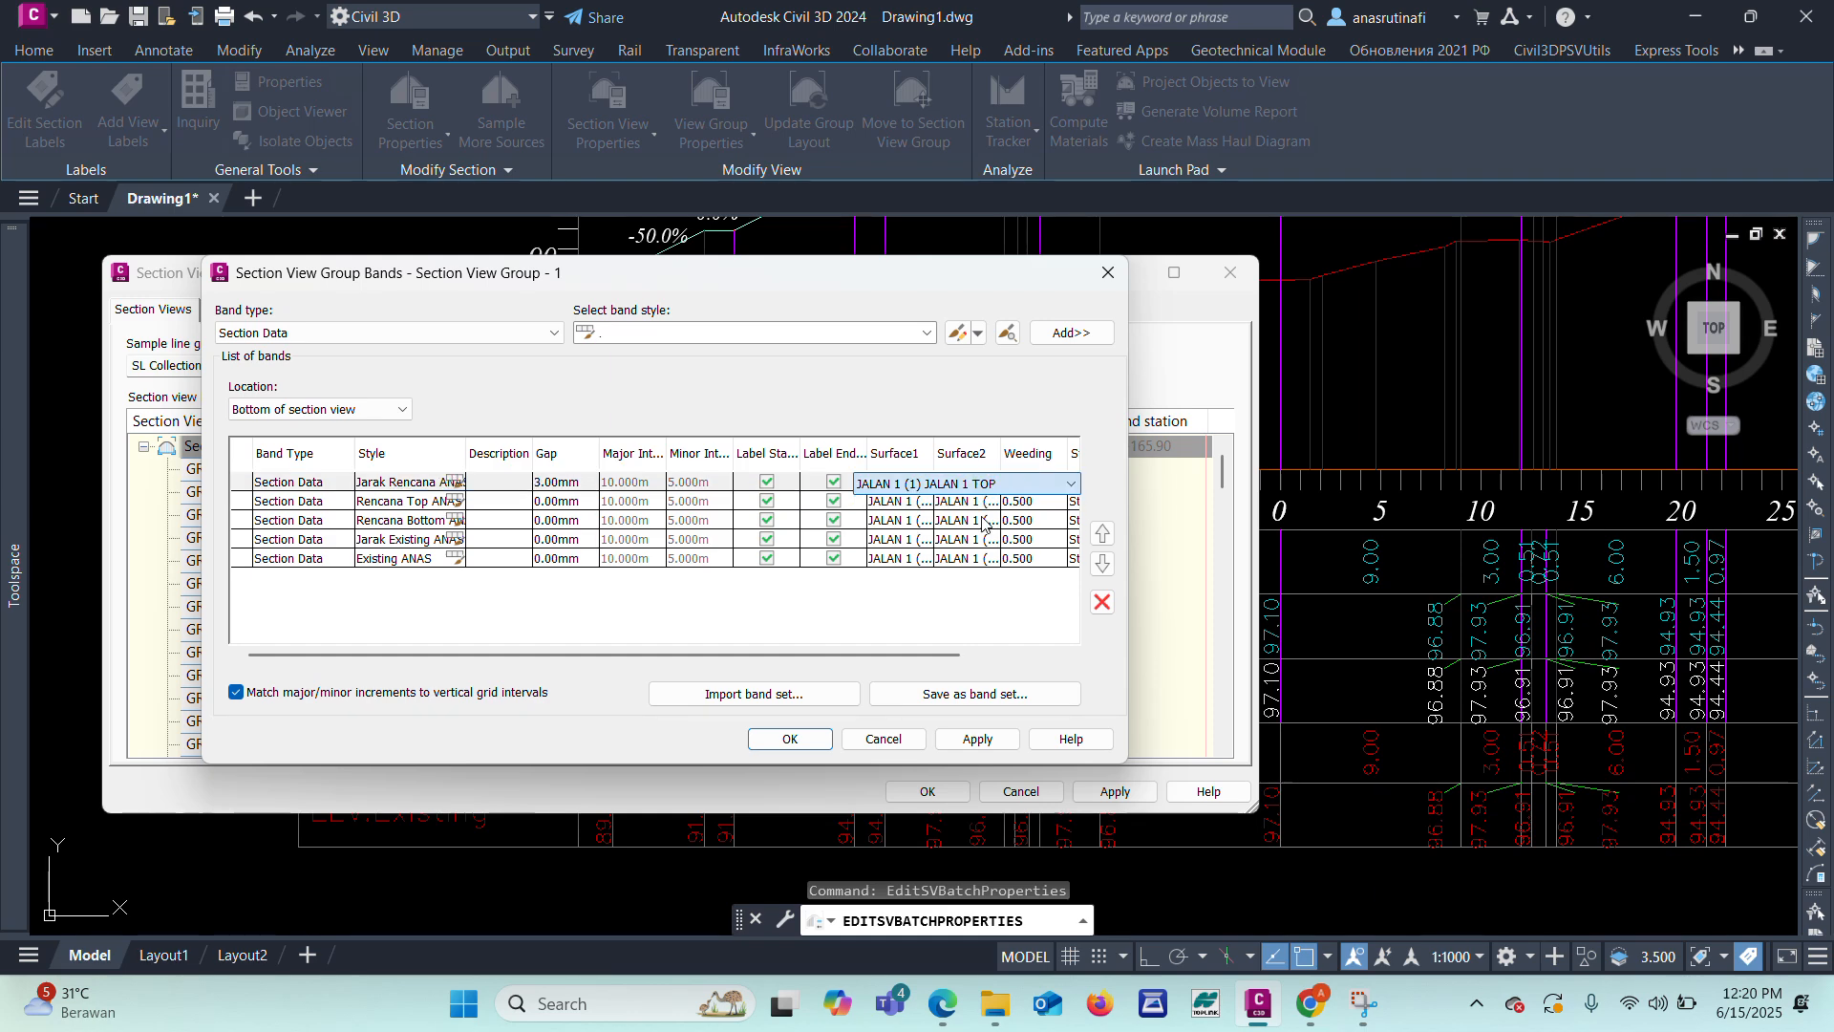
Step: Try to set Surface1 of the Rencana Top band to JALAN 1 (1) JALAN 1 TOP
{"action": "left_click", "coordinate": [901, 504]}
{"action": "left_click", "coordinate": [901, 504]}
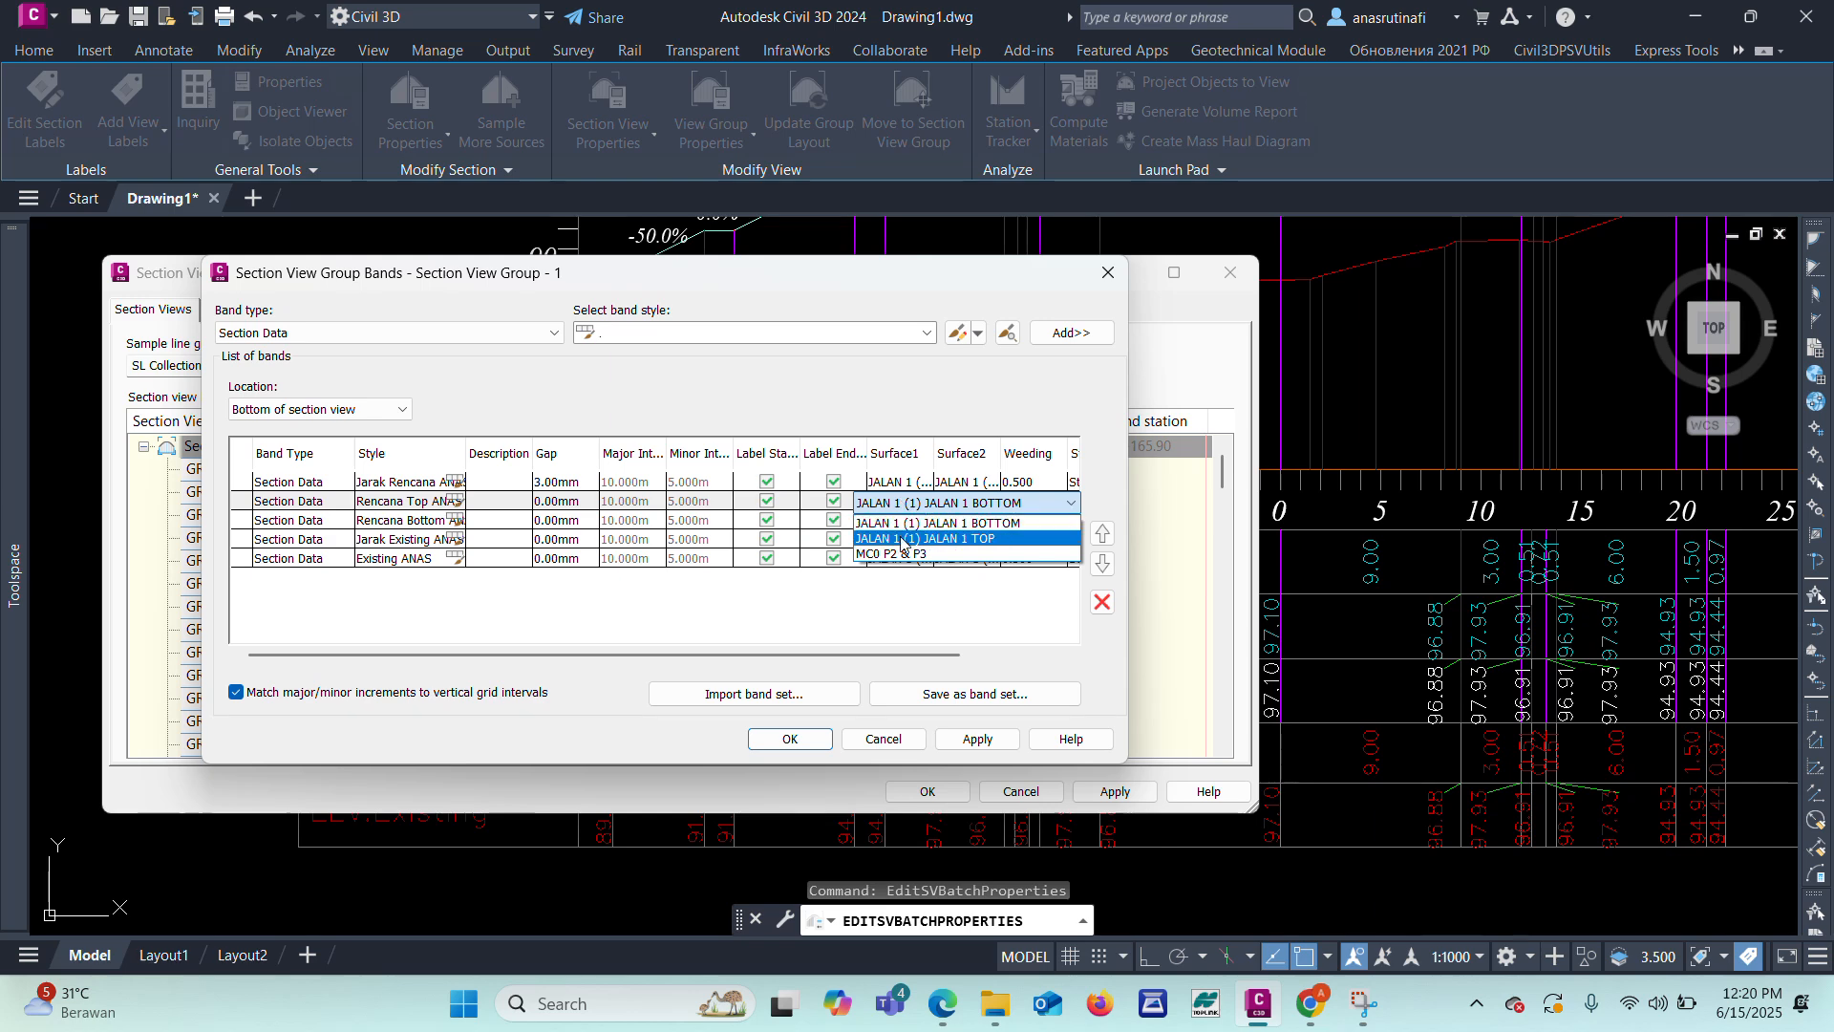
{"action": "left_click", "coordinate": [901, 538]}
Step: Recheck both surfaces of the Jarak Rencana band, reselecting JALAN 1 (1) JALAN 1 TOP
{"action": "left_click", "coordinate": [893, 483]}
{"action": "left_click", "coordinate": [894, 484]}
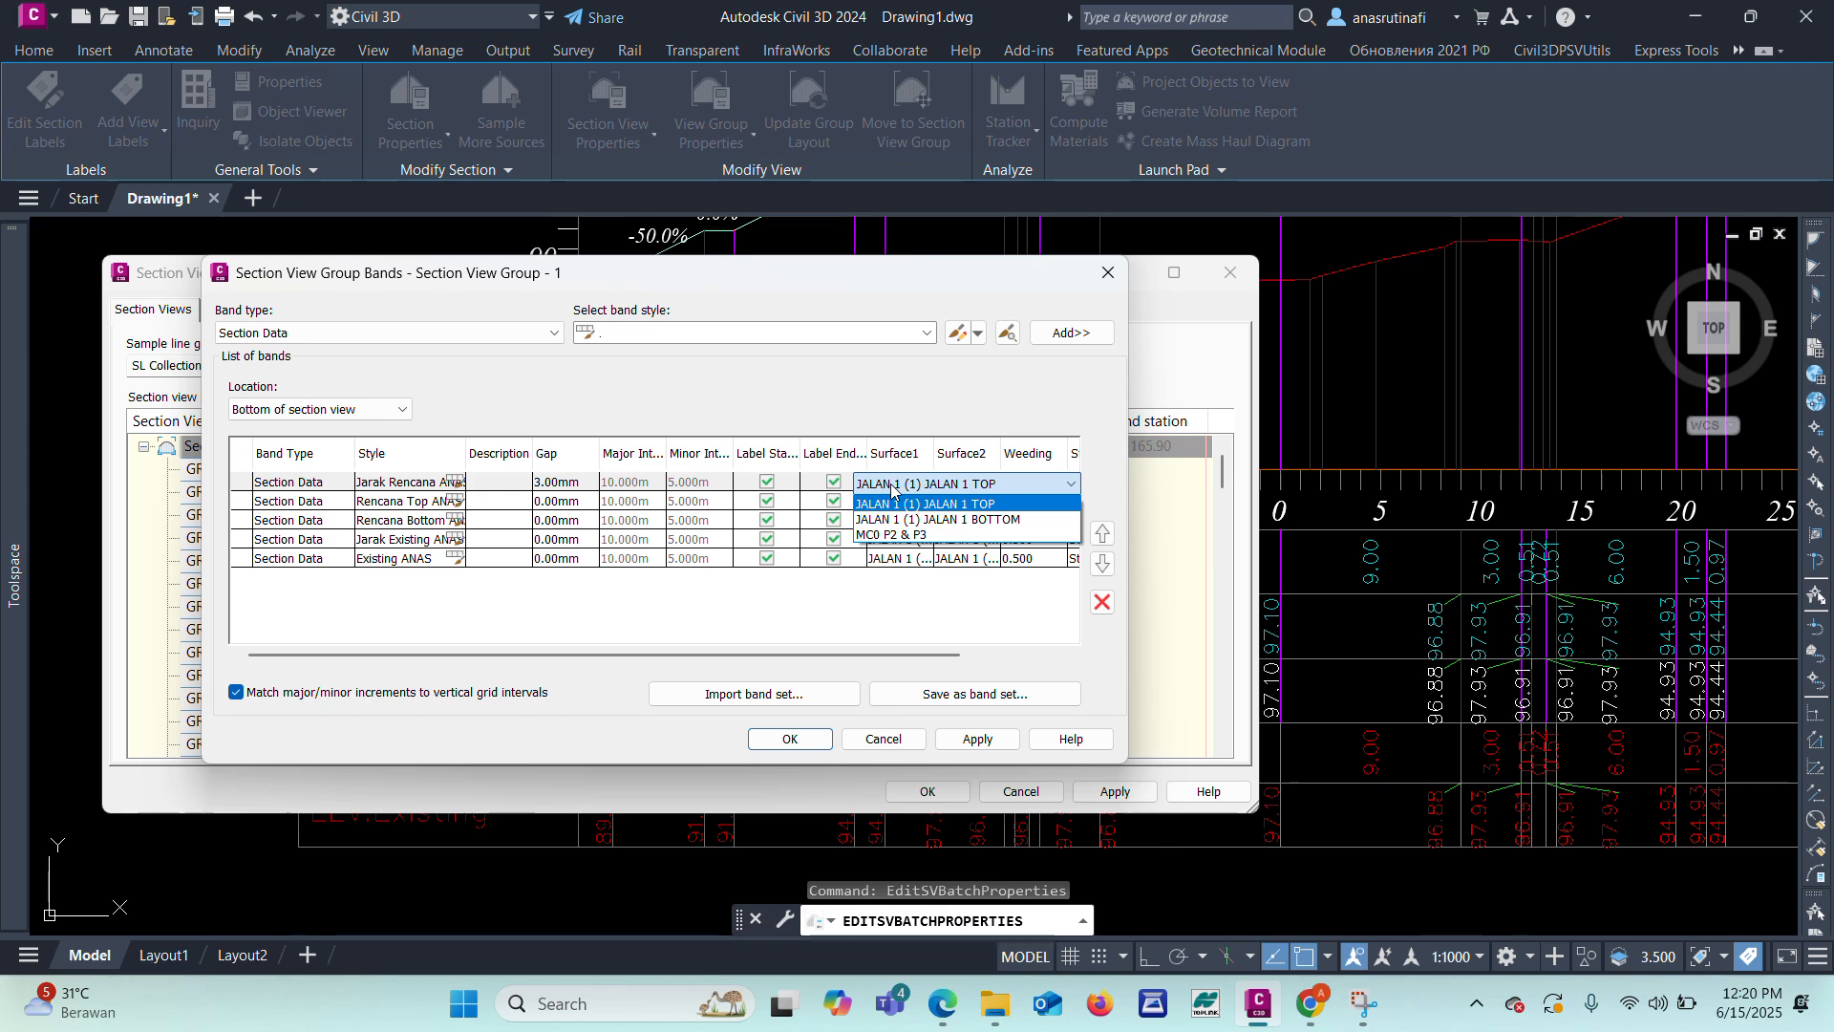
{"action": "left_click", "coordinate": [896, 504]}
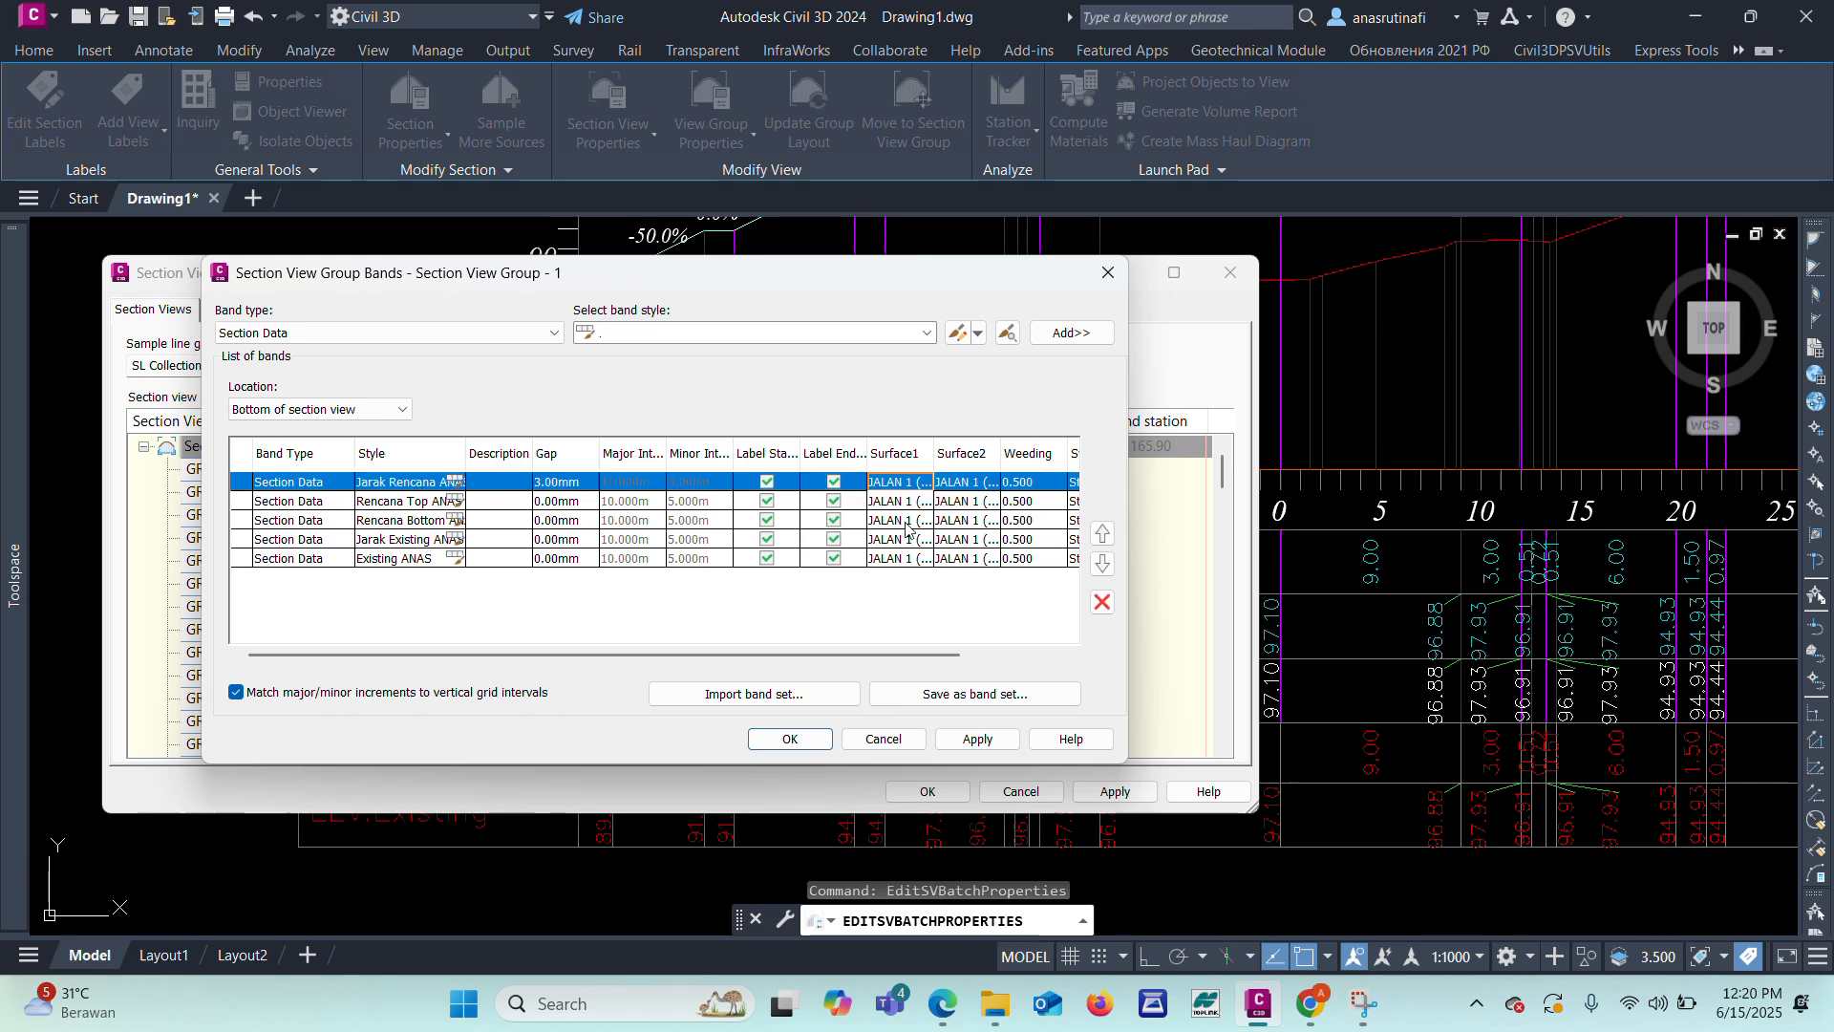
{"action": "left_click", "coordinate": [989, 480]}
{"action": "left_click", "coordinate": [988, 481]}
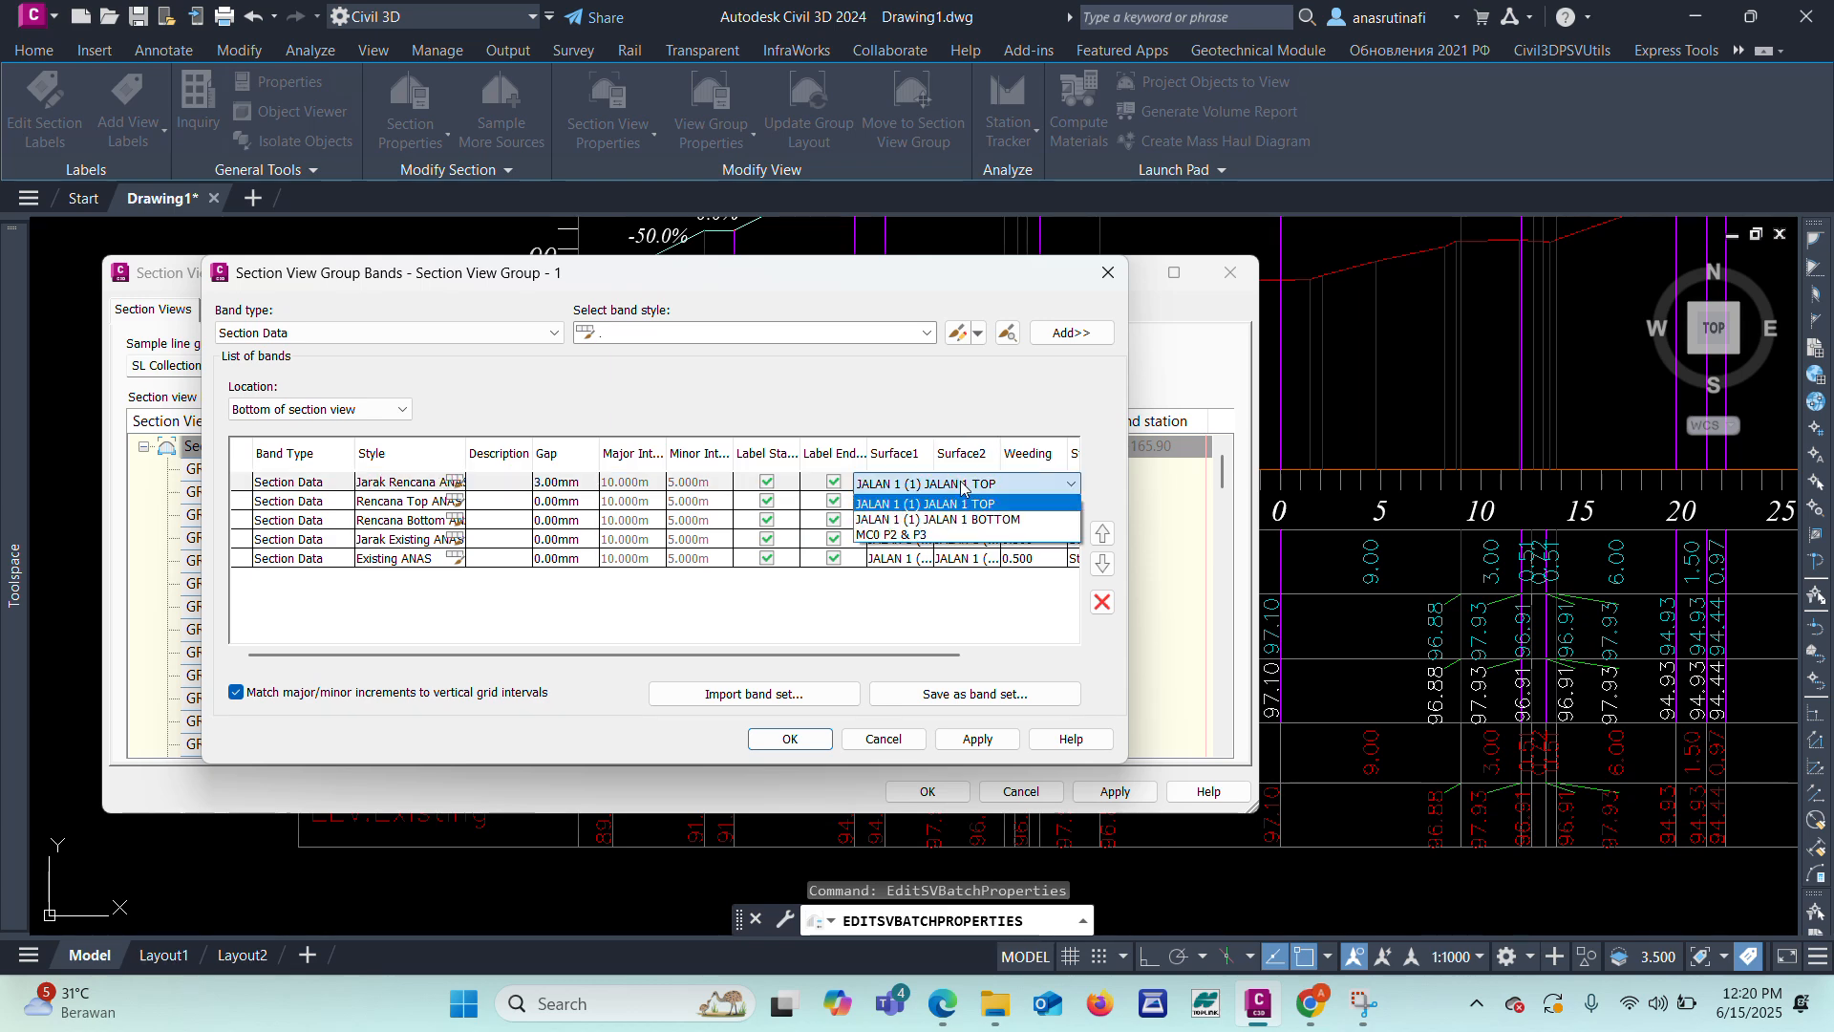
{"action": "left_click", "coordinate": [901, 516]}
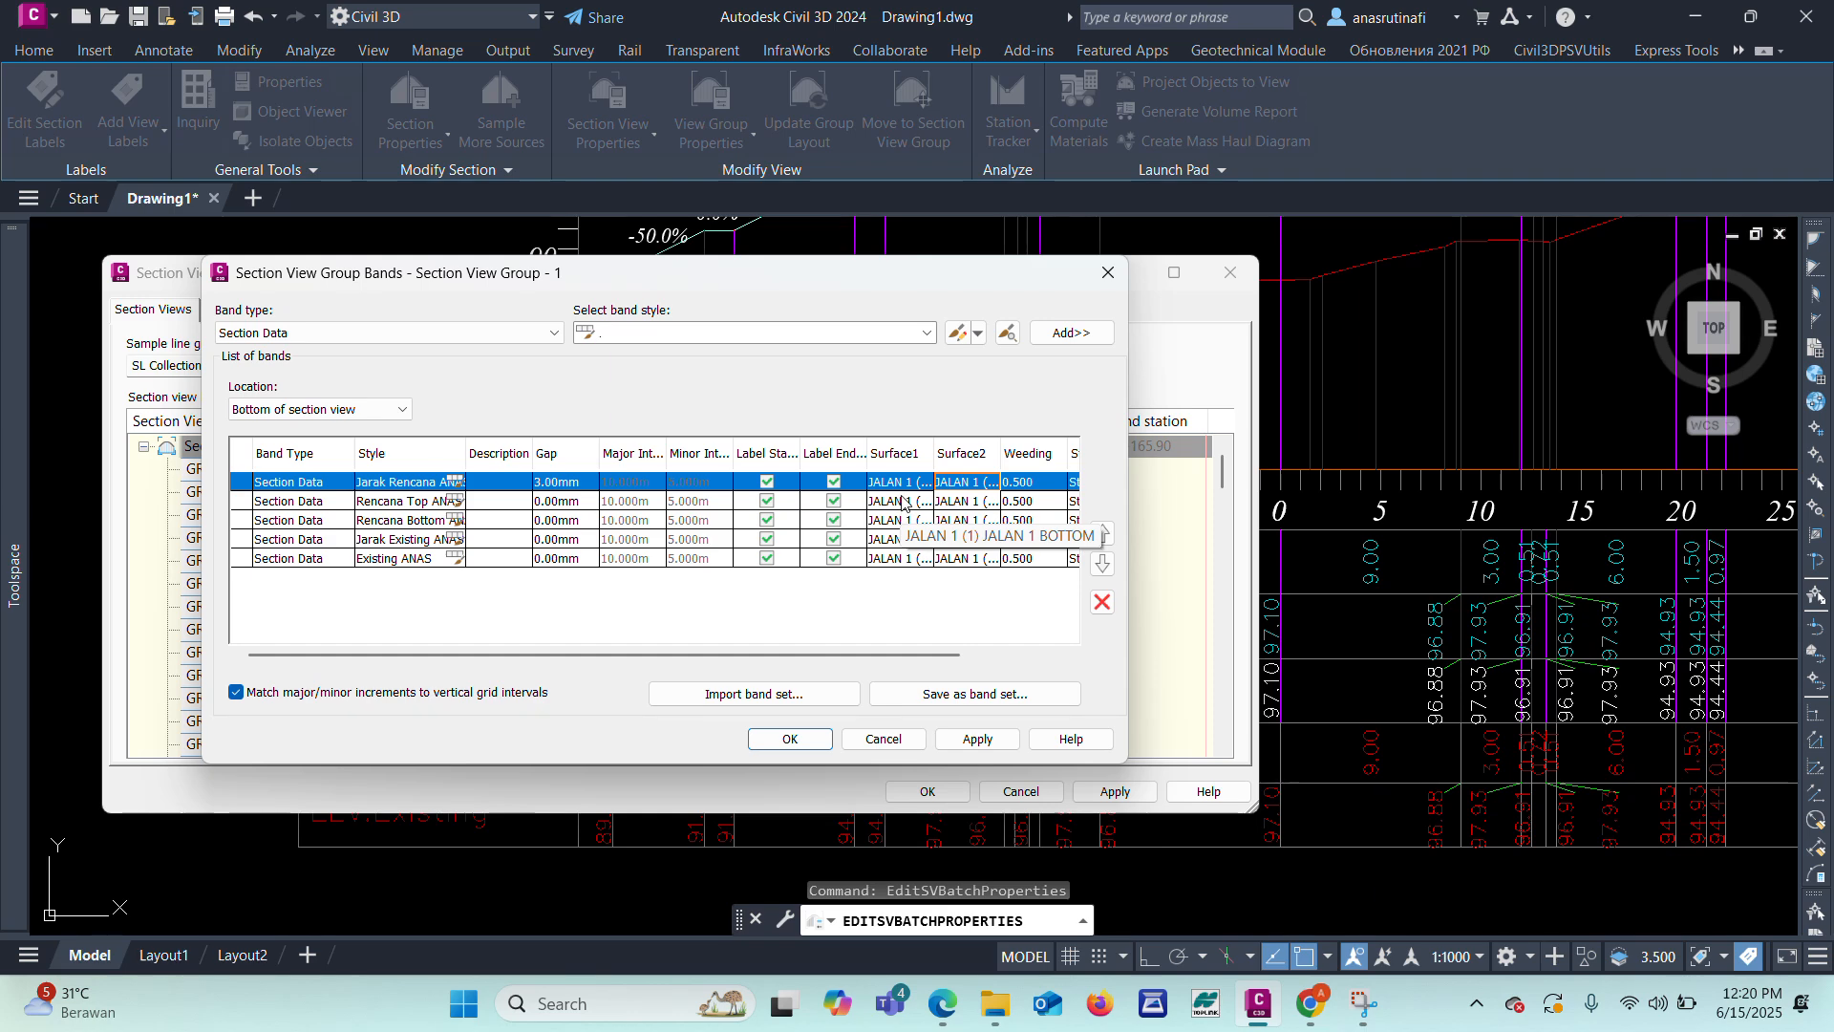
Step: Set Surface1 and Surface2 of the Rencana Top band to JALAN 1 (1) JALAN 1 TOP
{"action": "left_click", "coordinate": [902, 503]}
{"action": "left_click", "coordinate": [902, 503]}
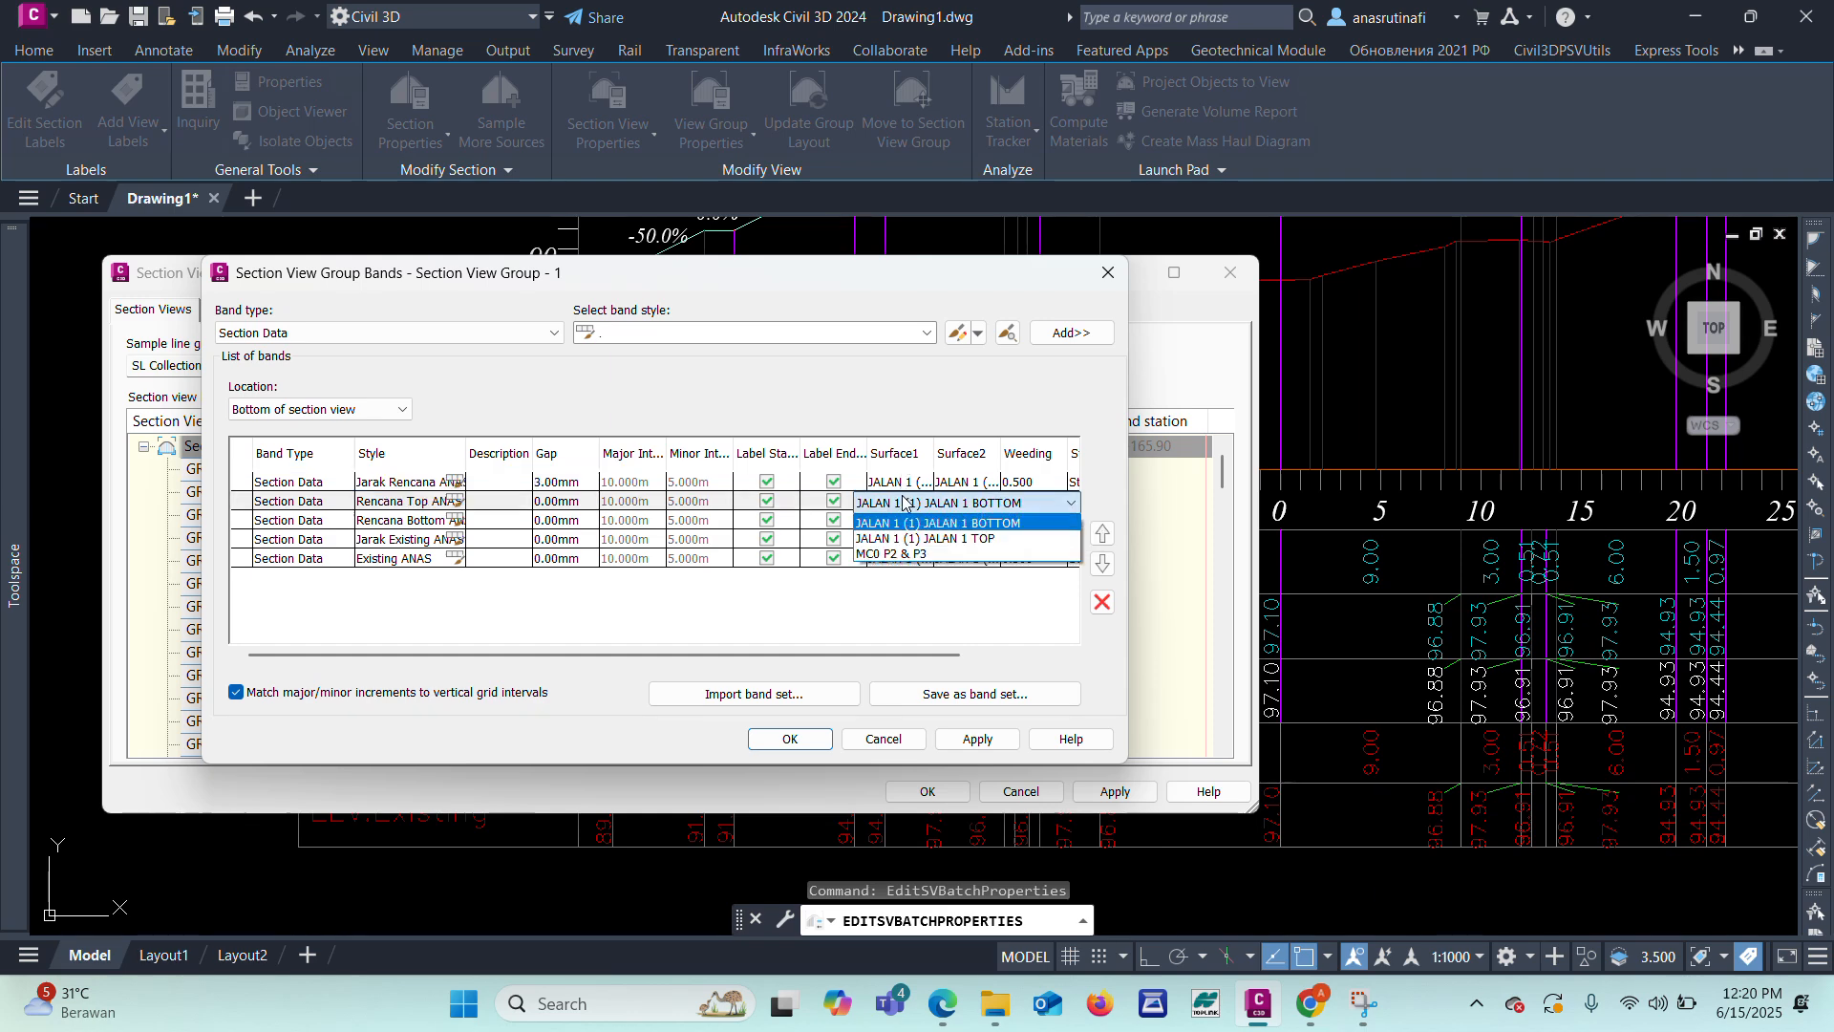
{"action": "left_click", "coordinate": [944, 539]}
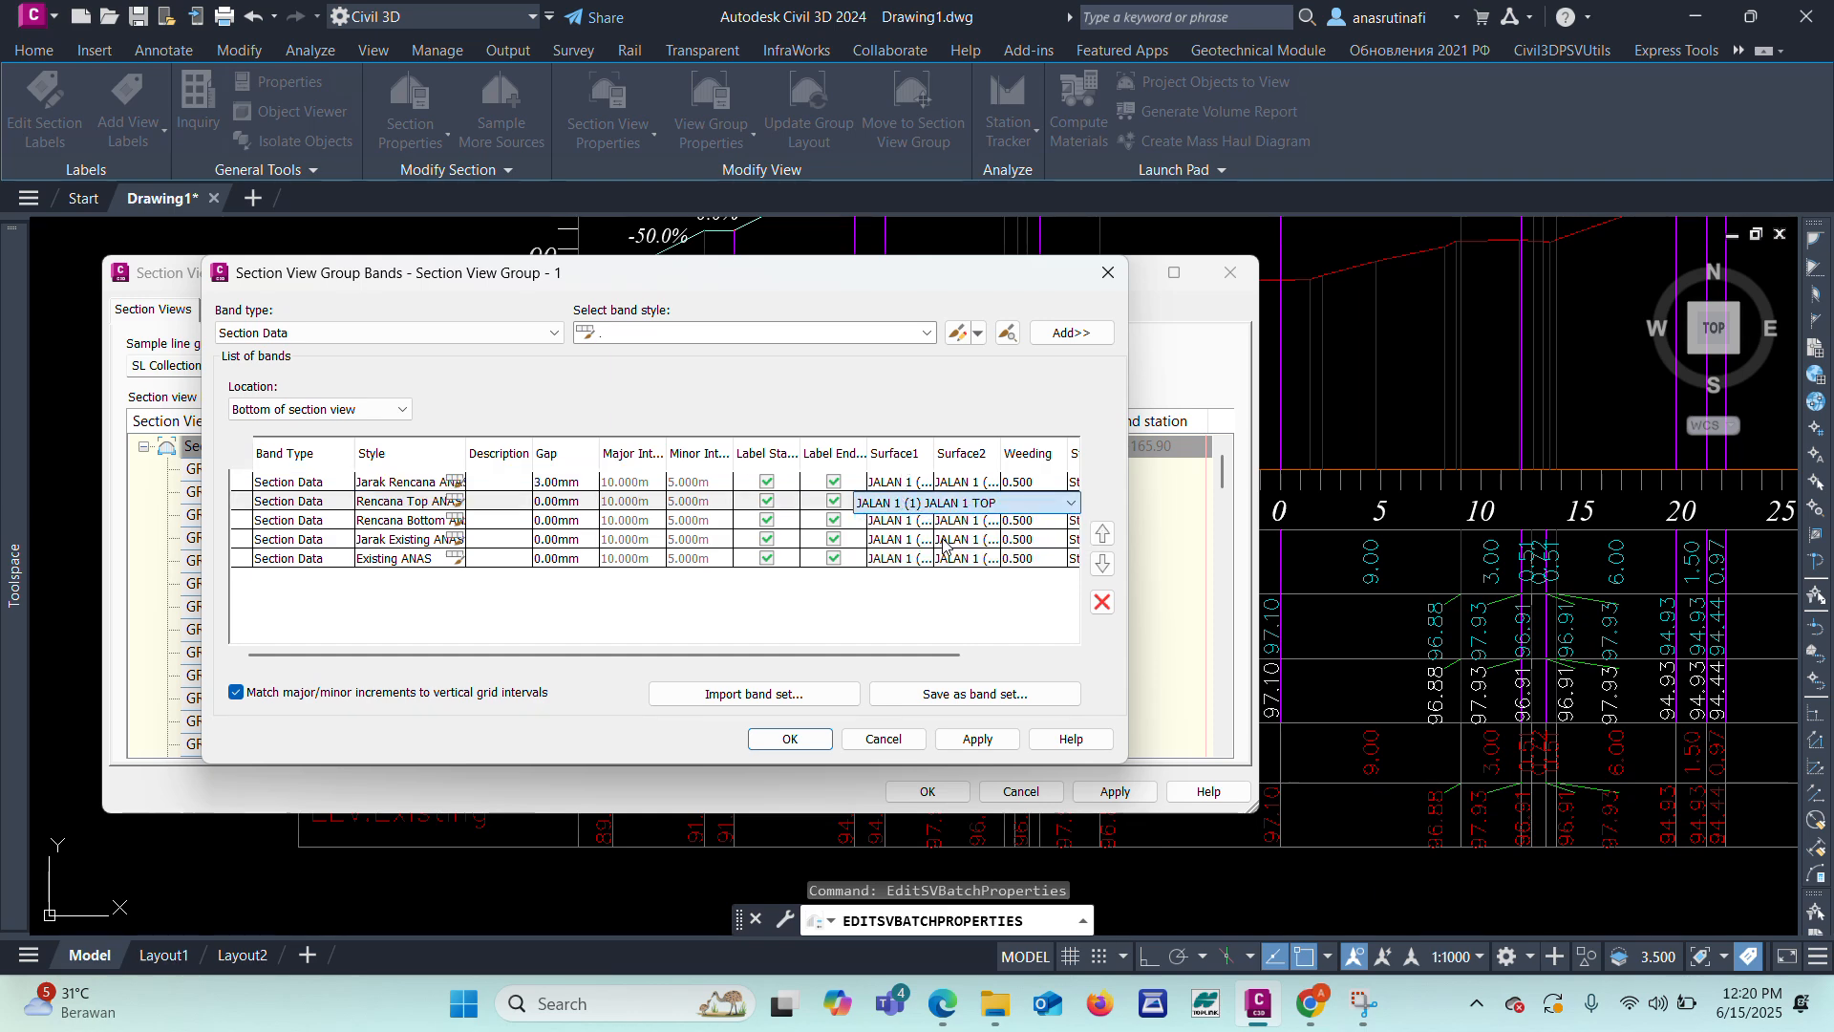
{"action": "left_click", "coordinate": [943, 540]}
{"action": "left_click", "coordinate": [967, 499]}
{"action": "left_click", "coordinate": [965, 537]}
{"action": "left_click", "coordinate": [964, 535]}
Step: Select JALAN 1 (1) JALAN 1 BOTTOM as both surfaces of the Rencana Bottom band
{"action": "left_click", "coordinate": [905, 522]}
{"action": "left_click", "coordinate": [905, 524]}
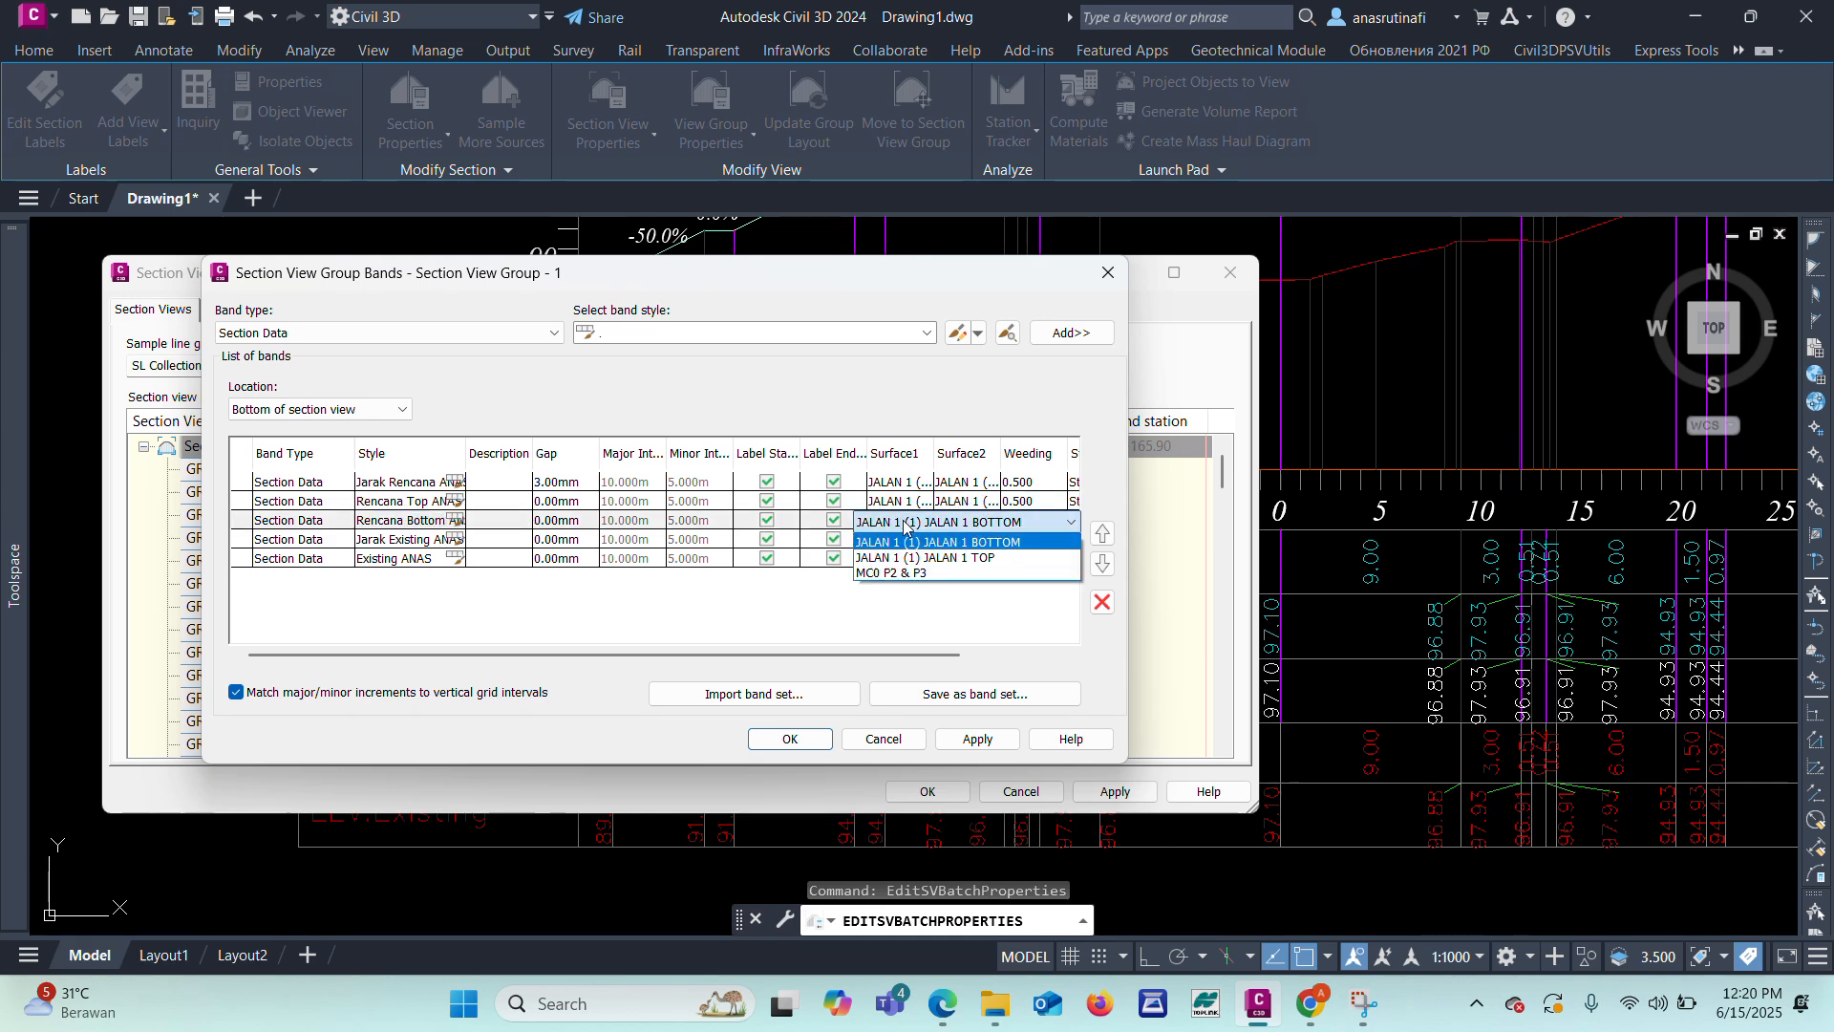
{"action": "left_click", "coordinate": [917, 542]}
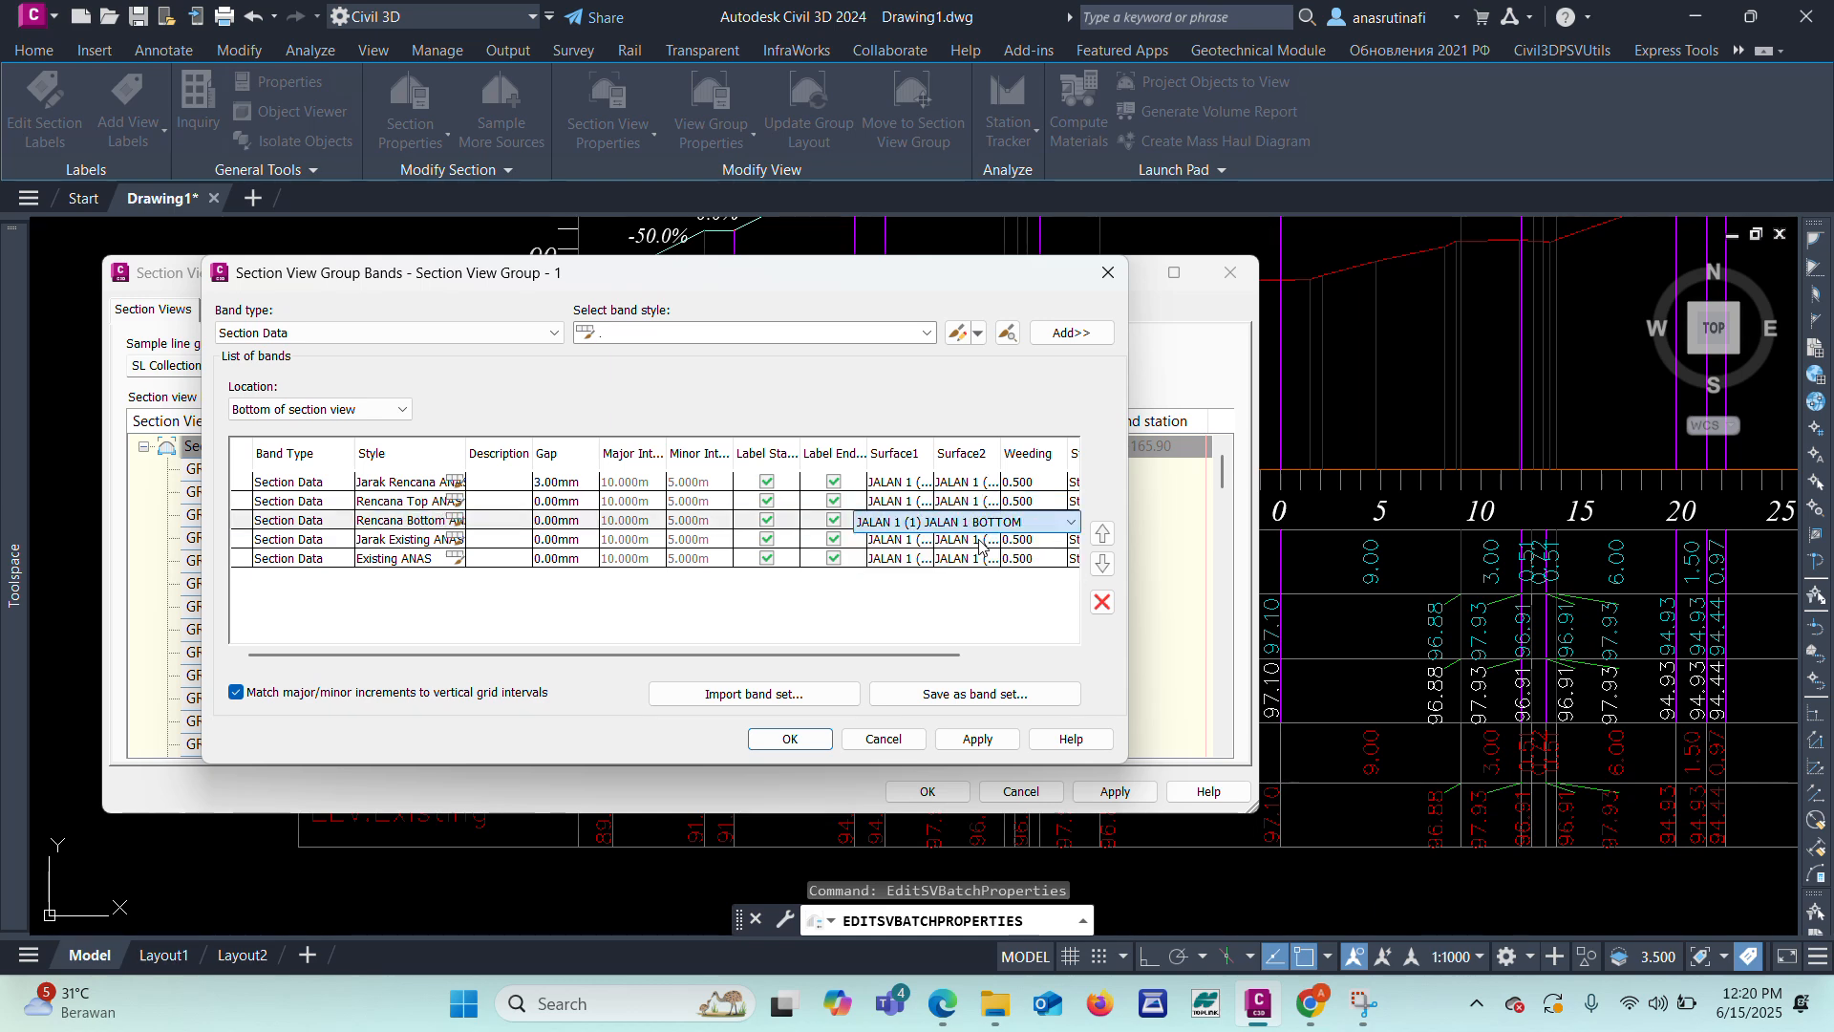
{"action": "left_click", "coordinate": [980, 545]}
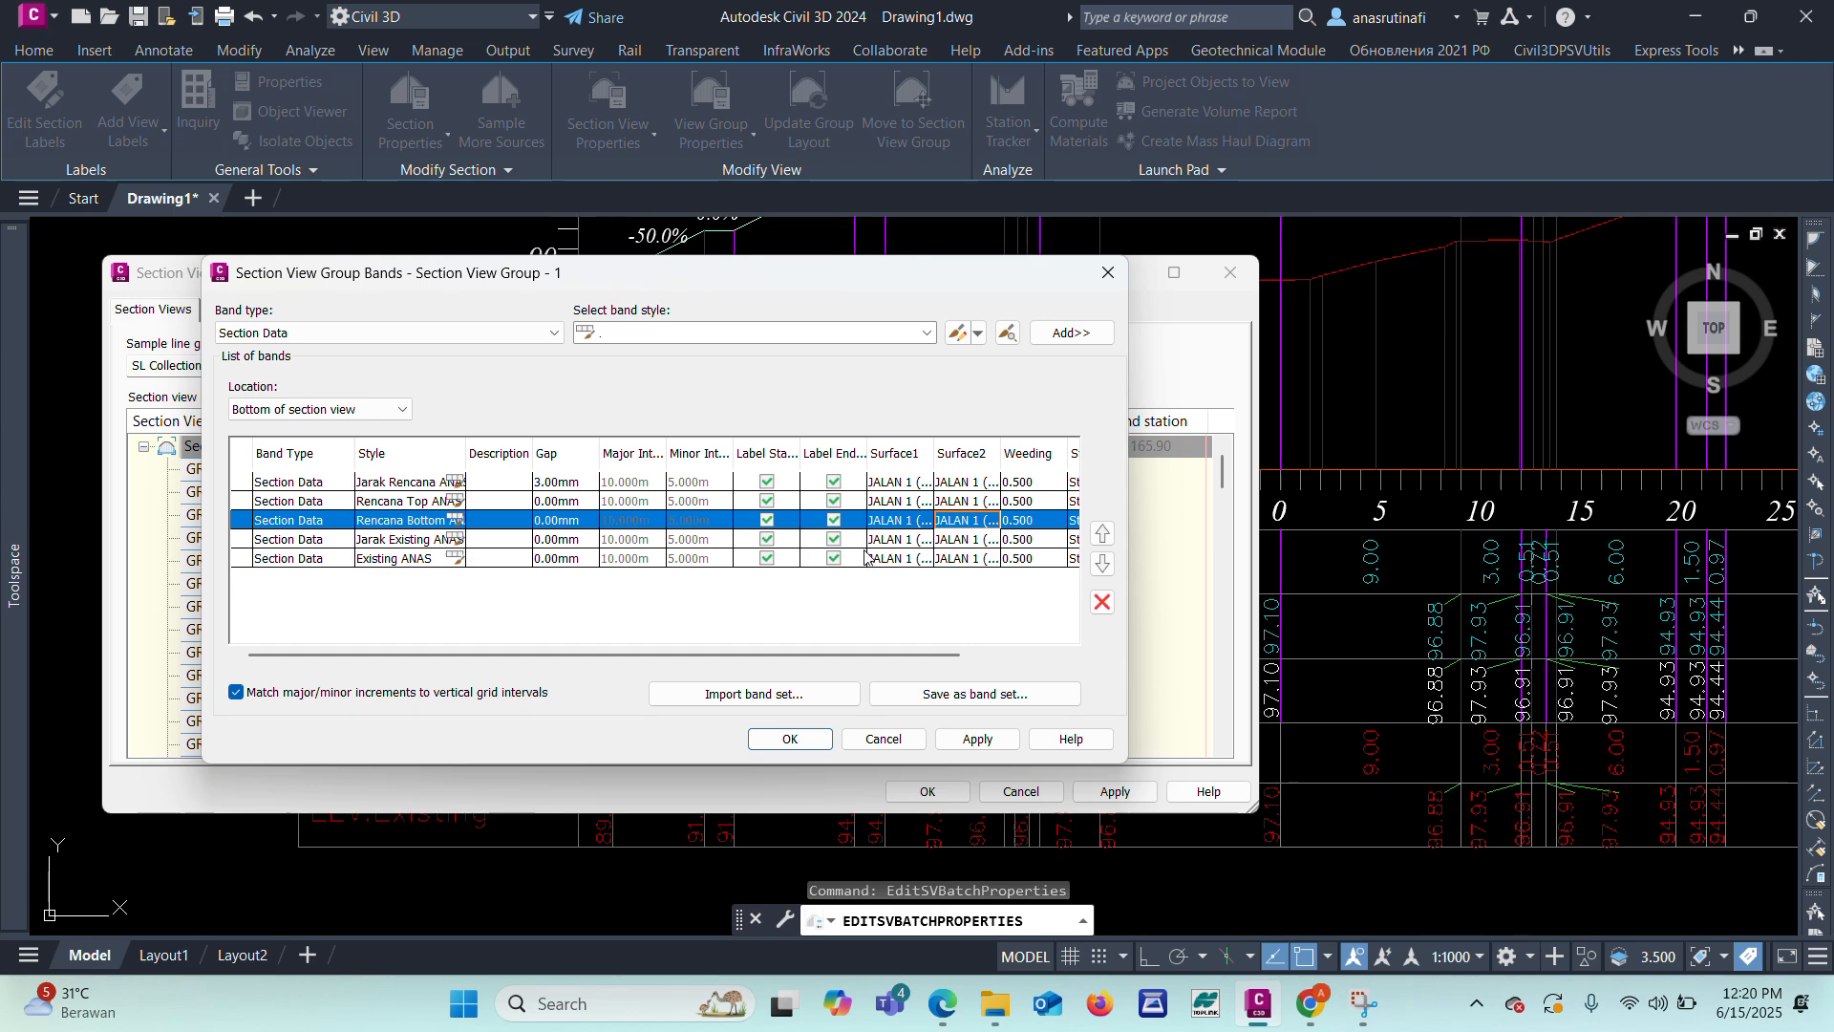
Step: Set Surface1 and Surface2 of the Jarak Existing band to MC0 P2 & P3
{"action": "left_click", "coordinate": [905, 540]}
{"action": "left_click", "coordinate": [905, 542]}
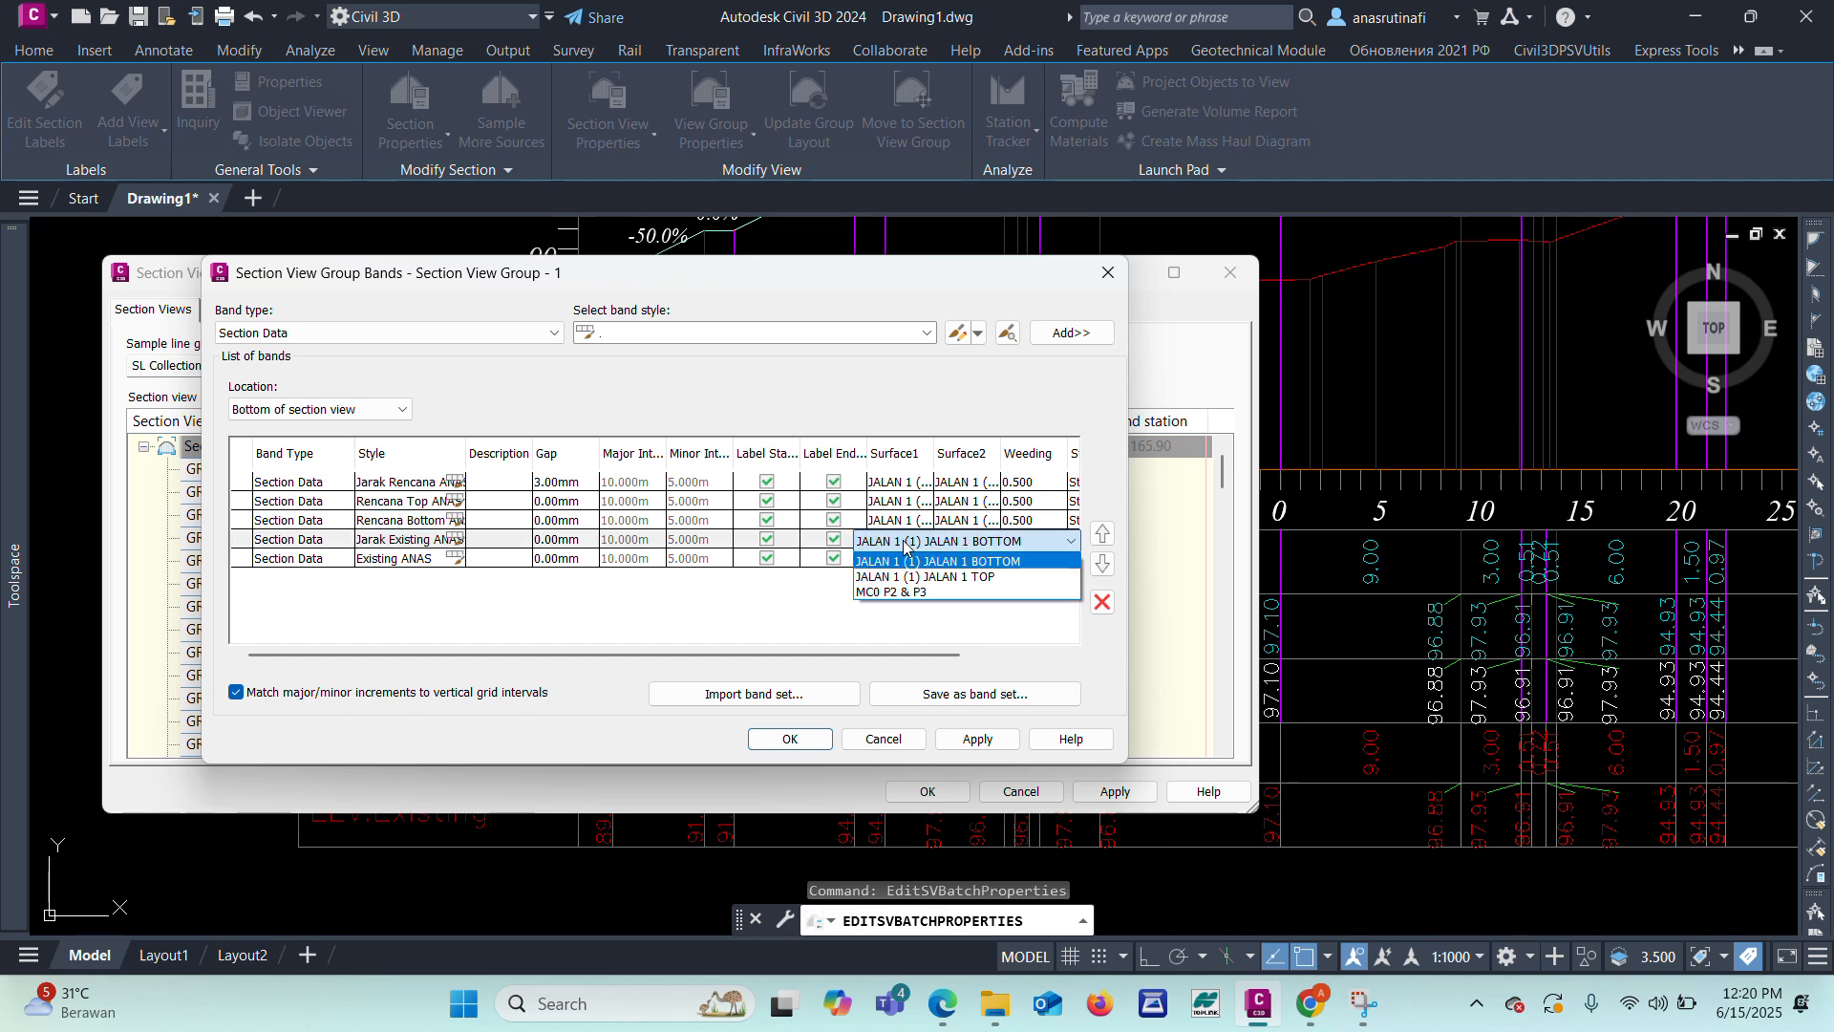
{"action": "left_click", "coordinate": [895, 592]}
{"action": "left_click", "coordinate": [964, 541]}
{"action": "left_click", "coordinate": [893, 596]}
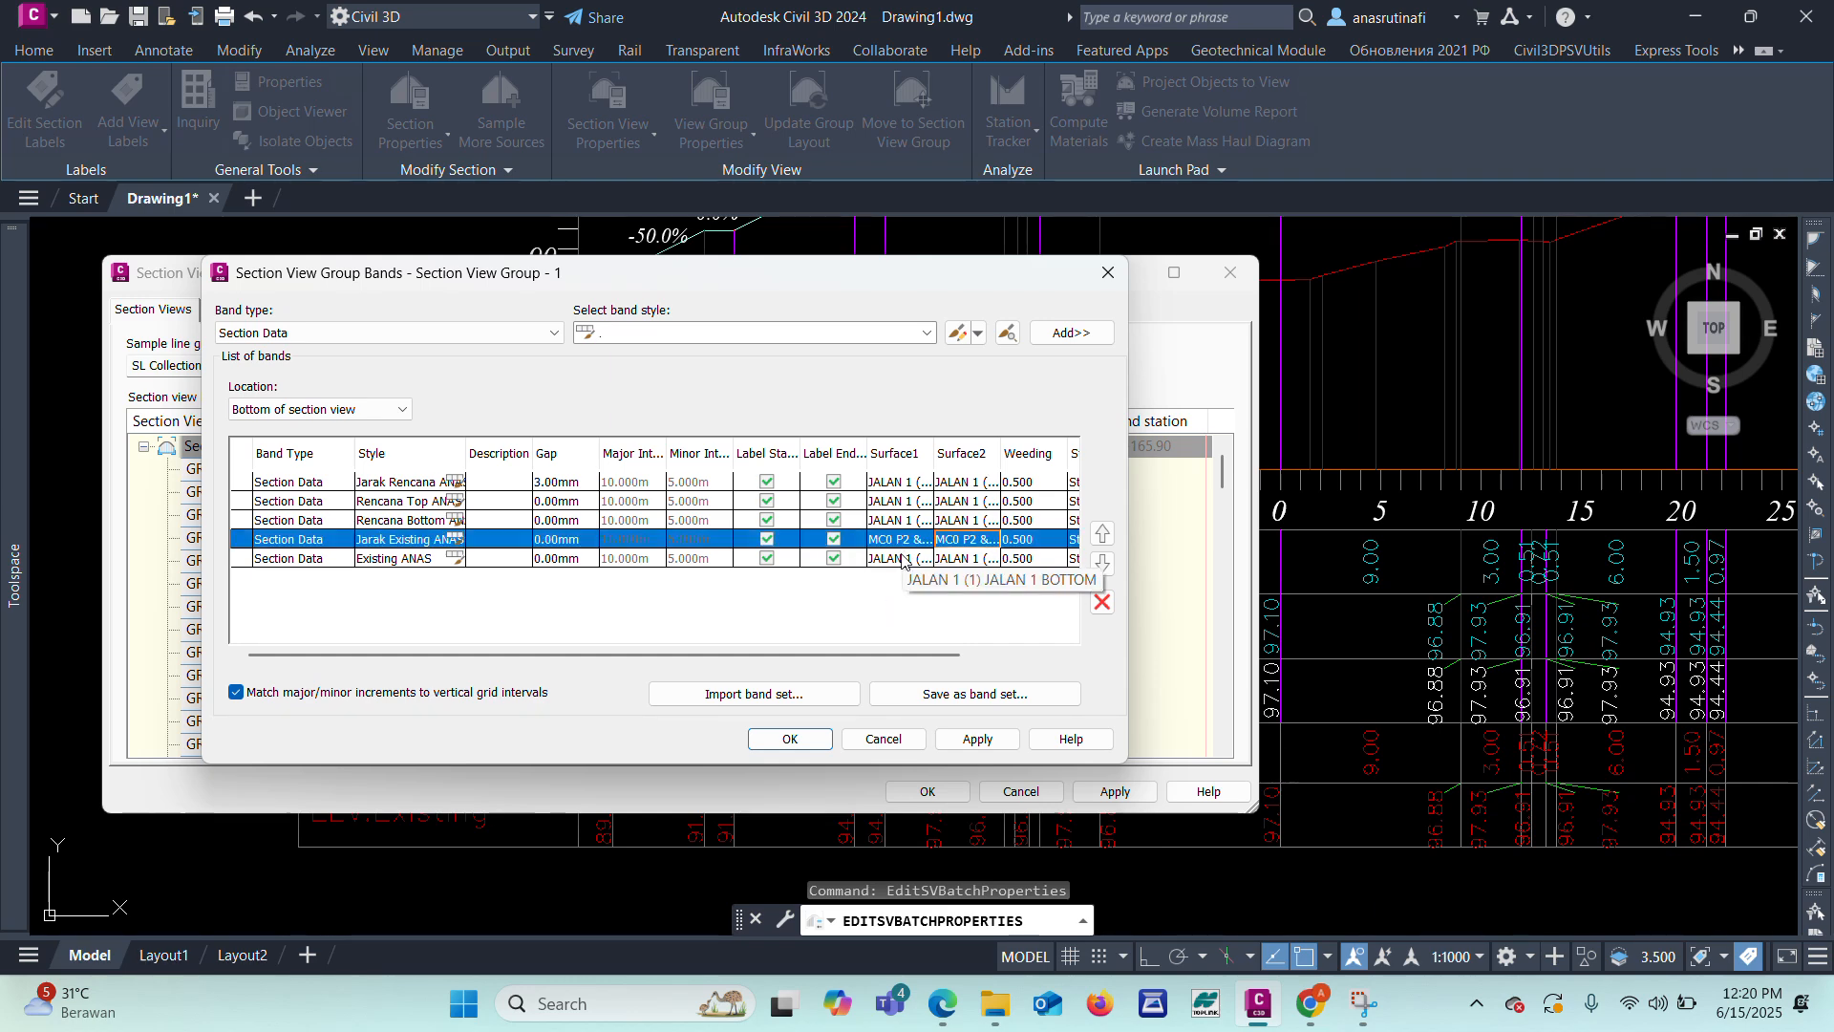
Step: Assign MC0 P2 & P3 as both surfaces of the Existing ANAS band and apply the band changes to the section view group
{"action": "left_click", "coordinate": [903, 562]}
{"action": "left_click", "coordinate": [895, 594]}
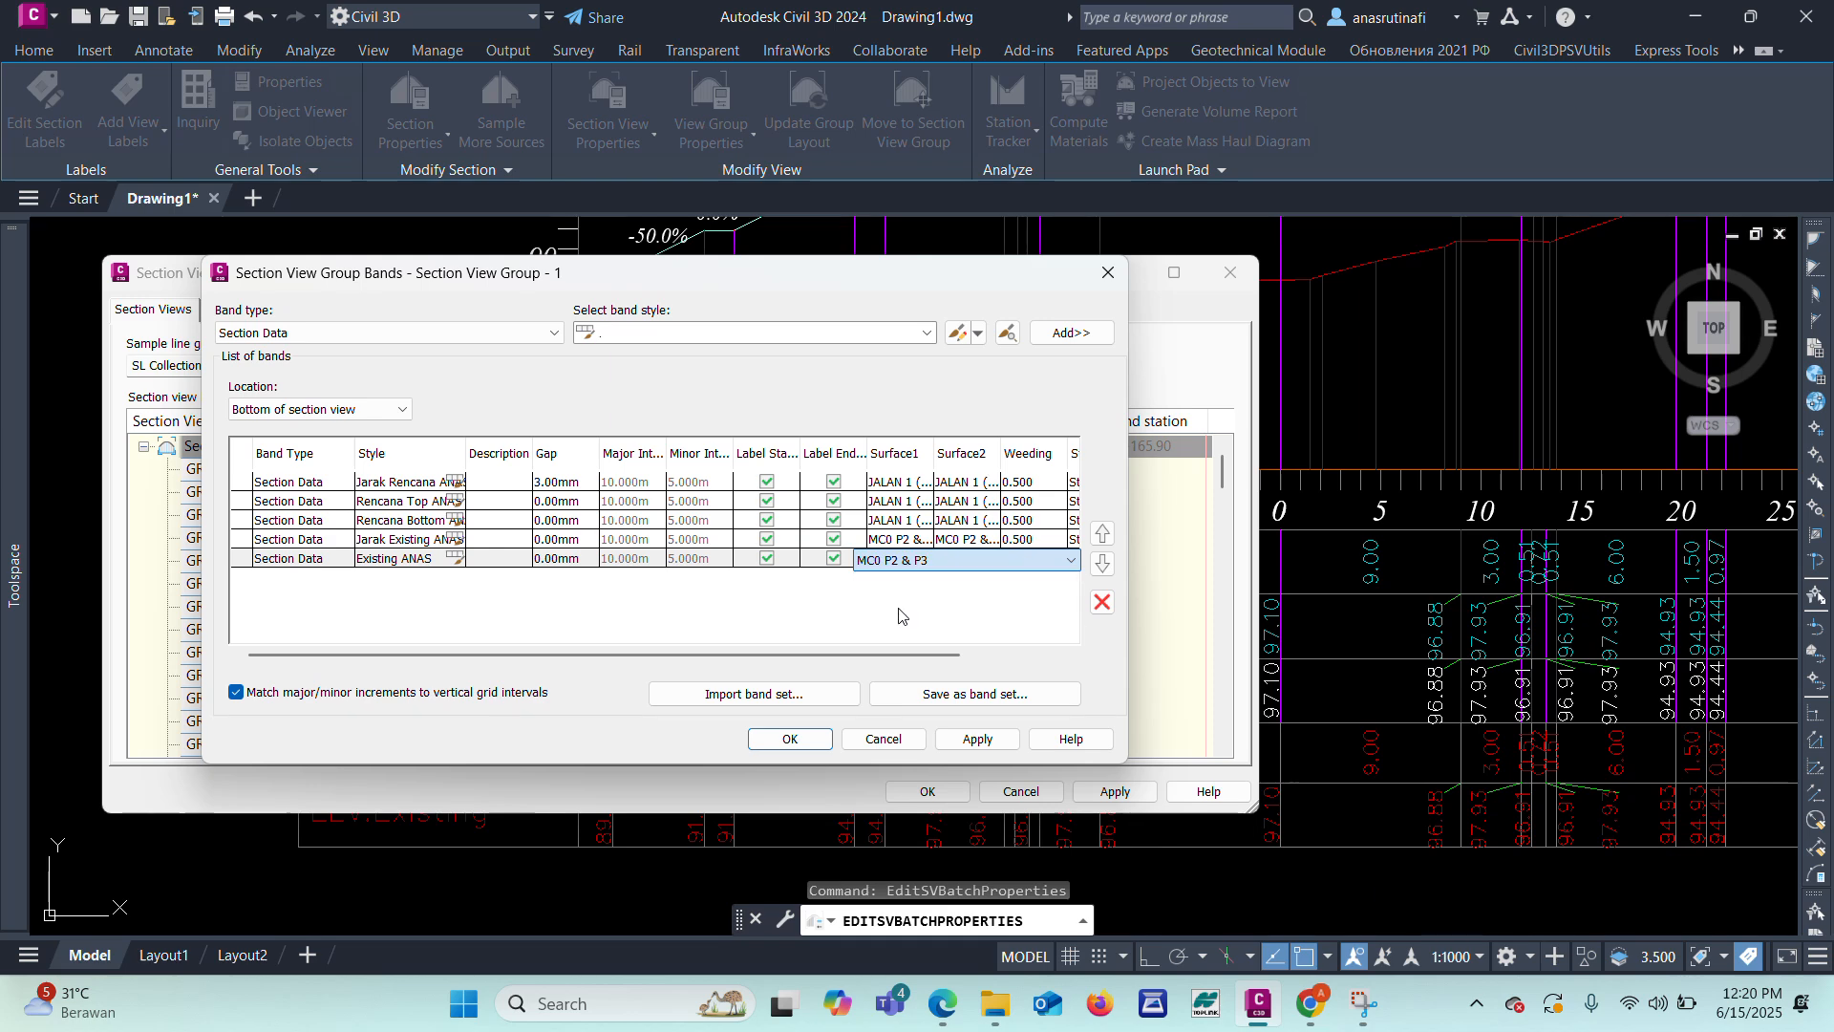
{"action": "left_click", "coordinate": [965, 562]}
{"action": "left_click", "coordinate": [893, 612]}
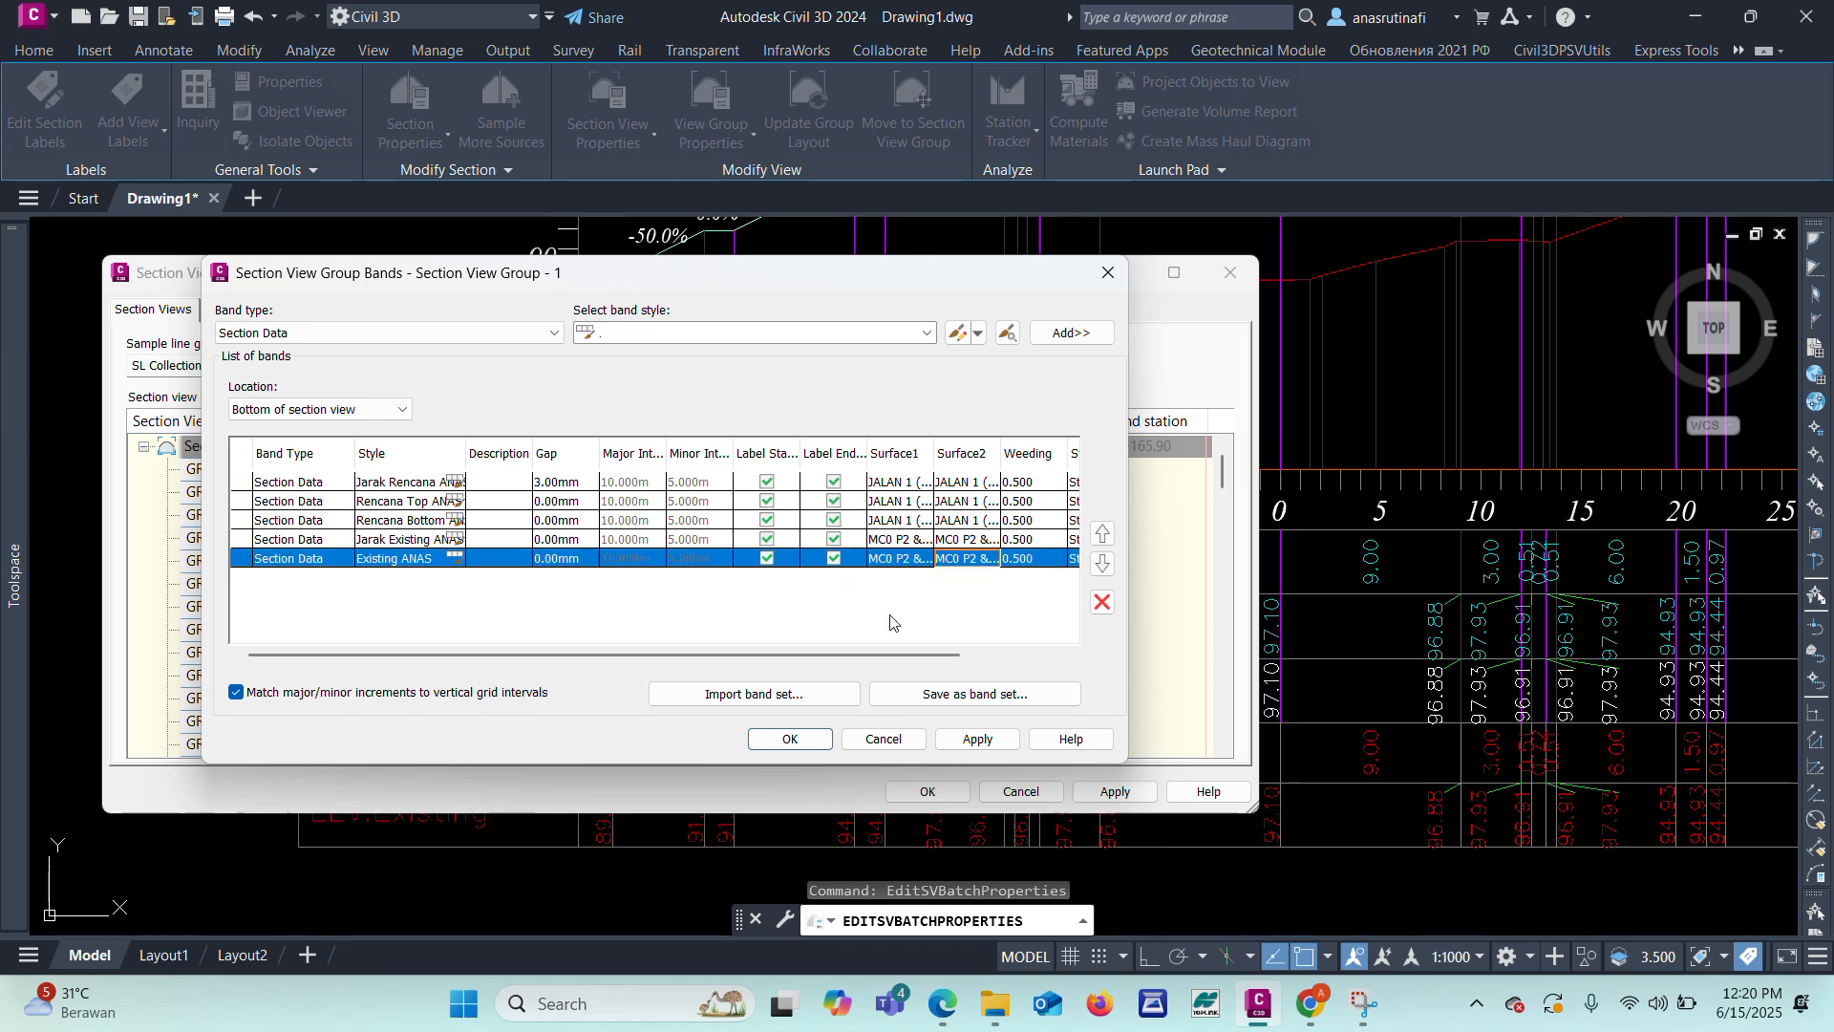
{"action": "left_click", "coordinate": [971, 739]}
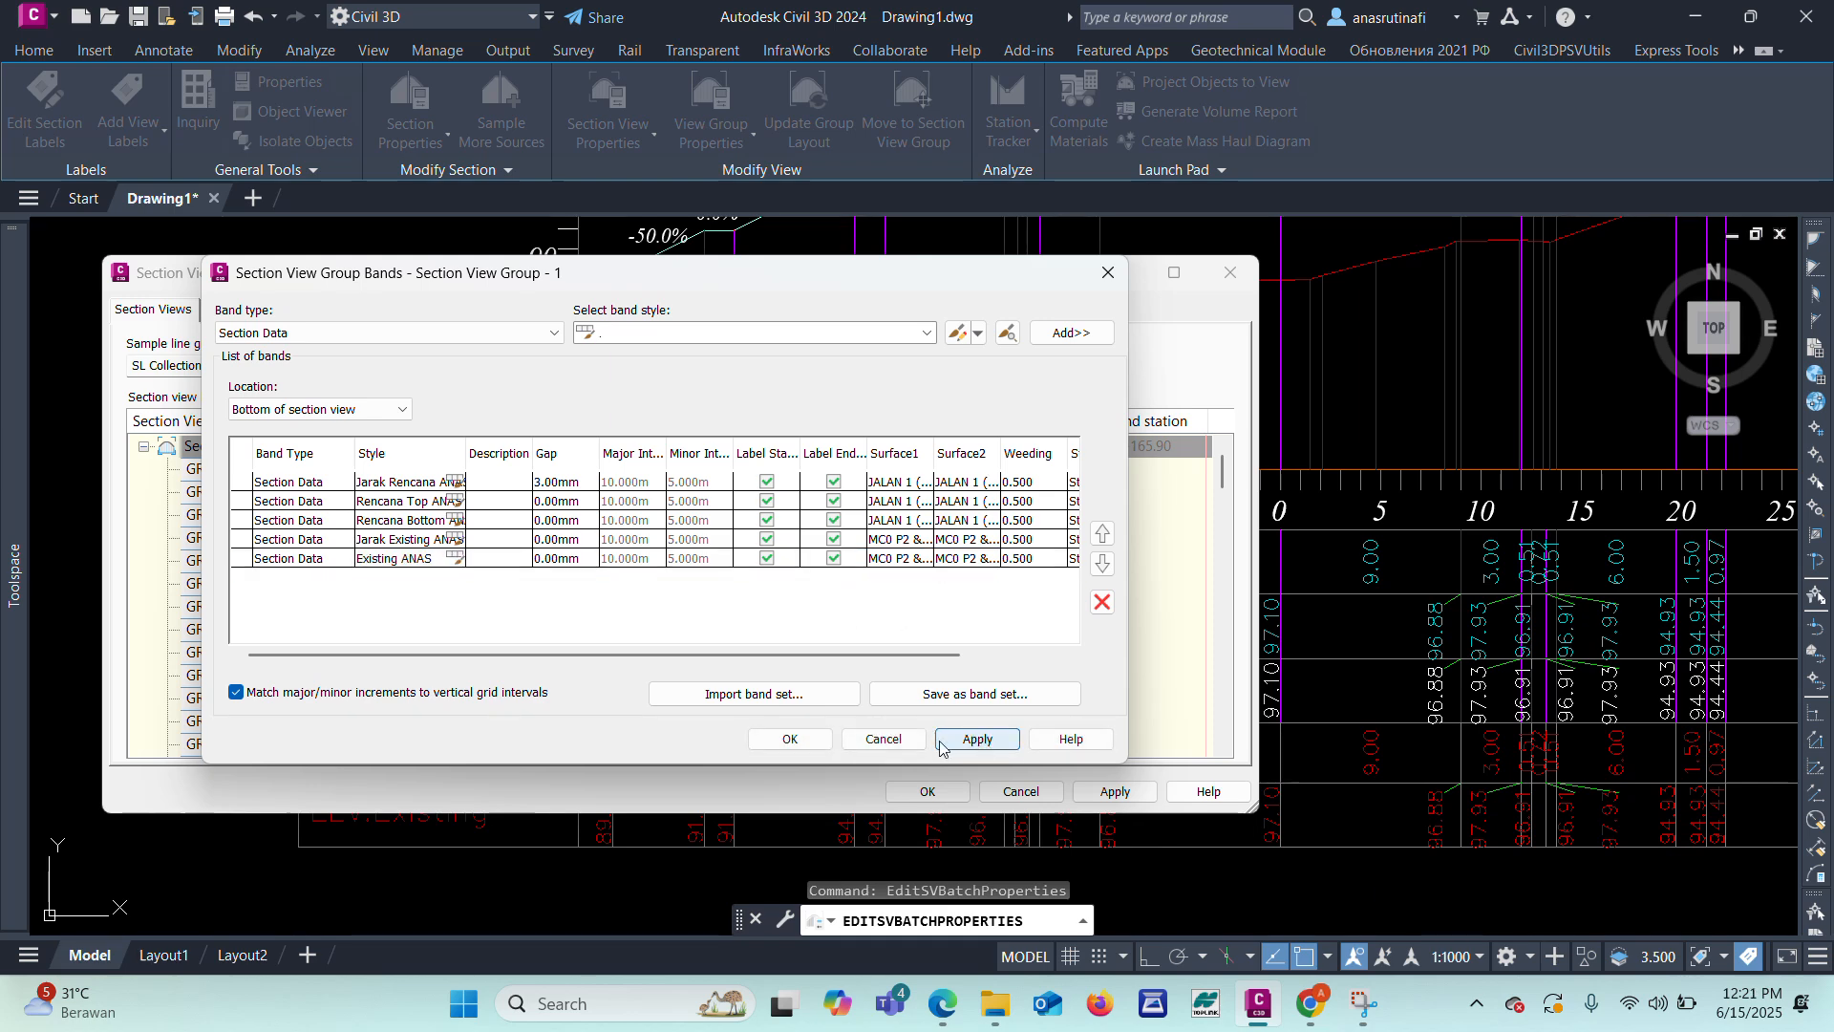
{"action": "left_click", "coordinate": [766, 744]}
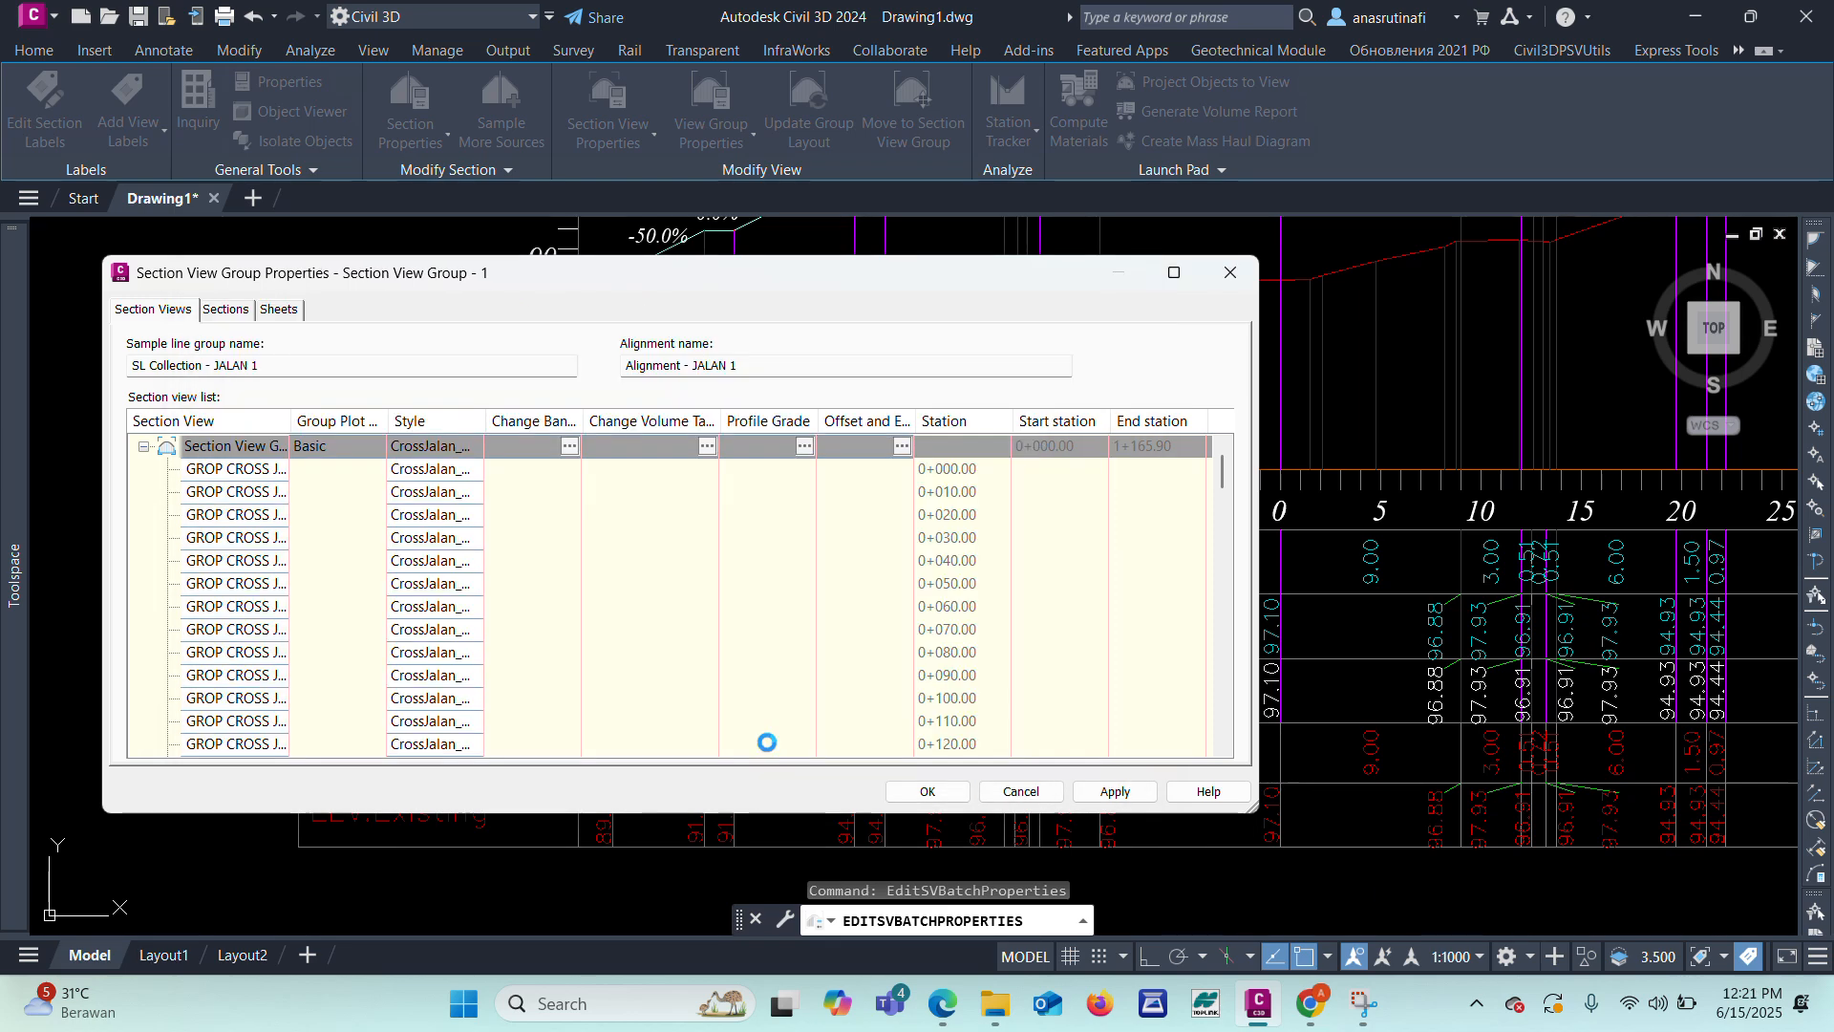
{"action": "left_click", "coordinate": [946, 791]}
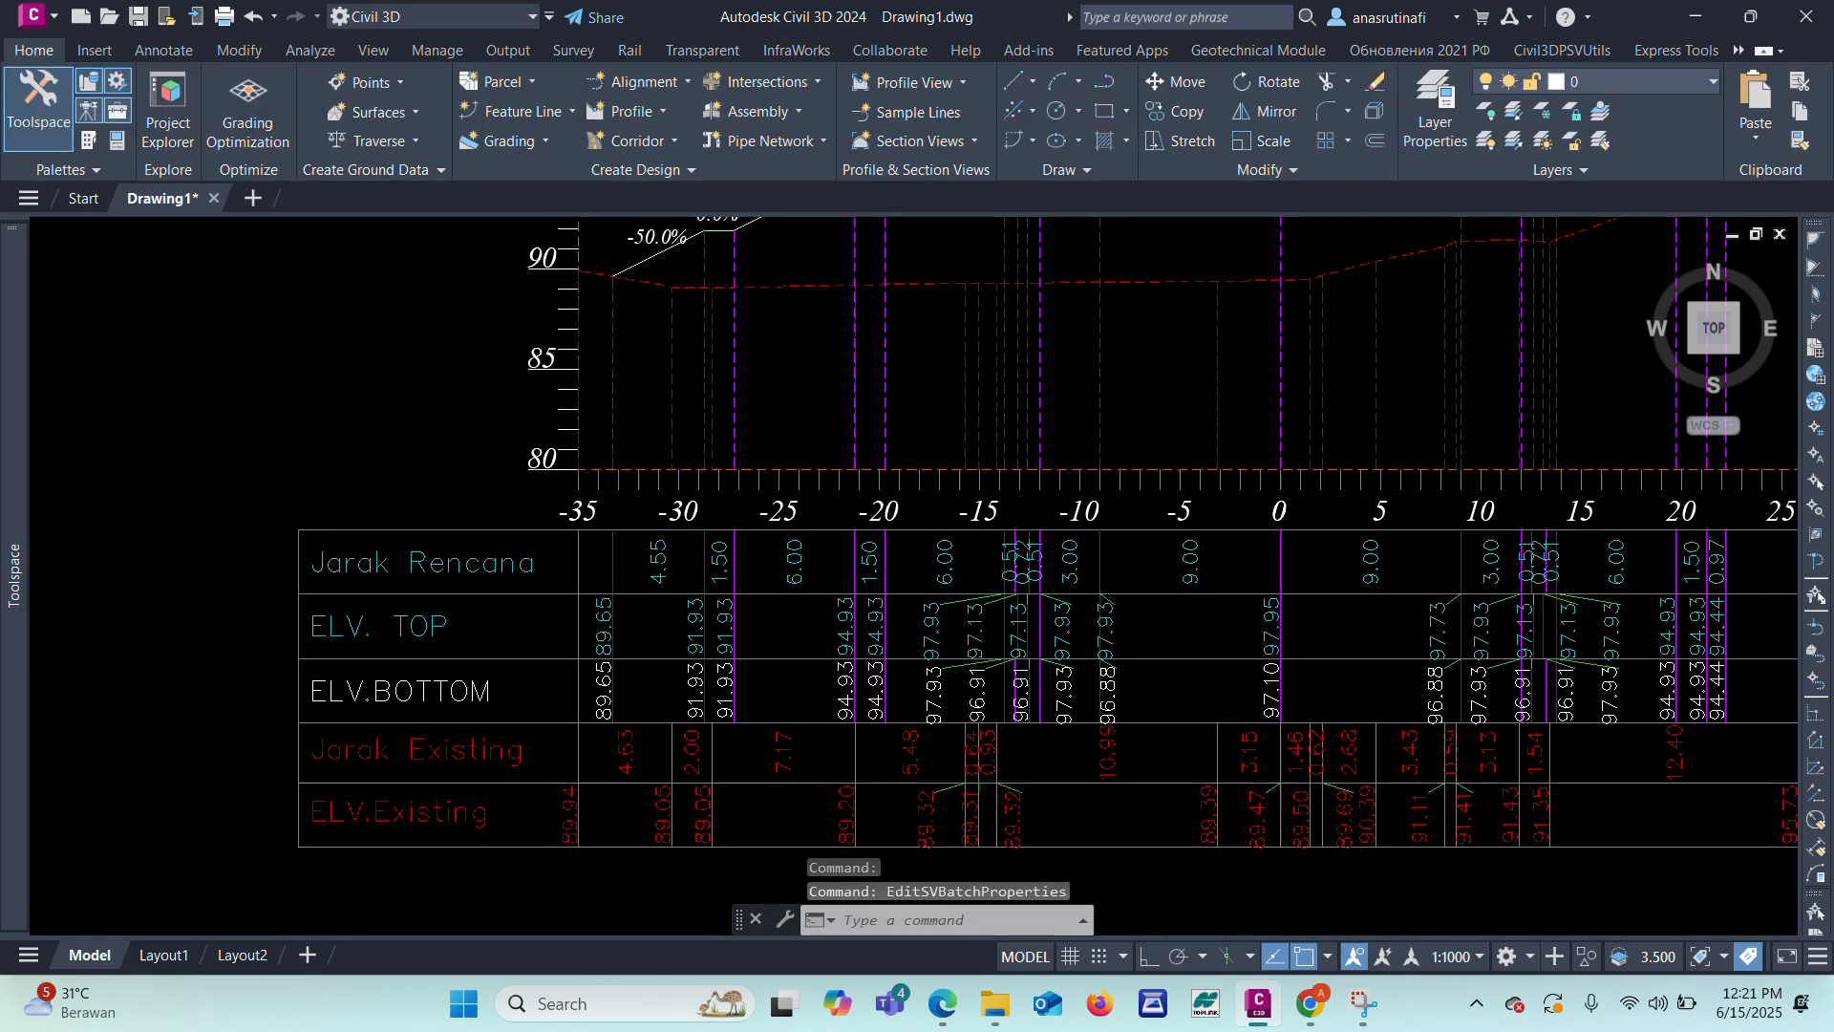
Step: Examine the design distance, top, bottom and existing elevation bands beneath the enlarged cross-section against its profile lines
{"action": "scroll", "coordinate": [622, 527], "scroll_direction": "down", "scroll_amount": 8}
{"action": "scroll", "coordinate": [655, 483], "scroll_direction": "up", "scroll_amount": 8}
{"action": "scroll", "coordinate": [717, 444], "scroll_direction": "down", "scroll_amount": 5}
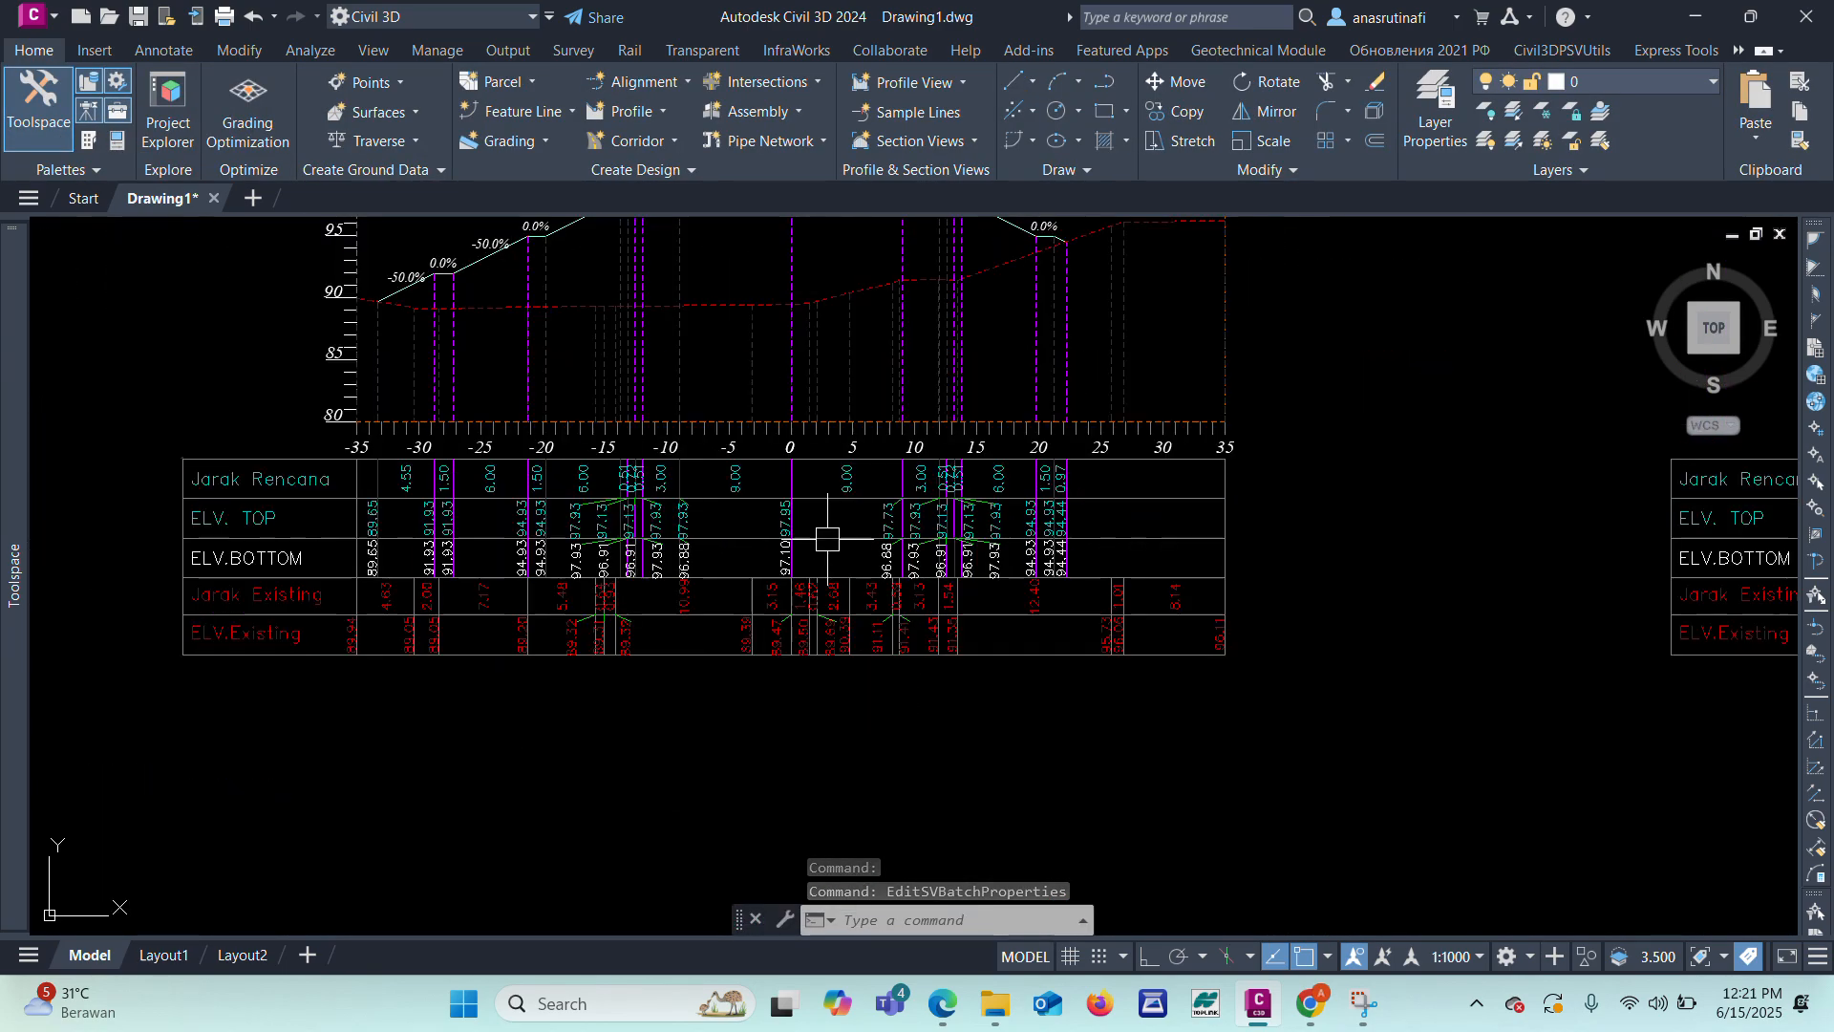
{"action": "scroll", "coordinate": [296, 483], "scroll_direction": "up", "scroll_amount": 5}
{"action": "scroll", "coordinate": [936, 506], "scroll_direction": "down", "scroll_amount": 3}
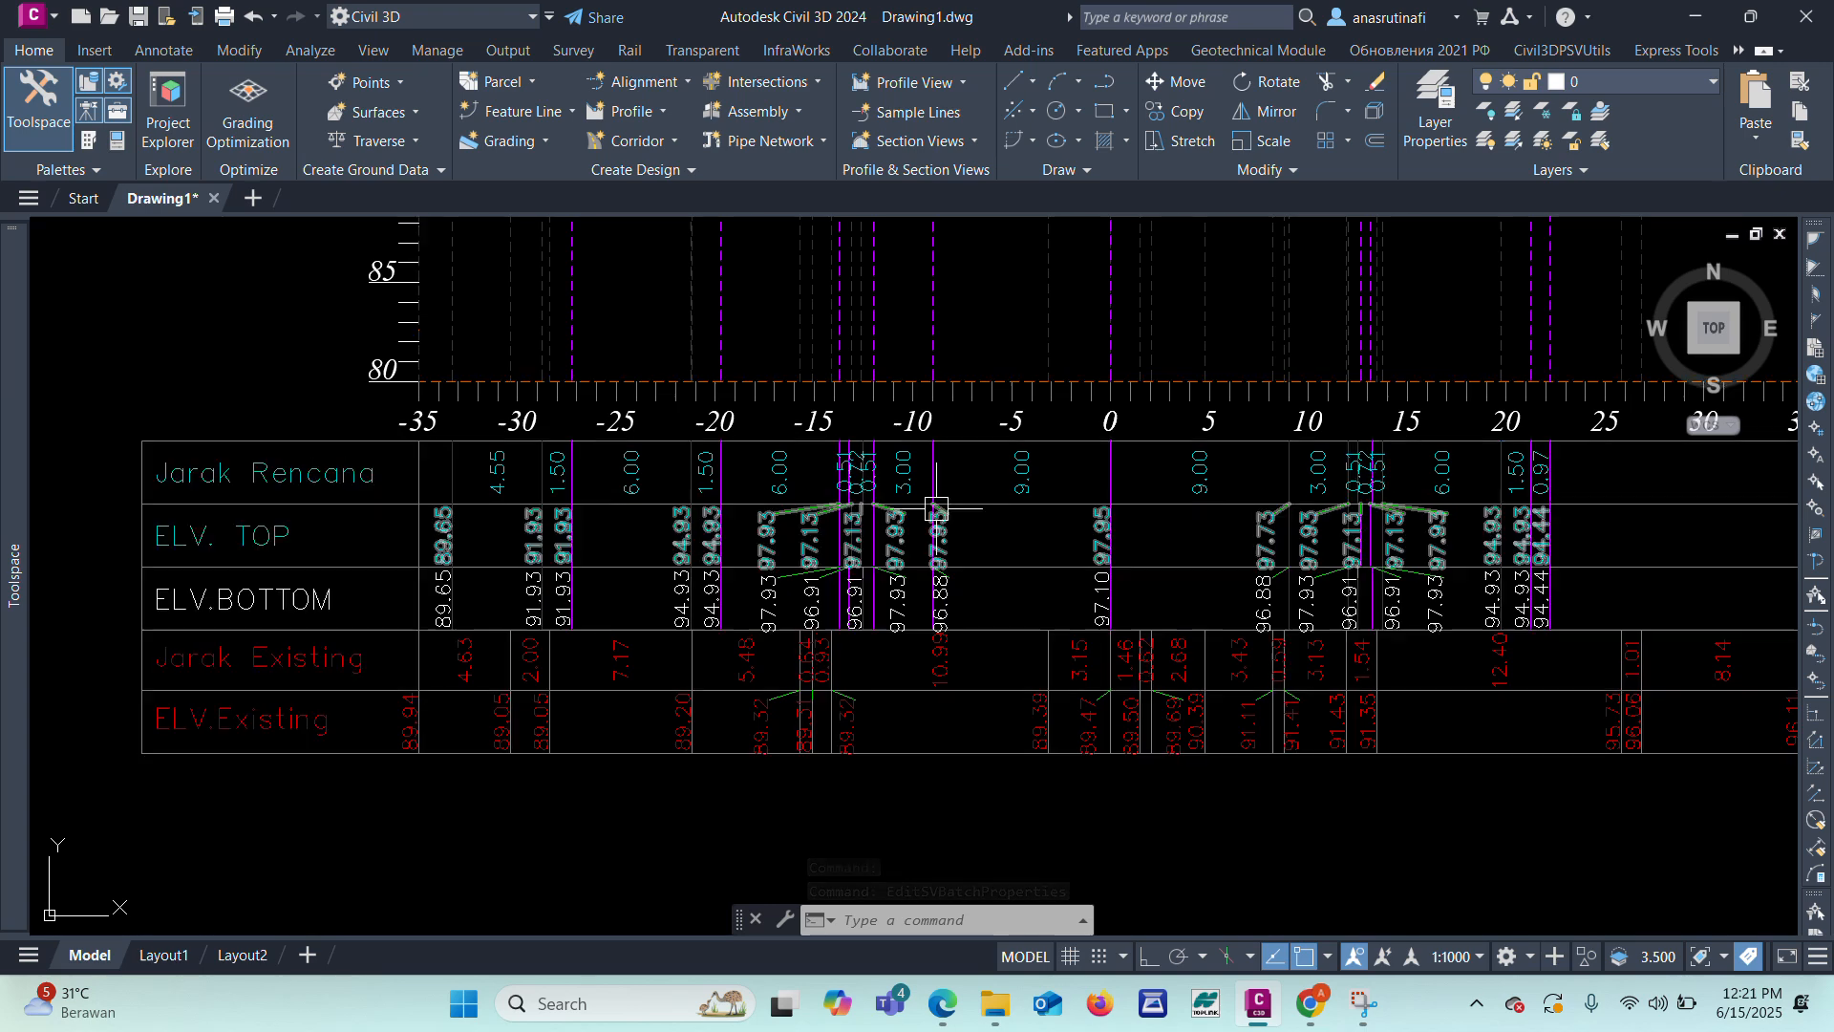
{"action": "scroll", "coordinate": [1034, 506], "scroll_direction": "up", "scroll_amount": 3}
{"action": "scroll", "coordinate": [1033, 503], "scroll_direction": "down", "scroll_amount": 2}
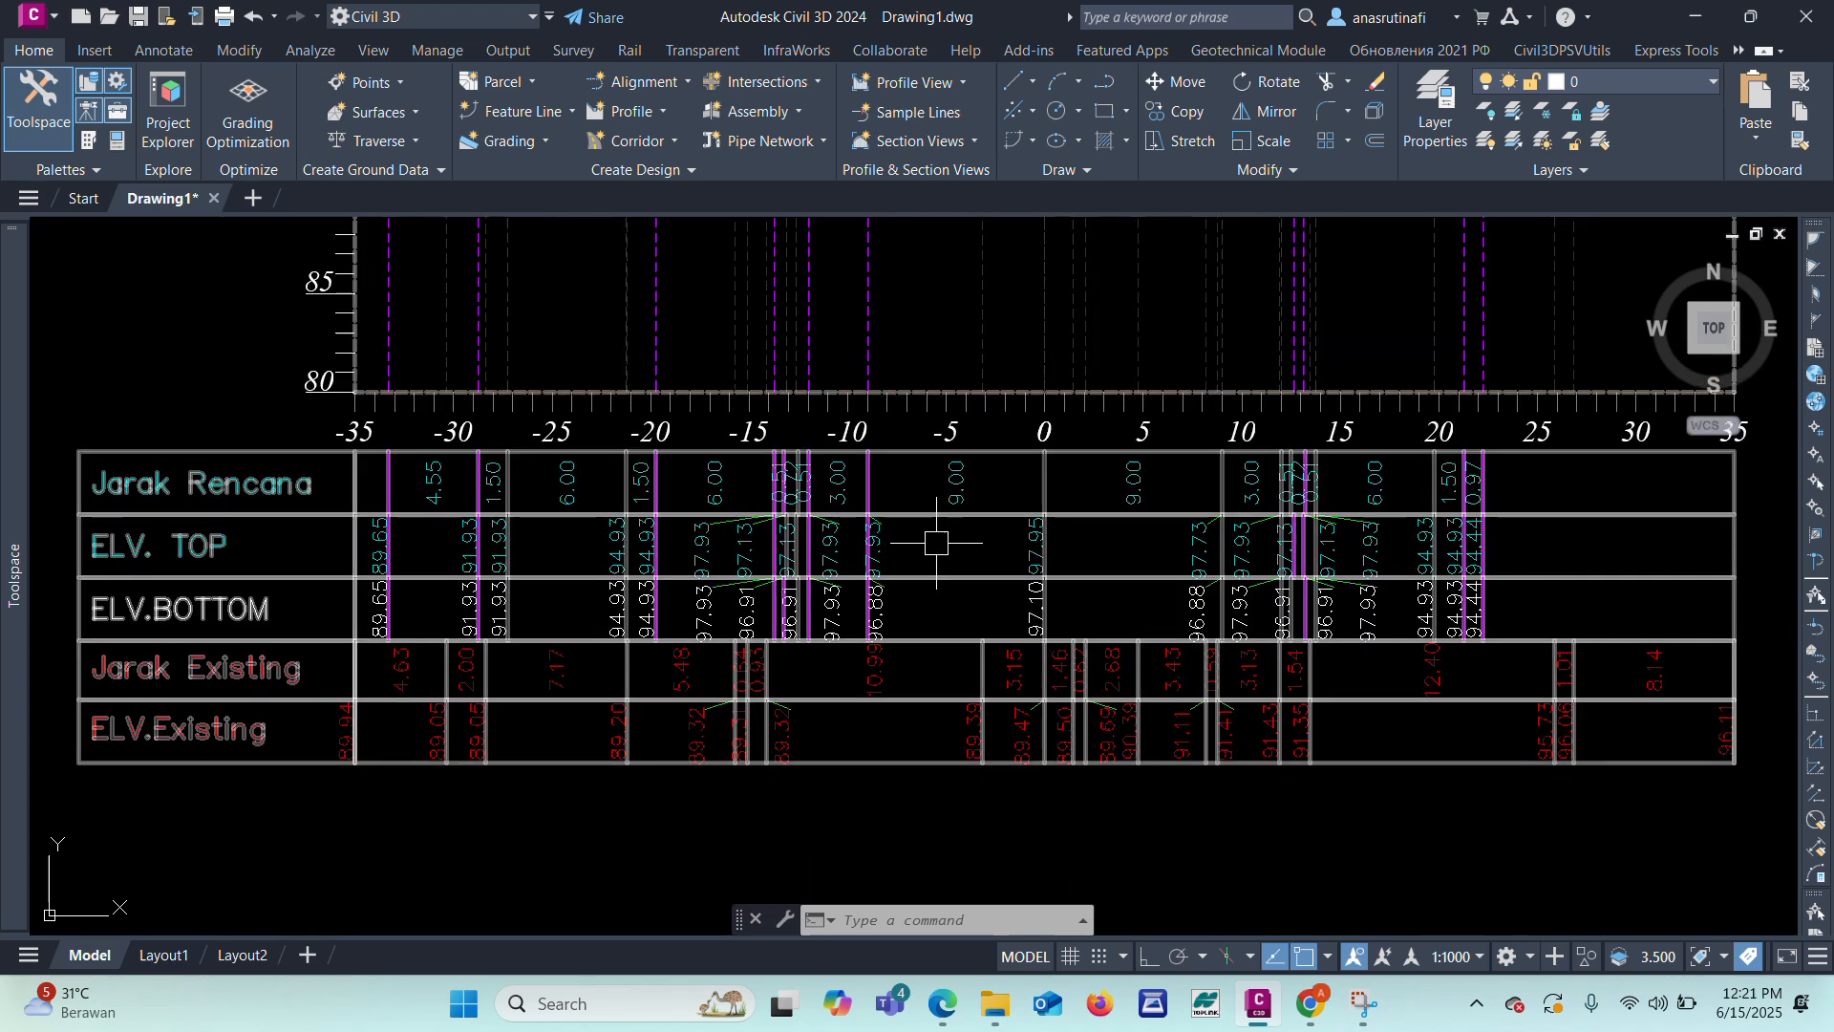
{"action": "scroll", "coordinate": [955, 506], "scroll_direction": "up", "scroll_amount": 2}
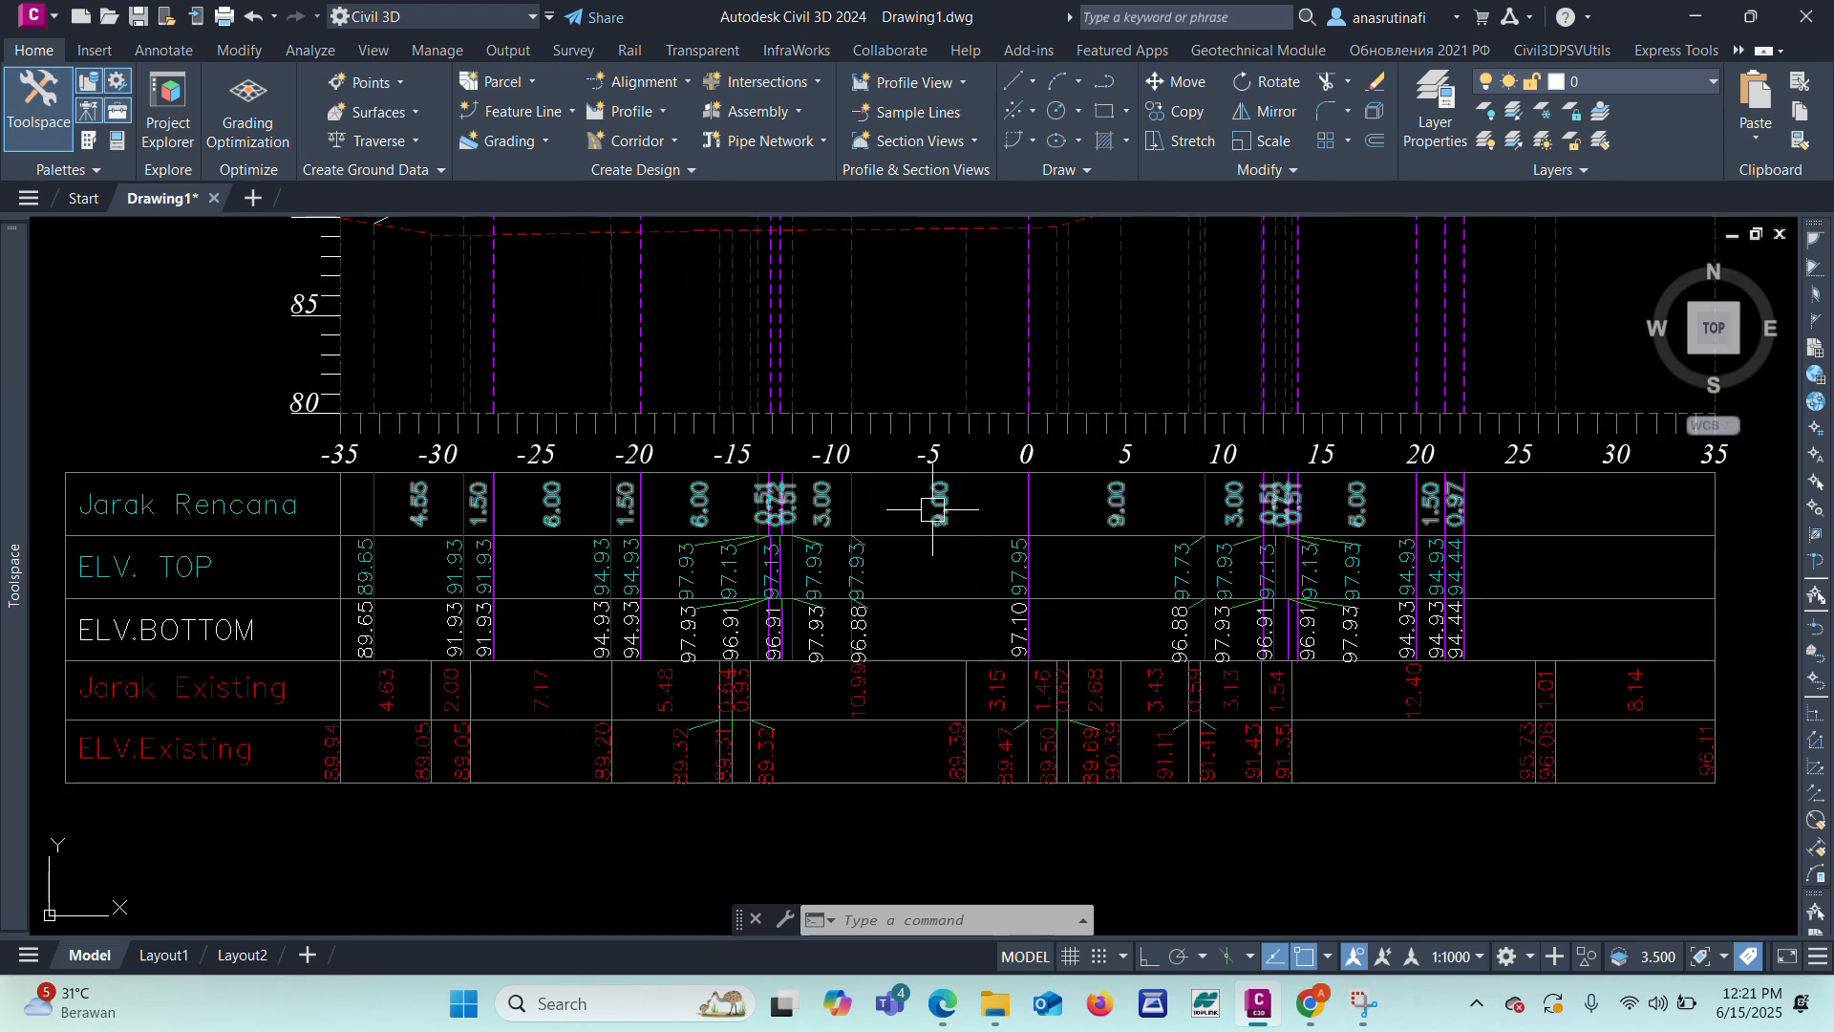
{"action": "scroll", "coordinate": [1223, 496], "scroll_direction": "up", "scroll_amount": 2}
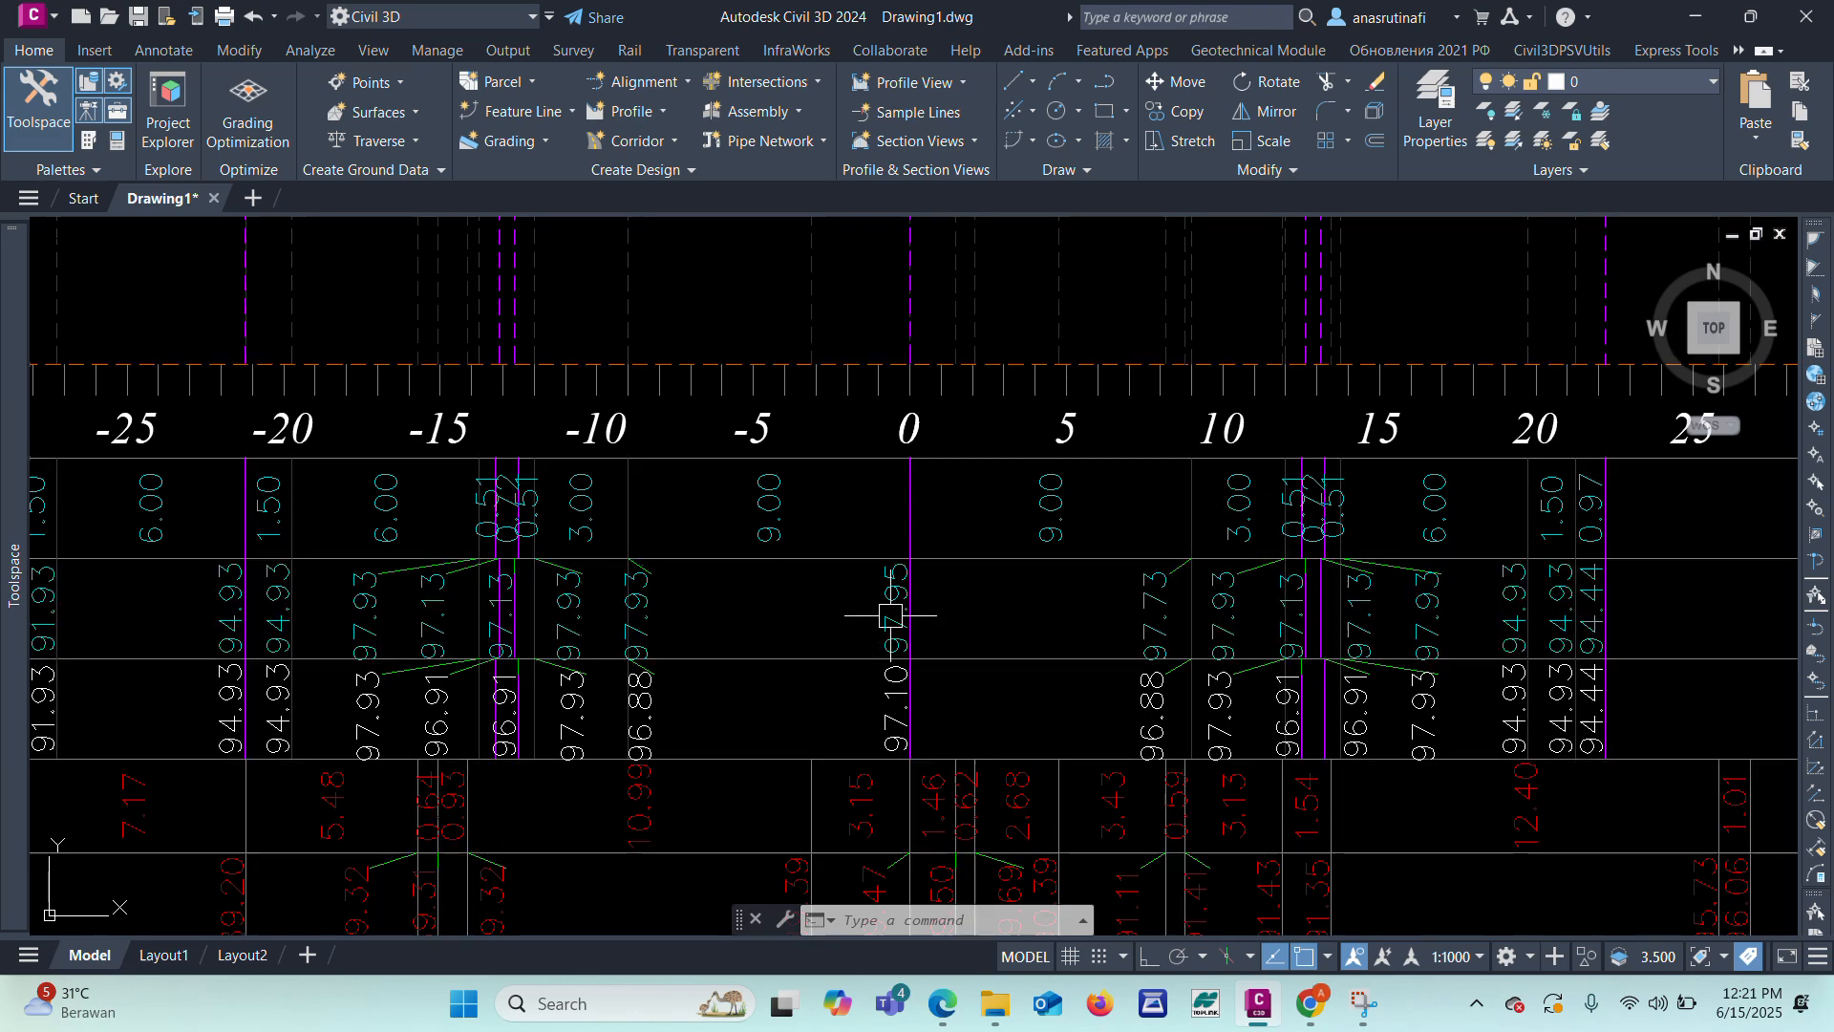
{"action": "scroll", "coordinate": [917, 620], "scroll_direction": "down", "scroll_amount": 4}
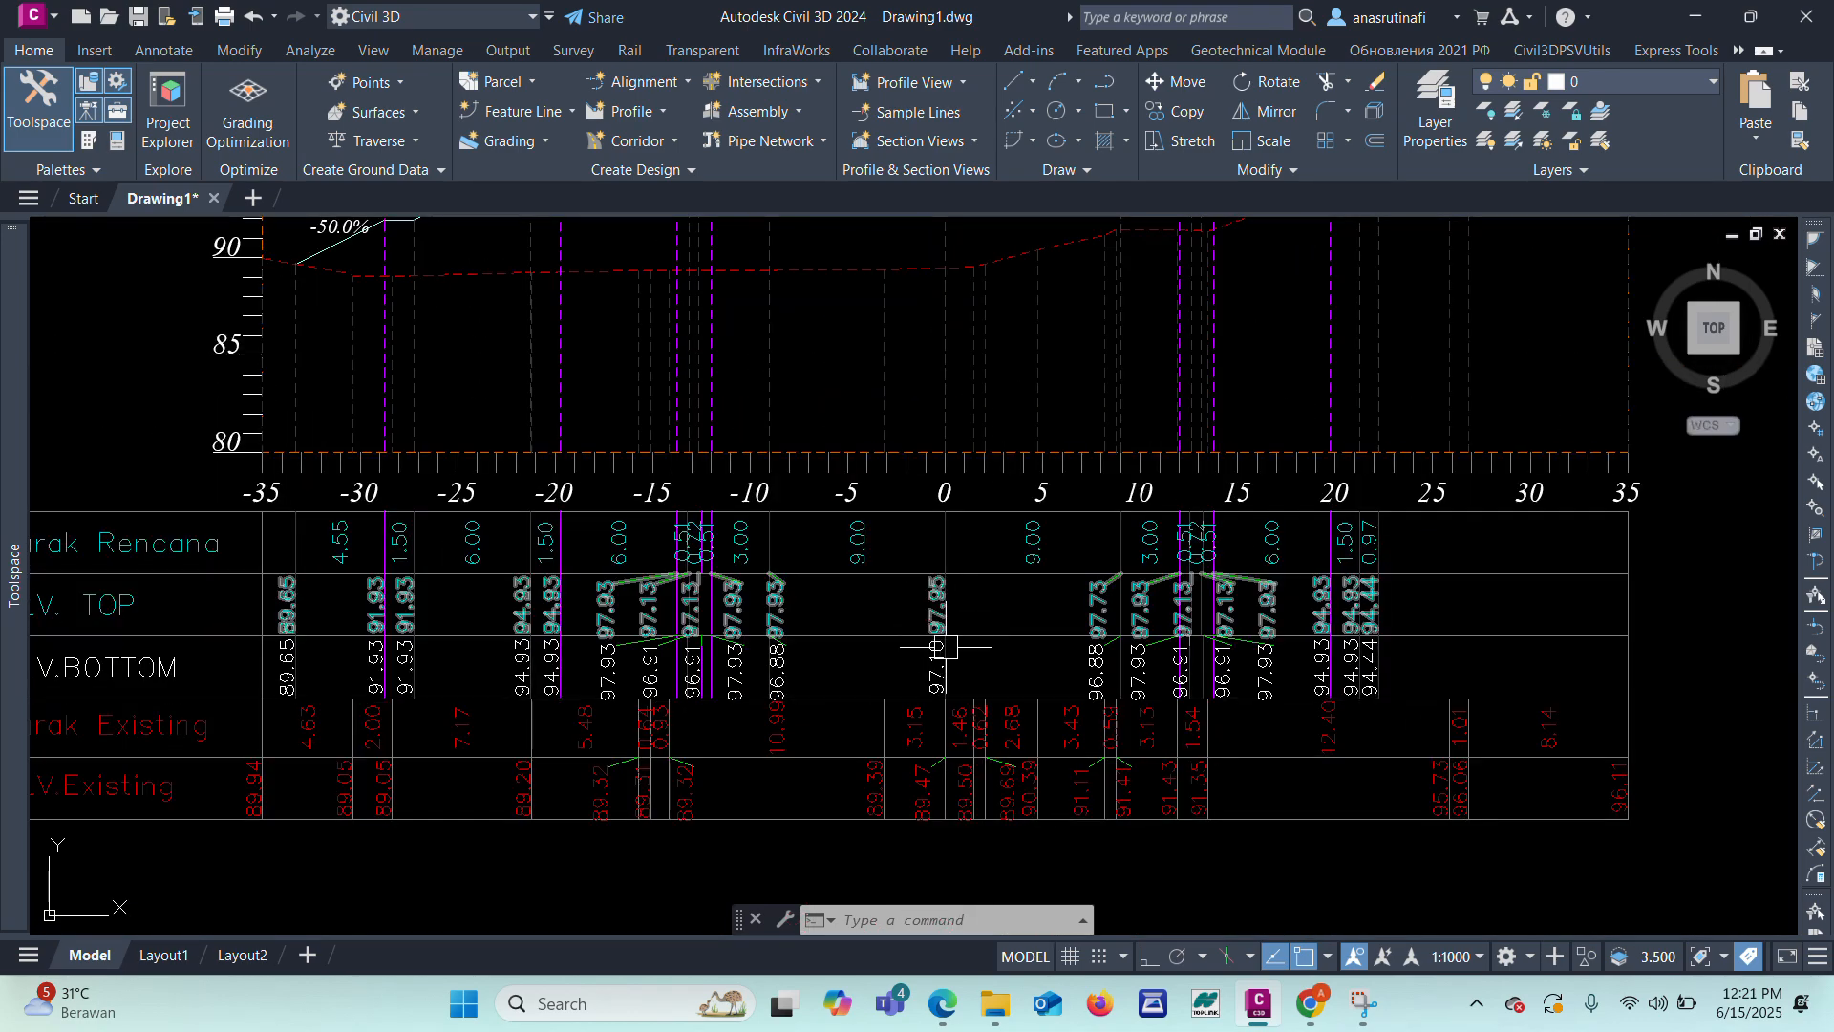
{"action": "scroll", "coordinate": [921, 649], "scroll_direction": "up", "scroll_amount": 2}
{"action": "scroll", "coordinate": [935, 674], "scroll_direction": "down", "scroll_amount": 4}
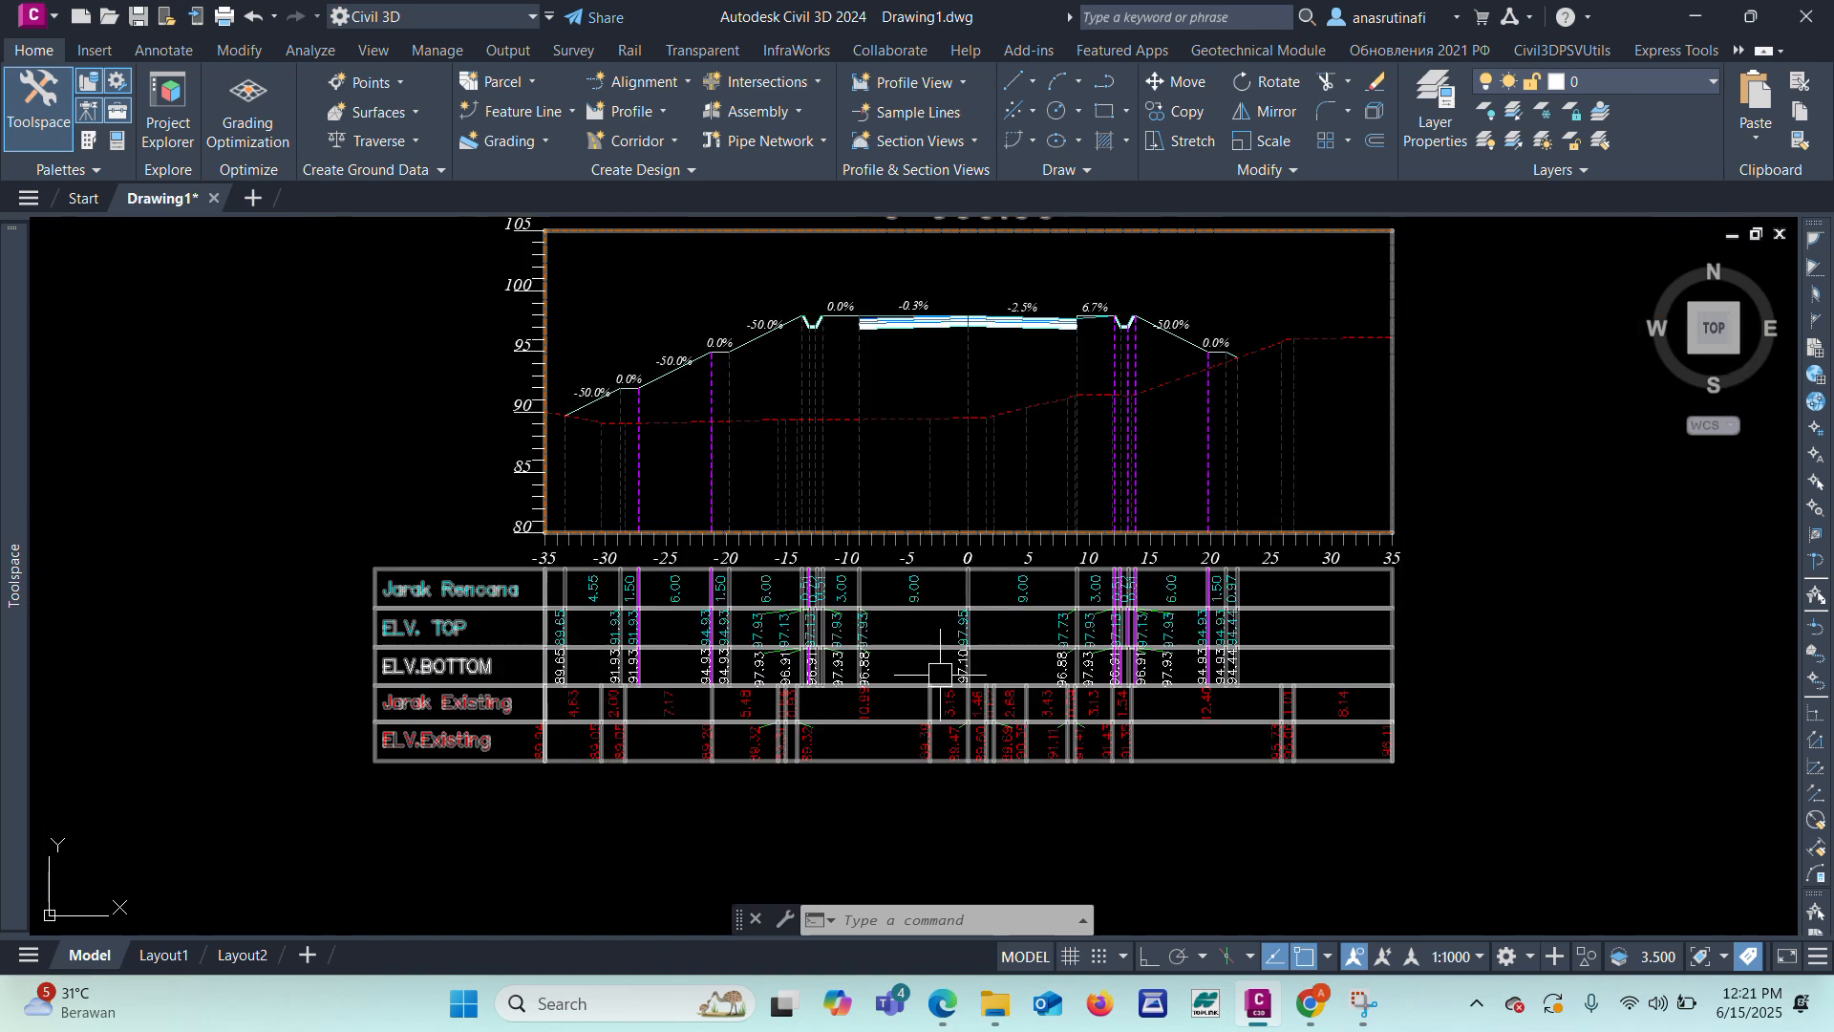
{"action": "left_click", "coordinate": [642, 616]}
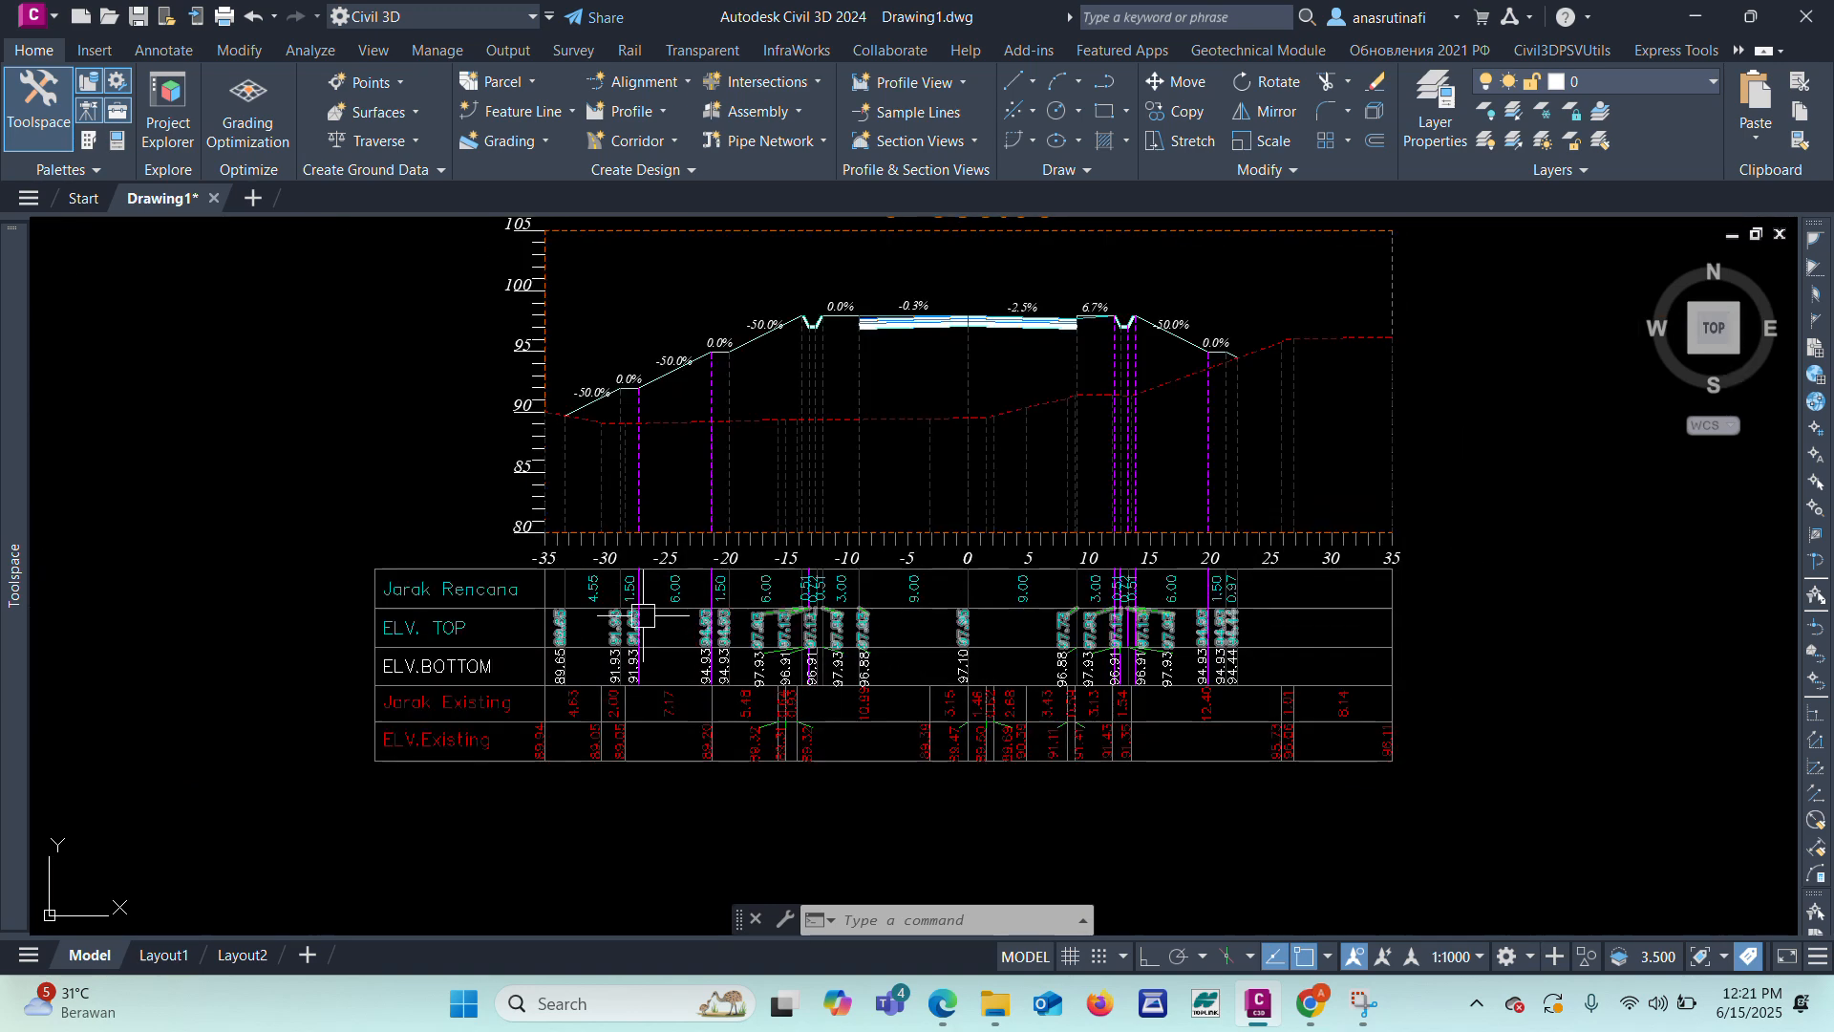
{"action": "scroll", "coordinate": [637, 616], "scroll_direction": "up", "scroll_amount": 2}
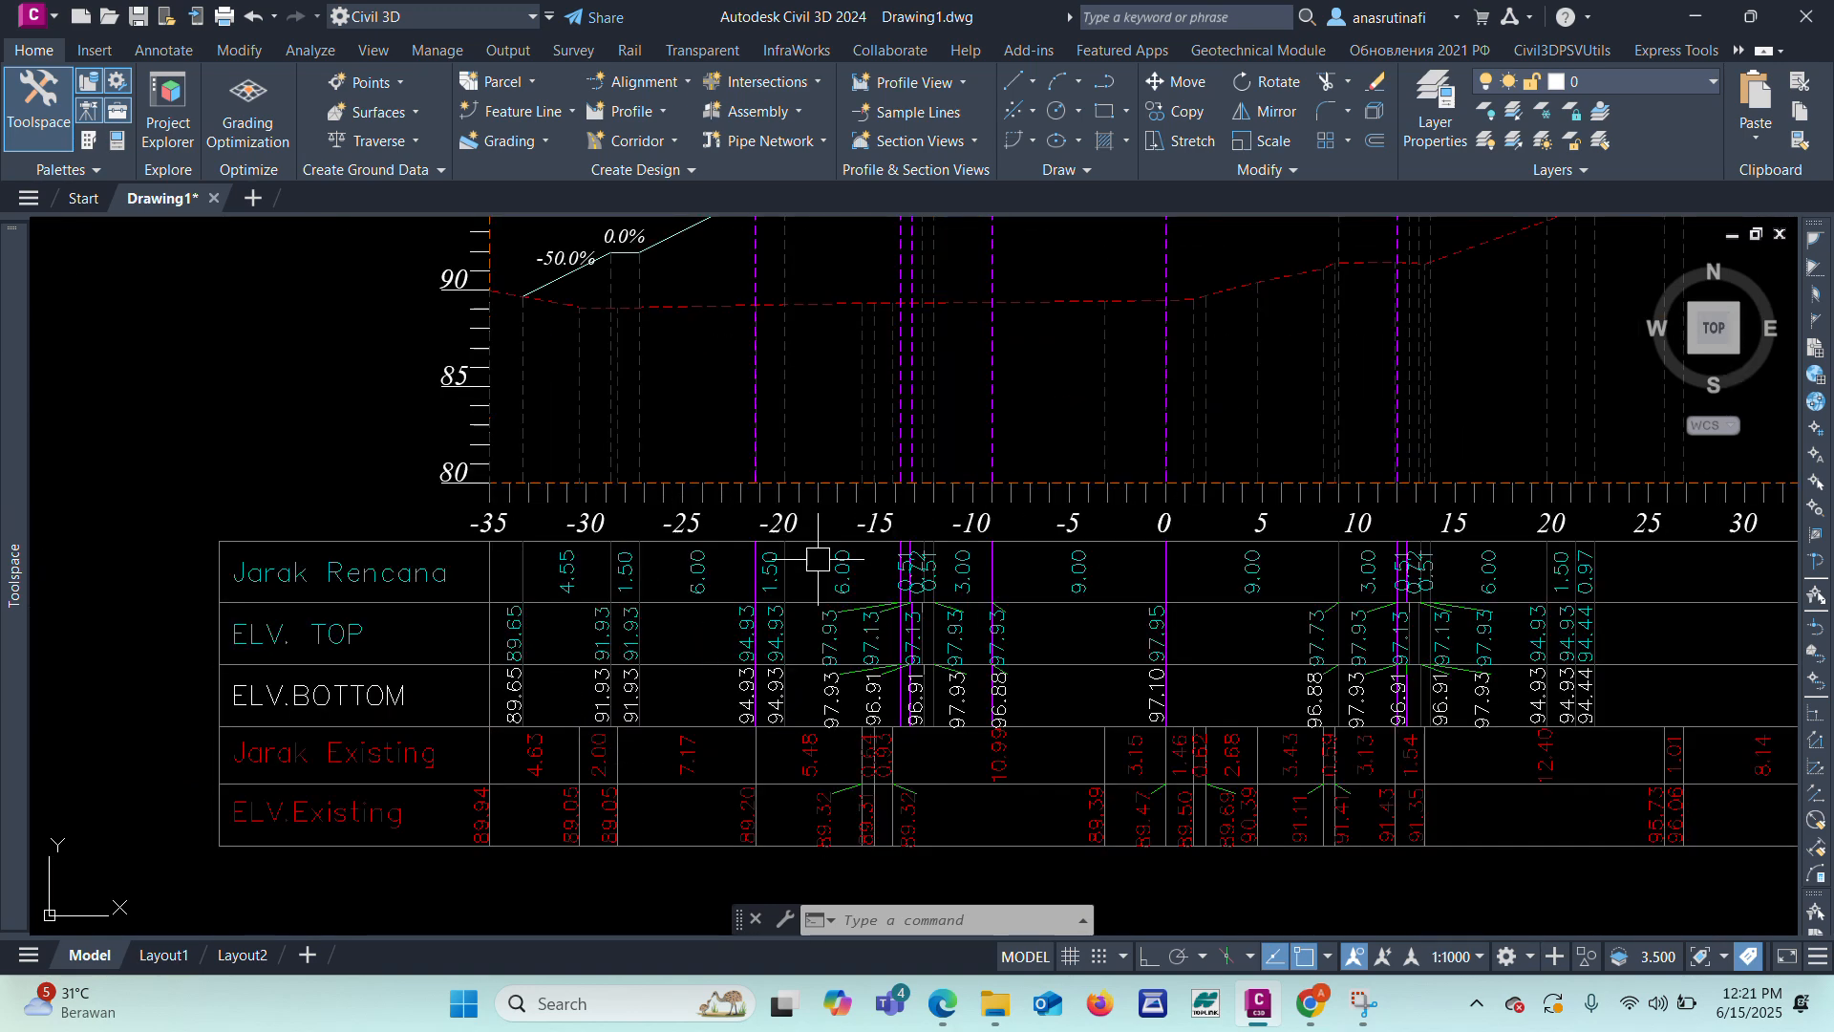
{"action": "scroll", "coordinate": [1079, 541], "scroll_direction": "down", "scroll_amount": 1}
{"action": "scroll", "coordinate": [1194, 344], "scroll_direction": "up", "scroll_amount": 3}
{"action": "scroll", "coordinate": [864, 401], "scroll_direction": "down", "scroll_amount": 5}
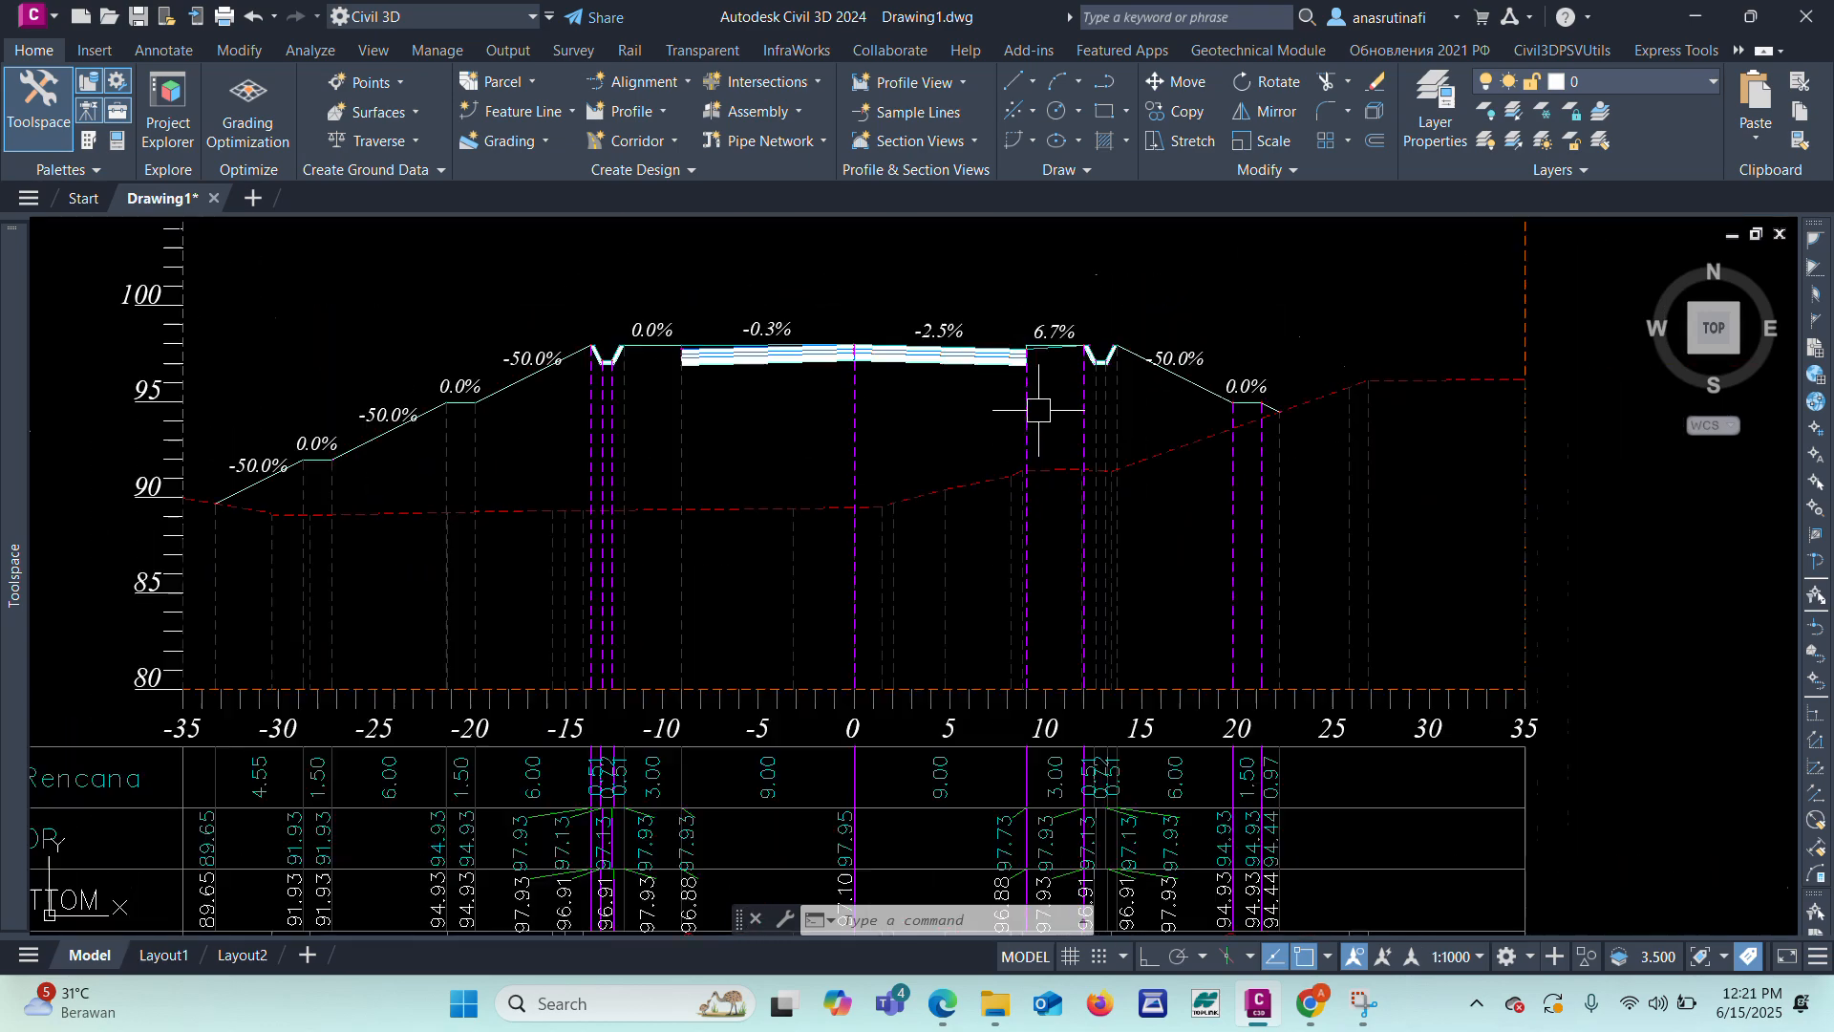
{"action": "scroll", "coordinate": [507, 631], "scroll_direction": "up", "scroll_amount": 3}
{"action": "scroll", "coordinate": [507, 631], "scroll_direction": "down", "scroll_amount": 1}
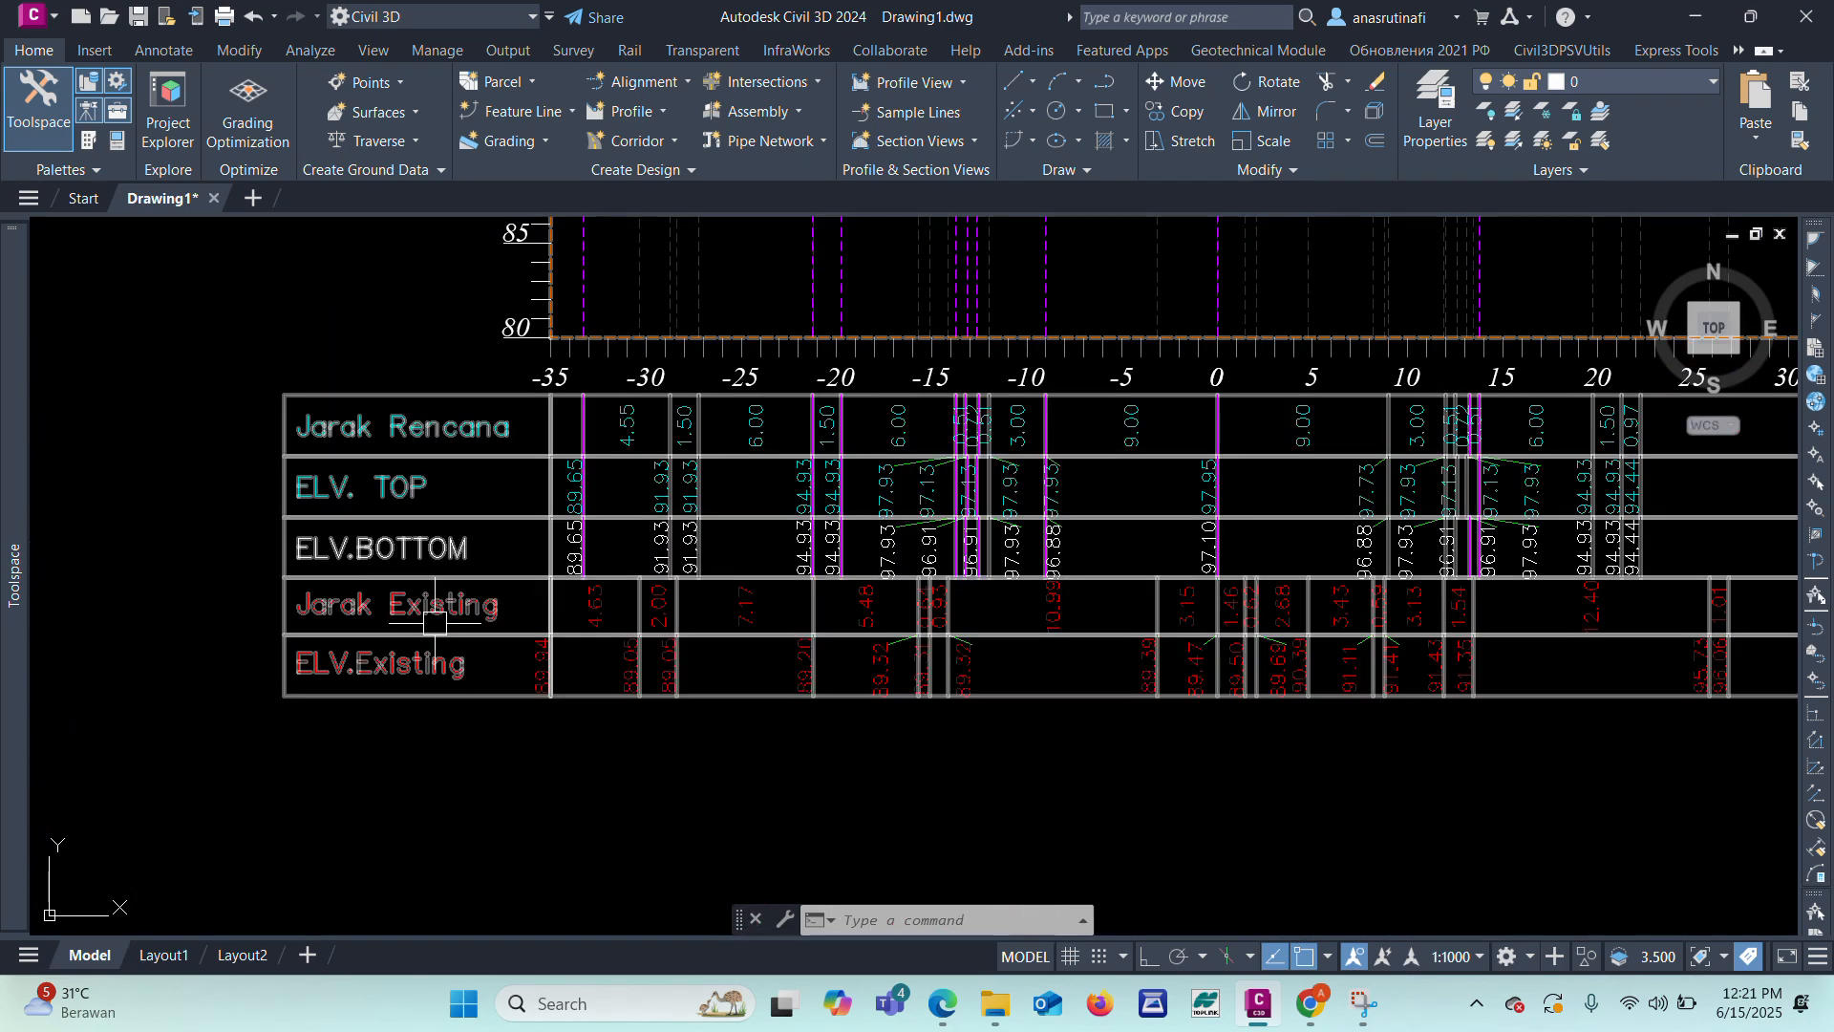
{"action": "scroll", "coordinate": [973, 626], "scroll_direction": "up", "scroll_amount": 1}
{"action": "scroll", "coordinate": [972, 627], "scroll_direction": "up", "scroll_amount": 2}
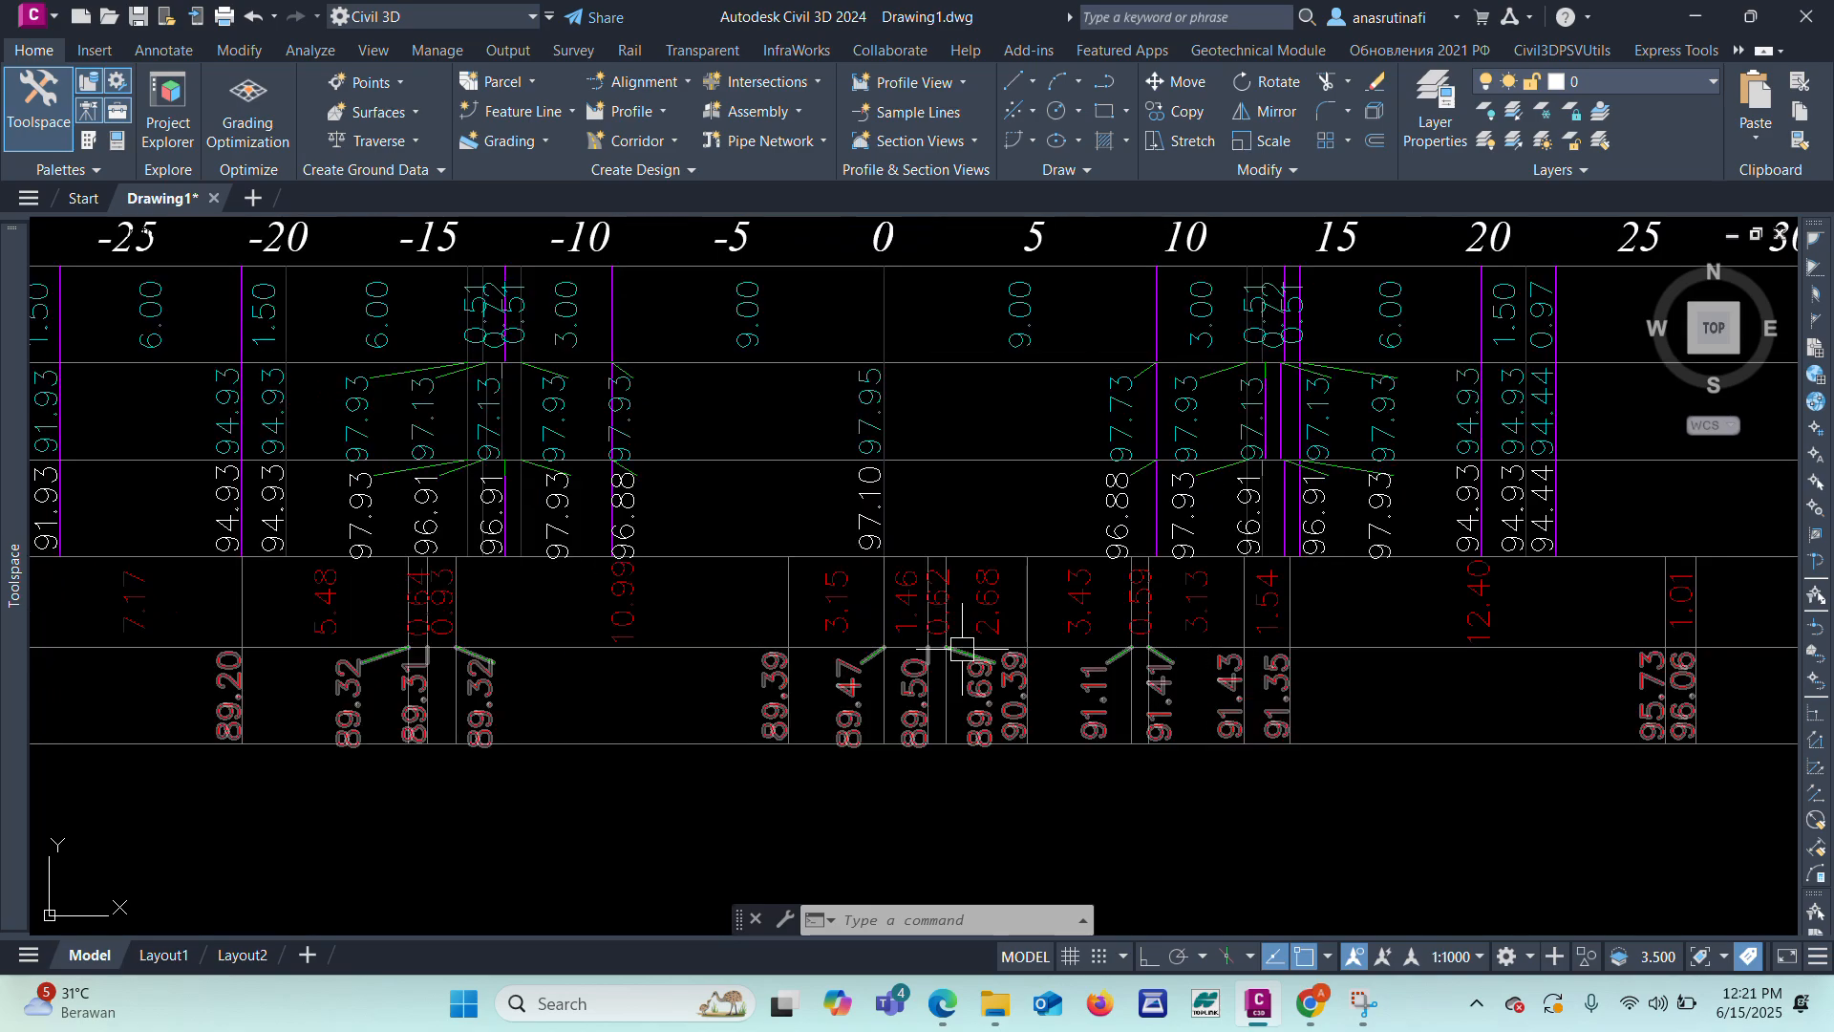
{"action": "scroll", "coordinate": [945, 653], "scroll_direction": "down", "scroll_amount": 2}
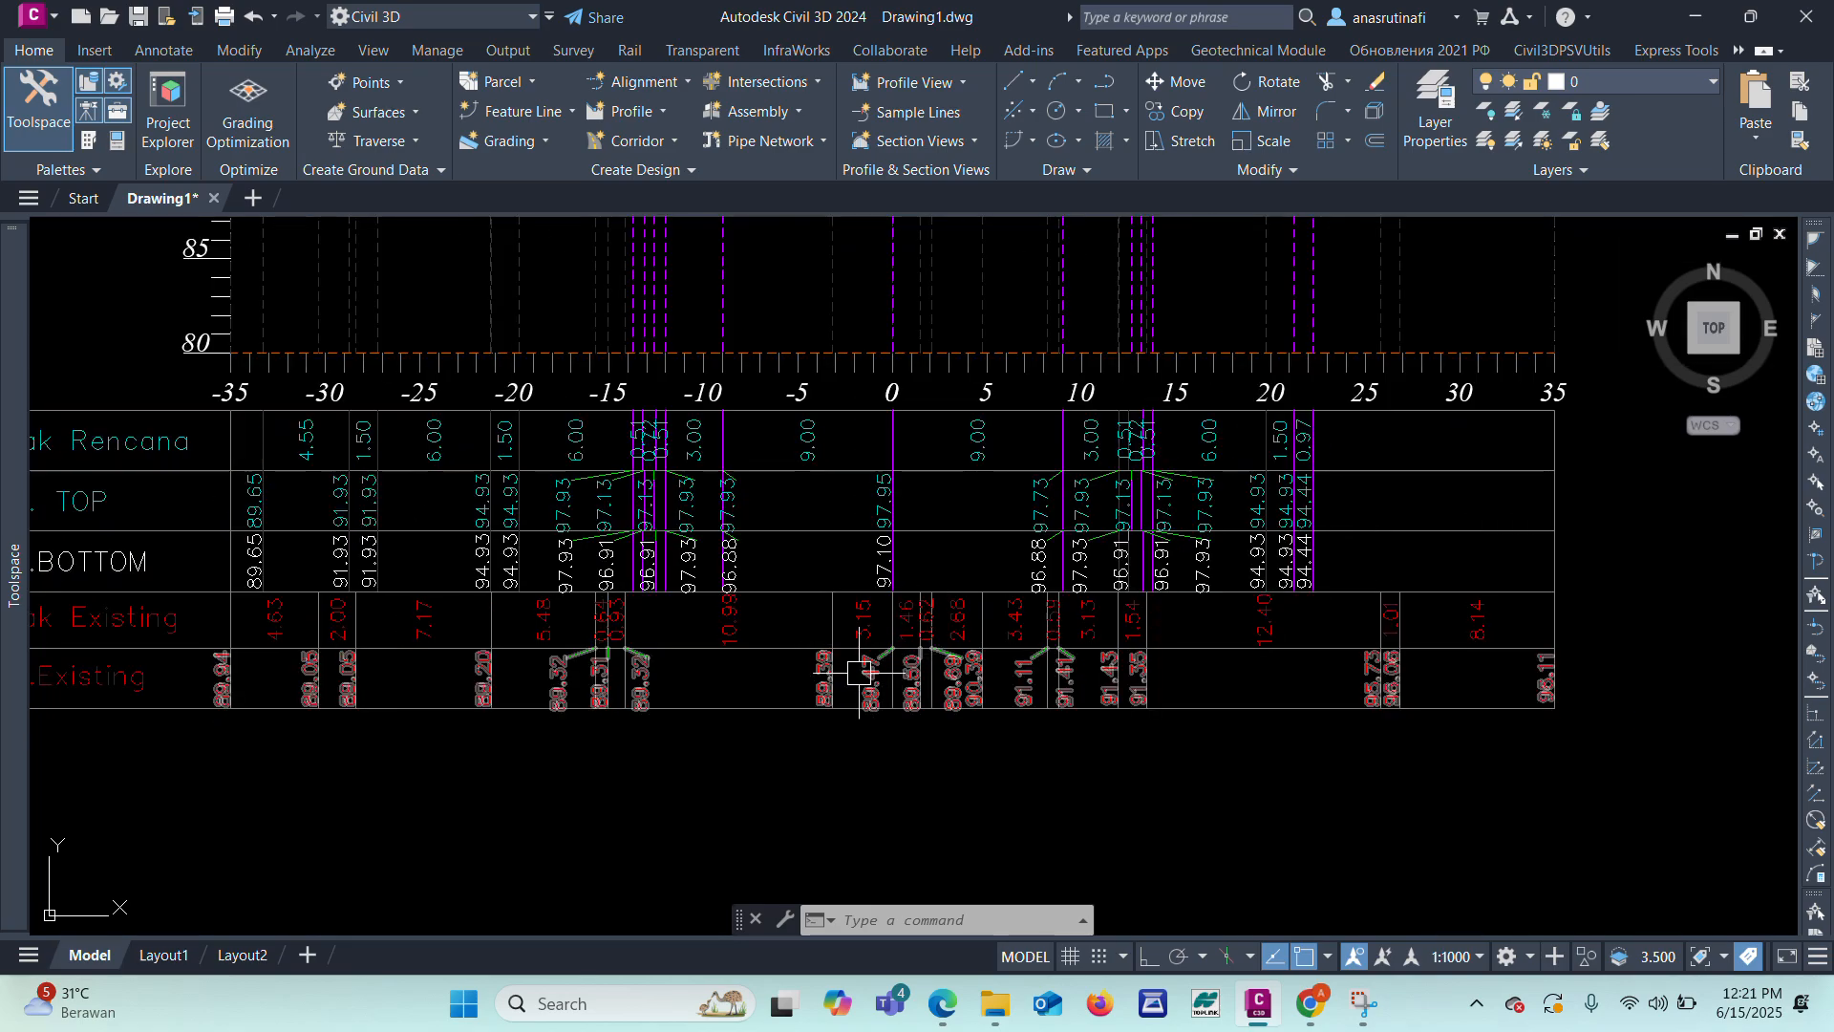
Step: Review the updated bands across the section sheets, including the views at stations 0+000.00 and 0+070.00
{"action": "scroll", "coordinate": [812, 670], "scroll_direction": "down", "scroll_amount": 4}
{"action": "scroll", "coordinate": [784, 675], "scroll_direction": "down", "scroll_amount": 3}
{"action": "scroll", "coordinate": [983, 605], "scroll_direction": "down", "scroll_amount": 5}
{"action": "scroll", "coordinate": [1057, 525], "scroll_direction": "down", "scroll_amount": 3}
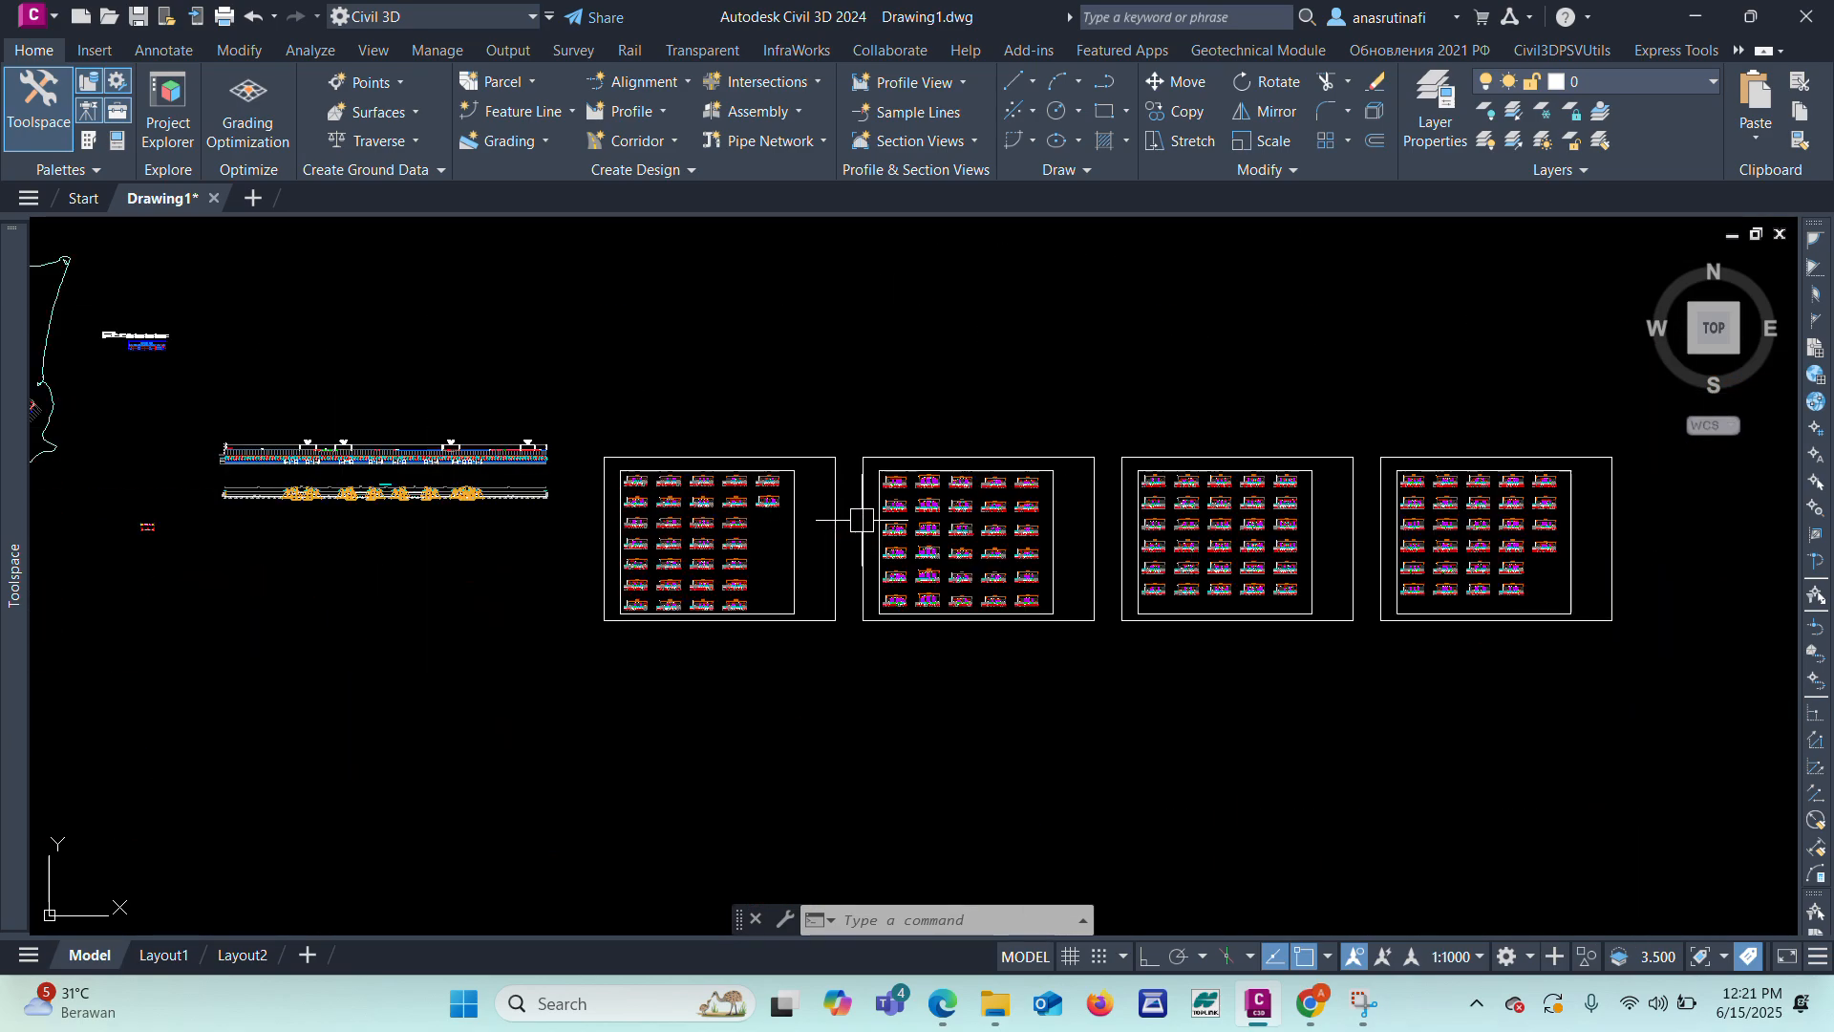
{"action": "scroll", "coordinate": [593, 530], "scroll_direction": "up", "scroll_amount": 3}
{"action": "scroll", "coordinate": [593, 391], "scroll_direction": "up", "scroll_amount": 4}
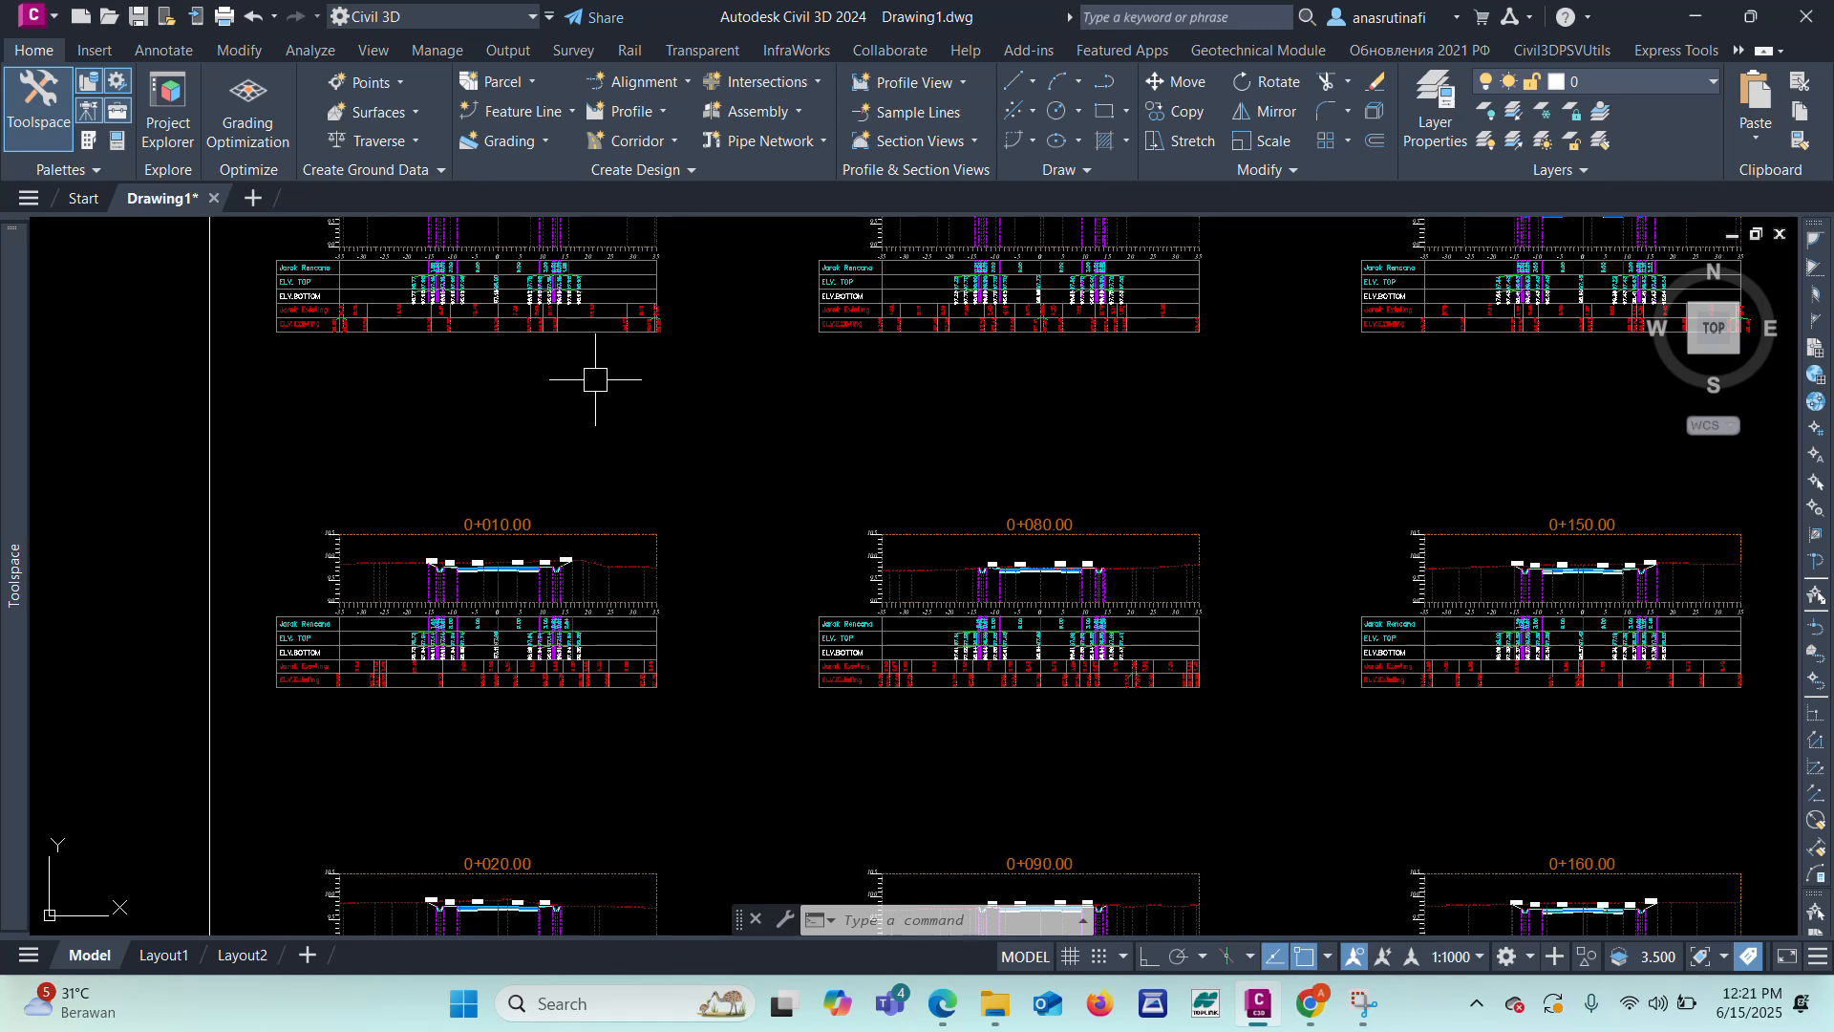
{"action": "scroll", "coordinate": [621, 401], "scroll_direction": "down", "scroll_amount": 2}
{"action": "scroll", "coordinate": [352, 475], "scroll_direction": "up", "scroll_amount": 4}
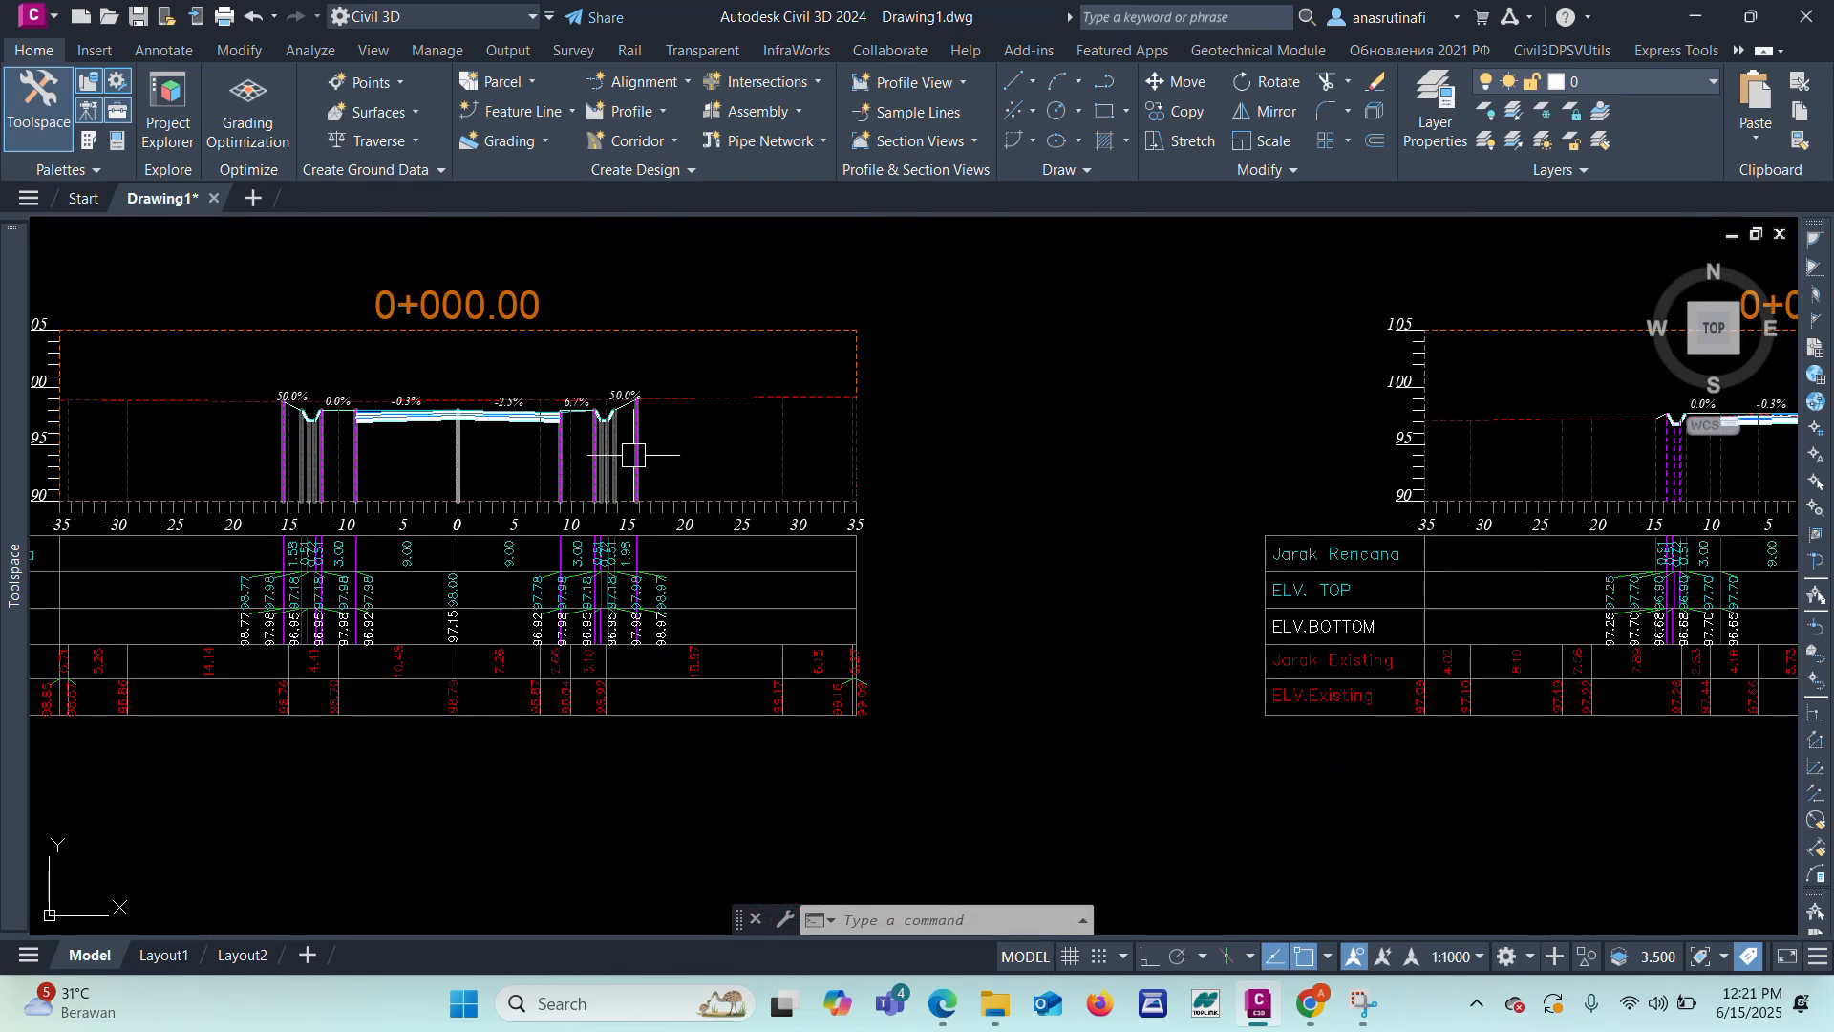
{"action": "scroll", "coordinate": [988, 491], "scroll_direction": "down", "scroll_amount": 2}
{"action": "scroll", "coordinate": [989, 491], "scroll_direction": "up", "scroll_amount": 2}
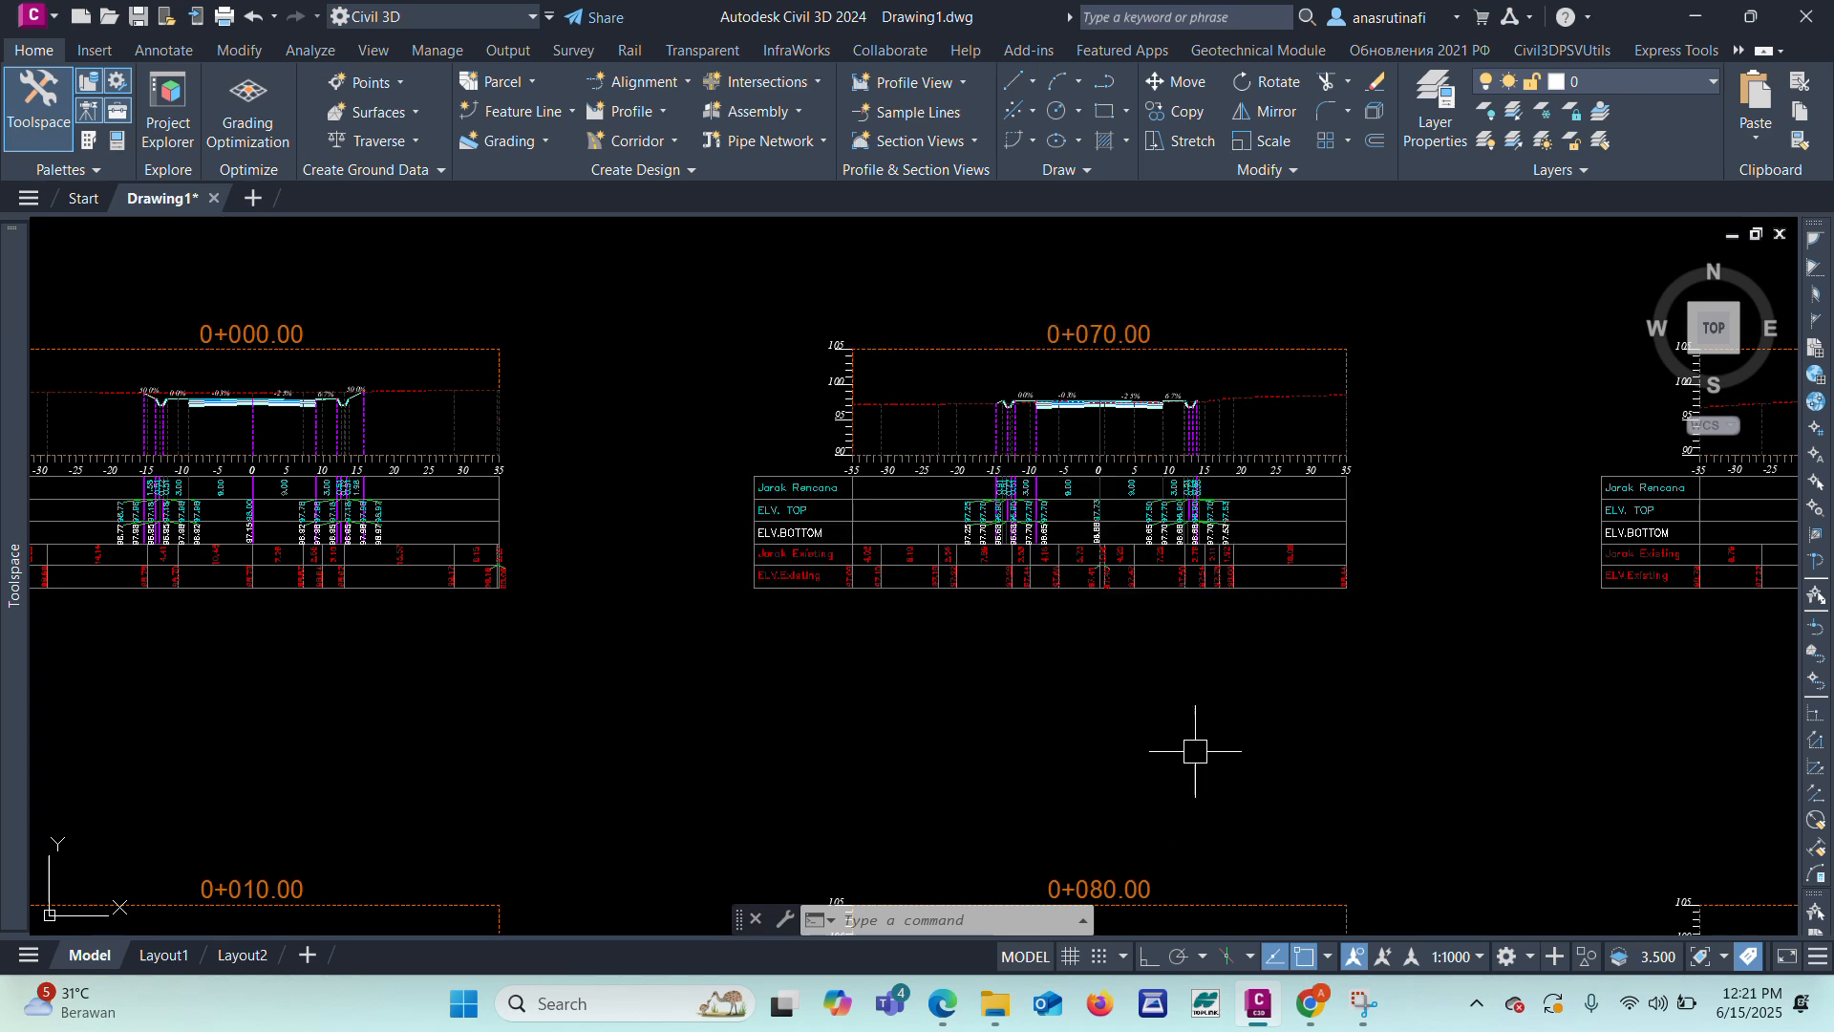
Step: Start Compute Materials from the 0+070.00 section view, using Alignment - JALAN 1 and sample line group SL Collection - JALAN 1
{"action": "left_click", "coordinate": [796, 509]}
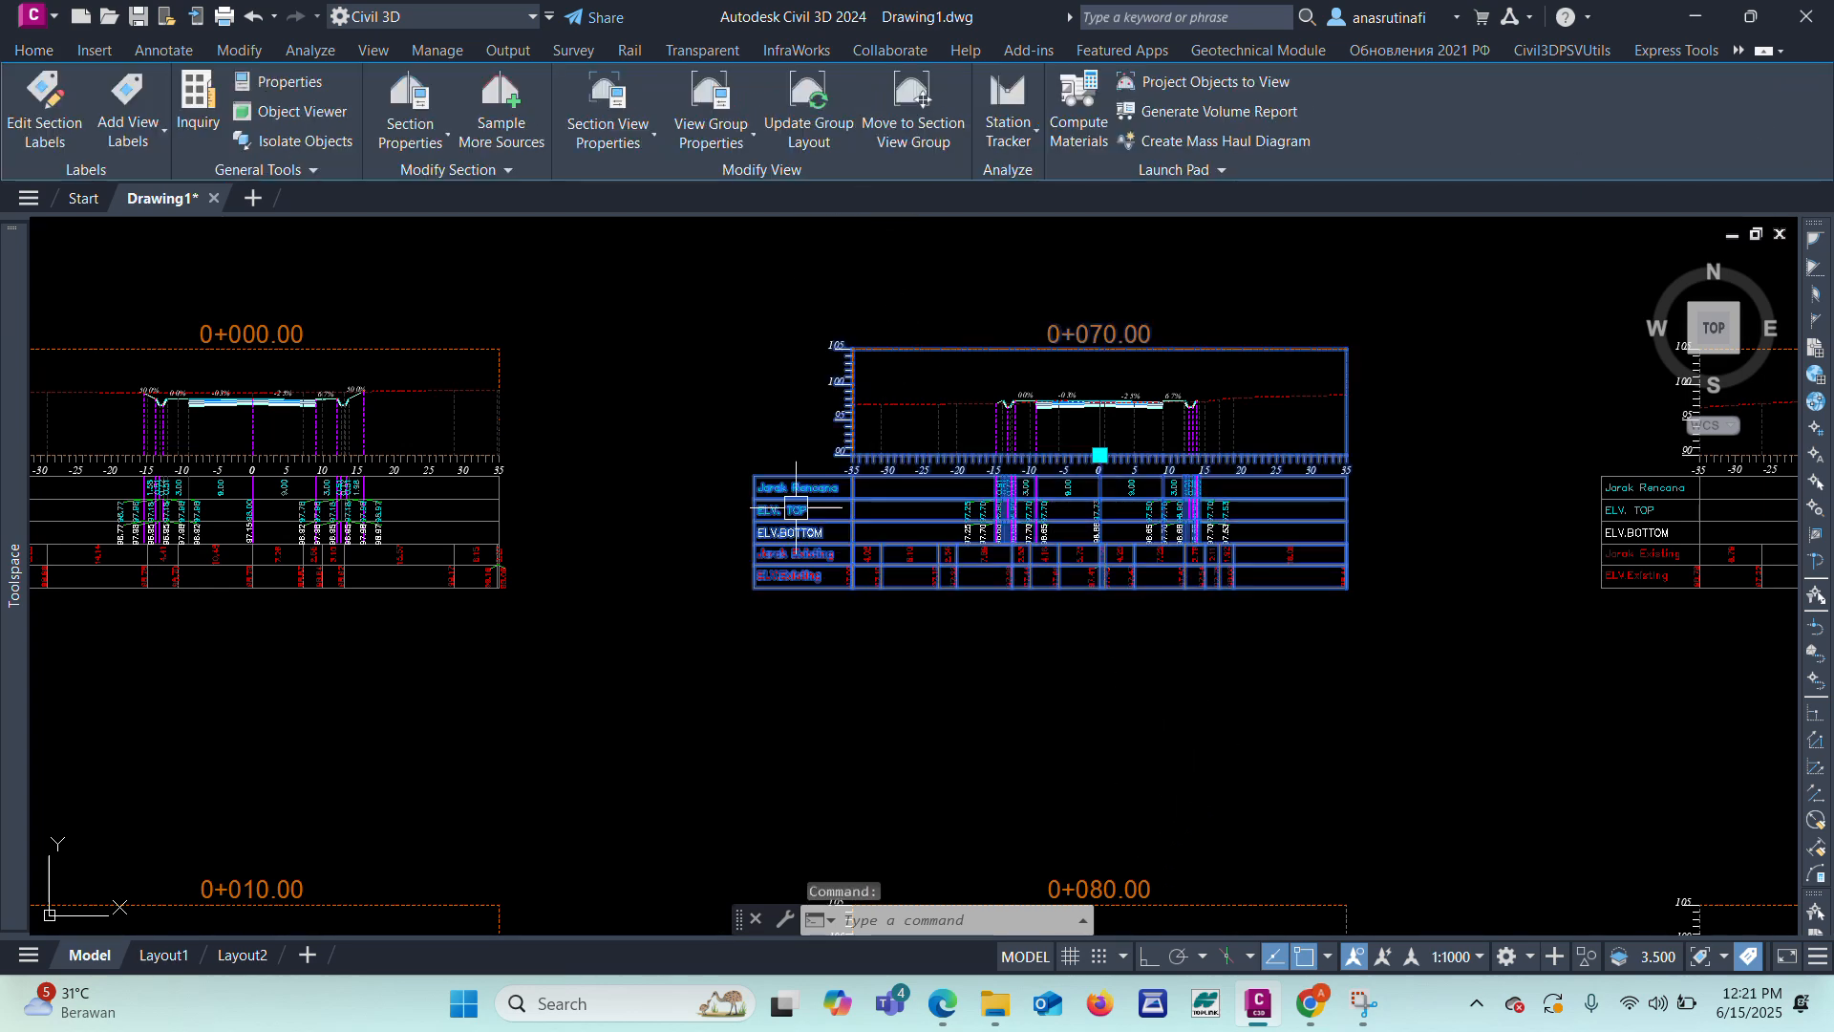
{"action": "left_click", "coordinate": [1088, 143]}
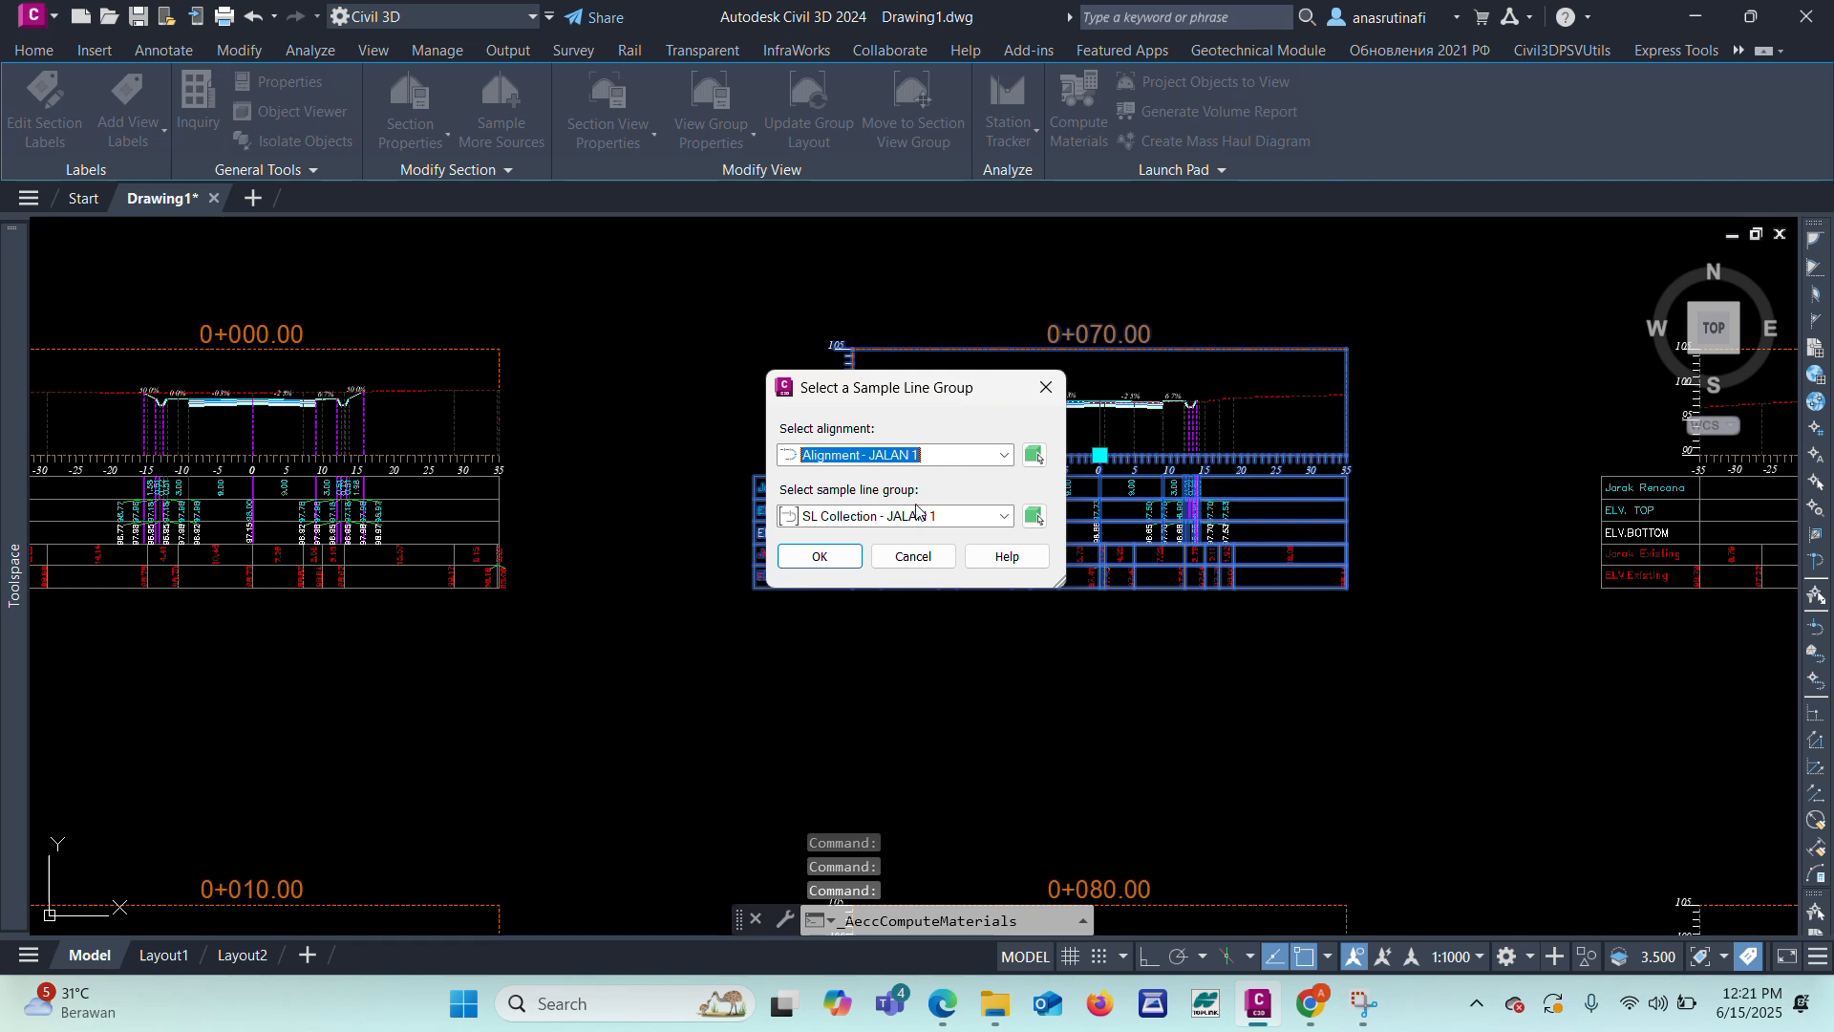
{"action": "left_click", "coordinate": [950, 455]}
{"action": "left_click", "coordinate": [917, 477]}
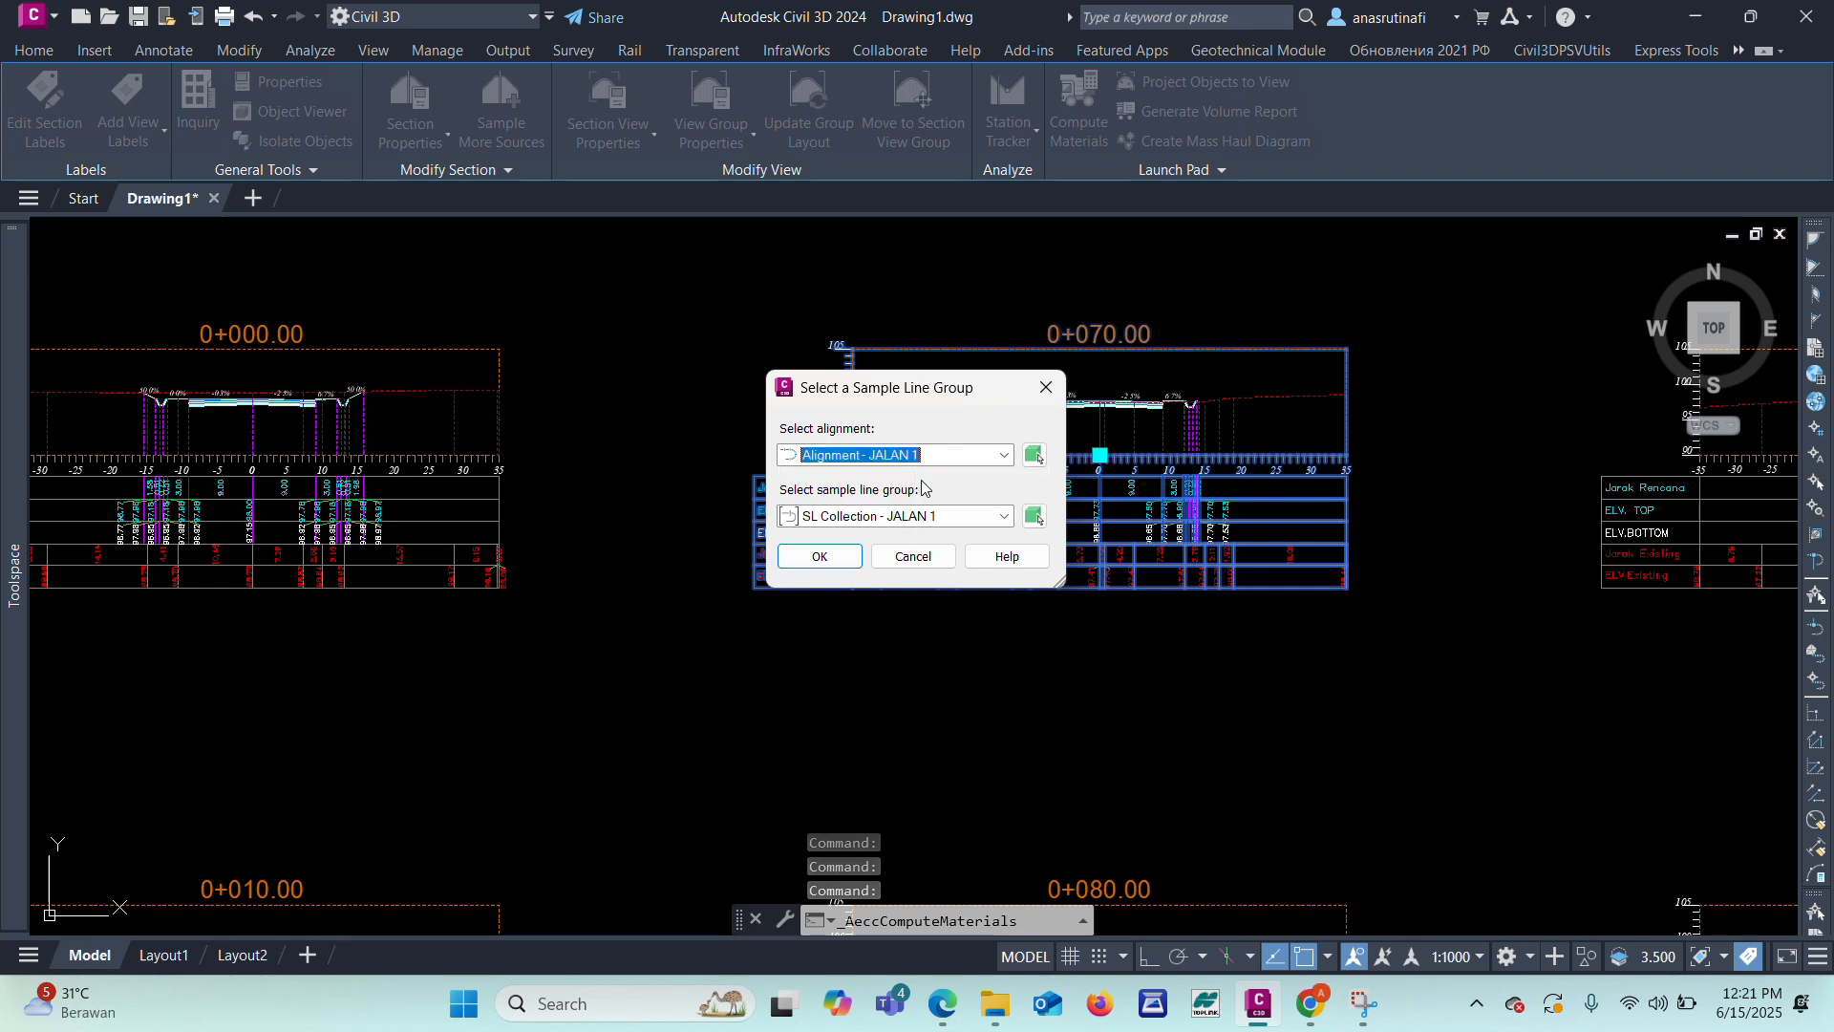
{"action": "left_click", "coordinate": [912, 516]}
{"action": "left_click", "coordinate": [912, 540]}
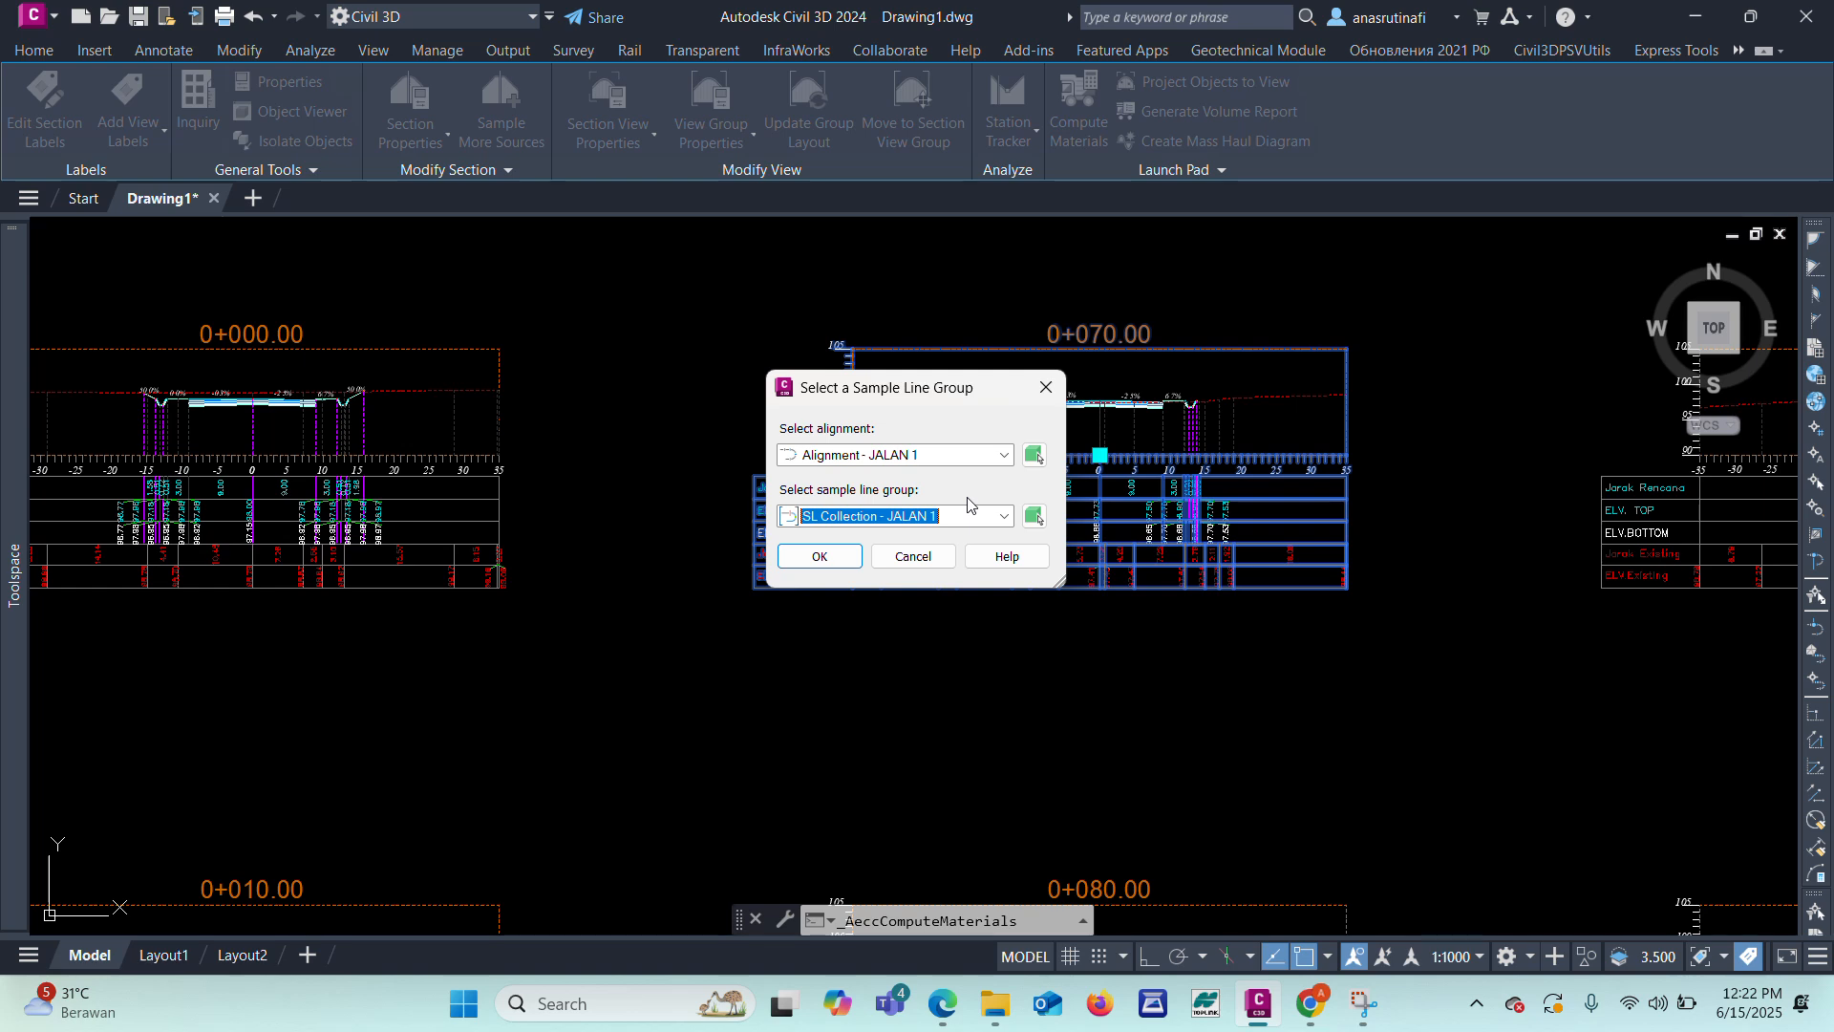
{"action": "left_click", "coordinate": [820, 557]}
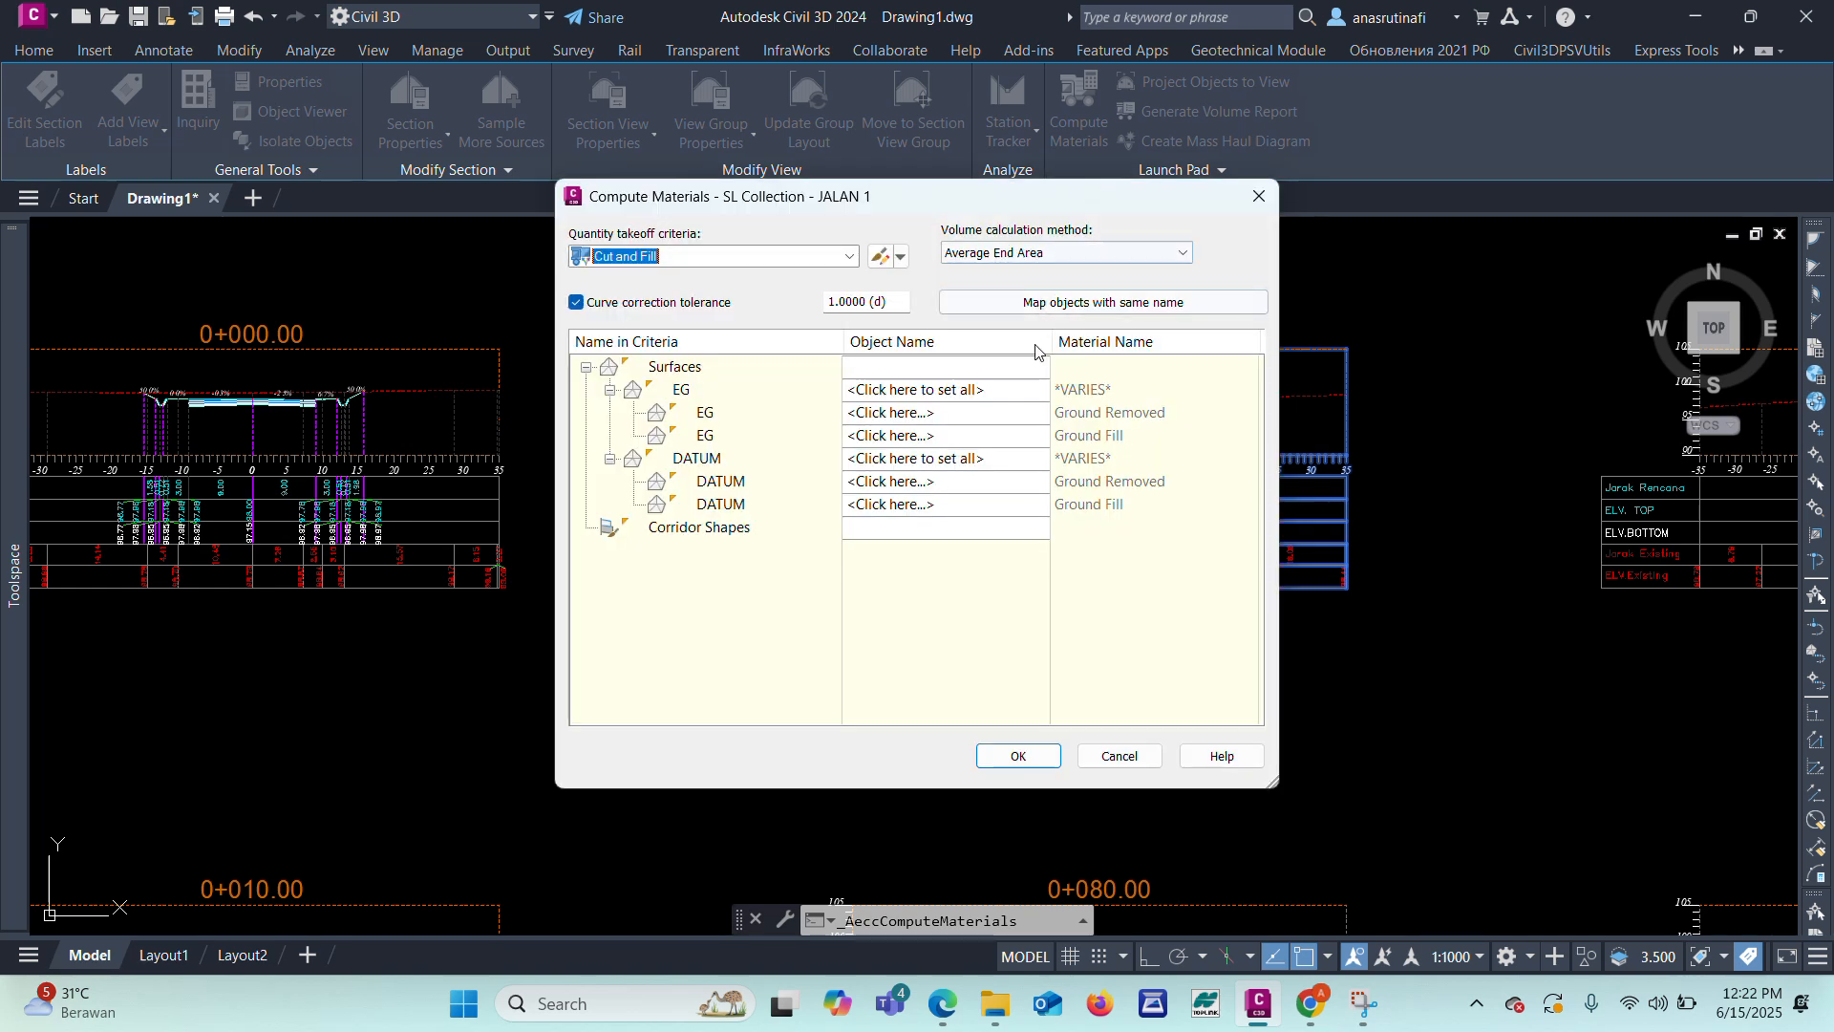
Step: Compute Cut and Fill materials with all EG surfaces set to MC0 P2 & P3 and all DATUM surfaces to JALAN 1 (1) JALAN 1 BOTTOM
{"action": "left_click", "coordinate": [894, 387]}
{"action": "left_click", "coordinate": [894, 388]}
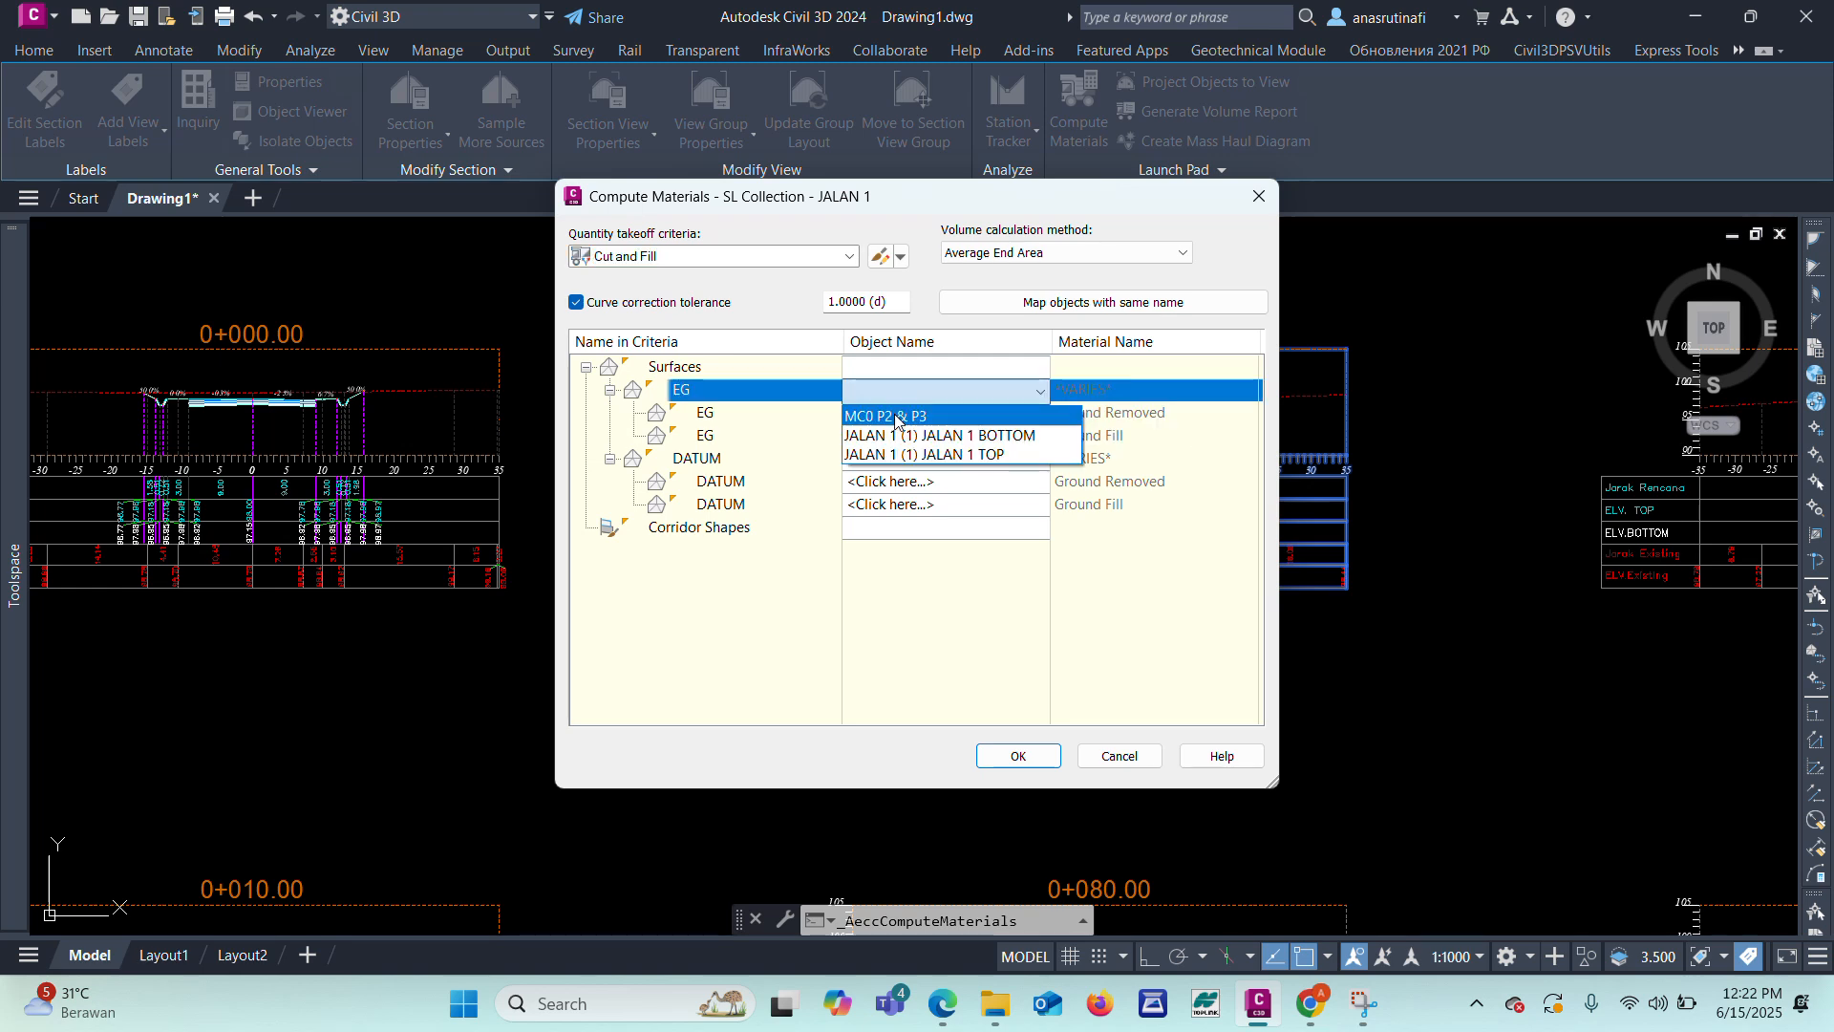
{"action": "left_click", "coordinate": [898, 417]}
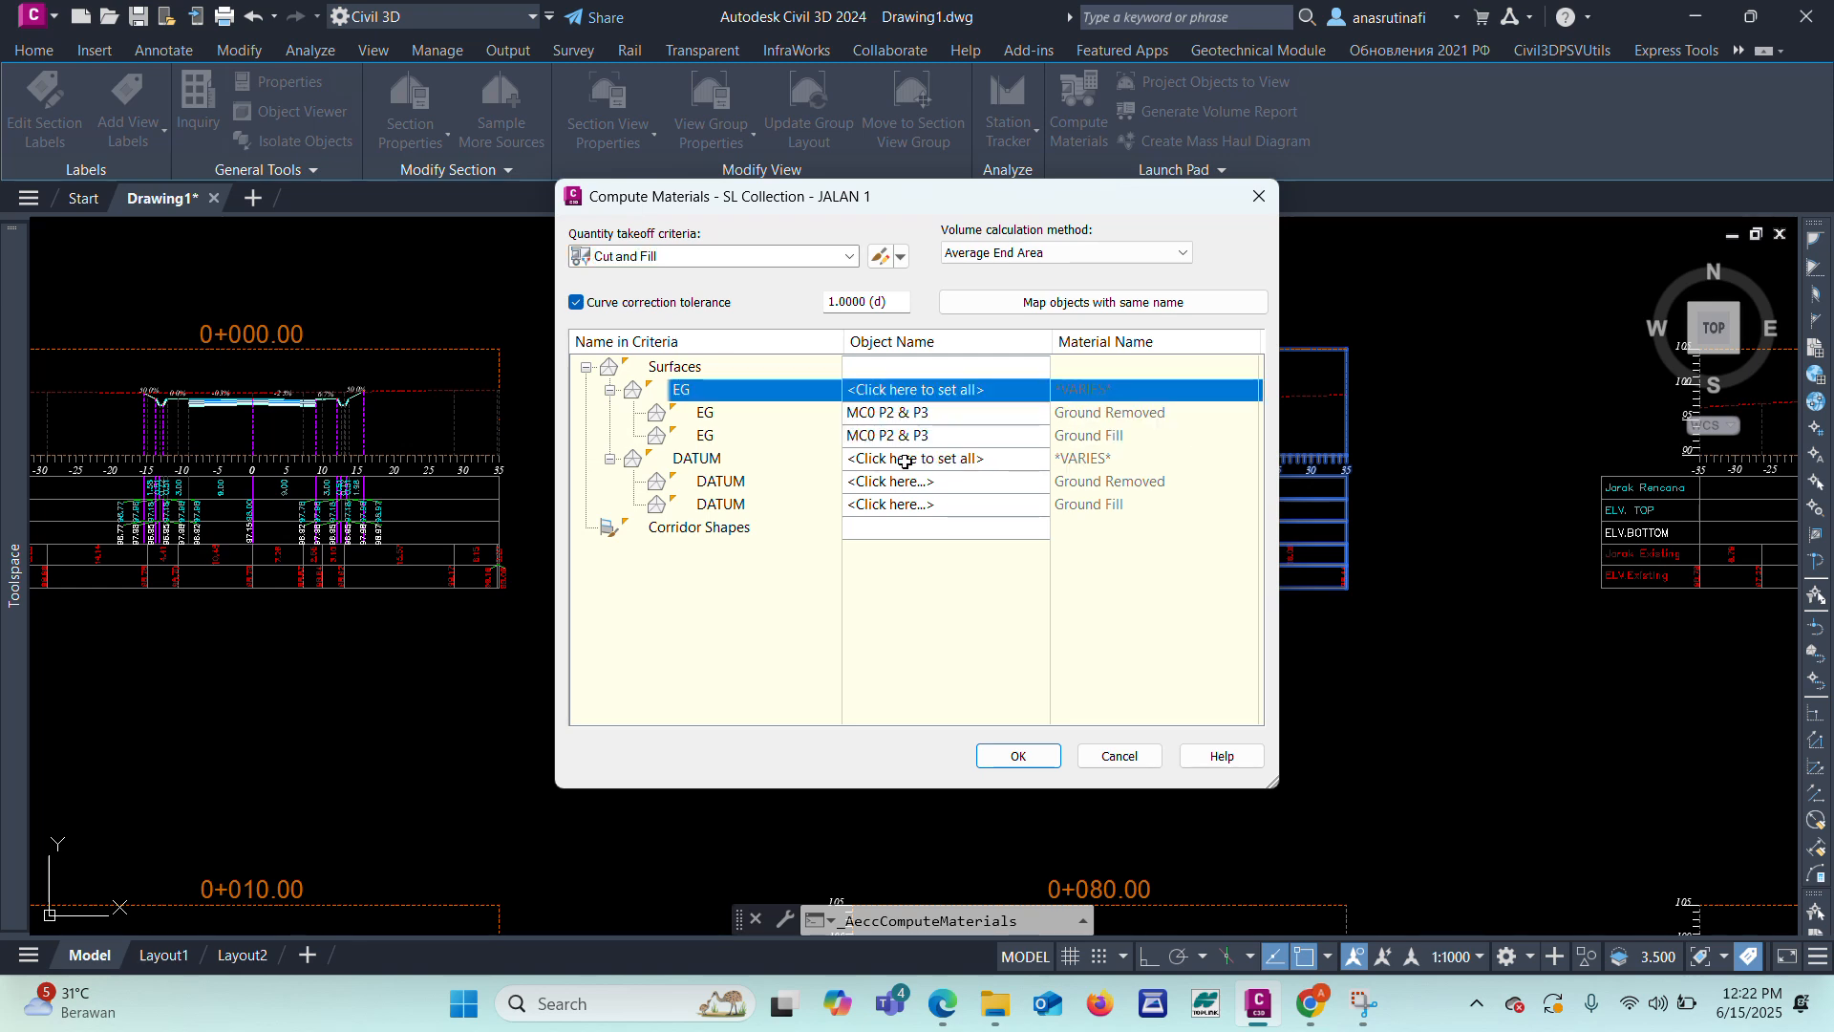
{"action": "left_click", "coordinate": [903, 461]}
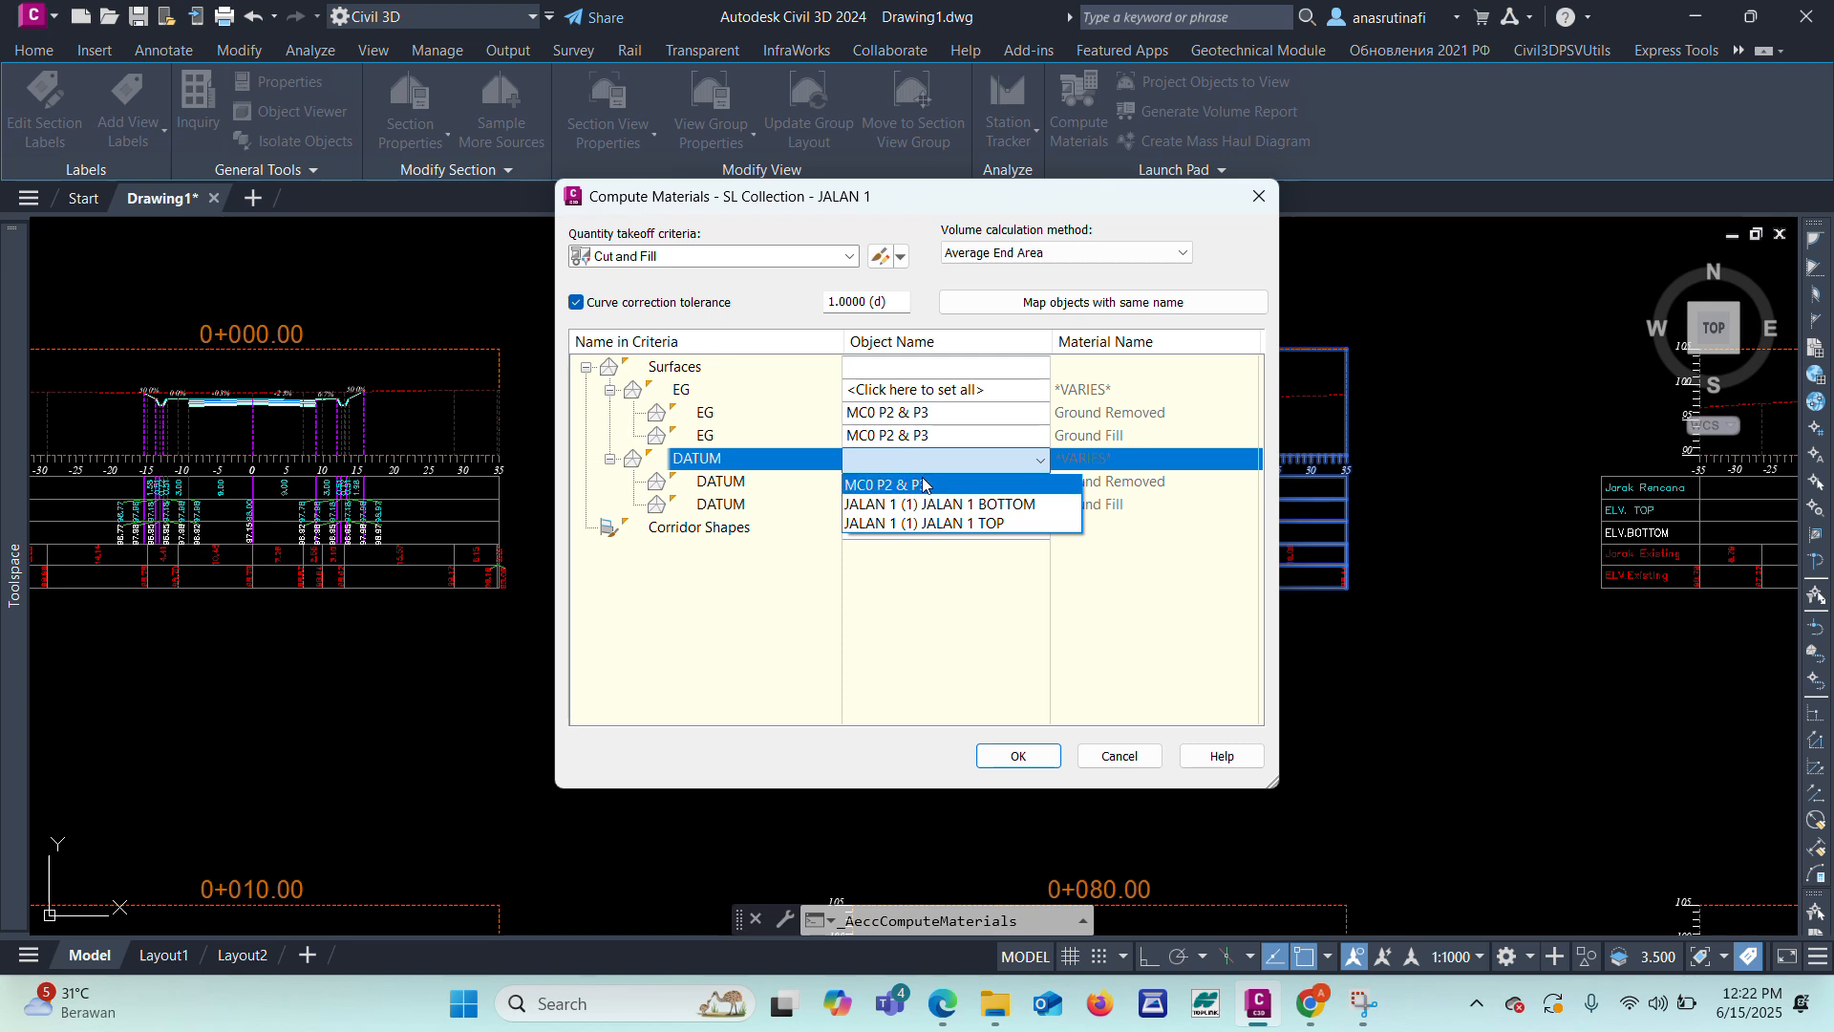
{"action": "left_click", "coordinate": [945, 503]}
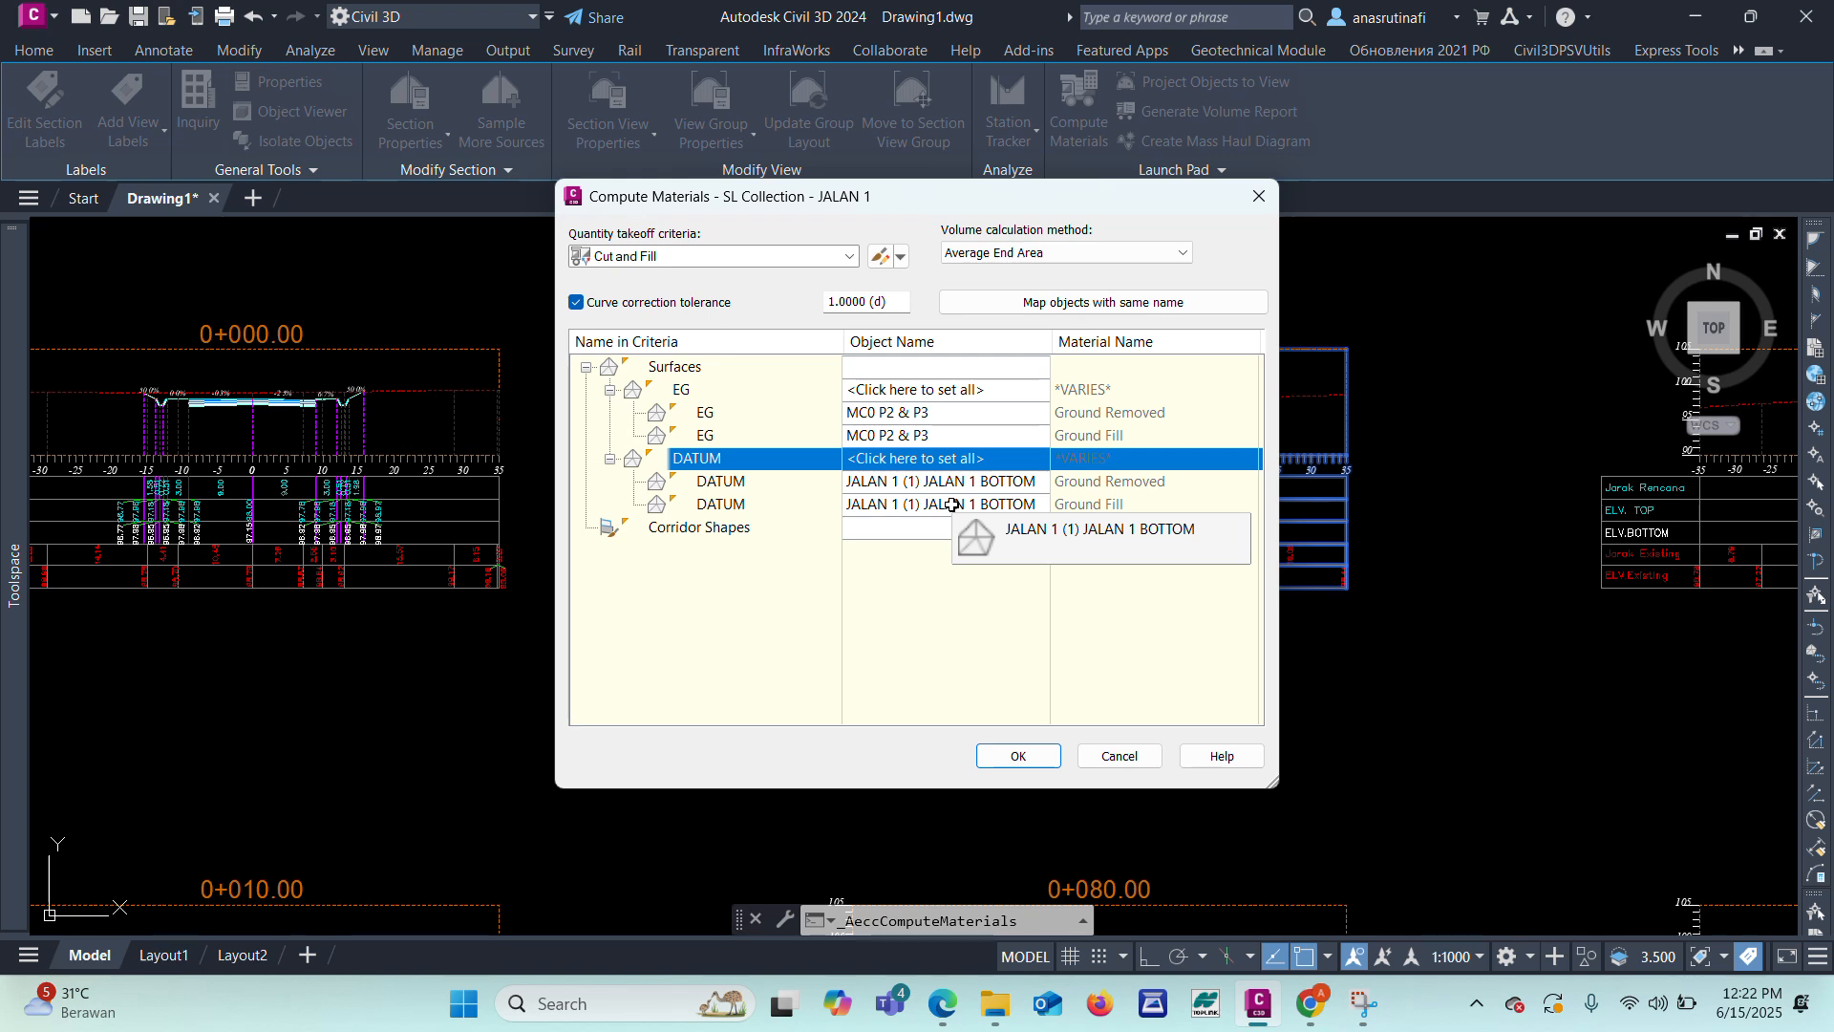
{"action": "left_click", "coordinate": [1016, 754]}
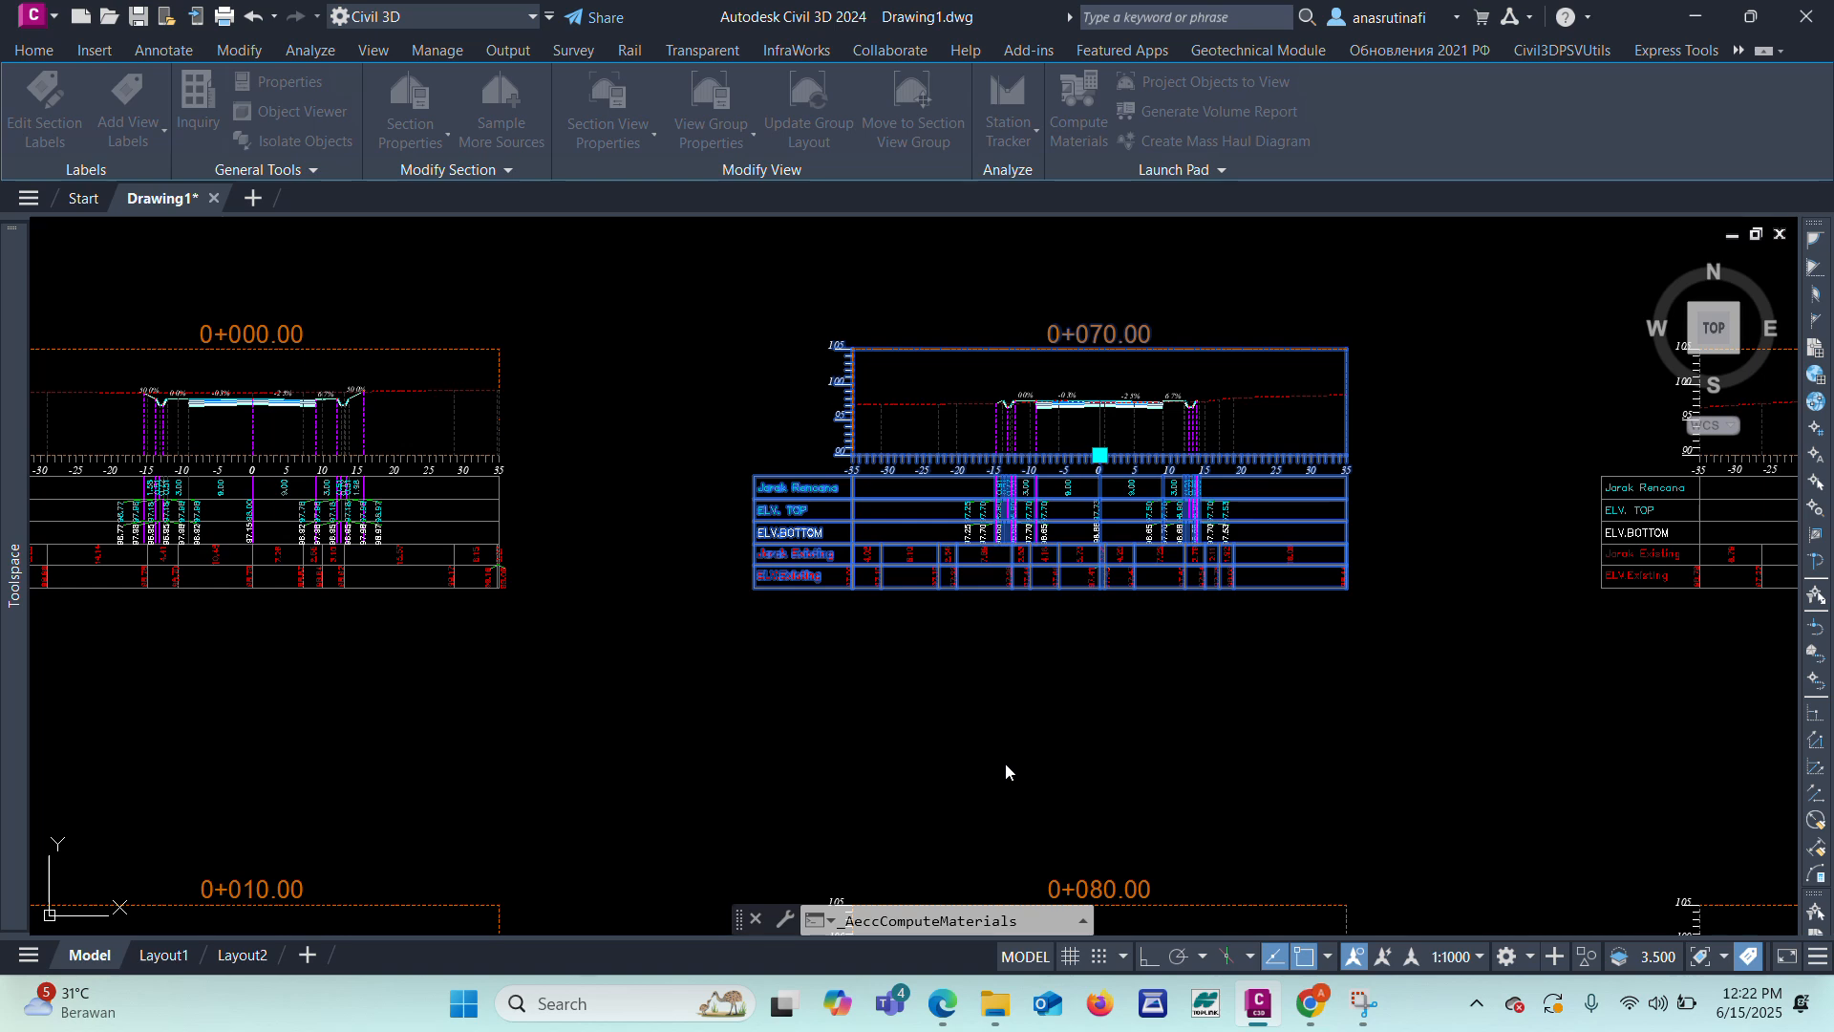
Step: Inspect the computed material areas between the road datum and existing ground in the cross-section views
{"action": "left_click", "coordinate": [1051, 680]}
{"action": "scroll", "coordinate": [1027, 395], "scroll_direction": "up", "scroll_amount": 4}
{"action": "scroll", "coordinate": [1026, 394], "scroll_direction": "down", "scroll_amount": 6}
{"action": "scroll", "coordinate": [1220, 543], "scroll_direction": "up", "scroll_amount": 3}
{"action": "scroll", "coordinate": [1220, 542], "scroll_direction": "up", "scroll_amount": 9}
{"action": "scroll", "coordinate": [538, 538], "scroll_direction": "down", "scroll_amount": 3}
{"action": "scroll", "coordinate": [538, 538], "scroll_direction": "up", "scroll_amount": 5}
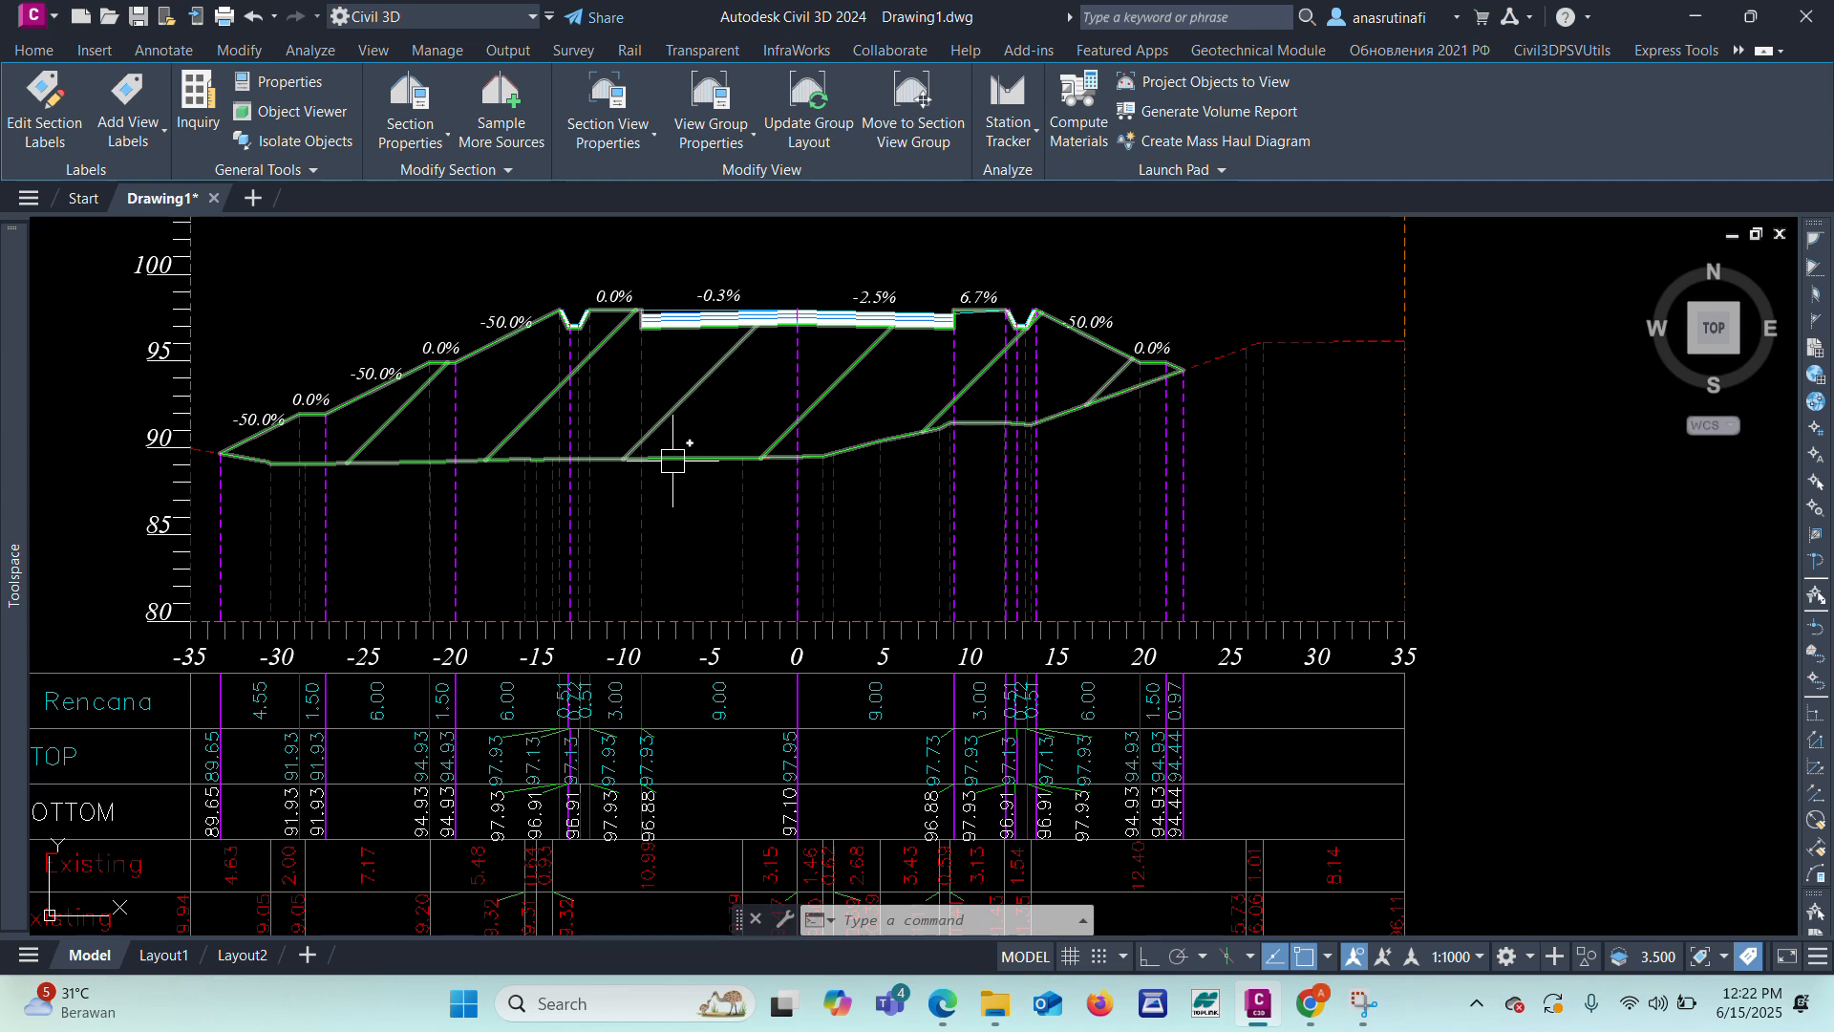
Step: Open the section display options of Section View Group - 1 from the 0+380.00 section view
{"action": "scroll", "coordinate": [673, 460], "scroll_direction": "down", "scroll_amount": 3}
{"action": "scroll", "coordinate": [639, 424], "scroll_direction": "up", "scroll_amount": 3}
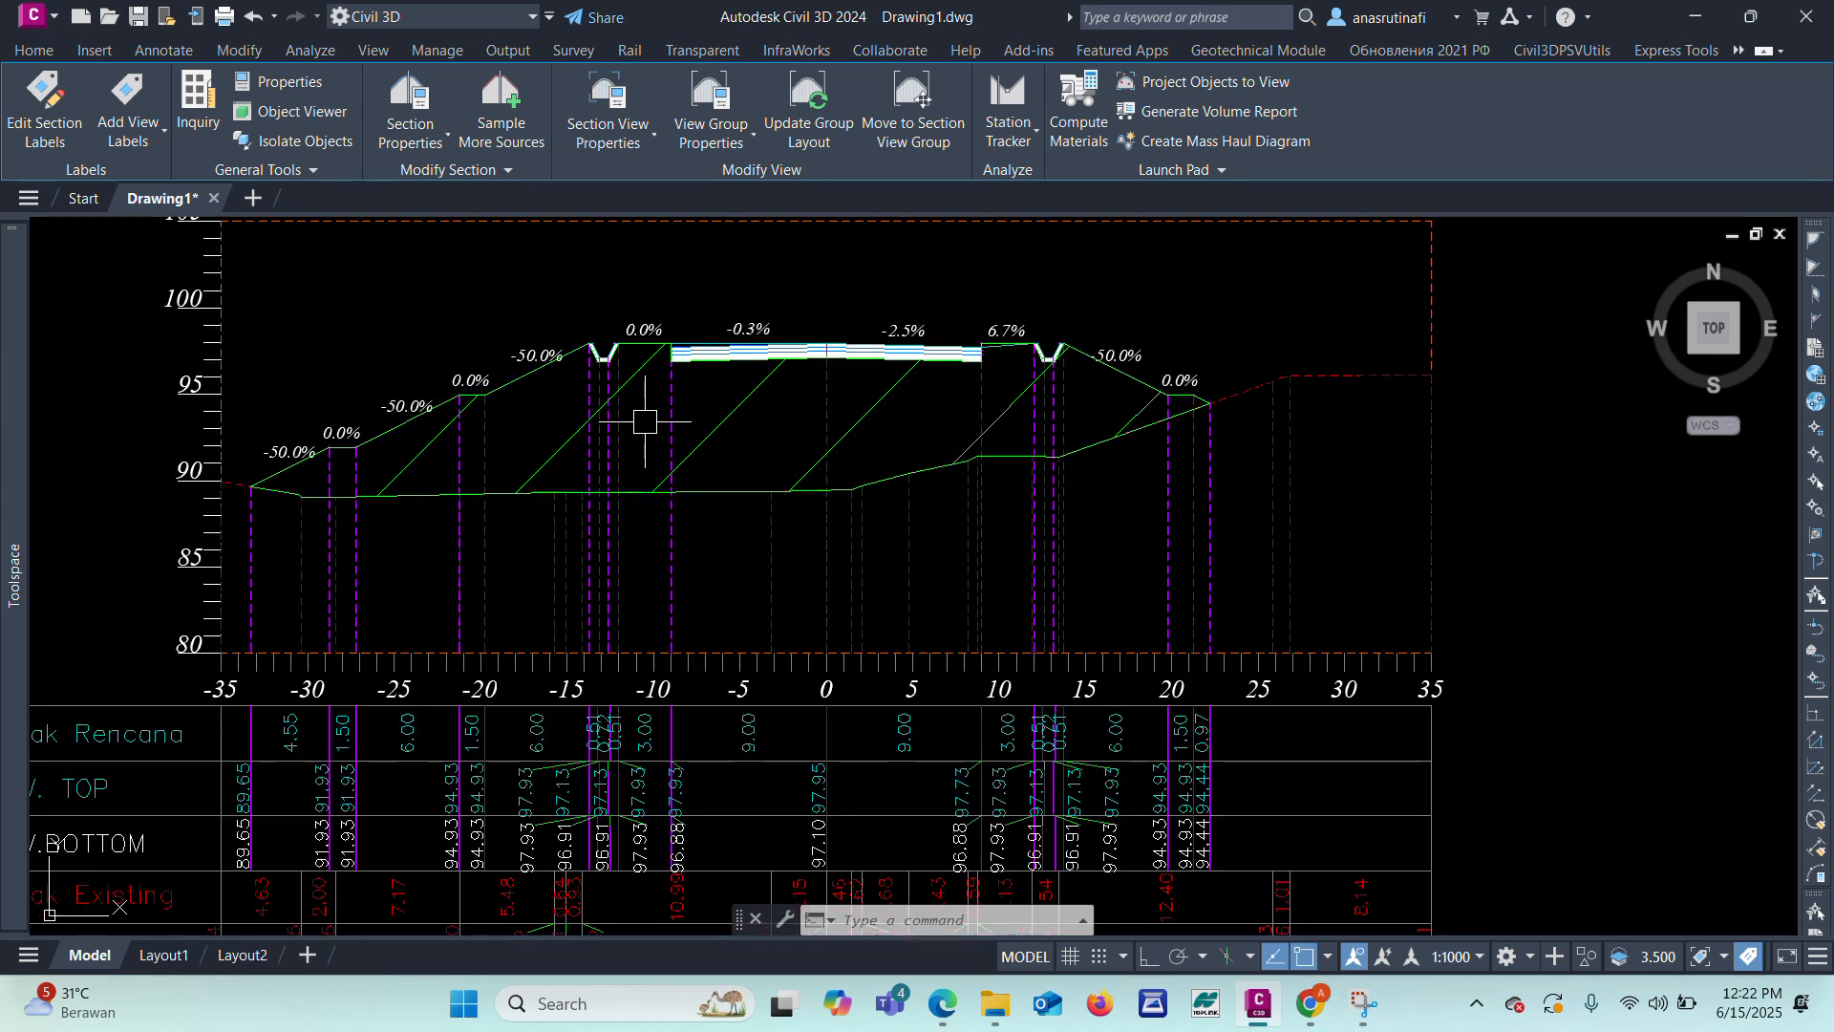
{"action": "scroll", "coordinate": [704, 449], "scroll_direction": "down", "scroll_amount": 4}
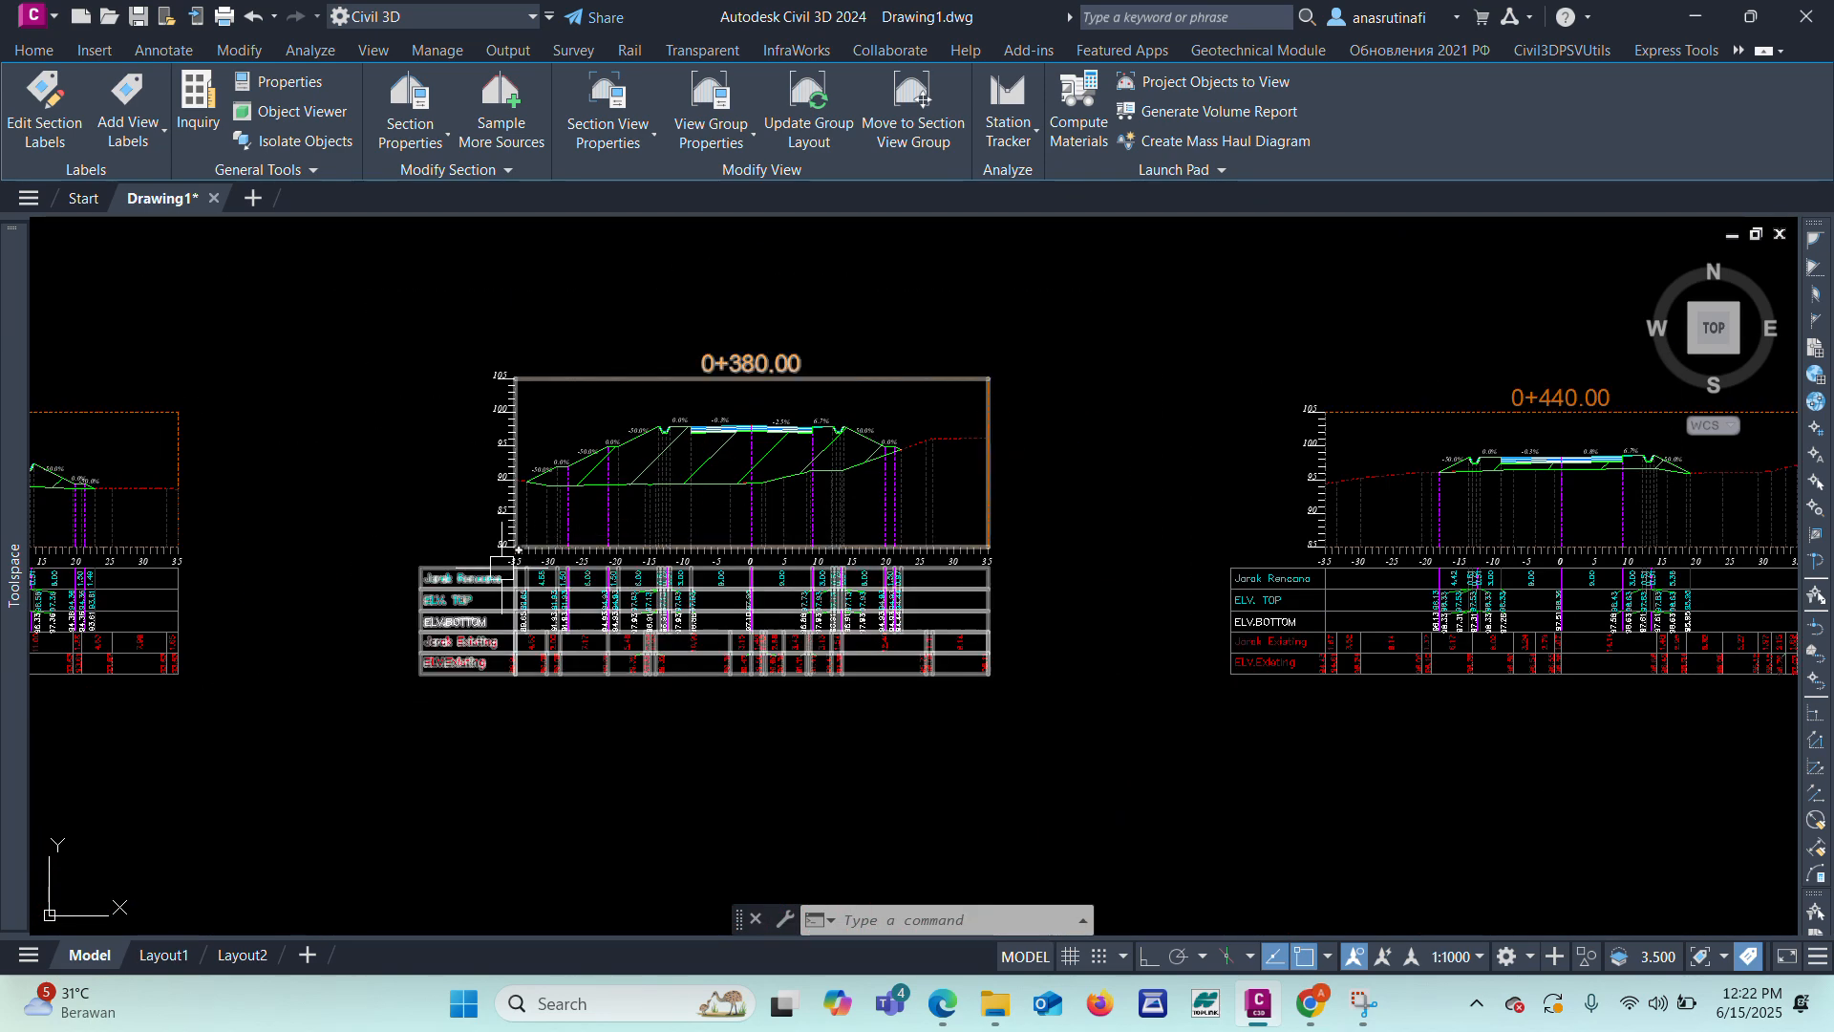
{"action": "left_click", "coordinate": [471, 568]}
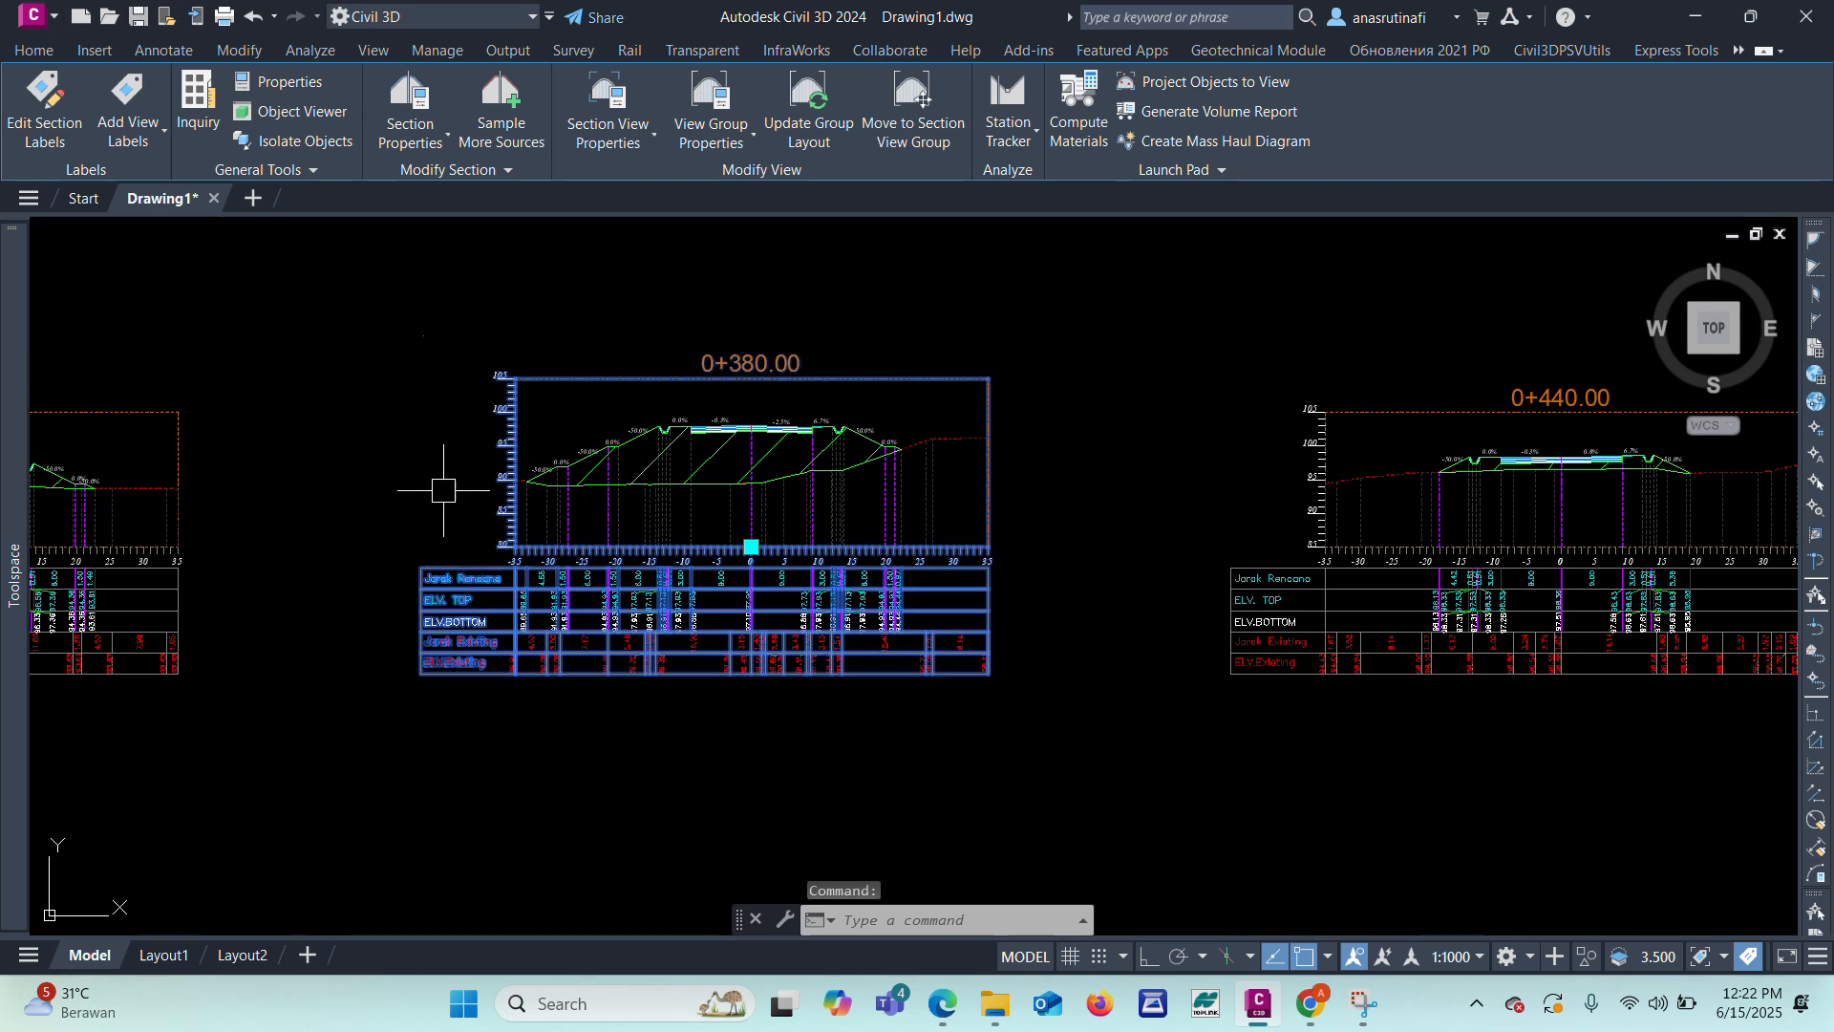
{"action": "right_click", "coordinate": [423, 354]}
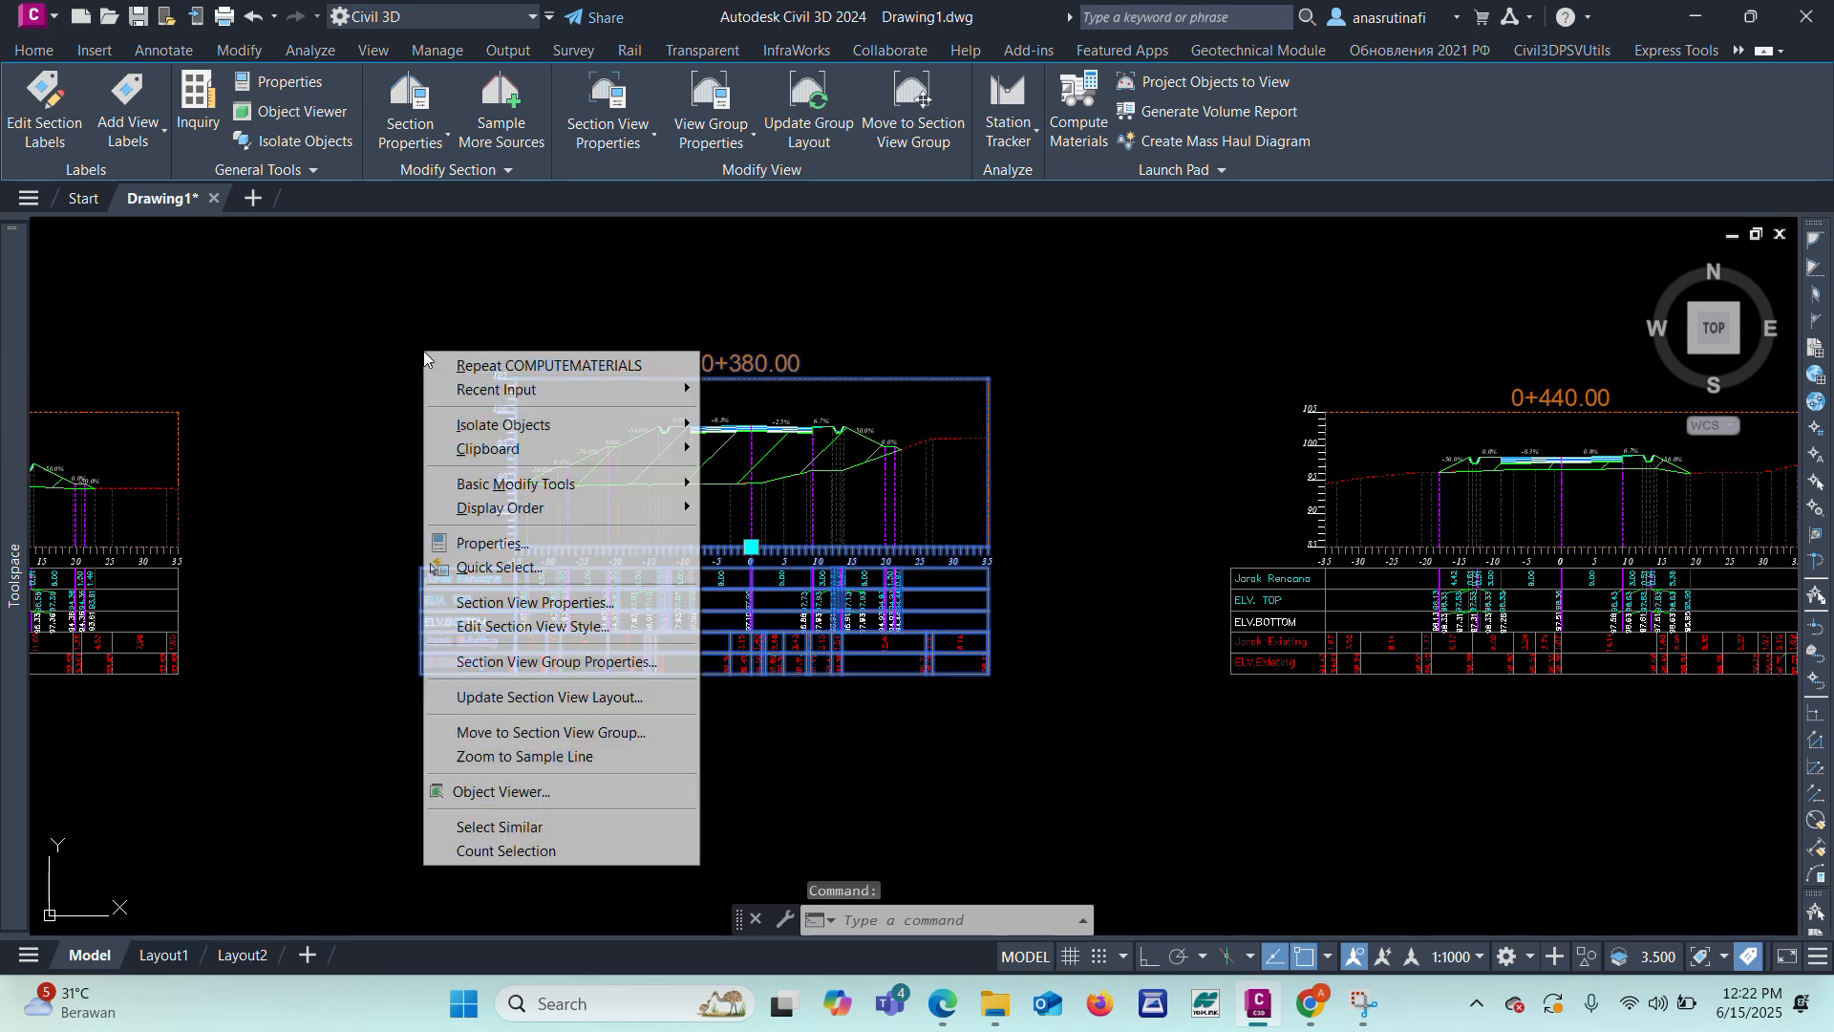
{"action": "left_click", "coordinate": [526, 657]}
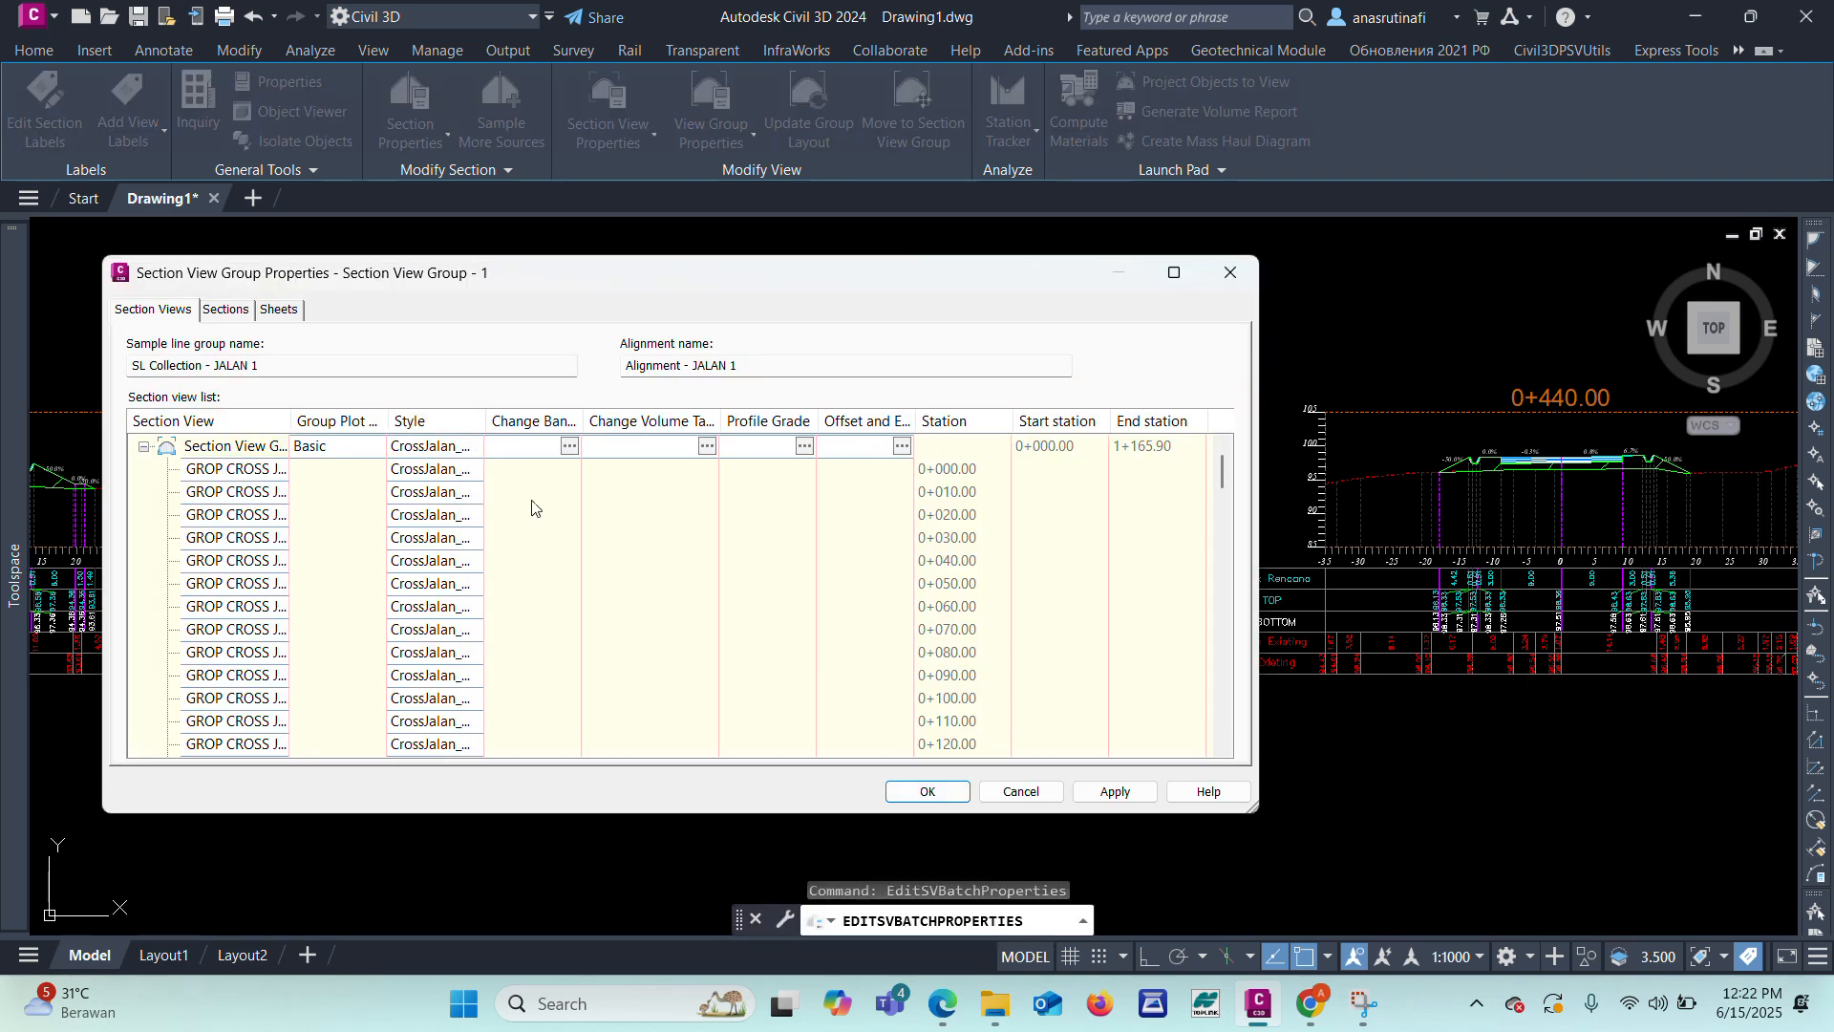
{"action": "left_click", "coordinate": [227, 309]}
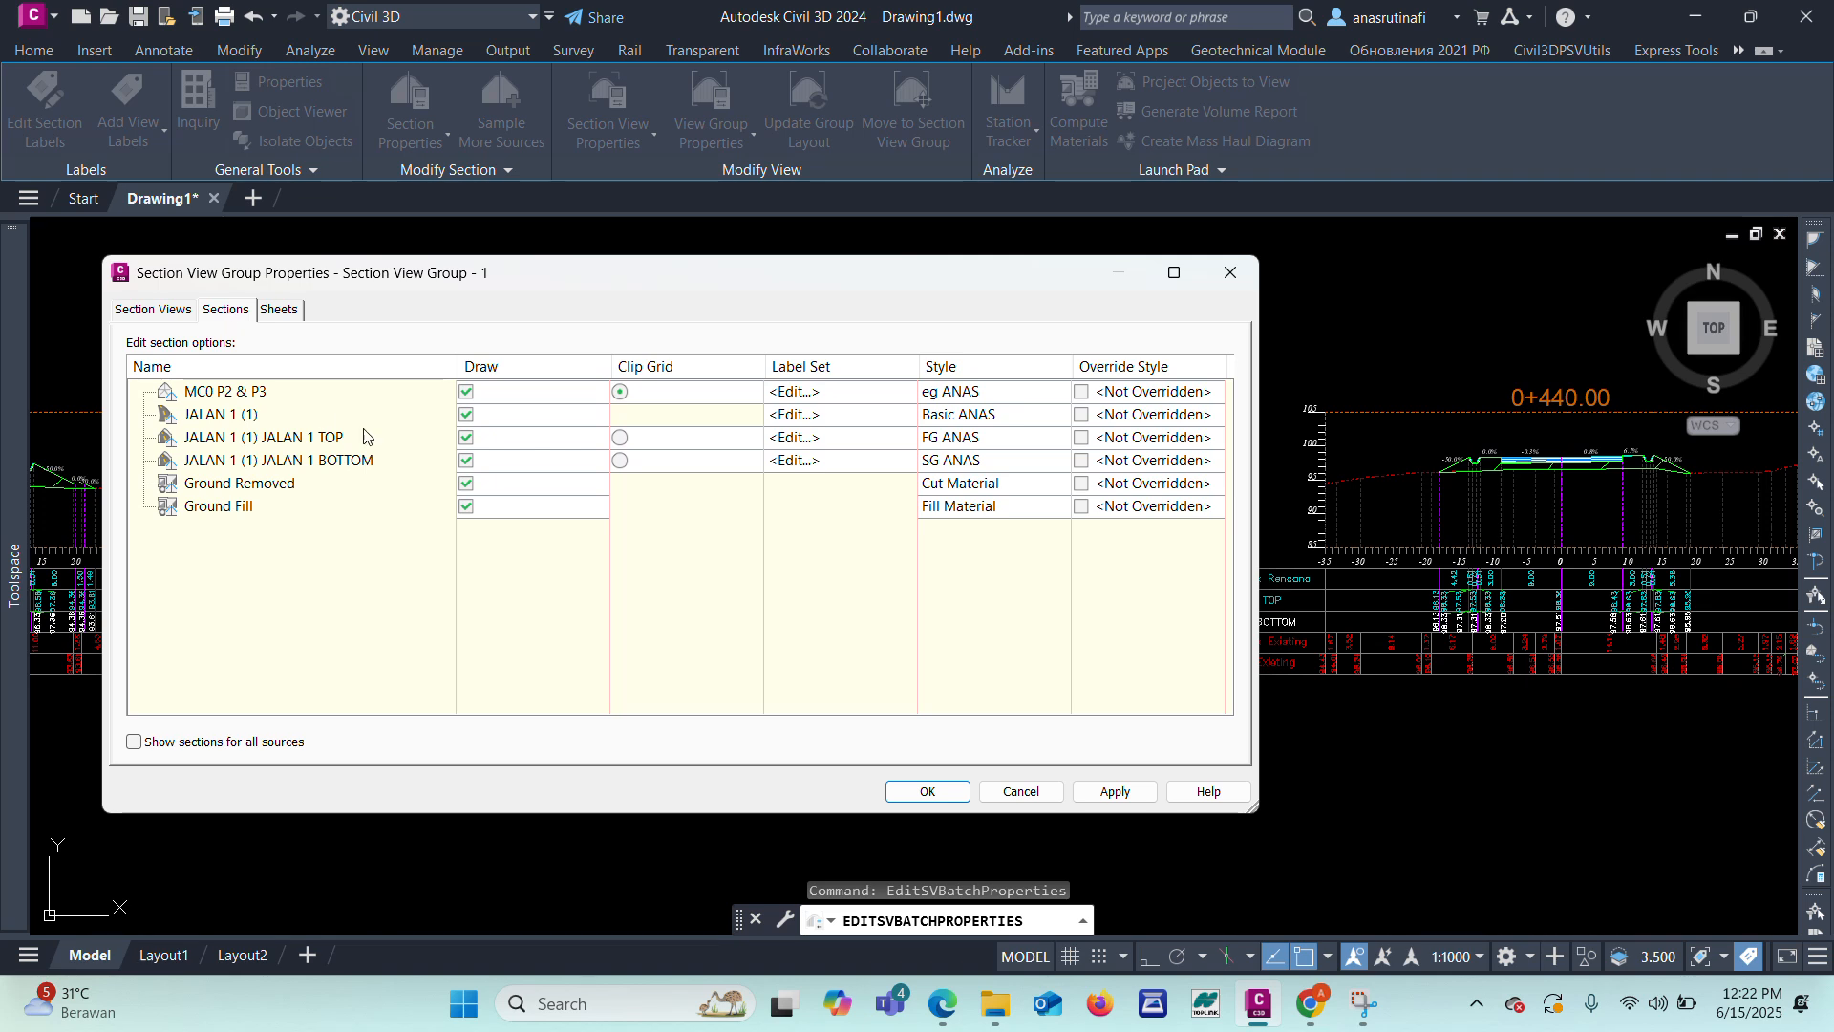
Step: Override the Ground Removed material's section style with Cut Material SECTION ANAS
{"action": "left_click", "coordinate": [1083, 485]}
{"action": "left_click", "coordinate": [334, 69]}
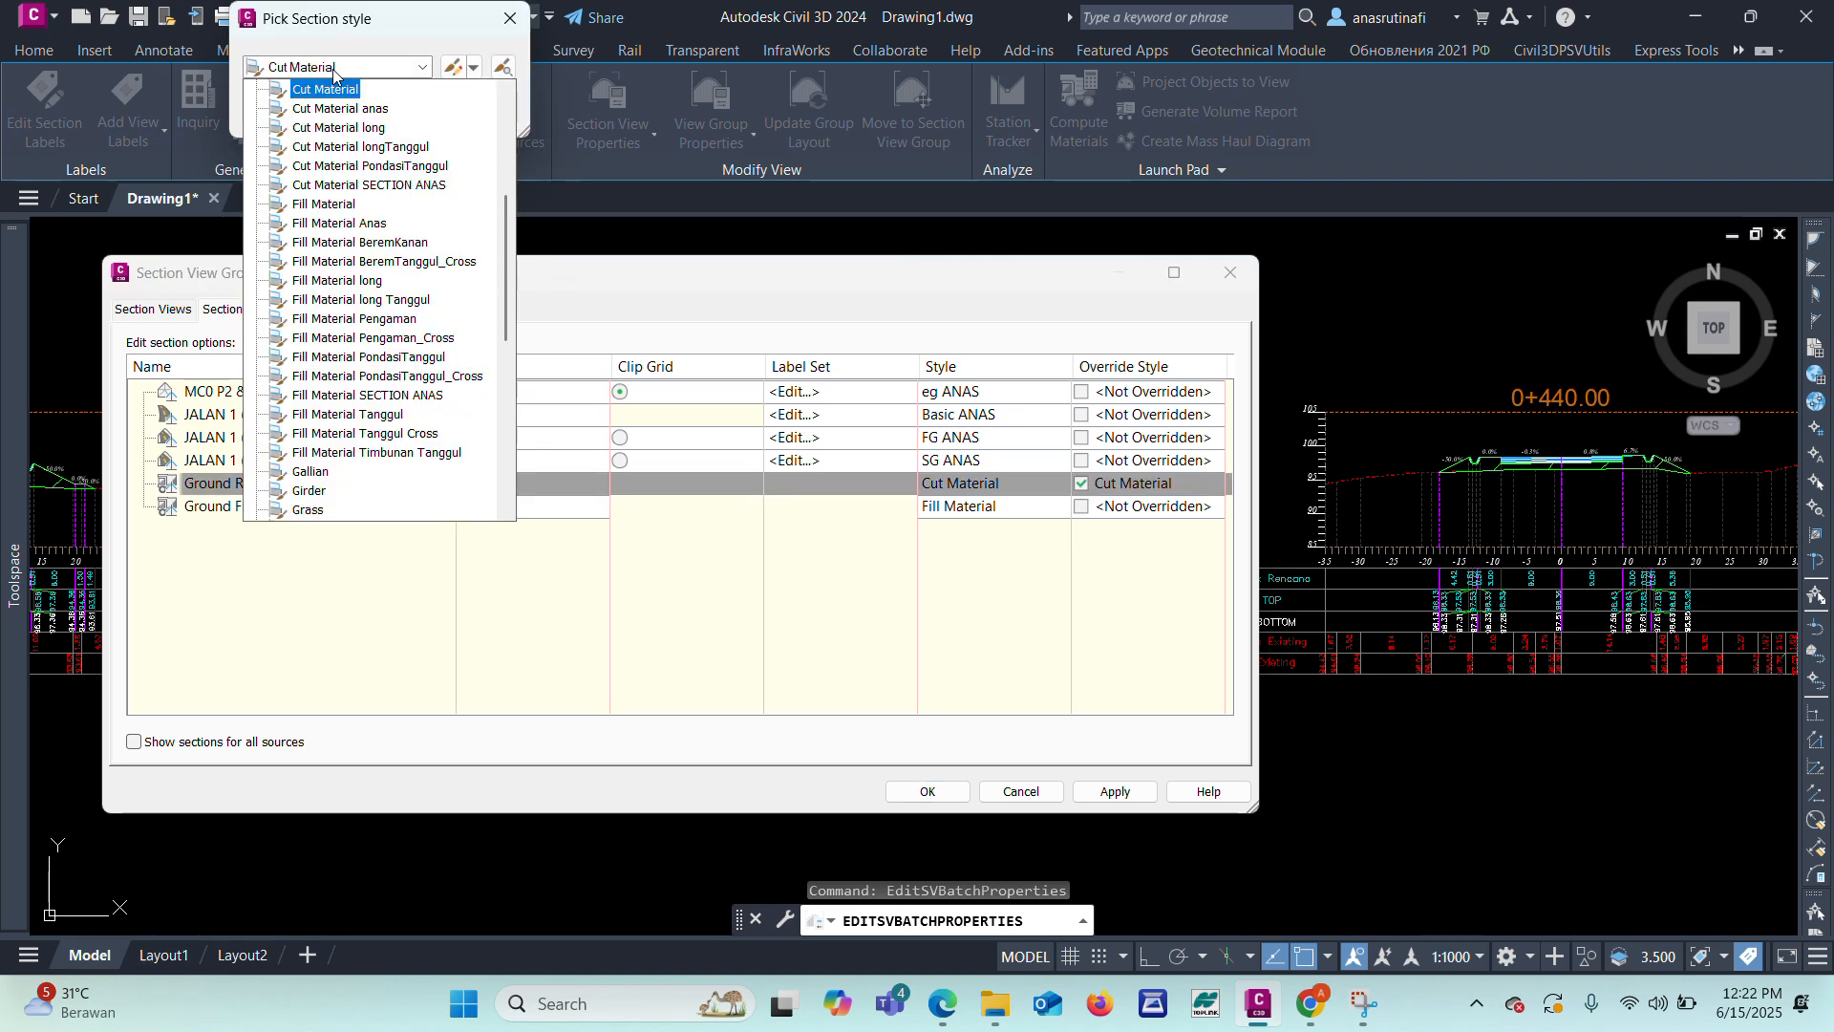
{"action": "left_click", "coordinate": [359, 185]}
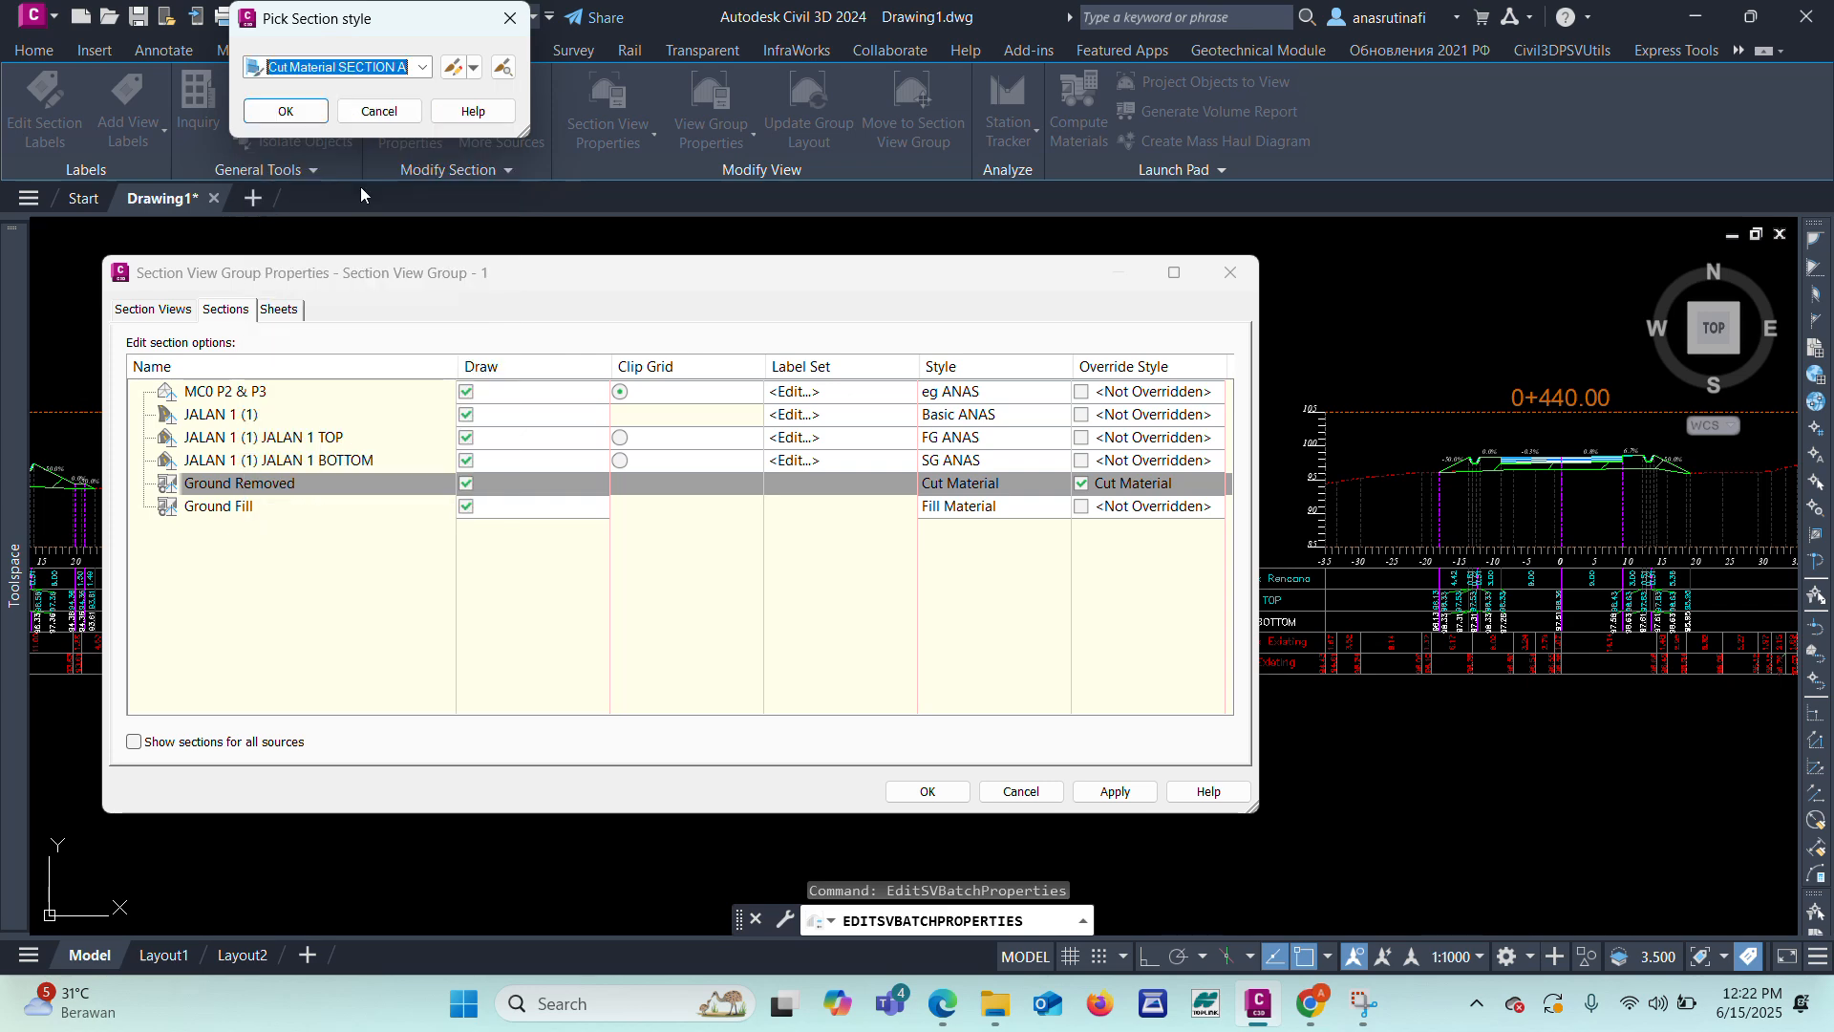
{"action": "left_click", "coordinate": [303, 113]}
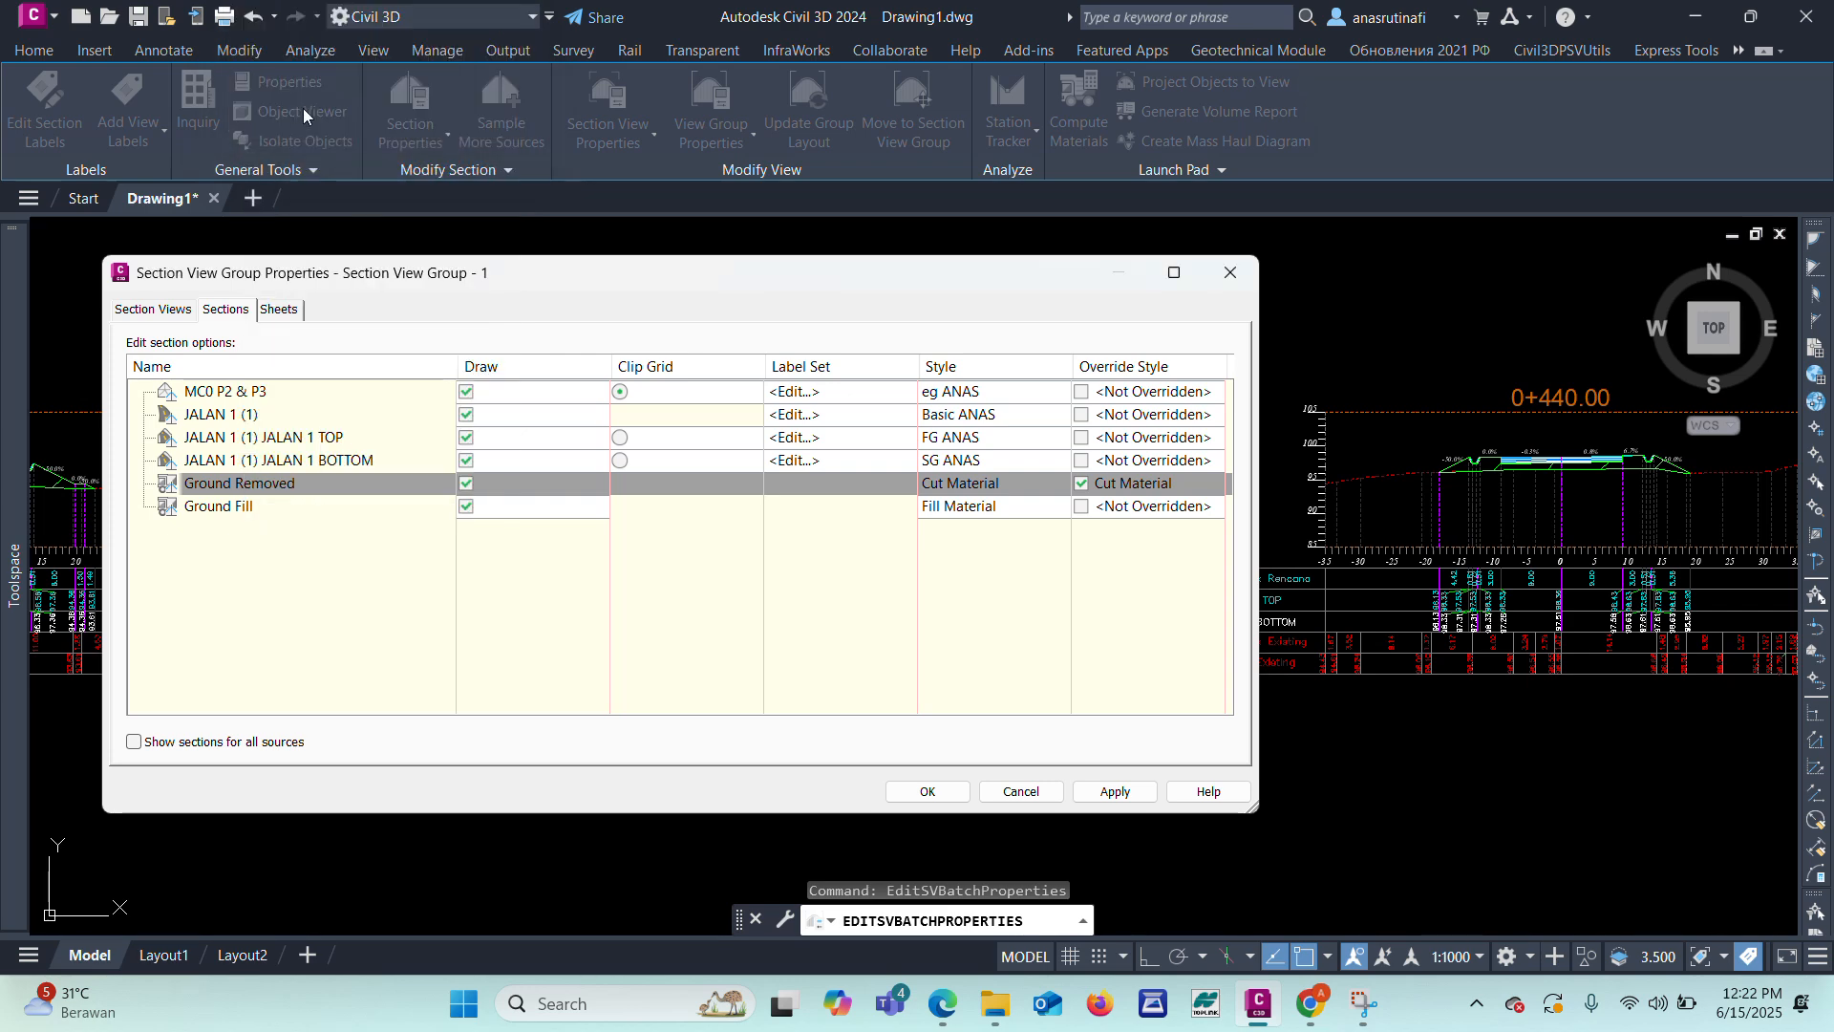
Step: Override the Ground Fill material's section style with Fill Material SECTION ANAS and apply the section view group changes
{"action": "left_click", "coordinate": [1082, 507]}
{"action": "left_click", "coordinate": [364, 68]}
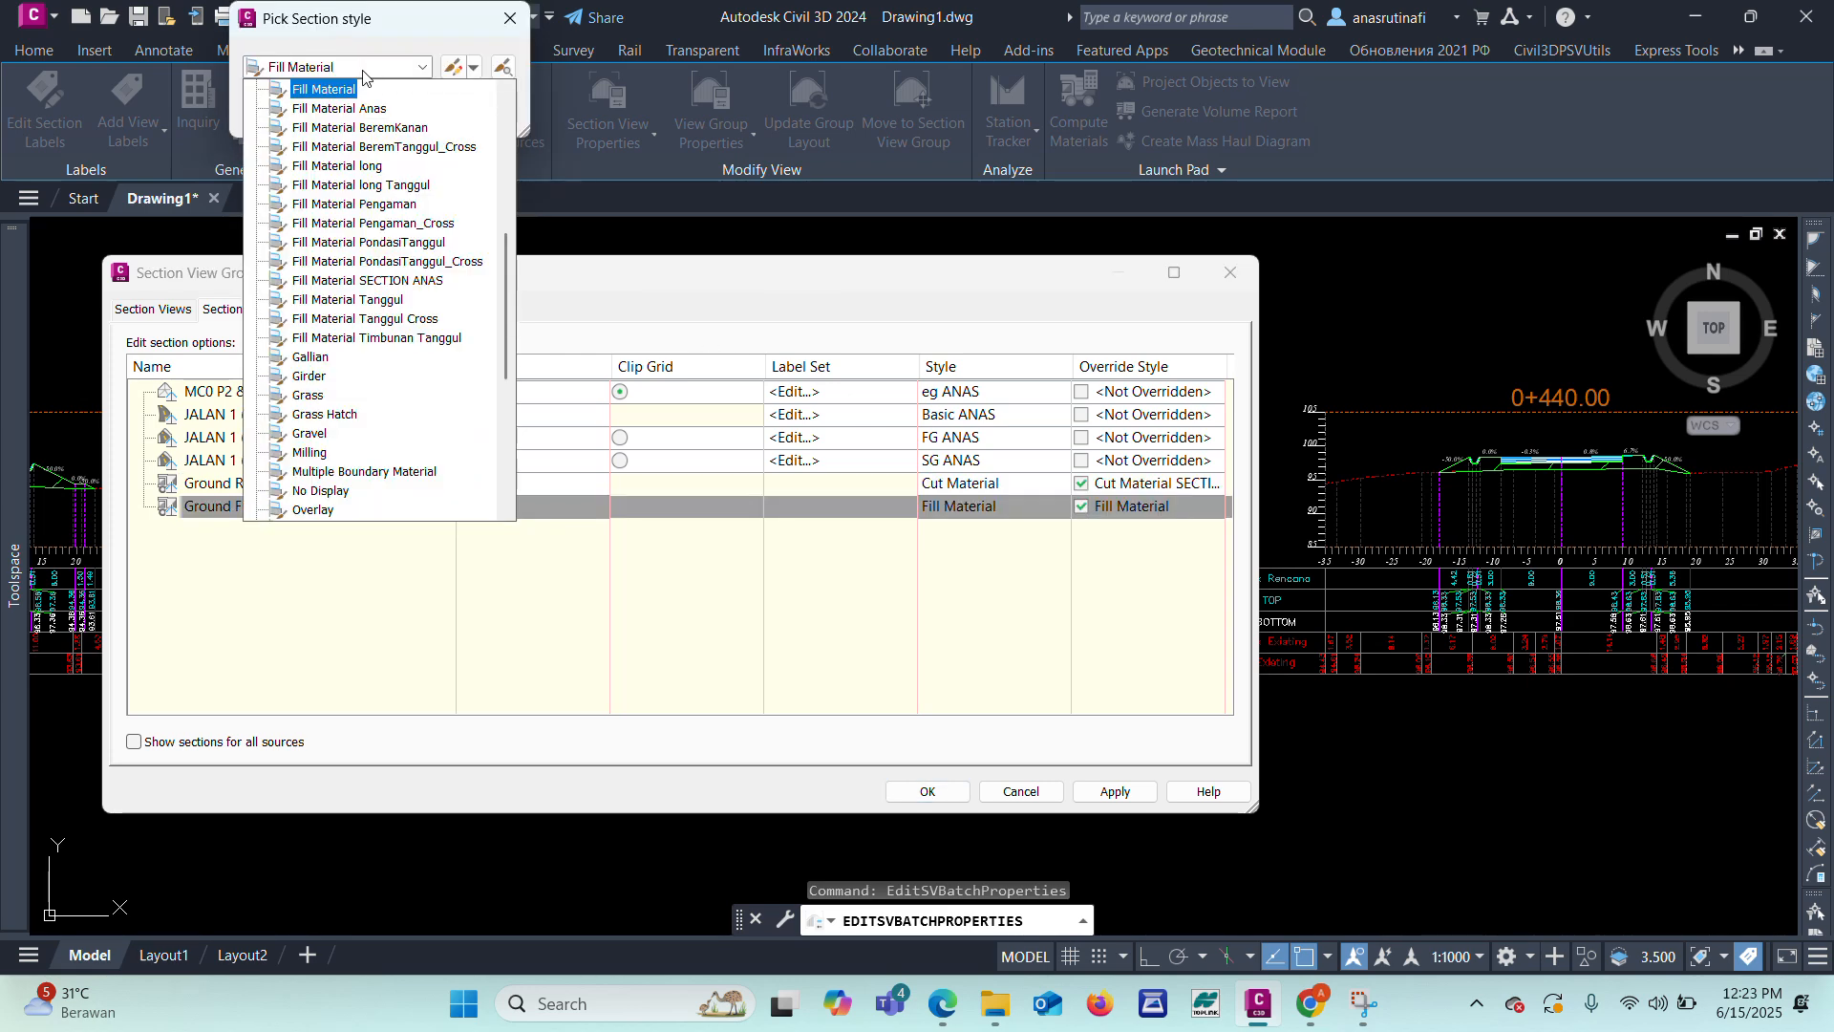
{"action": "key", "text": "Down"}
{"action": "key", "text": "Down"}
{"action": "key", "text": "Down"}
{"action": "key", "text": "Down"}
{"action": "key", "text": "Down"}
{"action": "key", "text": "Down"}
{"action": "key", "text": "Down"}
{"action": "key", "text": "Down"}
{"action": "key", "text": "Down"}
{"action": "key", "text": "Down"}
{"action": "key", "text": "Return"}
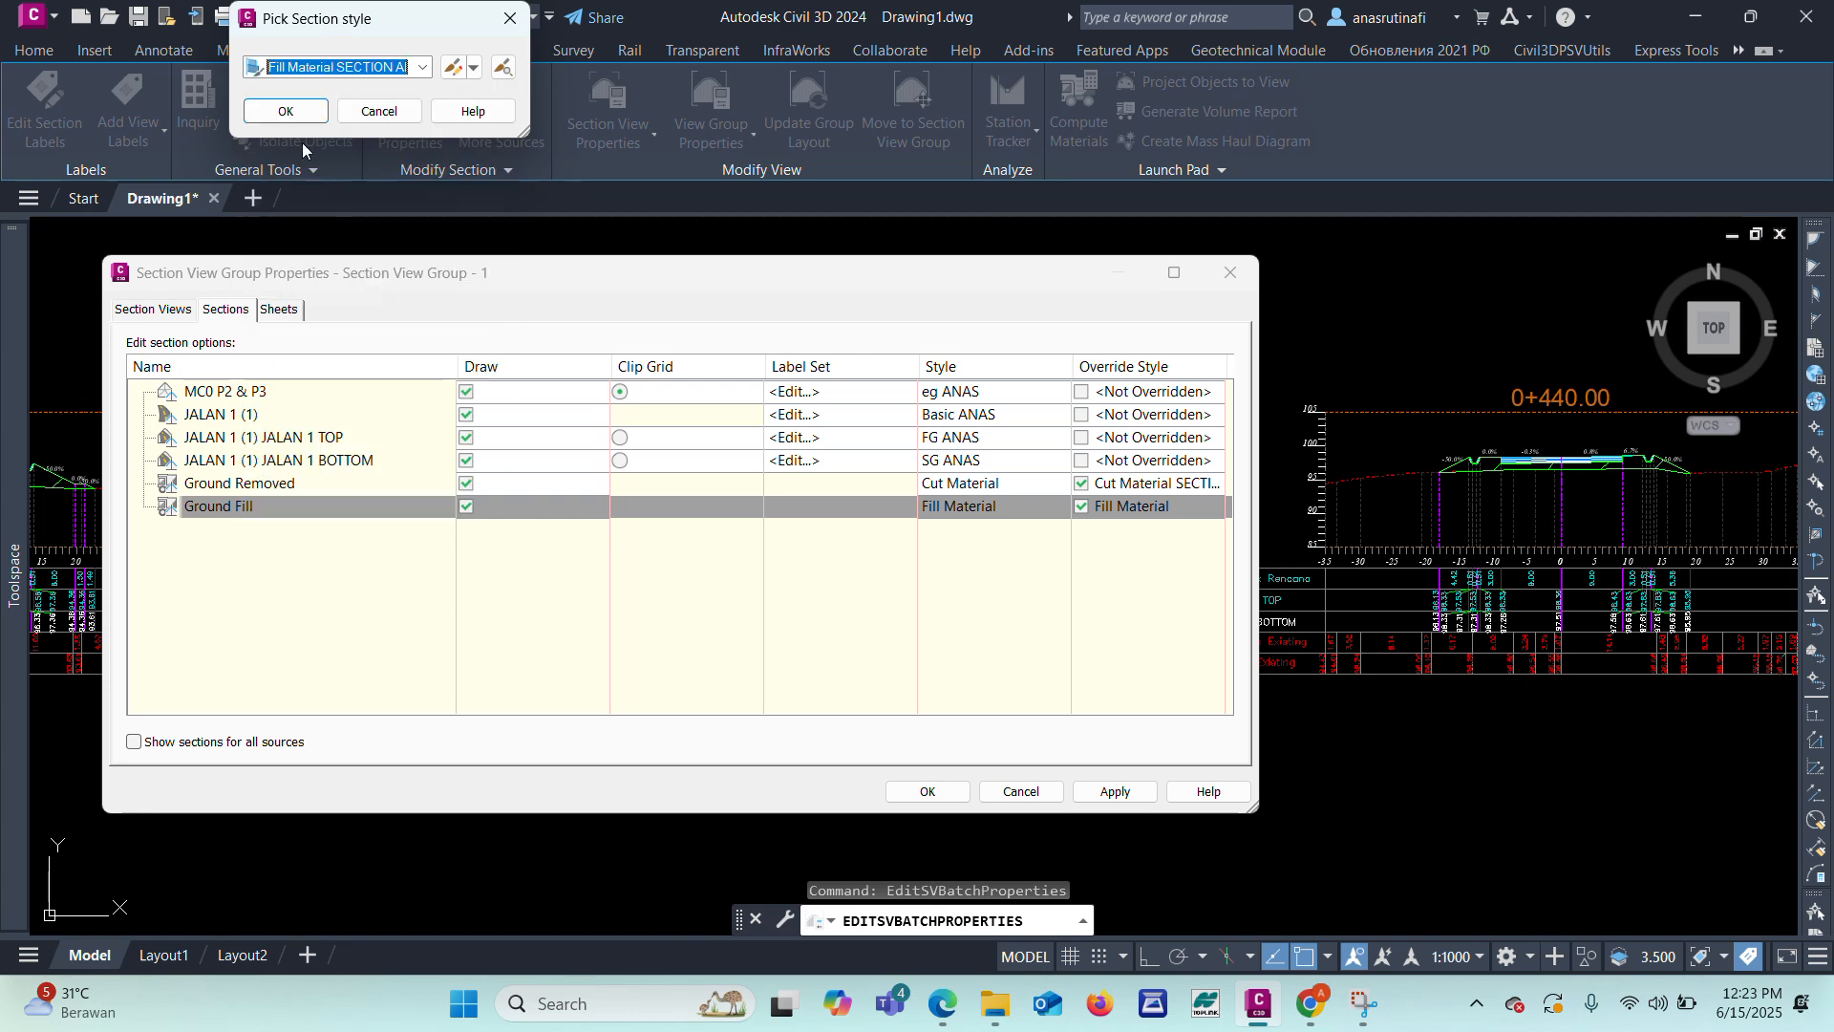
{"action": "left_click", "coordinate": [287, 113]}
{"action": "left_click", "coordinate": [908, 794]}
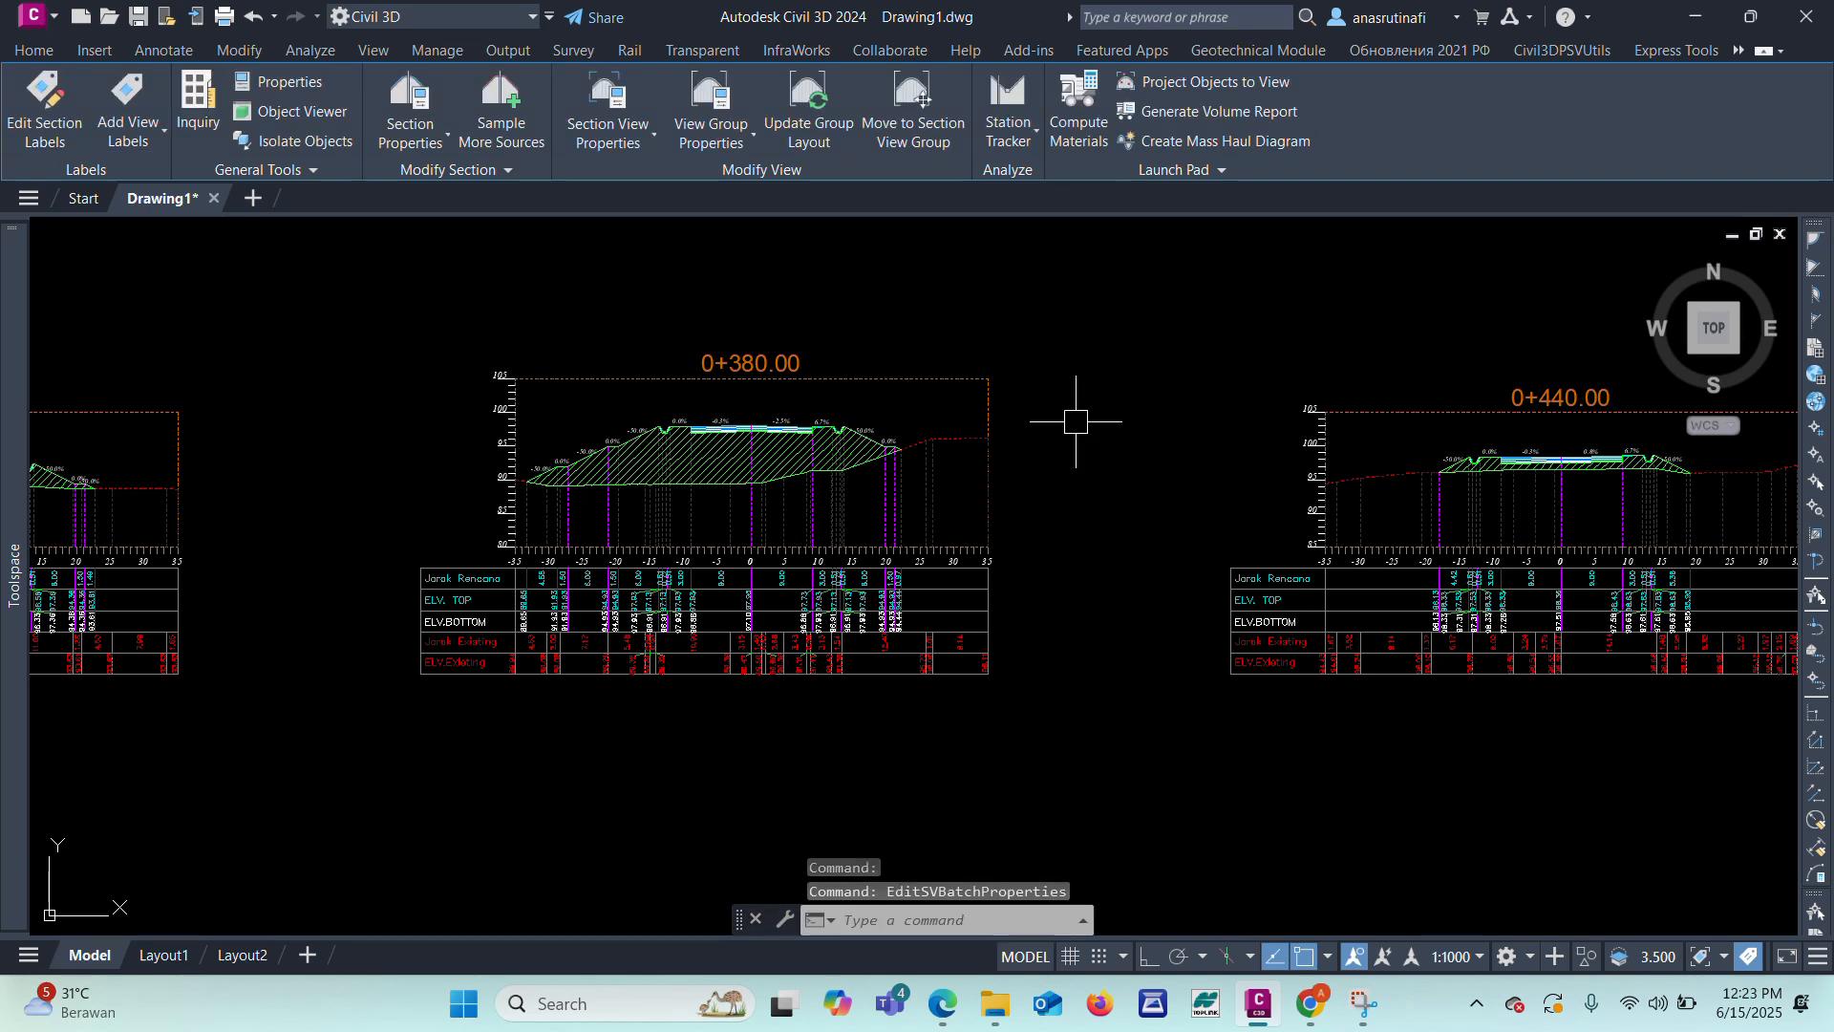
Step: Inspect the restyled fill and cut hatching around the pavement and ditches at stations 0+380.00 and 0+140.00
{"action": "scroll", "coordinate": [601, 473], "scroll_direction": "up", "scroll_amount": 4}
{"action": "scroll", "coordinate": [603, 481], "scroll_direction": "up", "scroll_amount": 5}
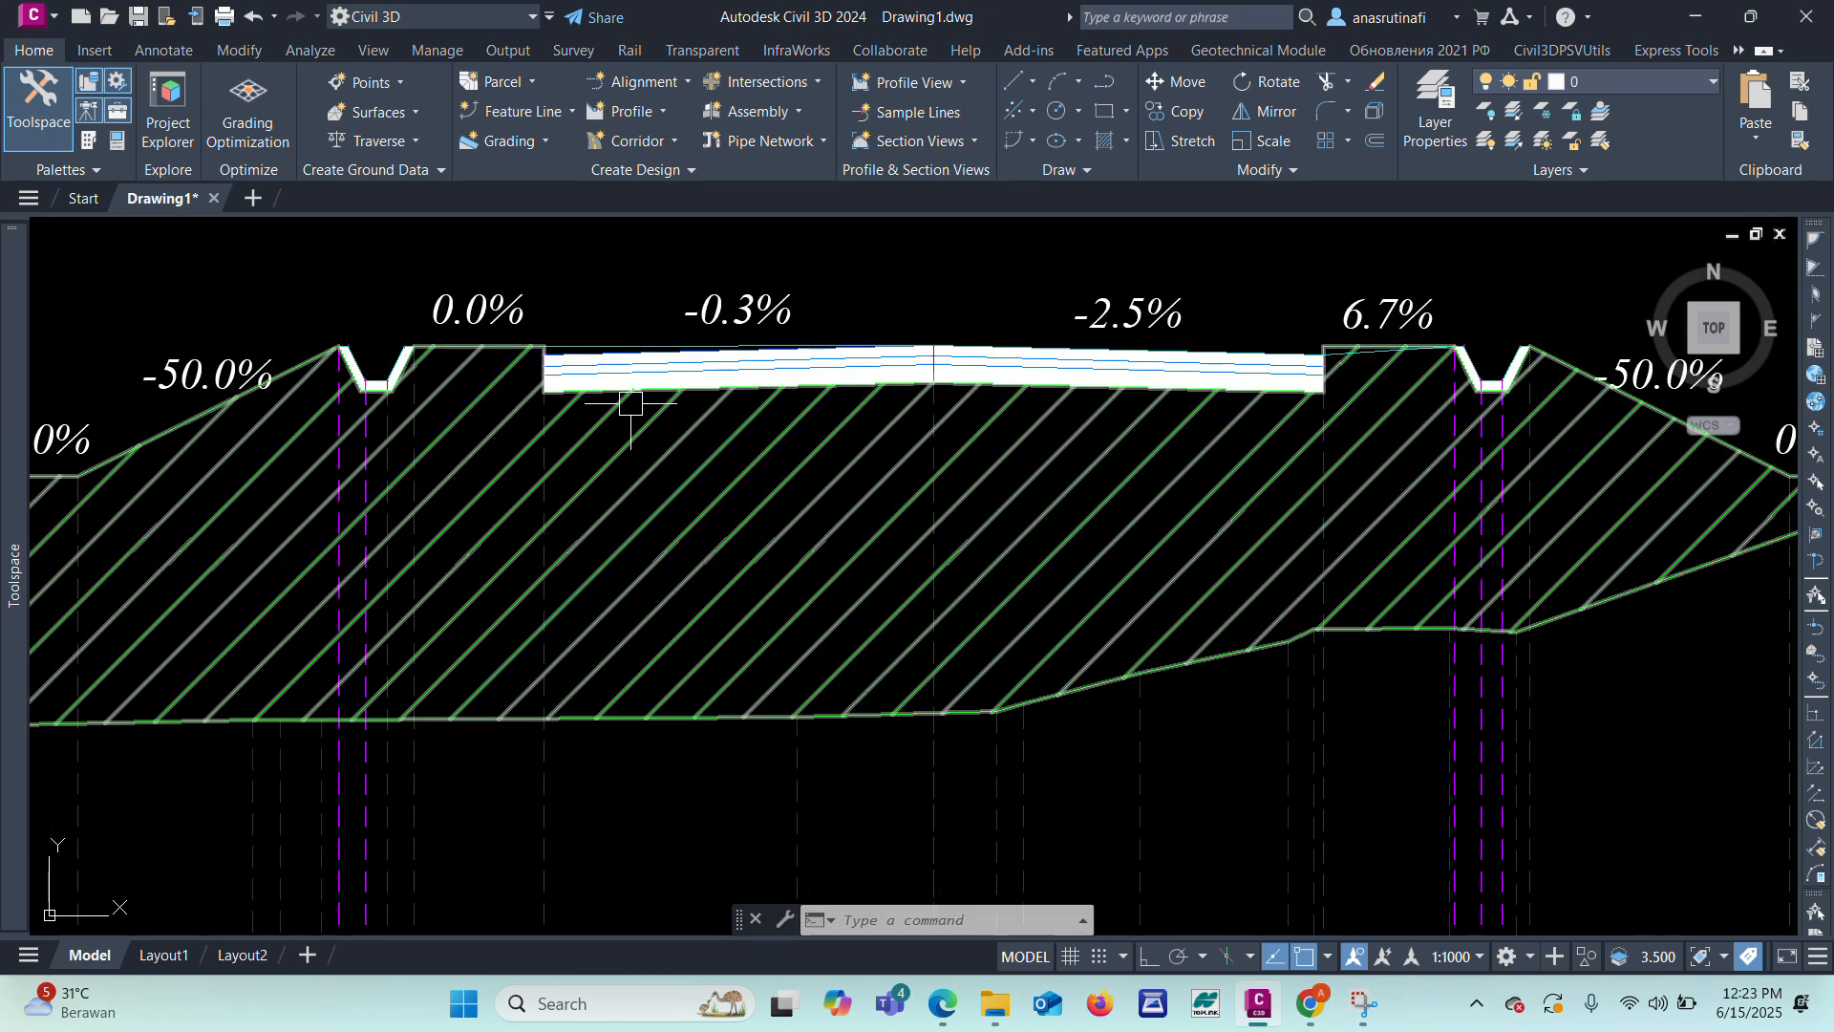
{"action": "scroll", "coordinate": [420, 342], "scroll_direction": "up", "scroll_amount": 4}
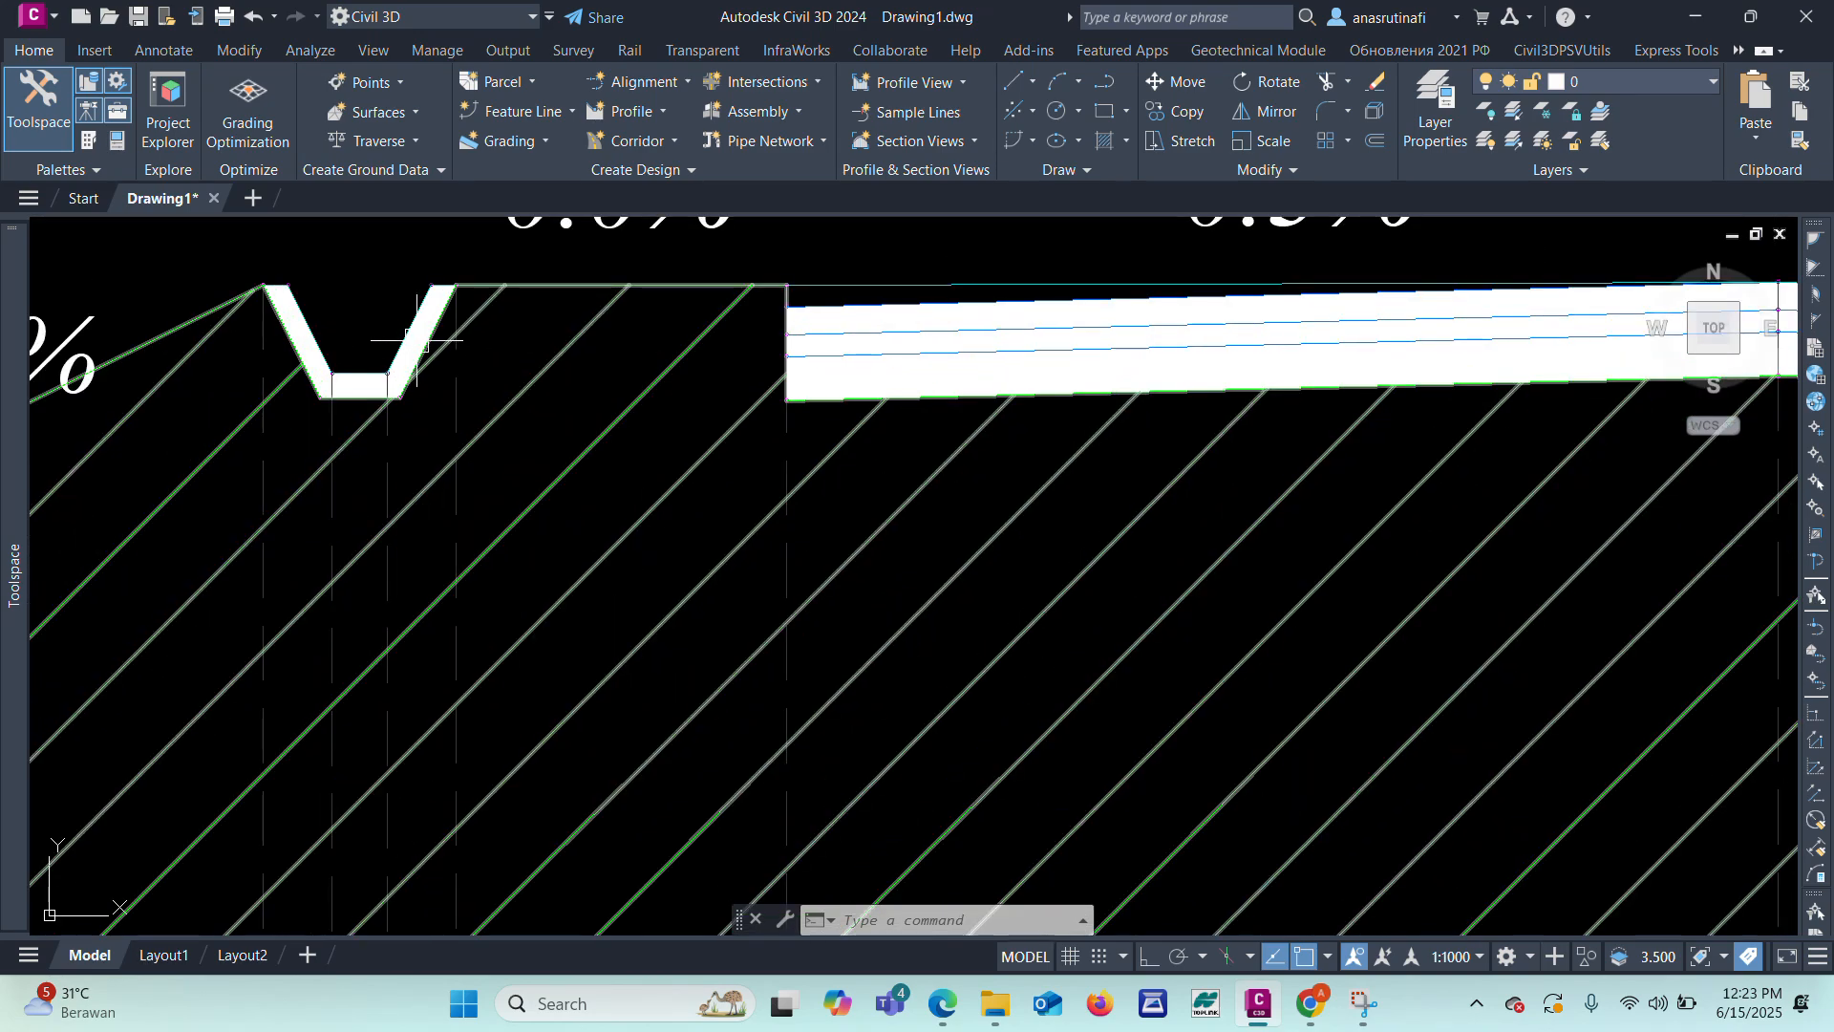
{"action": "scroll", "coordinate": [417, 340], "scroll_direction": "down", "scroll_amount": 4}
{"action": "scroll", "coordinate": [761, 315], "scroll_direction": "up", "scroll_amount": 2}
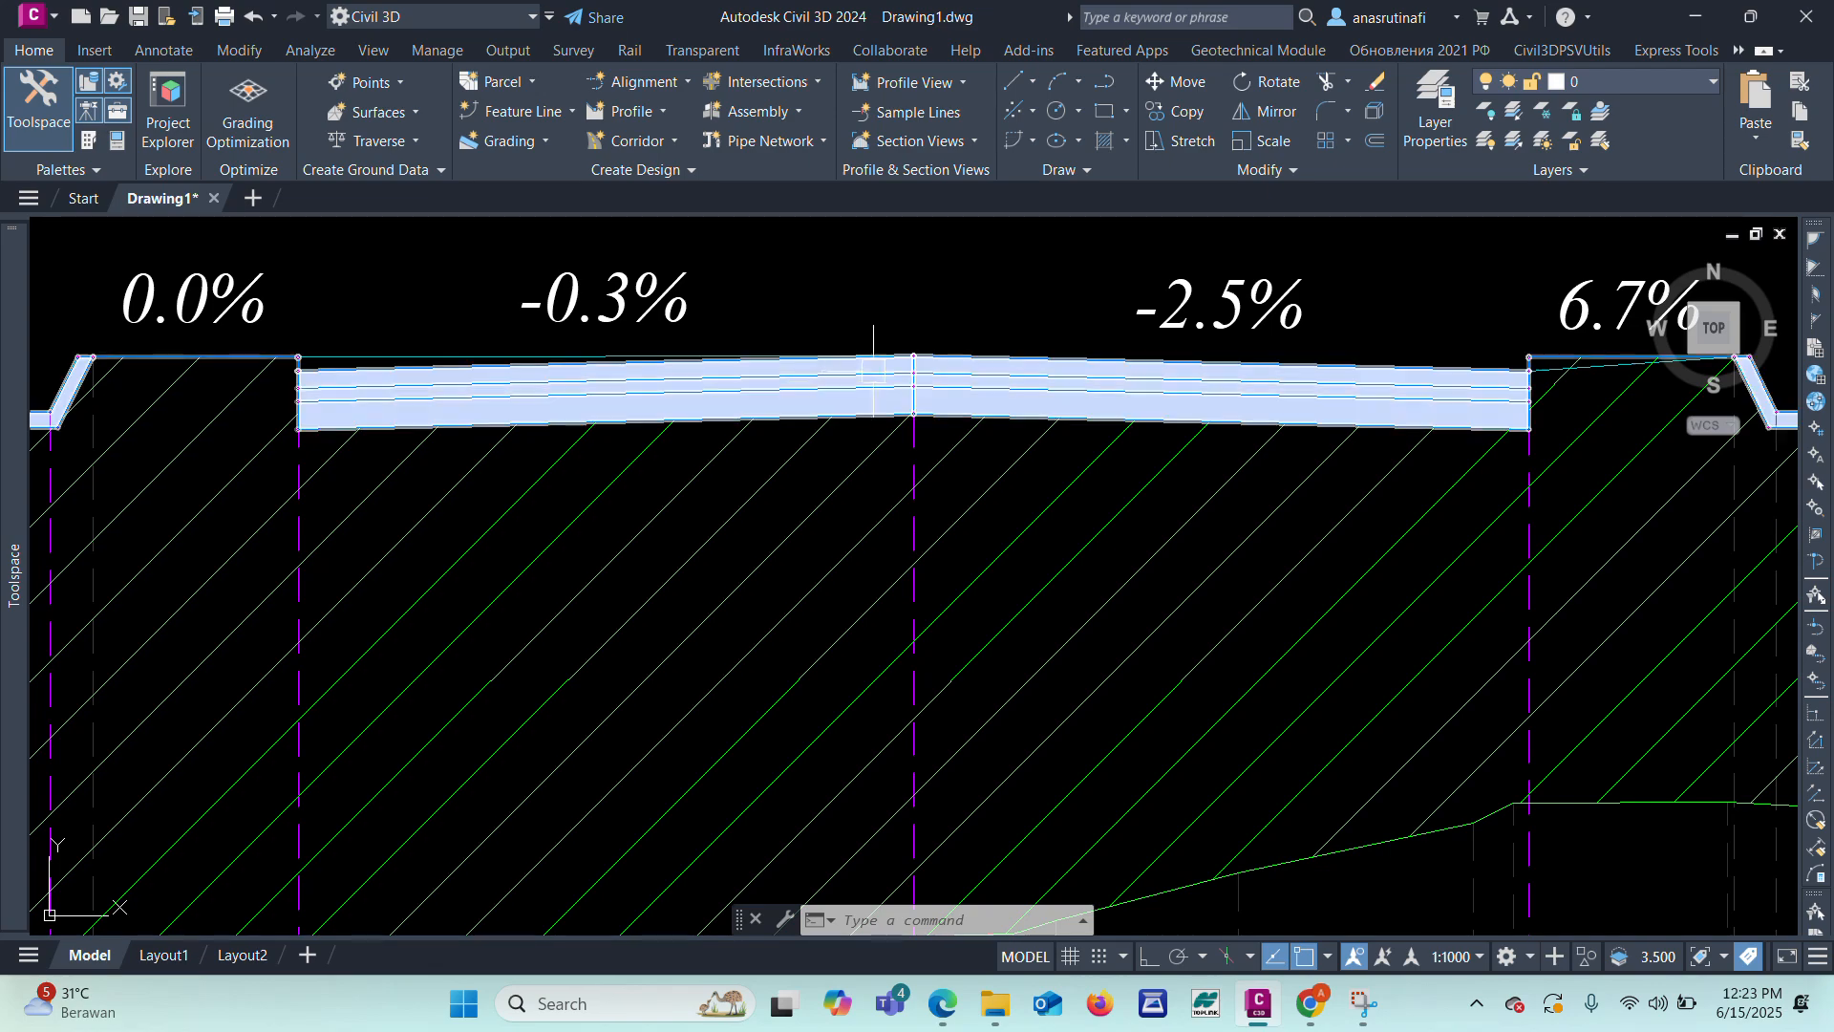
{"action": "scroll", "coordinate": [873, 370], "scroll_direction": "down", "scroll_amount": 8}
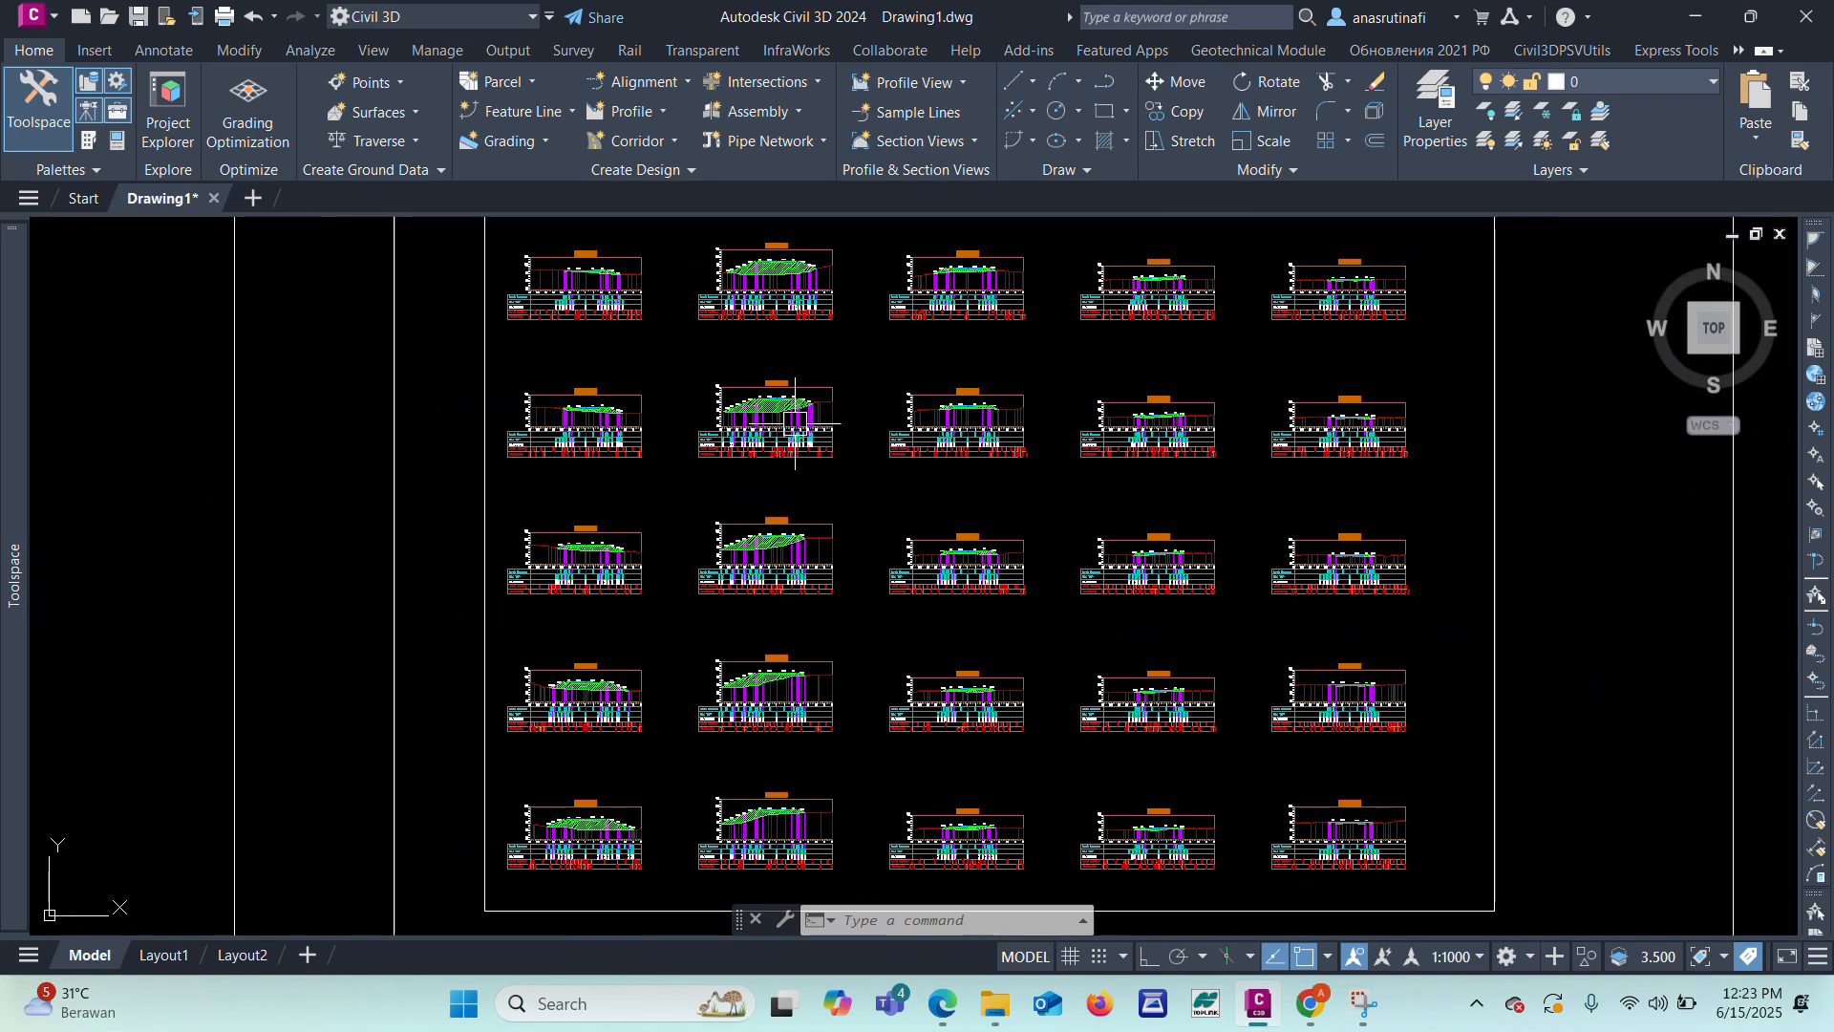
{"action": "scroll", "coordinate": [795, 421], "scroll_direction": "down", "scroll_amount": 3}
{"action": "scroll", "coordinate": [154, 313], "scroll_direction": "up", "scroll_amount": 3}
{"action": "scroll", "coordinate": [340, 311], "scroll_direction": "up", "scroll_amount": 5}
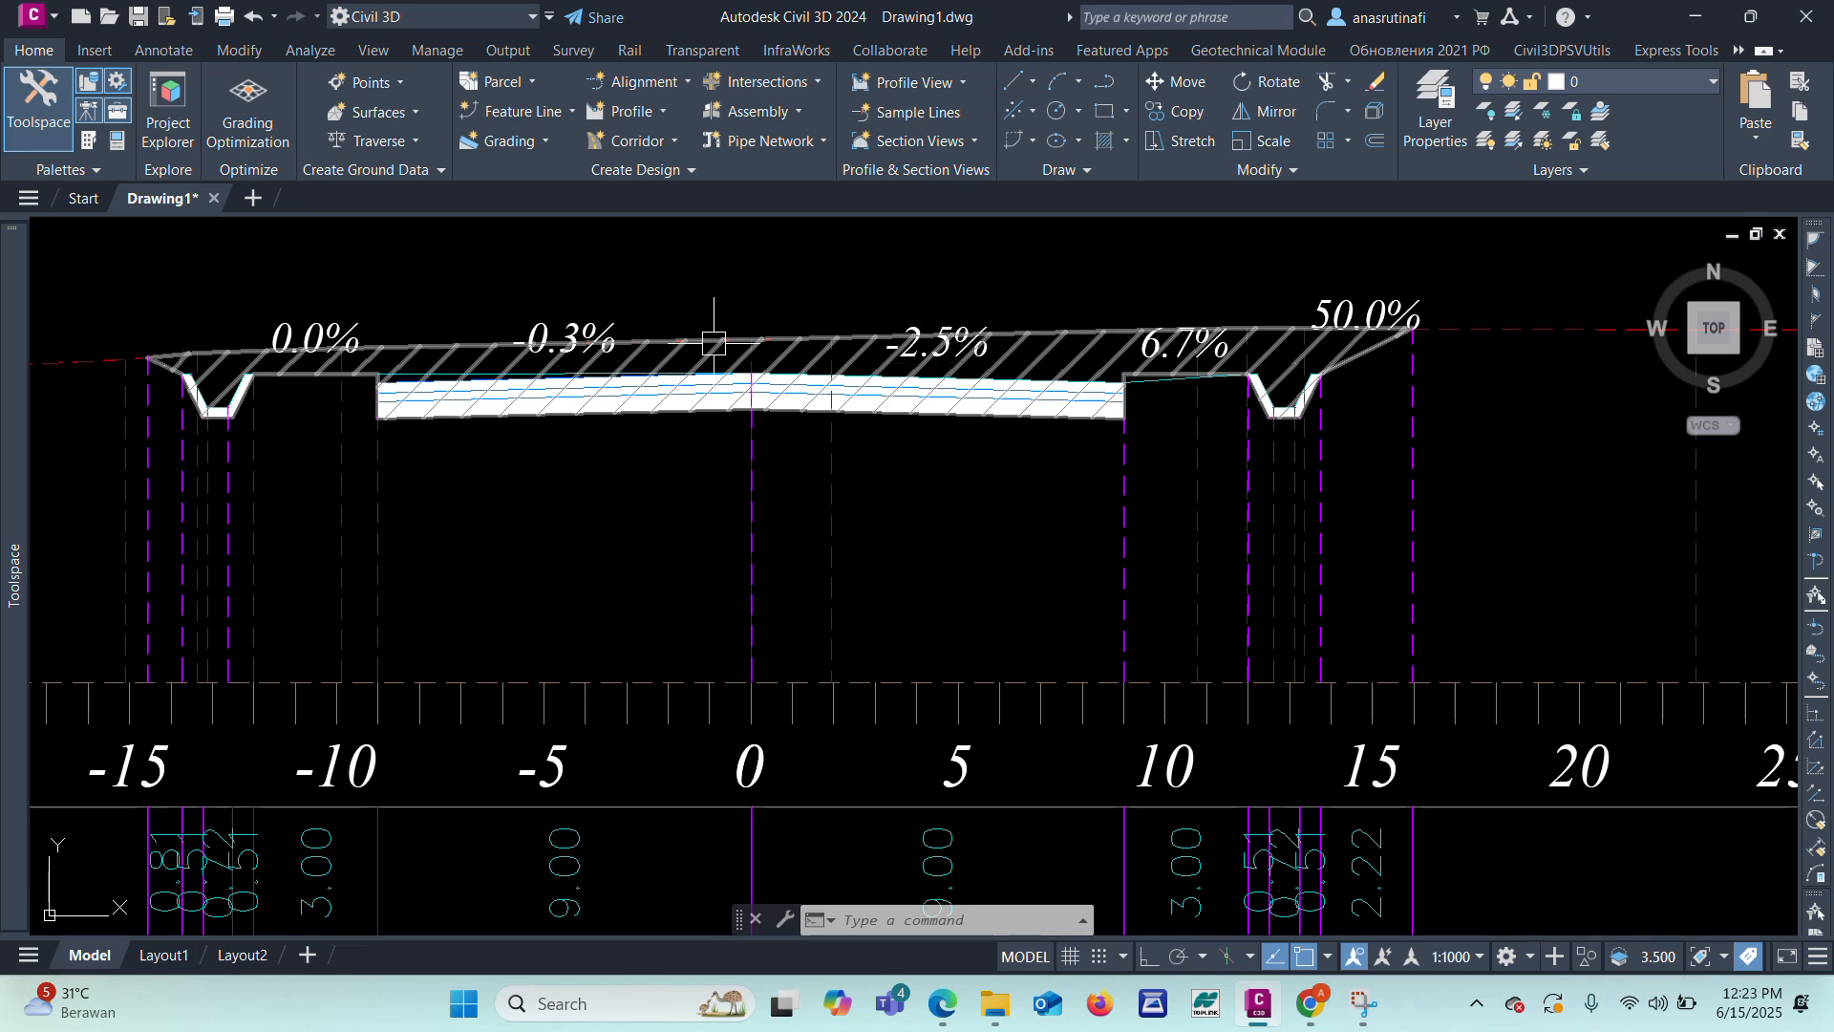
{"action": "scroll", "coordinate": [613, 345], "scroll_direction": "up", "scroll_amount": 3}
{"action": "scroll", "coordinate": [697, 356], "scroll_direction": "down", "scroll_amount": 2}
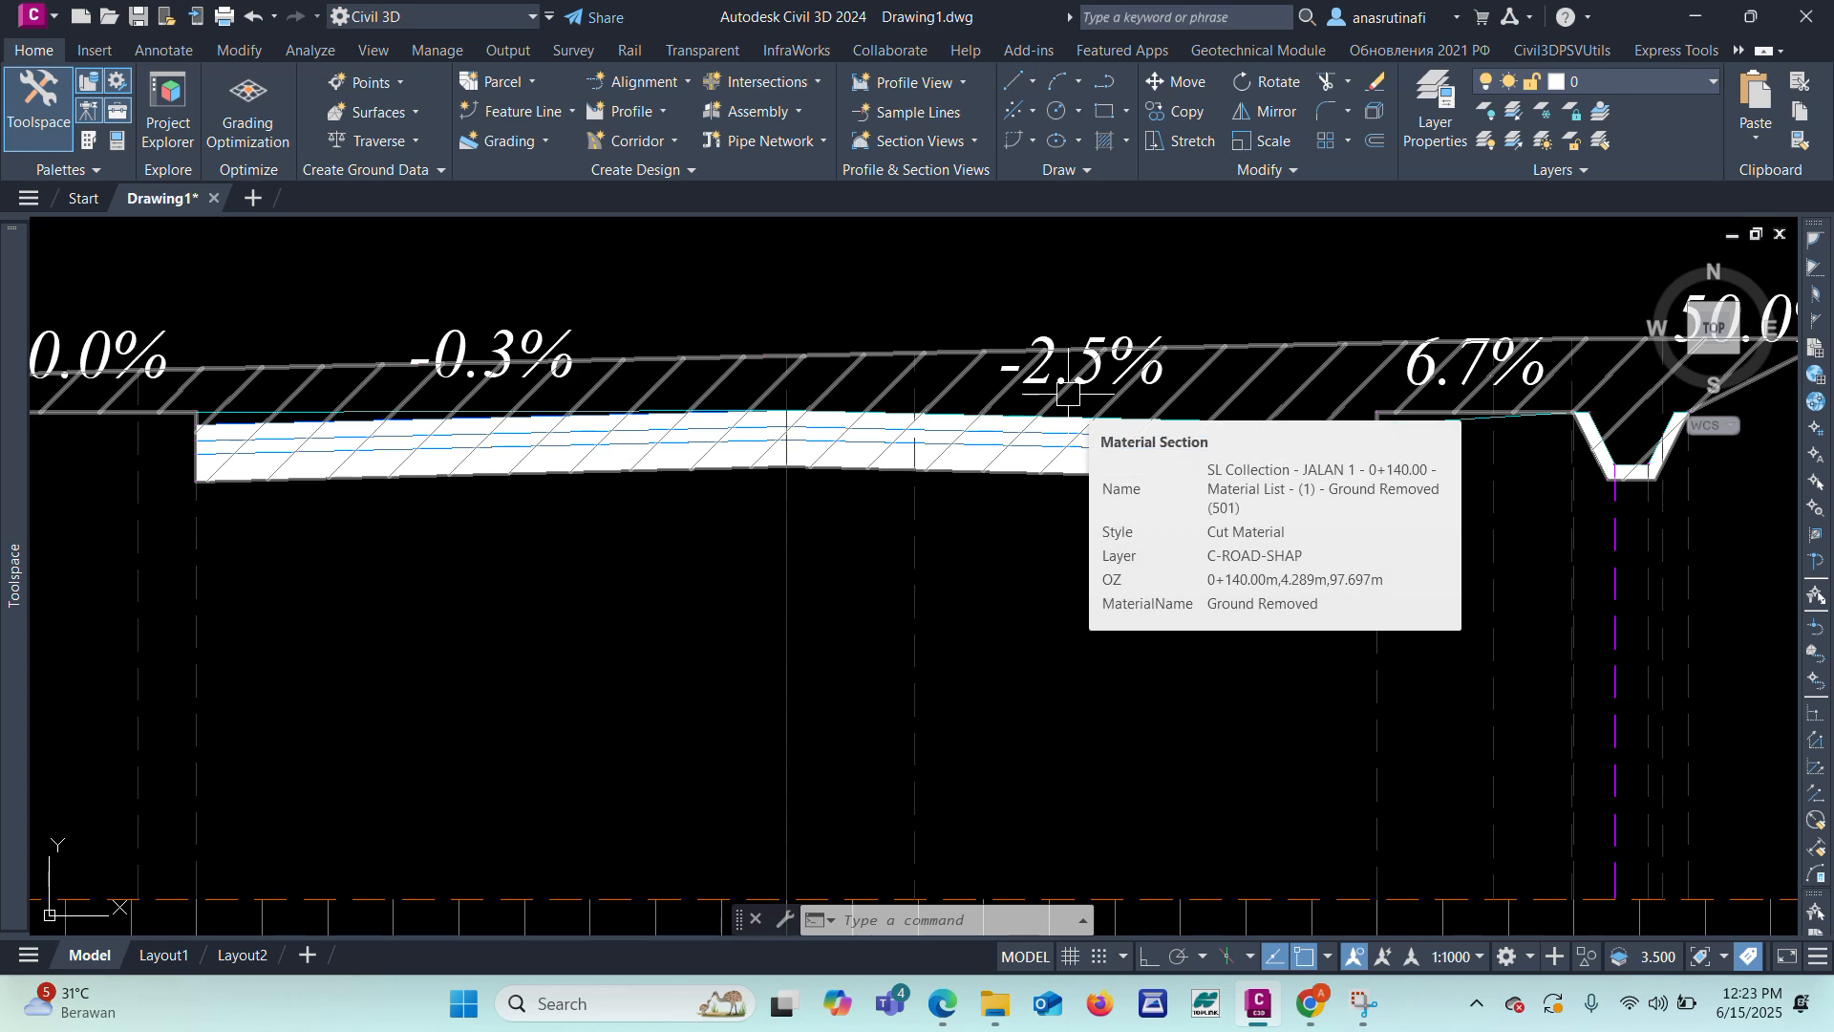
{"action": "scroll", "coordinate": [1058, 400], "scroll_direction": "down", "scroll_amount": 4}
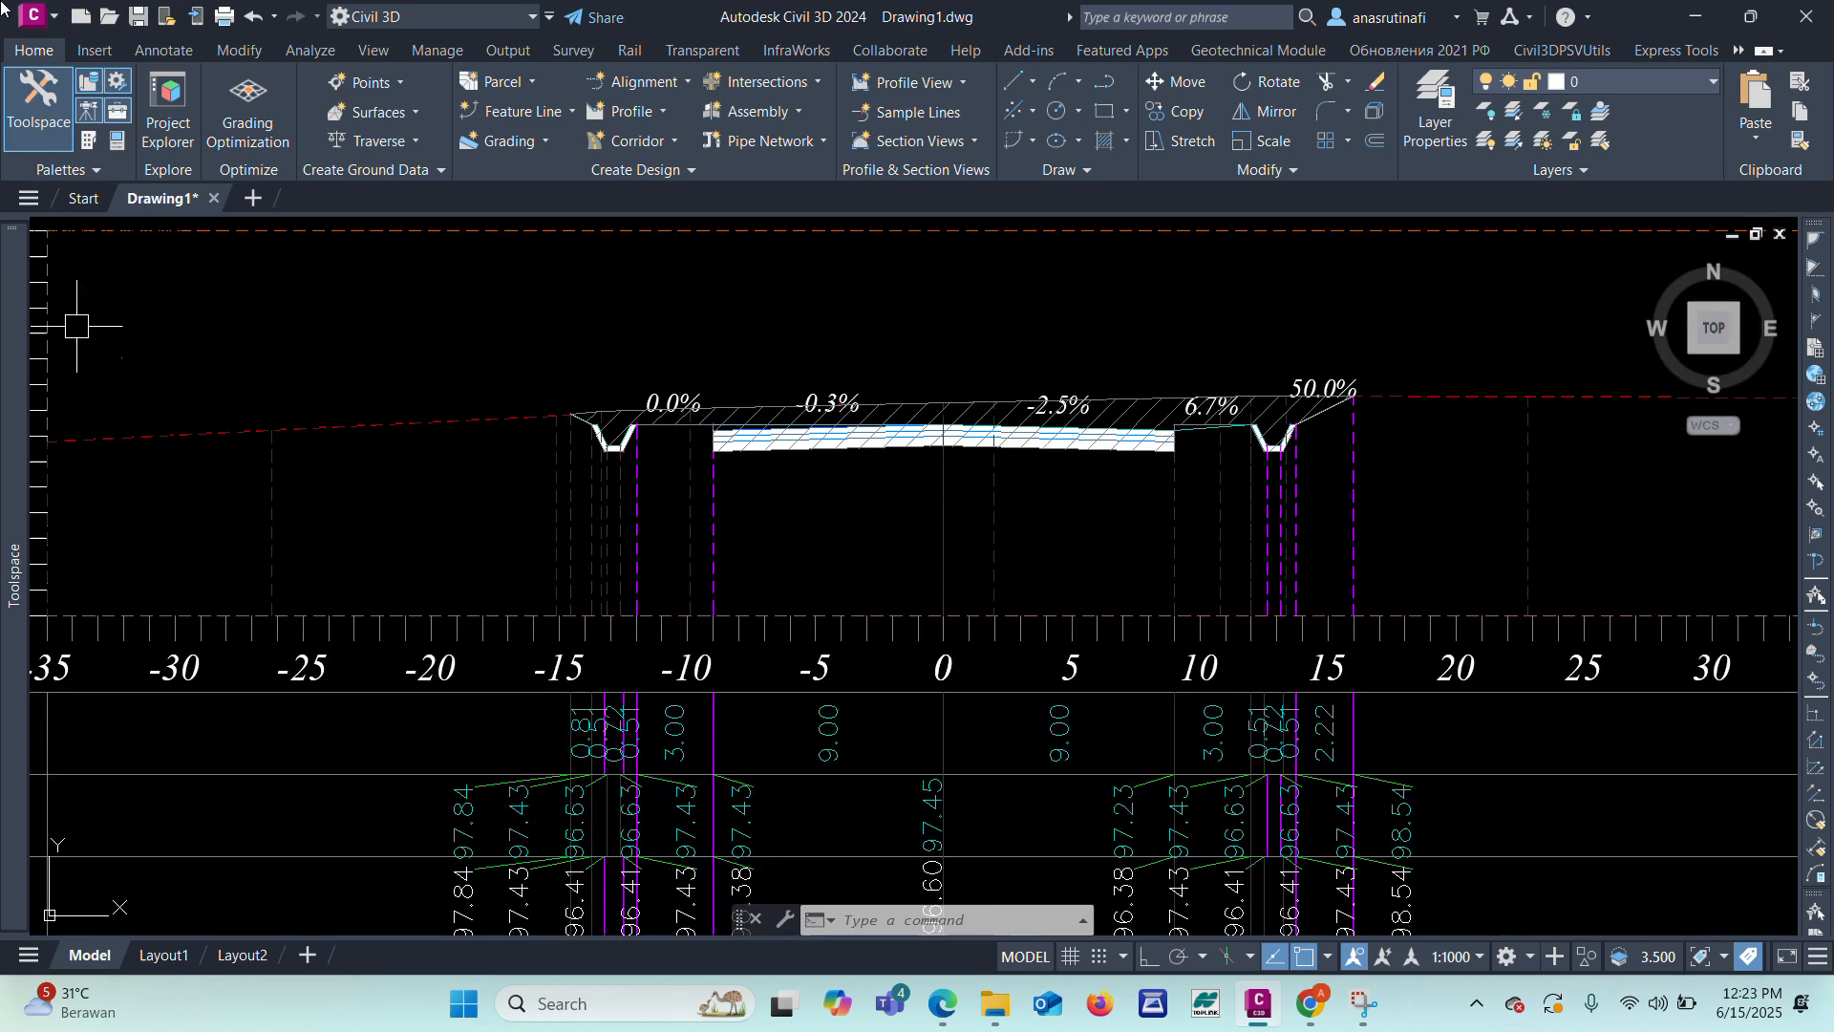
{"action": "scroll", "coordinate": [1011, 418], "scroll_direction": "up", "scroll_amount": 2}
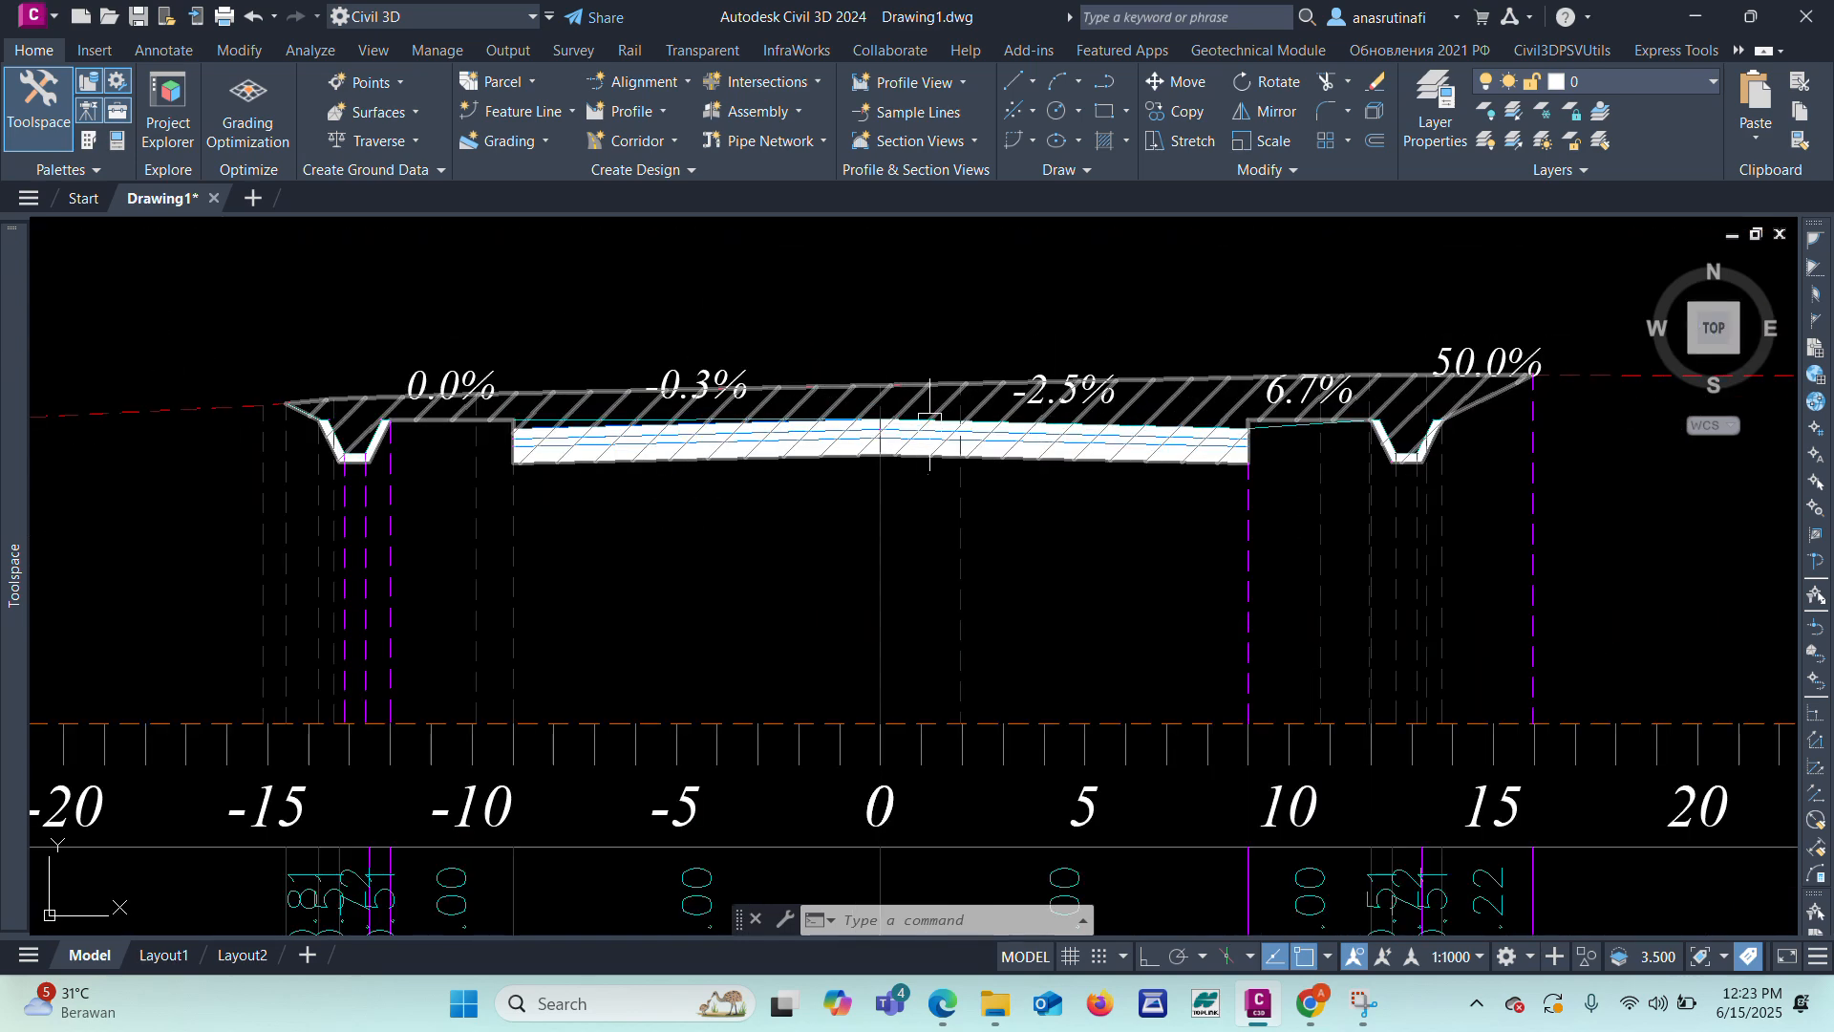
Step: Regenerate the model with REGEN and look over the superelevation diagram beneath the profile view
{"action": "scroll", "coordinate": [927, 421], "scroll_direction": "down", "scroll_amount": 10}
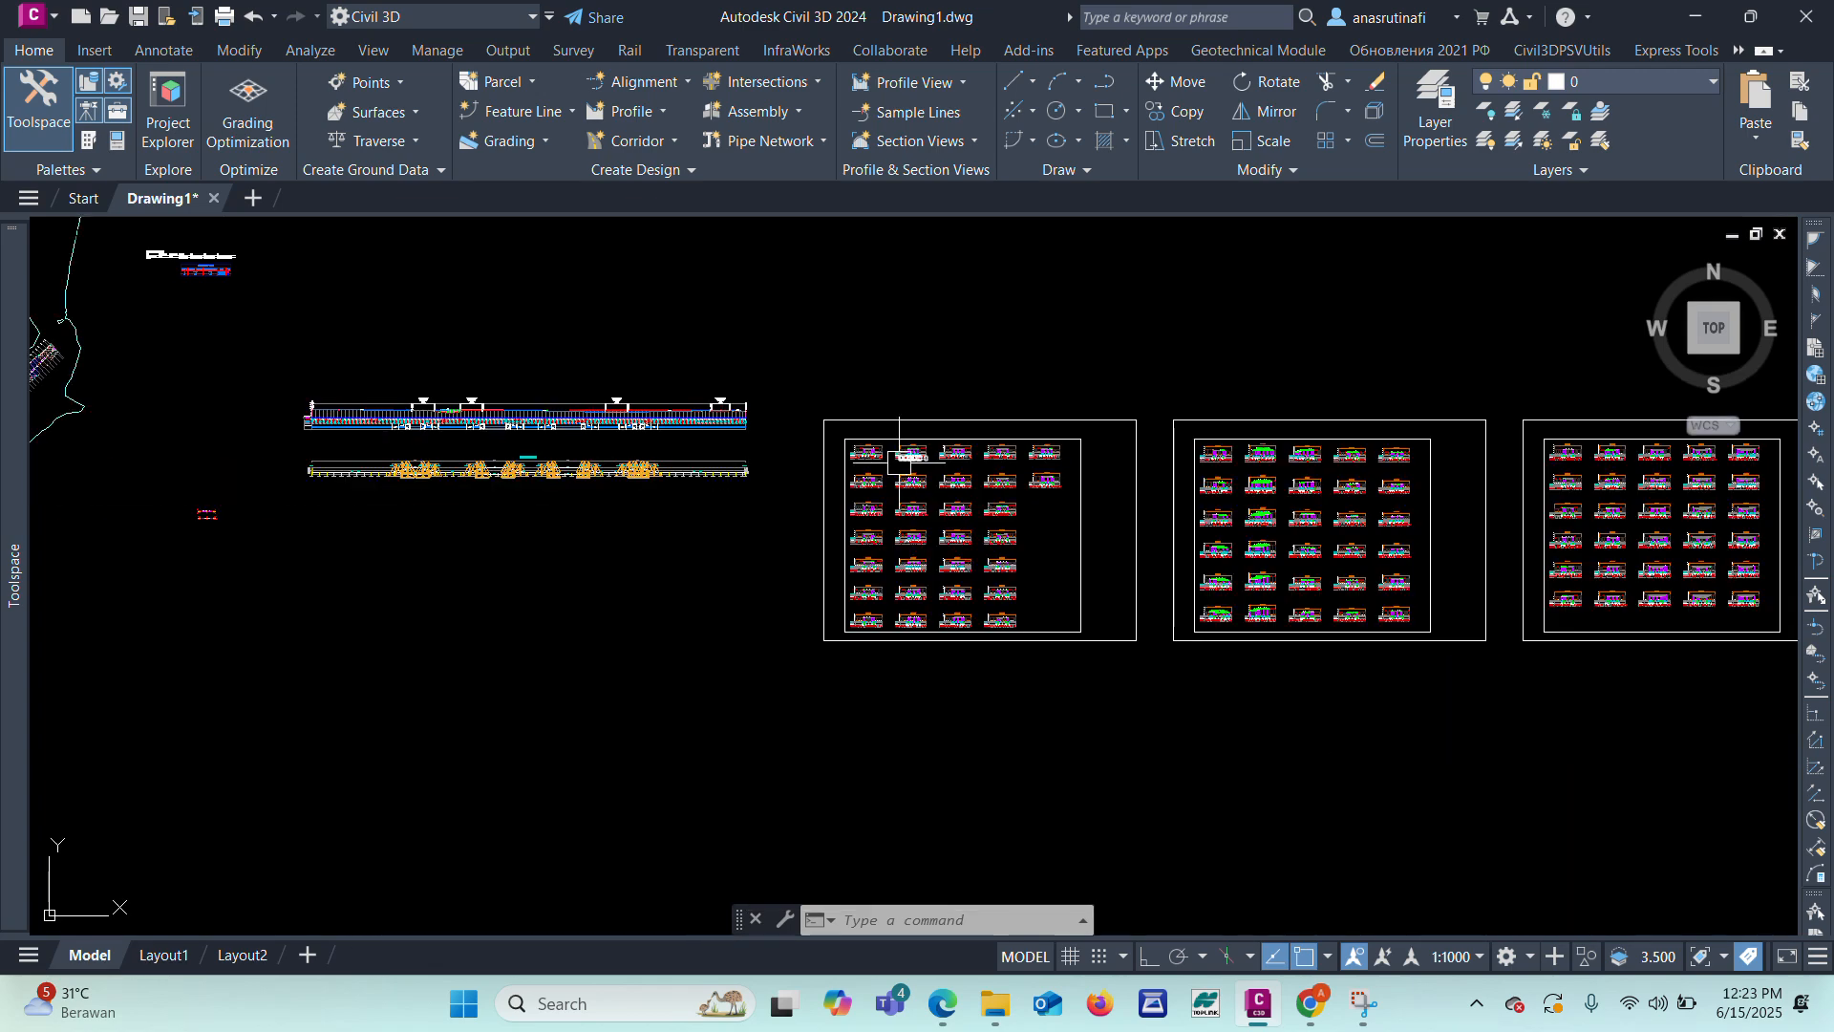
{"action": "scroll", "coordinate": [362, 459], "scroll_direction": "up", "scroll_amount": 5}
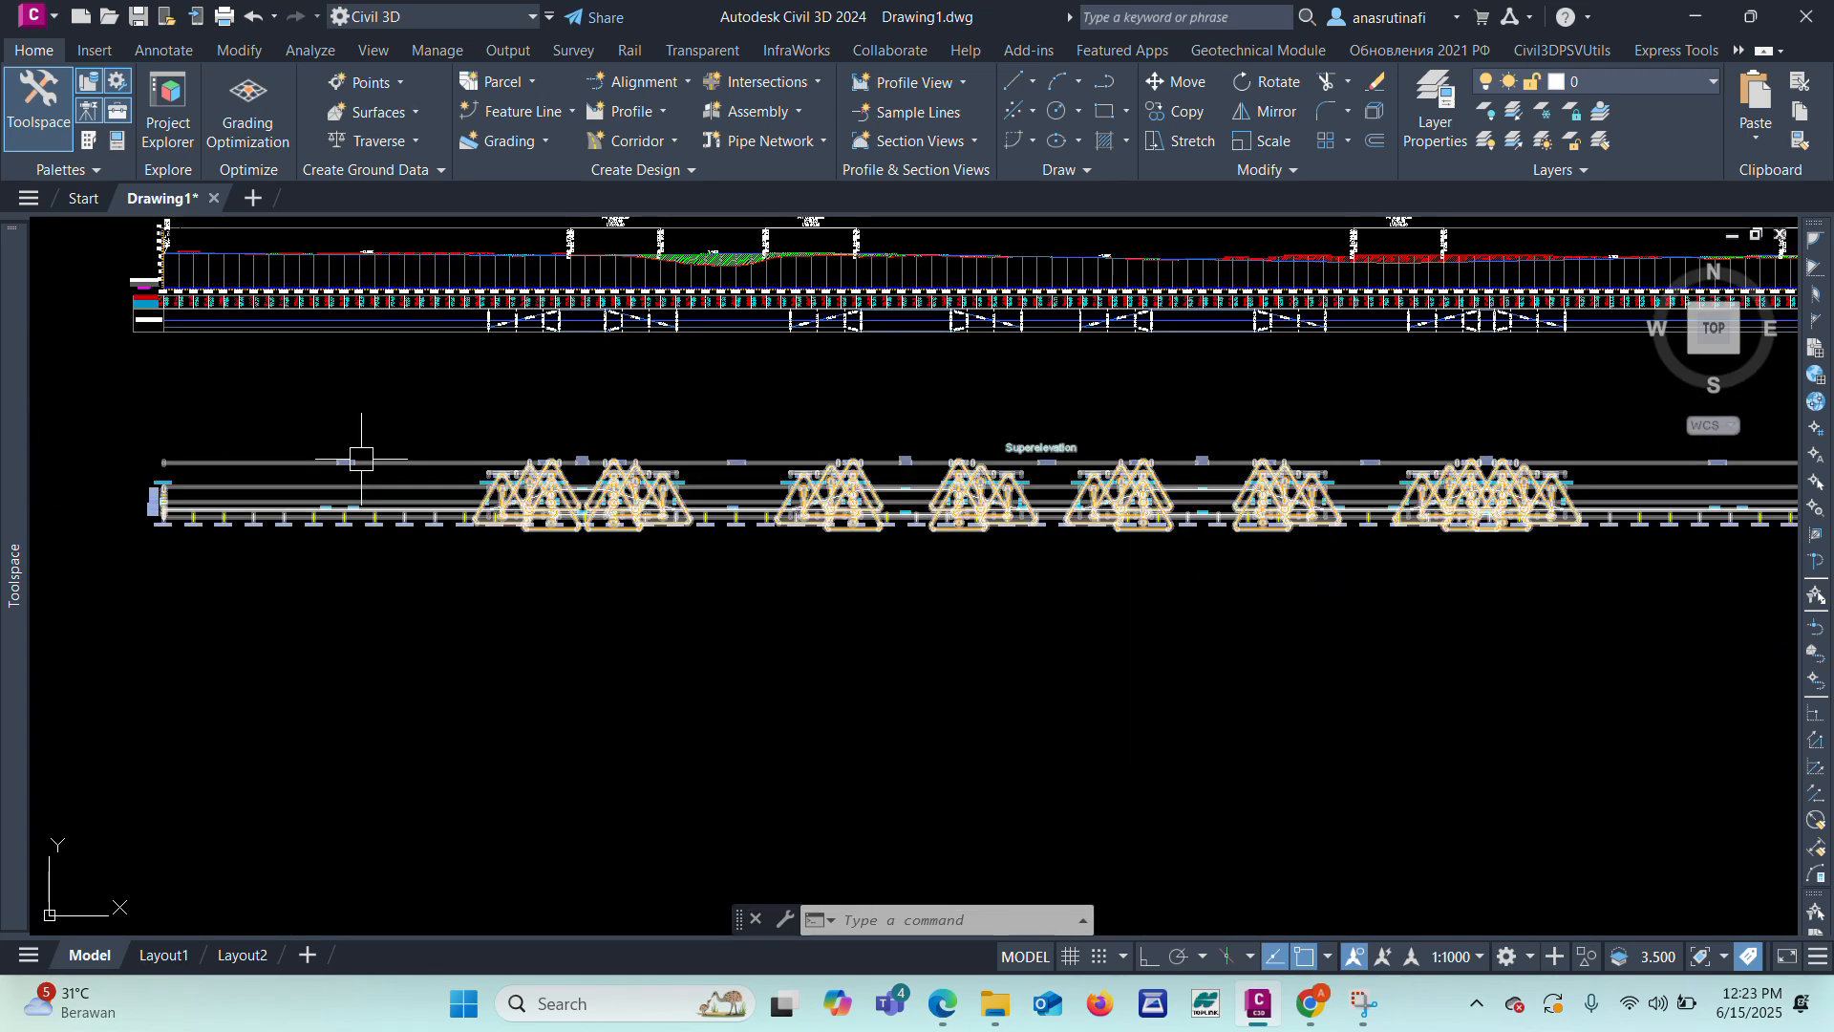
{"action": "type", "text": "REGEN"}
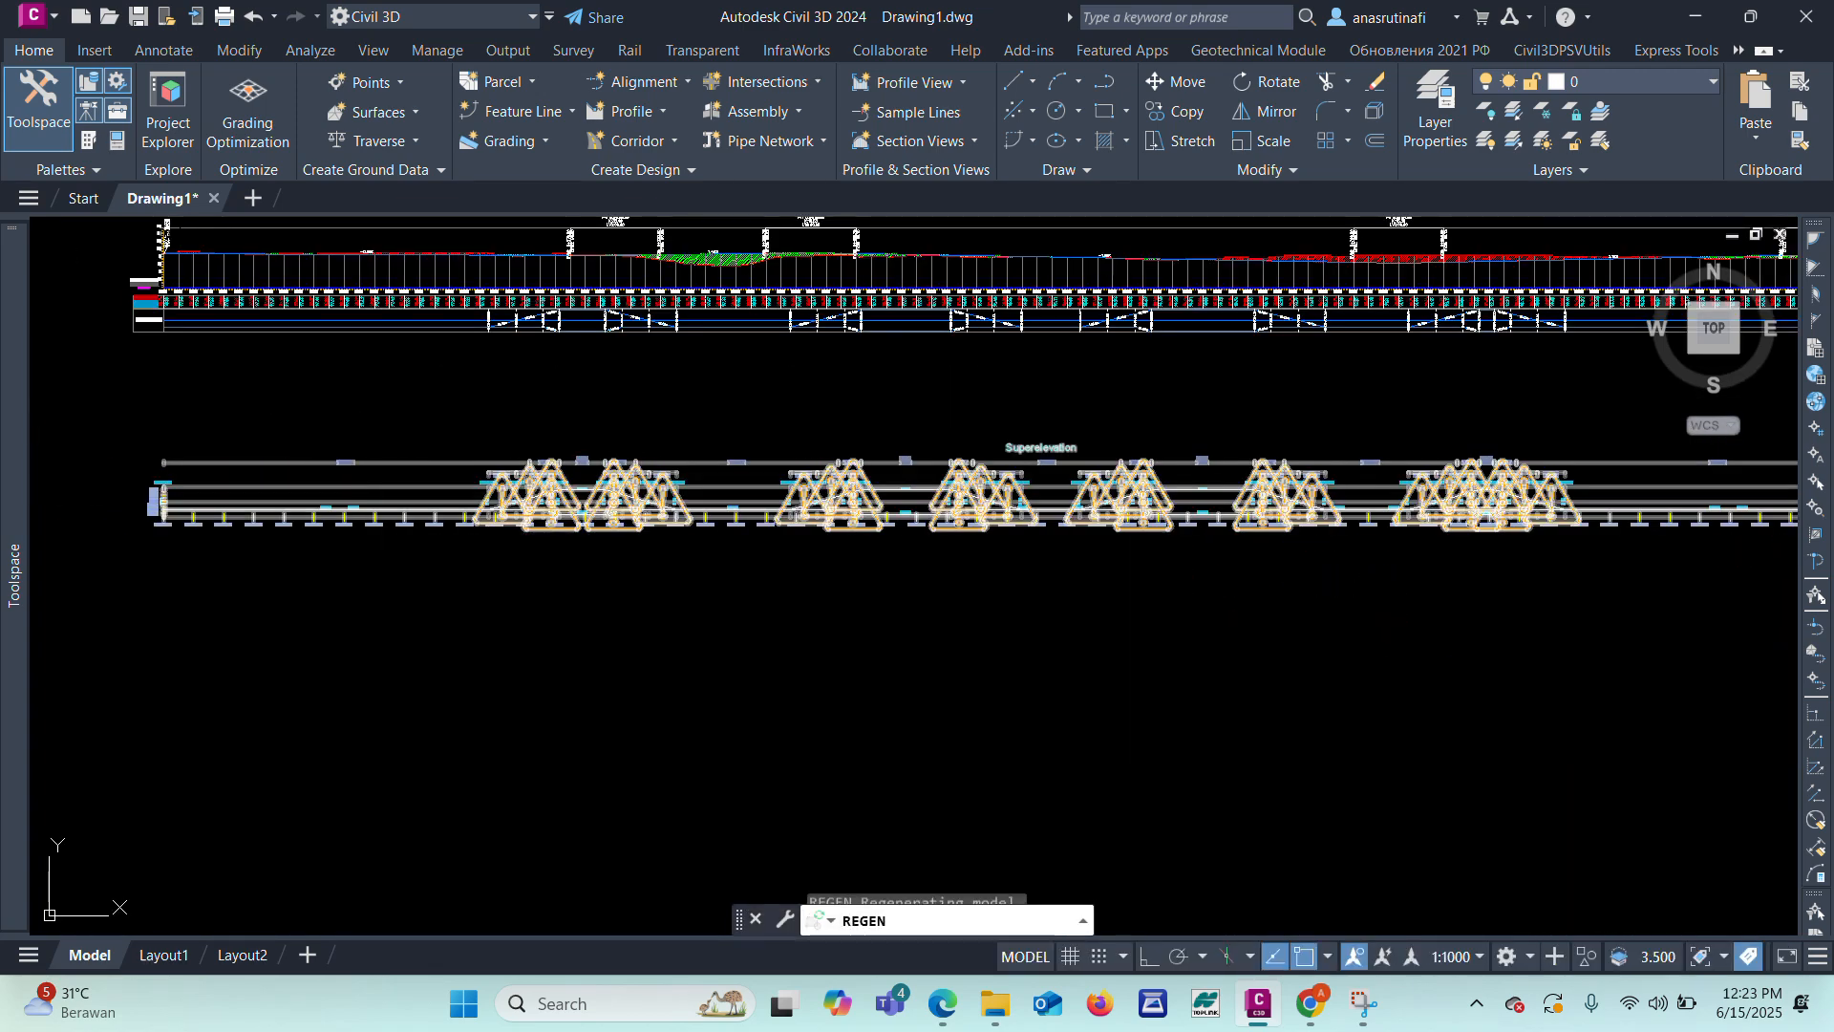
{"action": "key", "text": "Return"}
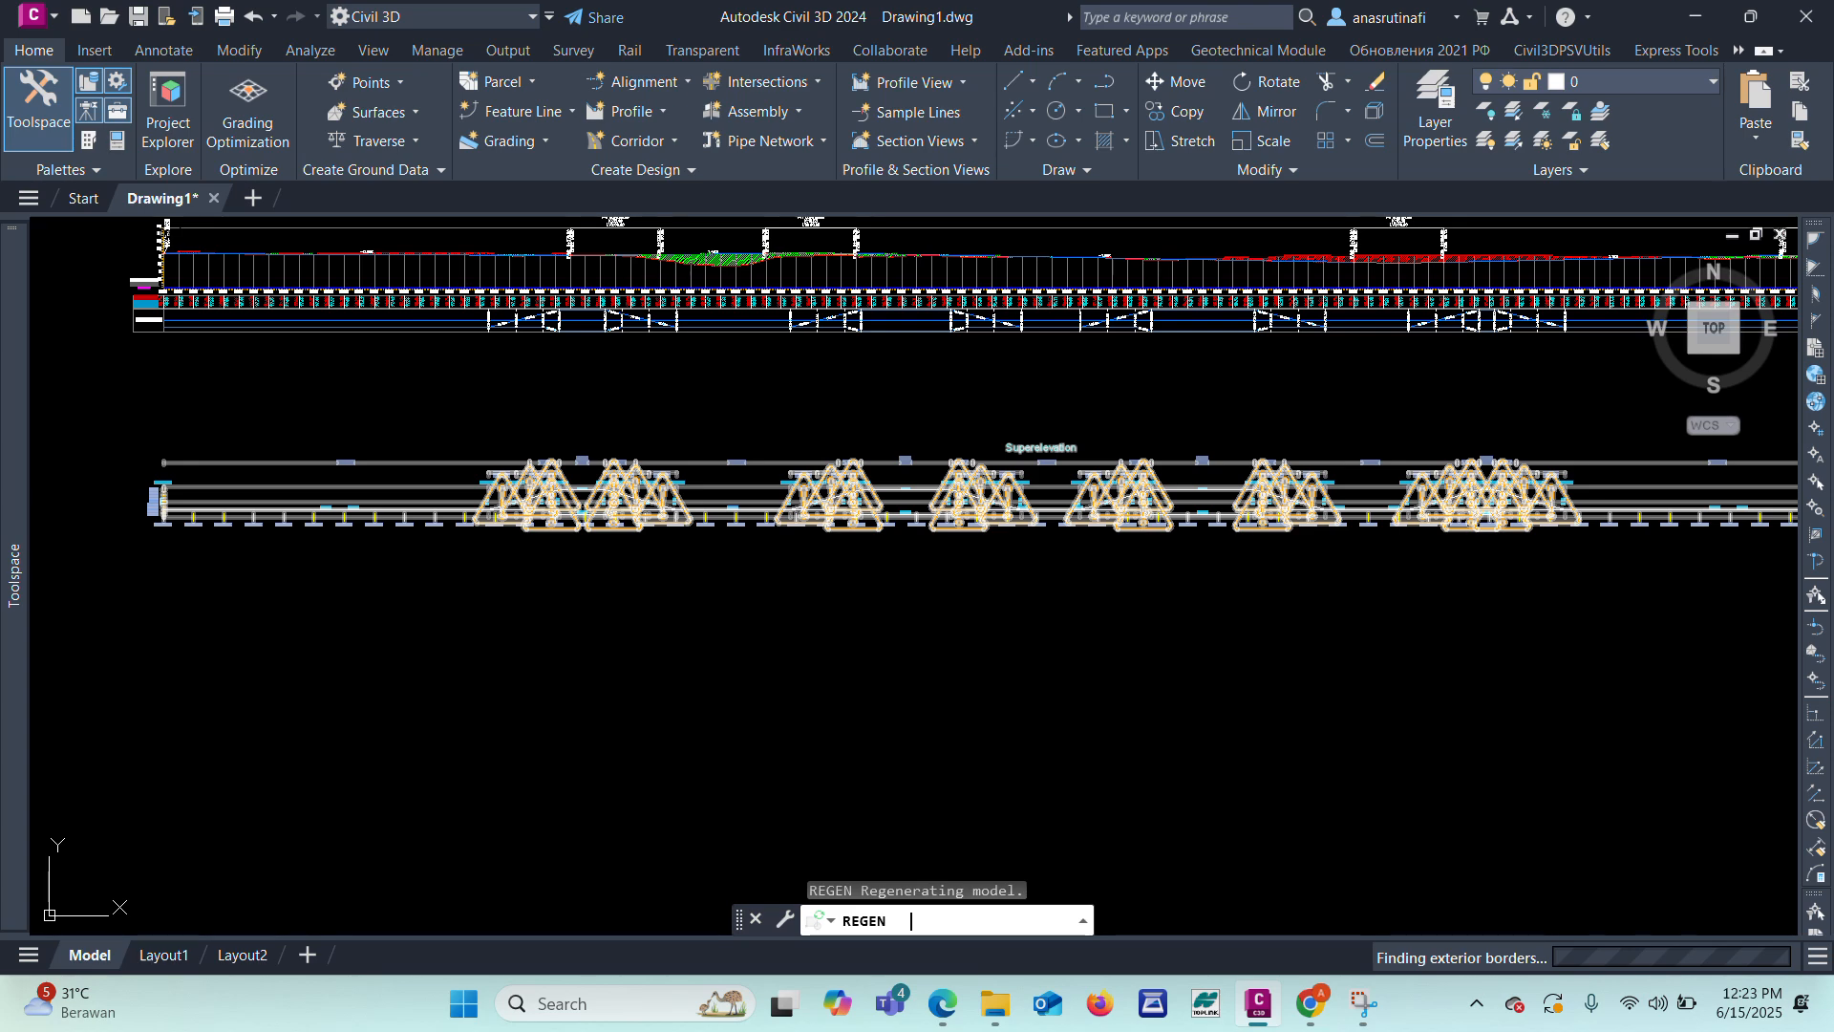
{"action": "scroll", "coordinate": [412, 271], "scroll_direction": "up", "scroll_amount": 3}
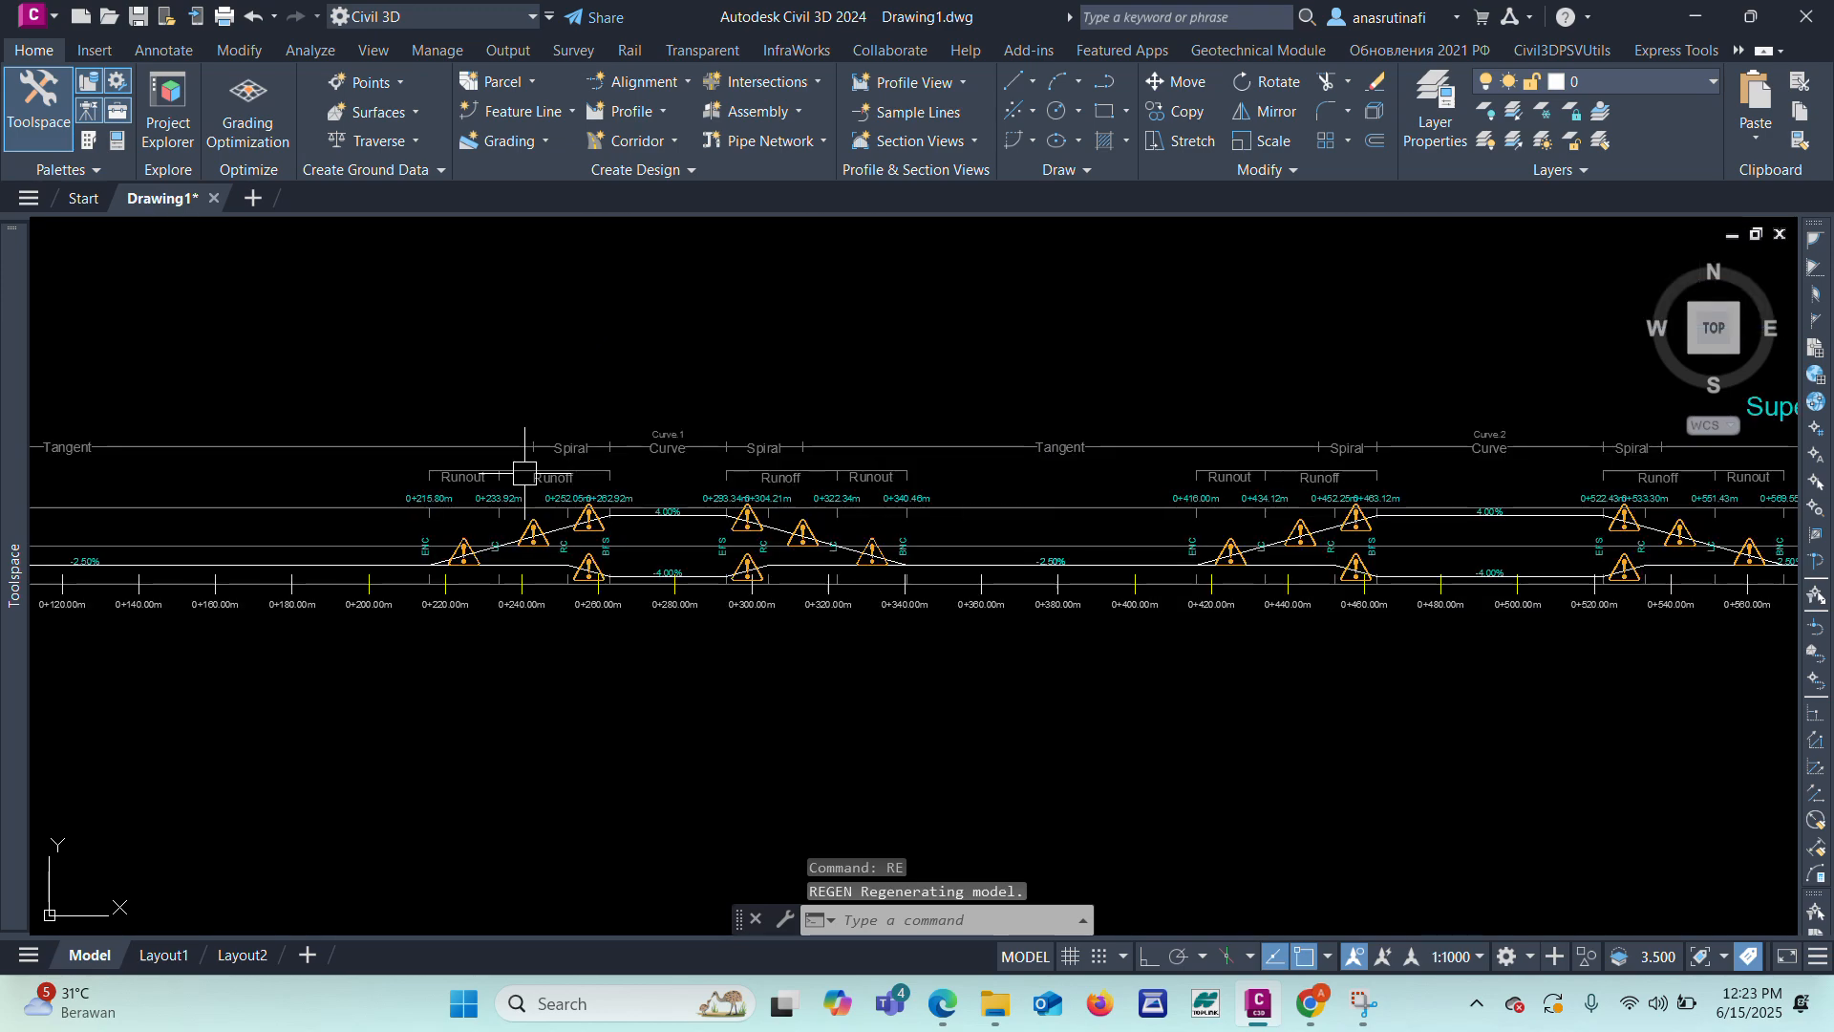
{"action": "scroll", "coordinate": [430, 410], "scroll_direction": "up", "scroll_amount": 2}
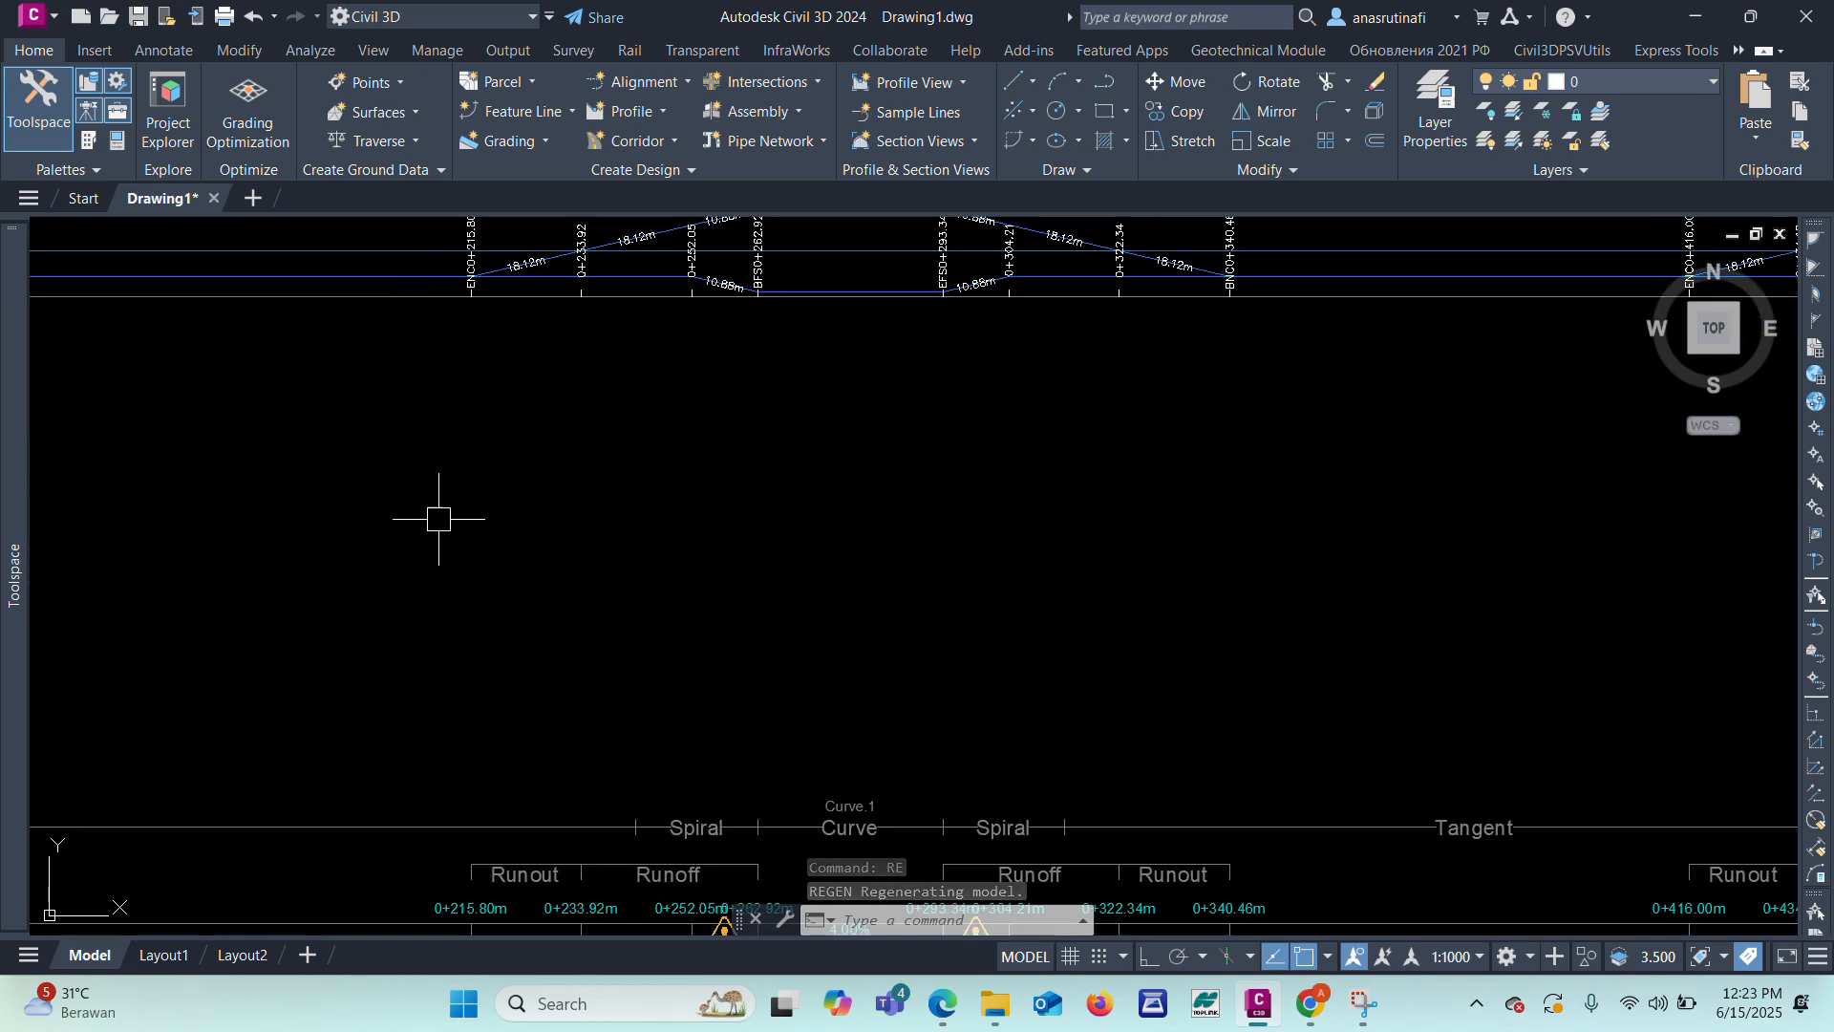
{"action": "scroll", "coordinate": [508, 430], "scroll_direction": "down", "scroll_amount": 3}
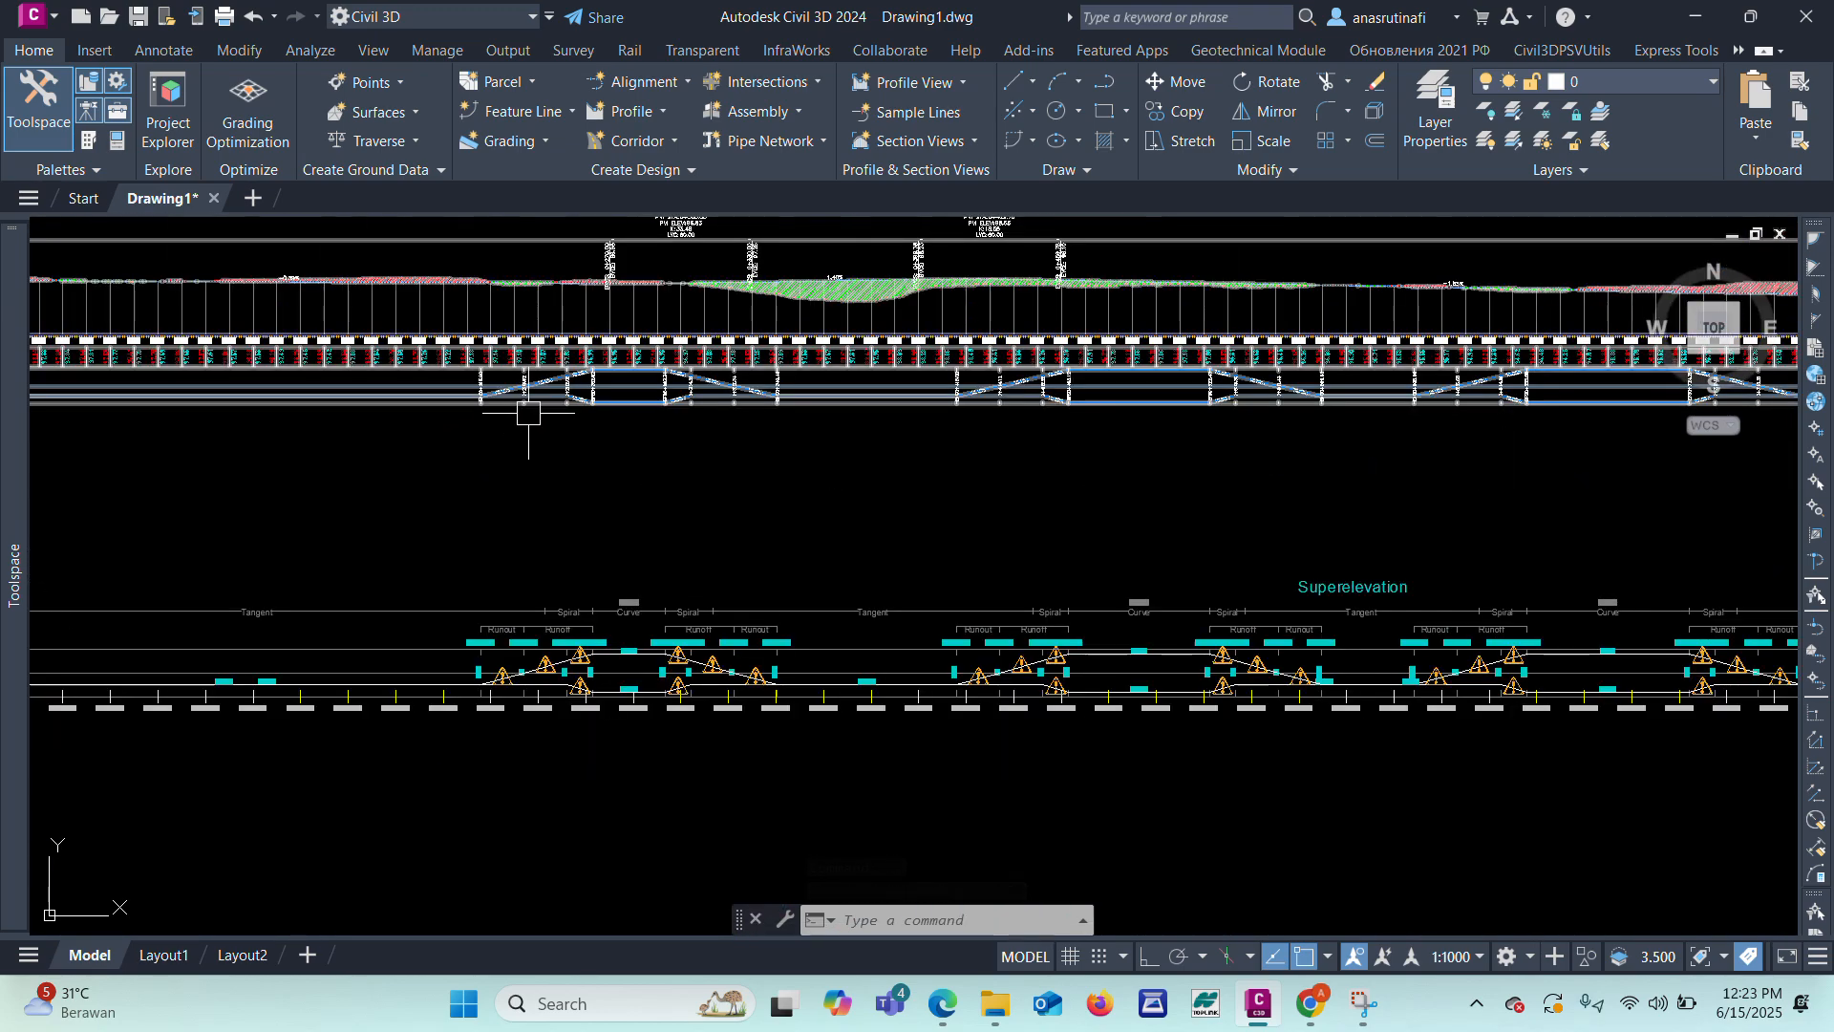
{"action": "scroll", "coordinate": [518, 335], "scroll_direction": "down", "scroll_amount": 3}
Step: Examine the cut and fill hatching in the first sheet's section views, including stations 0+230.00 and 0+150.00
{"action": "scroll", "coordinate": [895, 456], "scroll_direction": "up", "scroll_amount": 6}
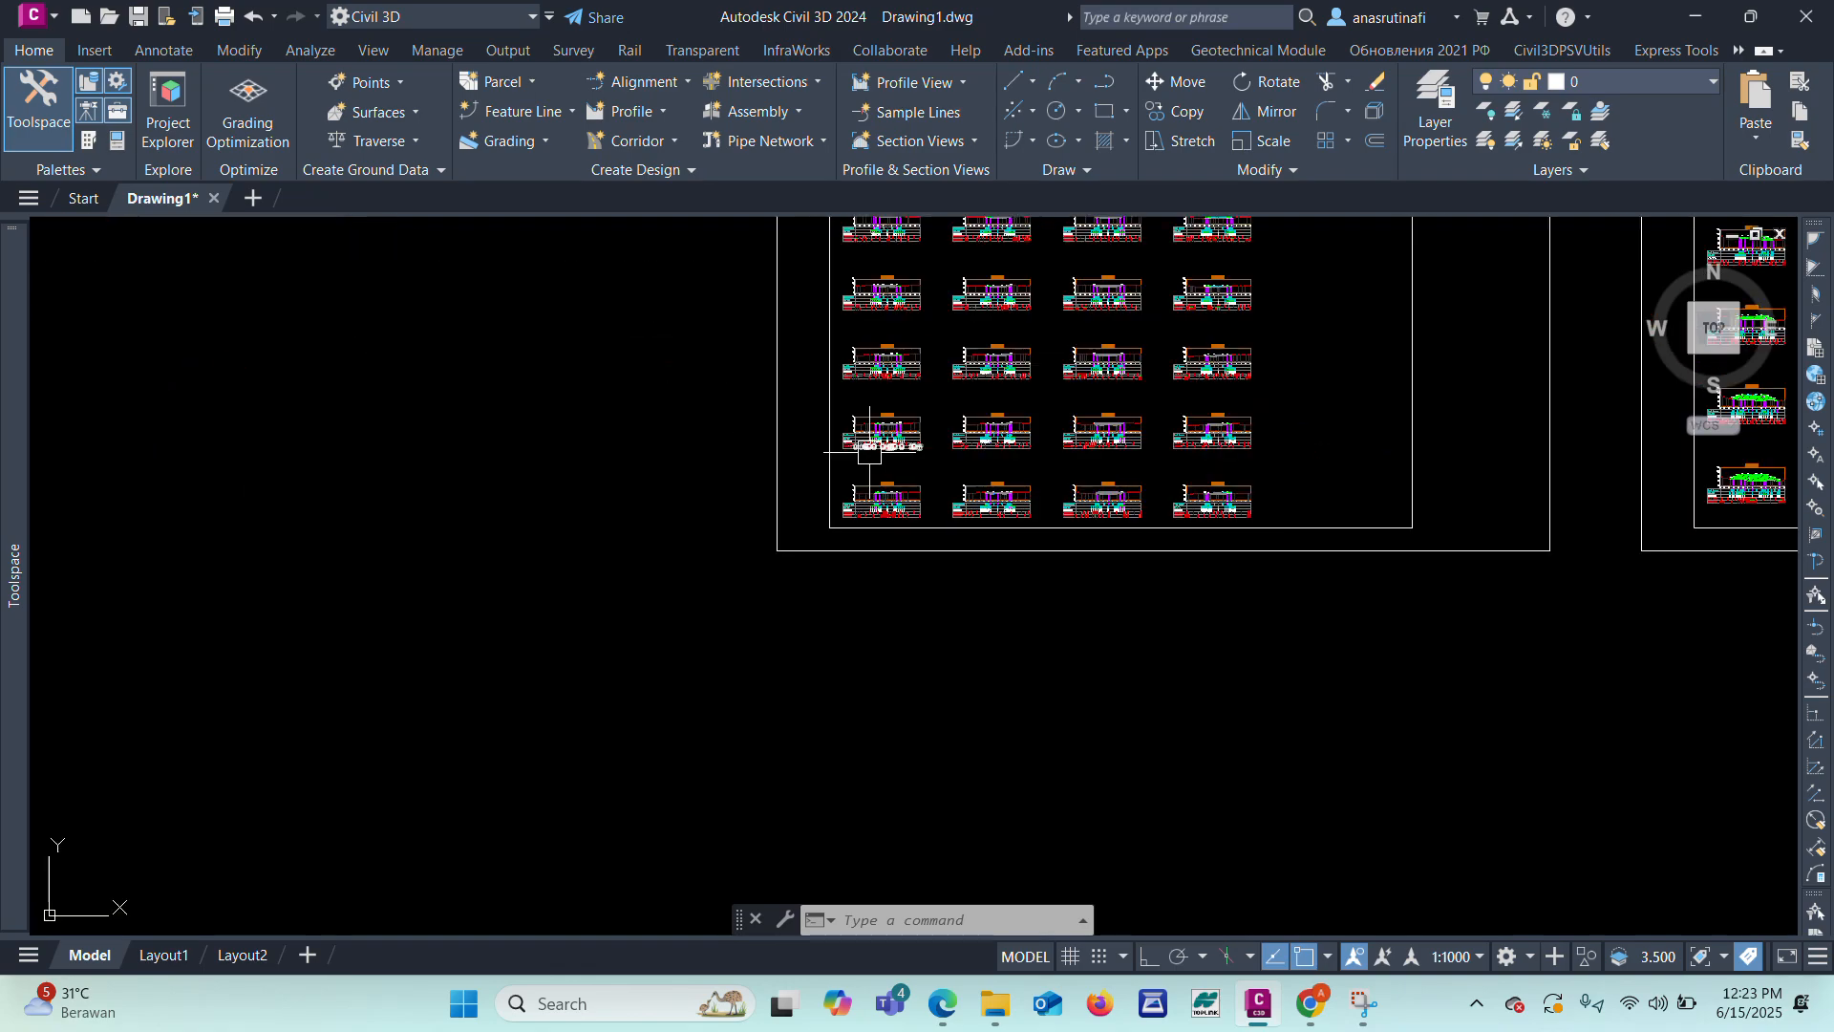
{"action": "scroll", "coordinate": [1216, 519], "scroll_direction": "down", "scroll_amount": 5}
{"action": "scroll", "coordinate": [1252, 499], "scroll_direction": "up", "scroll_amount": 4}
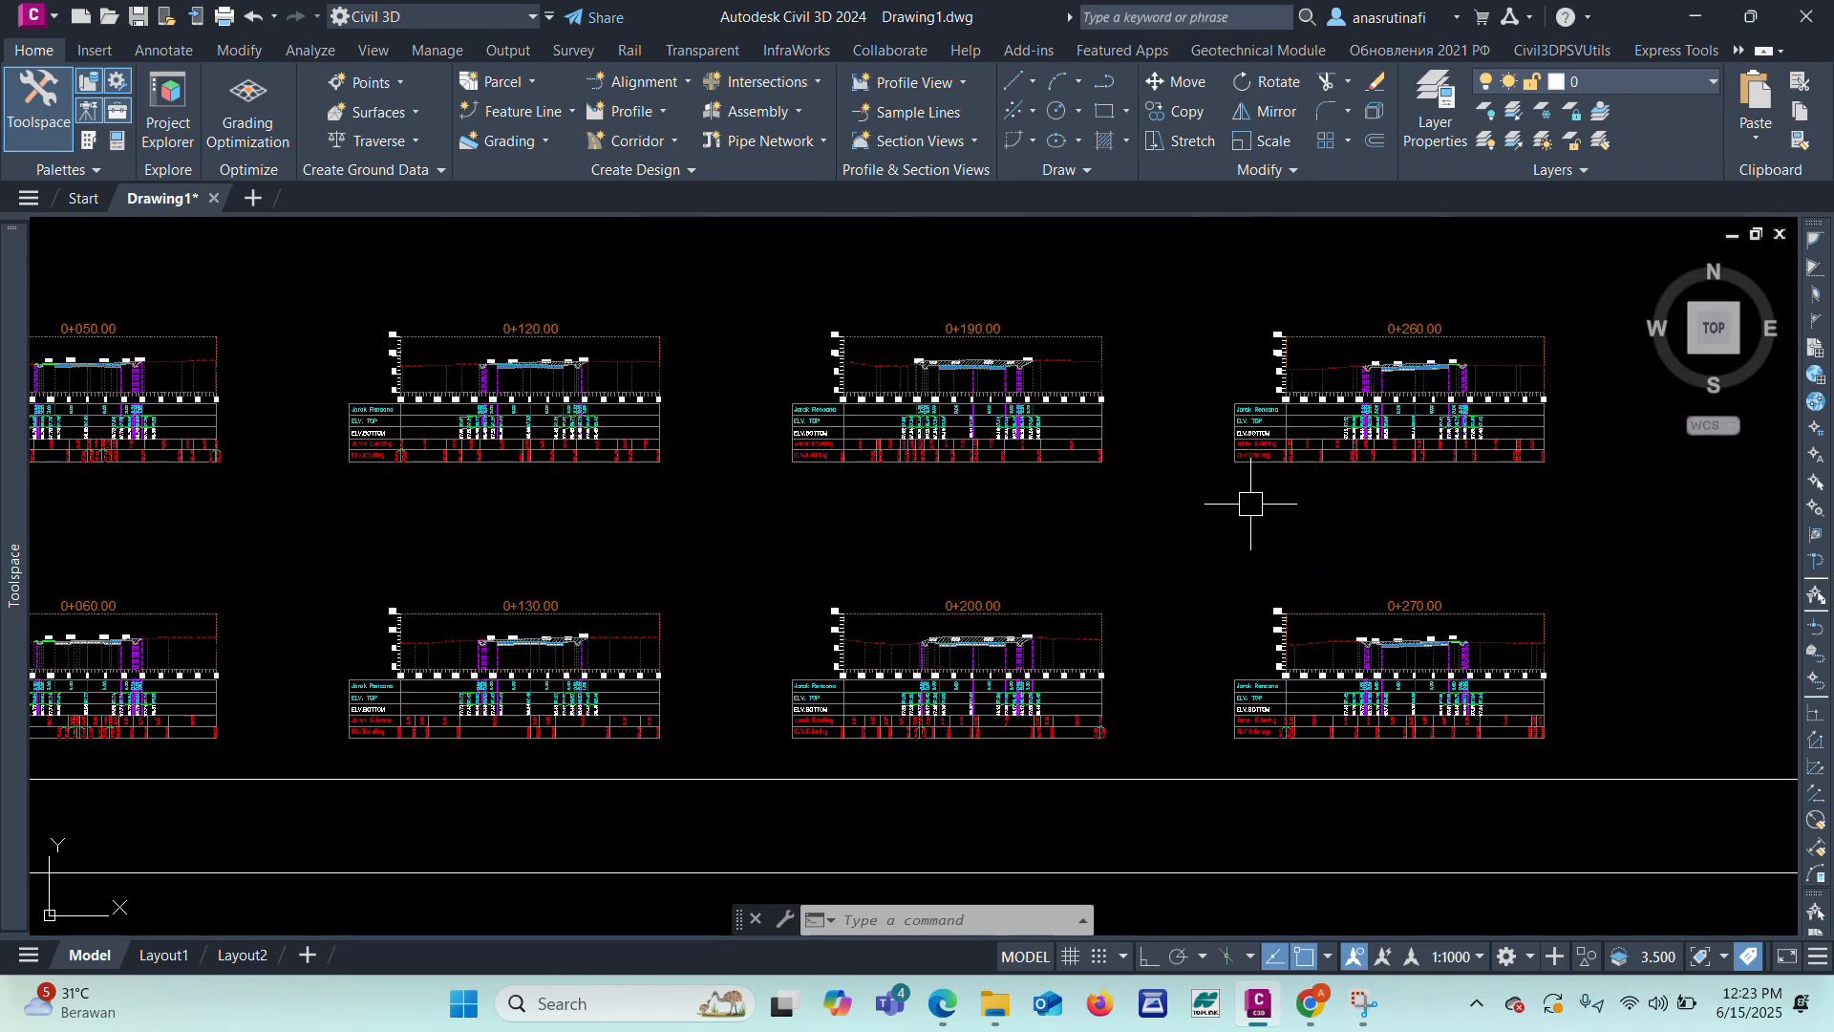
{"action": "scroll", "coordinate": [753, 517], "scroll_direction": "down", "scroll_amount": 3}
{"action": "scroll", "coordinate": [921, 278], "scroll_direction": "up", "scroll_amount": 5}
{"action": "scroll", "coordinate": [918, 525], "scroll_direction": "down", "scroll_amount": 2}
{"action": "scroll", "coordinate": [981, 380], "scroll_direction": "up", "scroll_amount": 4}
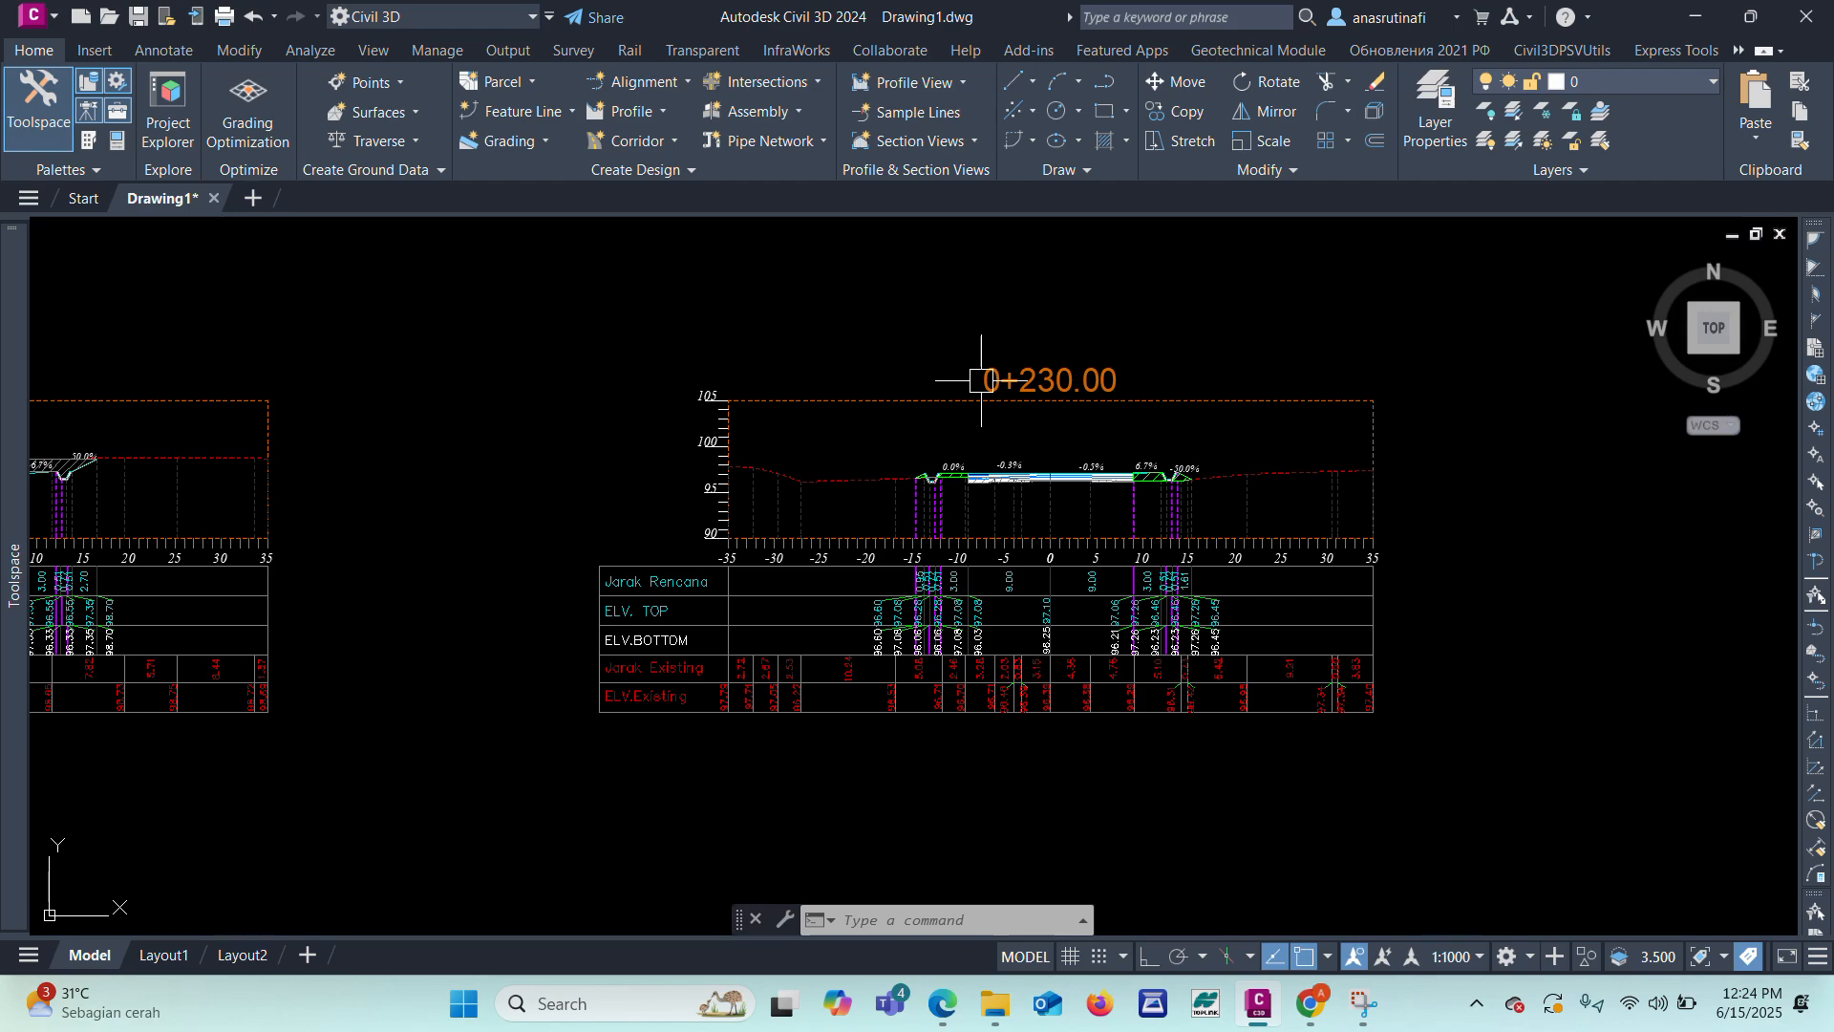
{"action": "scroll", "coordinate": [838, 491], "scroll_direction": "down", "scroll_amount": 4}
{"action": "scroll", "coordinate": [551, 507], "scroll_direction": "up", "scroll_amount": 2}
{"action": "scroll", "coordinate": [611, 506], "scroll_direction": "down", "scroll_amount": 4}
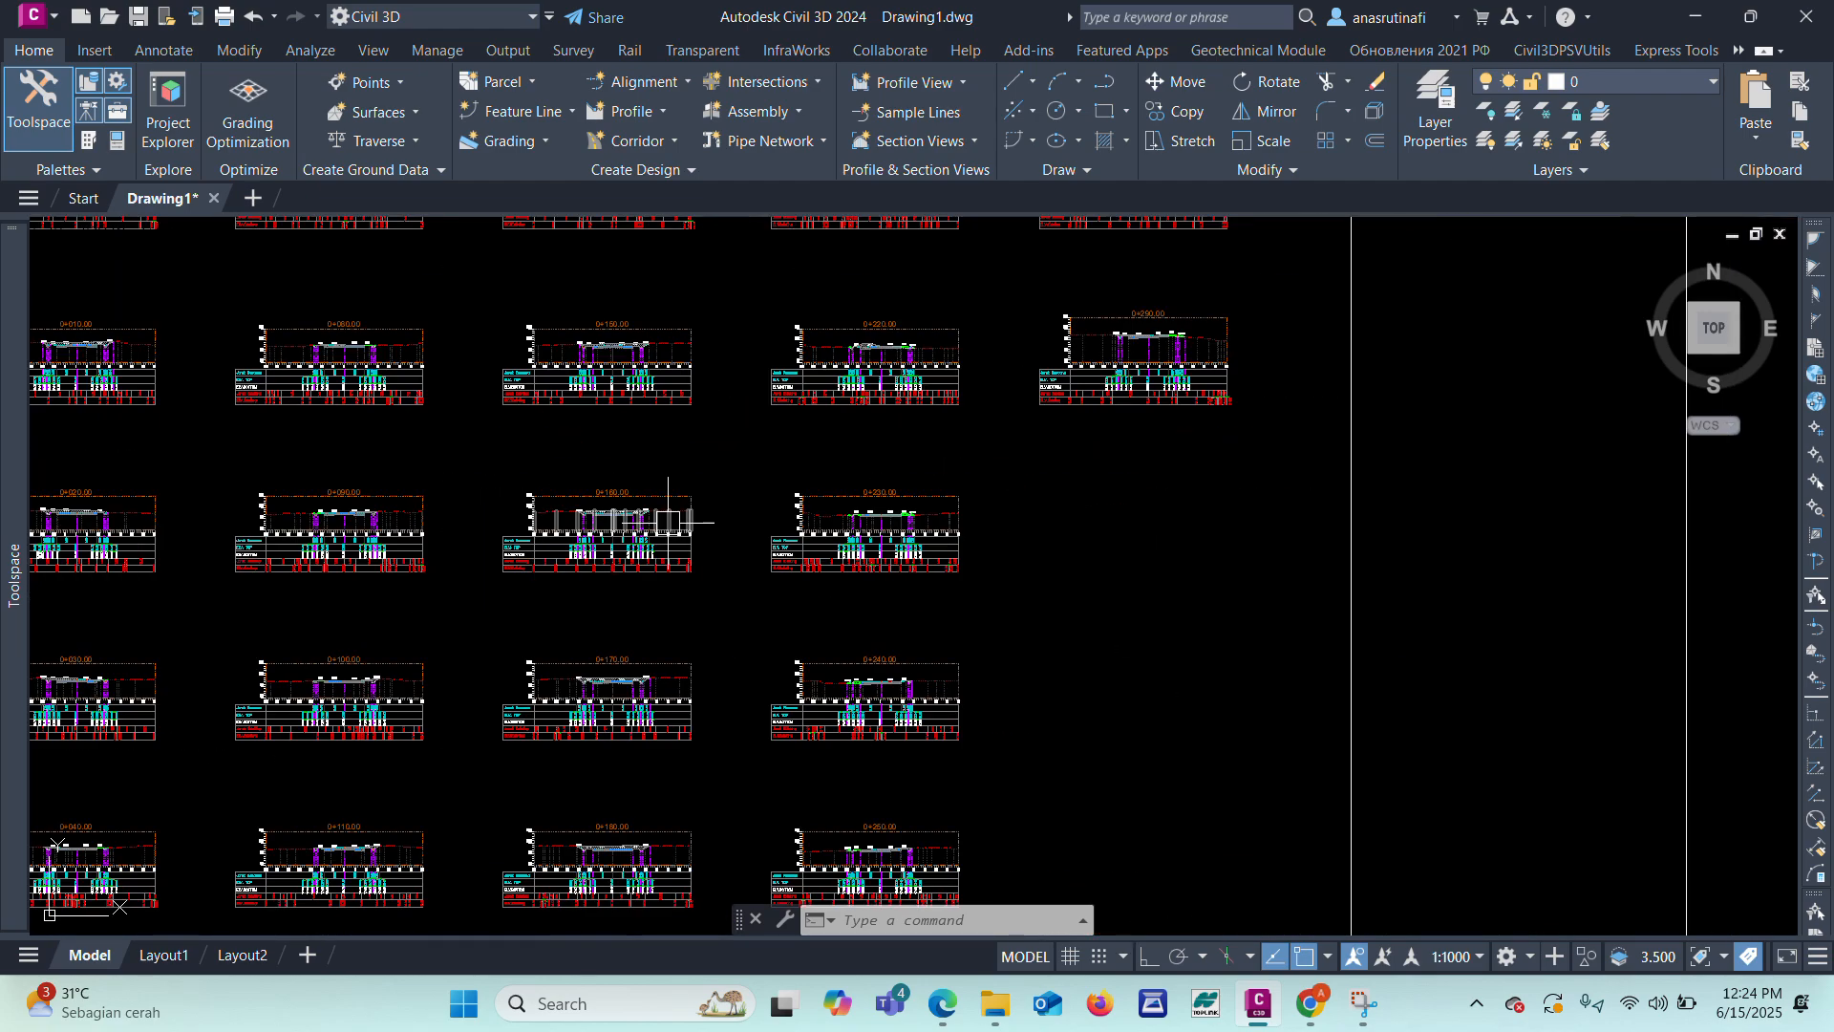
{"action": "scroll", "coordinate": [783, 279], "scroll_direction": "up", "scroll_amount": 2}
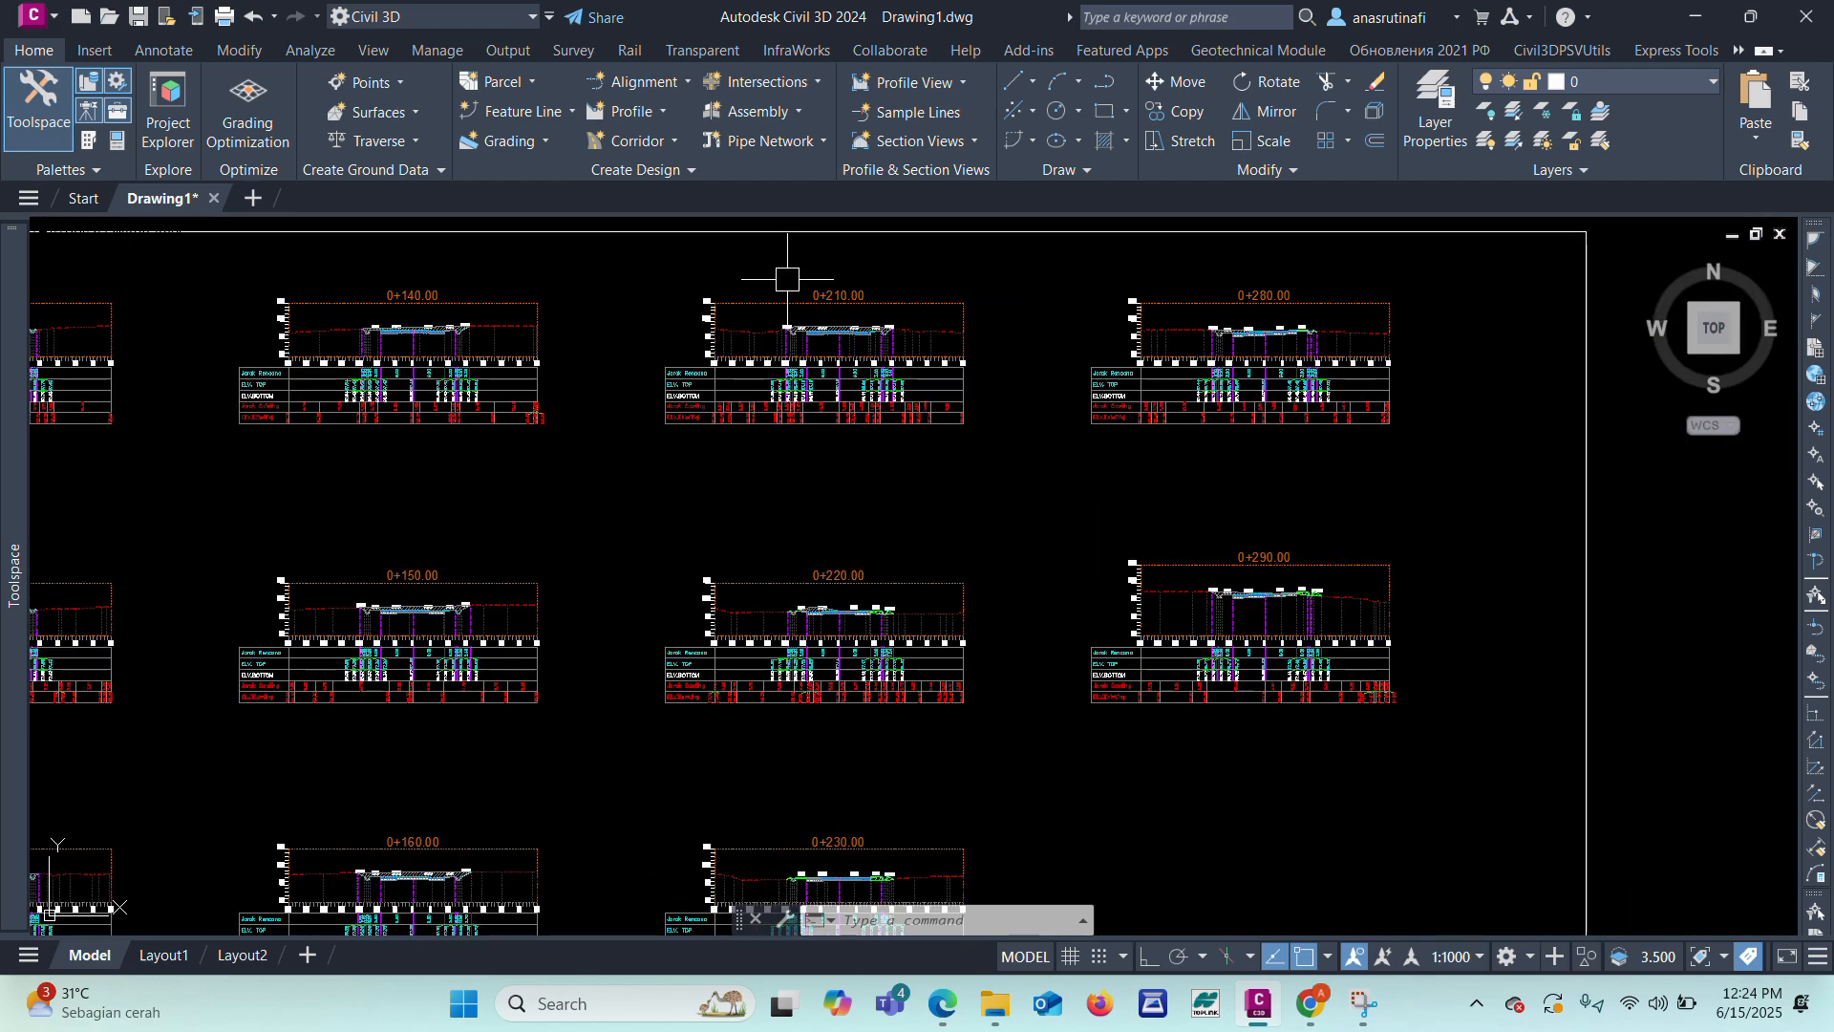
{"action": "scroll", "coordinate": [787, 279], "scroll_direction": "up", "scroll_amount": 8}
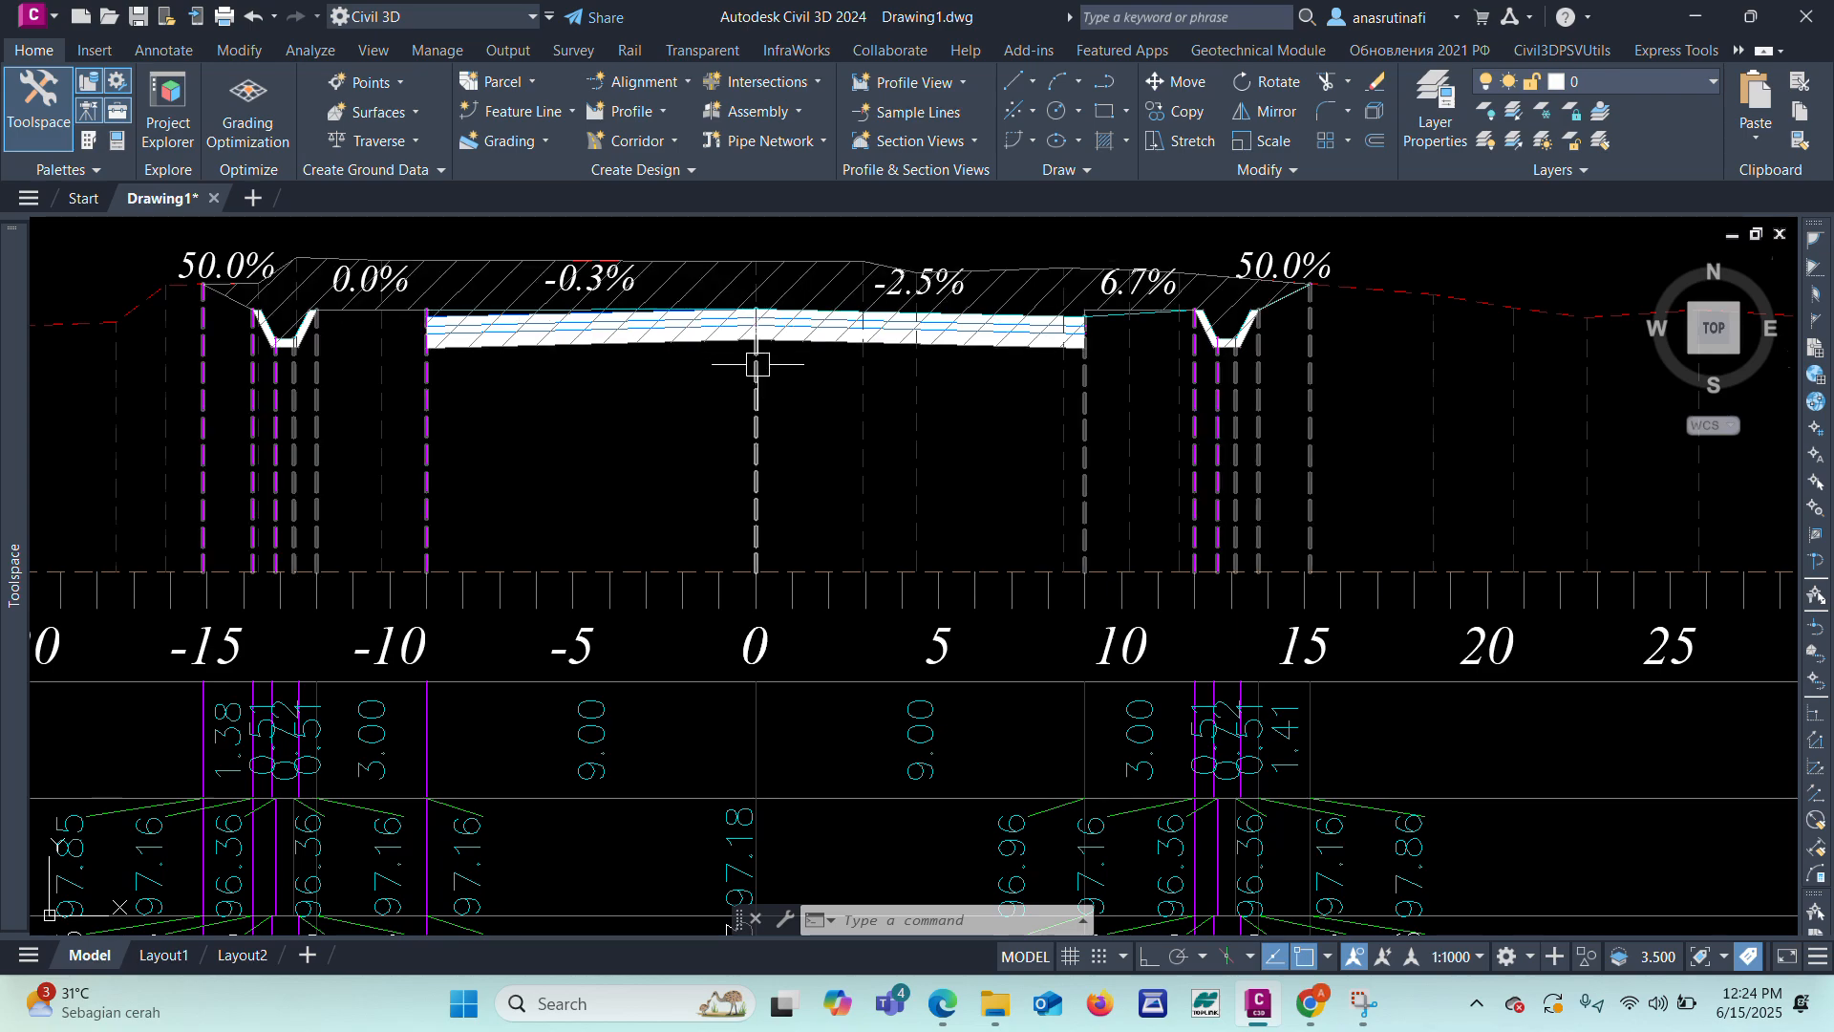
{"action": "scroll", "coordinate": [757, 364], "scroll_direction": "down", "scroll_amount": 8}
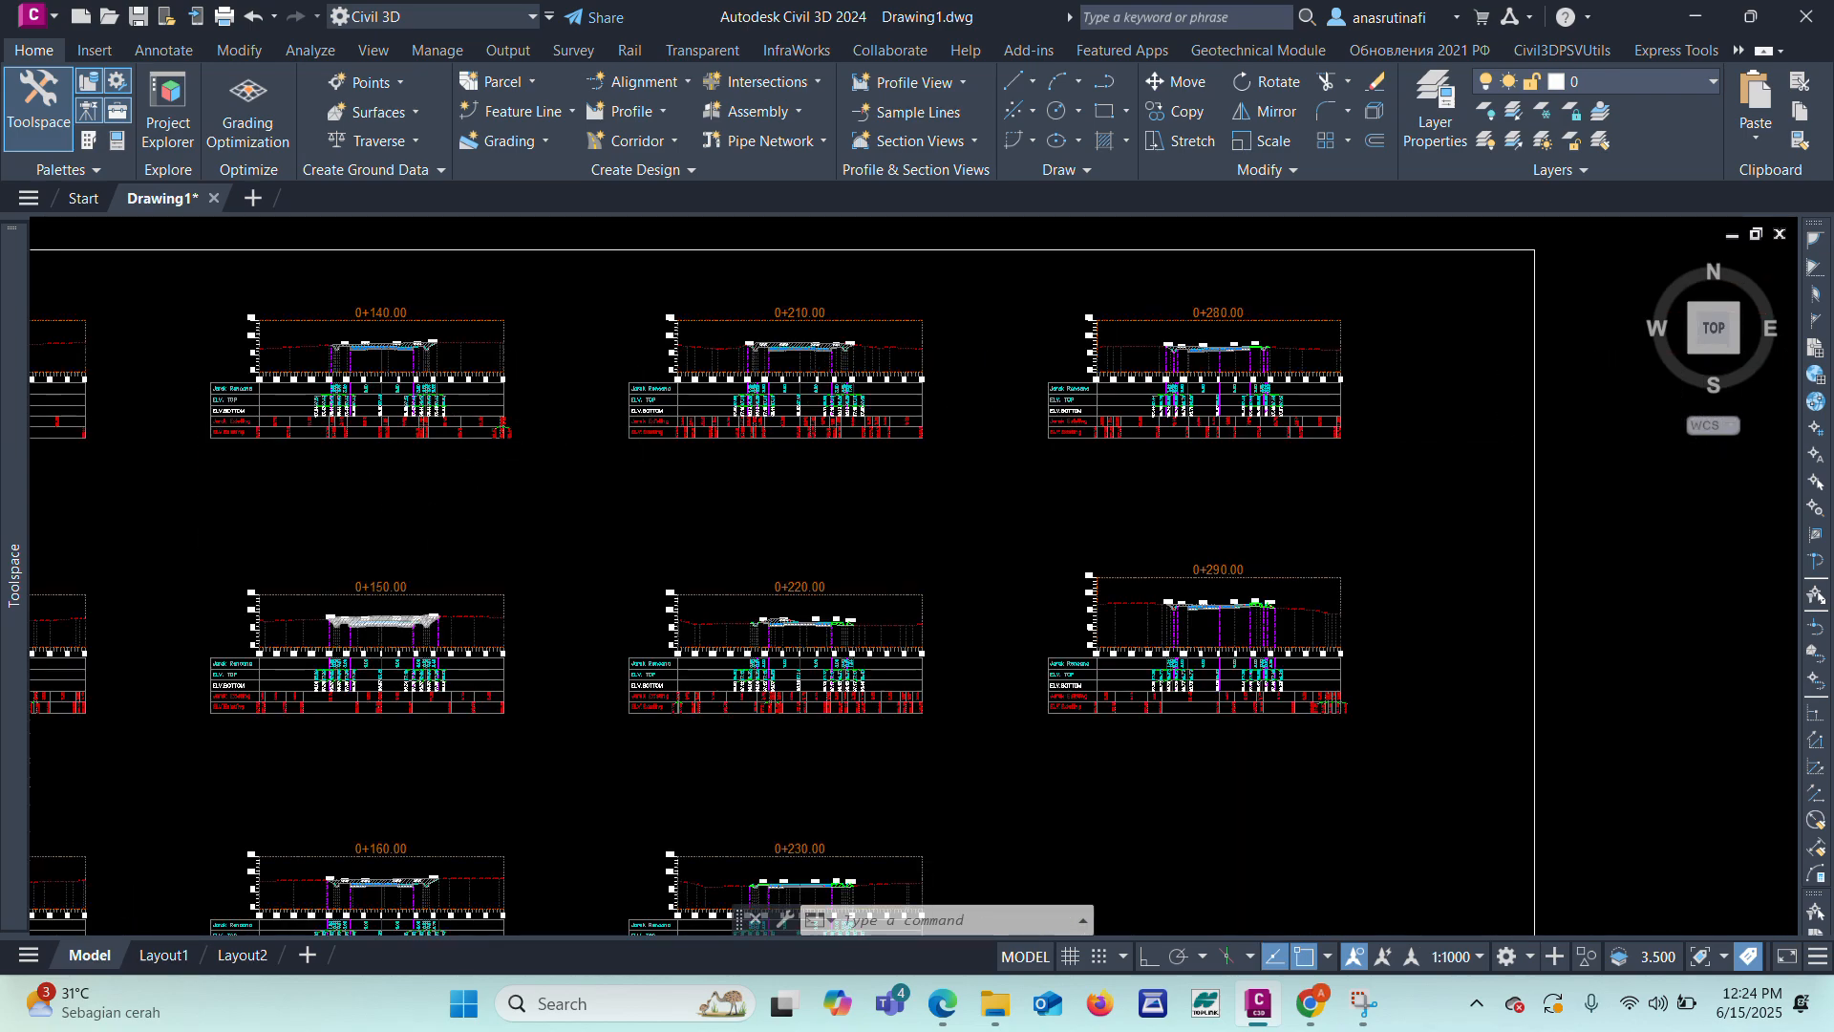
{"action": "scroll", "coordinate": [364, 622], "scroll_direction": "up", "scroll_amount": 5}
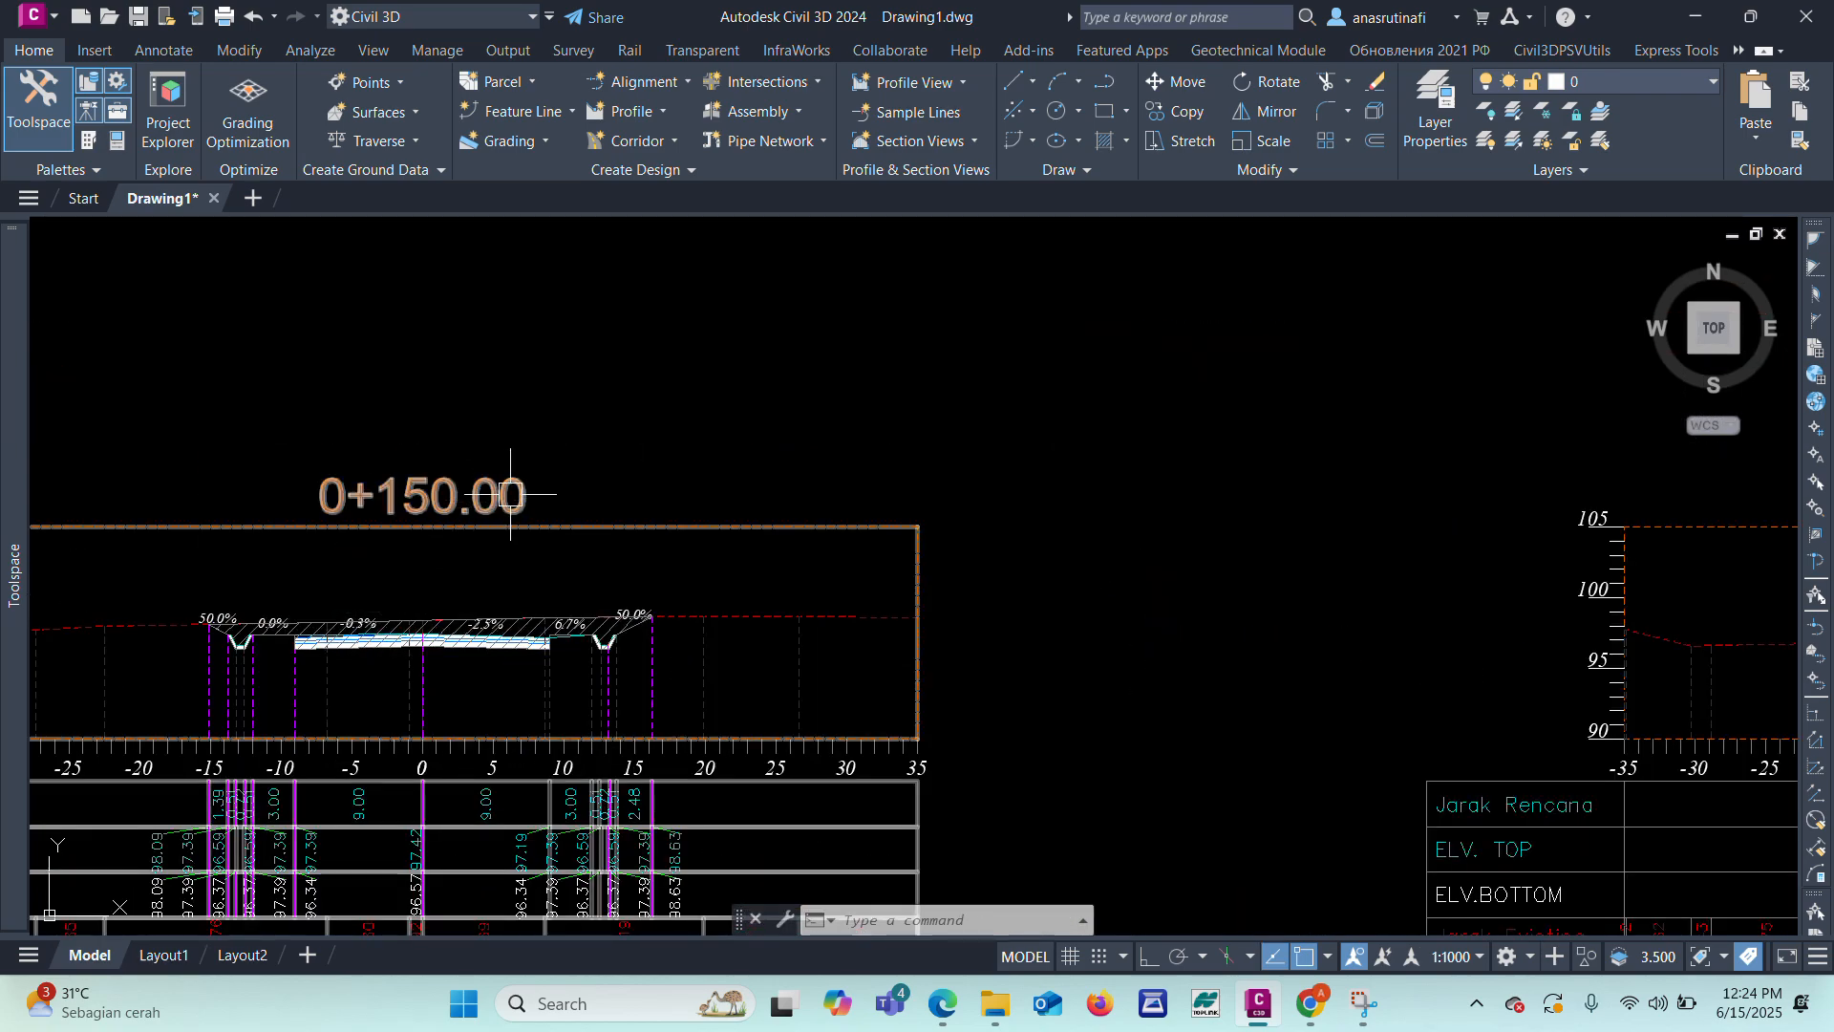
Step: Examine the Curve.1 superelevation diagram and the matching superelevation band beneath the profile view
{"action": "scroll", "coordinate": [511, 494], "scroll_direction": "down", "scroll_amount": 10}
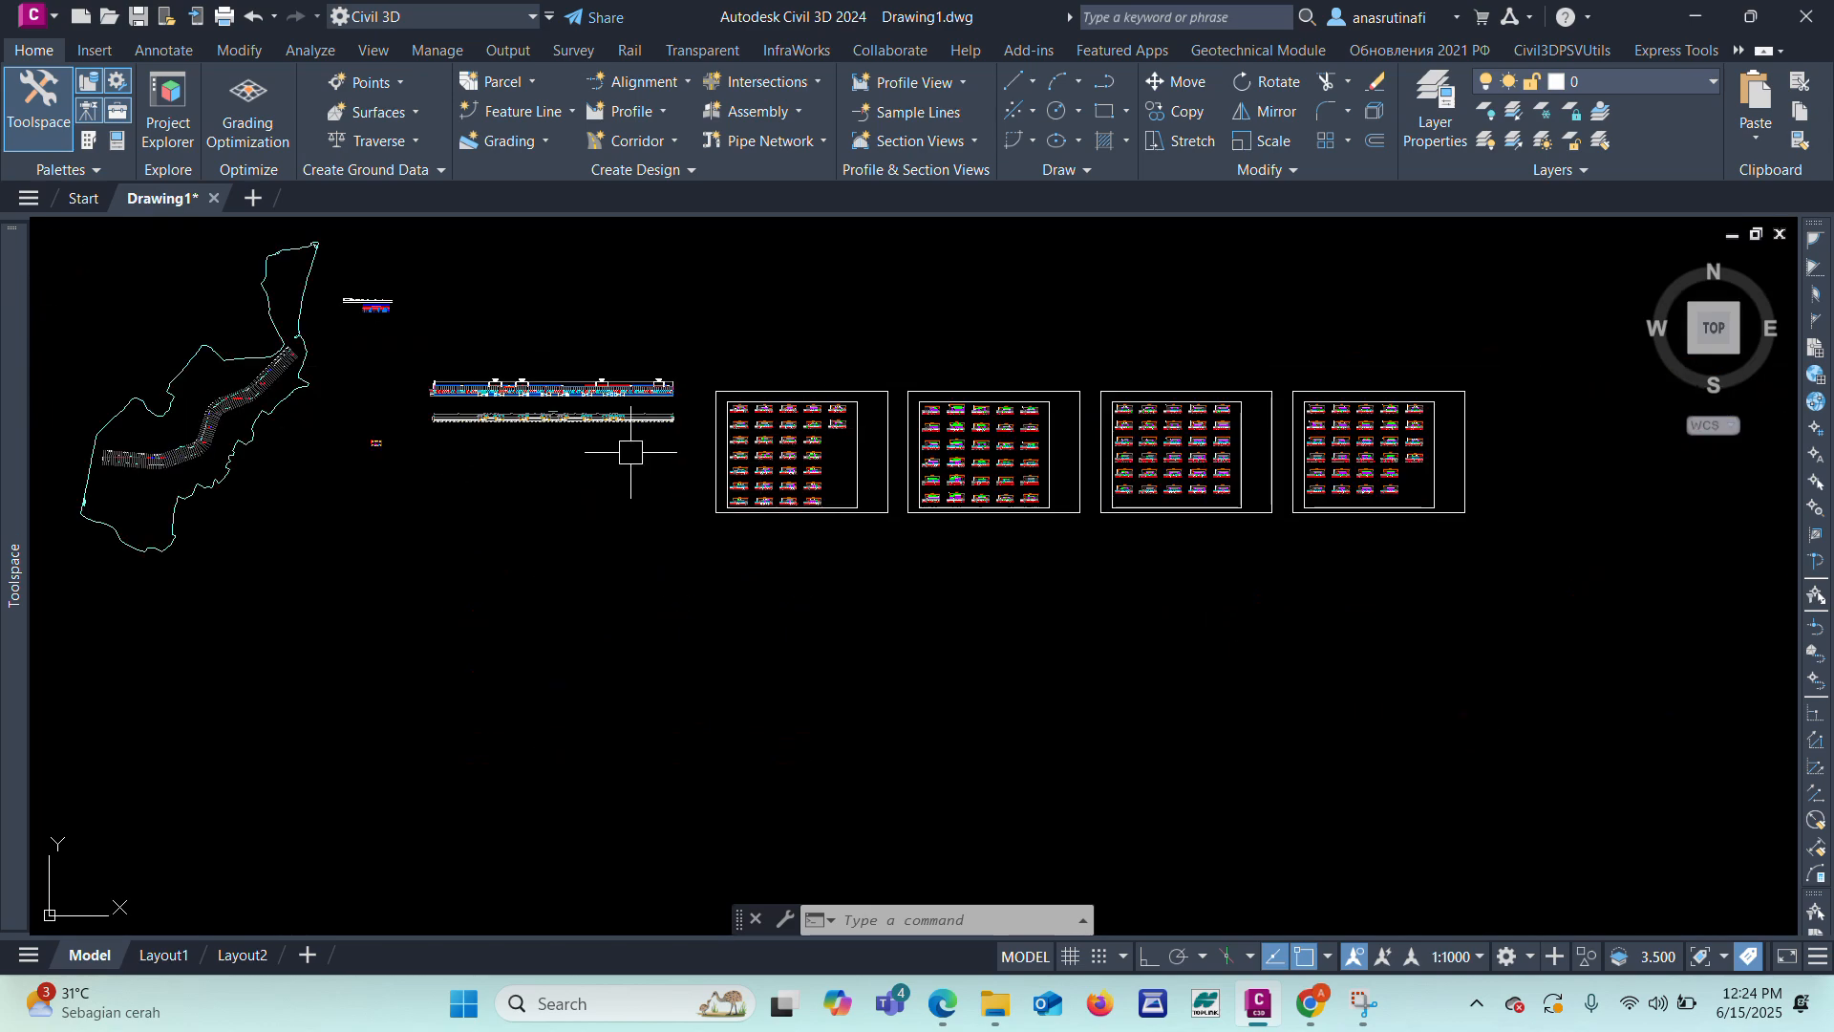
{"action": "scroll", "coordinate": [458, 401], "scroll_direction": "up", "scroll_amount": 9}
{"action": "scroll", "coordinate": [519, 645], "scroll_direction": "up", "scroll_amount": 5}
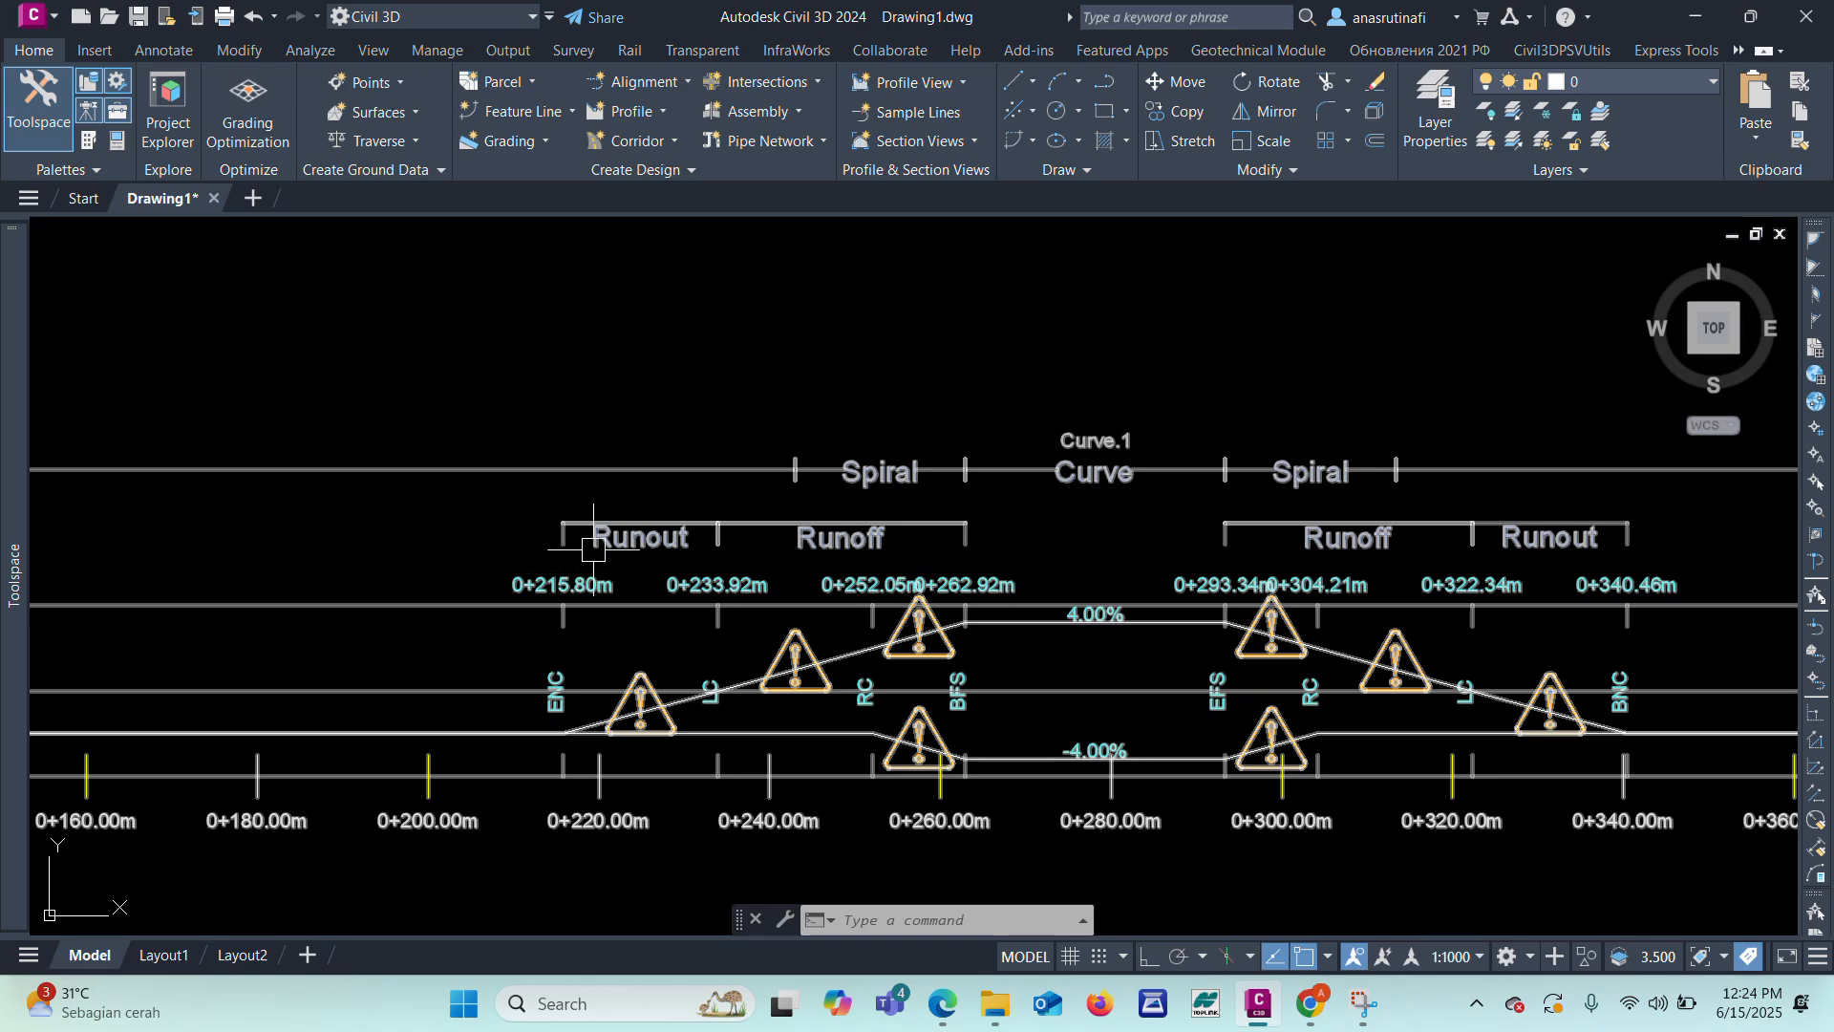
{"action": "scroll", "coordinate": [629, 559], "scroll_direction": "down", "scroll_amount": 10}
{"action": "scroll", "coordinate": [628, 558], "scroll_direction": "up", "scroll_amount": 10}
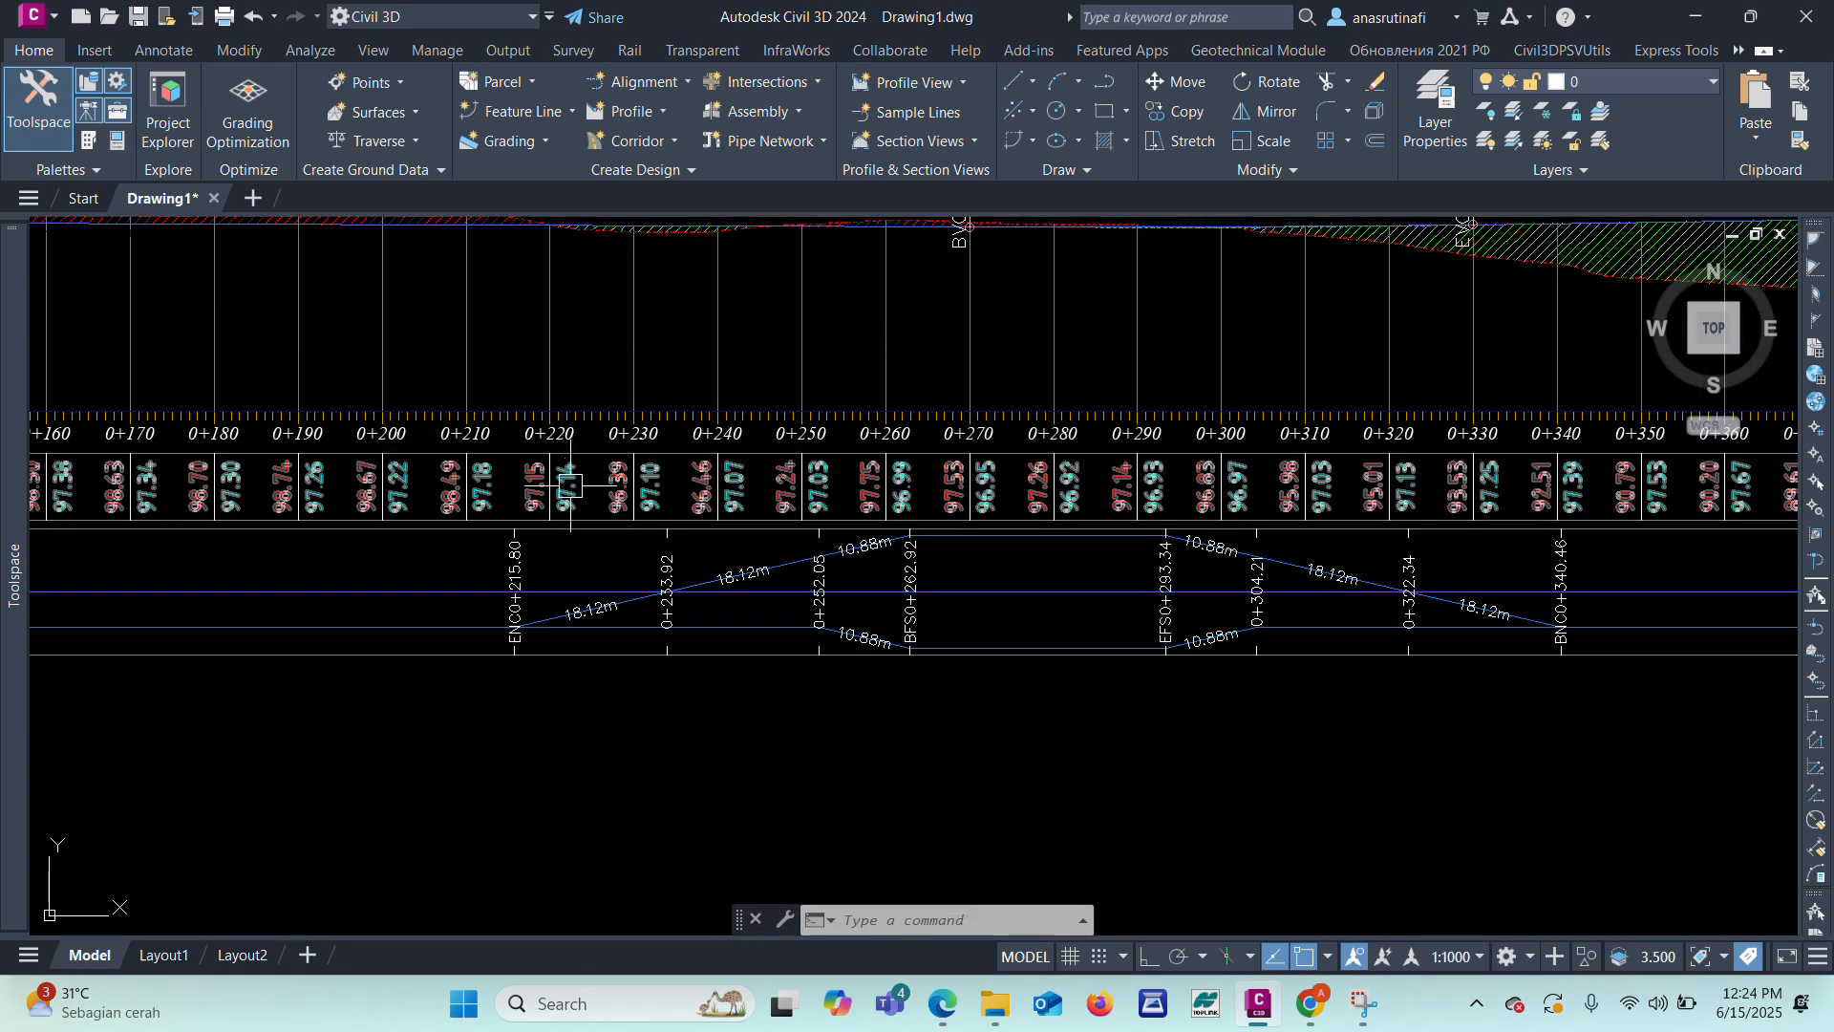
Step: Examine the lane slope labels and hatching in the section views at stations 0+170.00, 0+240.00 and 0+230.00
{"action": "scroll", "coordinate": [570, 485], "scroll_direction": "down", "scroll_amount": 8}
{"action": "scroll", "coordinate": [954, 471], "scroll_direction": "up", "scroll_amount": 8}
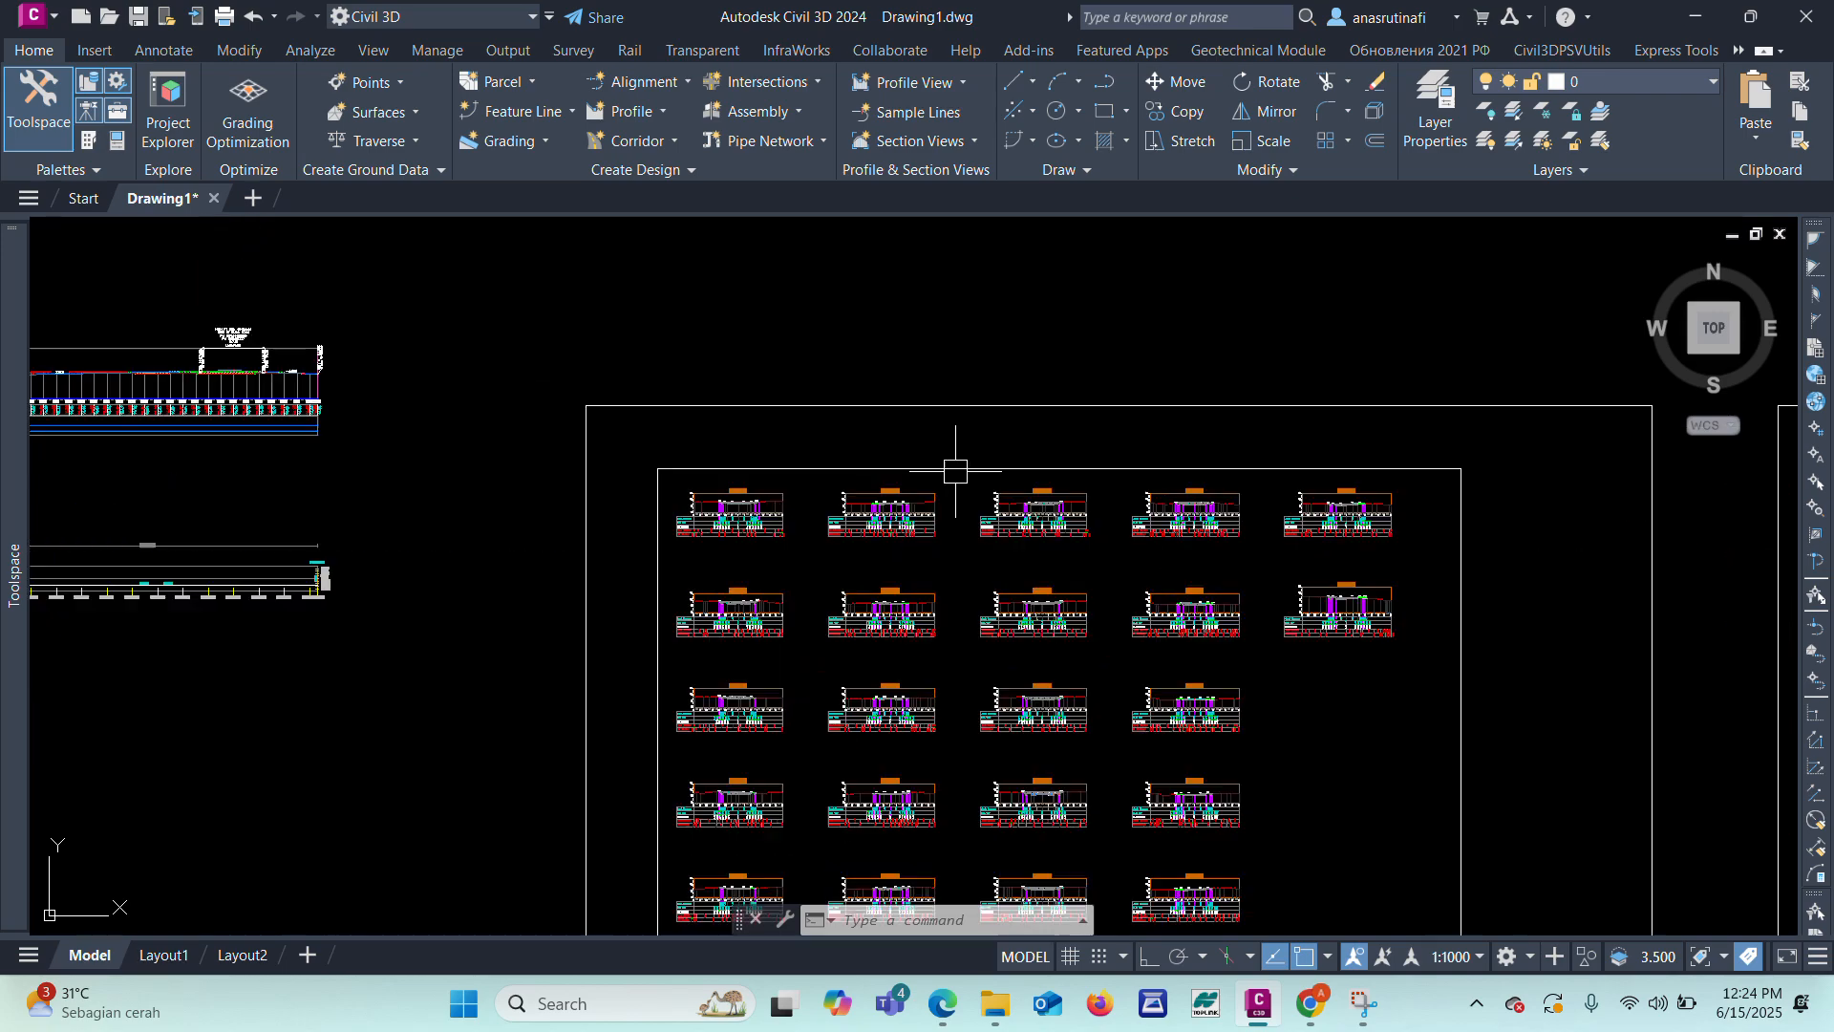
{"action": "scroll", "coordinate": [906, 506], "scroll_direction": "down", "scroll_amount": 8}
{"action": "scroll", "coordinate": [970, 594], "scroll_direction": "up", "scroll_amount": 8}
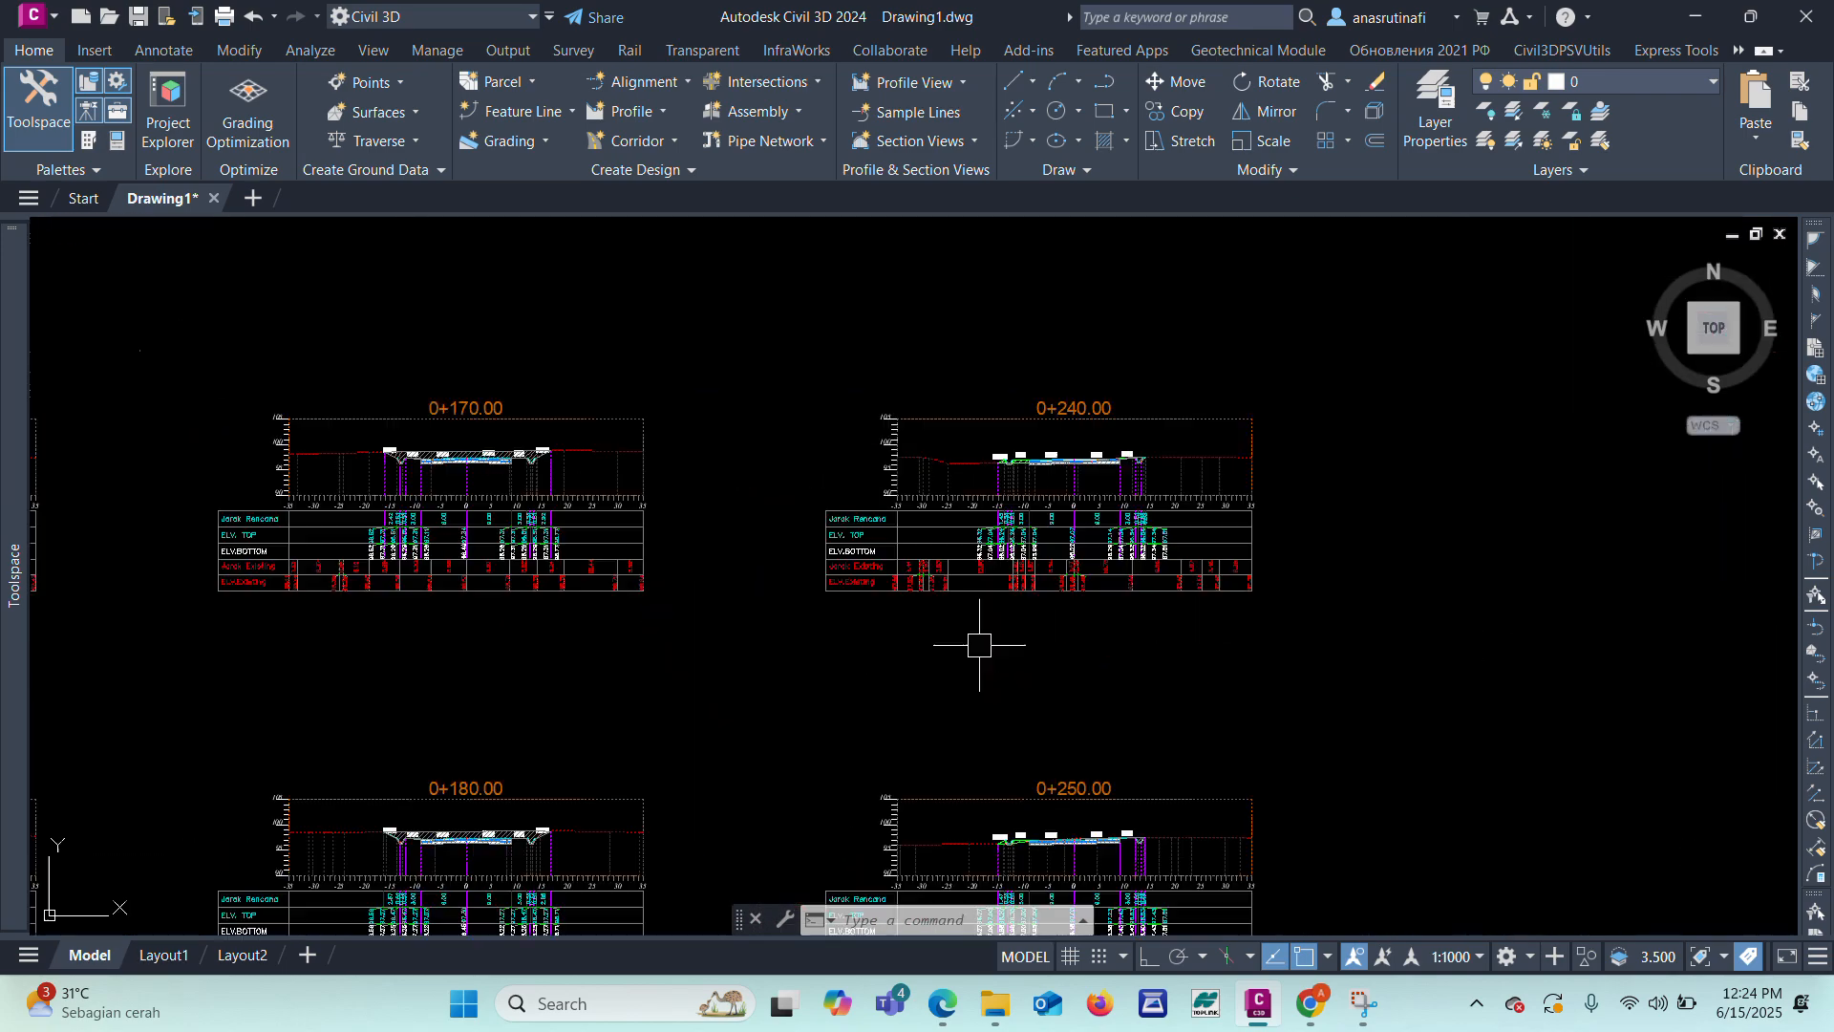
{"action": "scroll", "coordinate": [589, 498], "scroll_direction": "up", "scroll_amount": 2}
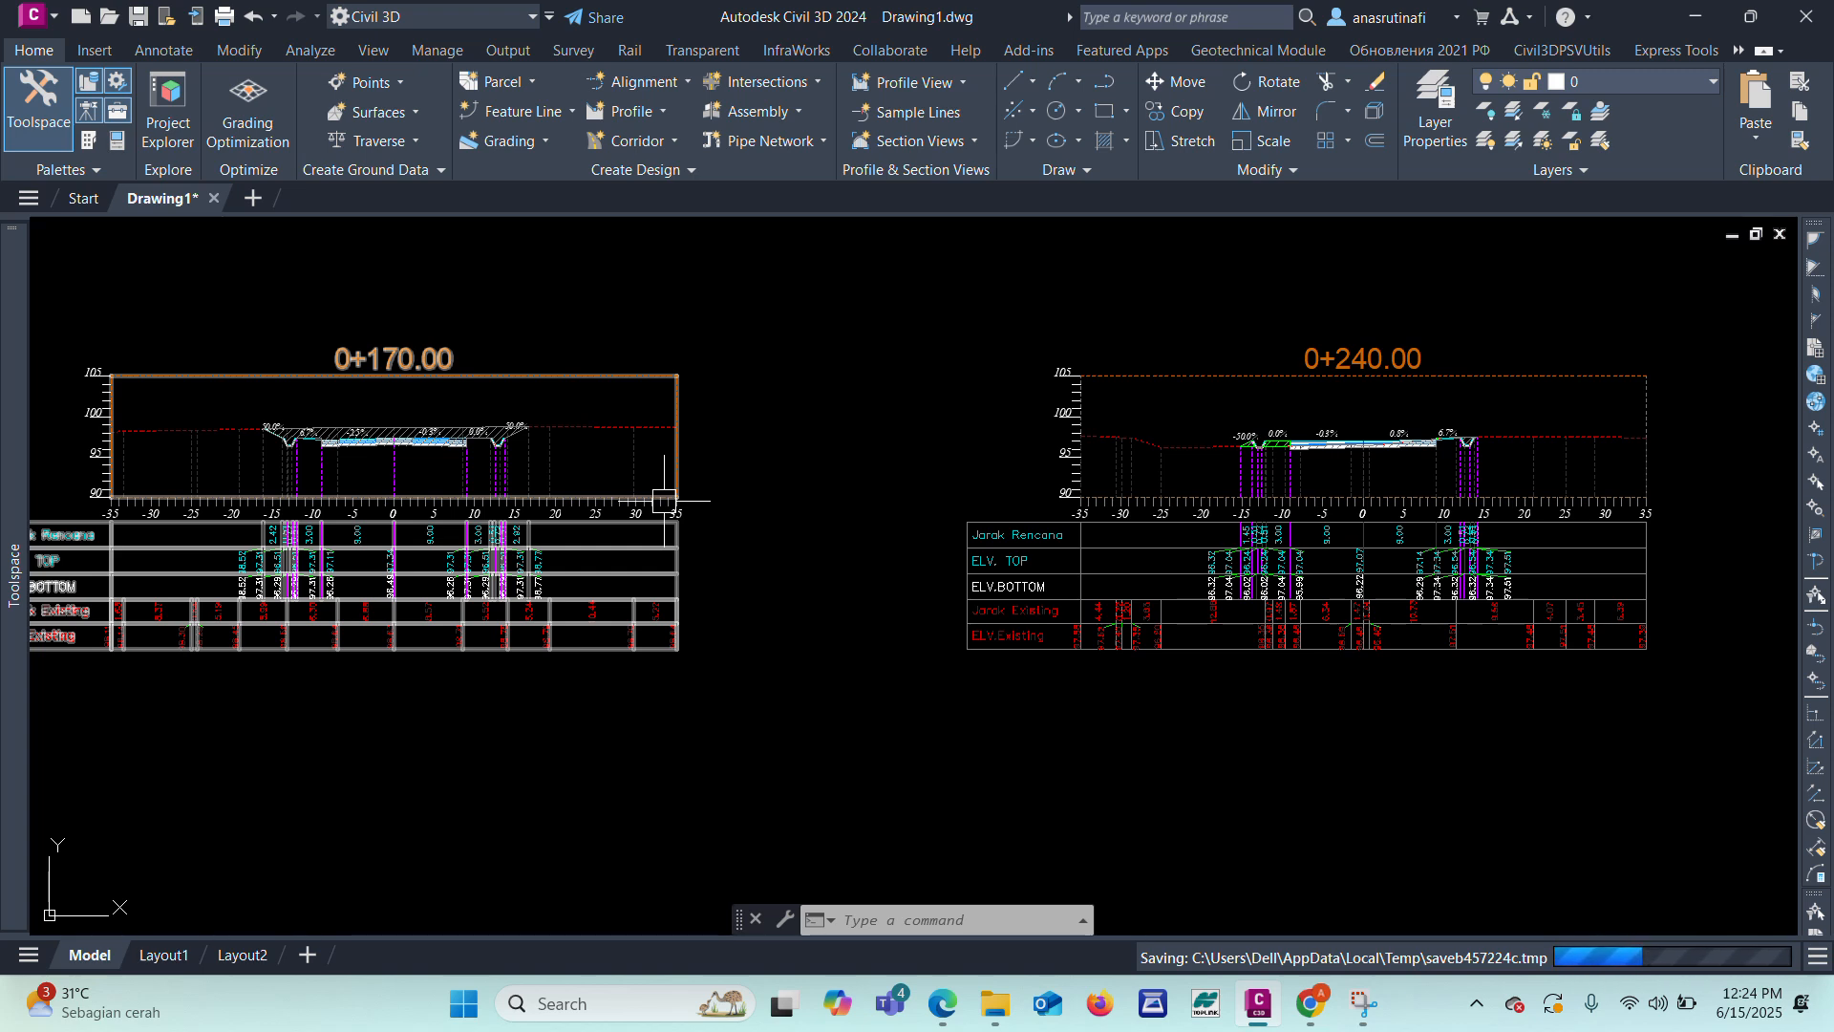
{"action": "scroll", "coordinate": [1015, 434], "scroll_direction": "down", "scroll_amount": 3}
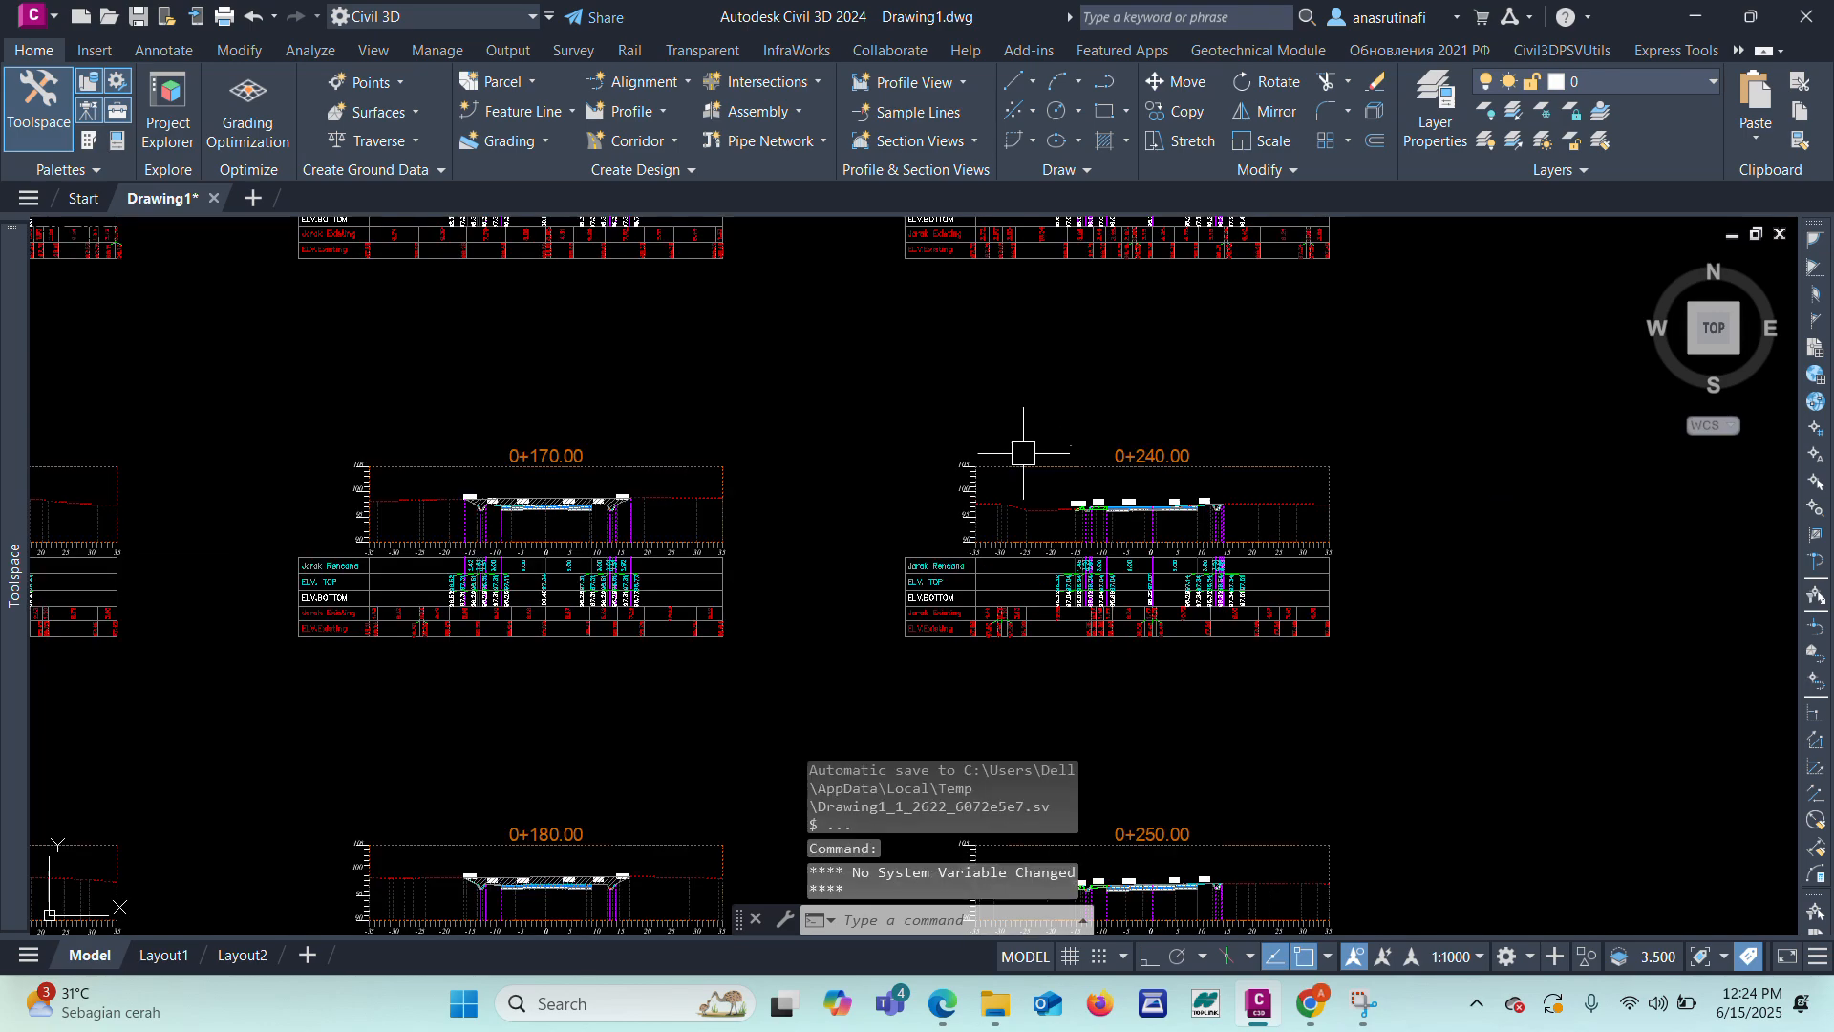
{"action": "scroll", "coordinate": [1004, 273], "scroll_direction": "up", "scroll_amount": 4}
{"action": "scroll", "coordinate": [1004, 272], "scroll_direction": "up", "scroll_amount": 5}
{"action": "scroll", "coordinate": [1061, 347], "scroll_direction": "down", "scroll_amount": 3}
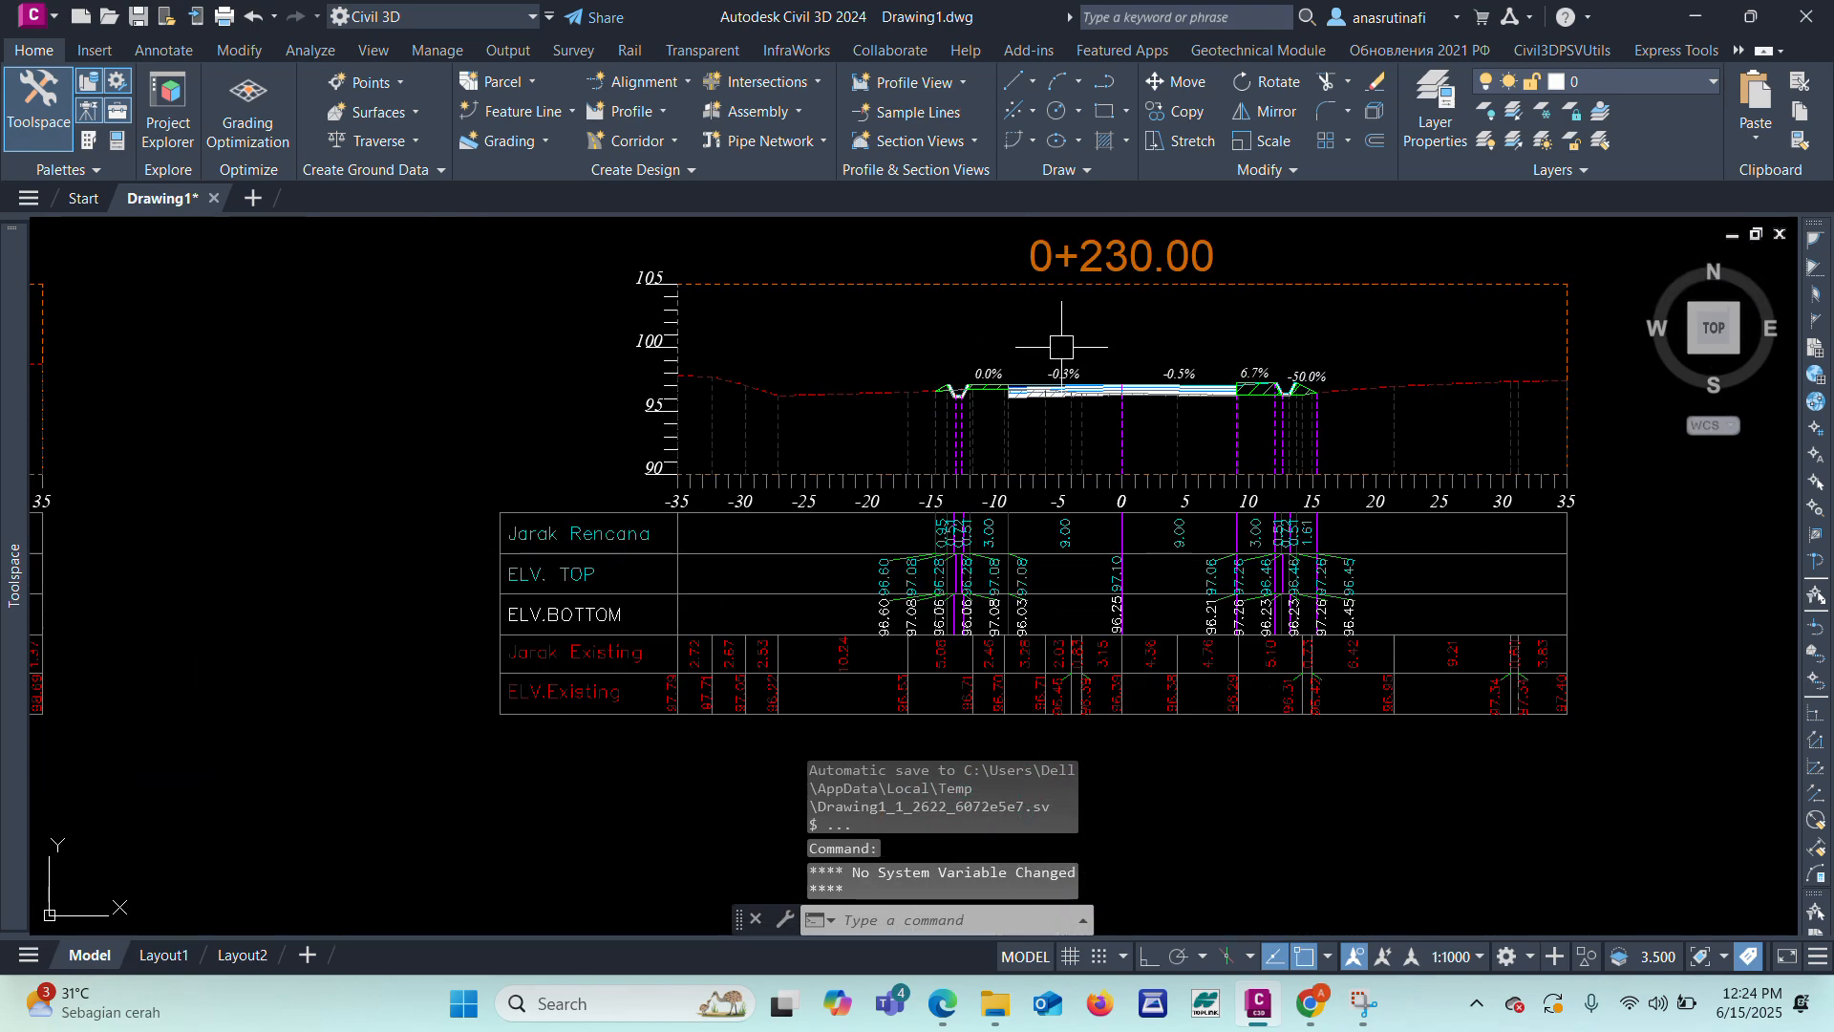
{"action": "scroll", "coordinate": [1061, 347], "scroll_direction": "up", "scroll_amount": 3}
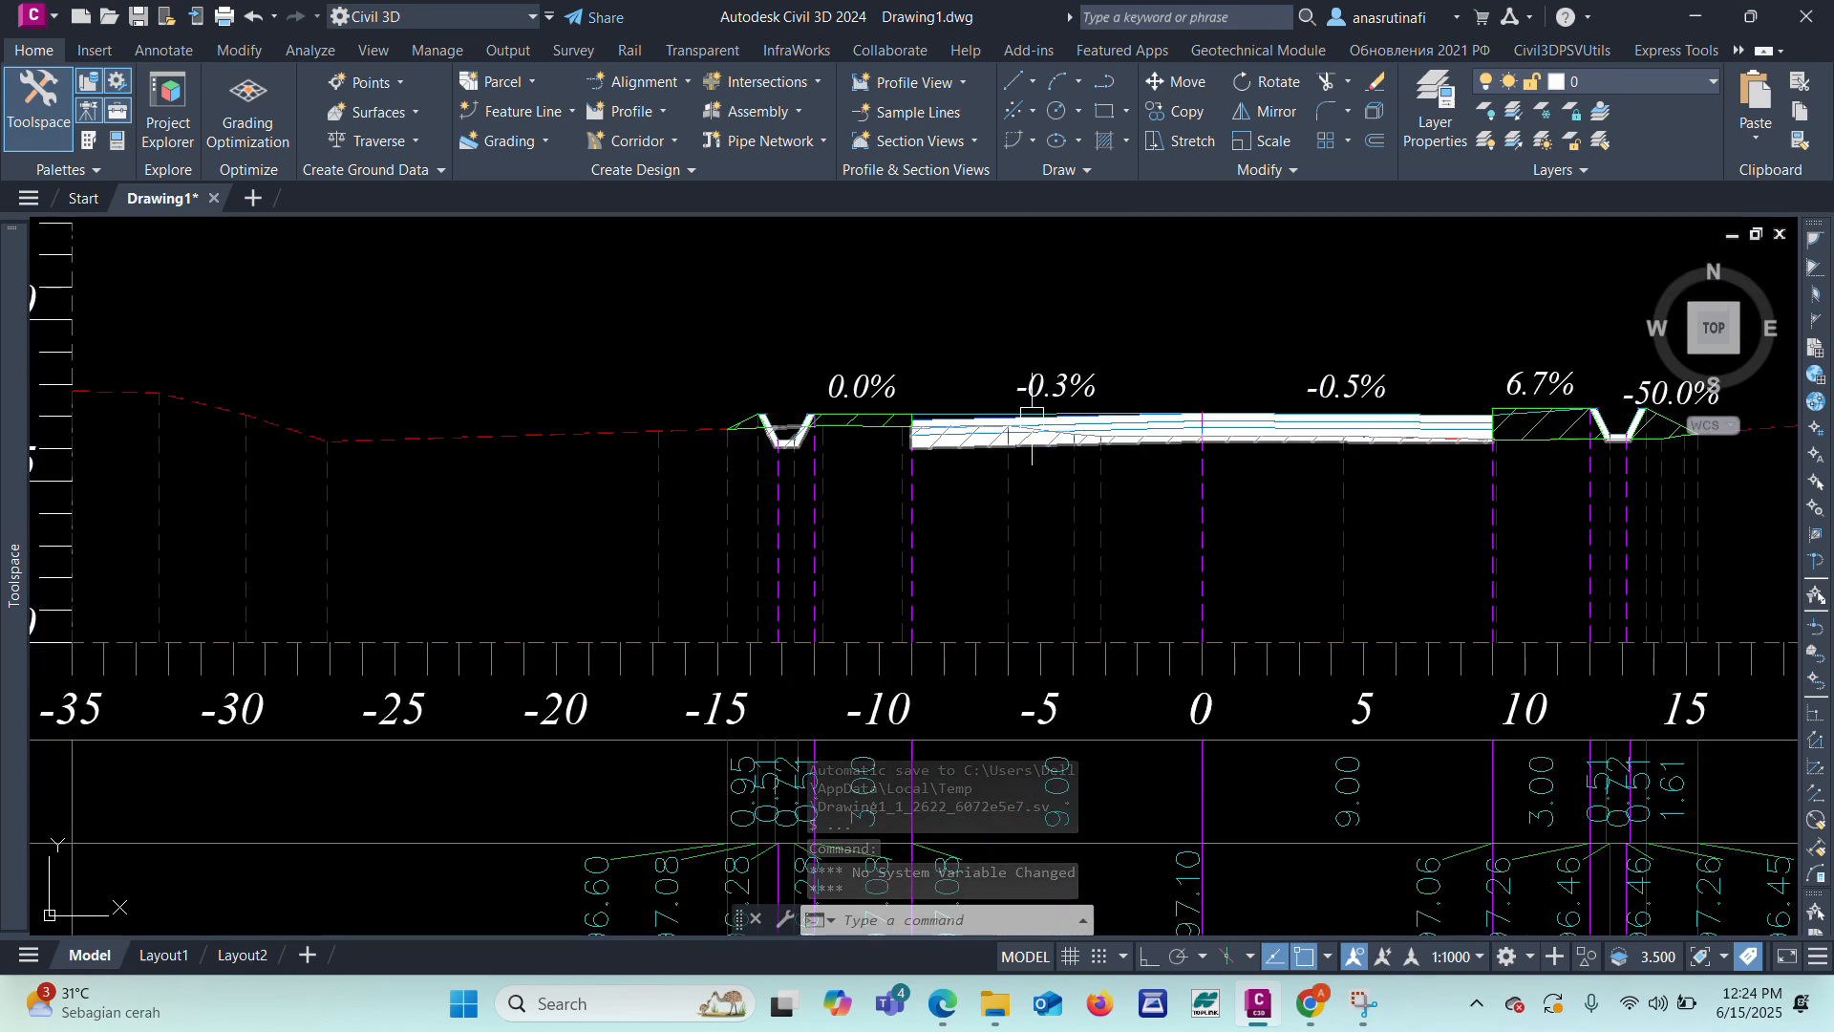
{"action": "scroll", "coordinate": [897, 315], "scroll_direction": "down", "scroll_amount": 5}
{"action": "scroll", "coordinate": [983, 512], "scroll_direction": "up", "scroll_amount": 8}
Step: Inspect the superelevated lane slopes and cut and fill hatching at stations 0+260.00 and 0+300.00
{"action": "scroll", "coordinate": [801, 353], "scroll_direction": "down", "scroll_amount": 10}
{"action": "scroll", "coordinate": [792, 619], "scroll_direction": "up", "scroll_amount": 8}
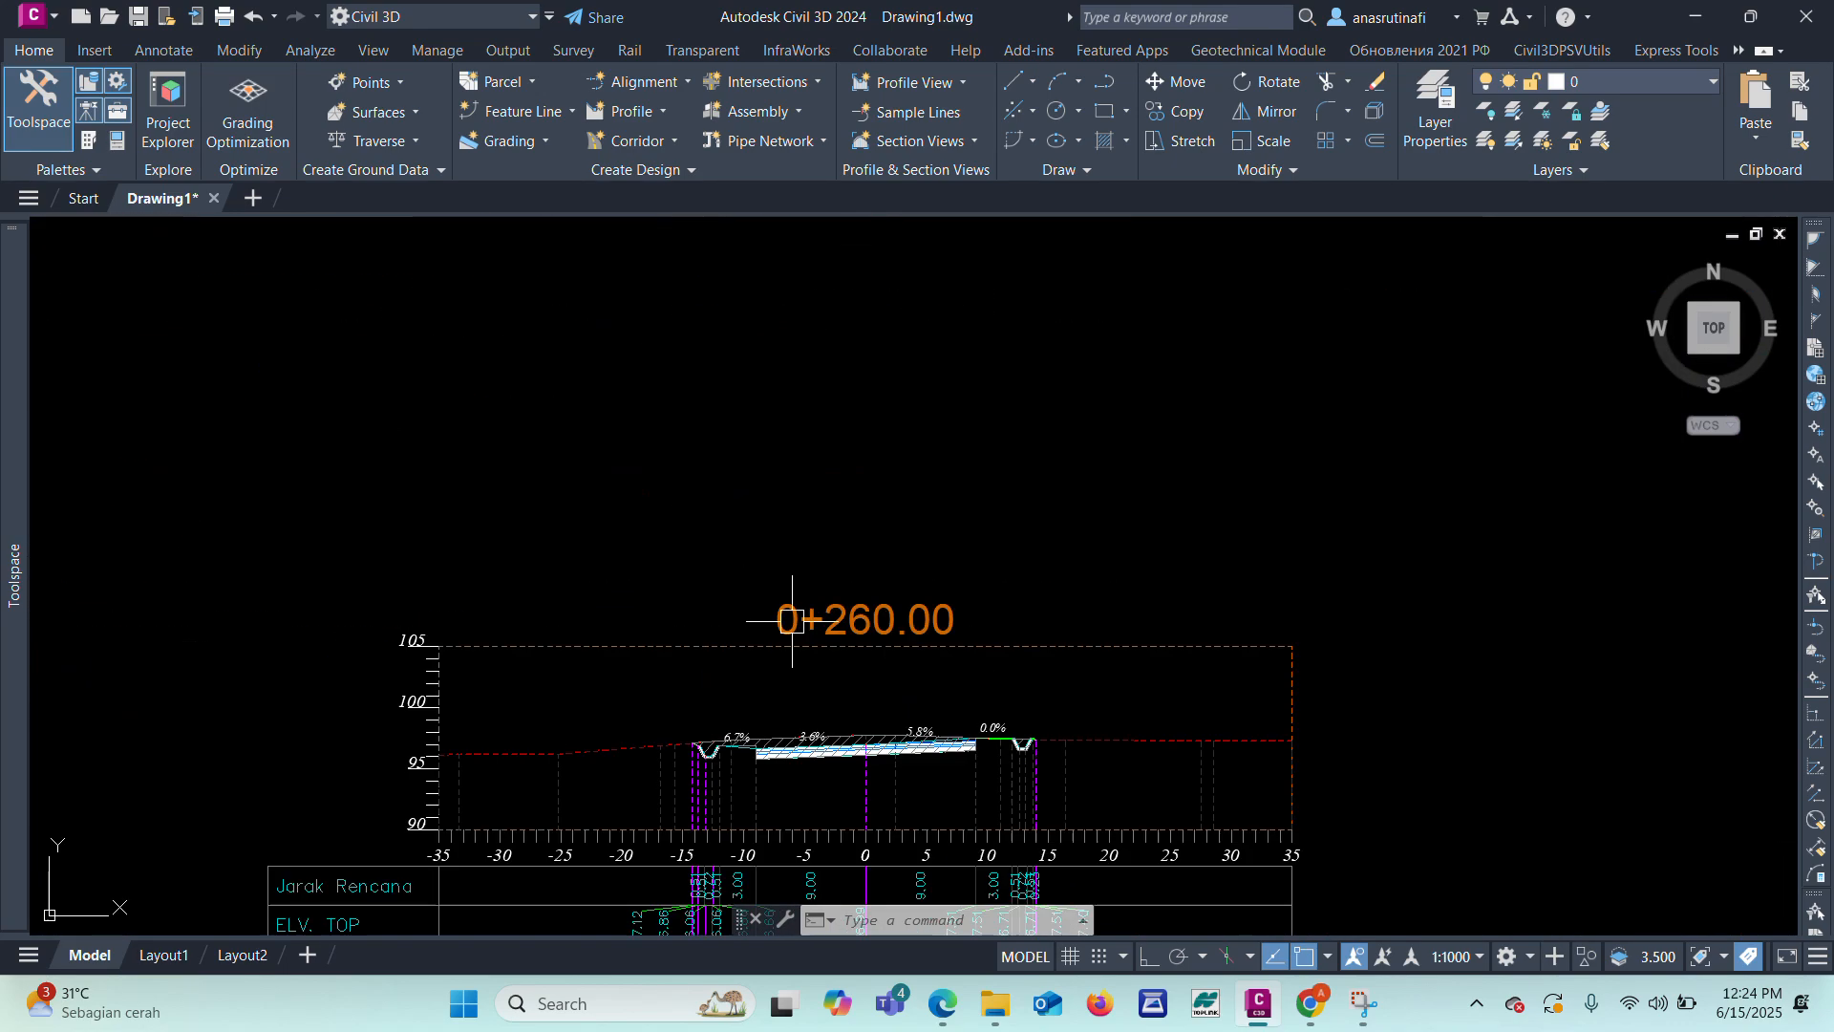
{"action": "scroll", "coordinate": [847, 711], "scroll_direction": "up", "scroll_amount": 6}
{"action": "scroll", "coordinate": [781, 562], "scroll_direction": "down", "scroll_amount": 8}
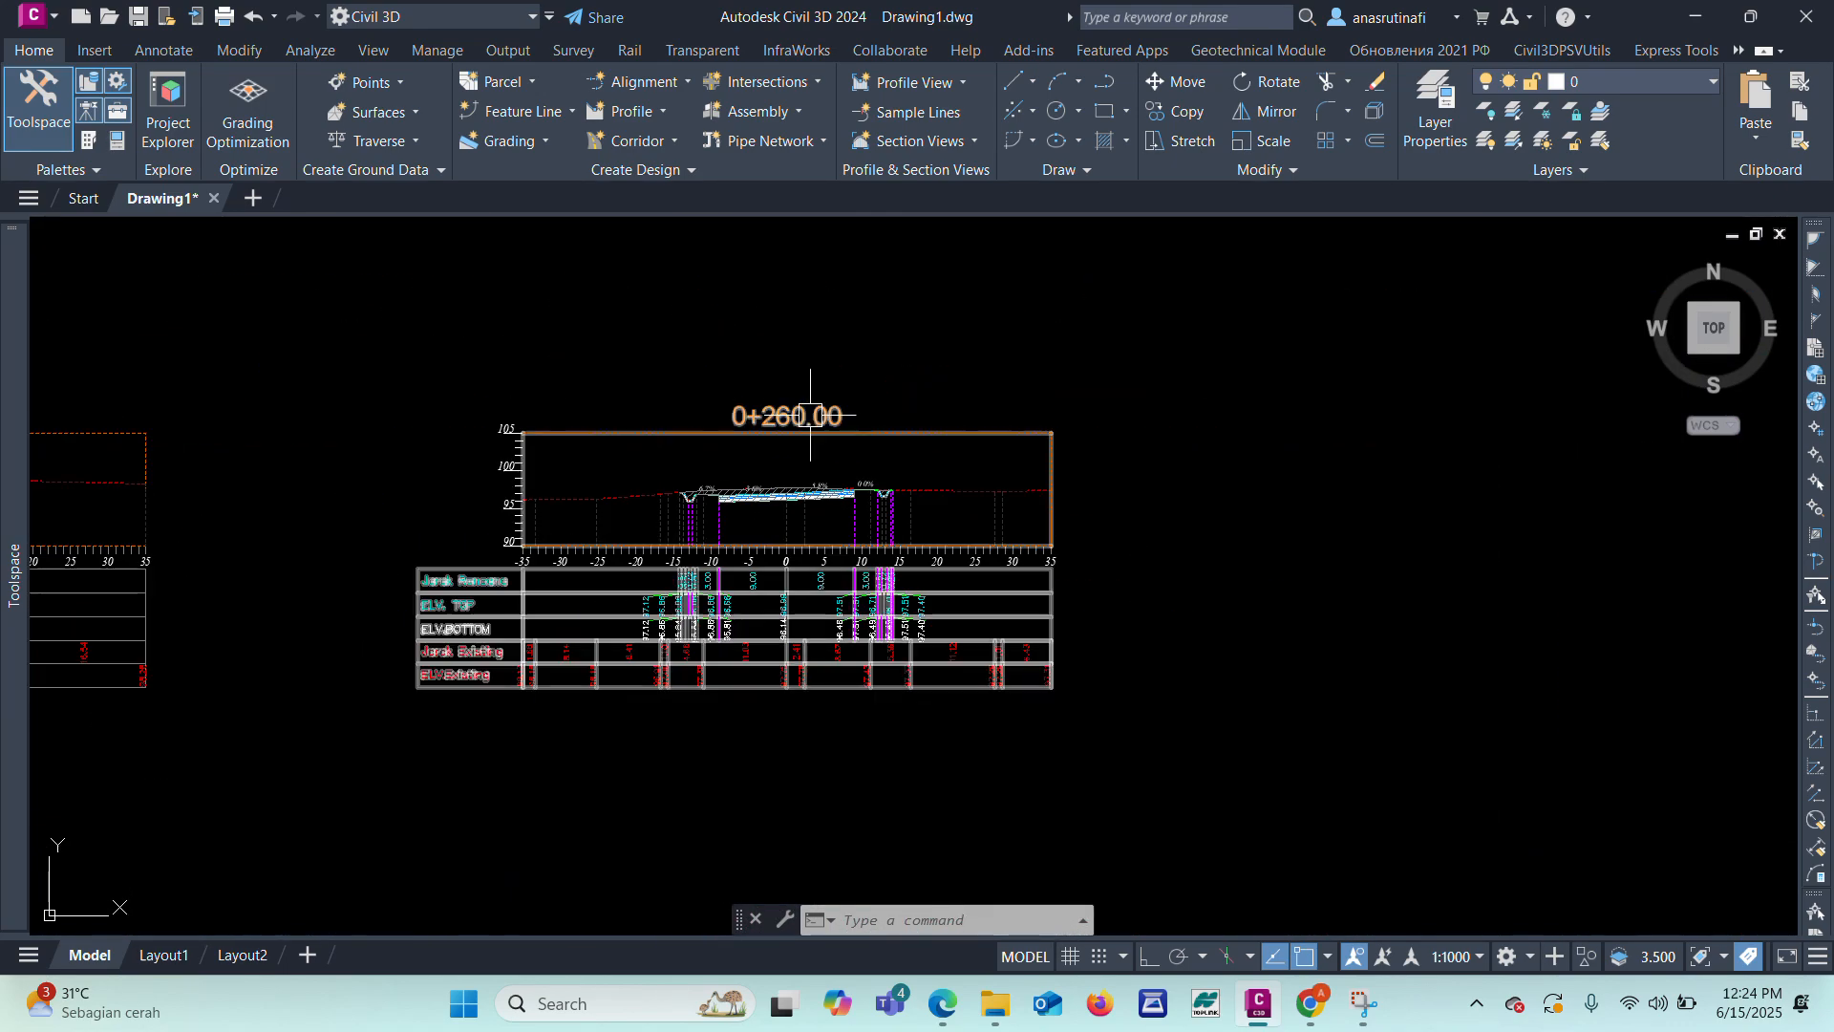
{"action": "scroll", "coordinate": [908, 350], "scroll_direction": "up", "scroll_amount": 10}
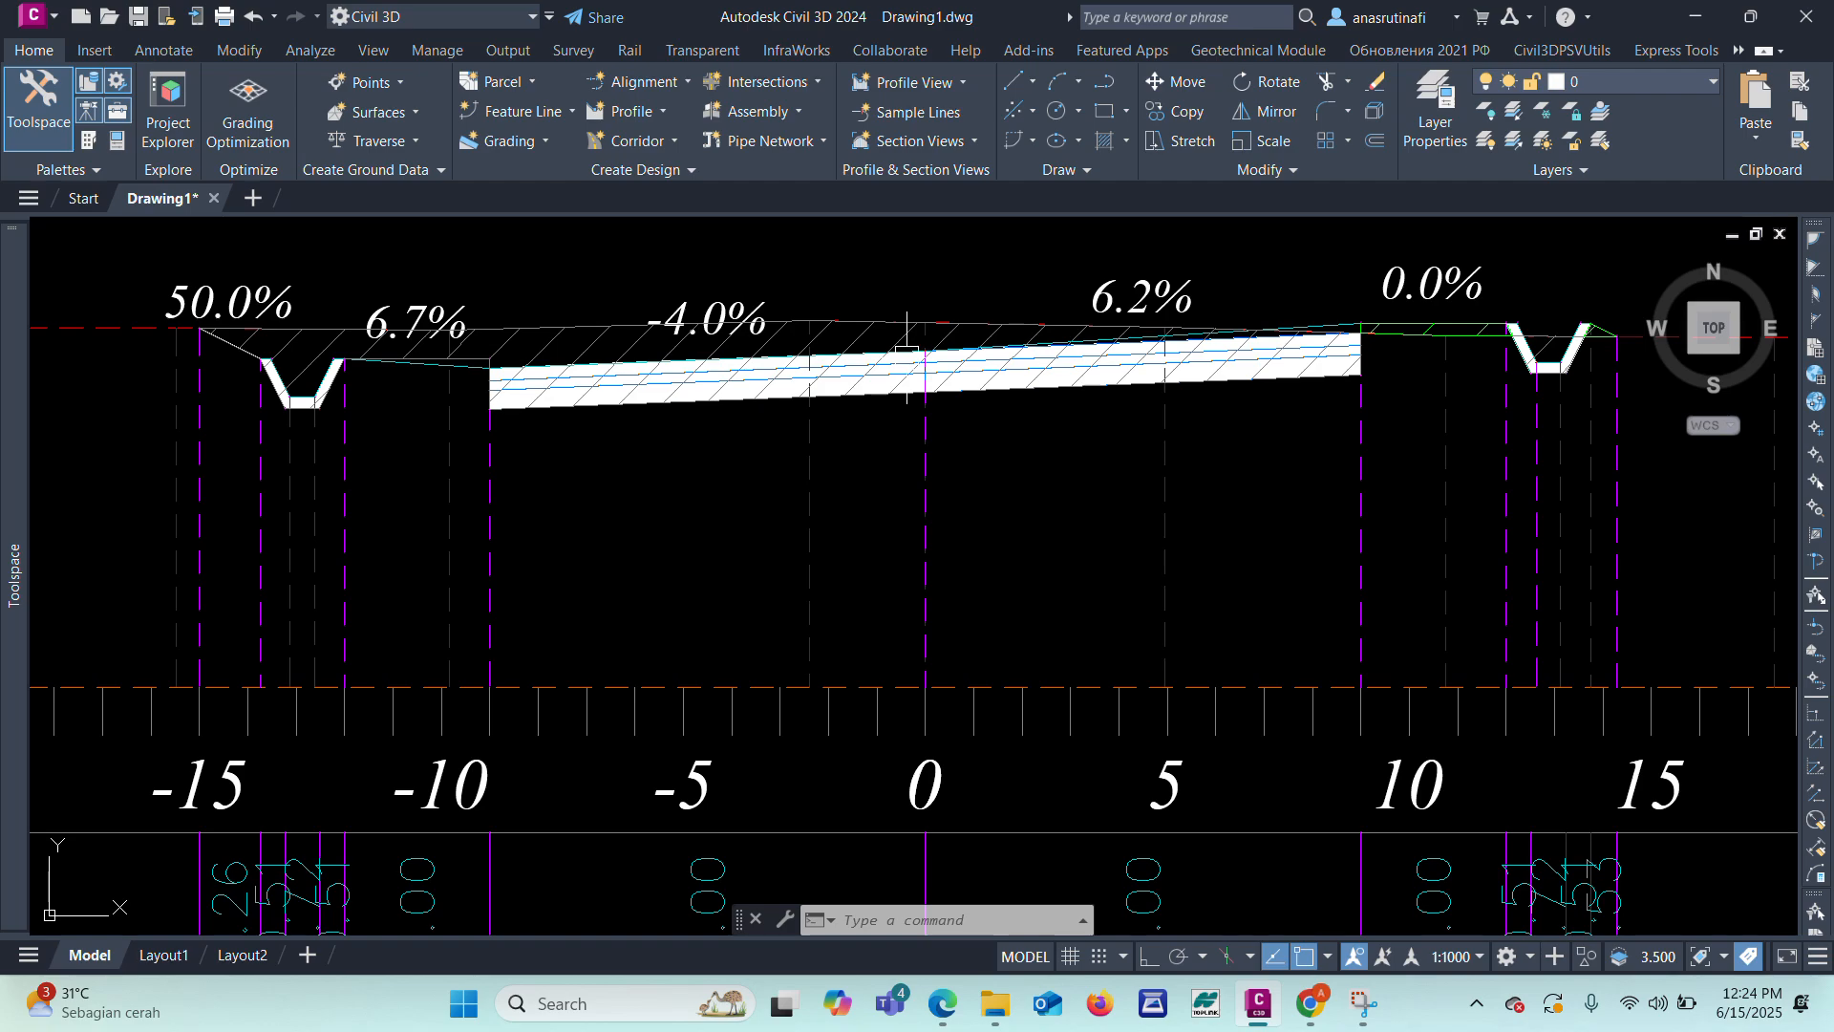
{"action": "scroll", "coordinate": [906, 350], "scroll_direction": "down", "scroll_amount": 10}
{"action": "scroll", "coordinate": [925, 409], "scroll_direction": "up", "scroll_amount": 7}
{"action": "scroll", "coordinate": [777, 532], "scroll_direction": "up", "scroll_amount": 8}
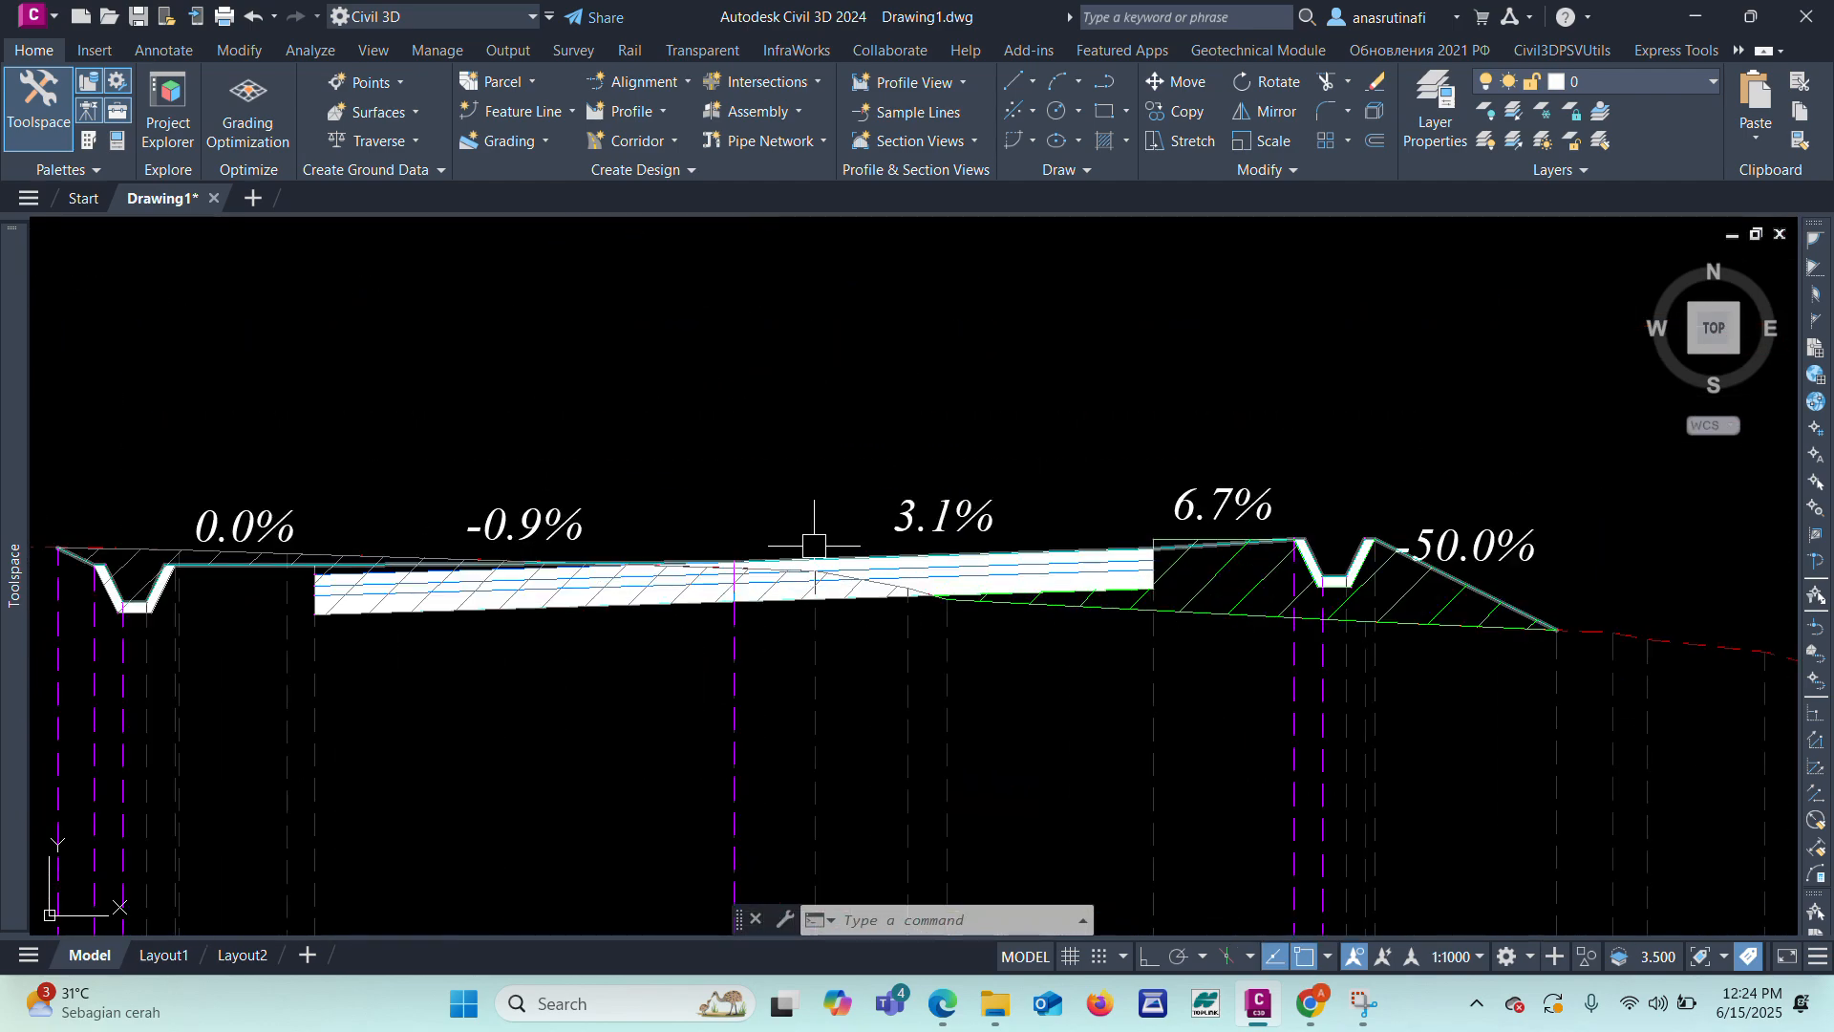
{"action": "scroll", "coordinate": [810, 554], "scroll_direction": "down", "scroll_amount": 6}
Step: Send the road corridor in the plan view behind the JALAN 1 alignment in the display order
{"action": "mouse_move", "coordinate": [14, 391]}
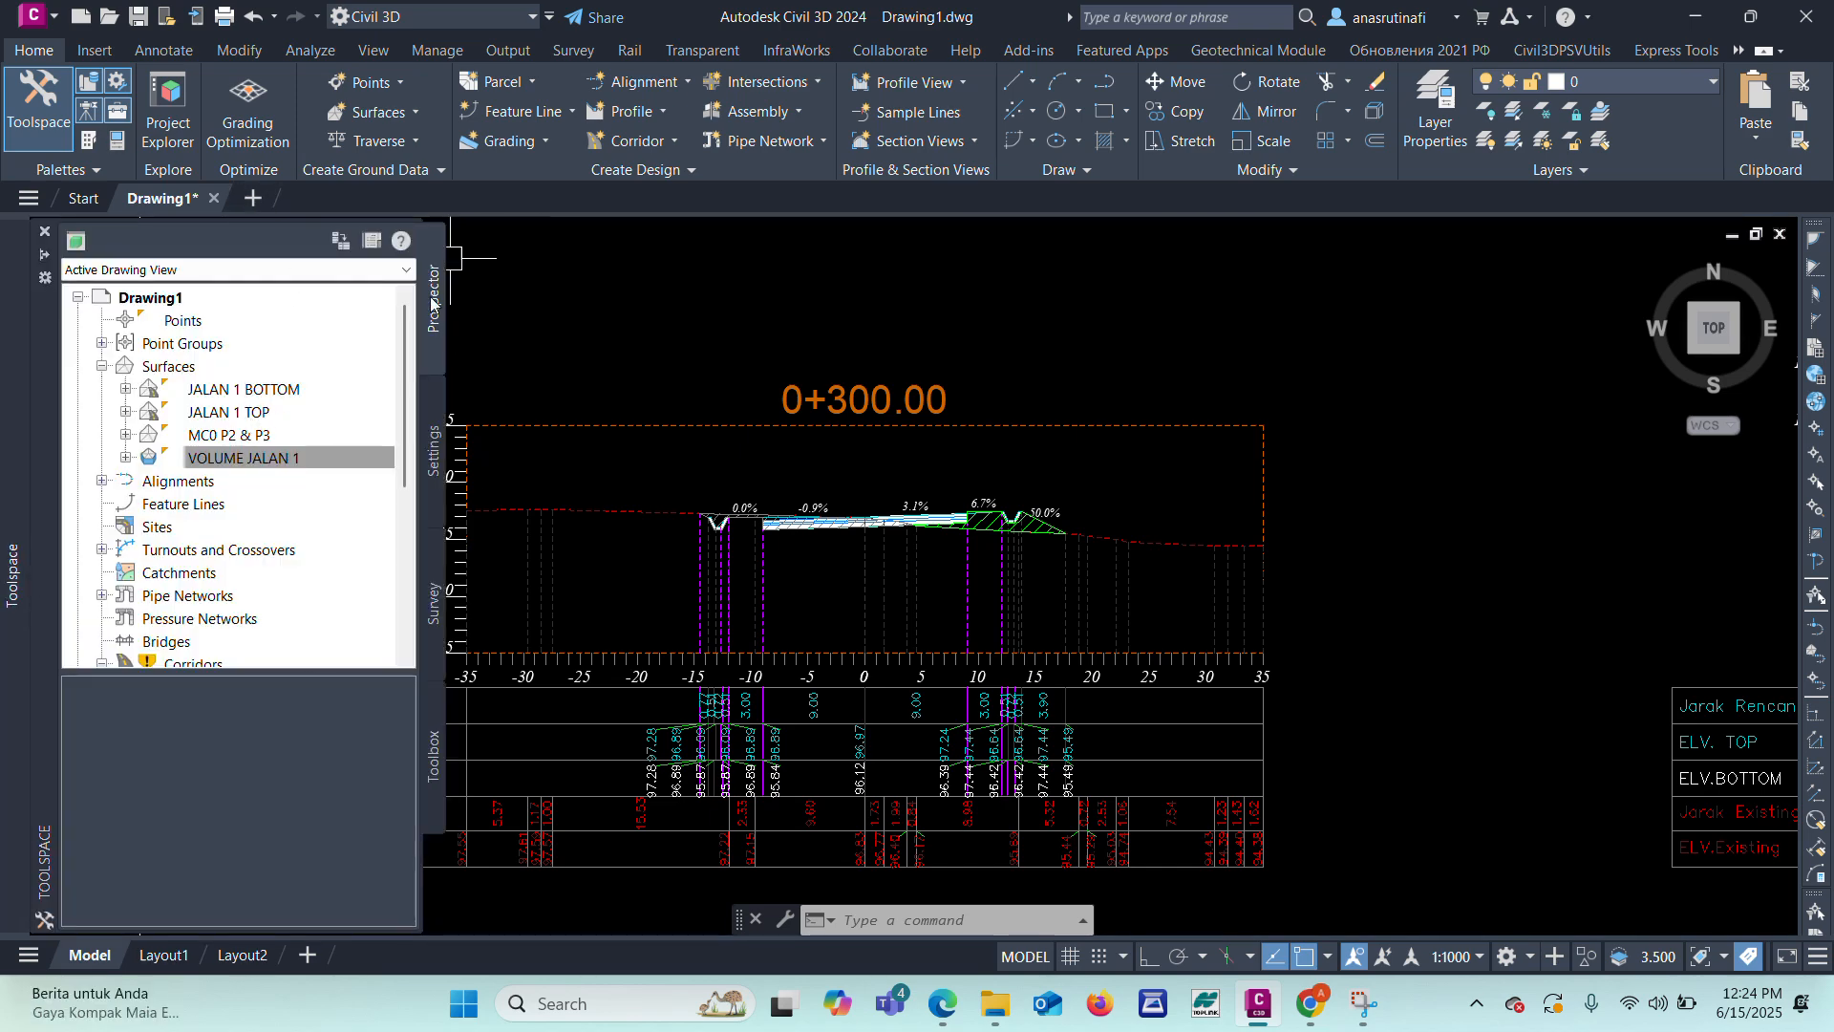
{"action": "scroll", "coordinate": [917, 449], "scroll_direction": "down", "scroll_amount": 10}
{"action": "scroll", "coordinate": [716, 554], "scroll_direction": "down", "scroll_amount": 3}
{"action": "scroll", "coordinate": [572, 614], "scroll_direction": "up", "scroll_amount": 10}
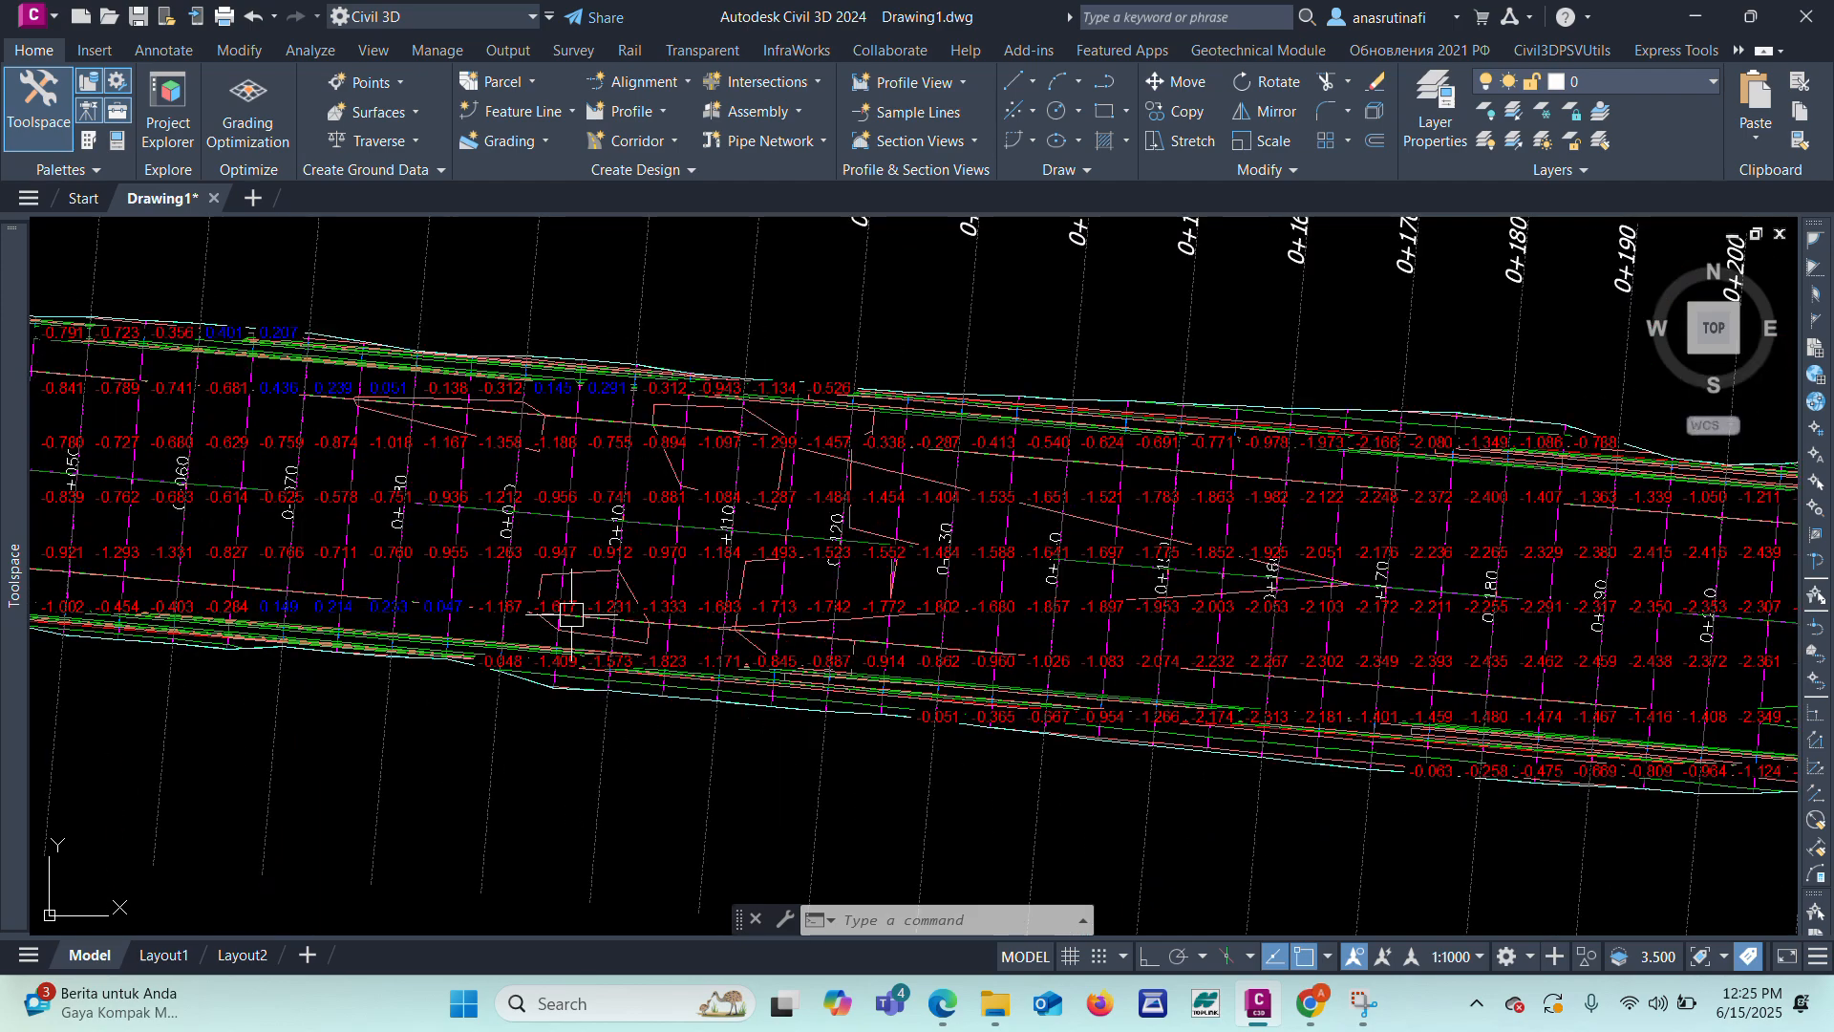
{"action": "scroll", "coordinate": [571, 614], "scroll_direction": "up", "scroll_amount": 5}
{"action": "key", "text": "Escape"}
{"action": "left_click", "coordinate": [588, 427]}
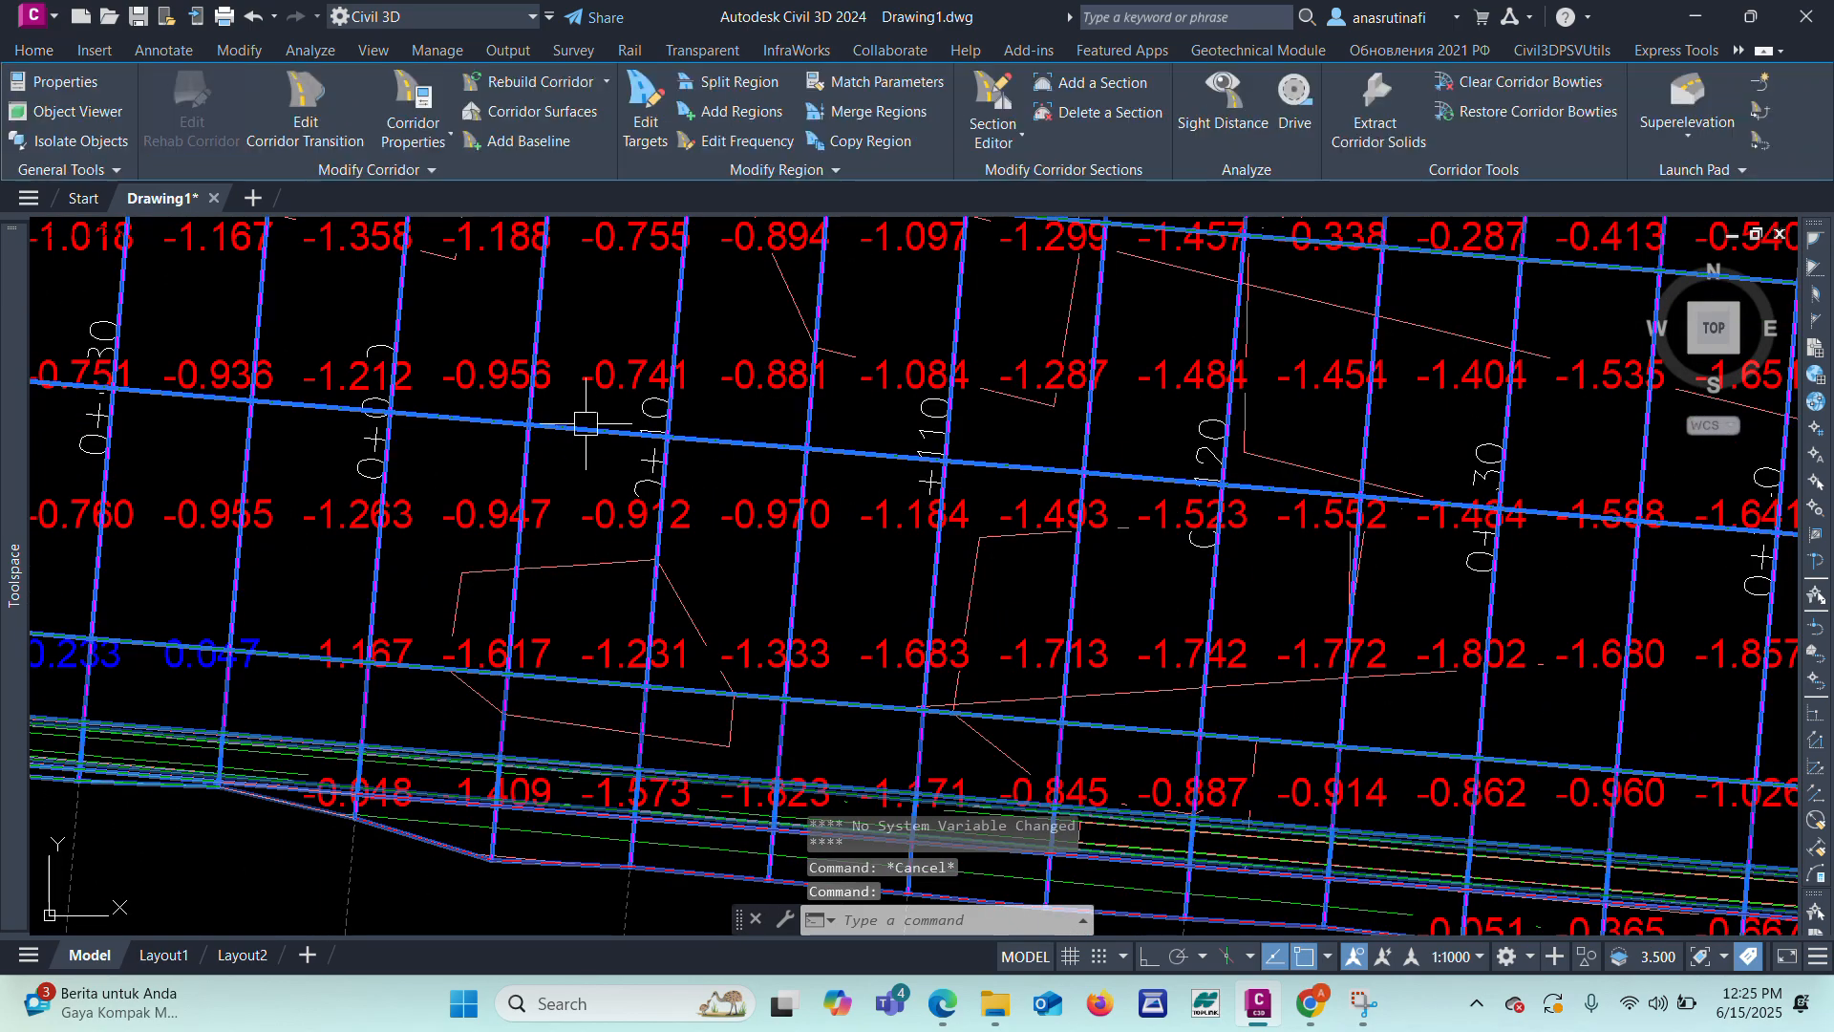
{"action": "right_click", "coordinate": [587, 427]}
{"action": "mouse_move", "coordinate": [681, 430]}
{"action": "mouse_move", "coordinate": [703, 514]}
{"action": "left_click", "coordinate": [881, 537]}
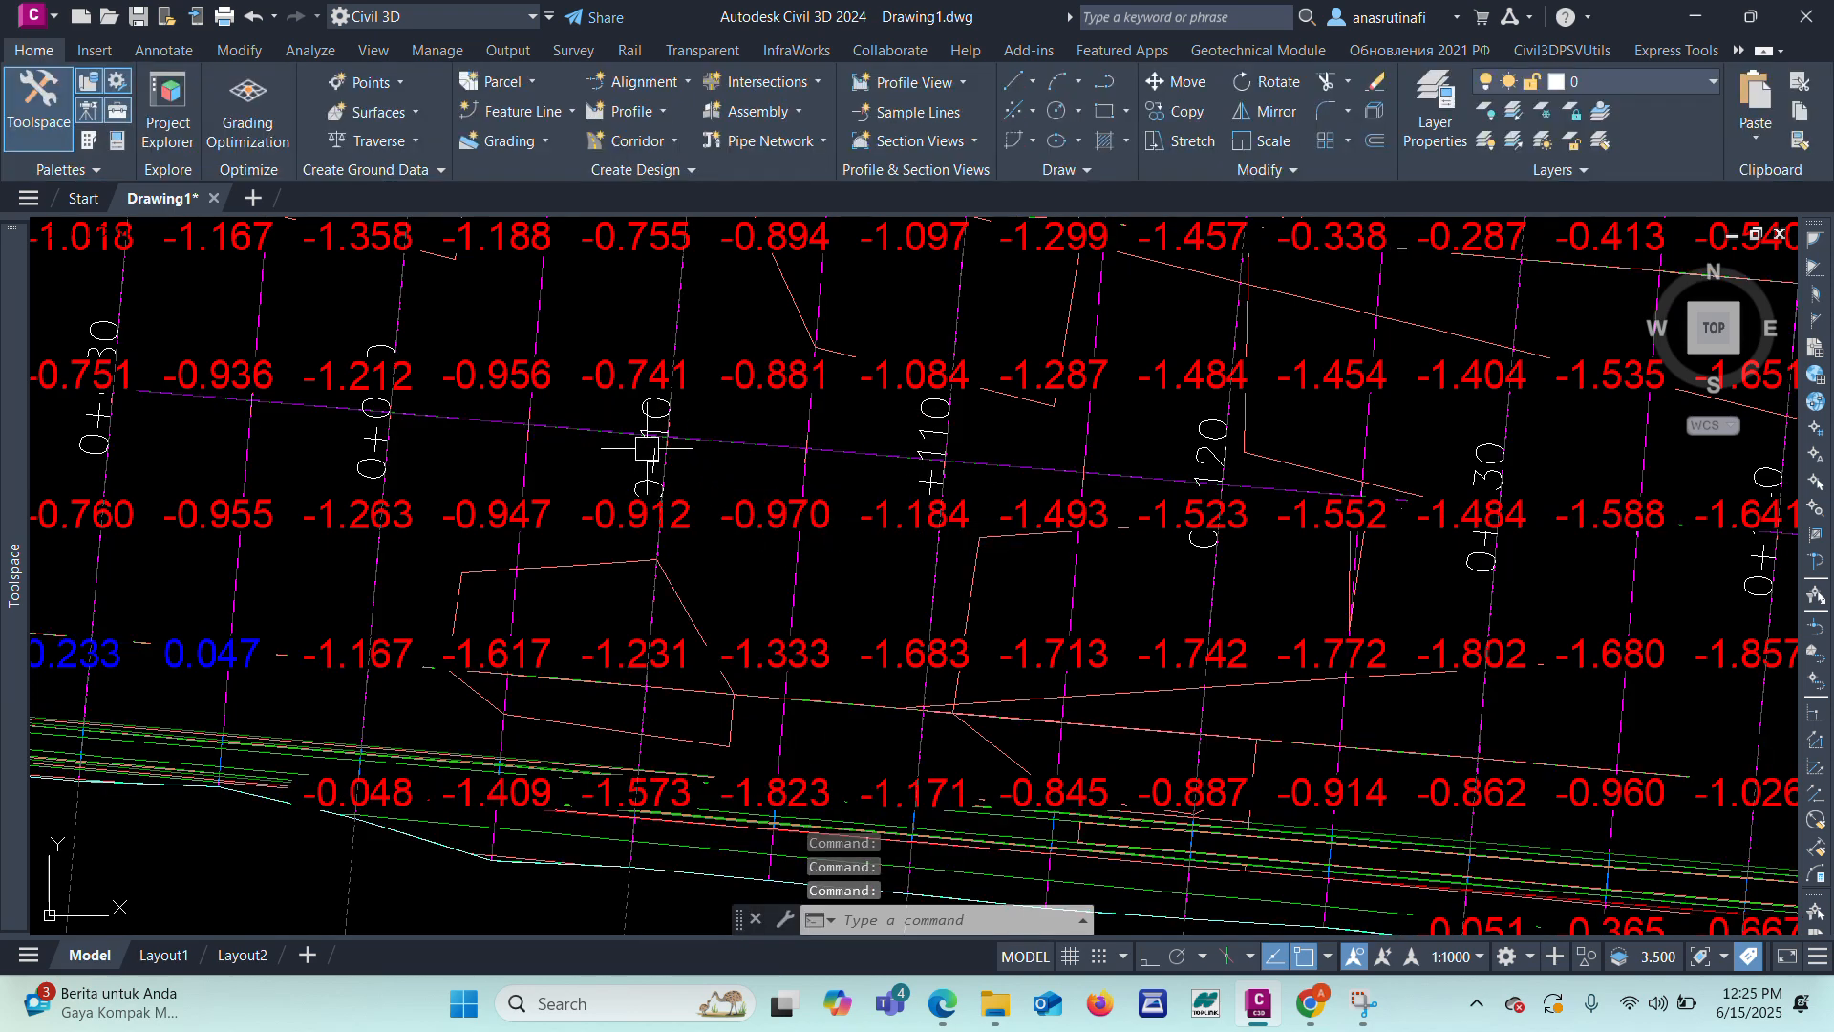
Step: Set the JALAN 1 alignment's design speed from station 0+000.00 to 70 km/h in its alignment properties
{"action": "left_click", "coordinate": [602, 426]}
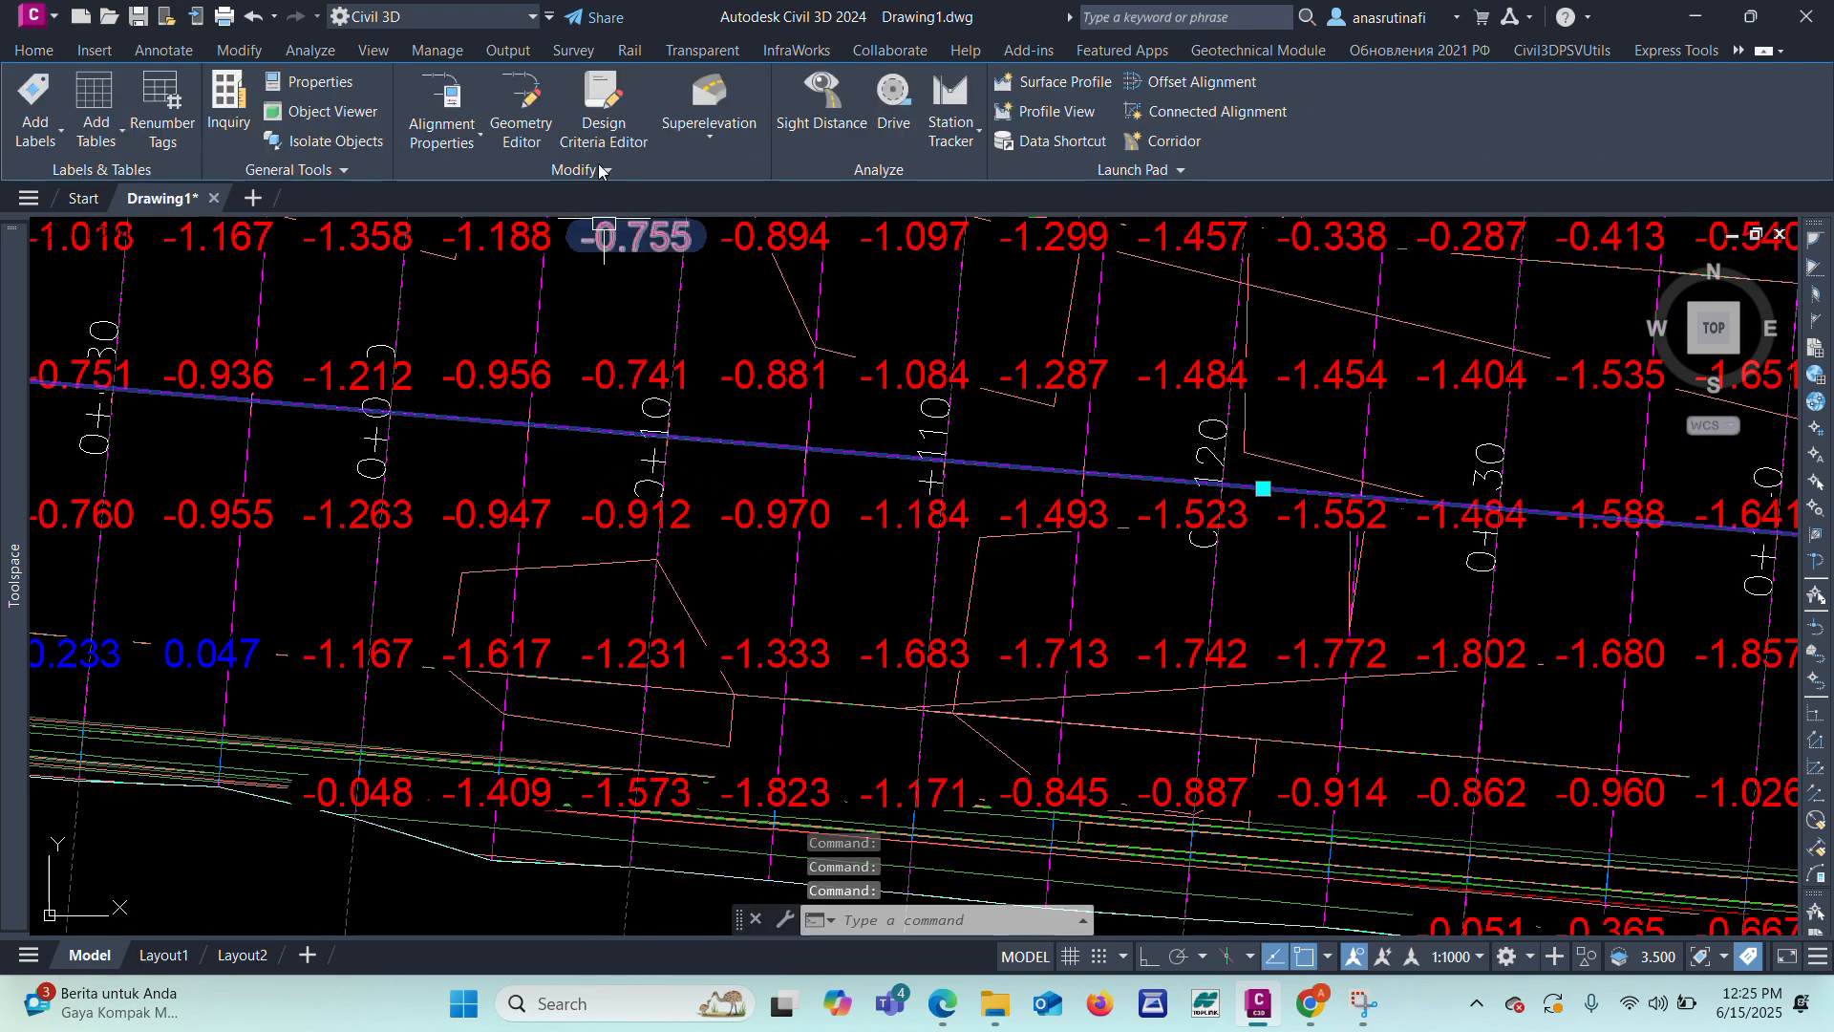
{"action": "left_click", "coordinate": [435, 153]}
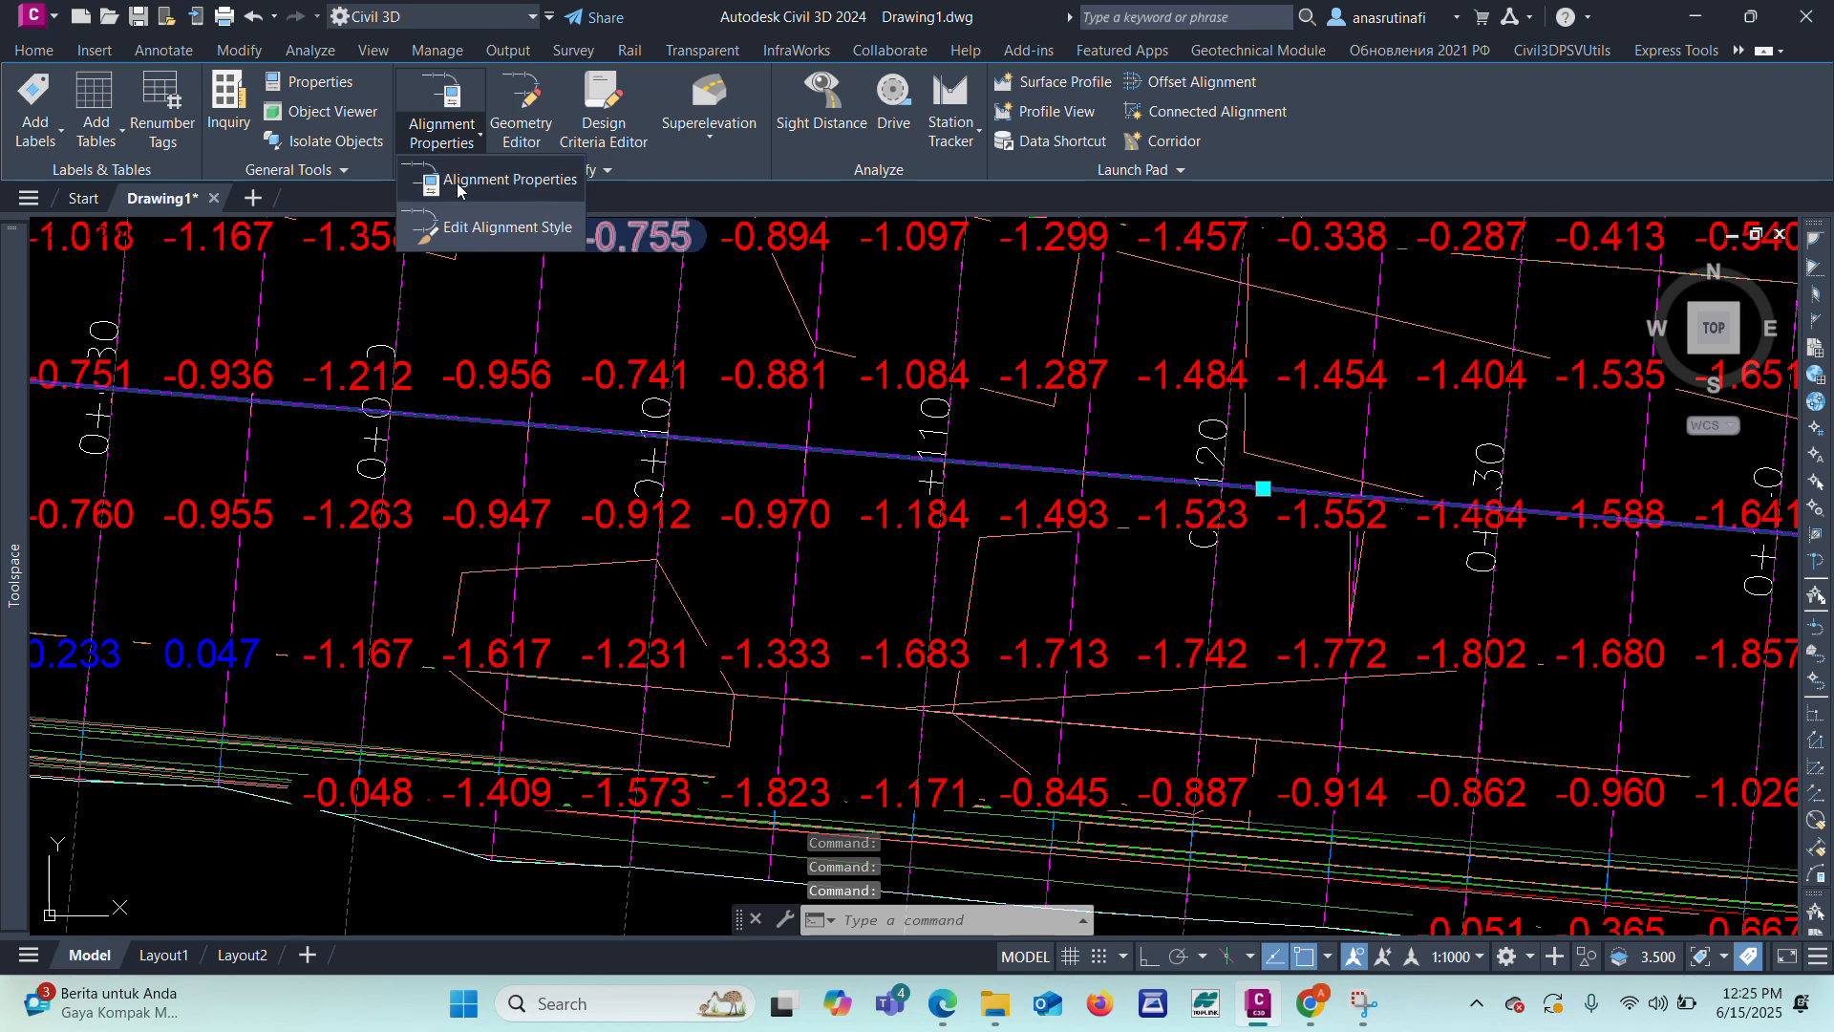
{"action": "left_click", "coordinate": [488, 221]}
{"action": "left_click", "coordinate": [814, 383]}
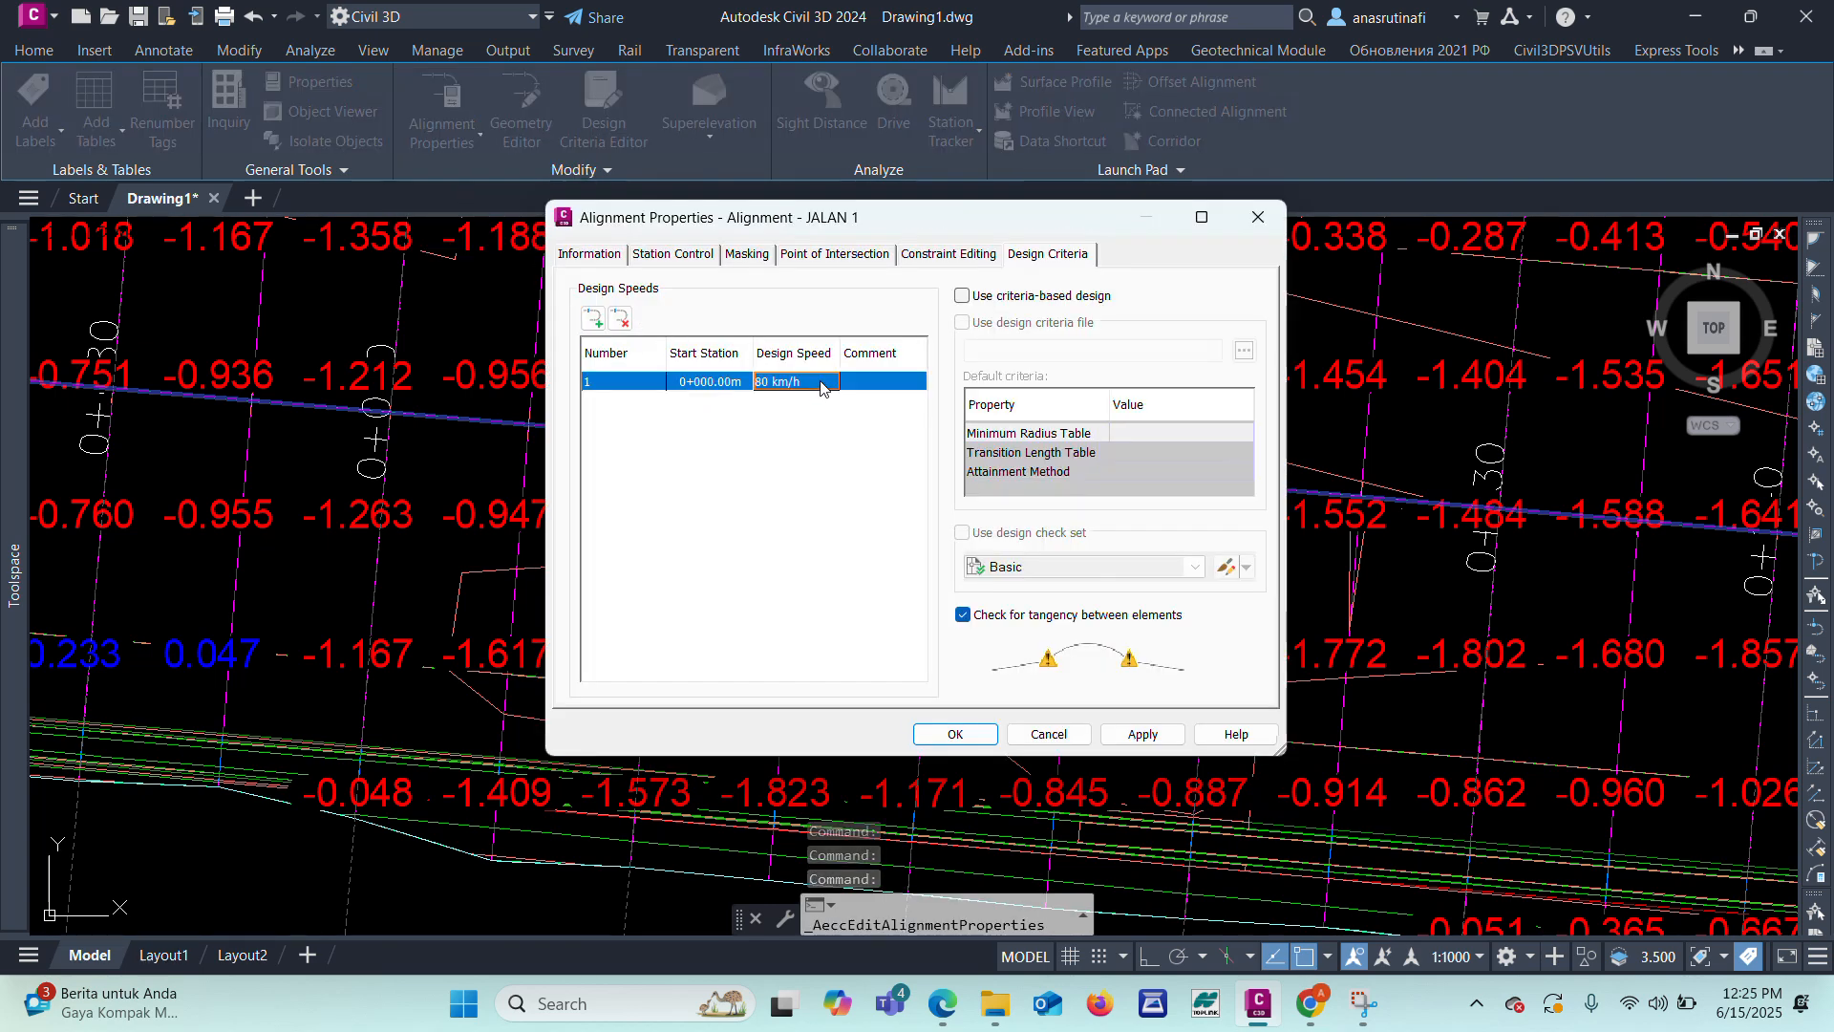
{"action": "left_click", "coordinate": [821, 382]}
{"action": "type", "text": "70"}
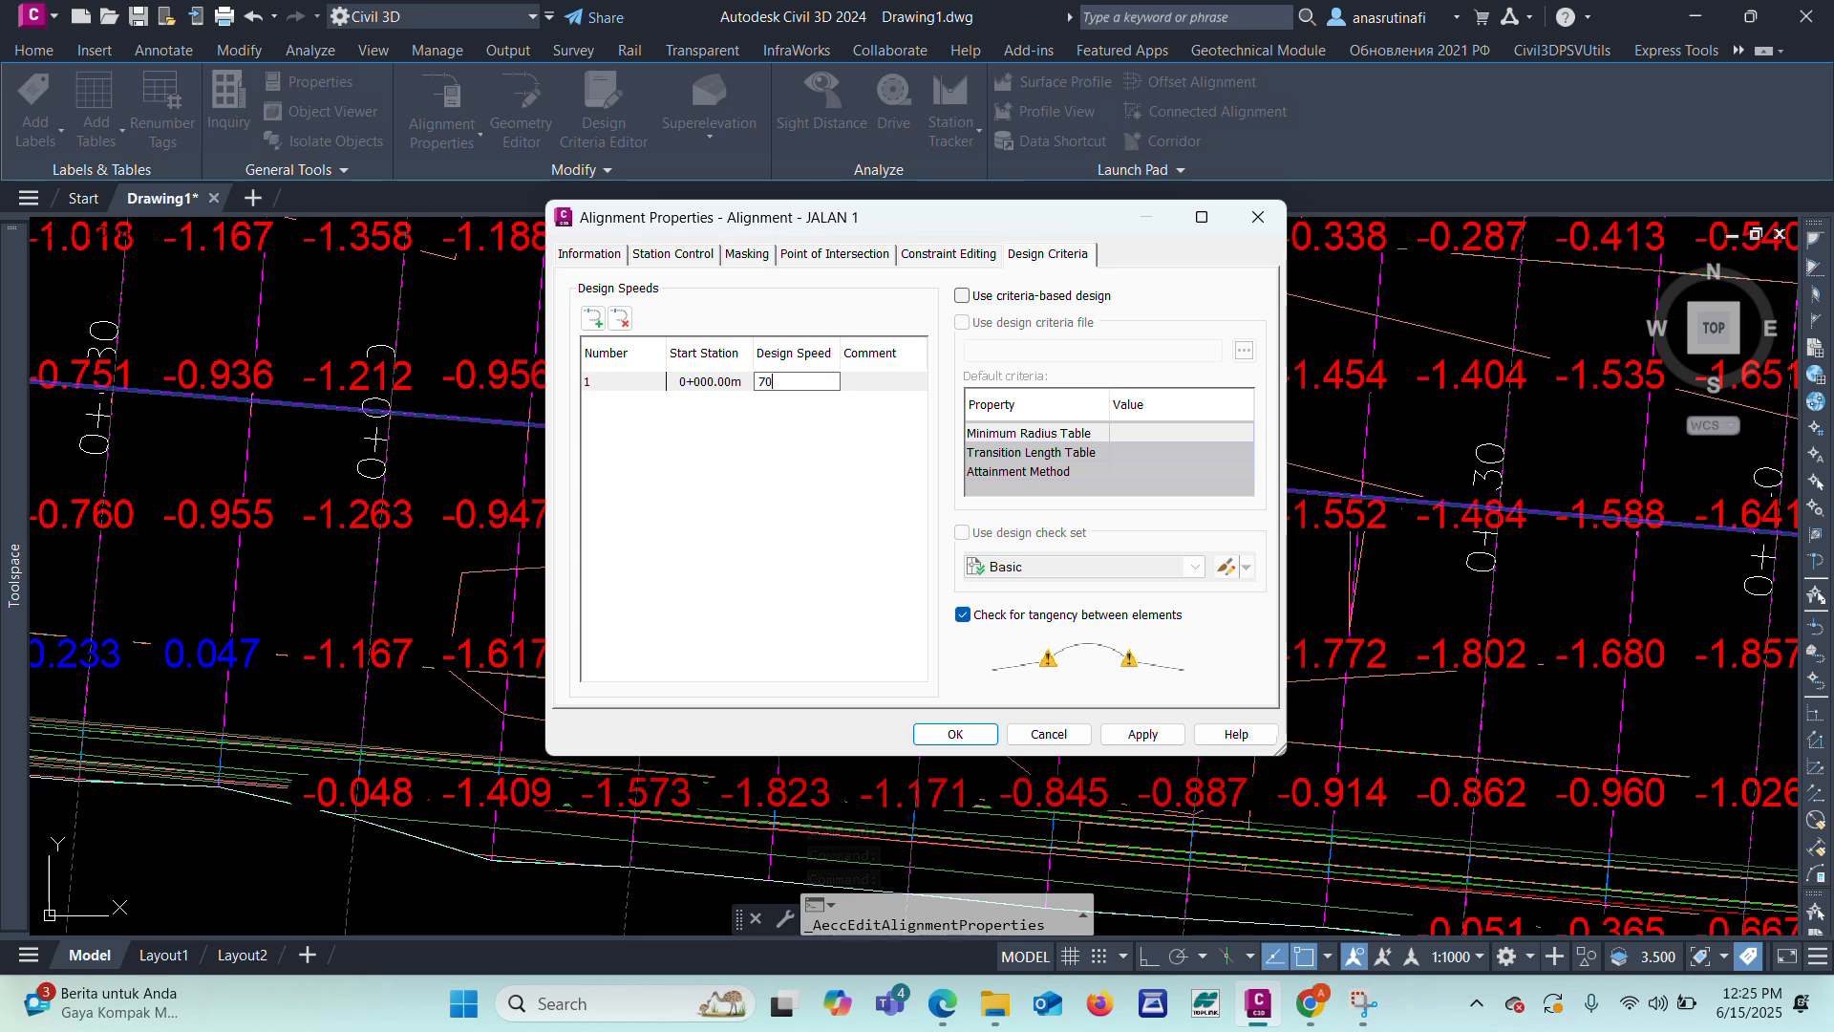
{"action": "left_click", "coordinate": [955, 734]}
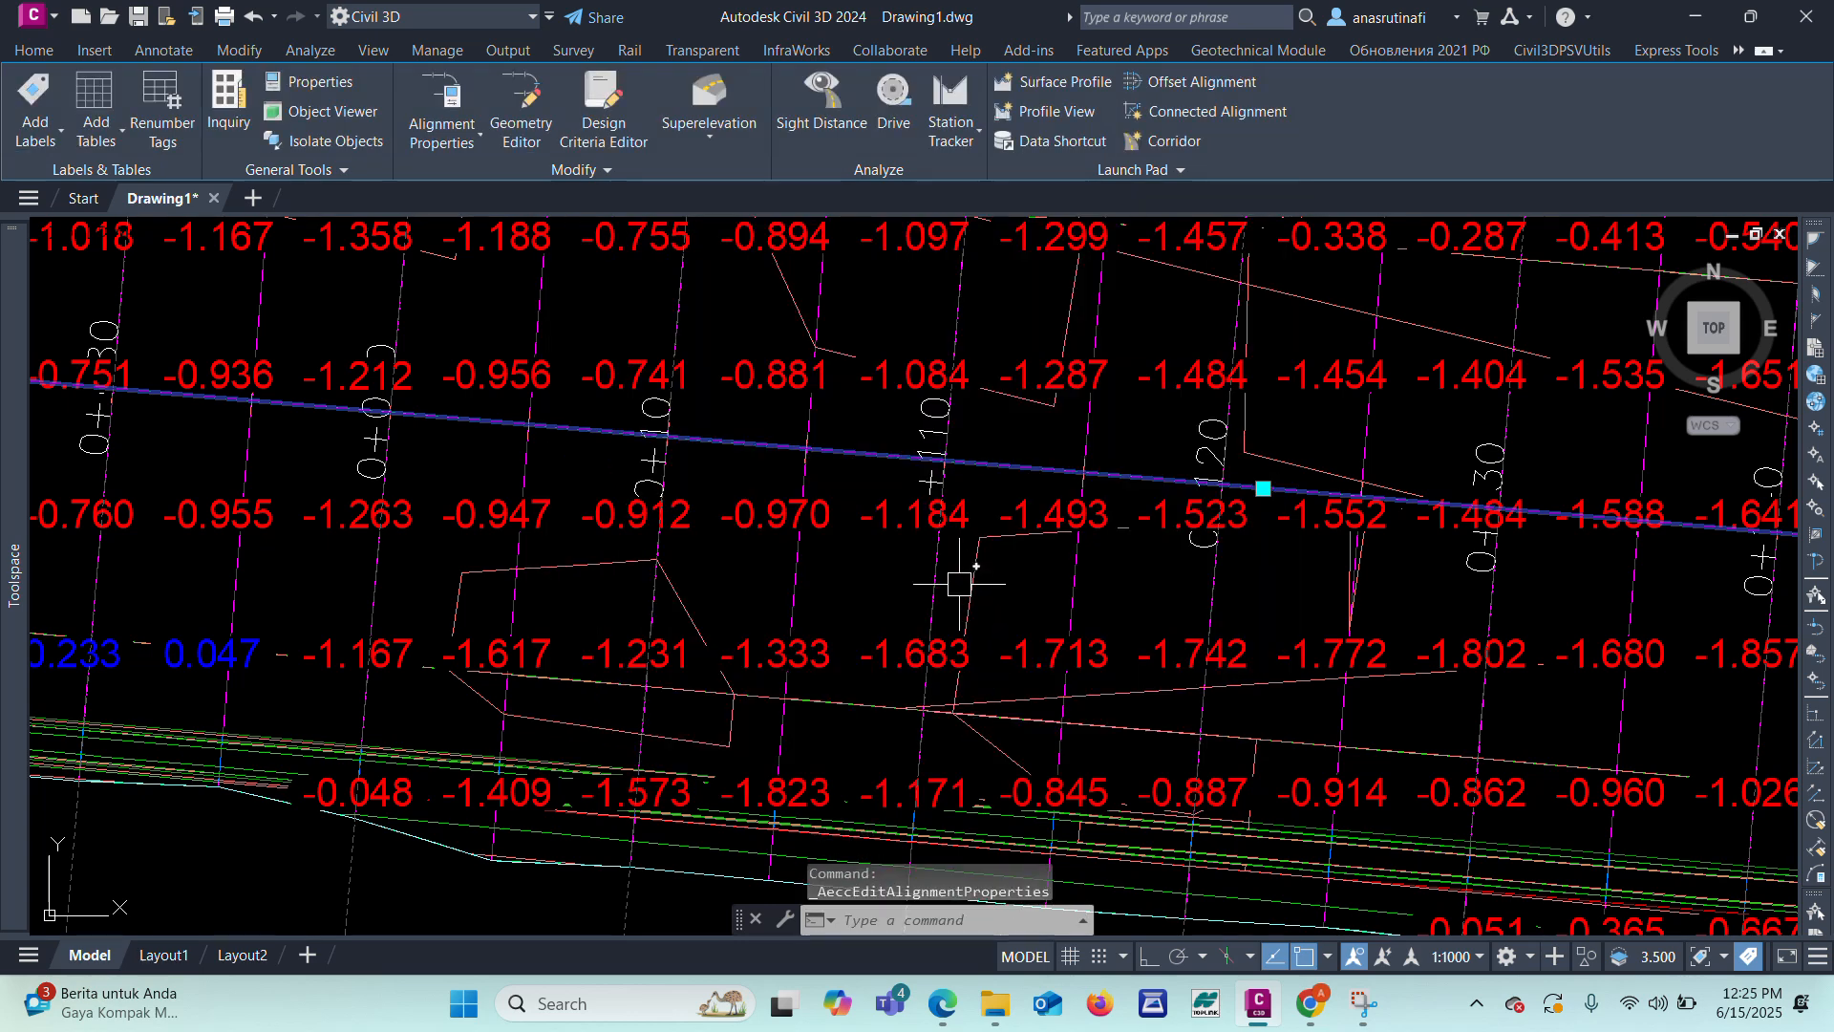
Step: Review Curve.1's superelevation criteria and the tabular transition data for all JALAN 1 curves, and close the superelevation editors
{"action": "left_click", "coordinate": [712, 131]}
{"action": "left_click", "coordinate": [728, 179]}
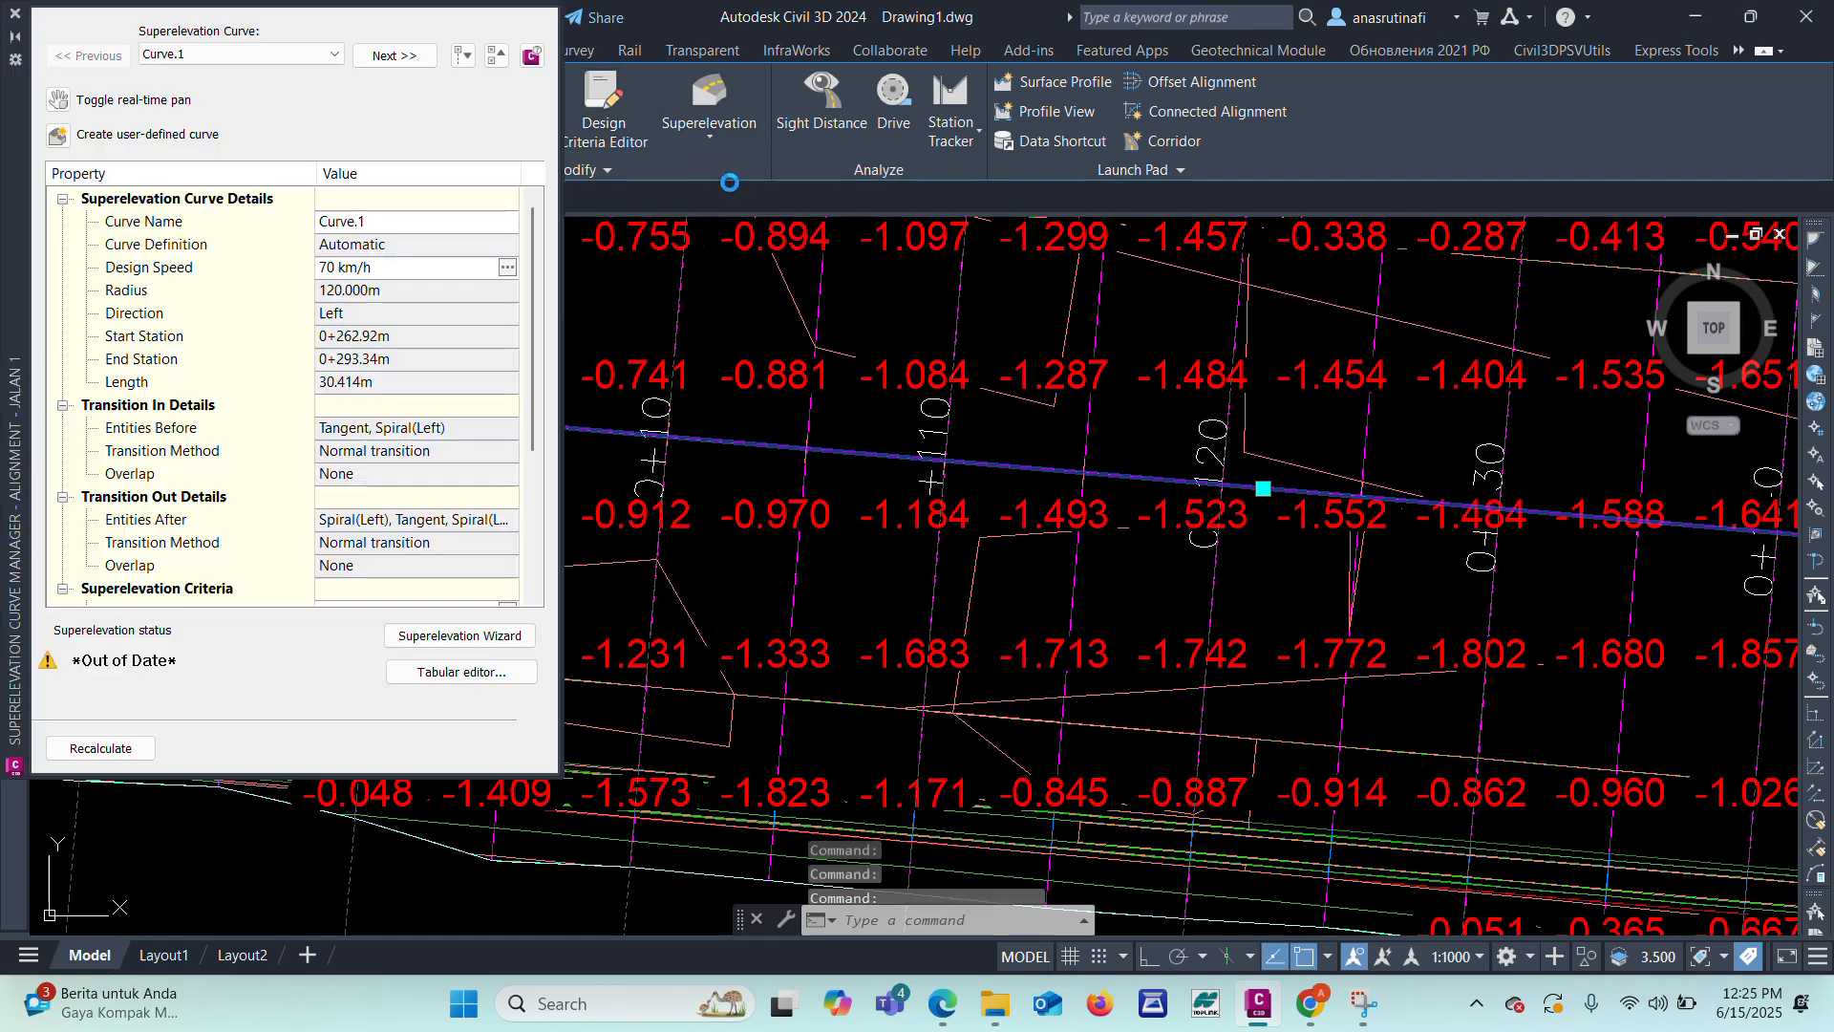
{"action": "scroll", "coordinate": [336, 430], "scroll_direction": "down", "scroll_amount": 2}
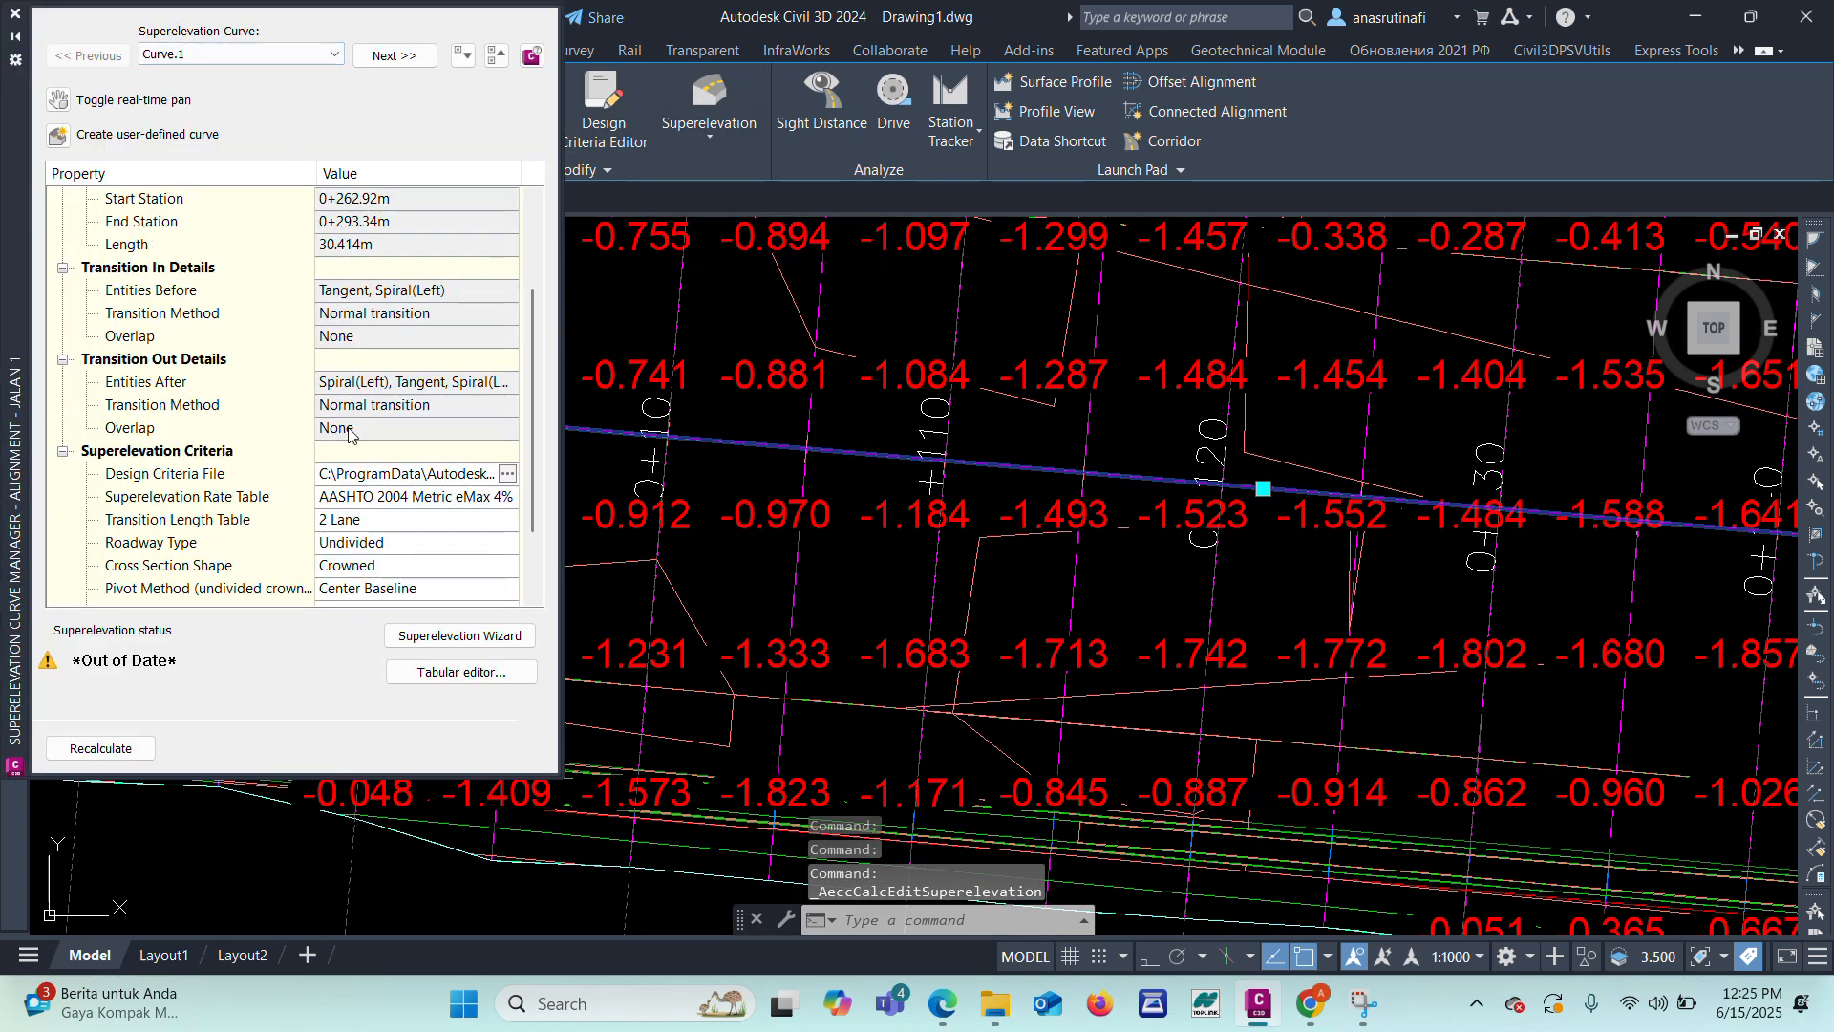
{"action": "scroll", "coordinate": [337, 429], "scroll_direction": "down", "scroll_amount": 2}
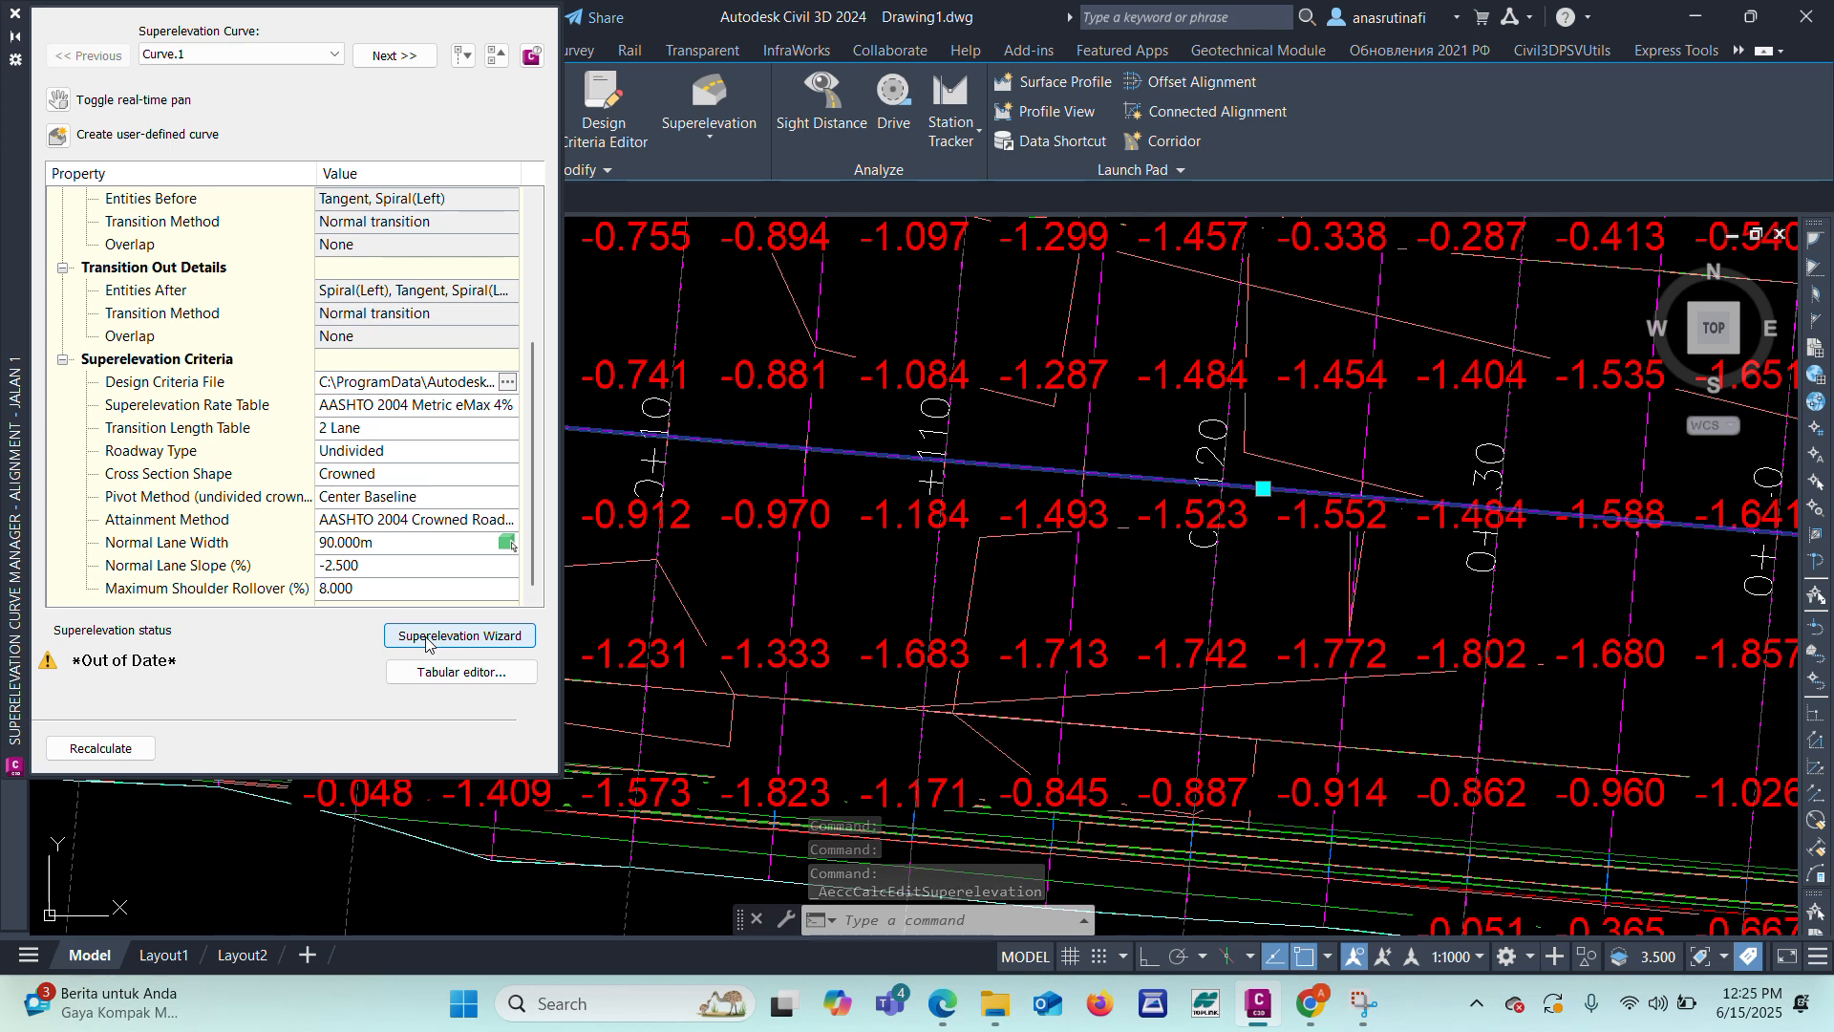
{"action": "left_click", "coordinate": [461, 671]}
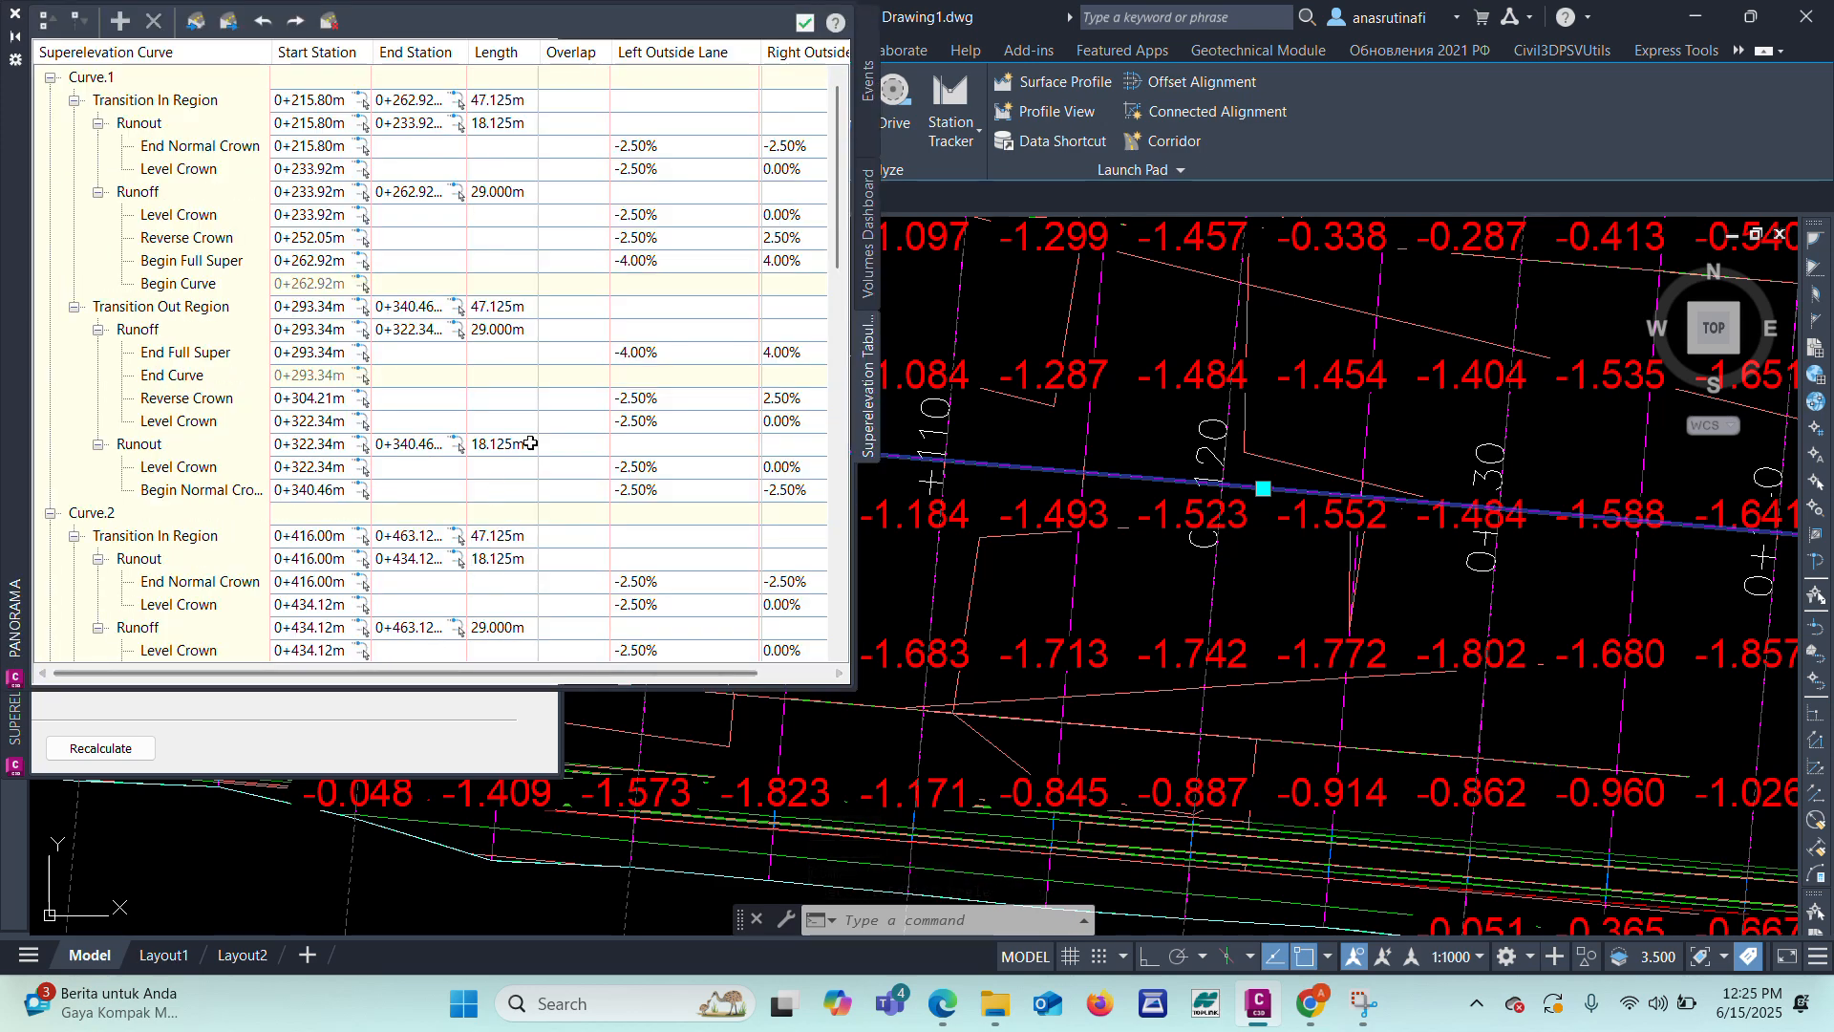
{"action": "scroll", "coordinate": [522, 460], "scroll_direction": "down", "scroll_amount": 17}
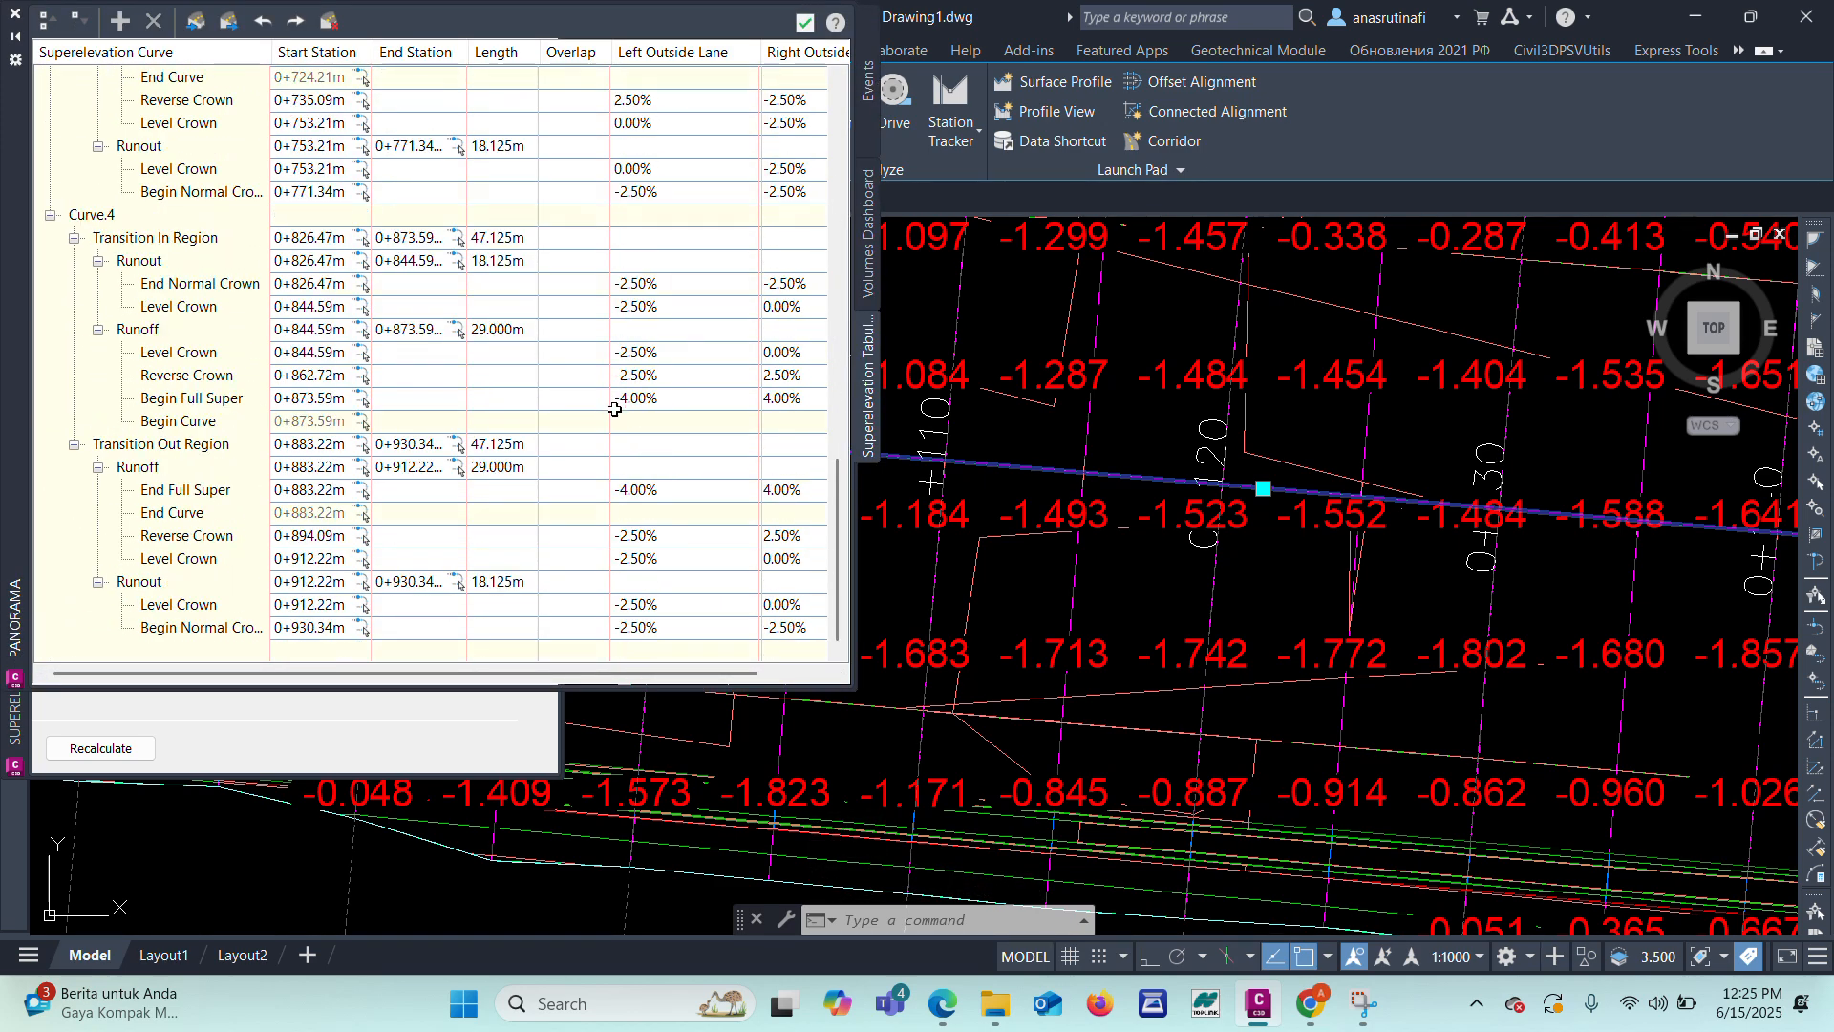
{"action": "scroll", "coordinate": [625, 434], "scroll_direction": "up", "scroll_amount": 17}
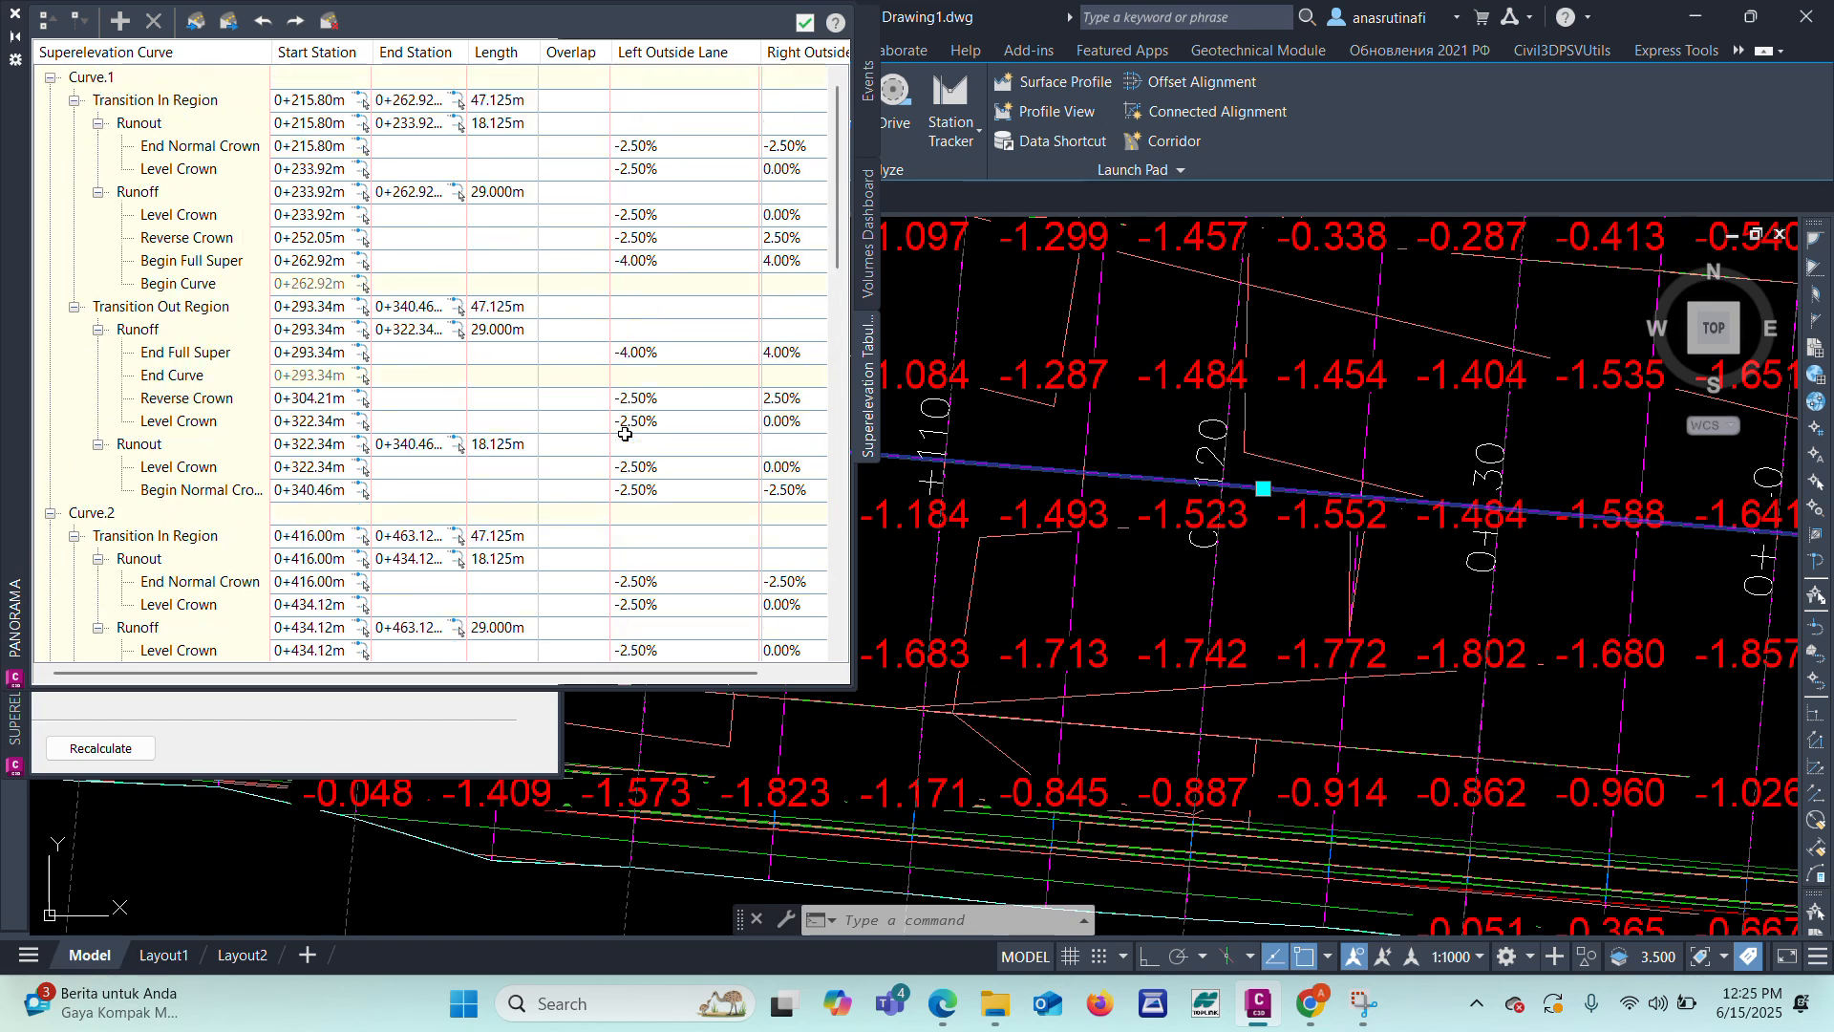
{"action": "left_click", "coordinate": [16, 13]}
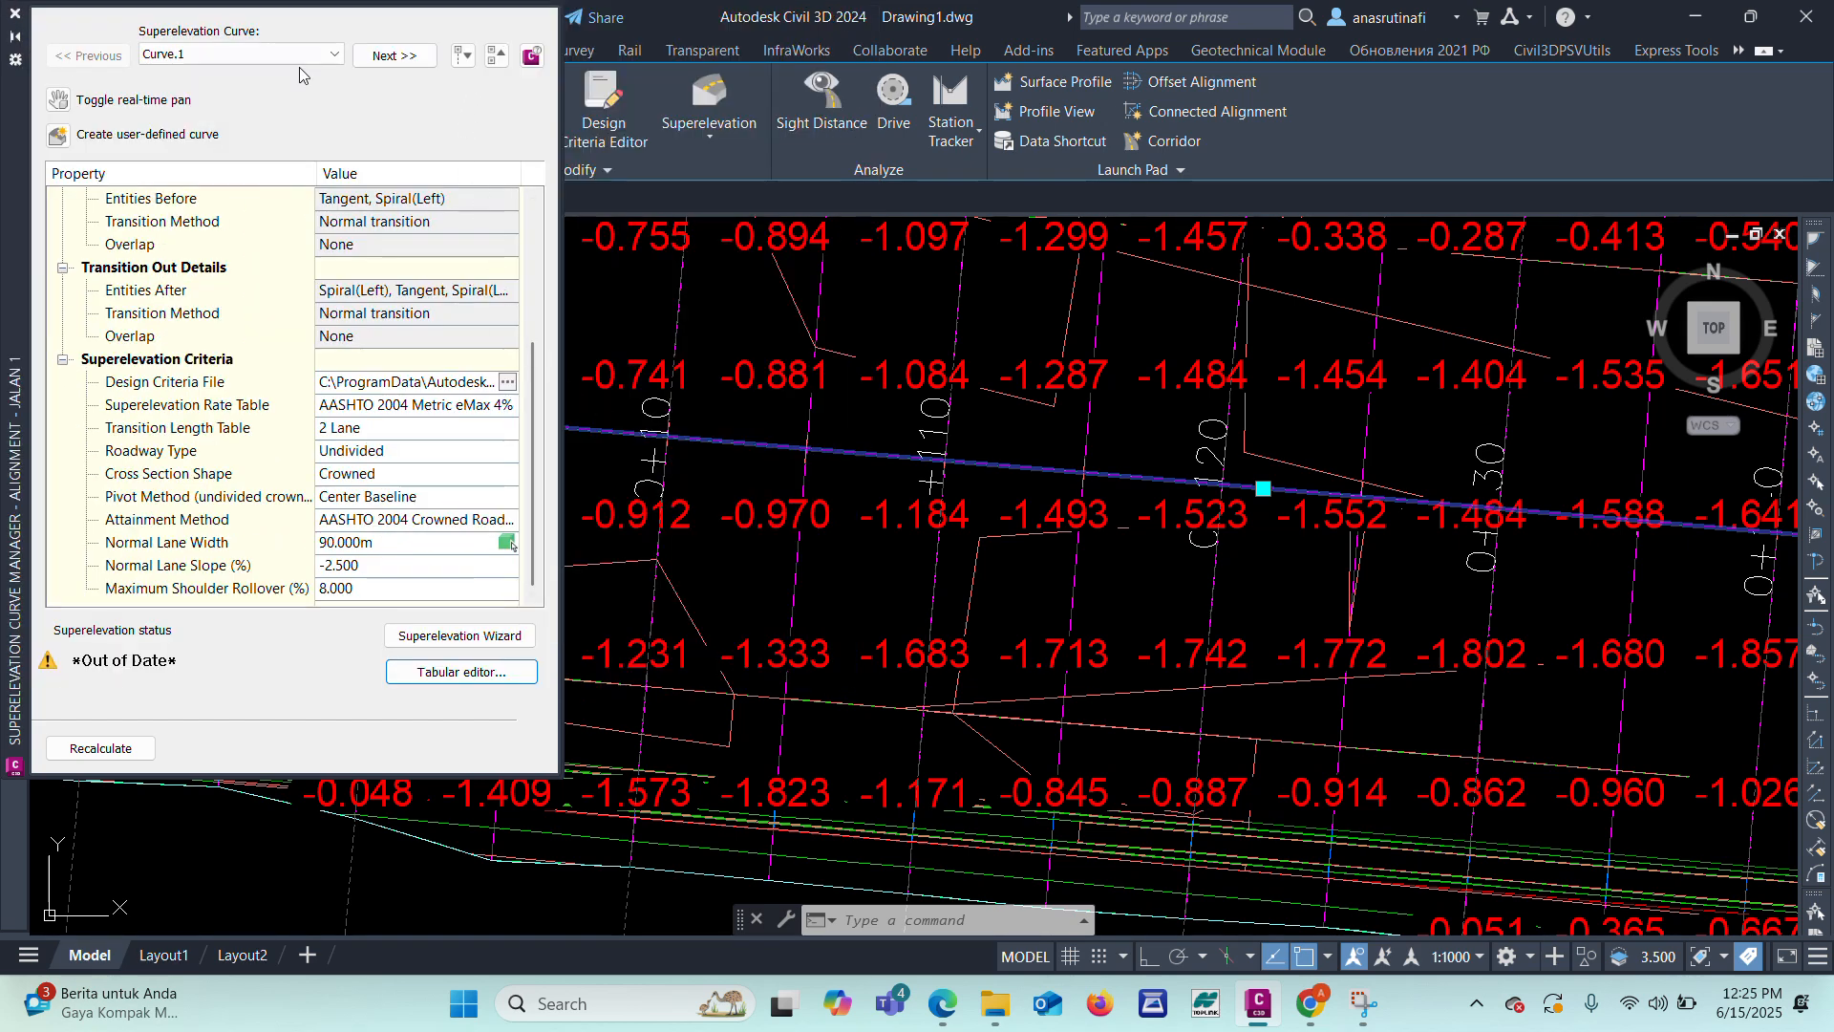
{"action": "left_click", "coordinate": [16, 13]}
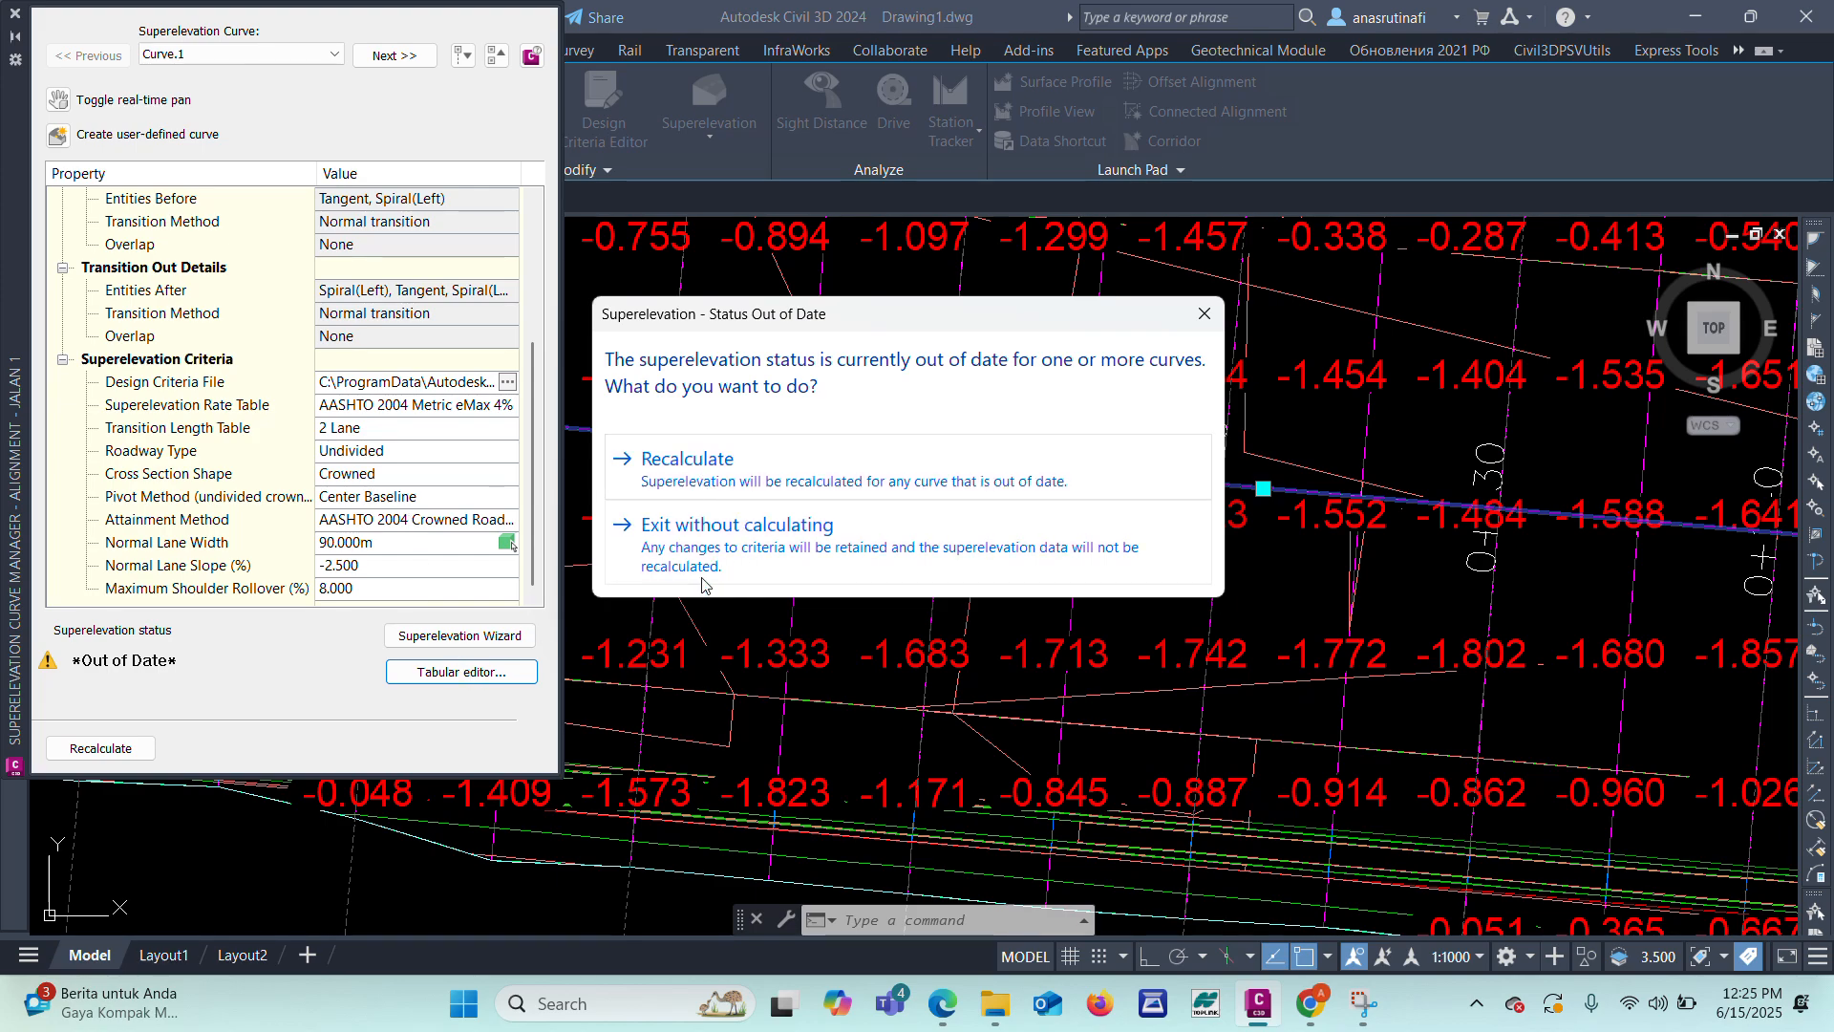
{"action": "left_click", "coordinate": [1205, 318]}
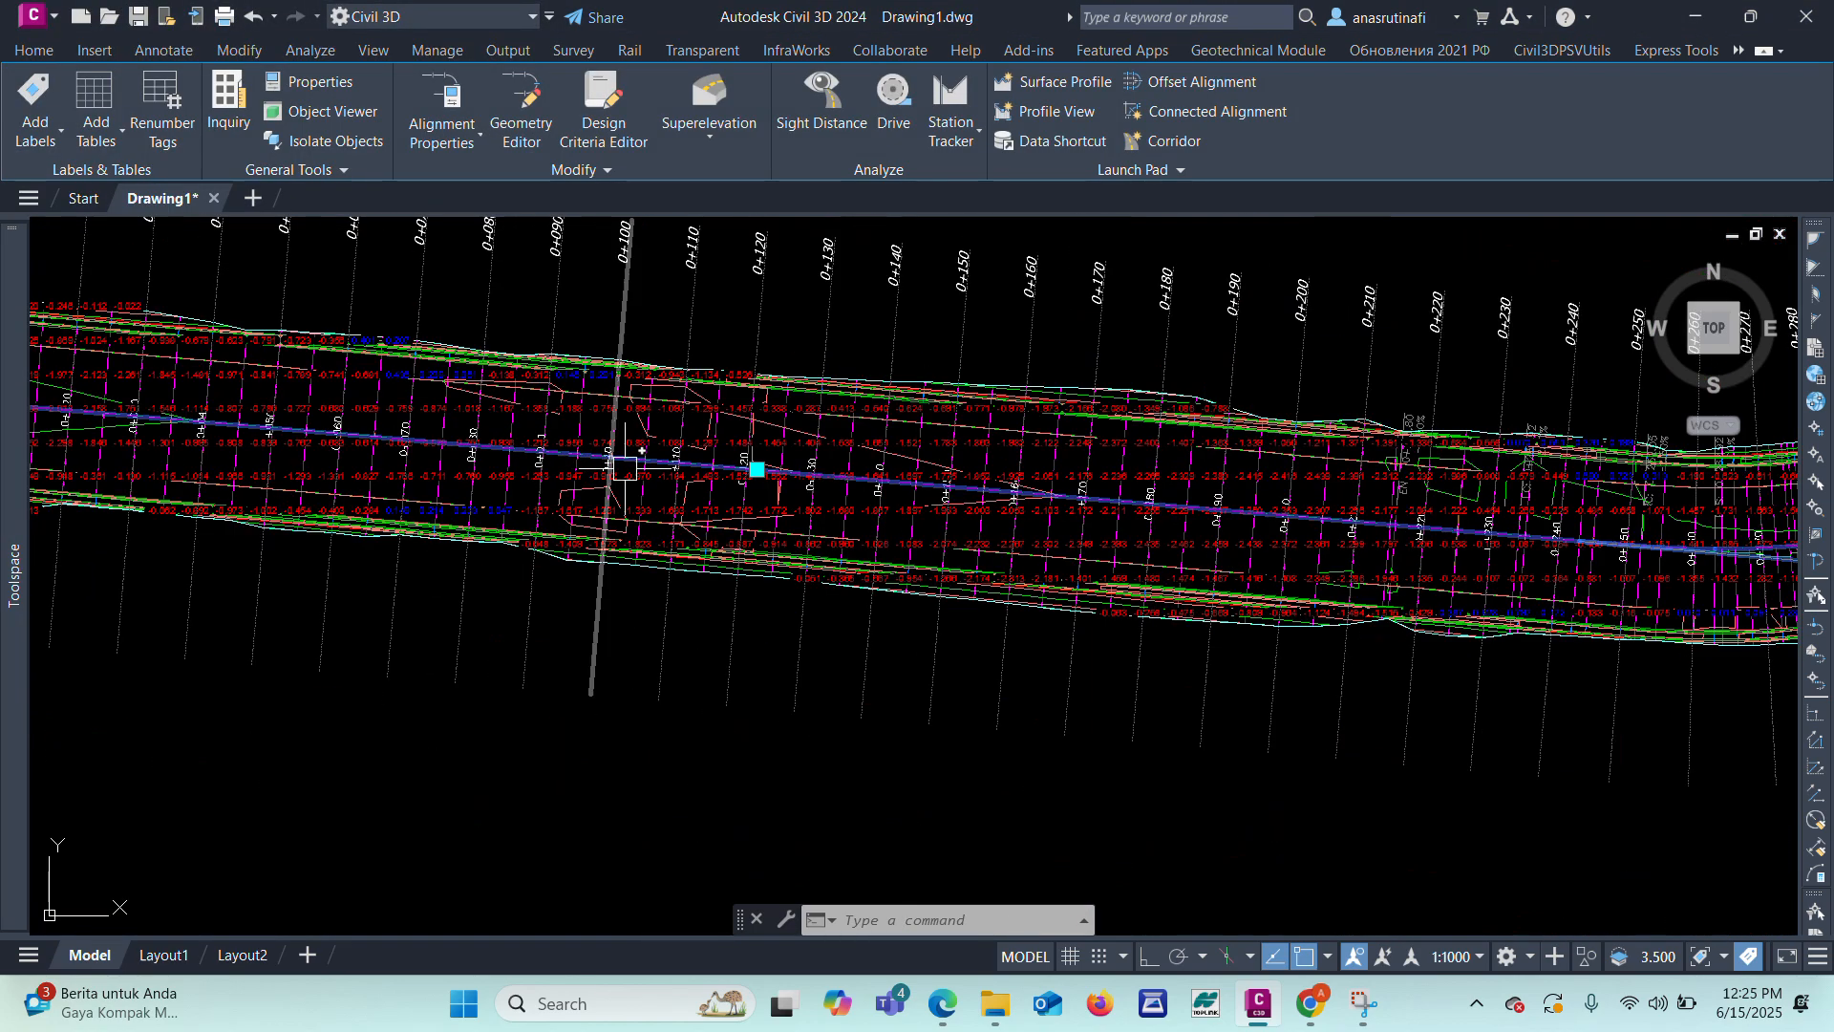
Step: Look over the alignment plan, the profile's superelevation band and the section view at station 0+910.00
{"action": "scroll", "coordinate": [841, 531], "scroll_direction": "down", "scroll_amount": 6}
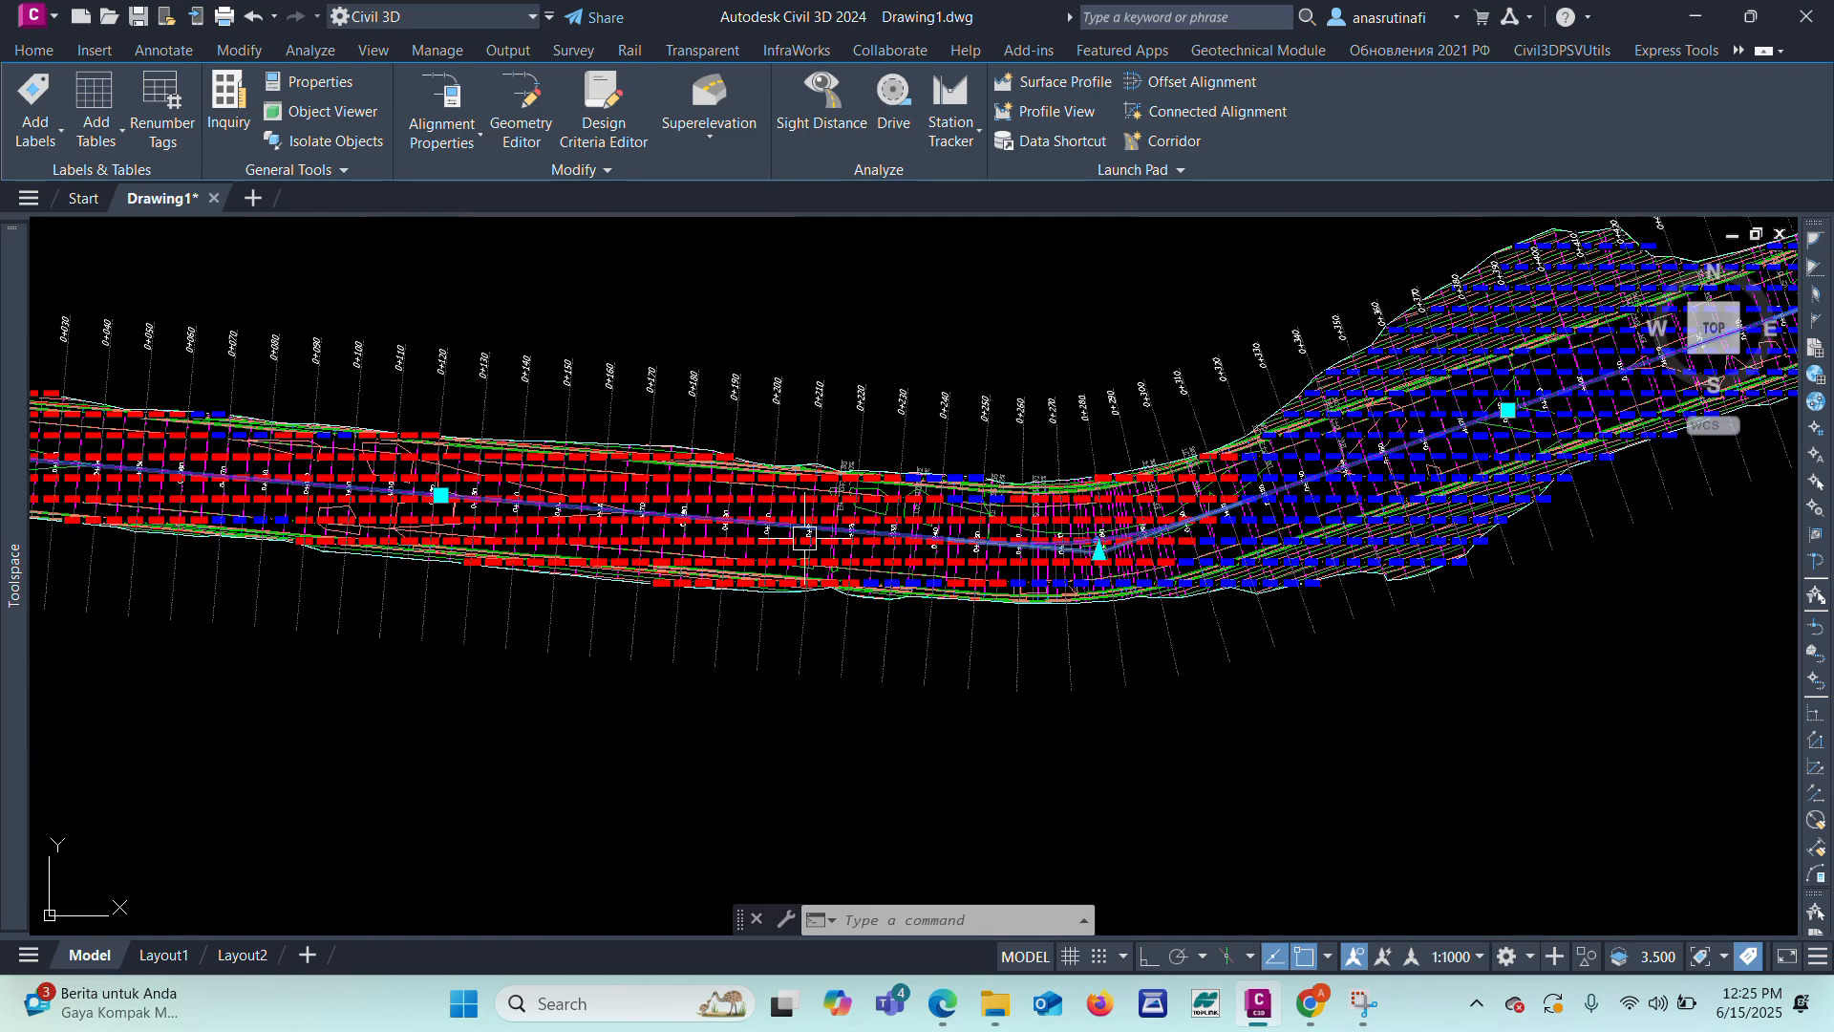
{"action": "scroll", "coordinate": [1345, 497], "scroll_direction": "up", "scroll_amount": 6}
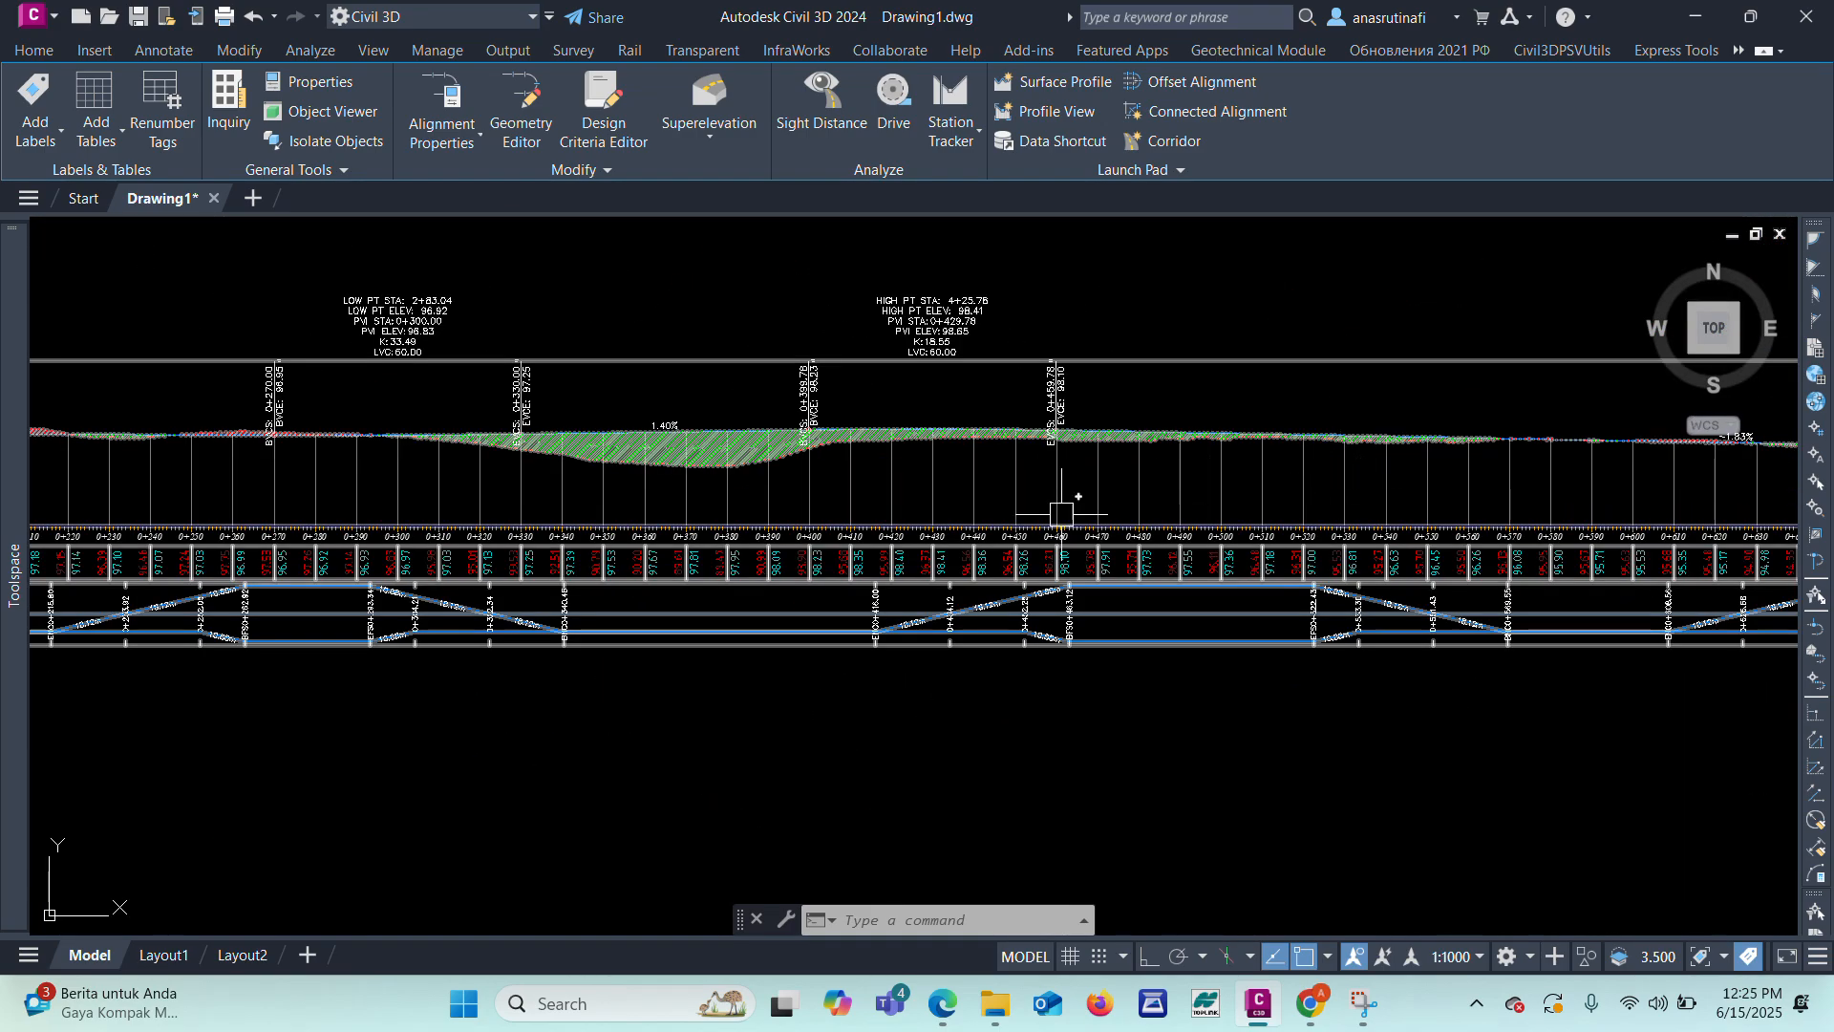
{"action": "scroll", "coordinate": [725, 421], "scroll_direction": "down", "scroll_amount": 7}
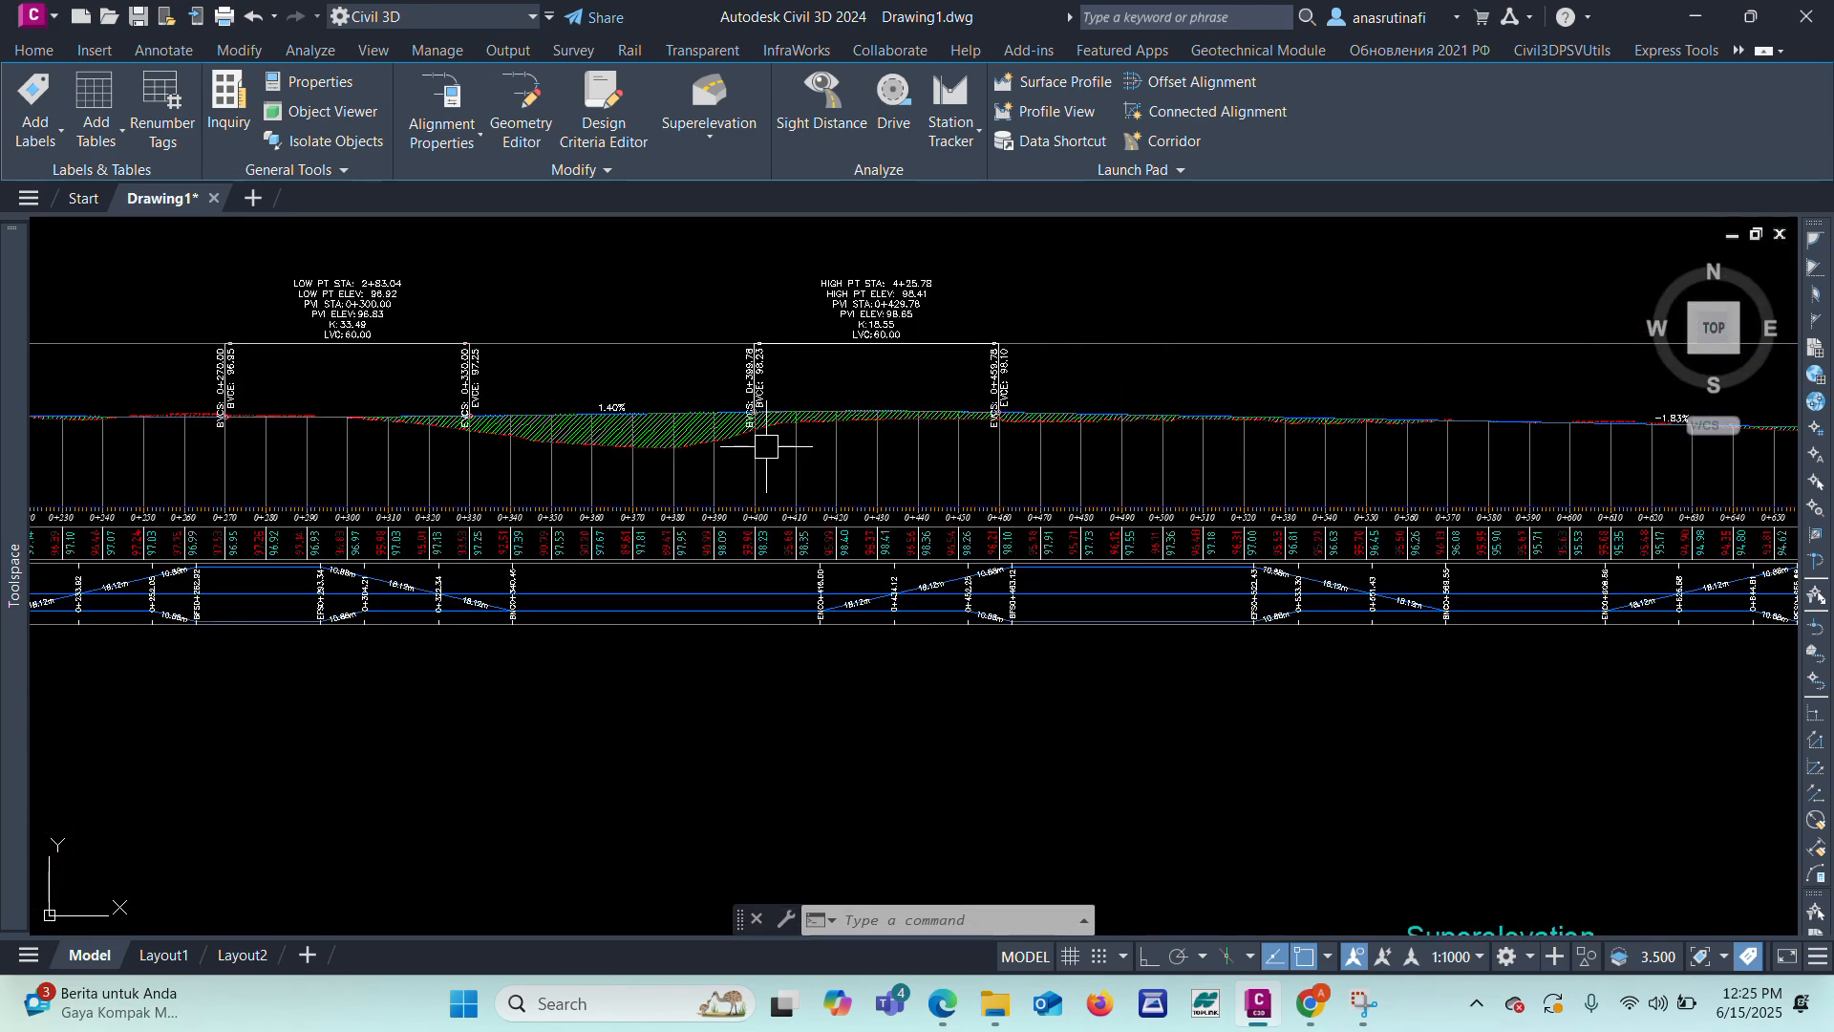
{"action": "scroll", "coordinate": [1404, 492], "scroll_direction": "up", "scroll_amount": 5}
{"action": "scroll", "coordinate": [1404, 492], "scroll_direction": "up", "scroll_amount": 12}
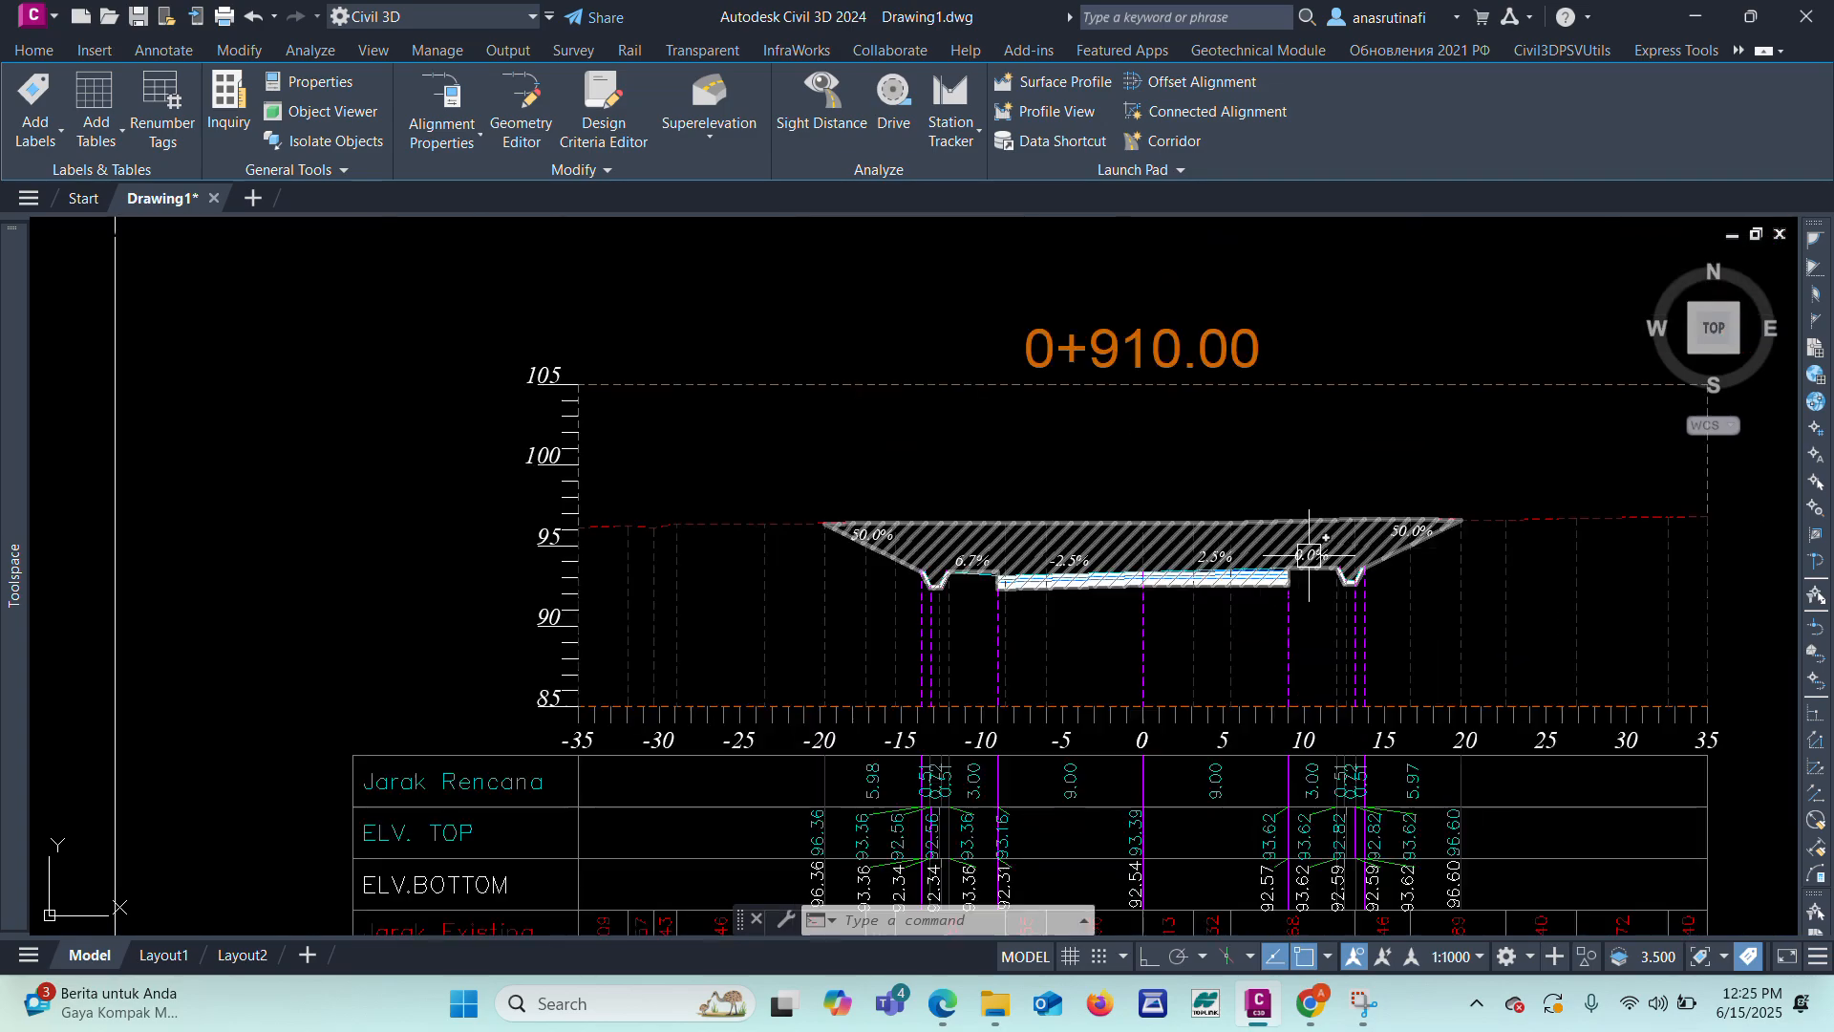
Step: Look over the cross-section views around stations 1+090.00 and 0+020.00 and the overall sheet layout, and clear the alignment selection
{"action": "scroll", "coordinate": [1318, 540], "scroll_direction": "down", "scroll_amount": 8}
{"action": "scroll", "coordinate": [1003, 606], "scroll_direction": "up", "scroll_amount": 9}
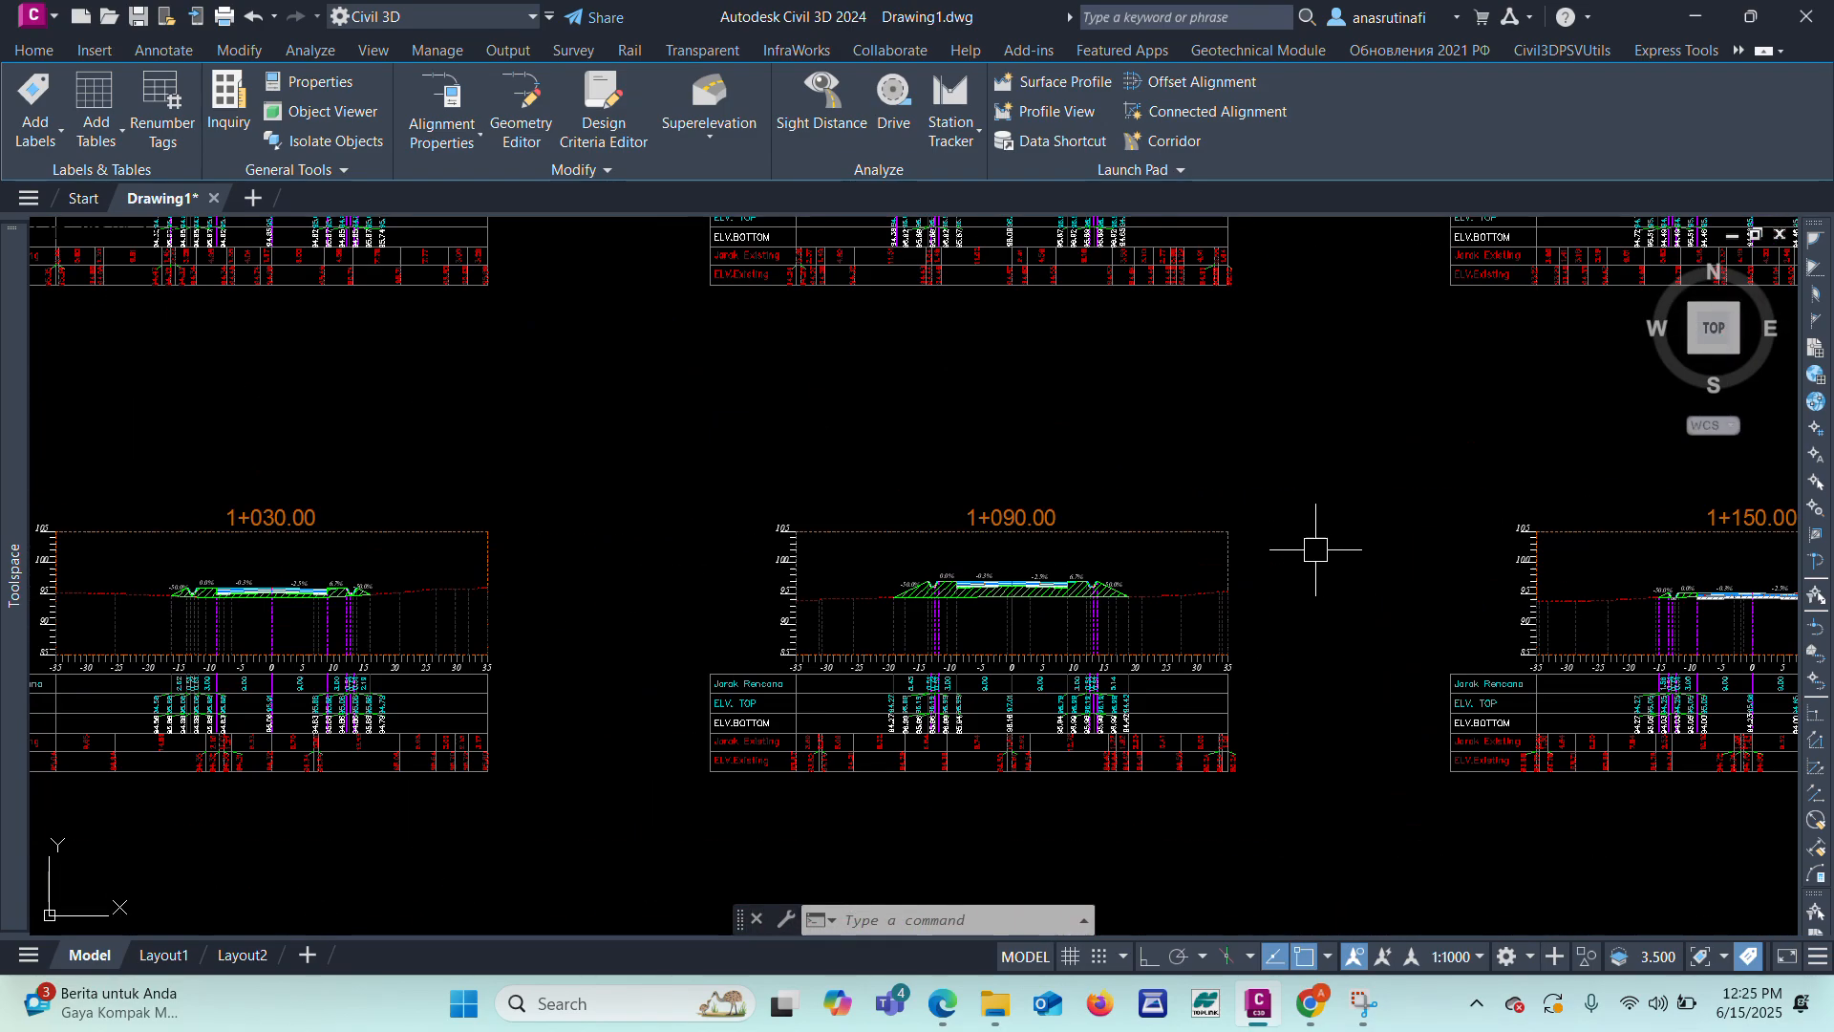
{"action": "scroll", "coordinate": [1003, 606], "scroll_direction": "down", "scroll_amount": 10}
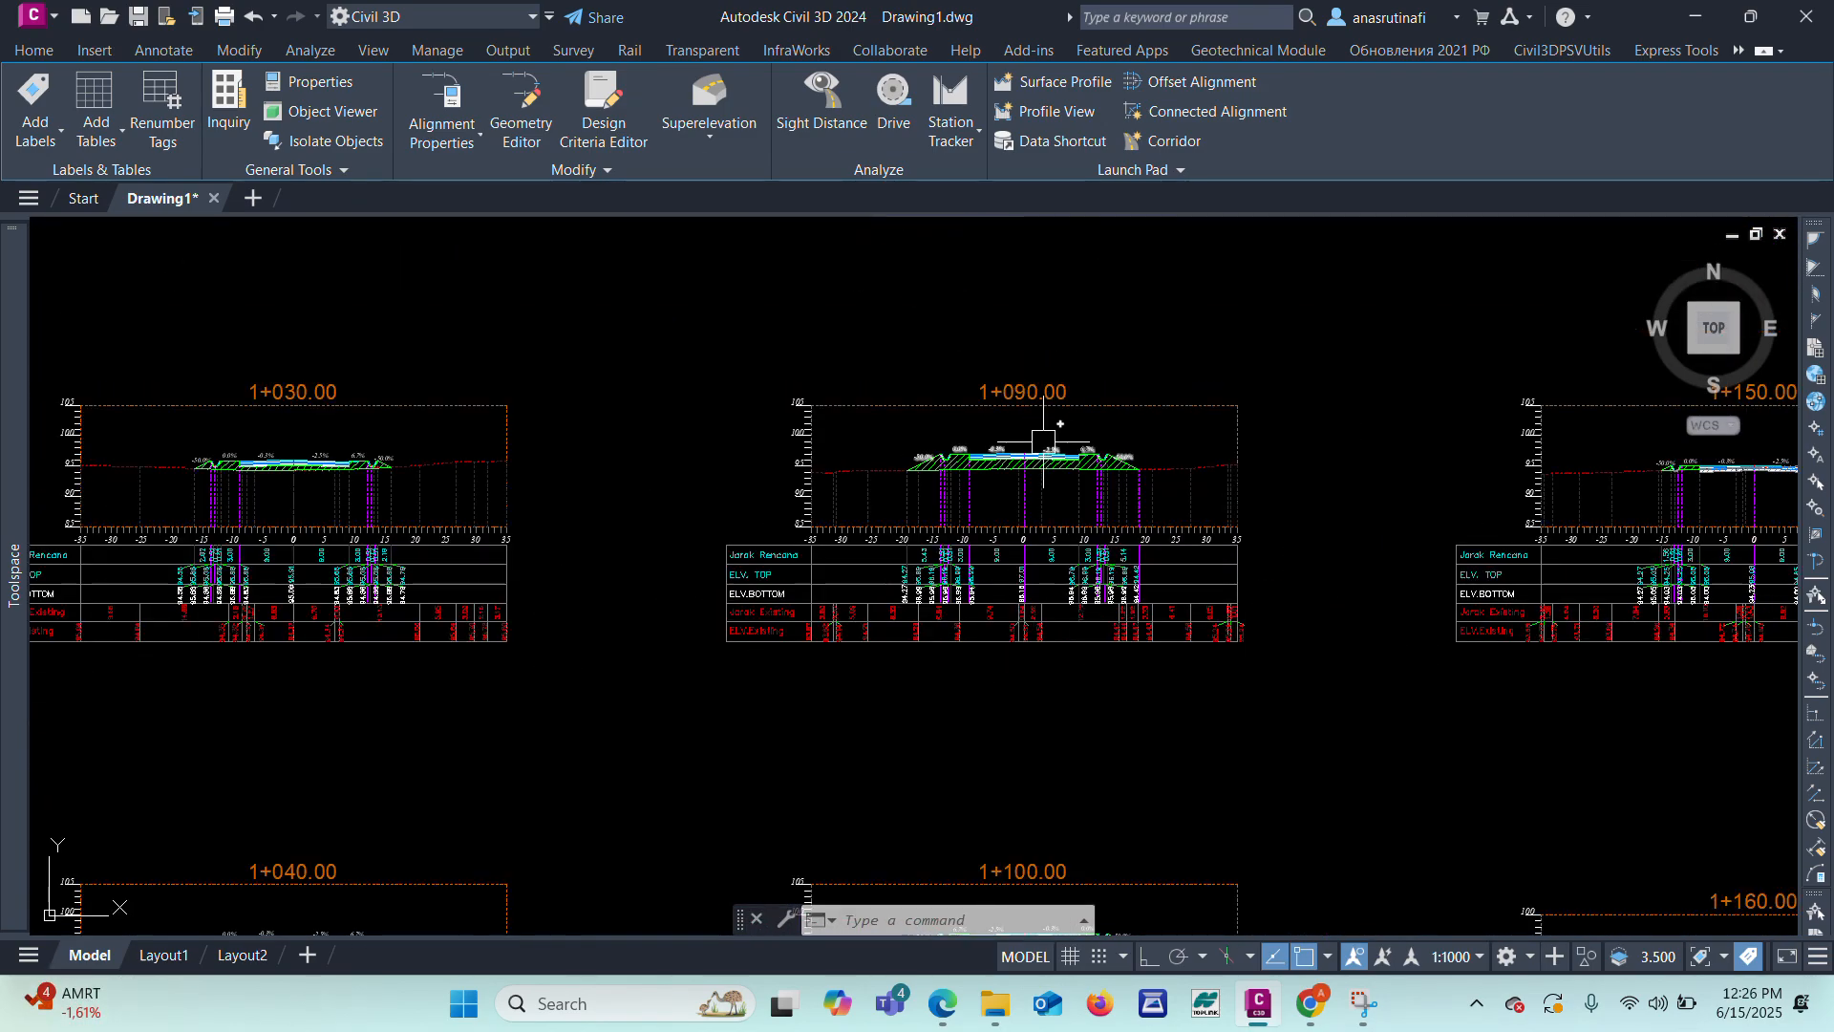
{"action": "scroll", "coordinate": [532, 519], "scroll_direction": "down", "scroll_amount": 2}
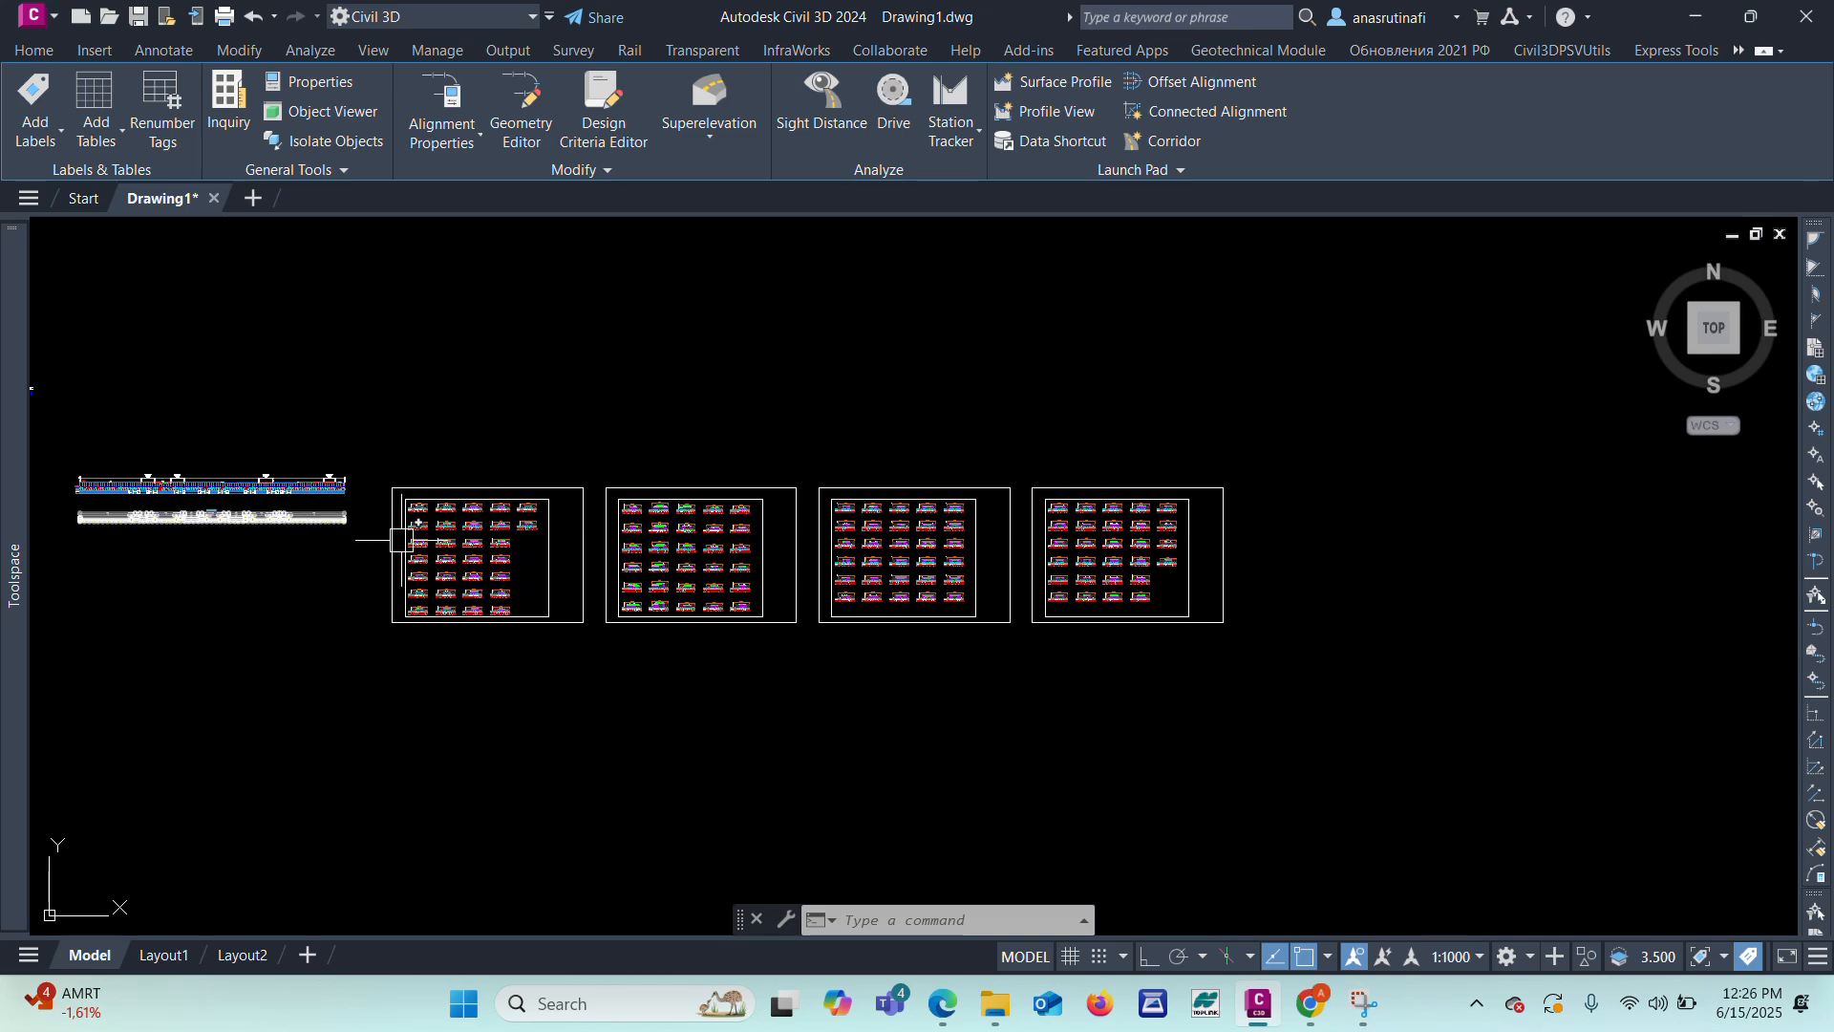
{"action": "scroll", "coordinate": [429, 569], "scroll_direction": "up", "scroll_amount": 10}
{"action": "scroll", "coordinate": [497, 554], "scroll_direction": "up", "scroll_amount": 5}
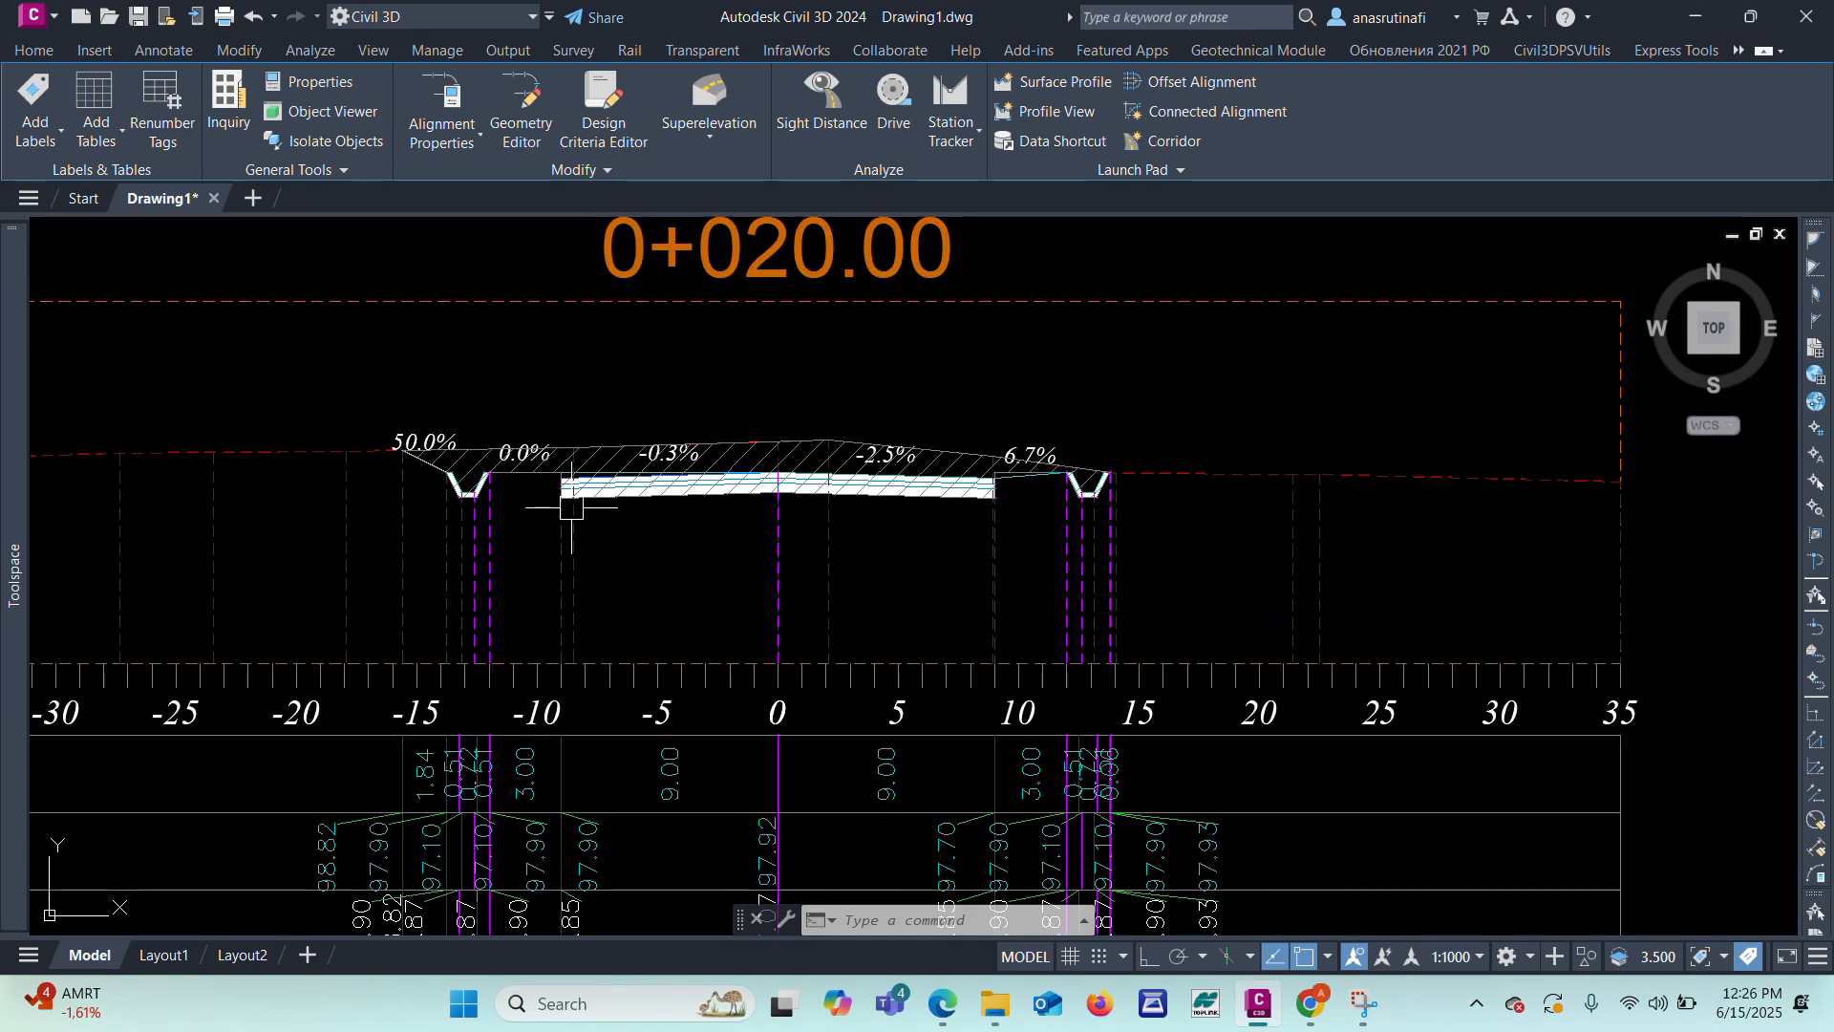
{"action": "scroll", "coordinate": [571, 507], "scroll_direction": "down", "scroll_amount": 12}
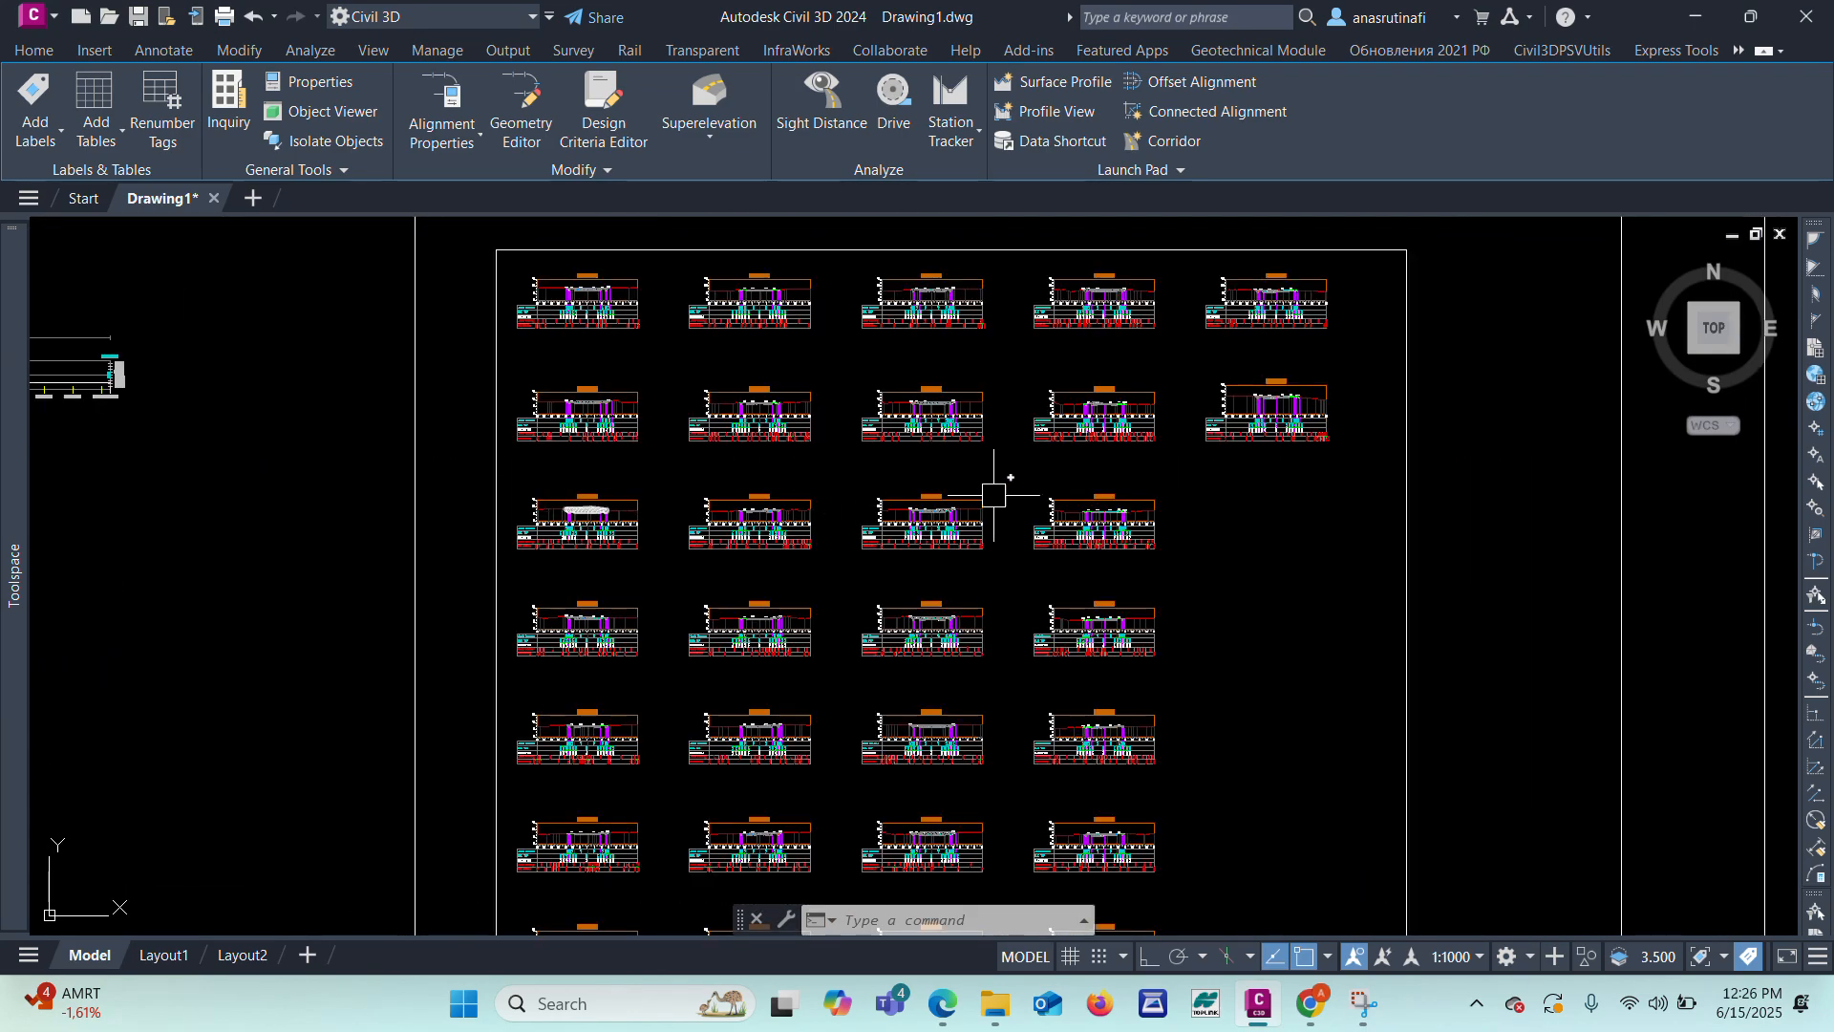
{"action": "scroll", "coordinate": [667, 381], "scroll_direction": "down", "scroll_amount": 6}
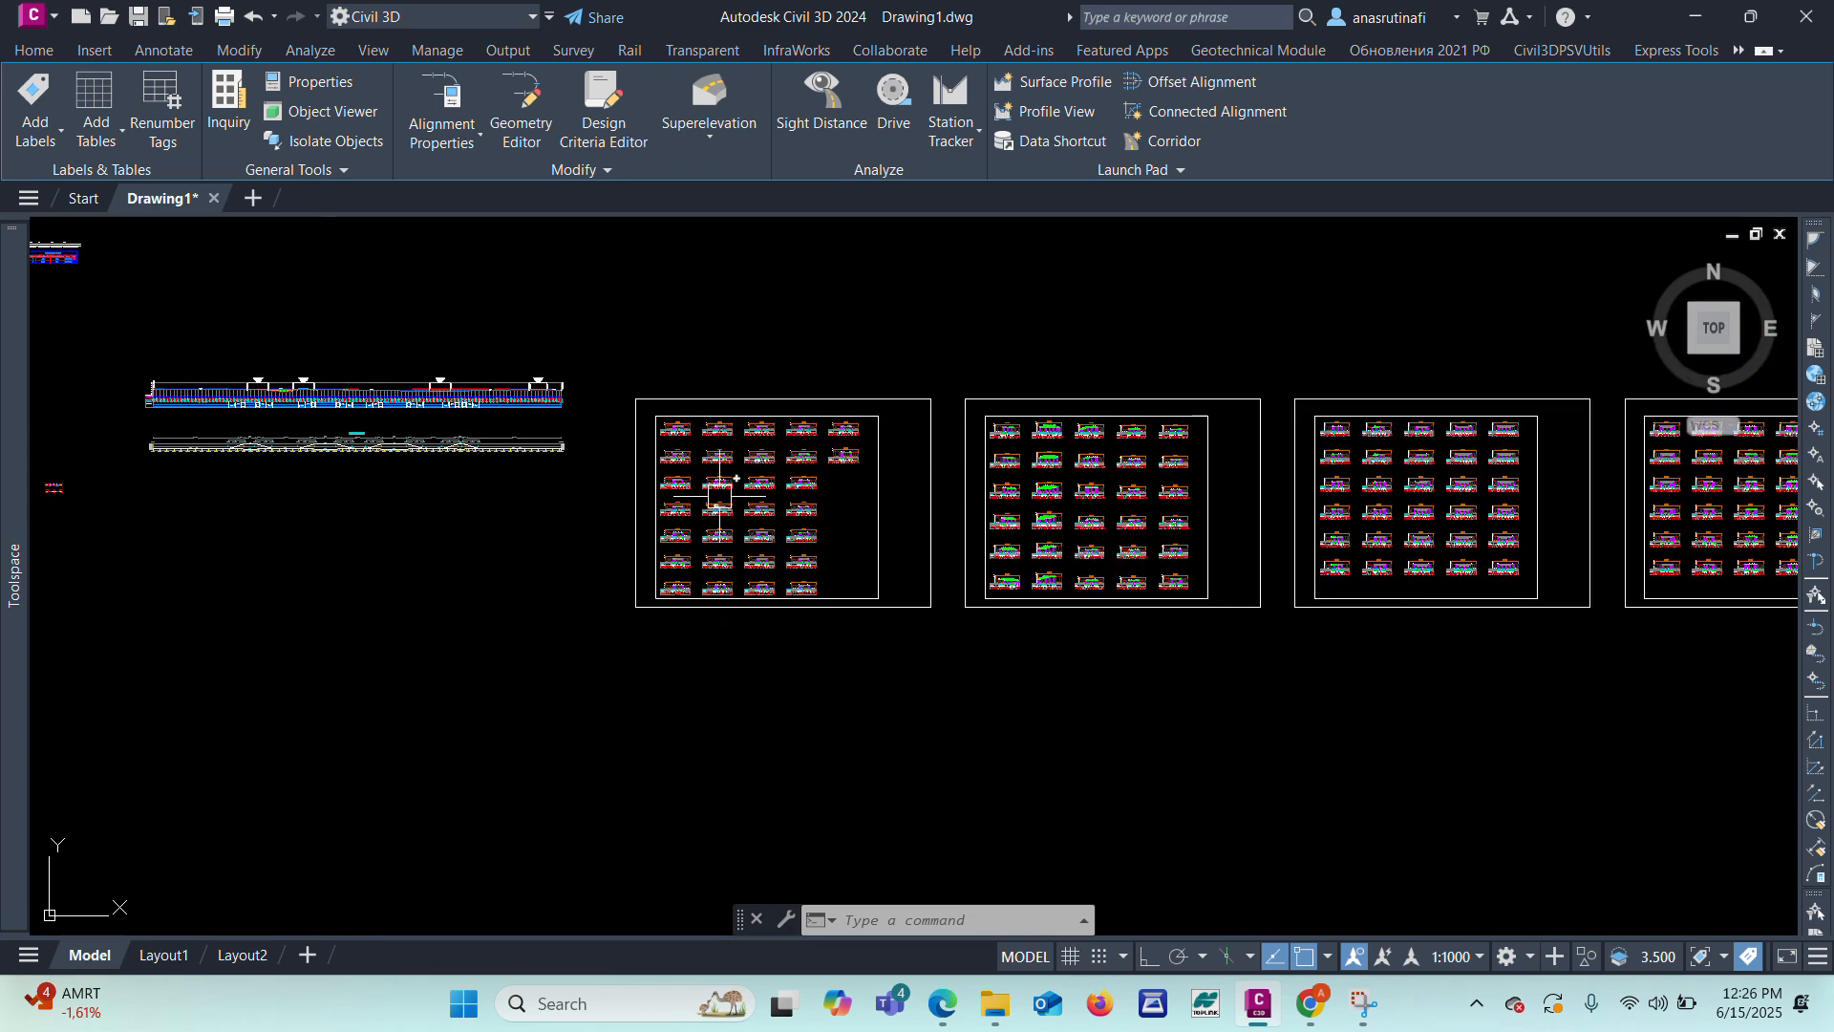
{"action": "scroll", "coordinate": [741, 534], "scroll_direction": "down", "scroll_amount": 2}
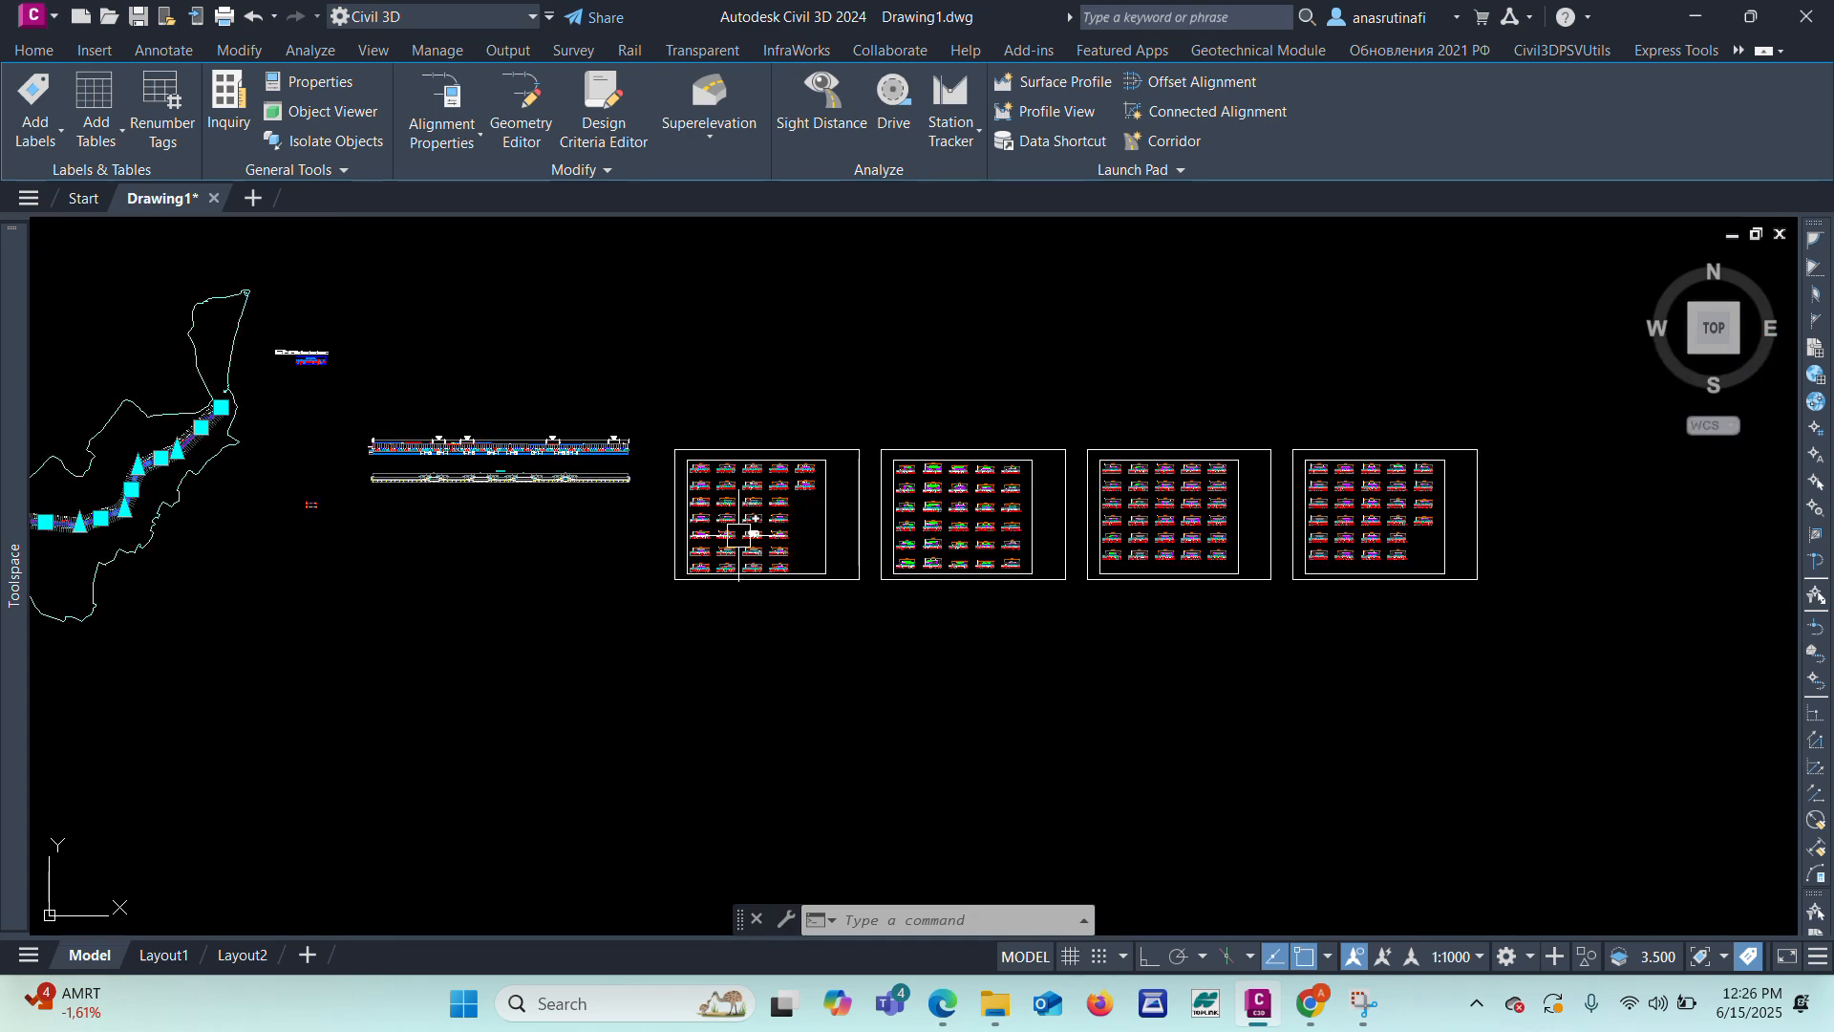
{"action": "scroll", "coordinate": [278, 457], "scroll_direction": "up", "scroll_amount": 2}
{"action": "key", "text": "Escape"}
{"action": "key", "text": "Escape"}
{"action": "key", "text": "Escape"}
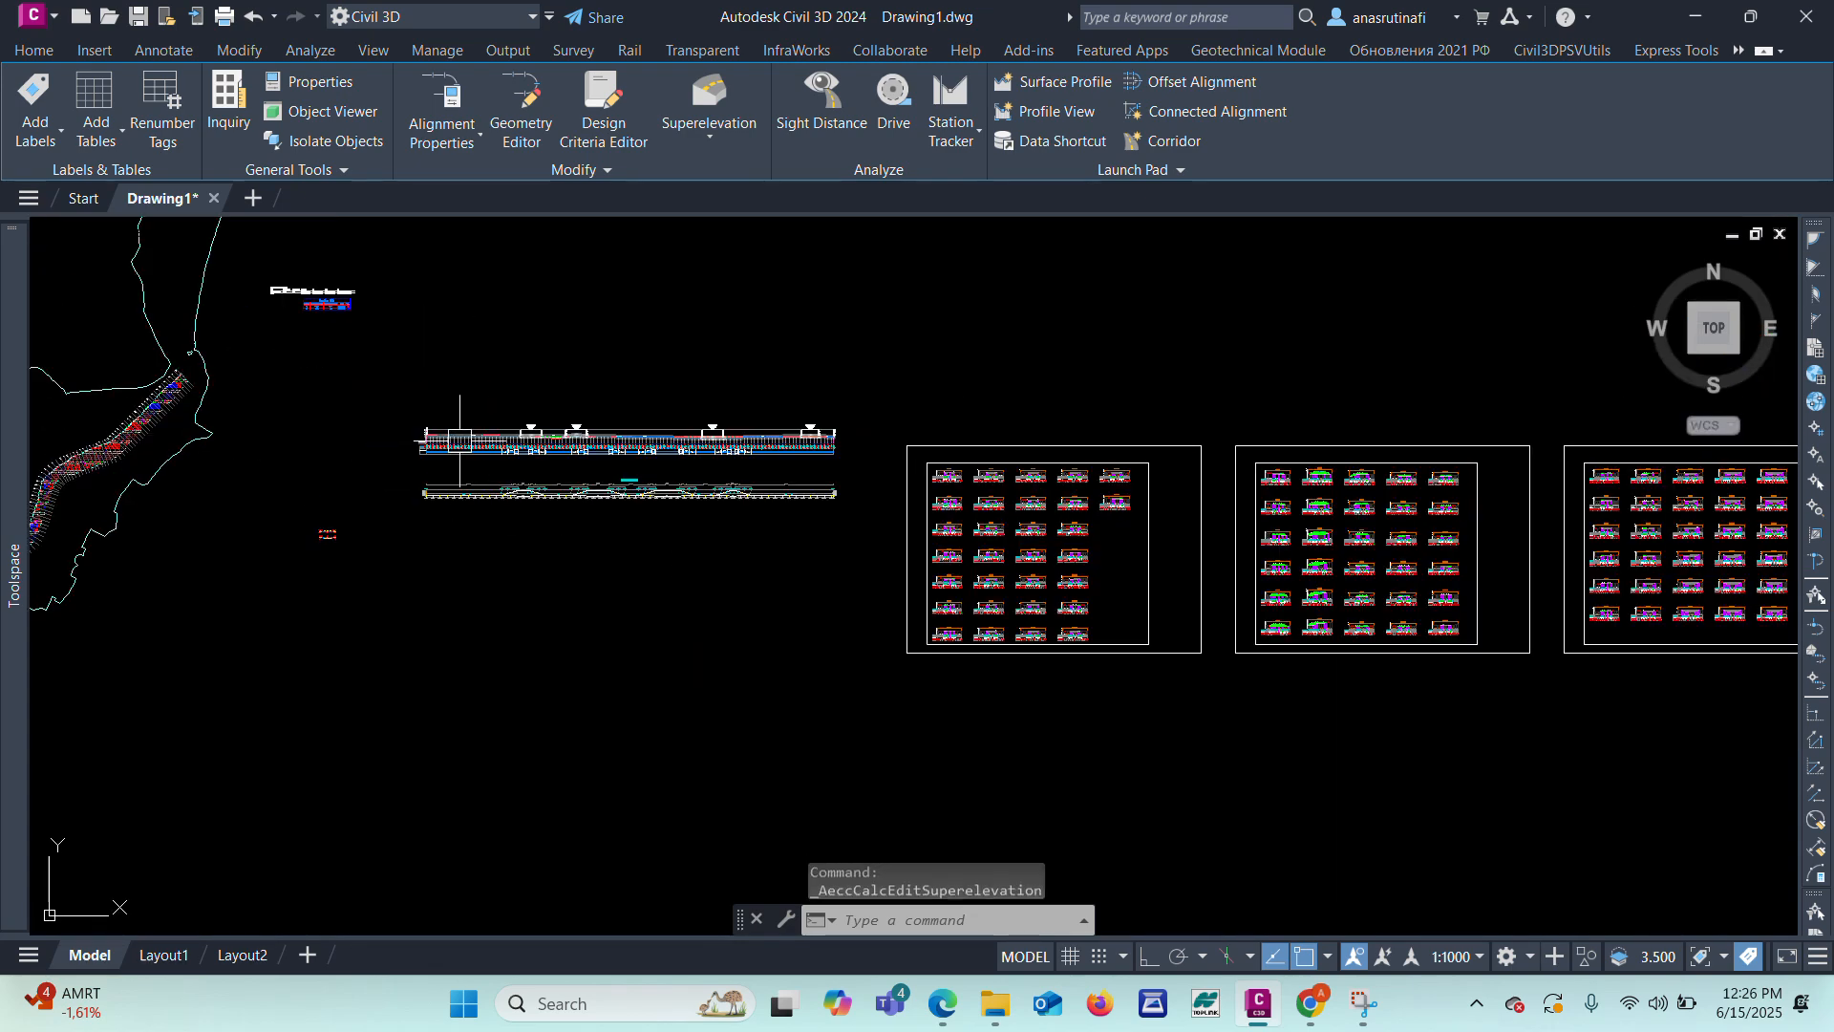
{"action": "scroll", "coordinate": [893, 471], "scroll_direction": "down", "scroll_amount": 4}
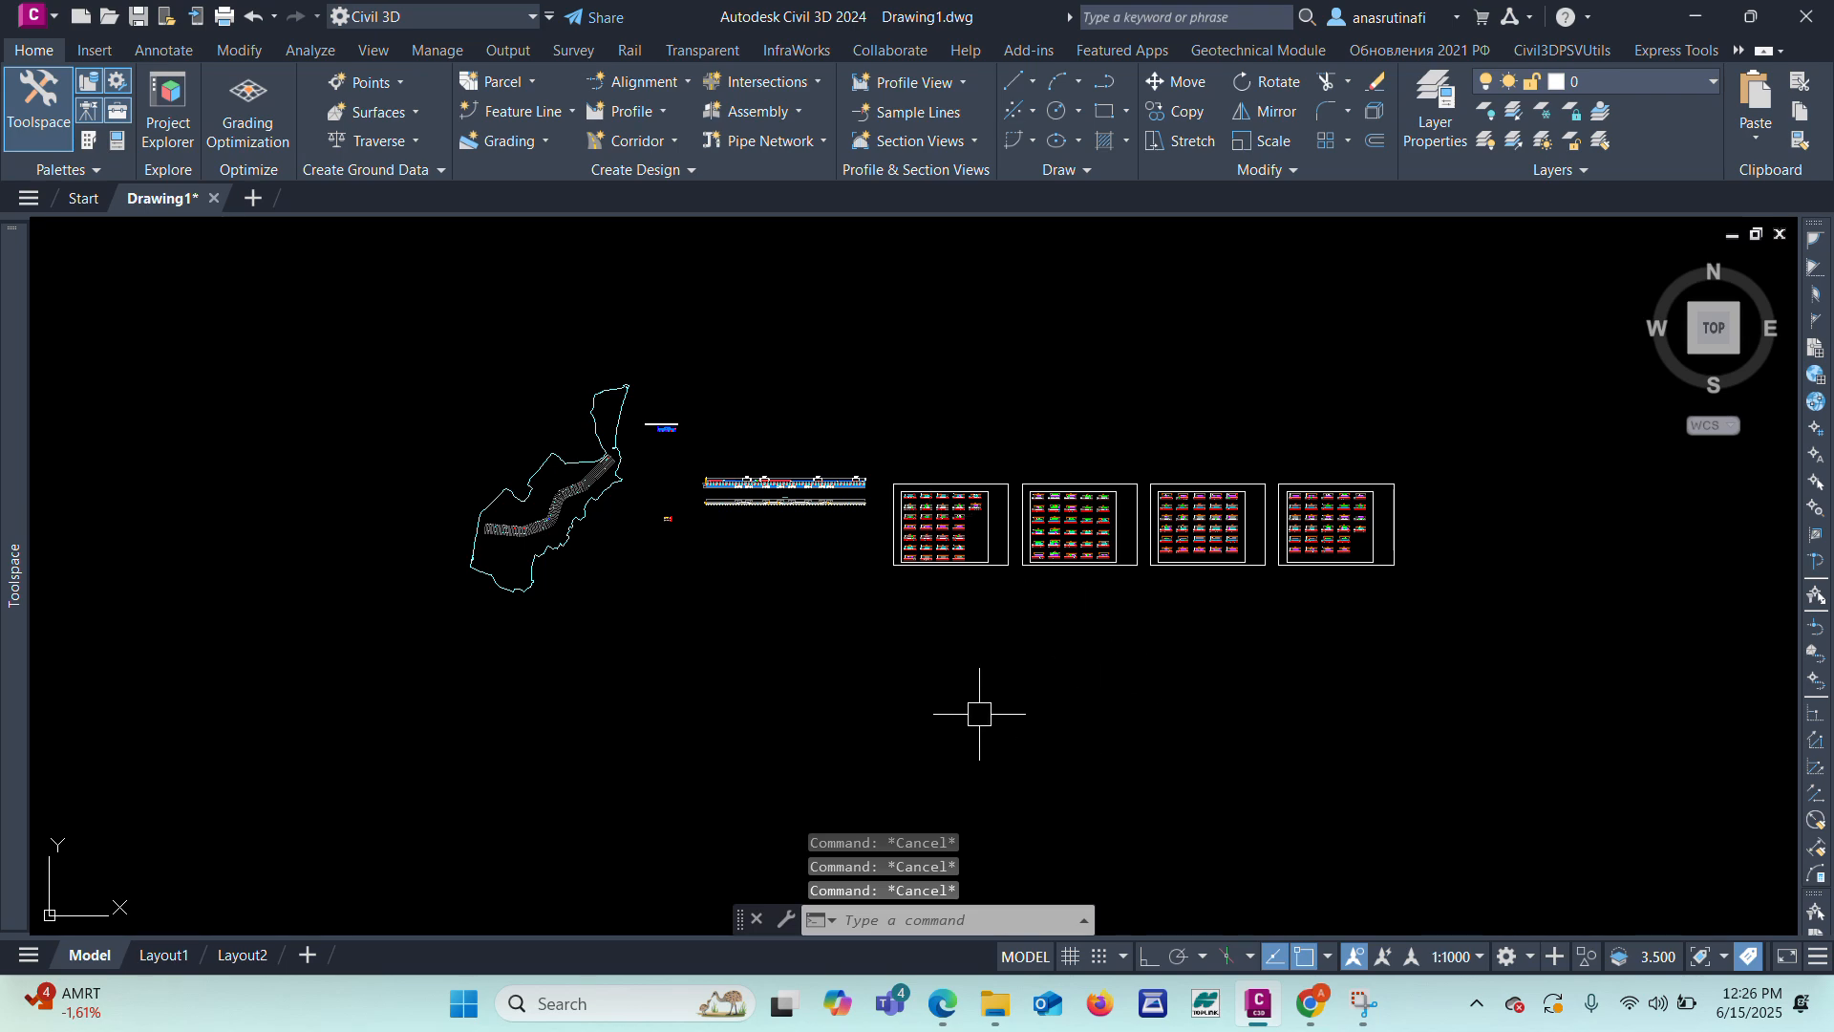
Step: Open the material list of SL Collection - JALAN 1 from the 0+000.00 section view and expand the Ground Removed and Ground Fill criteria
{"action": "scroll", "coordinate": [913, 493], "scroll_direction": "up", "scroll_amount": 2}
{"action": "scroll", "coordinate": [956, 497], "scroll_direction": "up", "scroll_amount": 6}
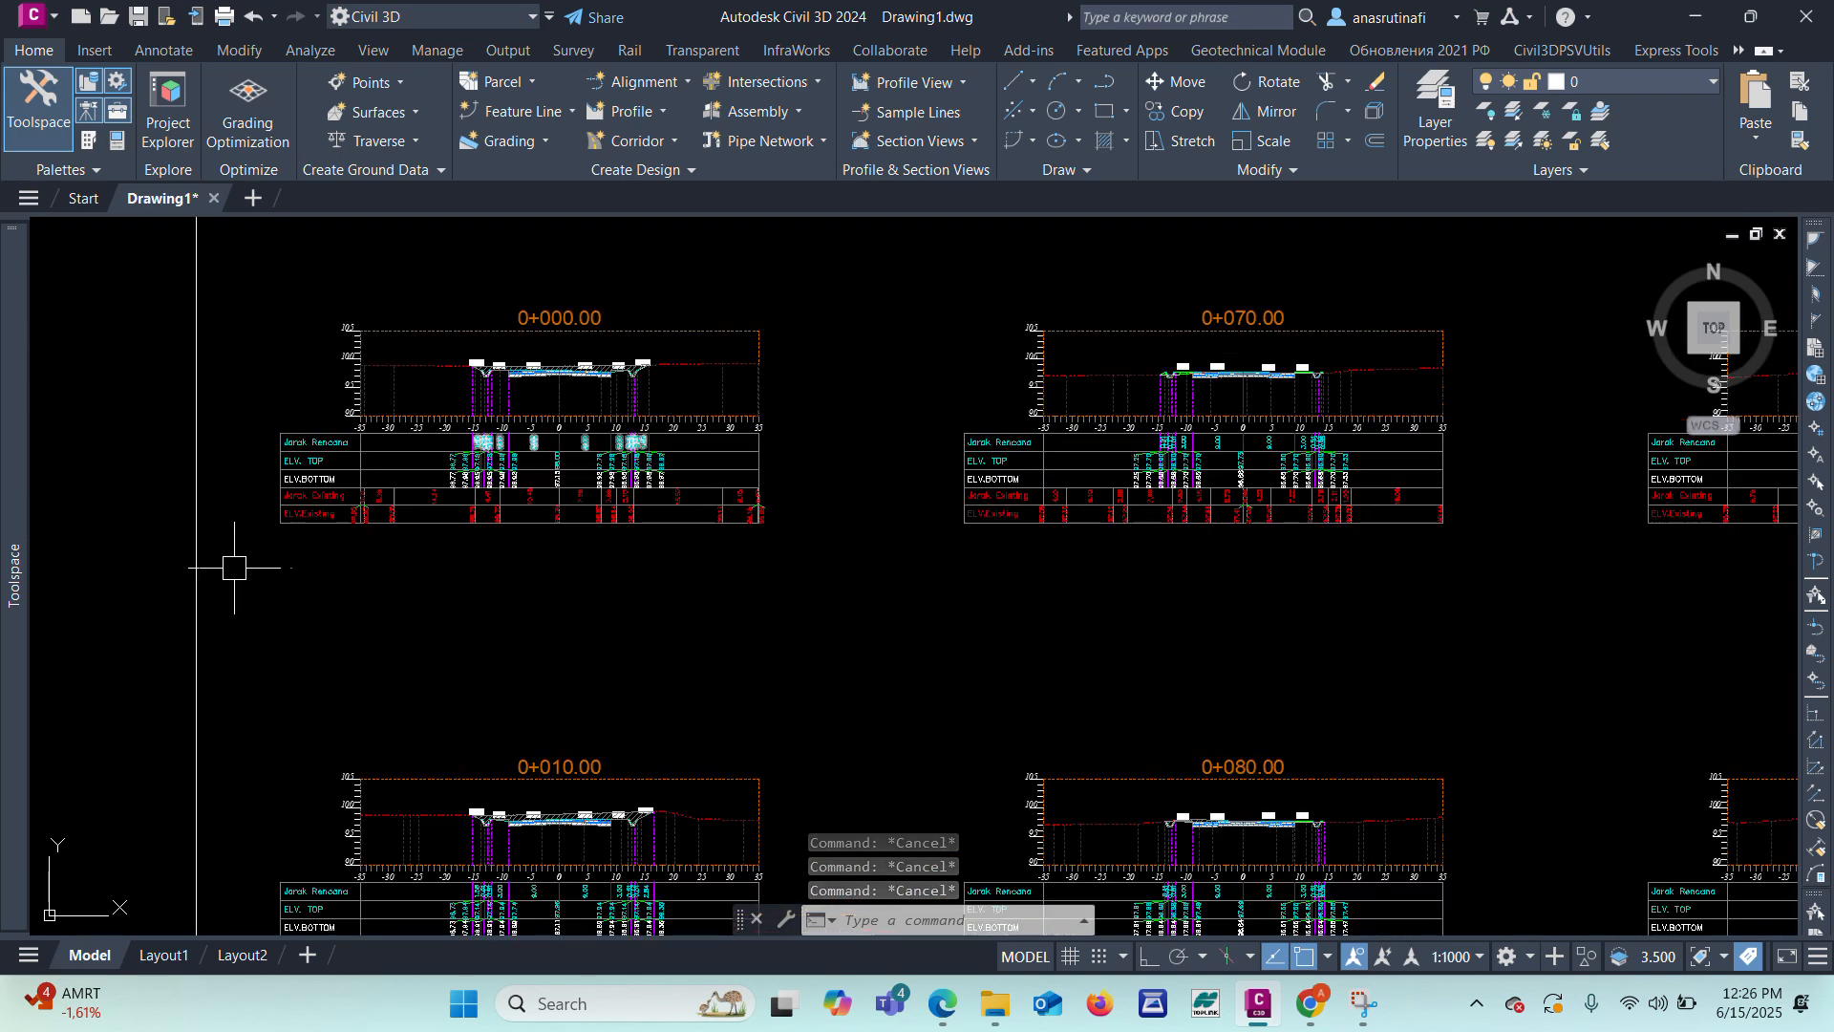
{"action": "left_click", "coordinate": [334, 473]}
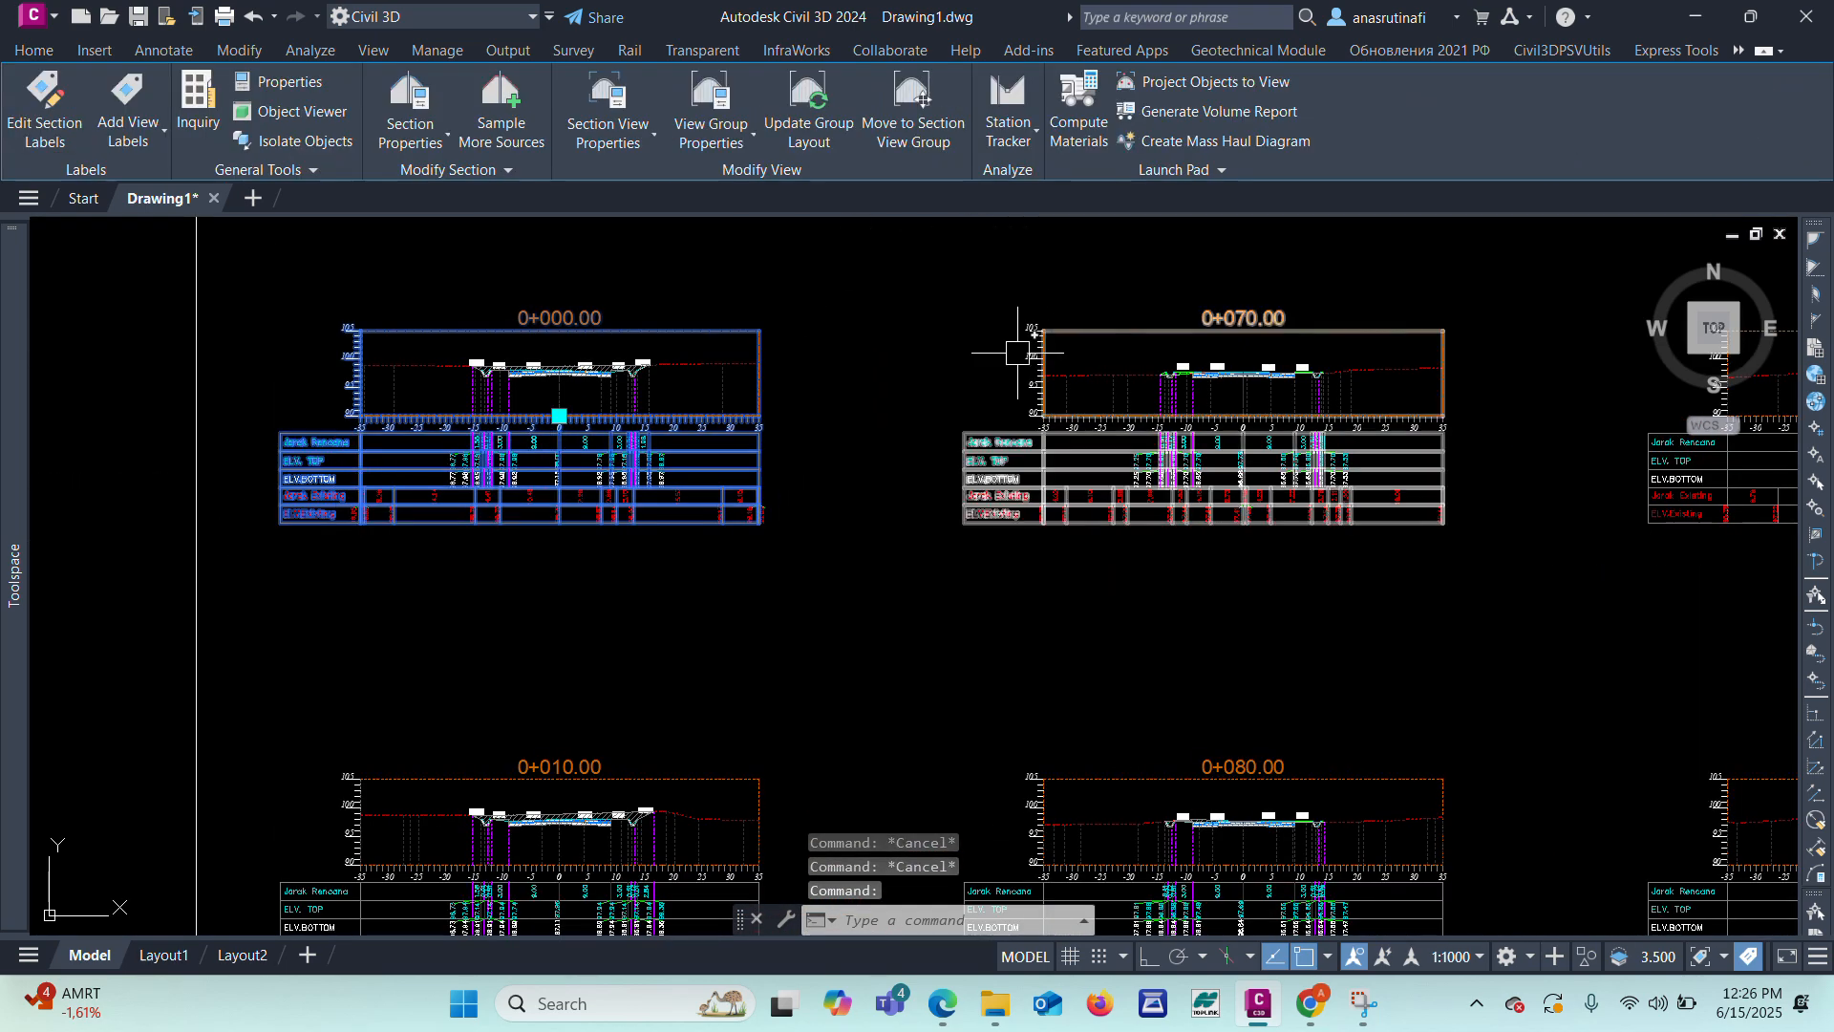
{"action": "left_click", "coordinate": [1092, 136]}
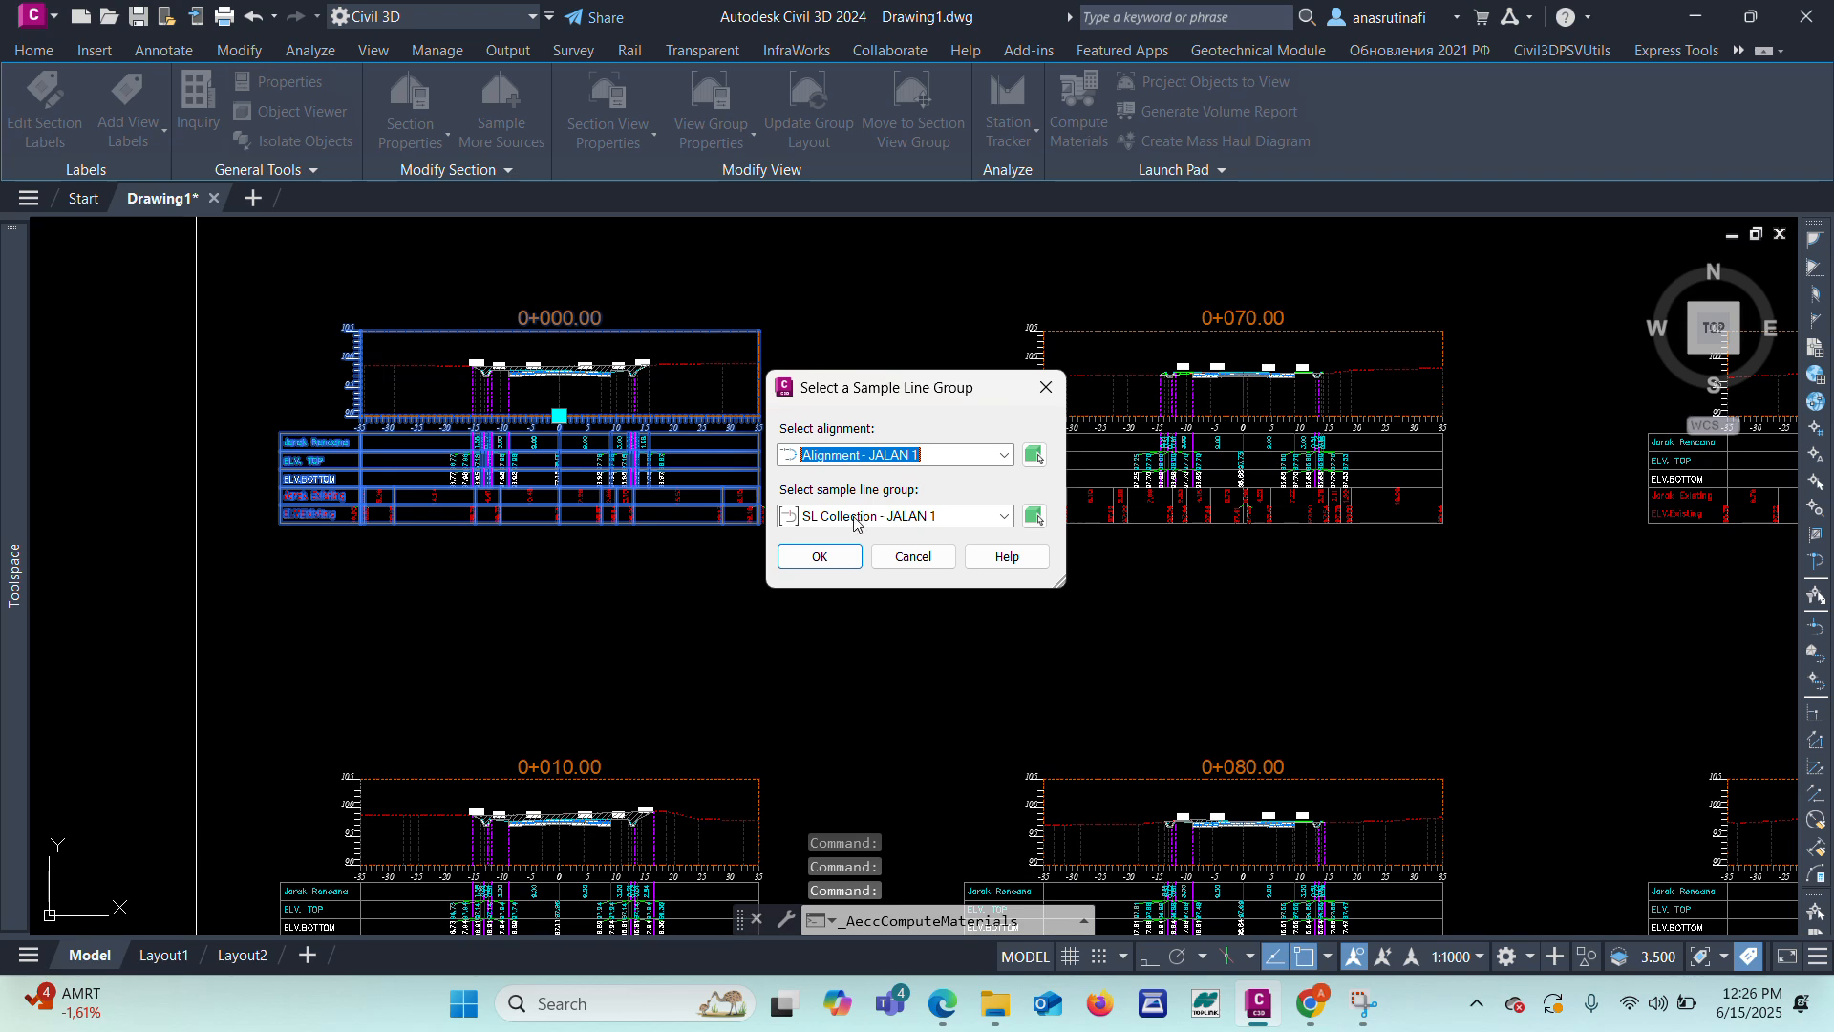
{"action": "left_click", "coordinate": [820, 557]}
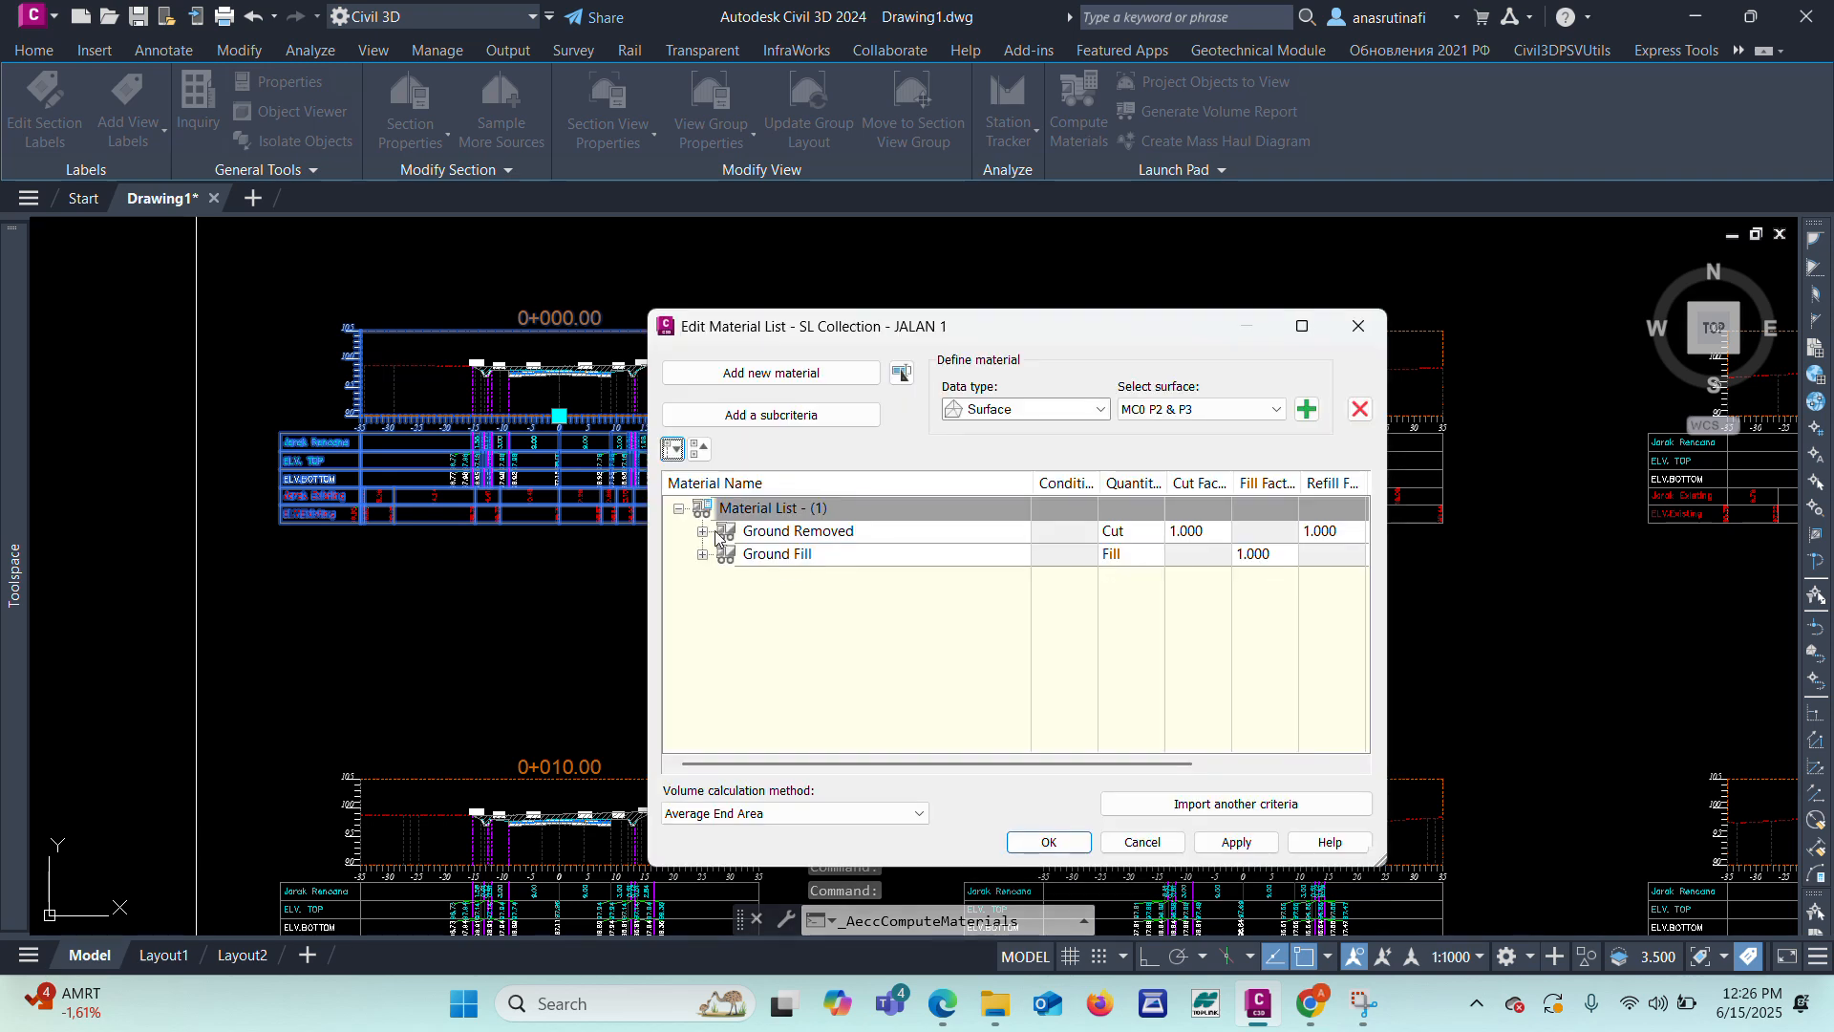
{"action": "left_click", "coordinate": [703, 532]}
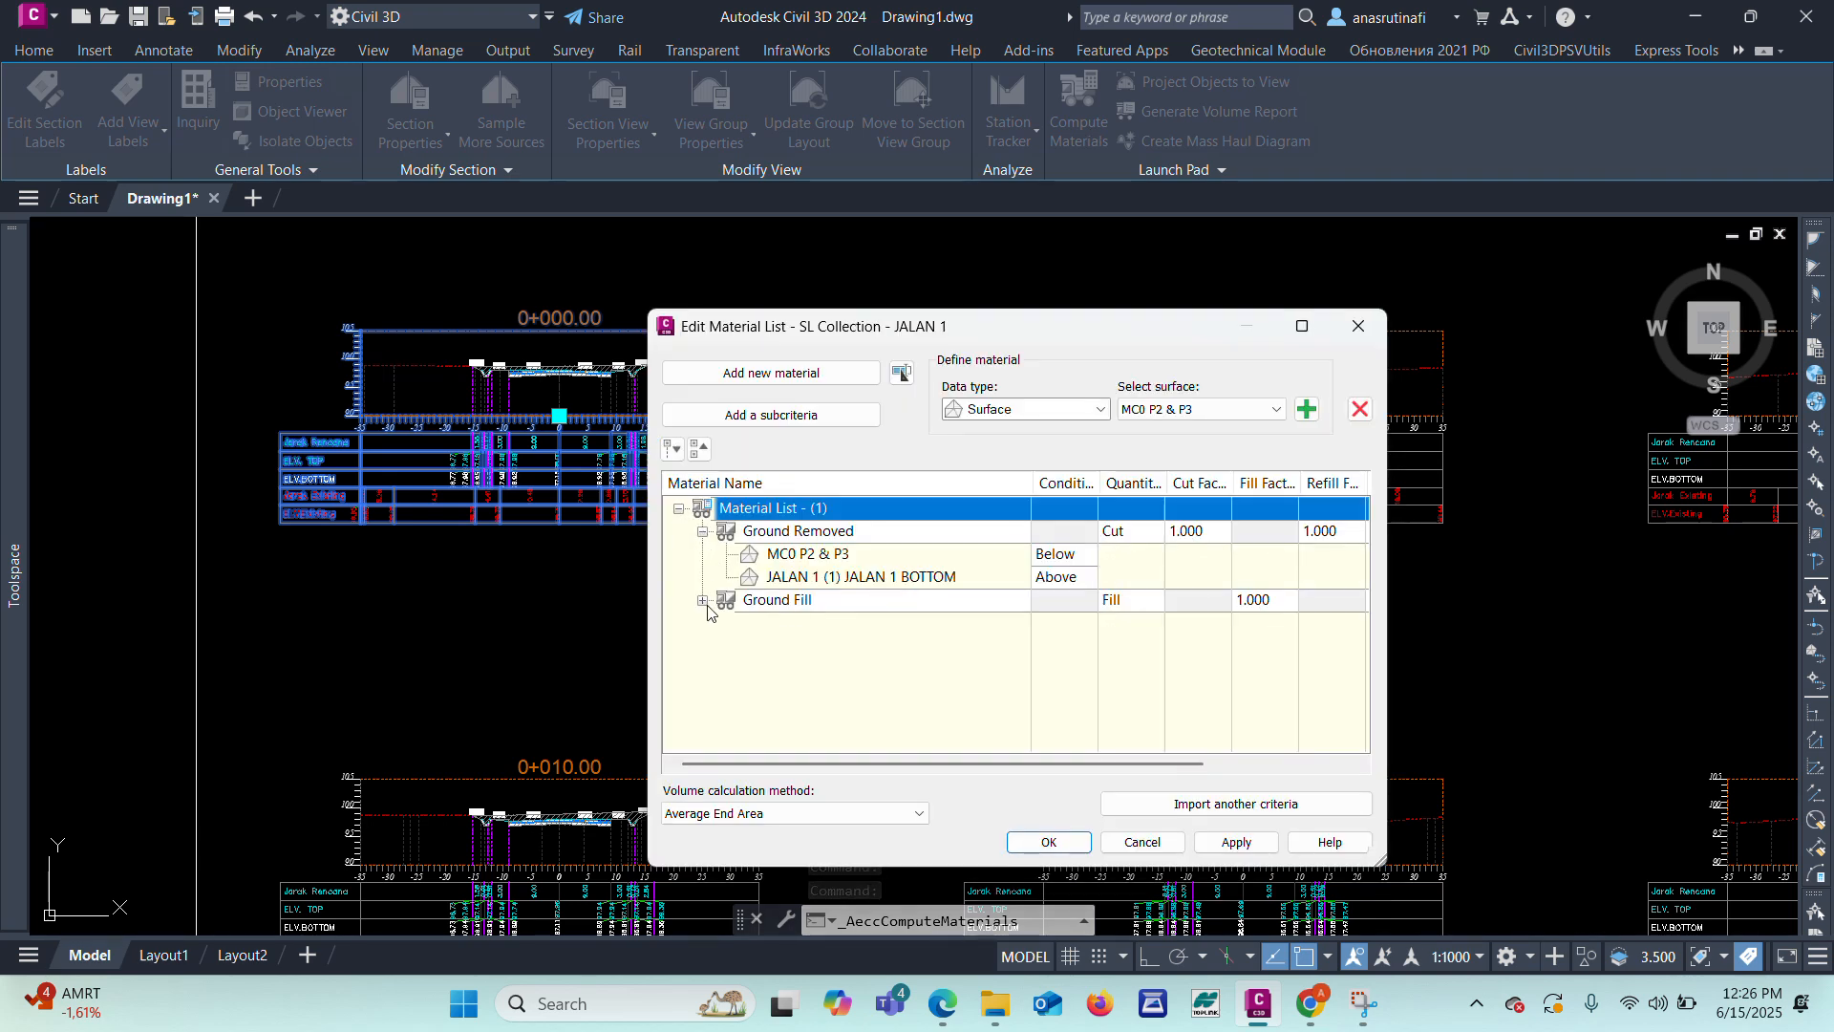
{"action": "left_click", "coordinate": [703, 601]}
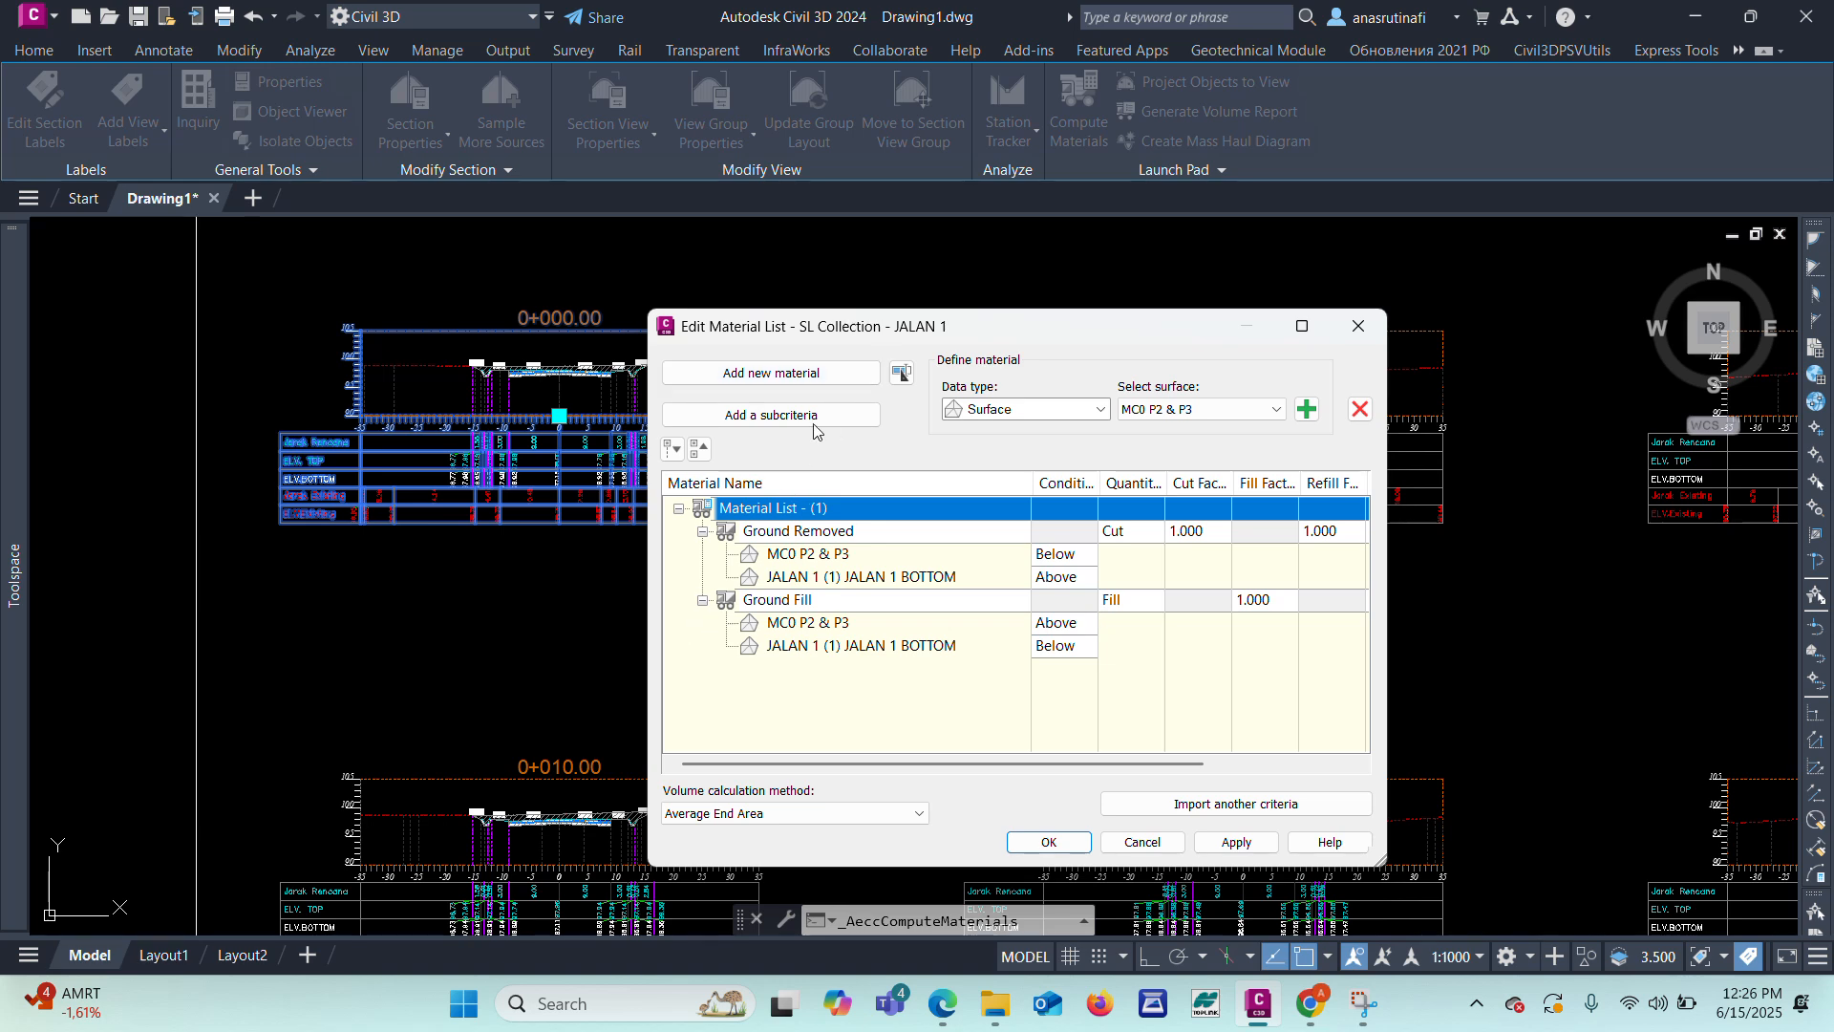
Step: Add a new material named RIGID to the material list and set its quantity type to Structures
{"action": "left_click", "coordinate": [838, 375]}
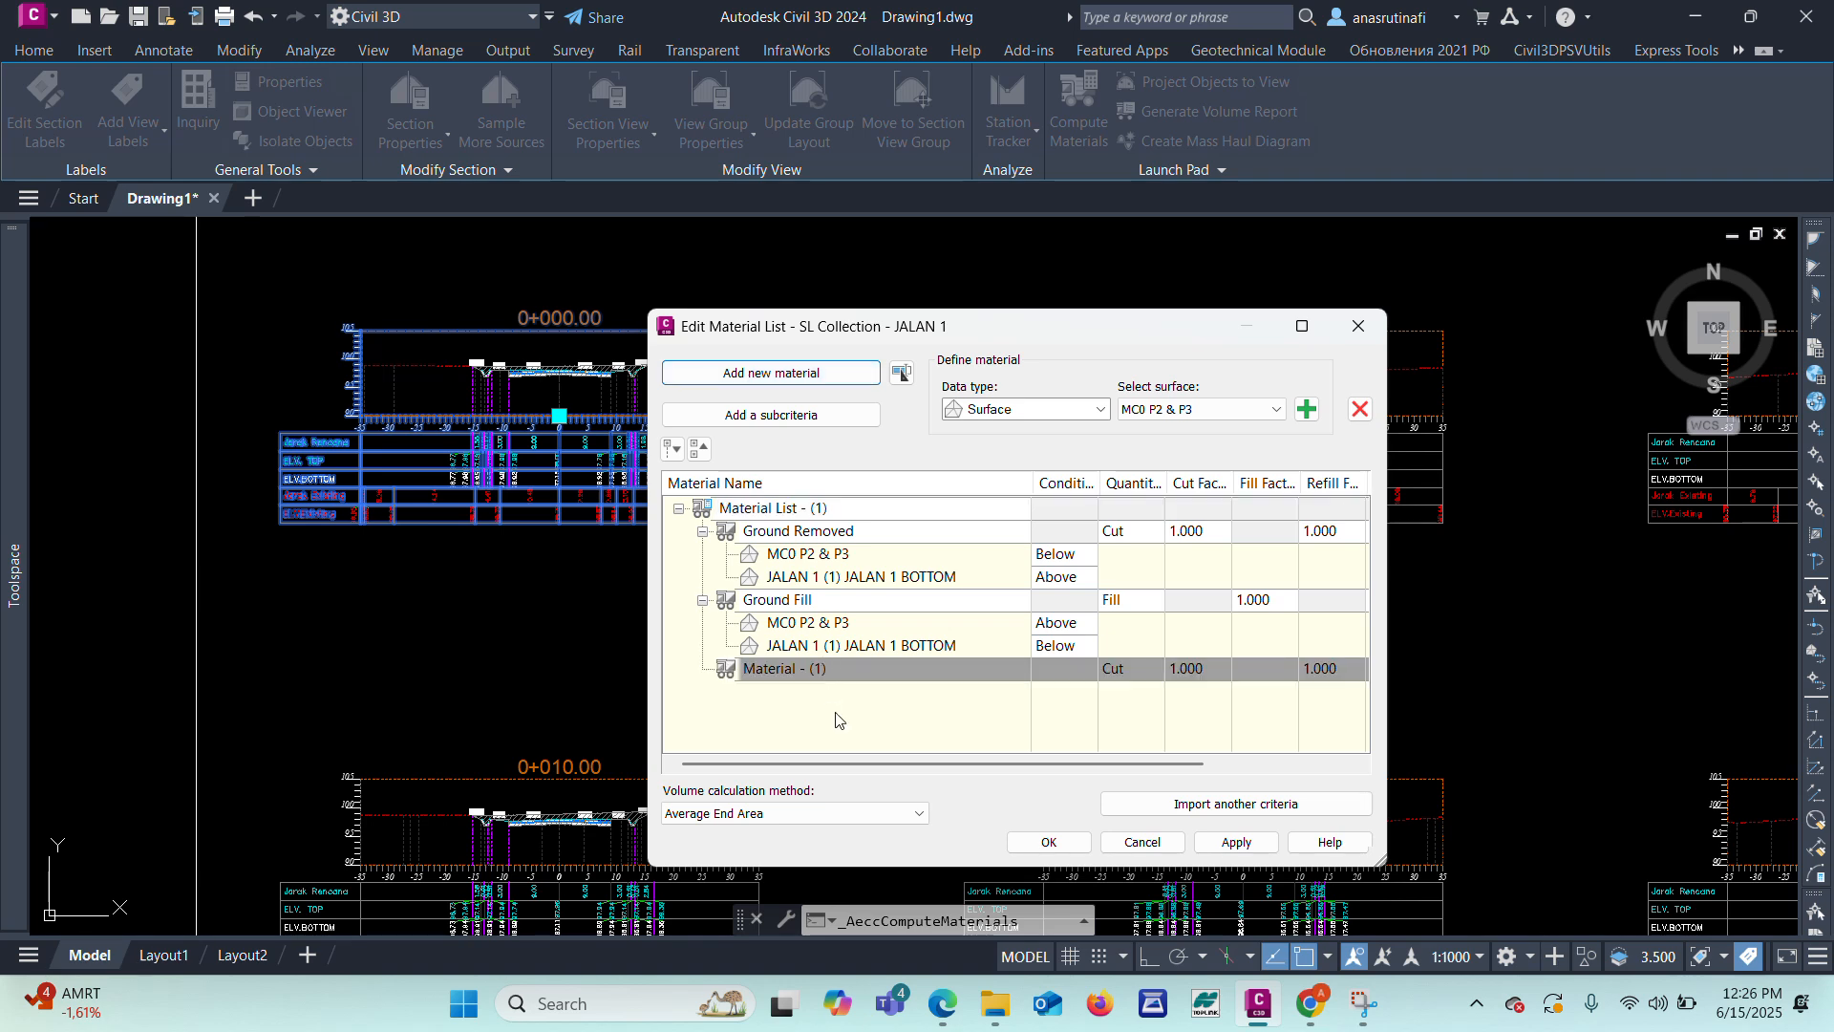
{"action": "left_click", "coordinate": [841, 675]}
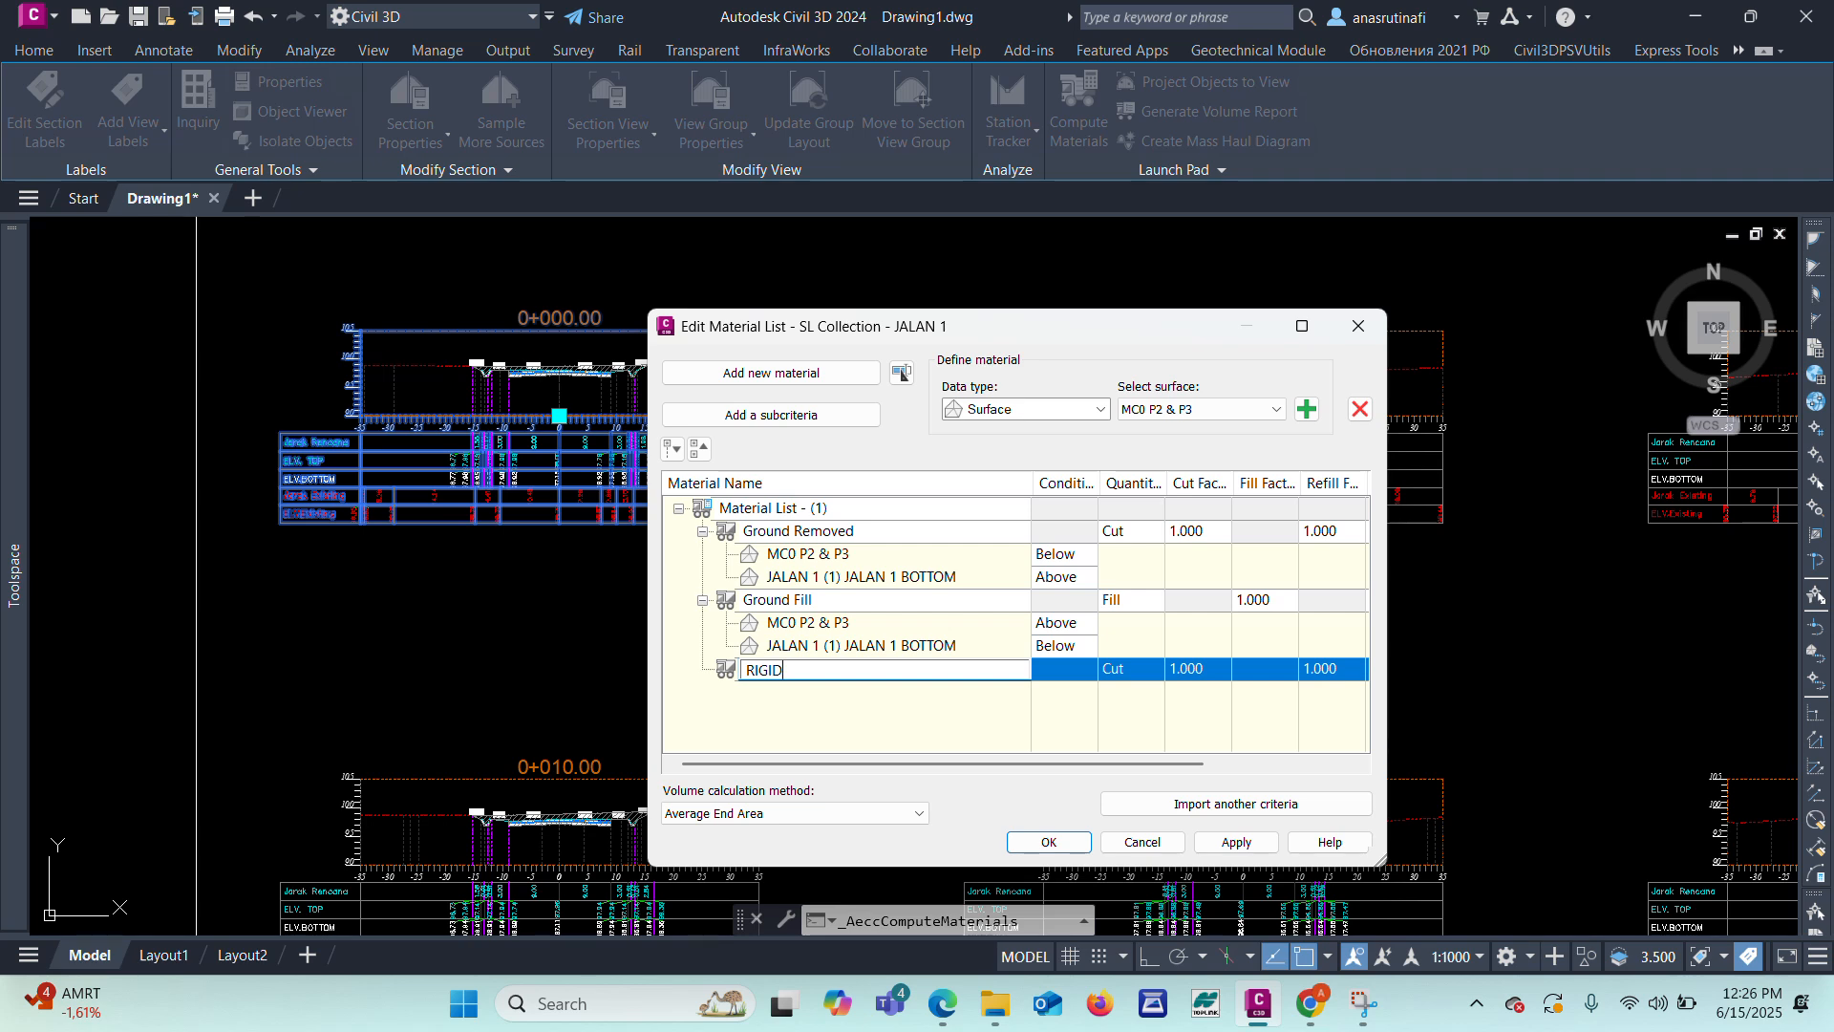
{"action": "type", "text": "RIGID"}
{"action": "left_click", "coordinate": [1145, 664]}
{"action": "left_click", "coordinate": [1142, 765]}
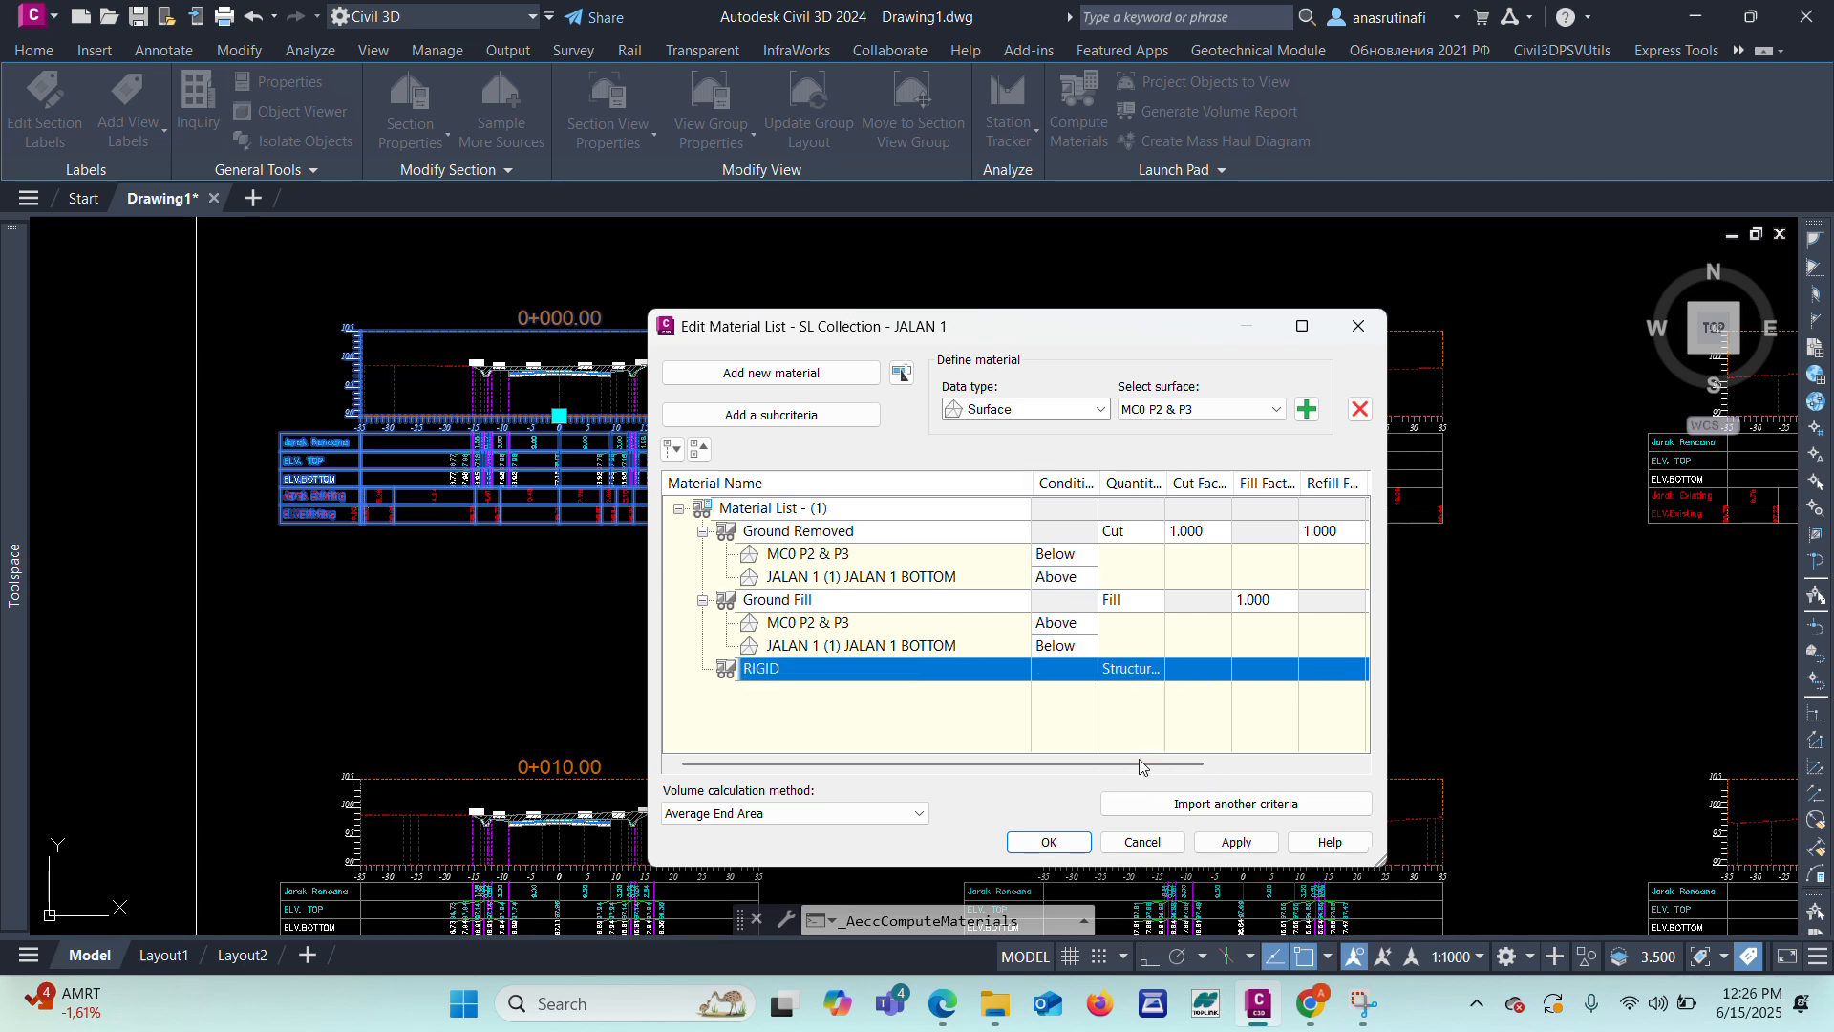
Step: Include the corridor shape JALAN 1 (1) Pave2 in the RIGID material
{"action": "left_click", "coordinate": [1065, 409]}
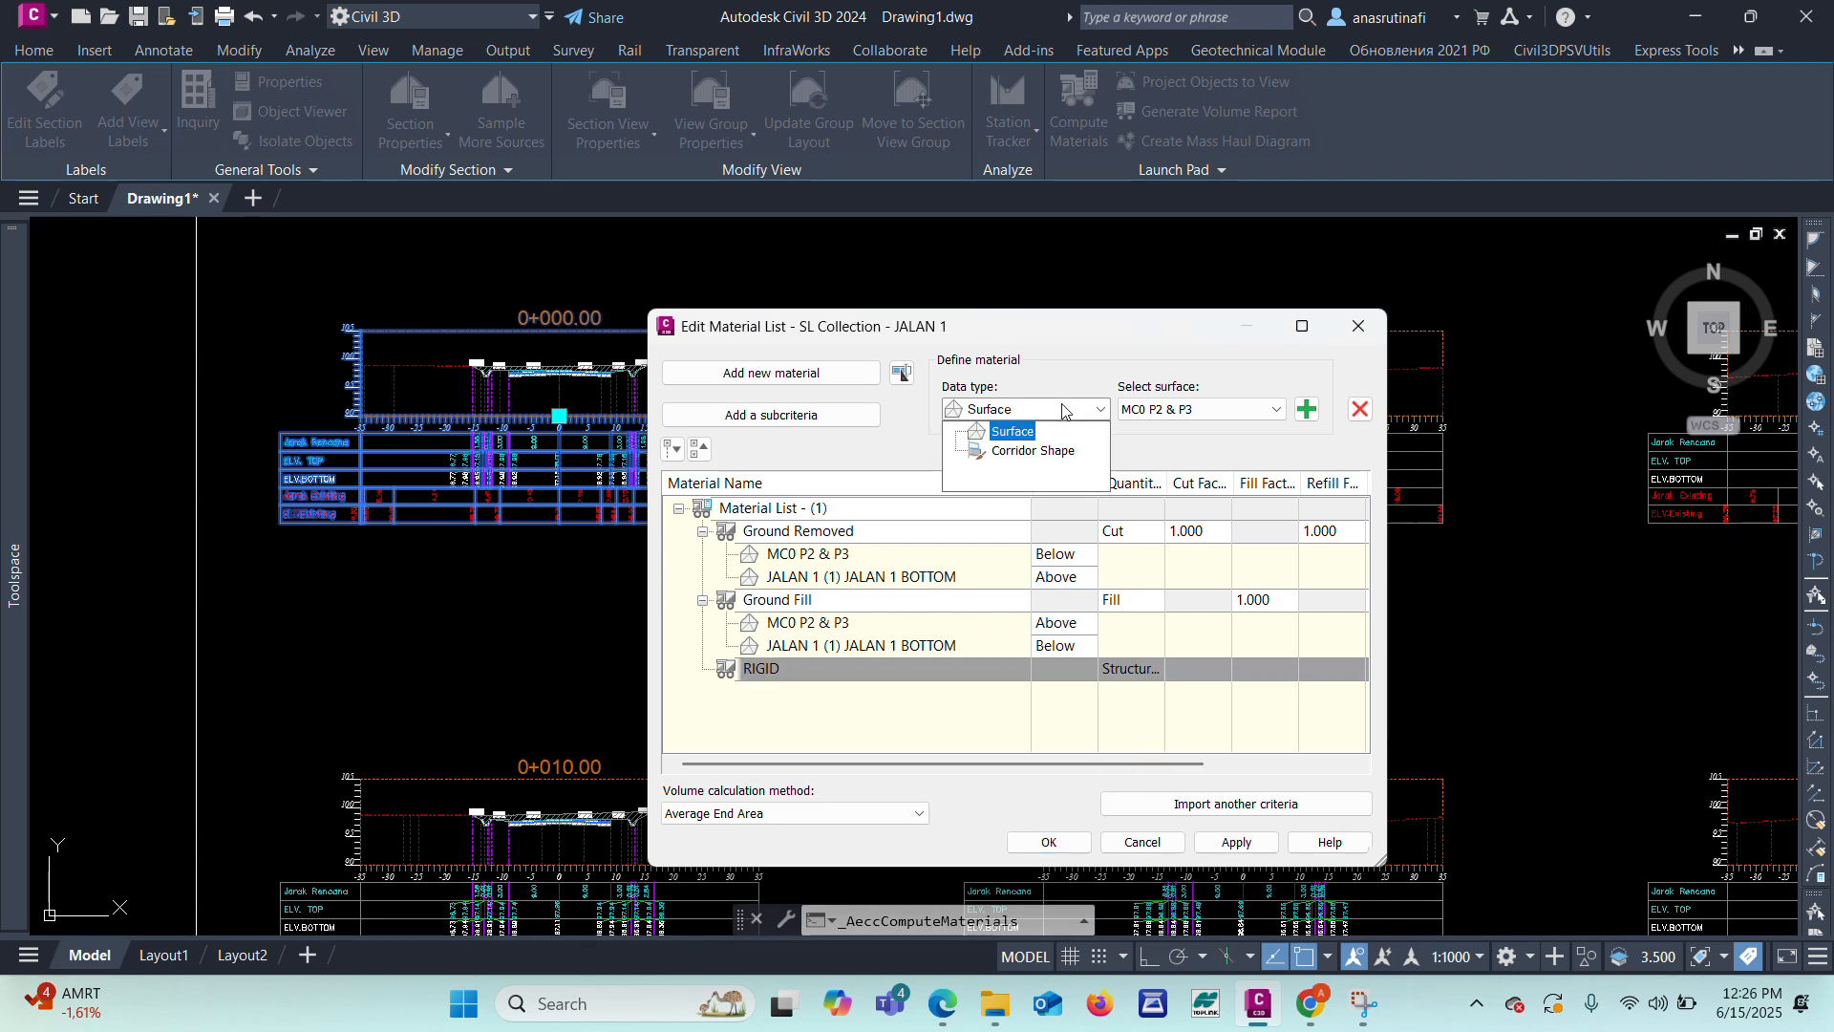
{"action": "left_click", "coordinate": [1038, 451]}
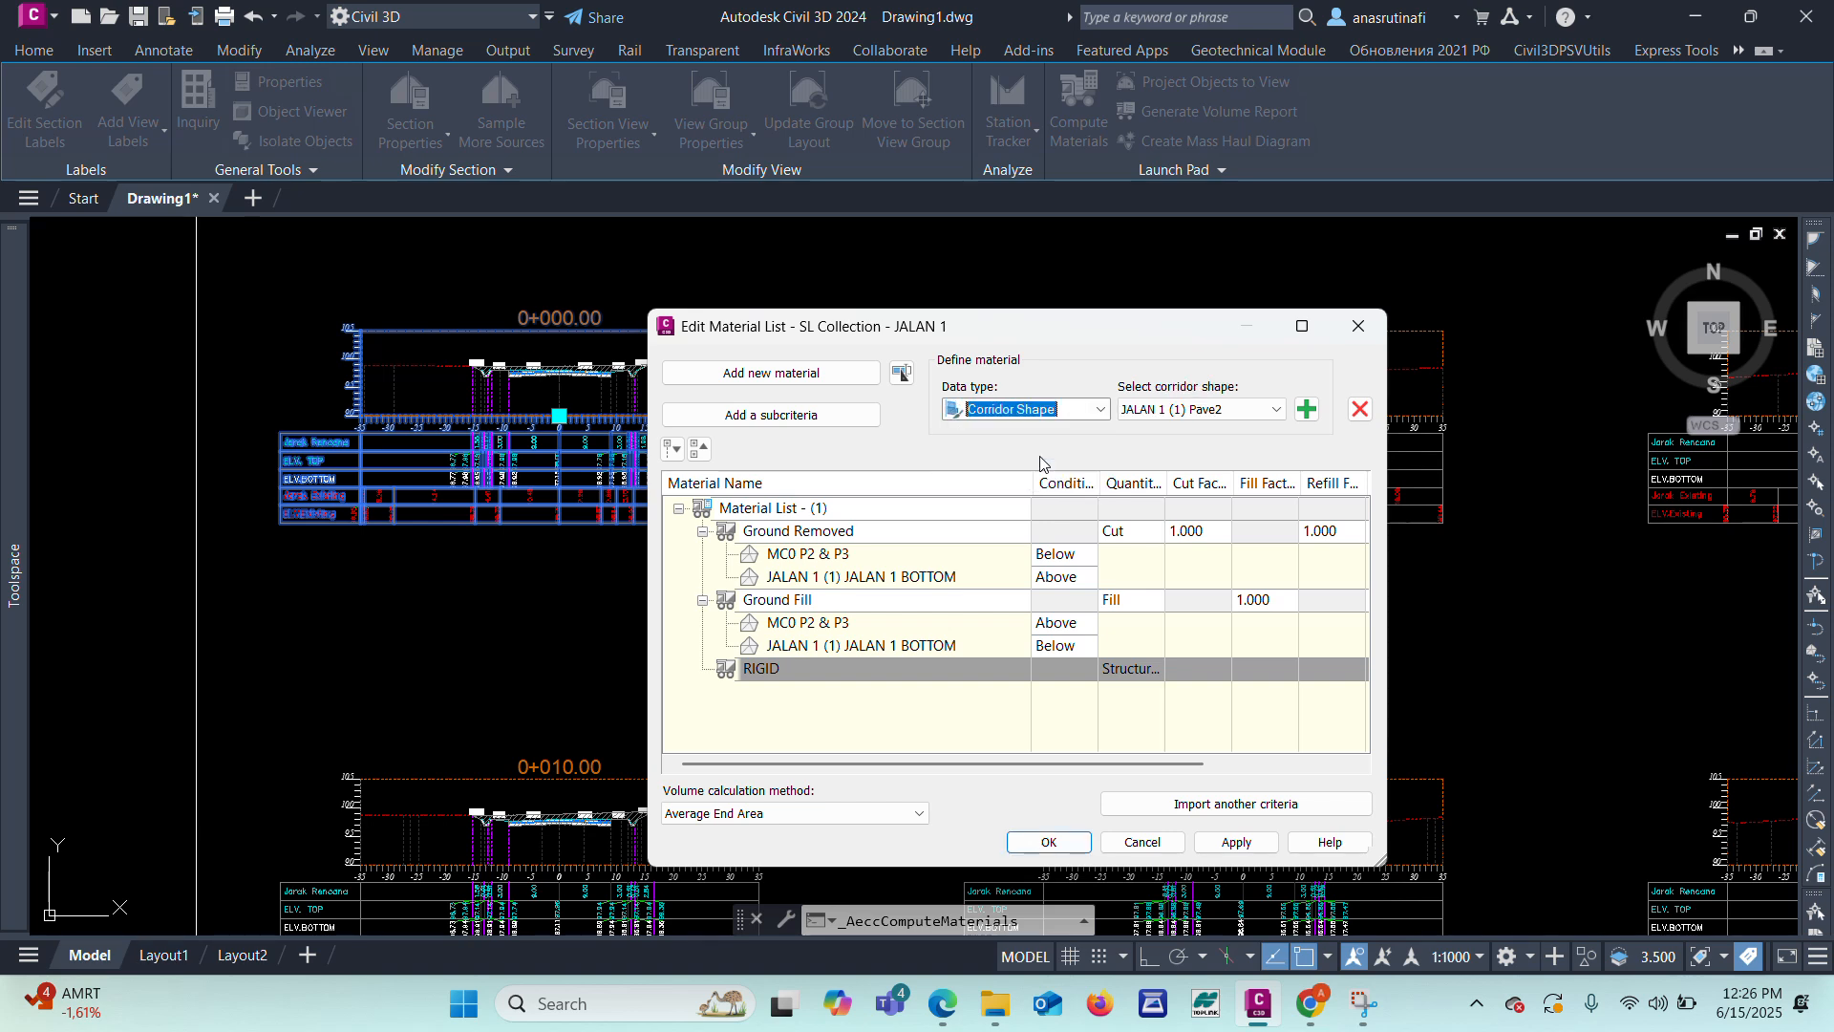
{"action": "left_click", "coordinate": [1243, 412]}
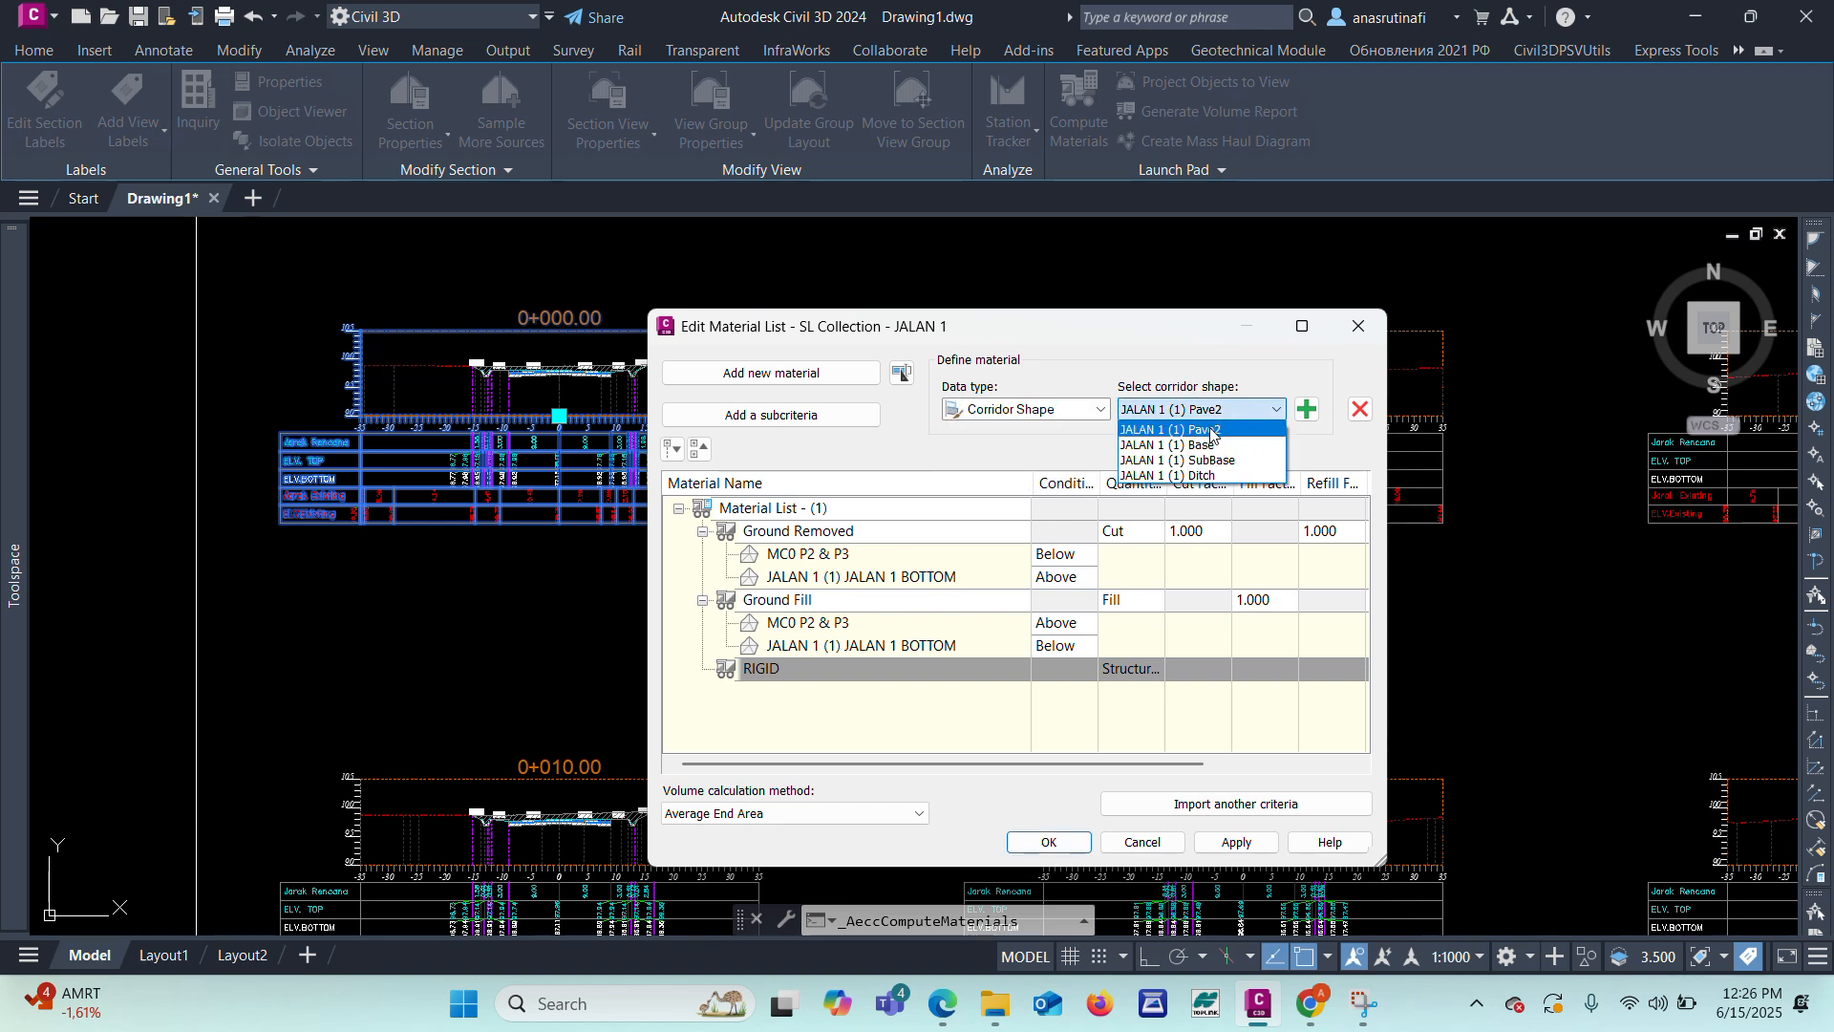
{"action": "left_click", "coordinate": [1212, 431]}
{"action": "left_click", "coordinate": [1307, 409]}
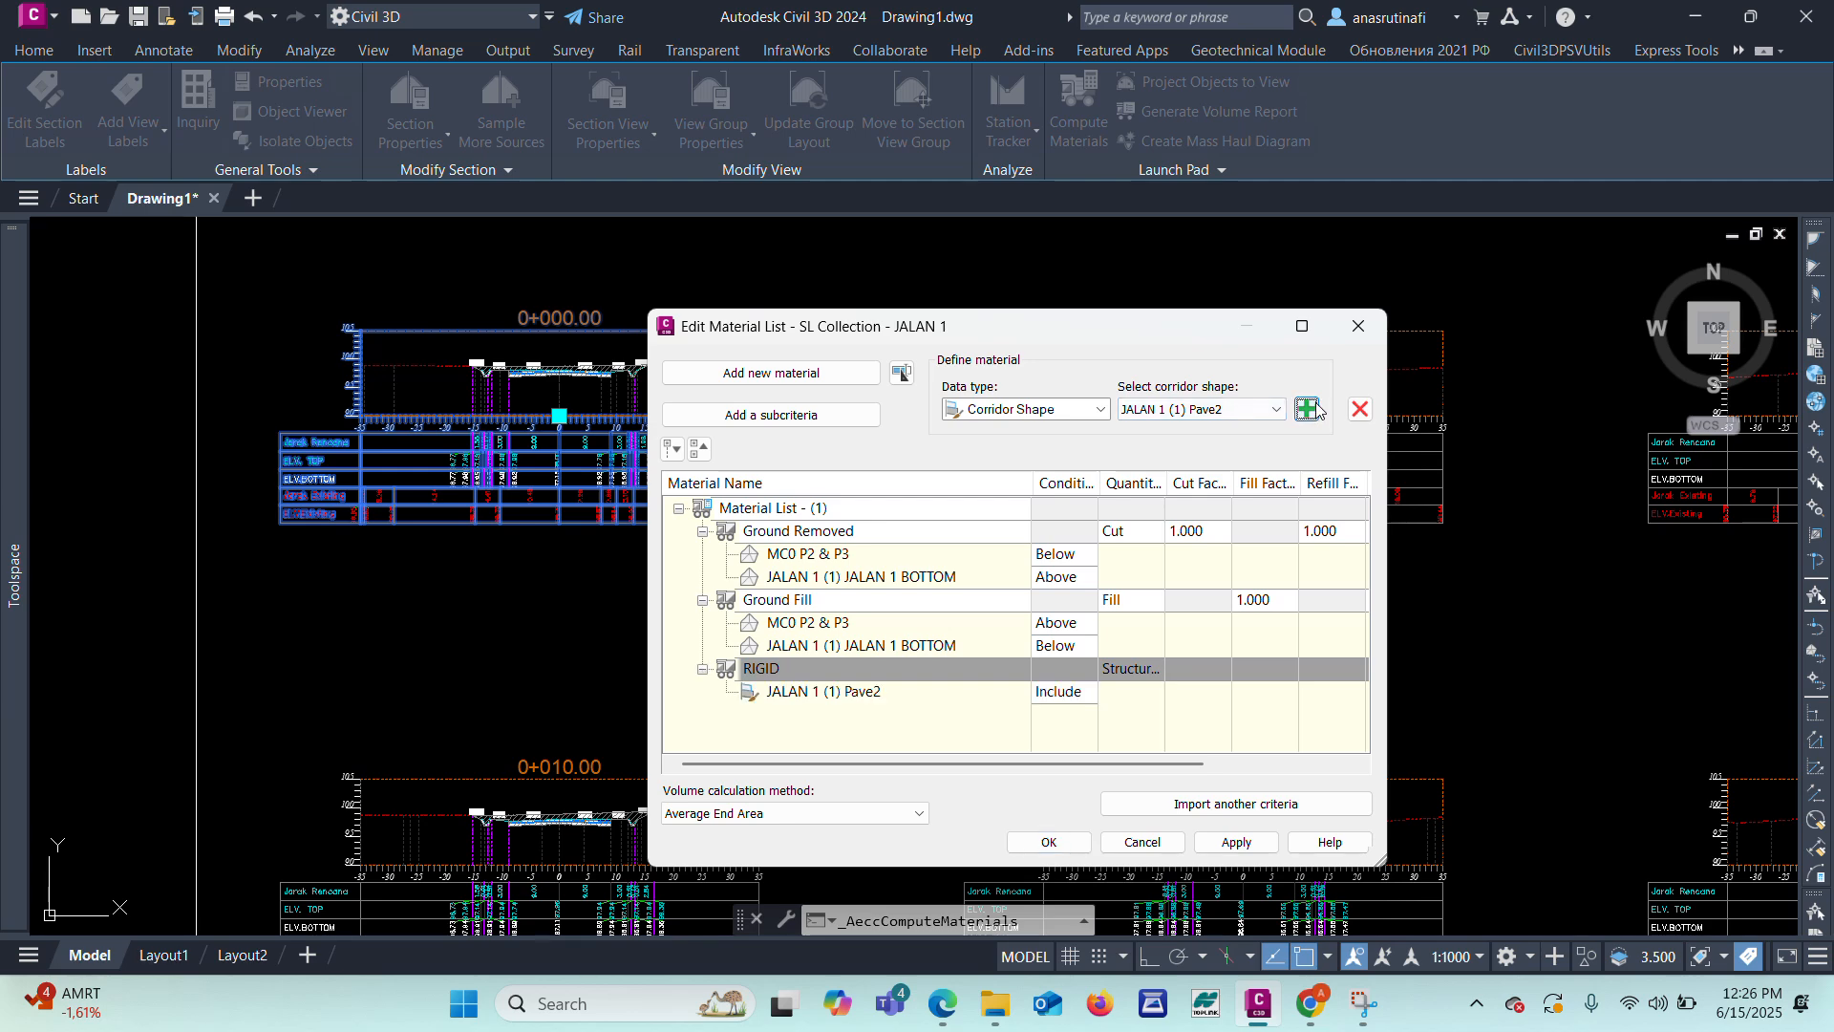
Step: Set the RIGID material's shape style to RIGID ANAS
{"action": "left_click_drag", "start_coordinate": [1082, 767], "coordinate": [1325, 752]}
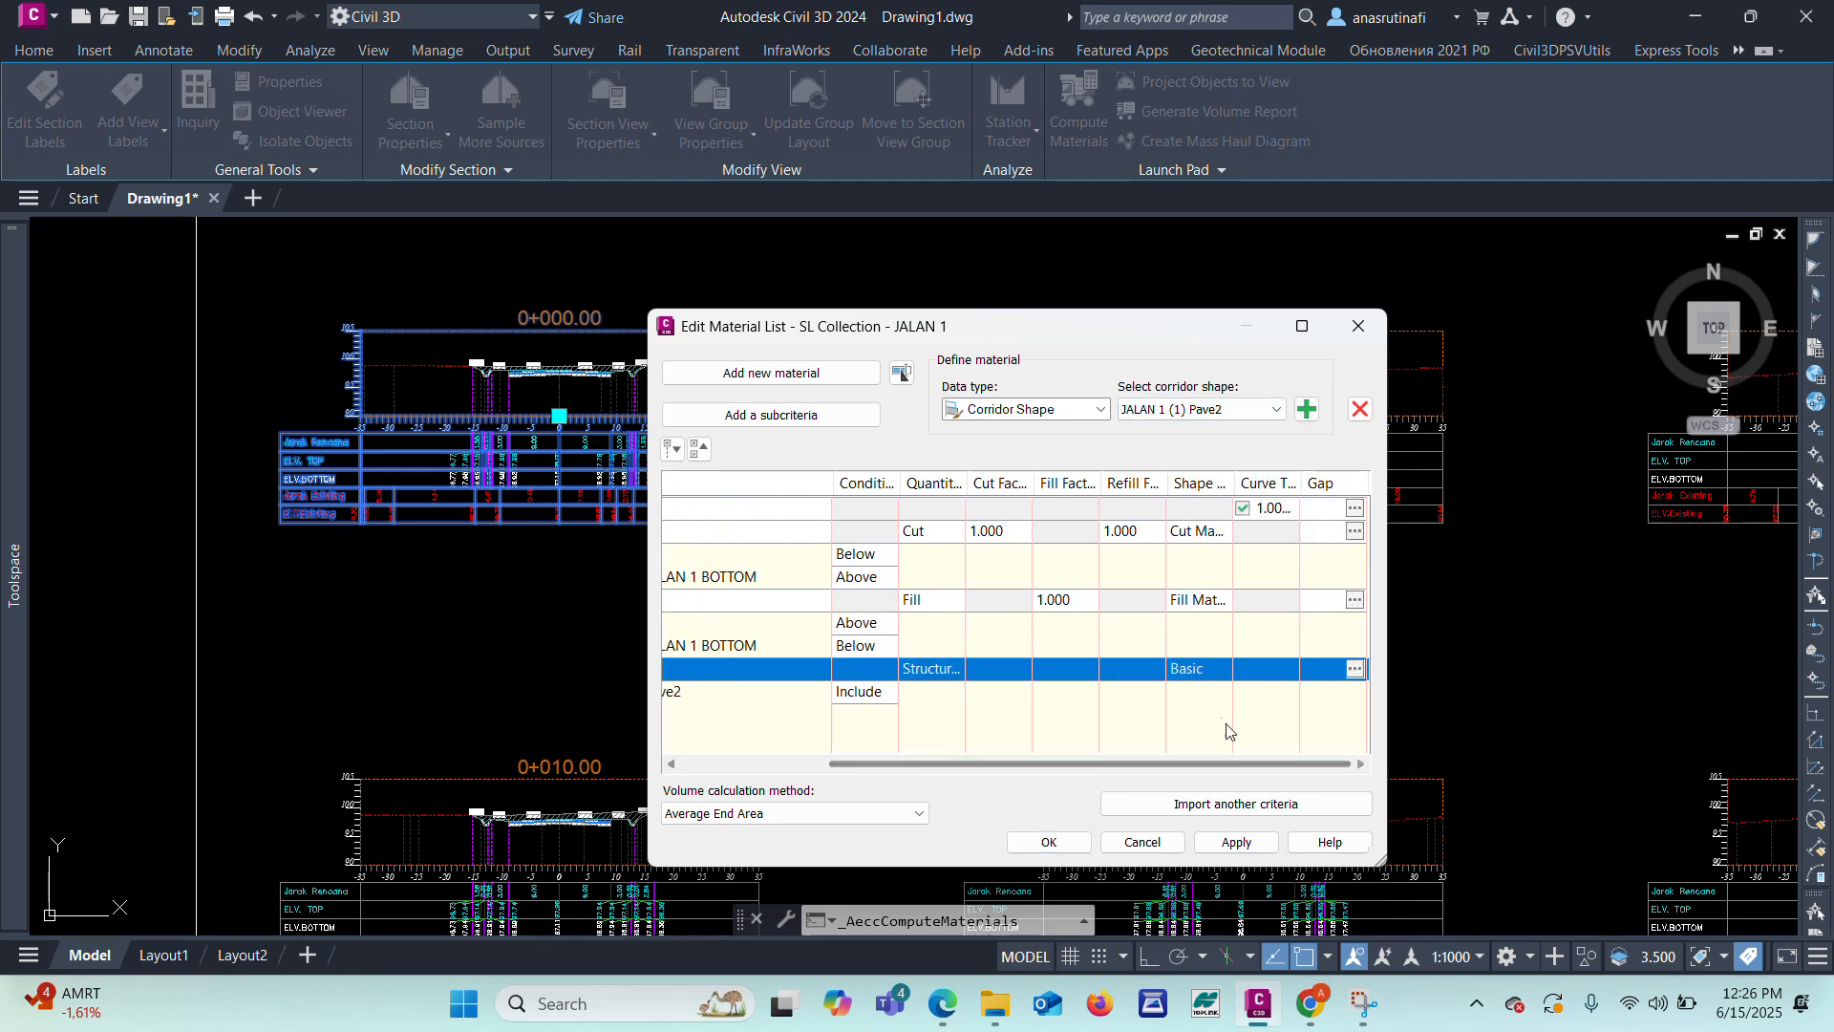
{"action": "left_click", "coordinate": [1196, 673]}
{"action": "left_click", "coordinate": [417, 69]}
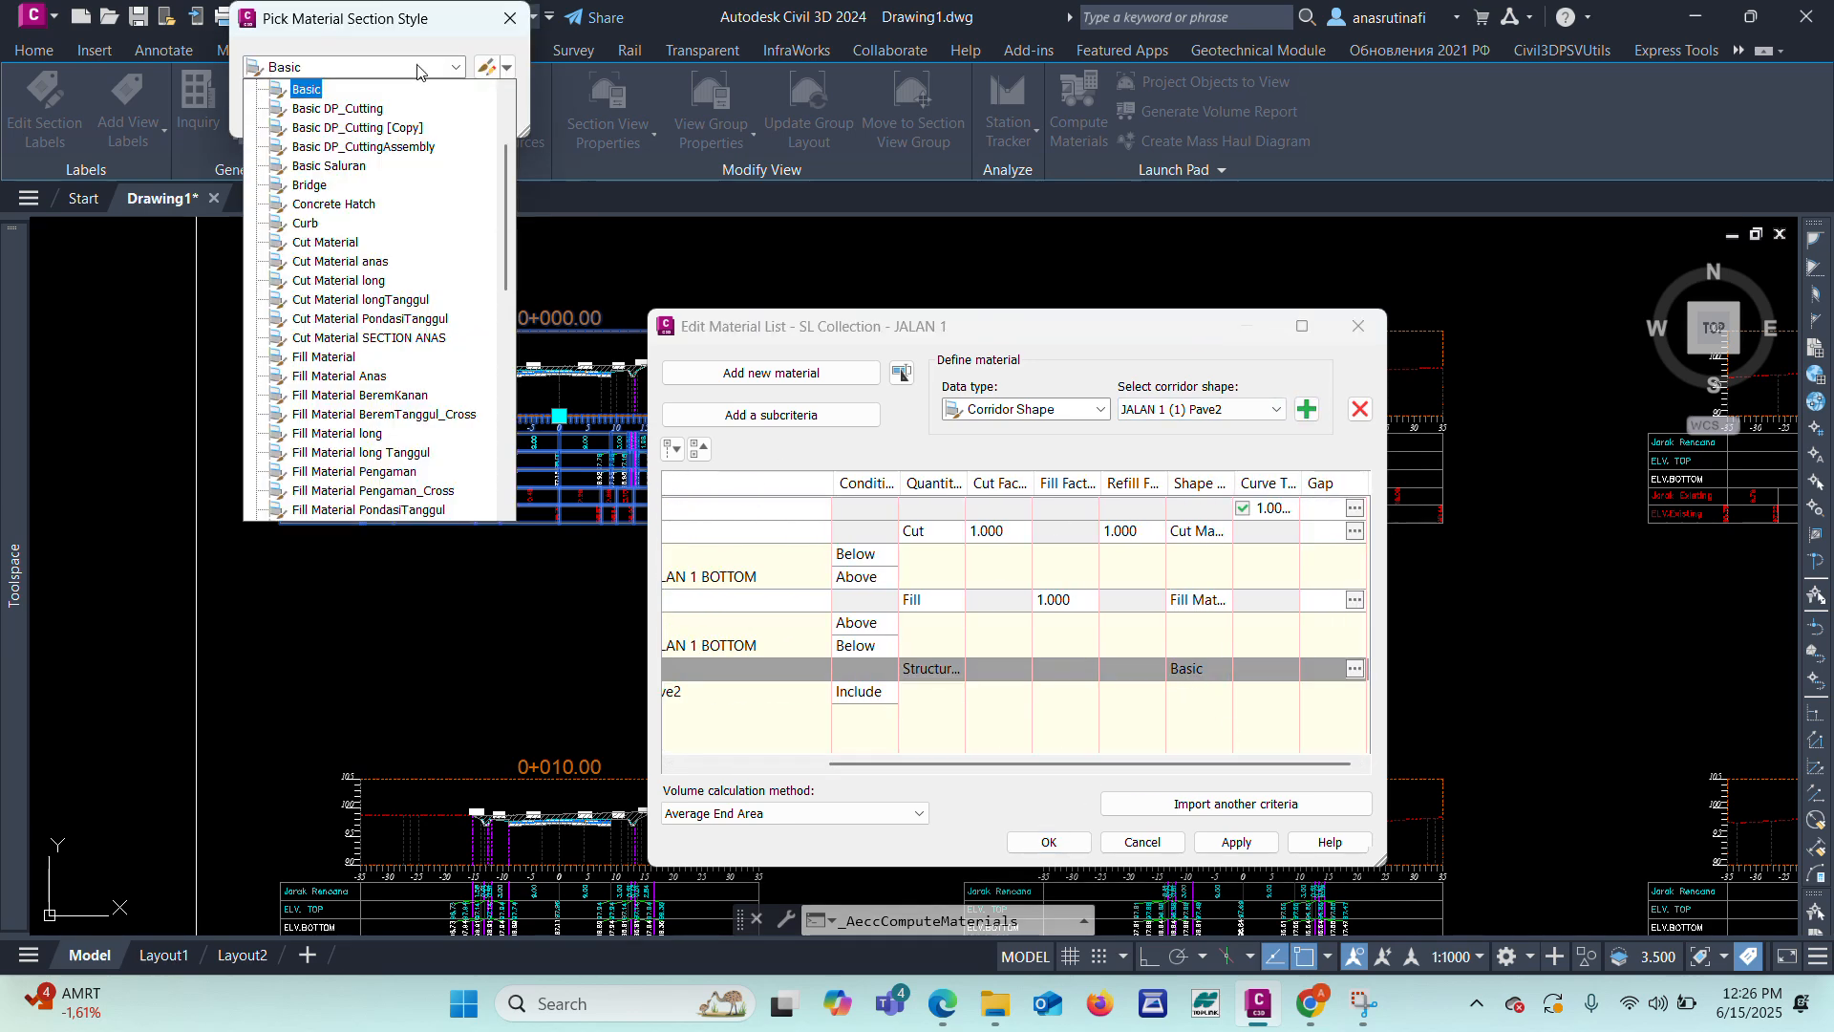
{"action": "key", "text": "r"}
{"action": "scroll", "coordinate": [387, 315], "scroll_direction": "down", "scroll_amount": 3}
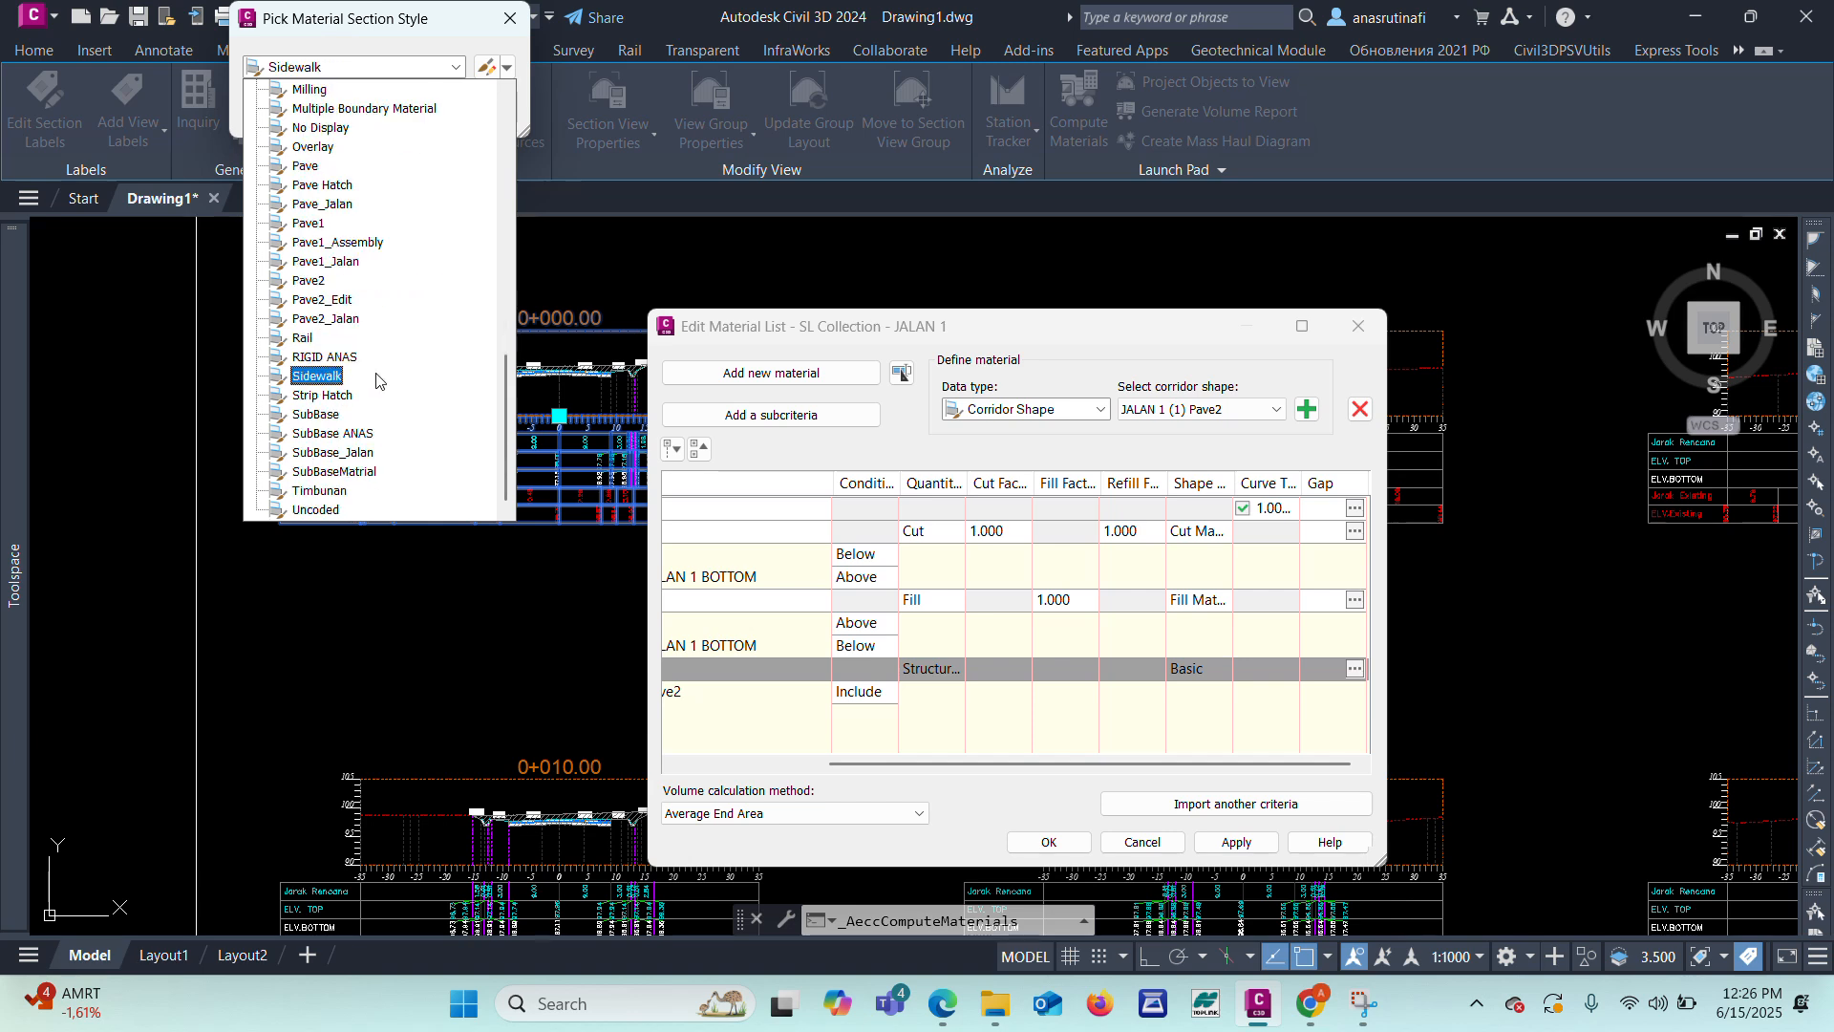
{"action": "scroll", "coordinate": [378, 388], "scroll_direction": "up", "scroll_amount": 3}
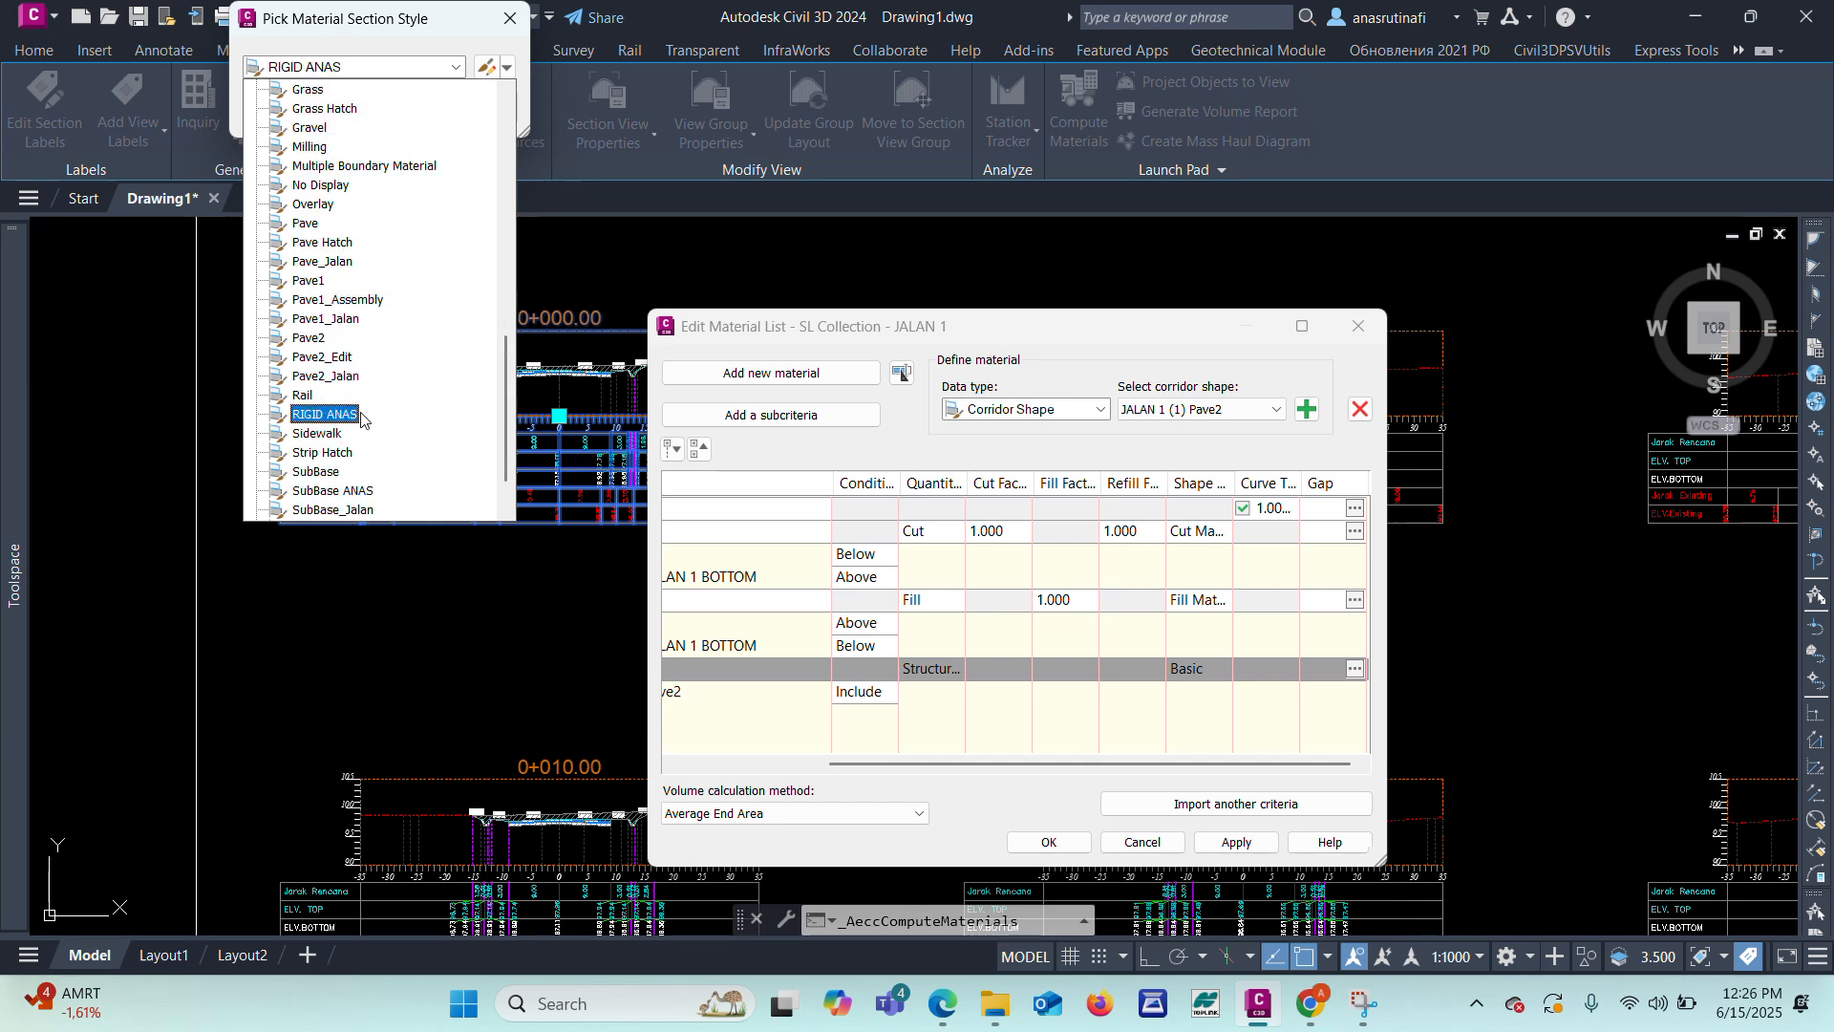
{"action": "left_click", "coordinate": [361, 419]}
{"action": "left_click", "coordinate": [296, 111]}
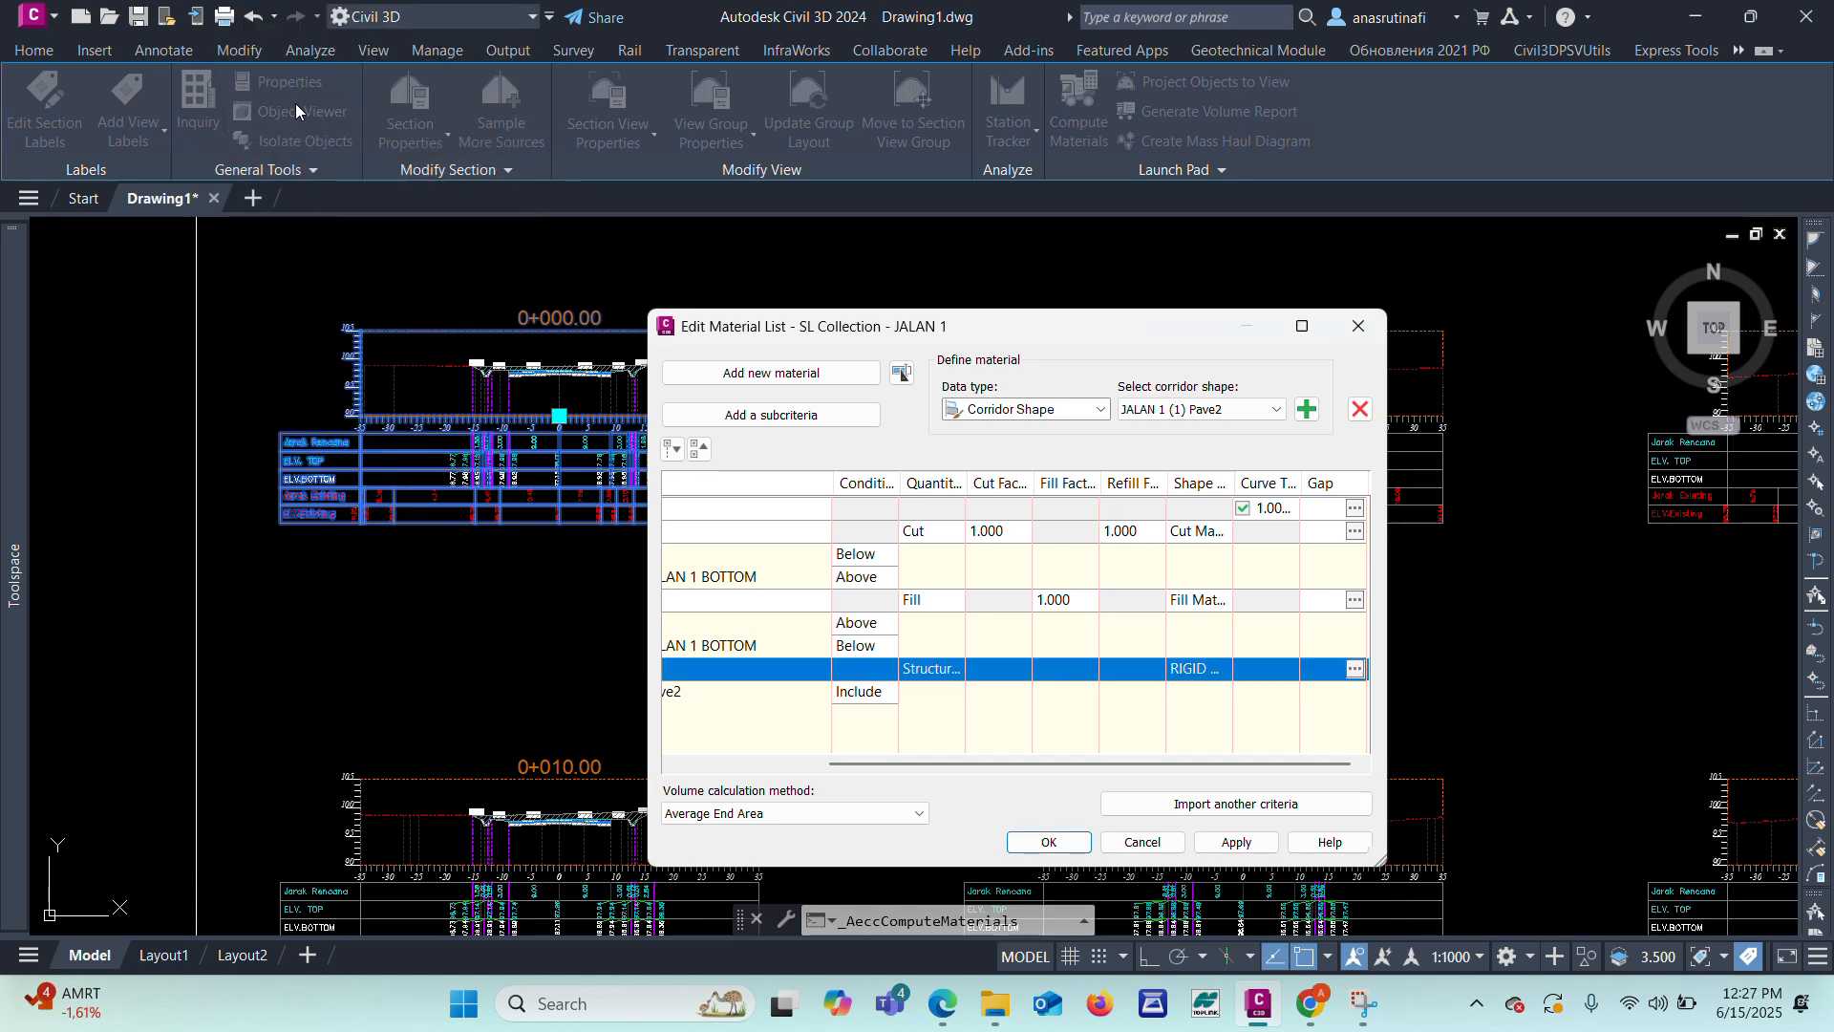
Step: Add another material named BASE A to the list and set its quantity type to Structures
{"action": "left_click_drag", "start_coordinate": [1085, 764], "coordinate": [864, 776]}
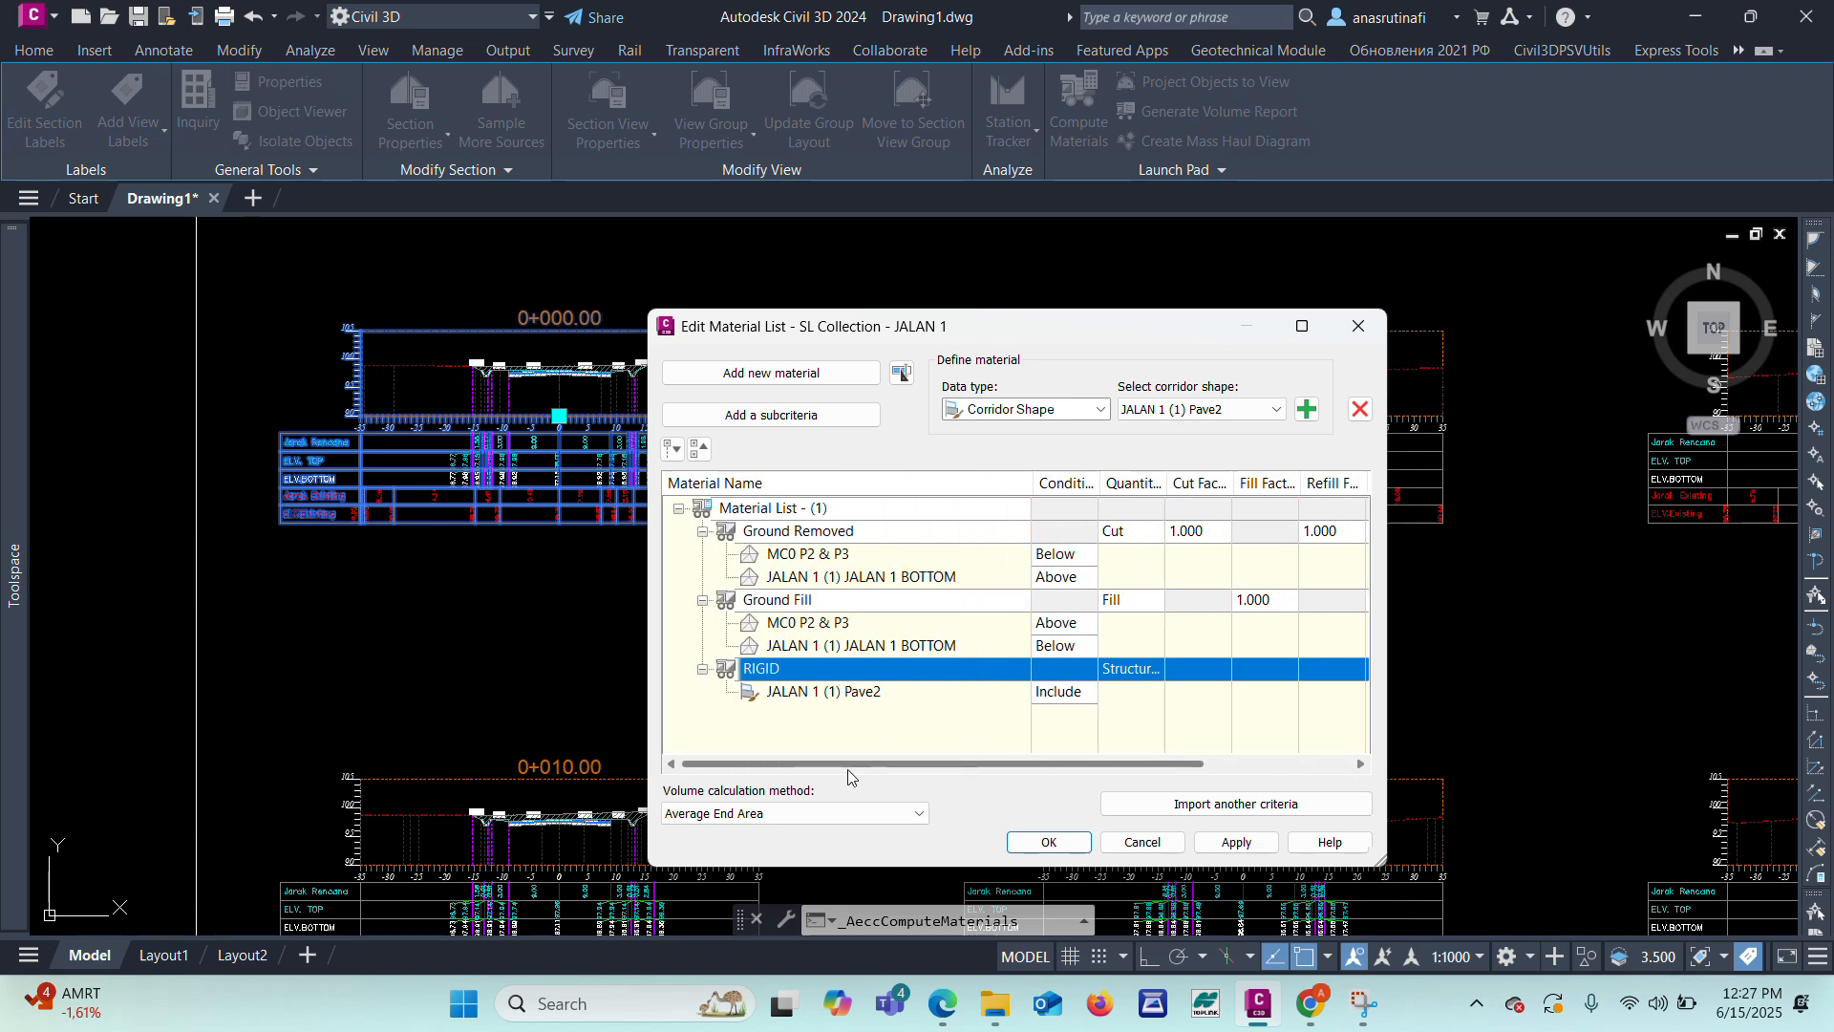
{"action": "left_click", "coordinate": [824, 374]}
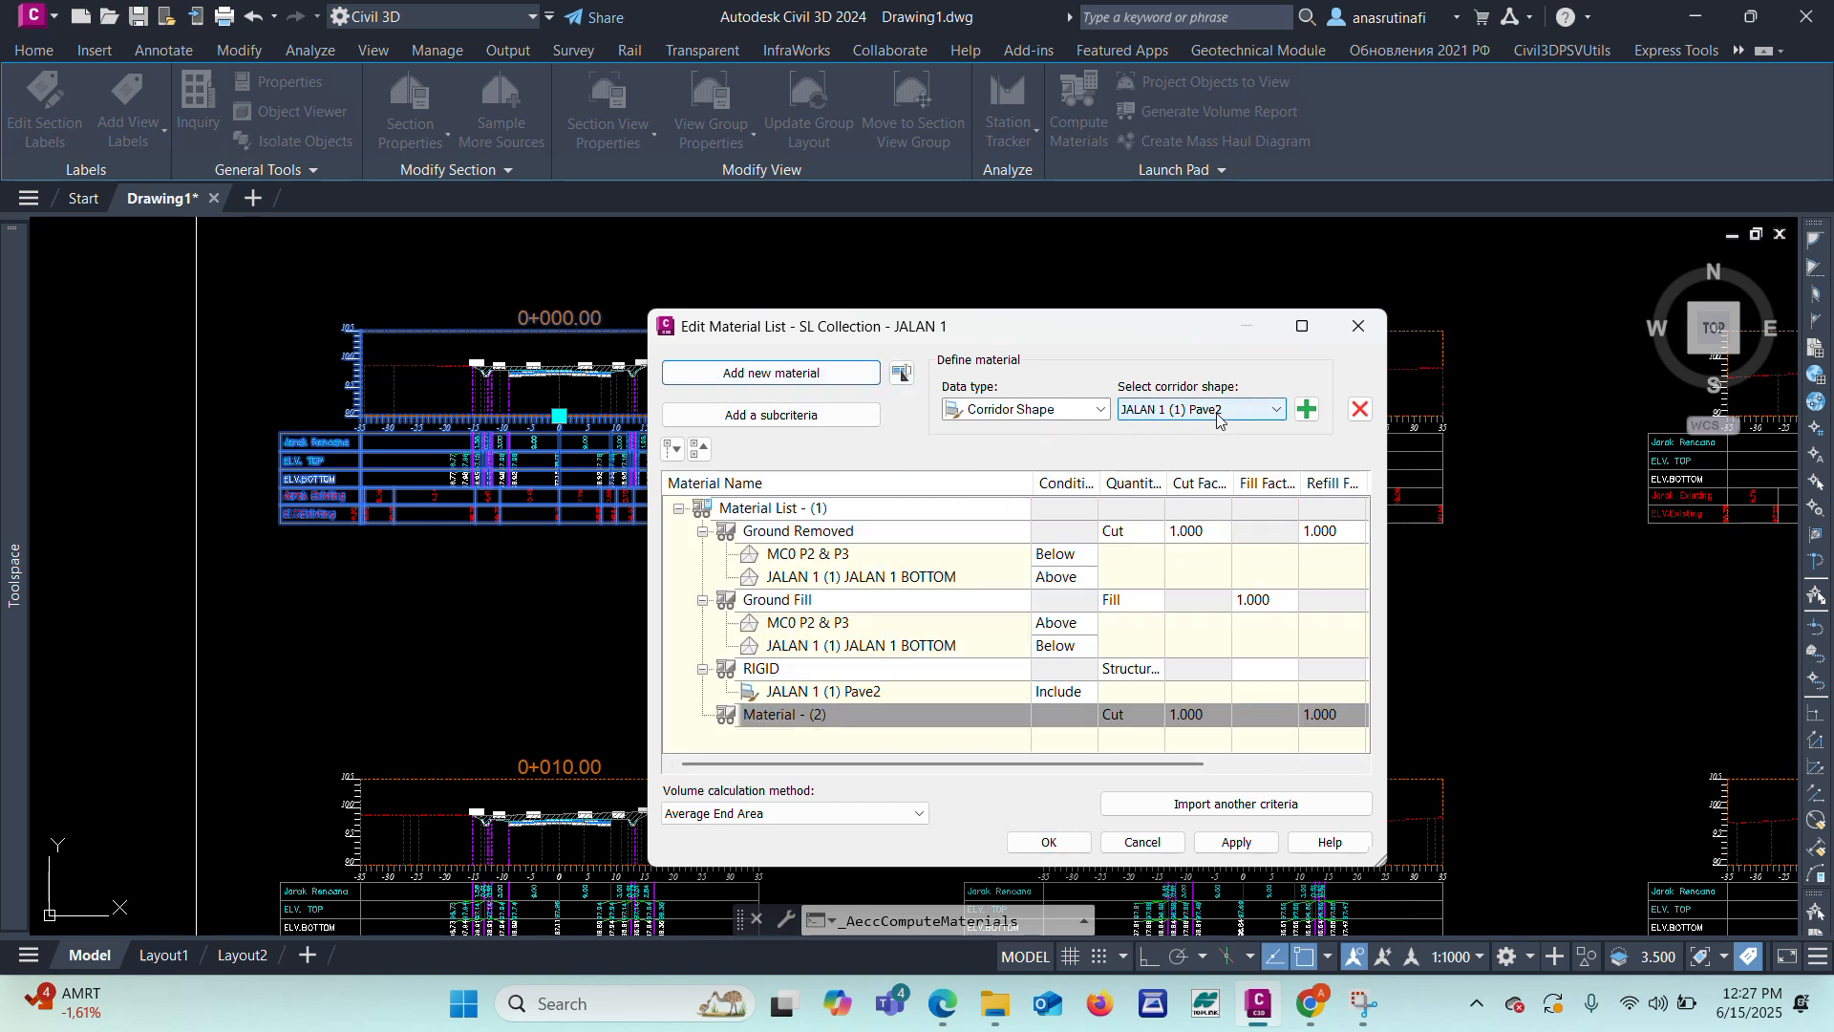
{"action": "left_click", "coordinate": [845, 716]}
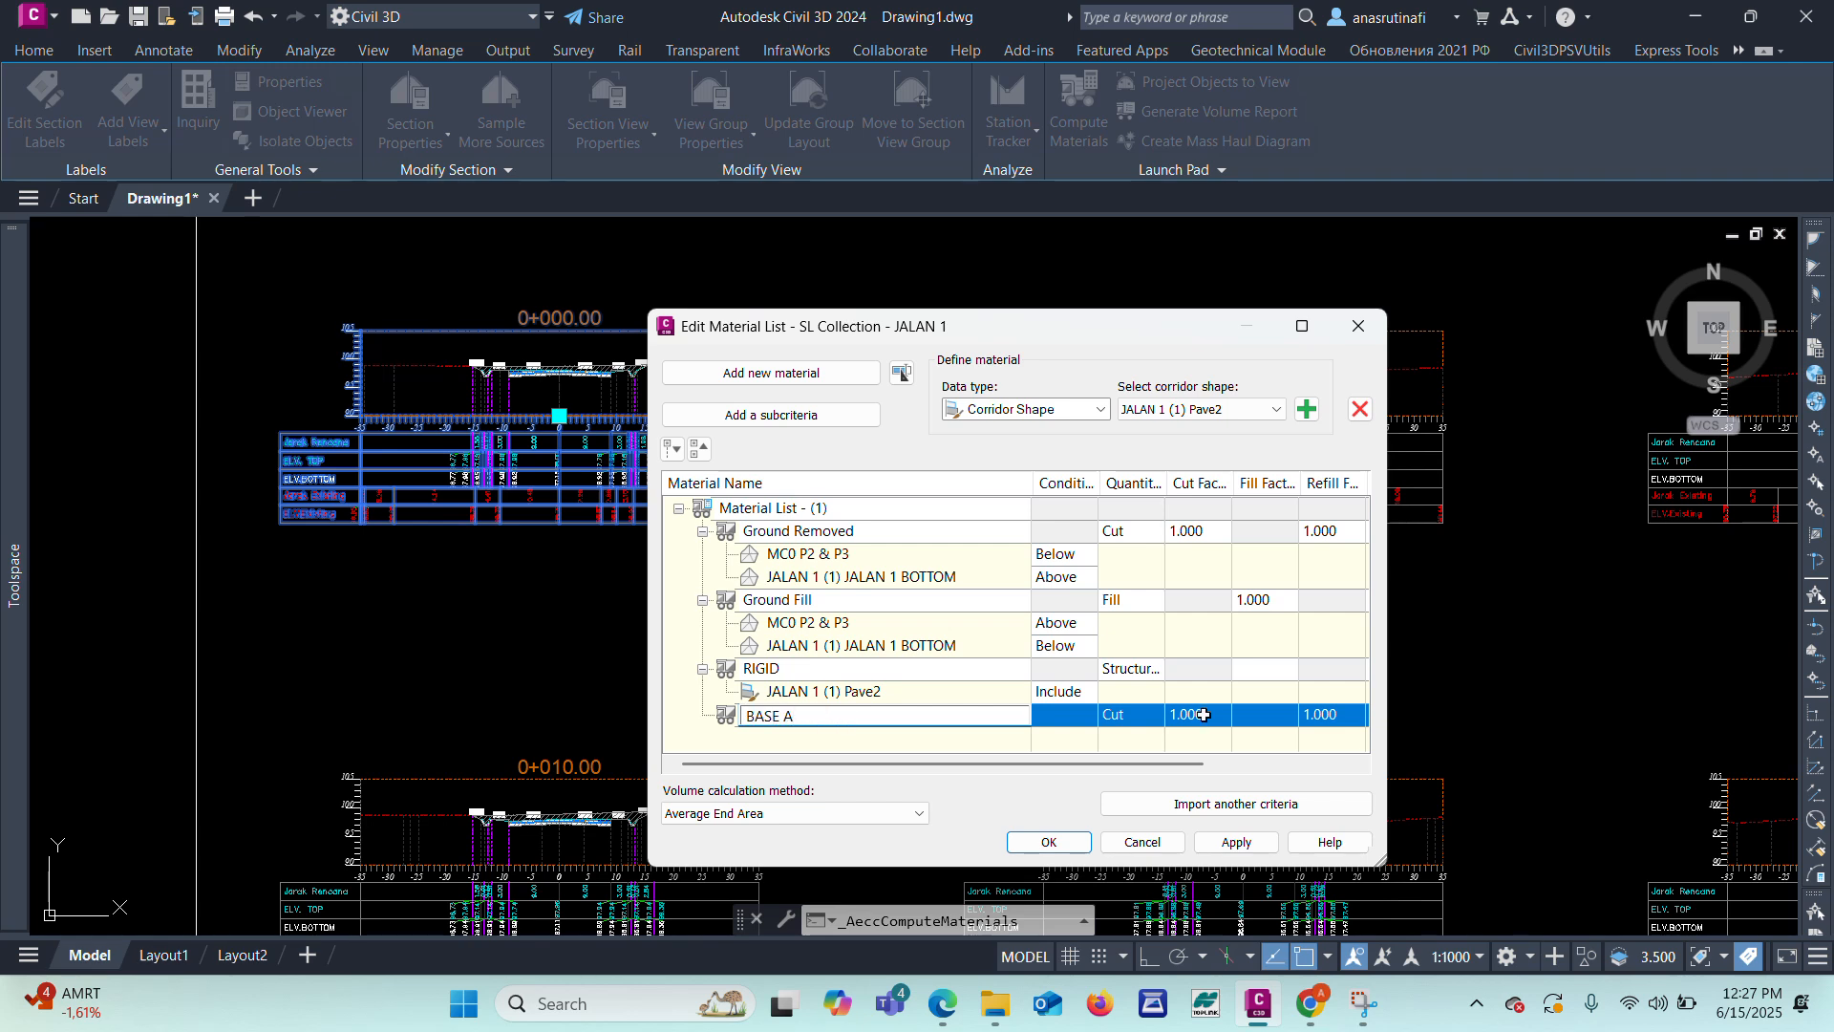
{"action": "left_click", "coordinate": [1145, 707]}
{"action": "left_click", "coordinate": [1137, 821]}
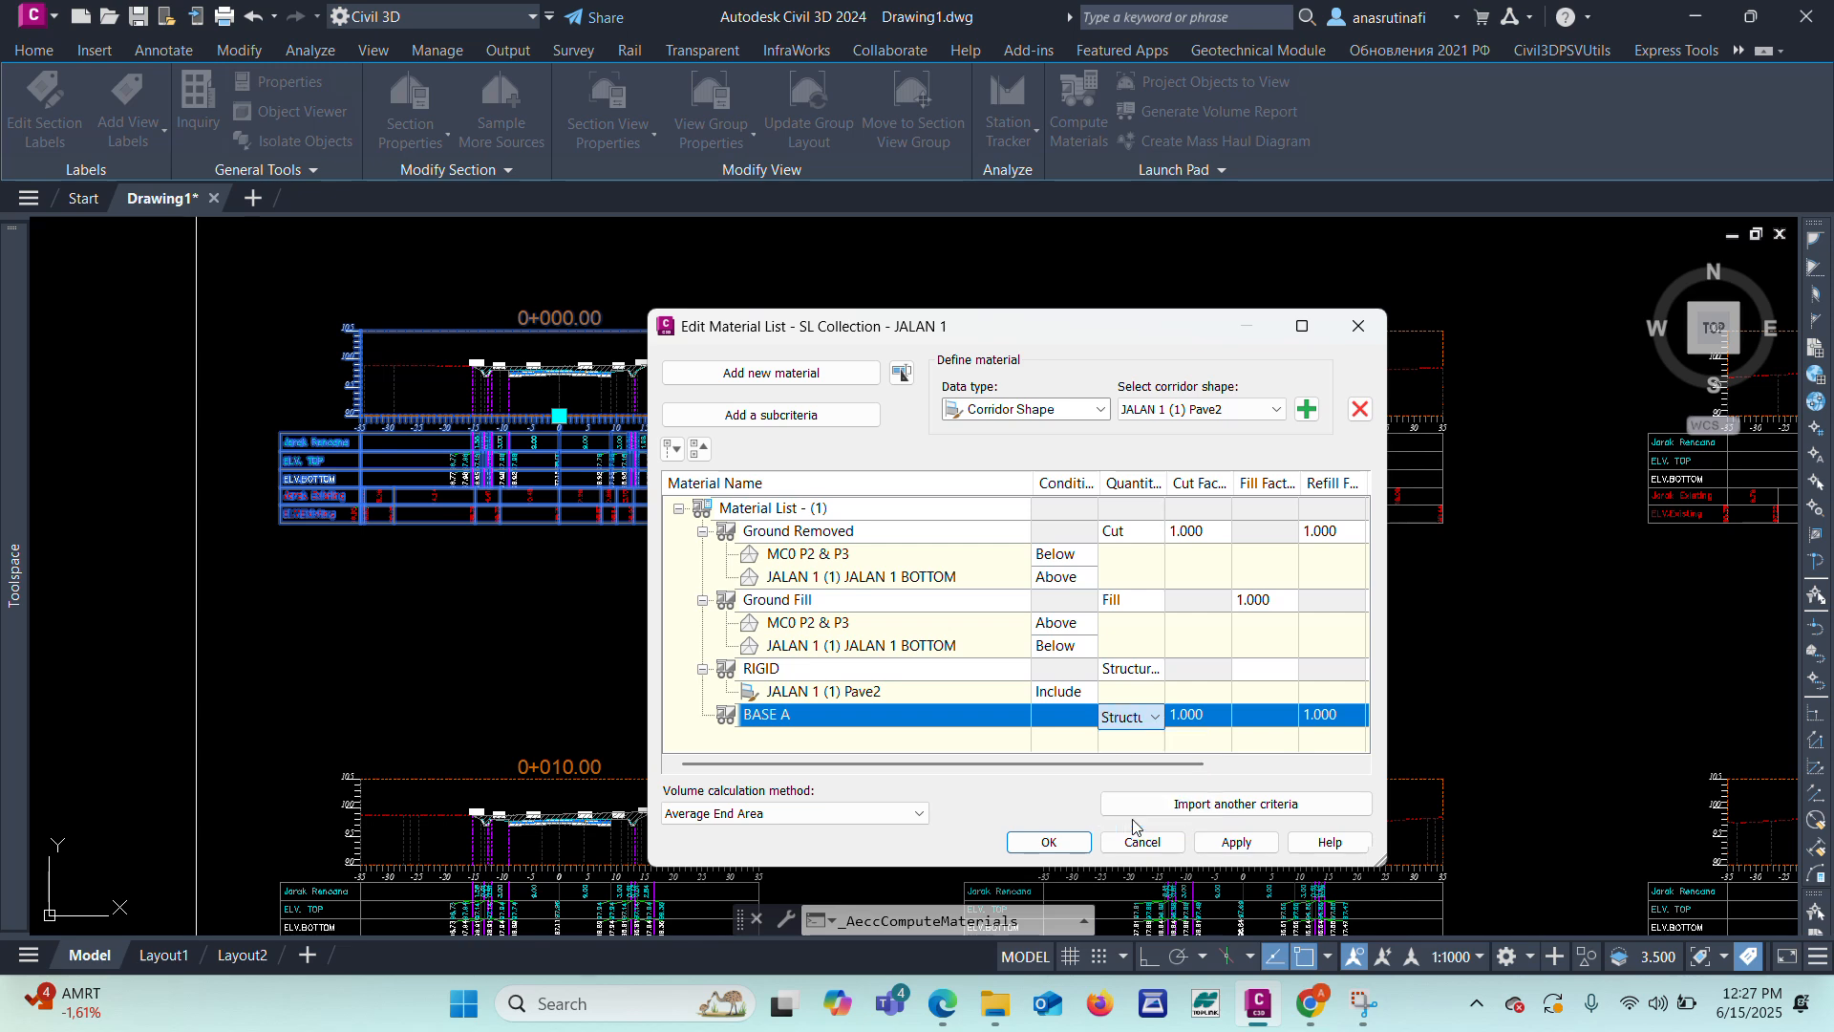
Step: Include the corridor shape JALAN 1 (1) Base in the BASE A material
{"action": "left_click", "coordinate": [1253, 411]}
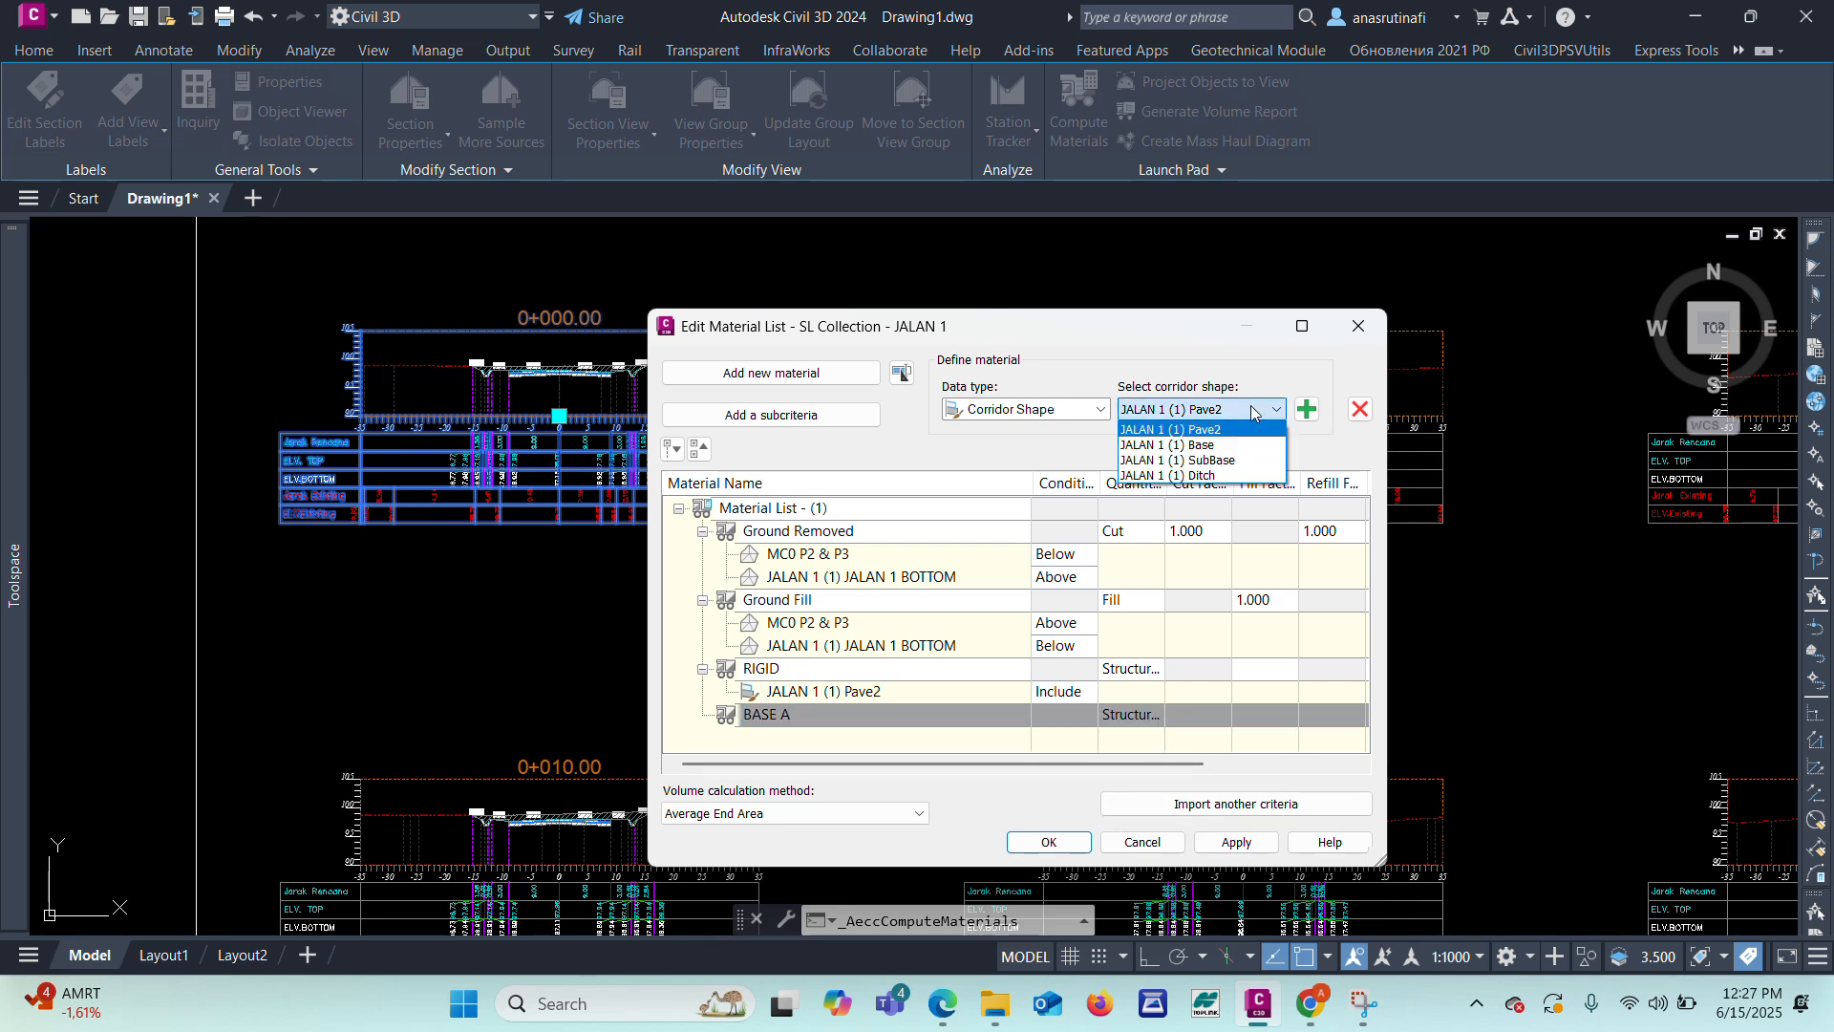
{"action": "left_click", "coordinate": [1199, 445]}
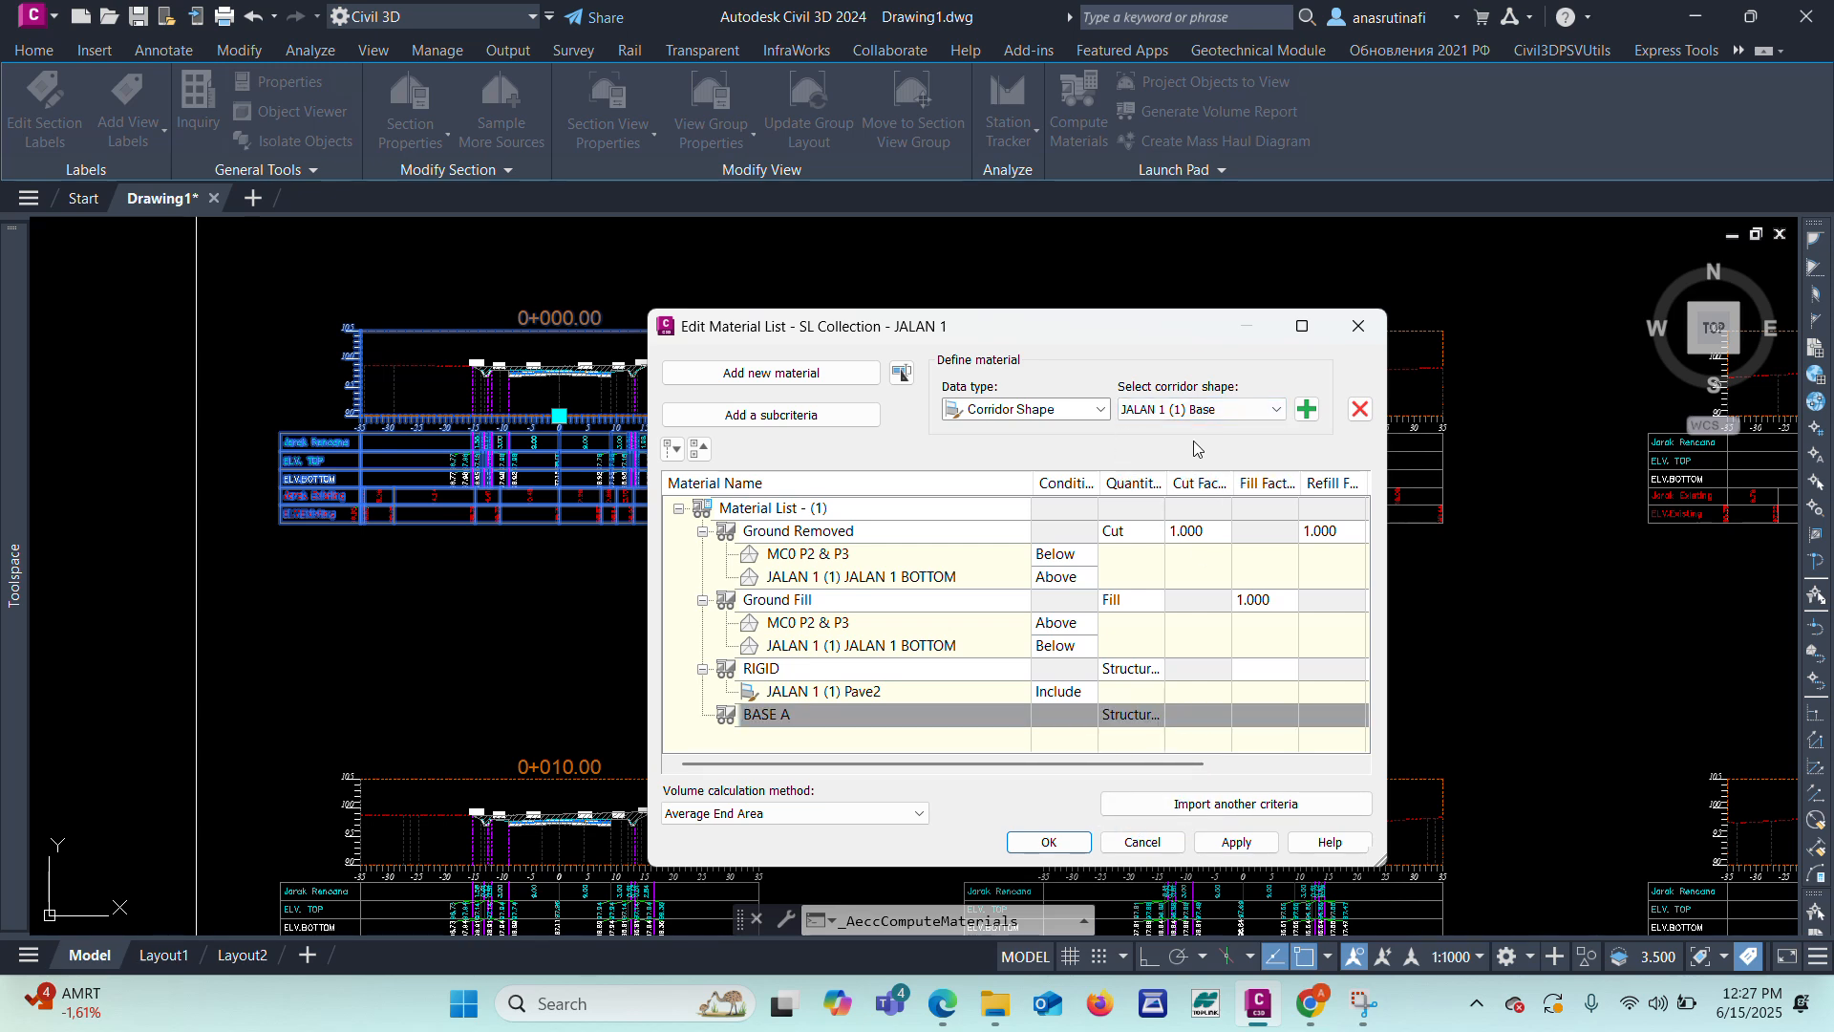
{"action": "left_click", "coordinate": [1305, 411]}
Step: Set the BASE A material's shape style to BASE A ANAS
{"action": "left_click_drag", "start_coordinate": [1146, 764], "coordinate": [1363, 764]}
{"action": "left_click", "coordinate": [1200, 717]}
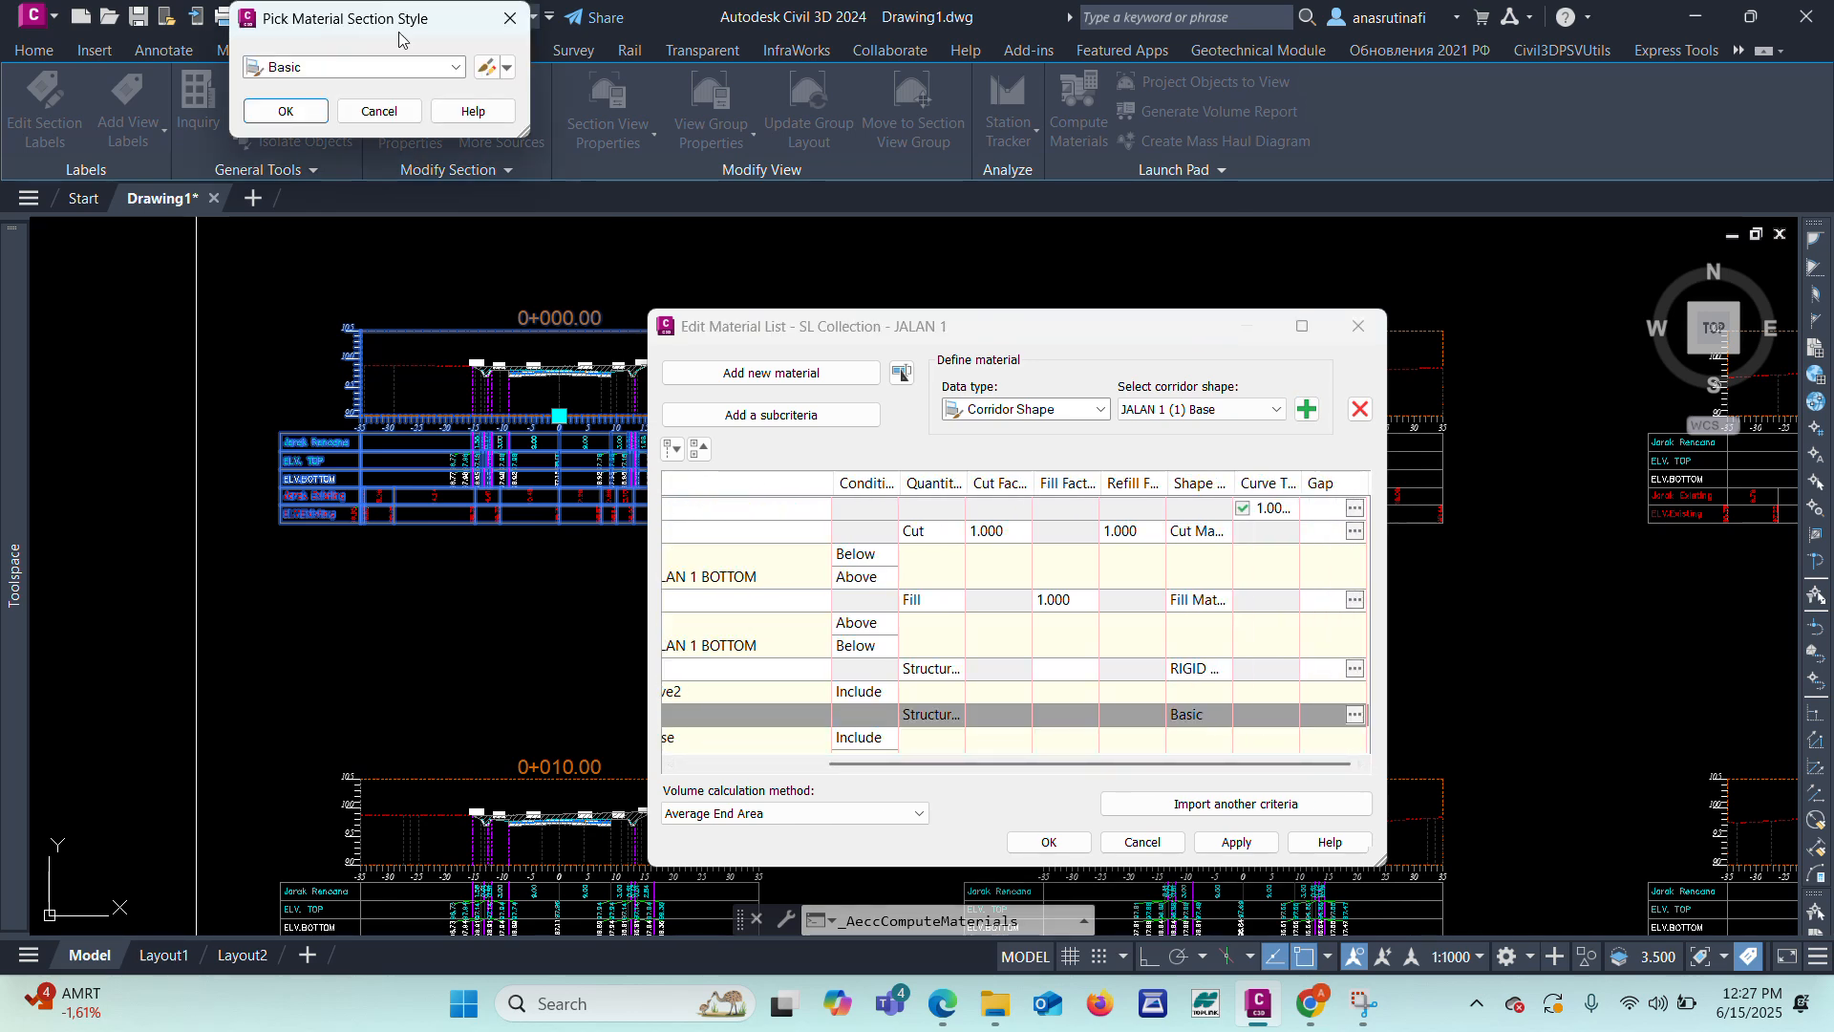
{"action": "left_click", "coordinate": [408, 67]}
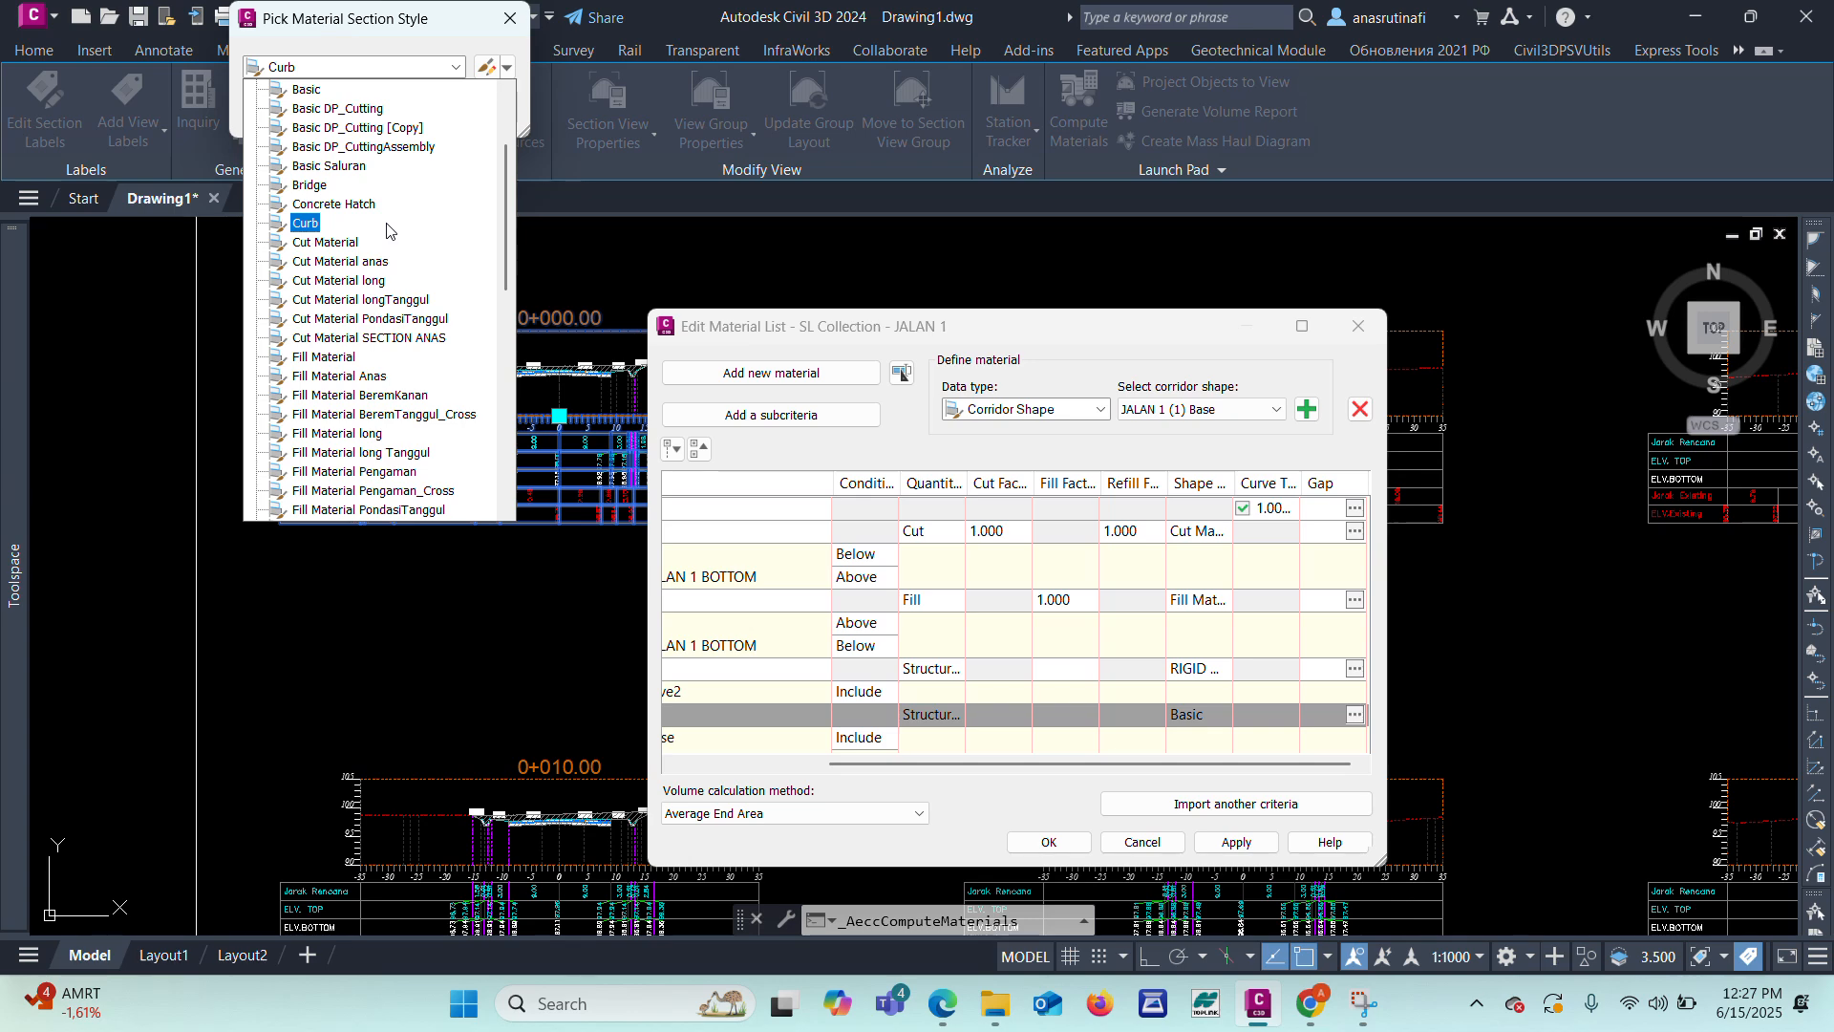
{"action": "scroll", "coordinate": [386, 229], "scroll_direction": "up", "scroll_amount": 3}
{"action": "left_click", "coordinate": [356, 151]}
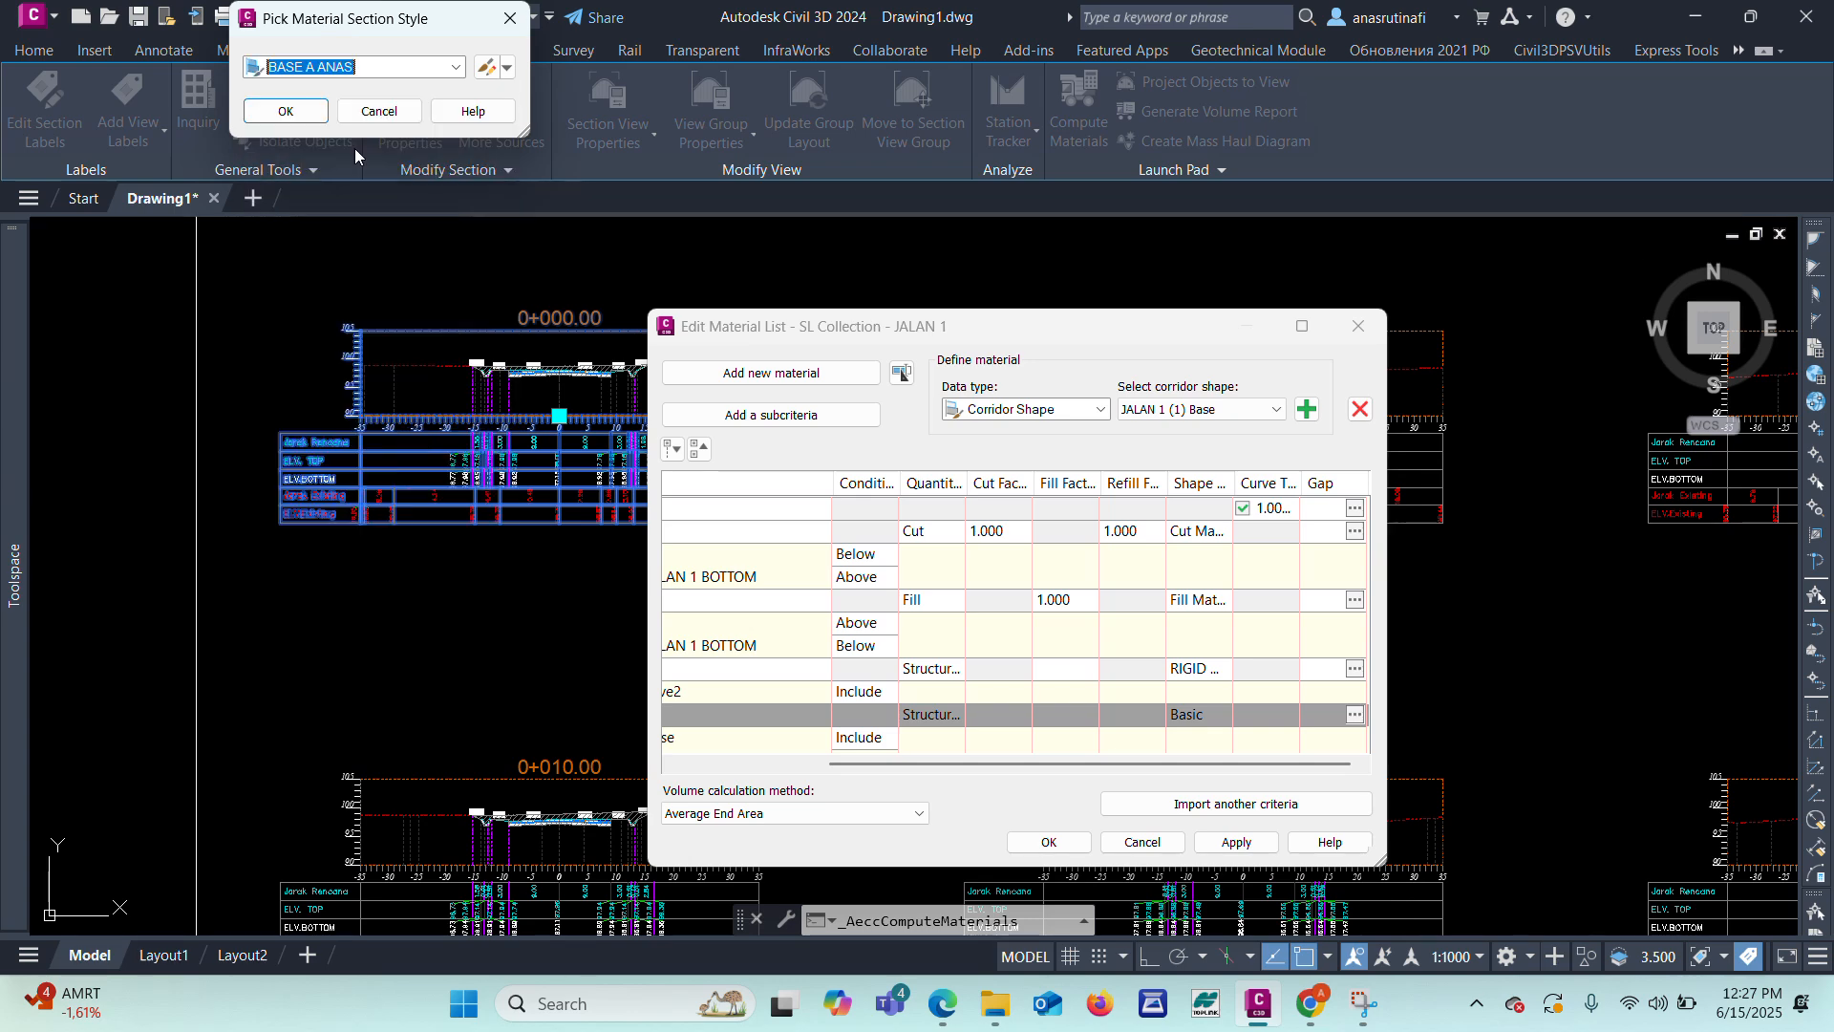
{"action": "left_click", "coordinate": [286, 111]}
Step: Add another material named BASE B to the list and set its quantity type to Structures
{"action": "left_click_drag", "start_coordinate": [1135, 769], "coordinate": [988, 768]}
{"action": "left_click", "coordinate": [786, 375]}
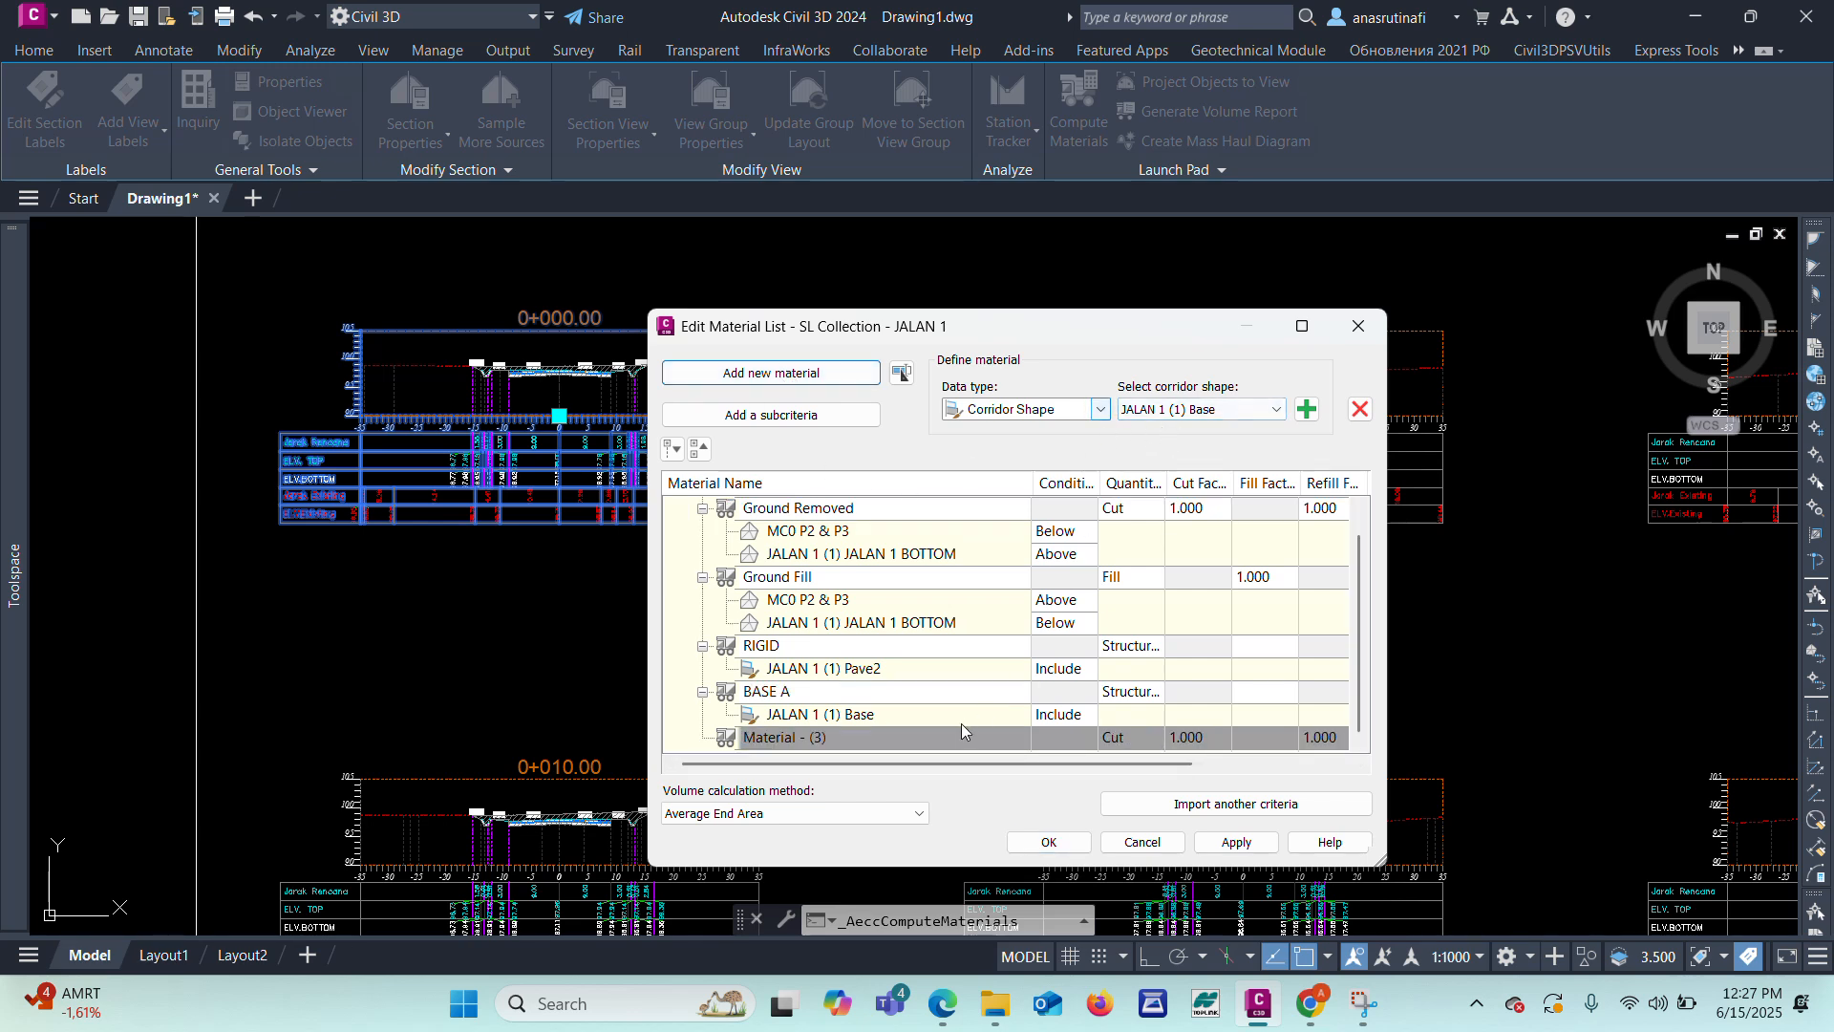
{"action": "left_click", "coordinate": [845, 741]}
{"action": "left_click", "coordinate": [845, 741]}
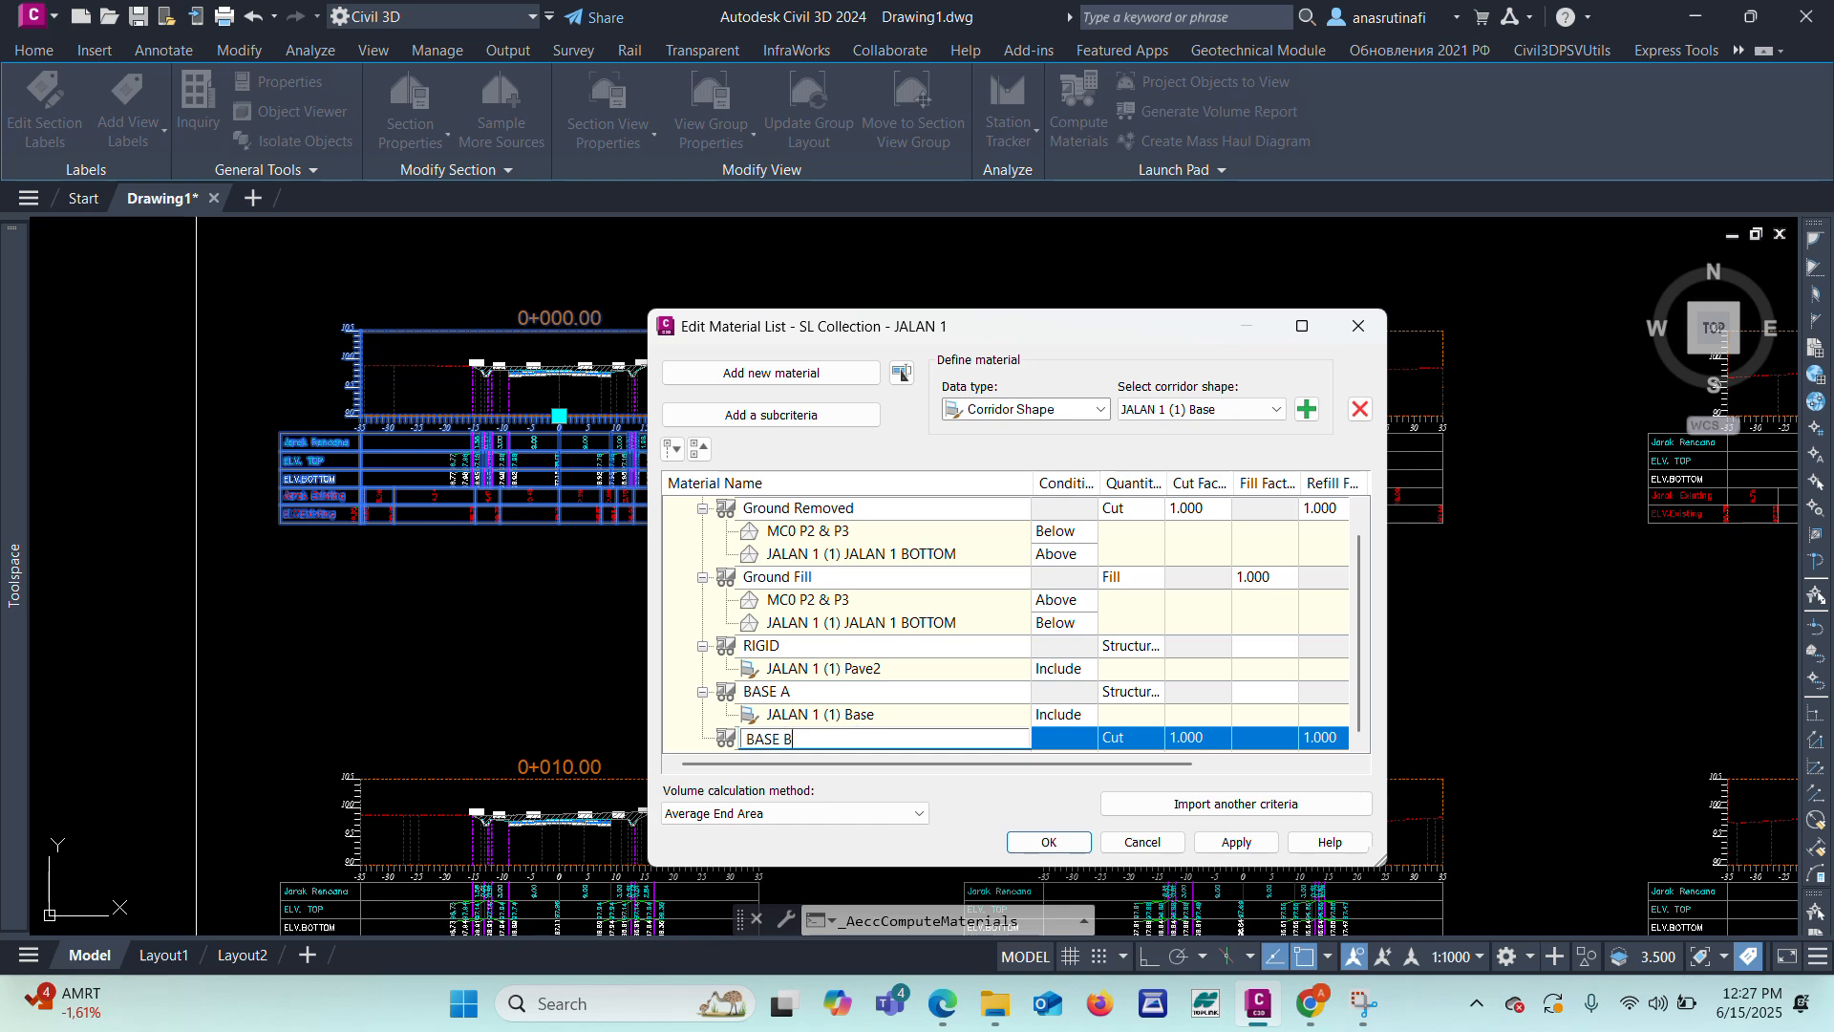
{"action": "type", "text": "BASE B"}
{"action": "left_click", "coordinate": [1124, 745]}
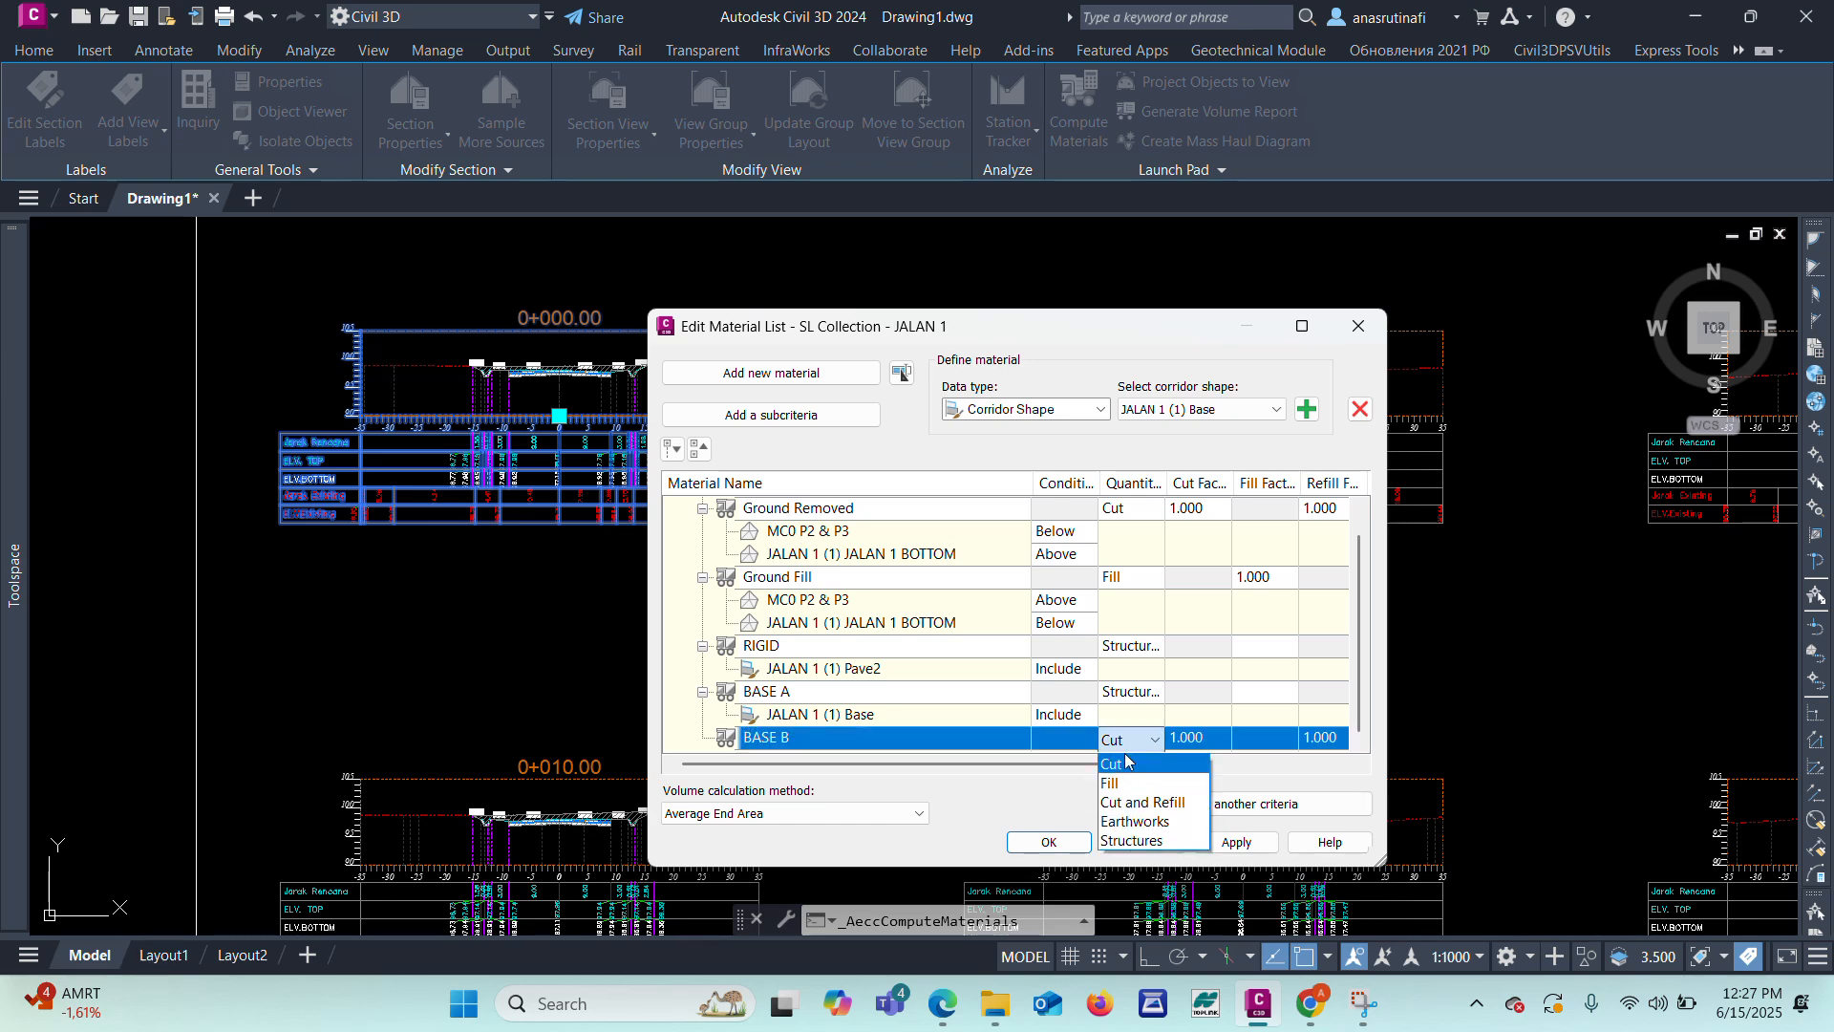
{"action": "left_click", "coordinate": [1137, 841]}
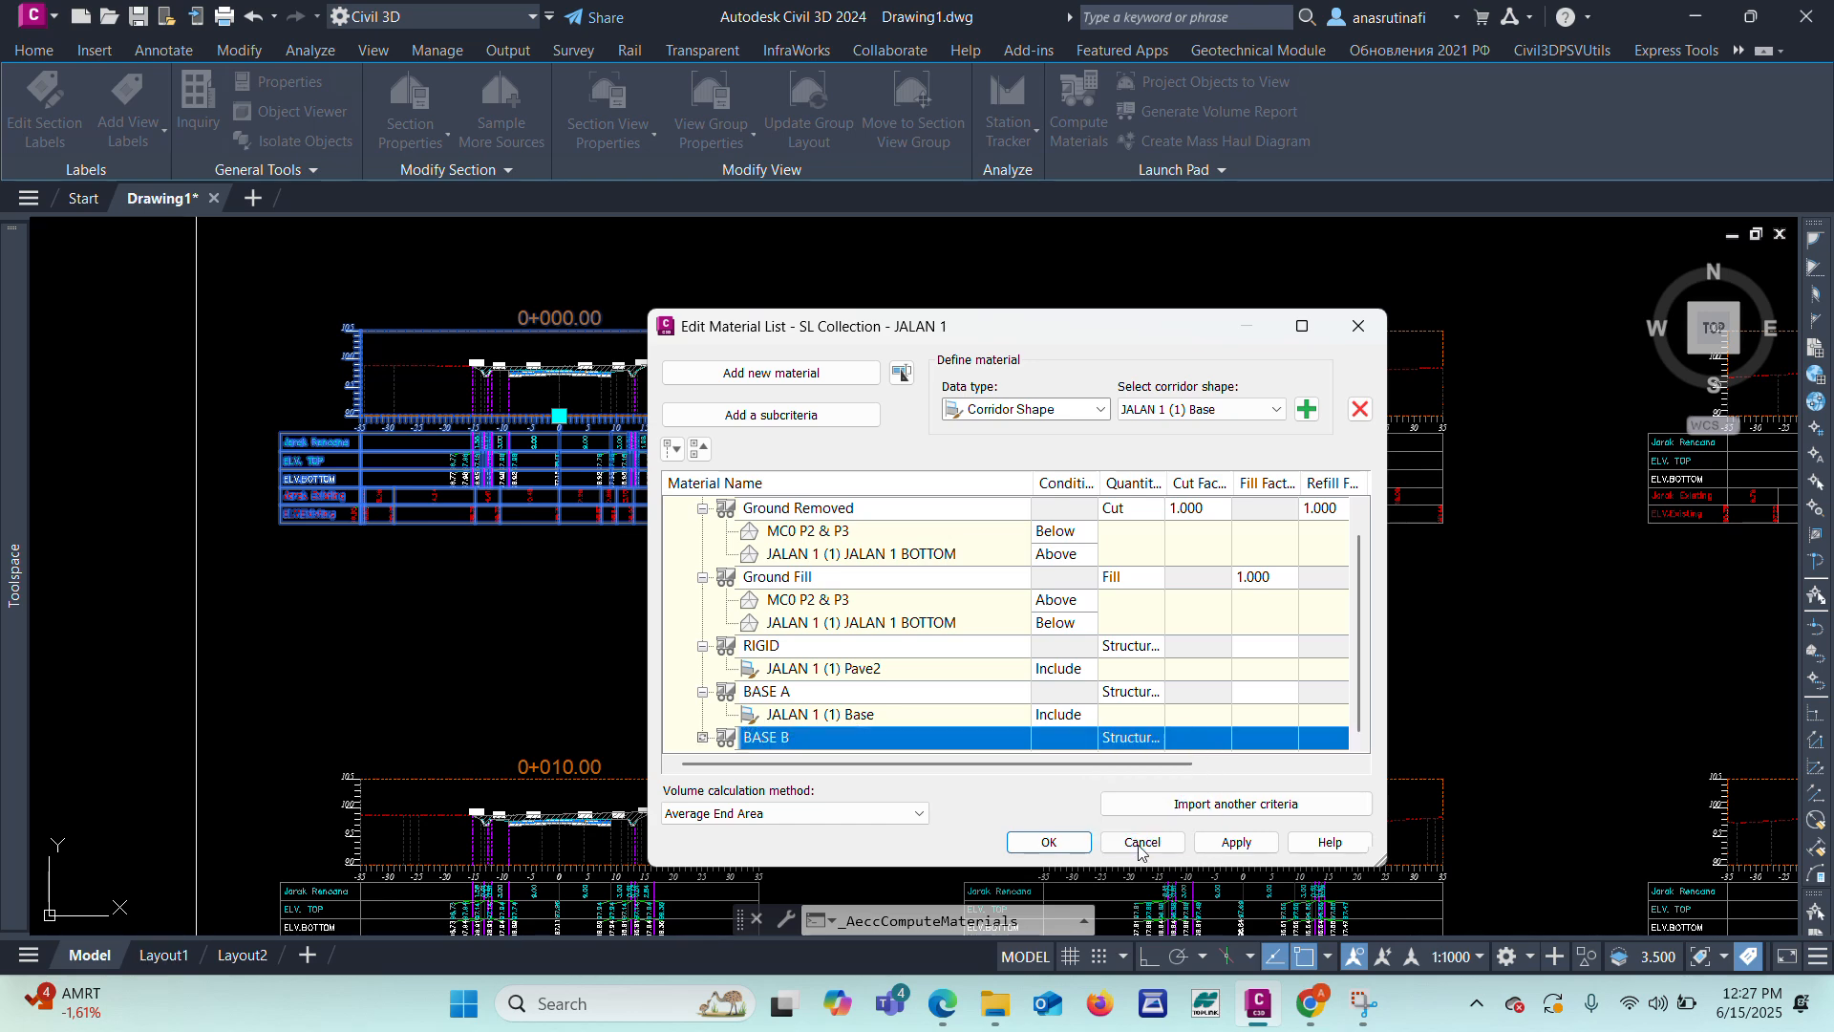
Step: Choose JALAN 1 (1) SubBase as the corridor shape and set the BASE B material's shape style to SubBase ANAS
{"action": "left_click", "coordinate": [1242, 411]}
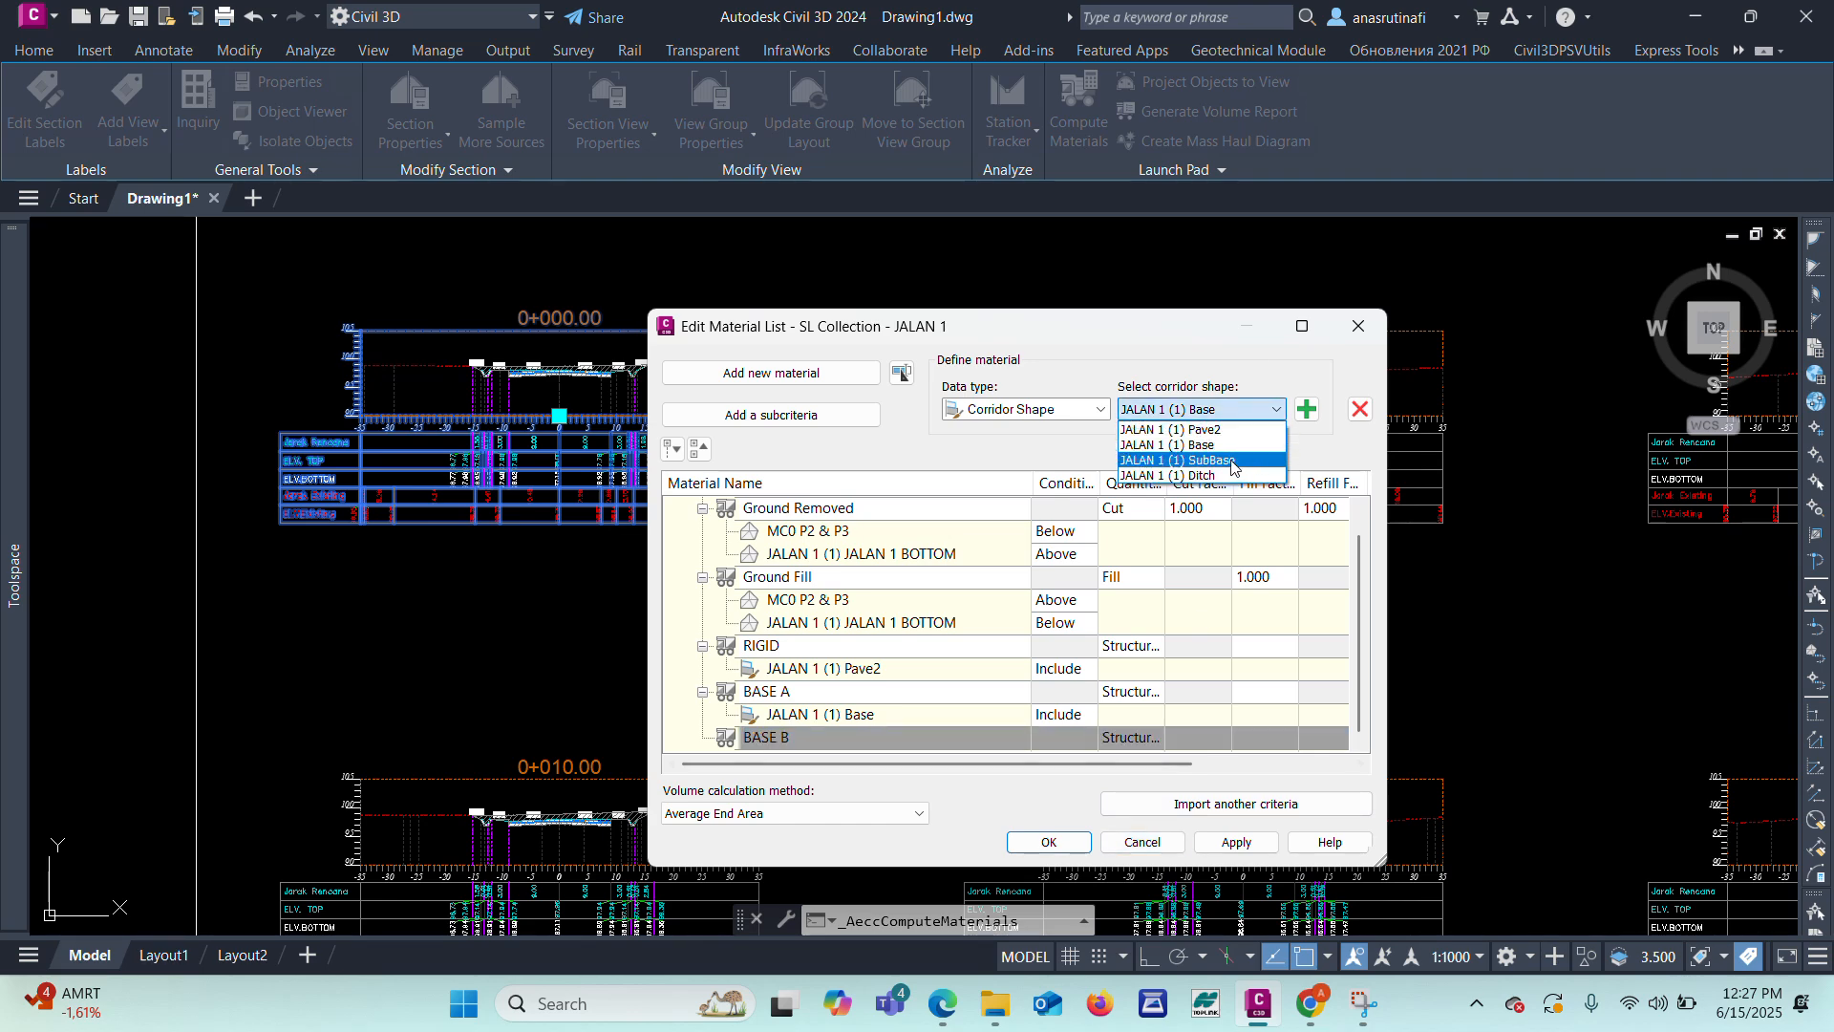
{"action": "left_click", "coordinate": [1231, 462]}
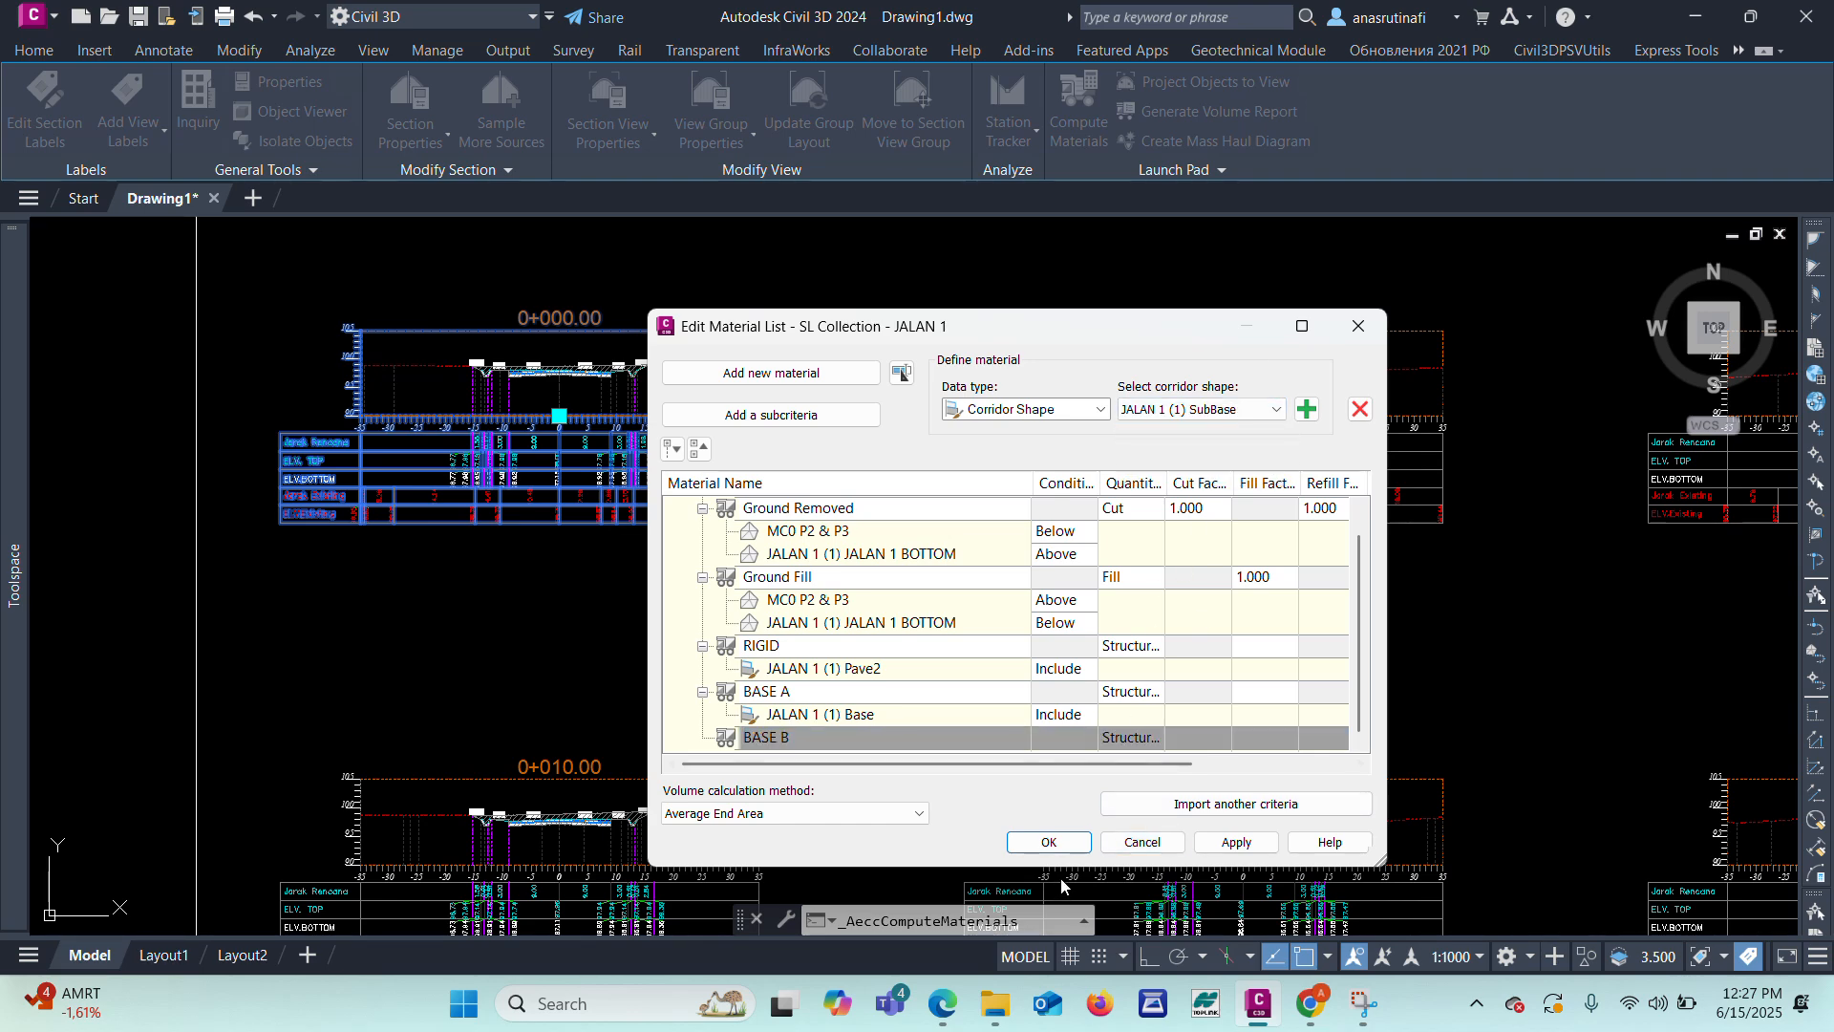
{"action": "left_click_drag", "start_coordinate": [1055, 764], "coordinate": [1213, 764]}
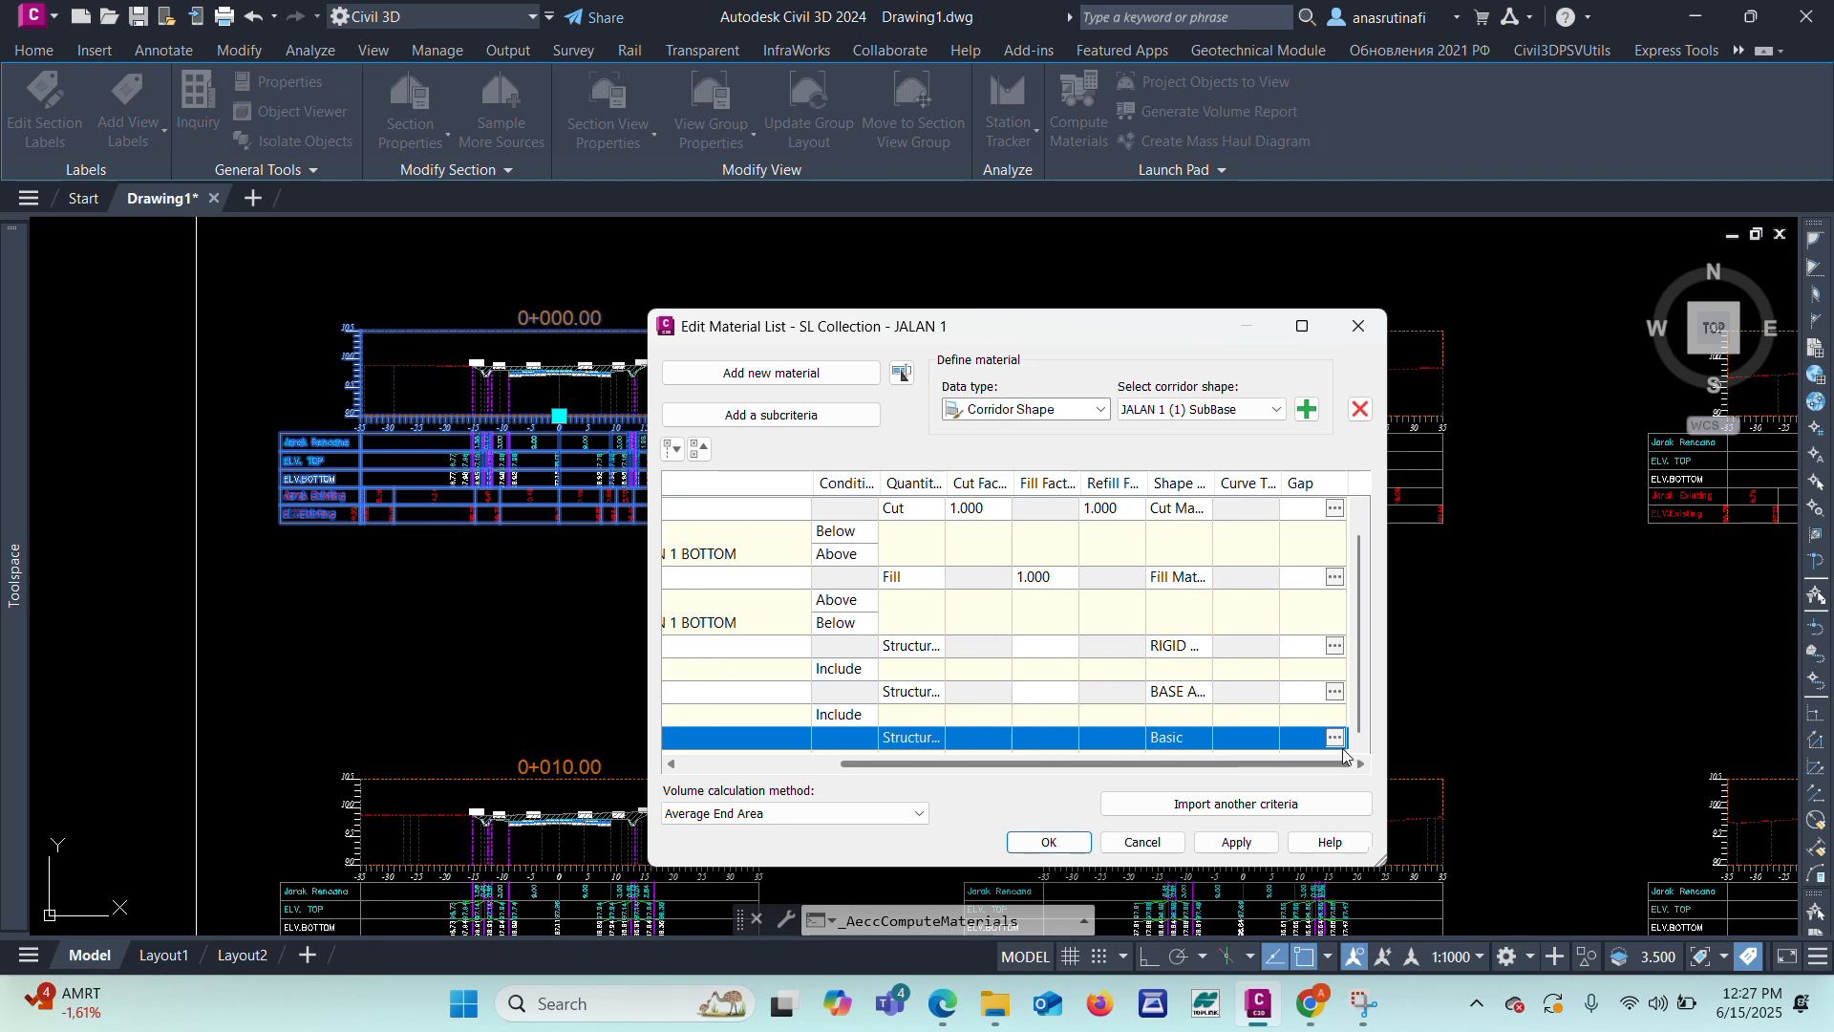
{"action": "left_click", "coordinate": [1187, 738]}
{"action": "left_click", "coordinate": [402, 69]}
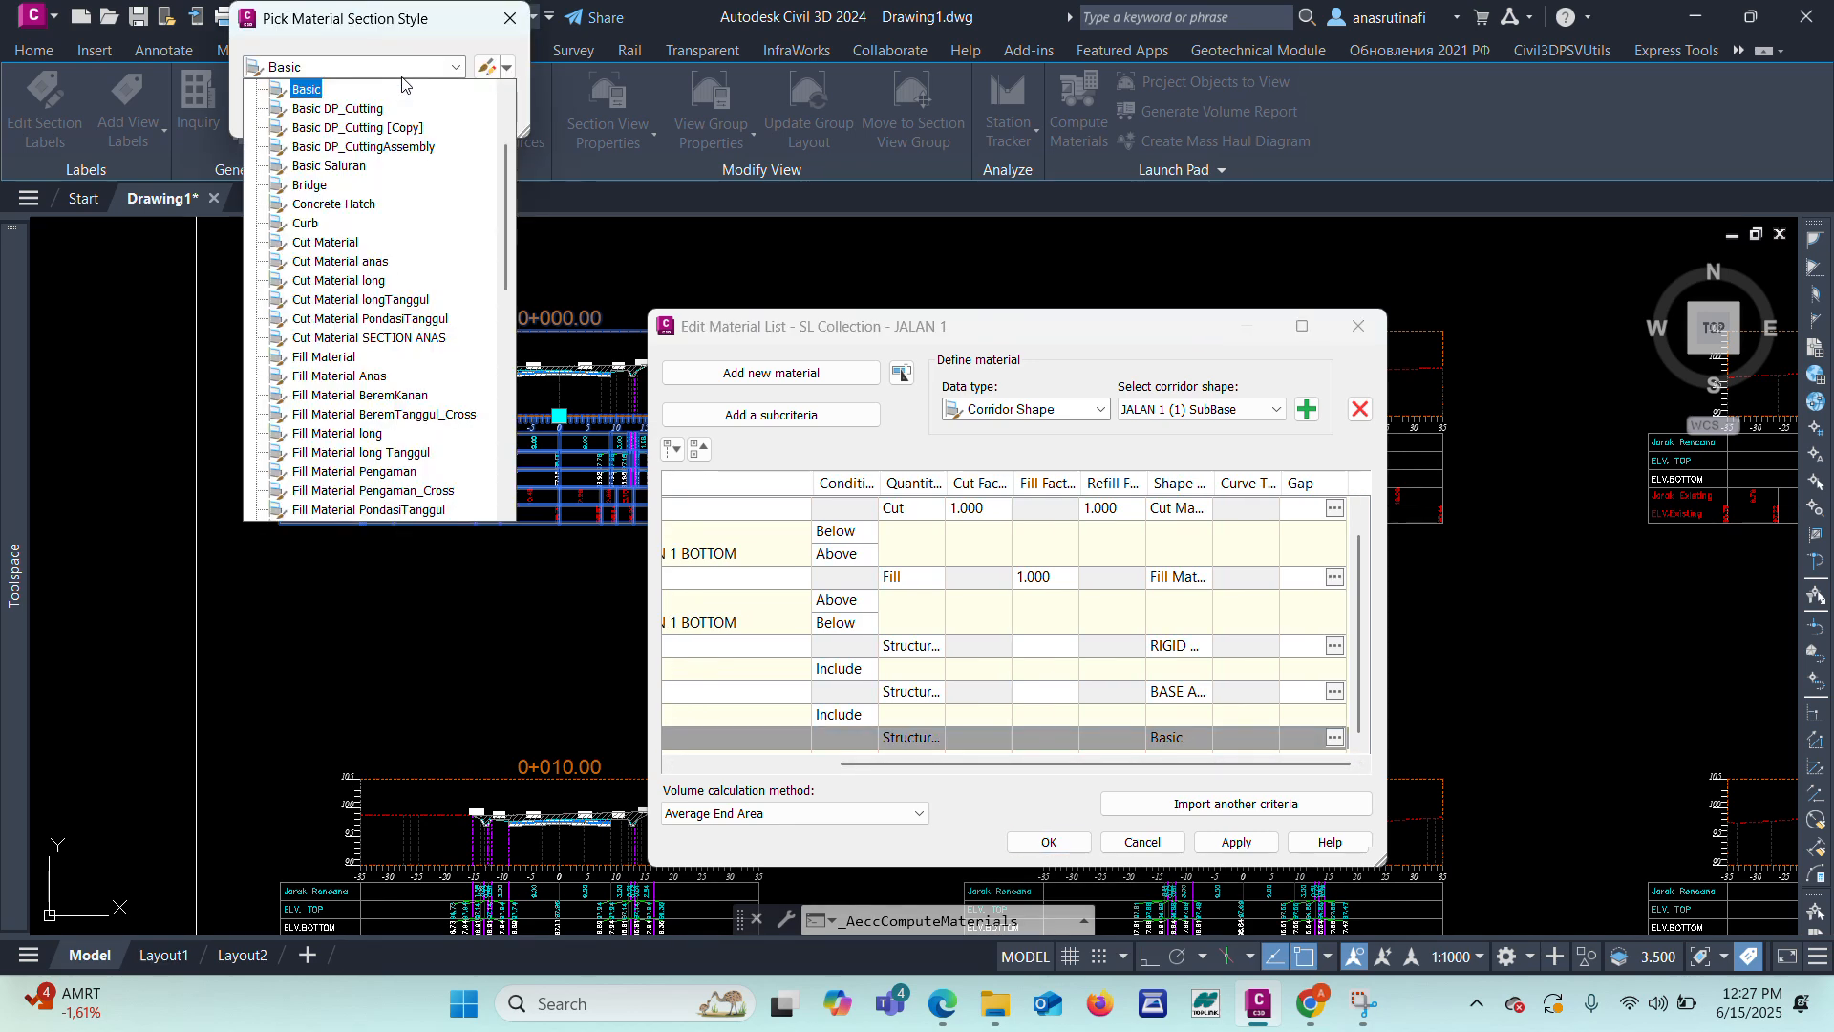
{"action": "scroll", "coordinate": [459, 382], "scroll_direction": "down", "scroll_amount": 10}
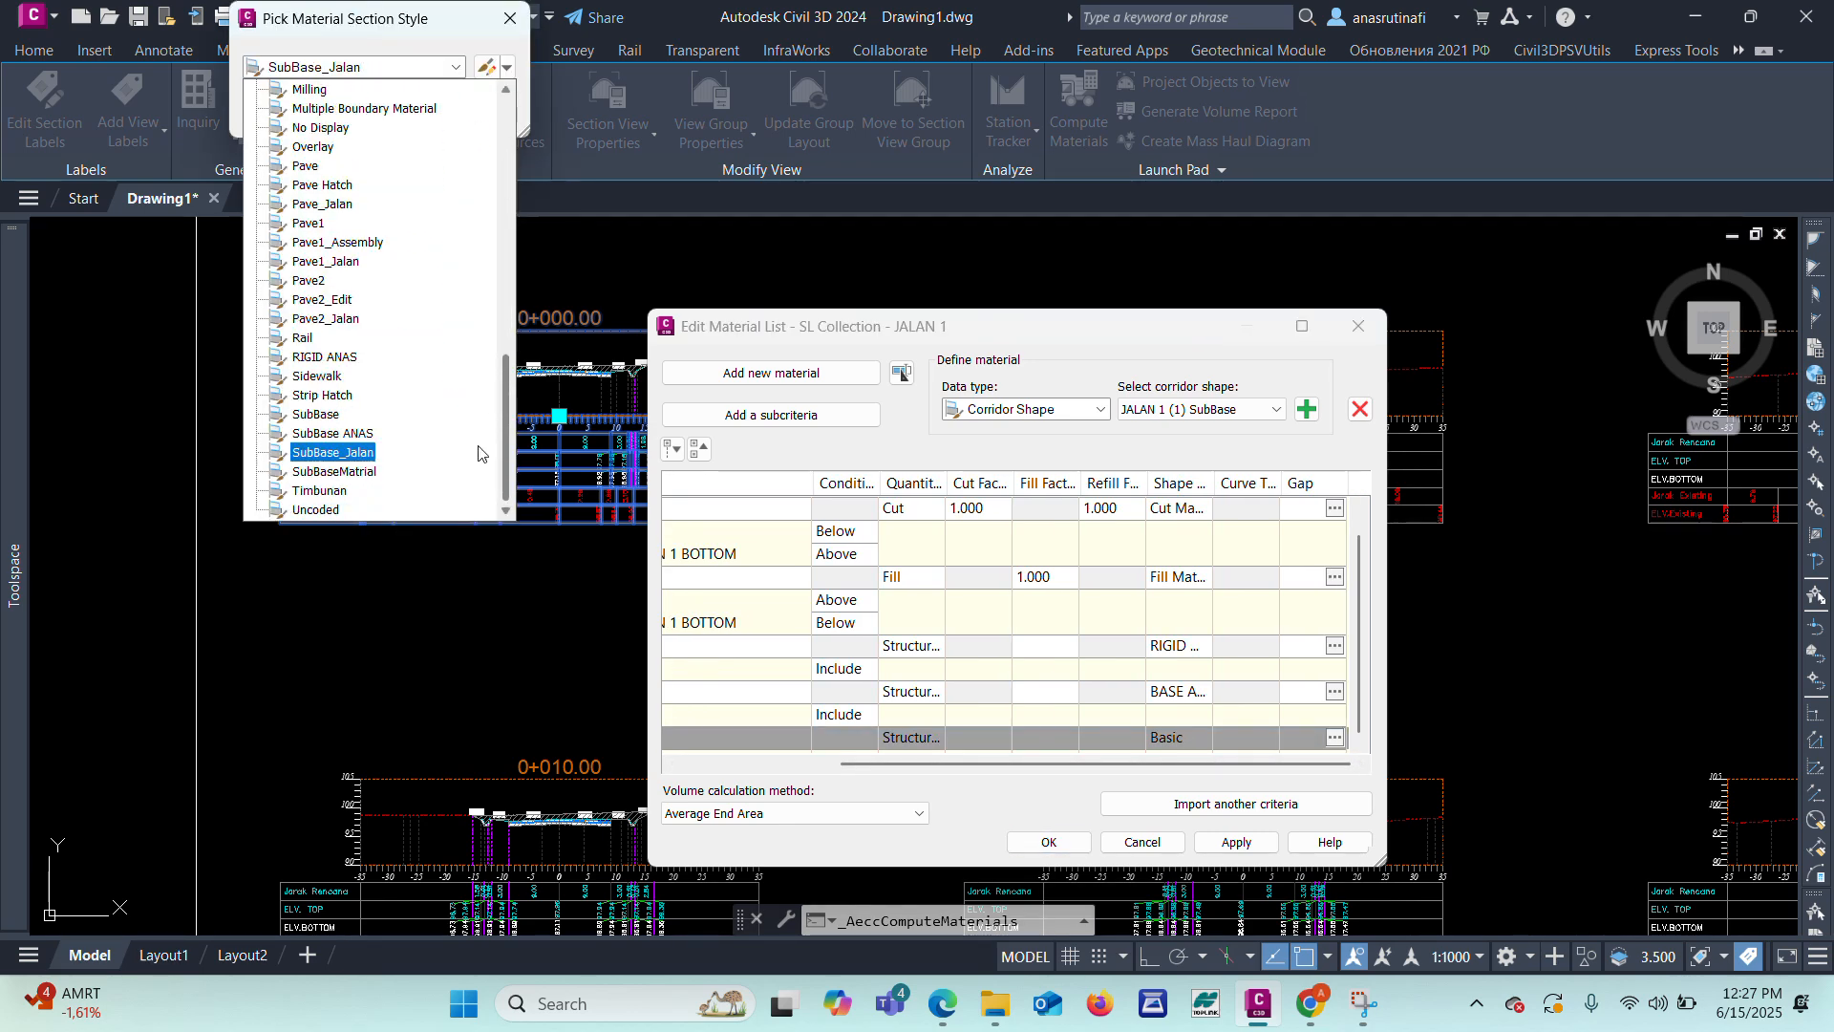
{"action": "left_click", "coordinate": [367, 435]}
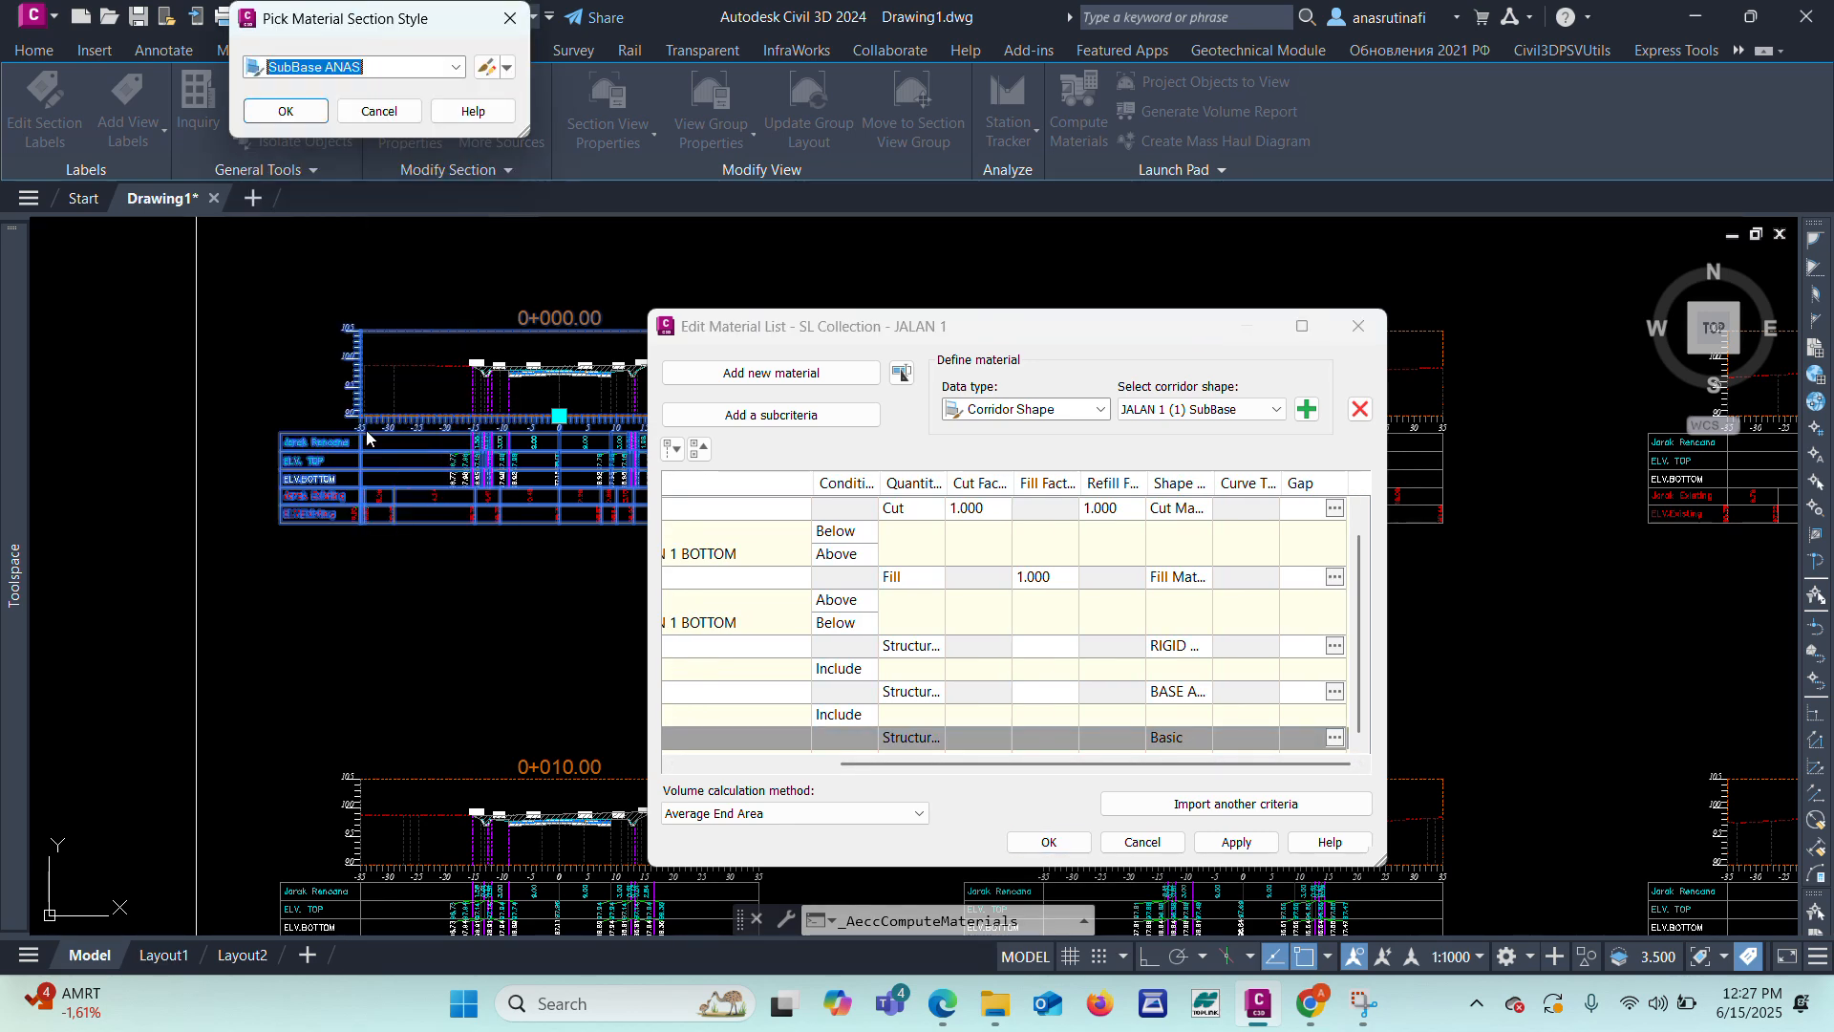
{"action": "left_click", "coordinate": [300, 118]}
Step: Add one more material to the list and include the corridor shape JALAN 1 (1) SubBase in BASE B
{"action": "left_click_drag", "start_coordinate": [939, 769], "coordinate": [723, 773]}
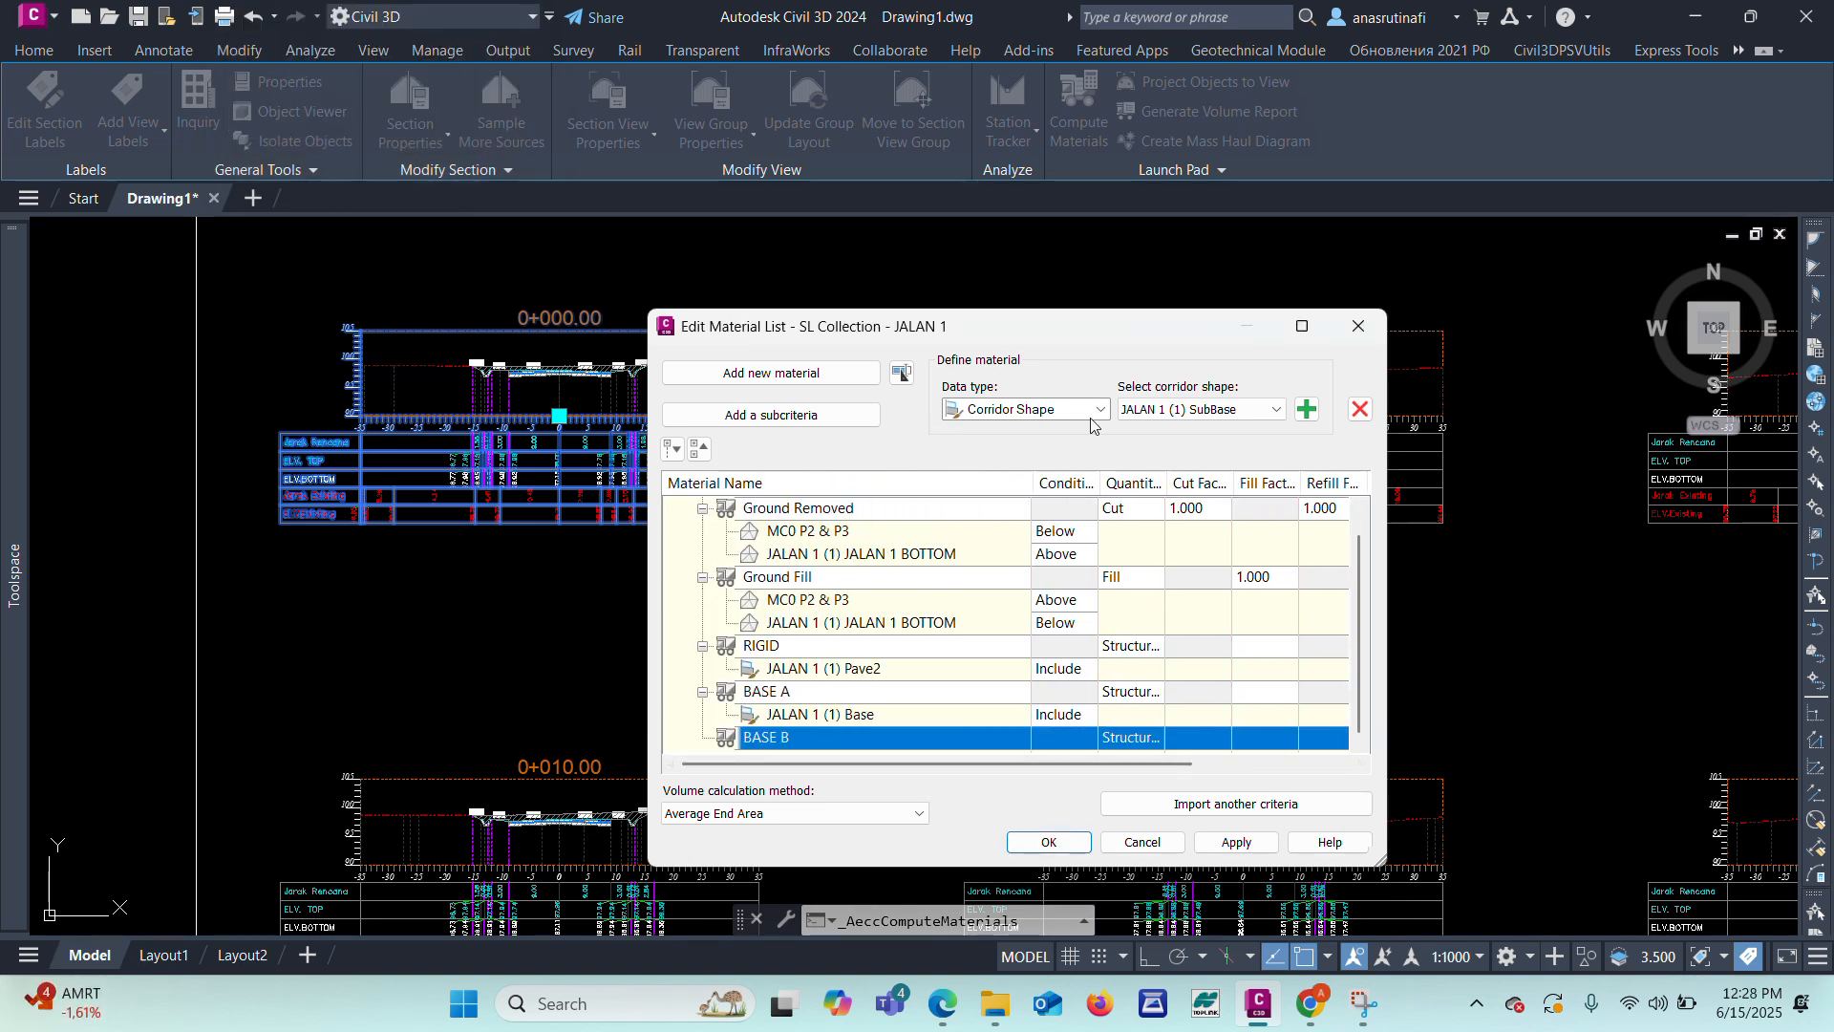
{"action": "left_click", "coordinate": [810, 381]}
{"action": "left_click", "coordinate": [856, 741]}
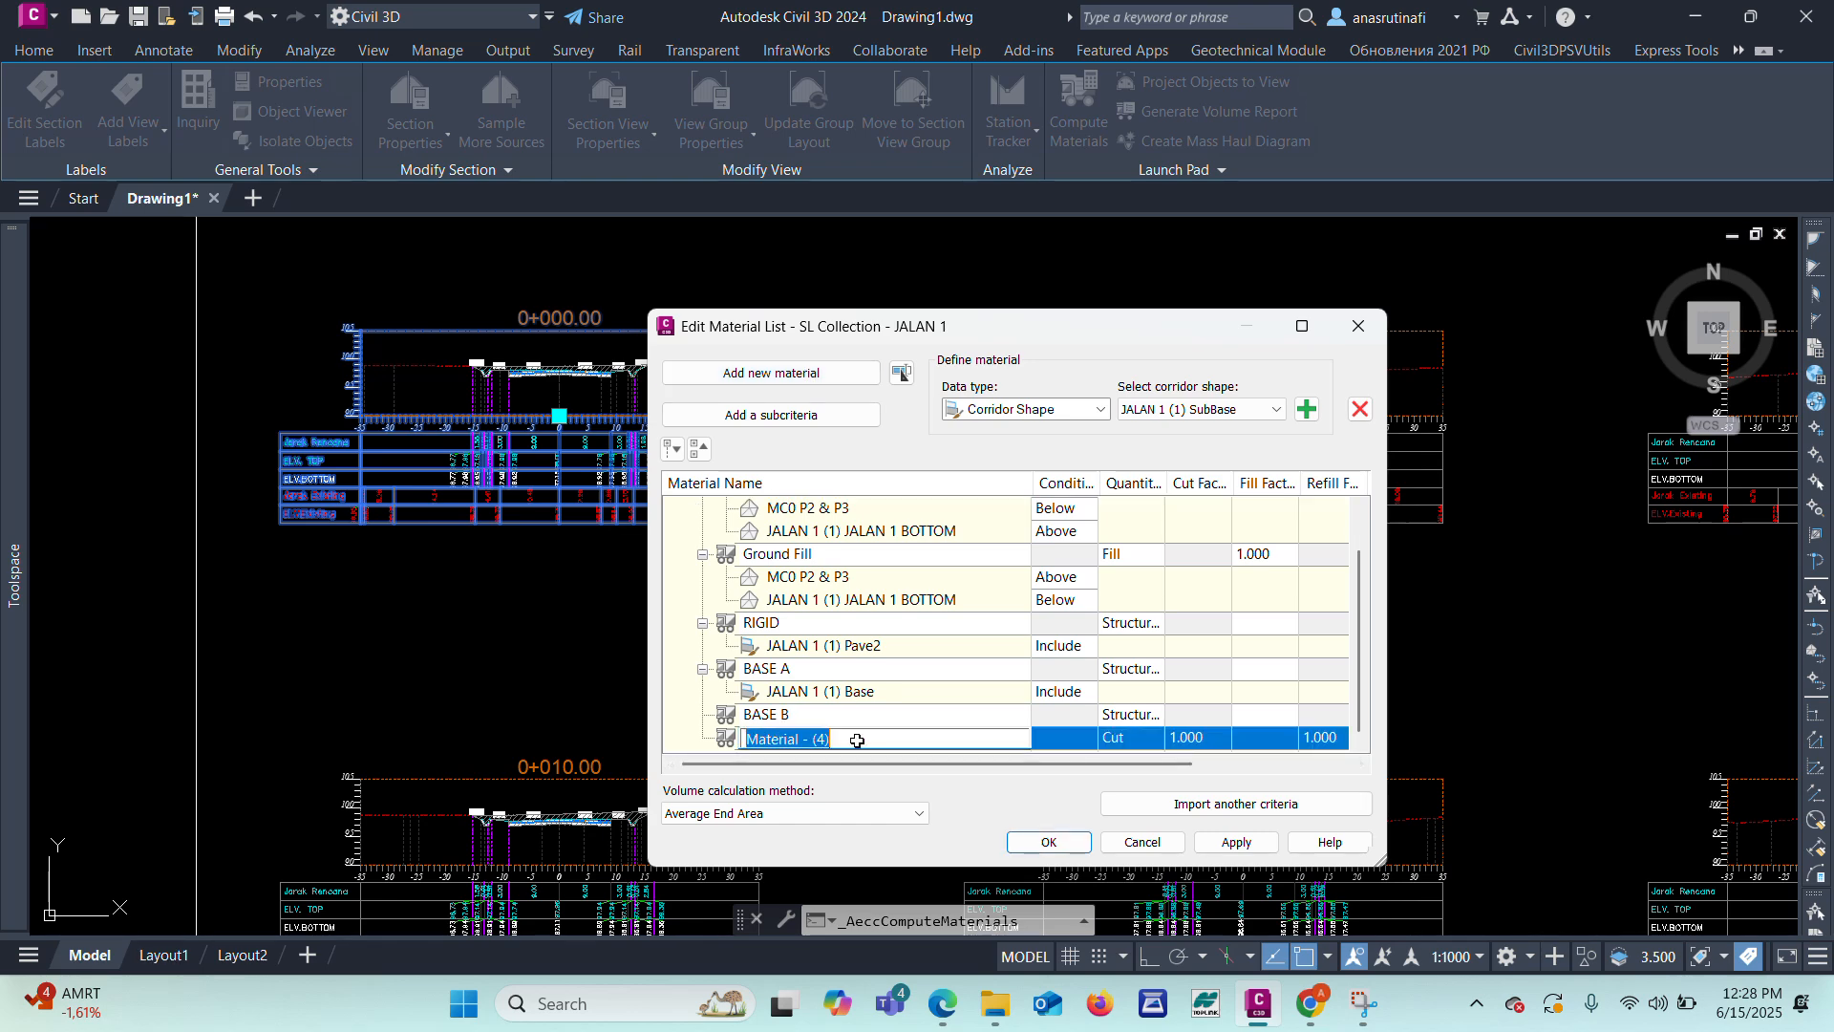
{"action": "left_click", "coordinate": [779, 713]}
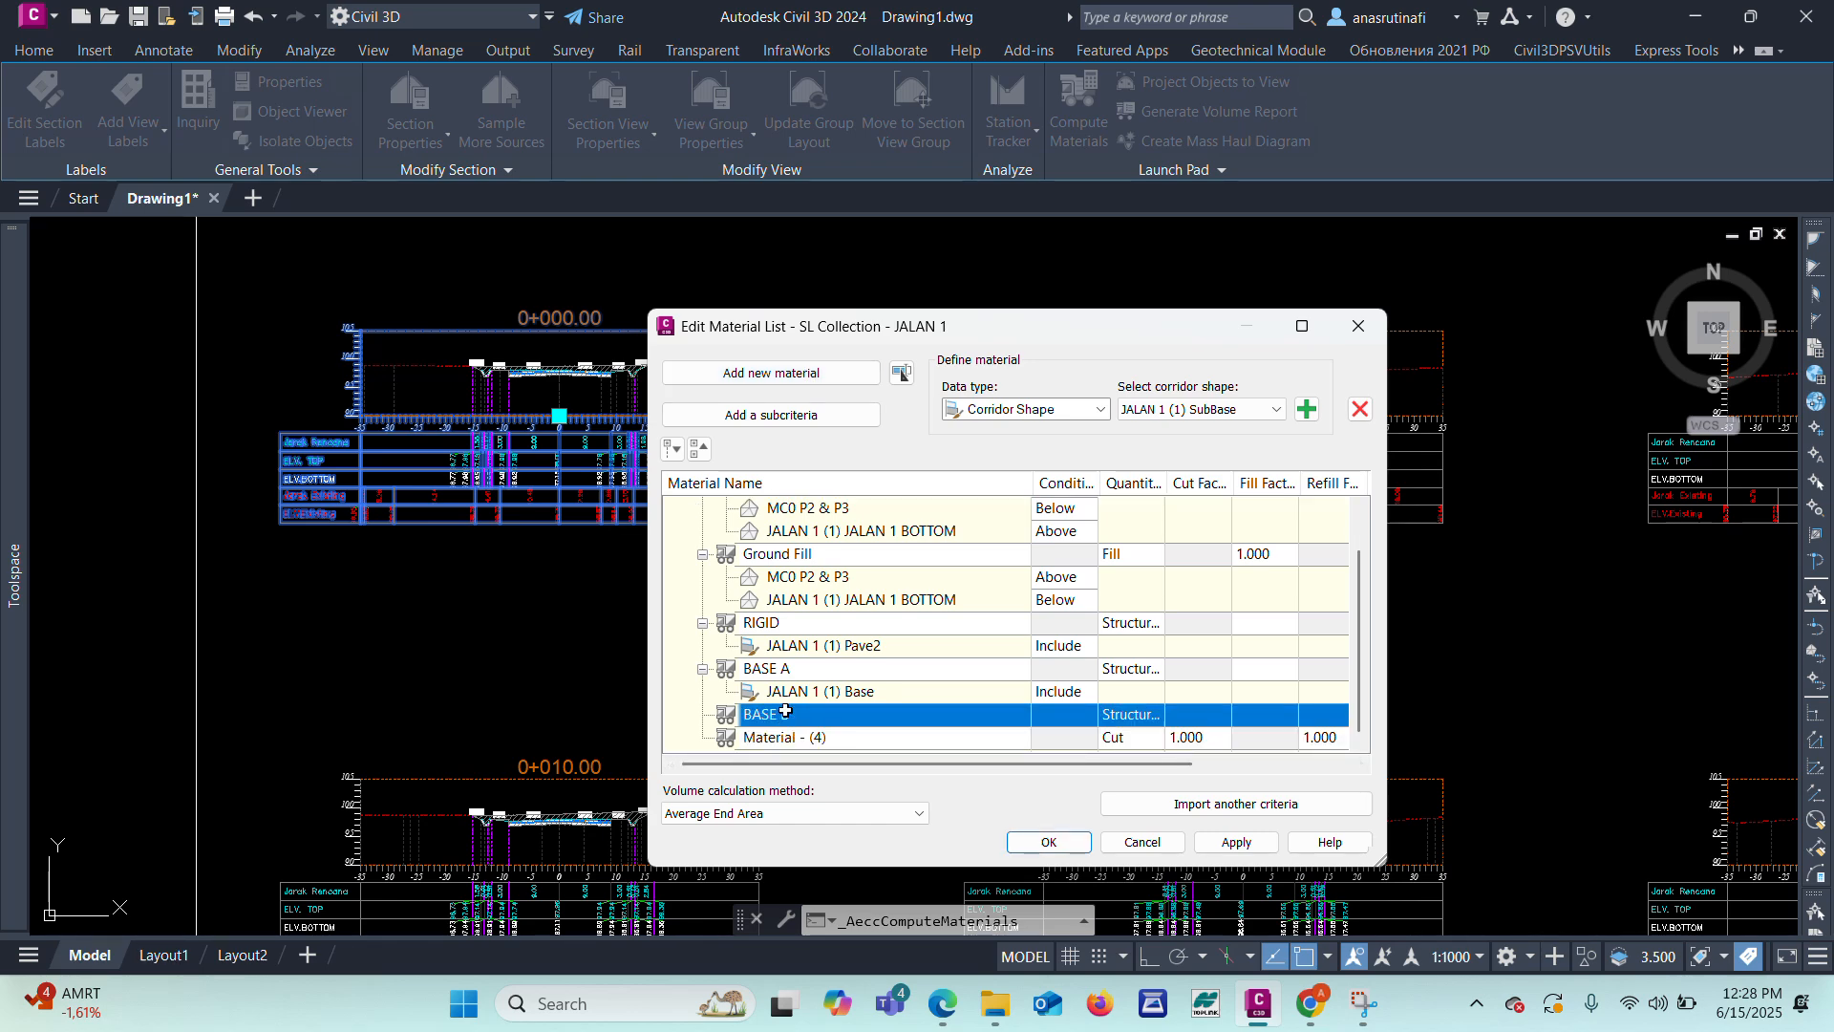
{"action": "left_click", "coordinate": [1311, 414]}
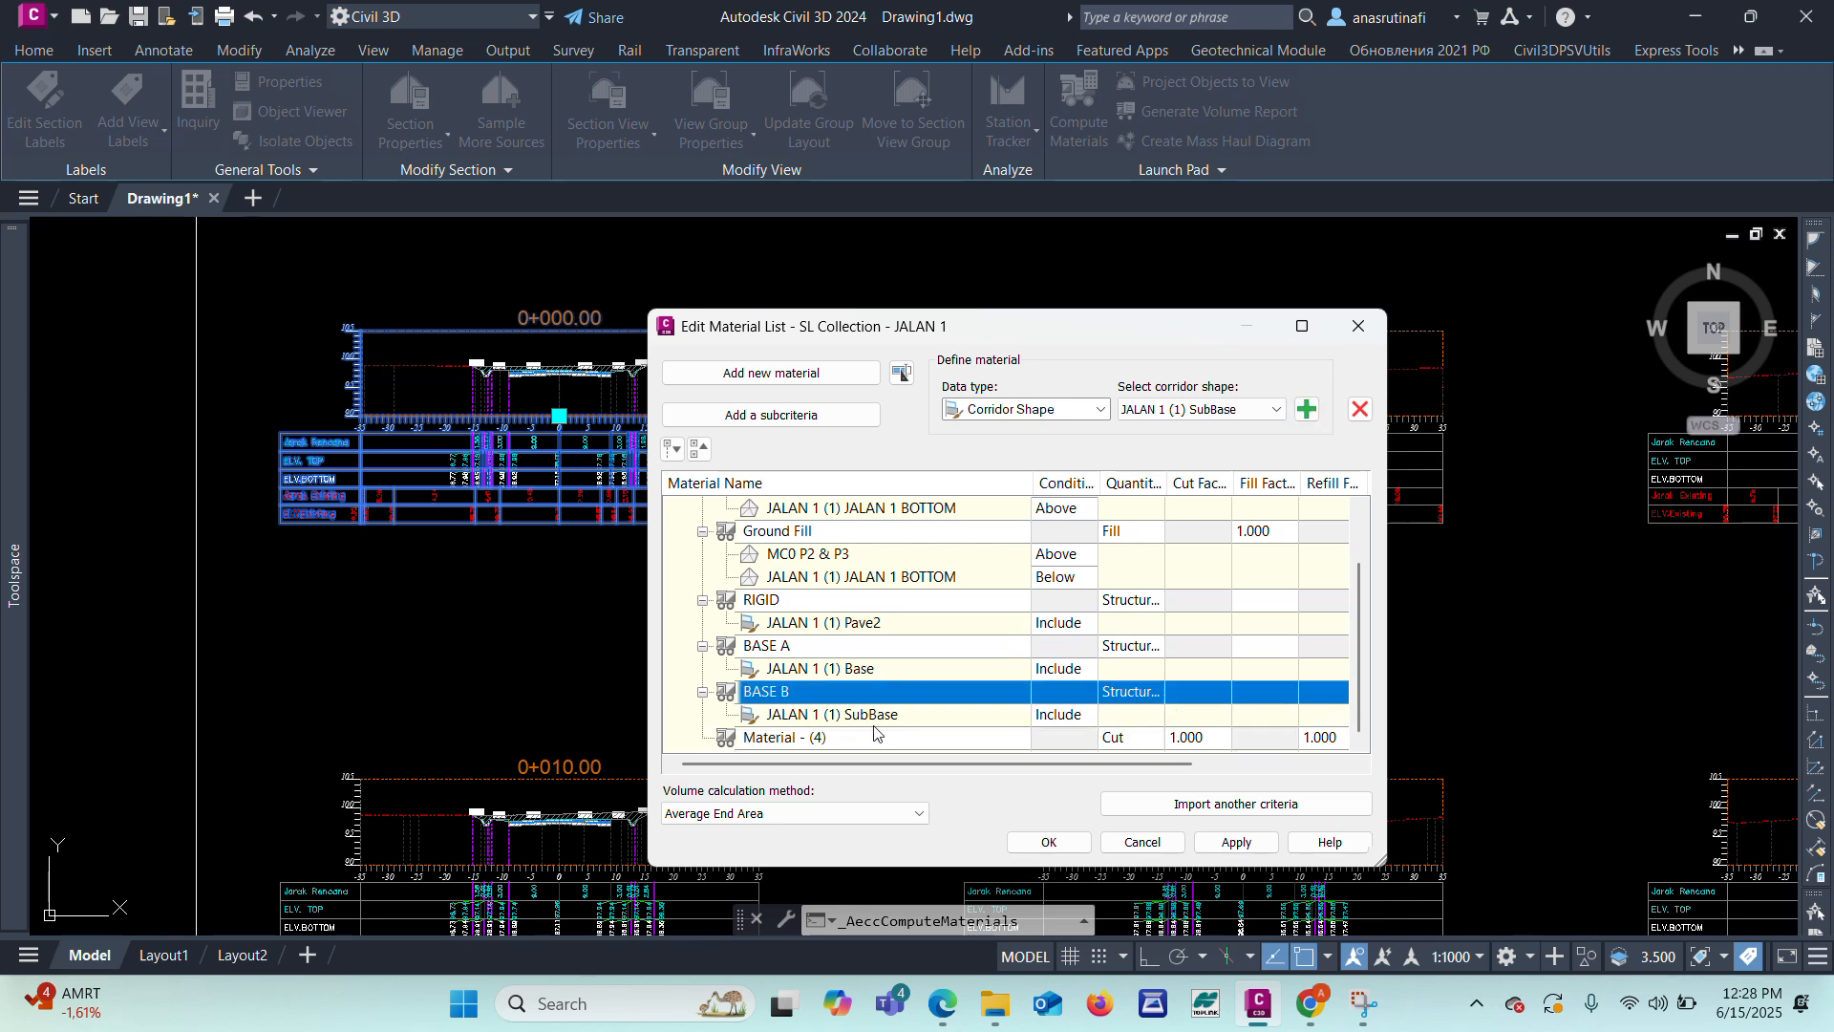
Step: Rename the last material in the list to SAL BATU KALI
{"action": "left_click", "coordinate": [835, 740]}
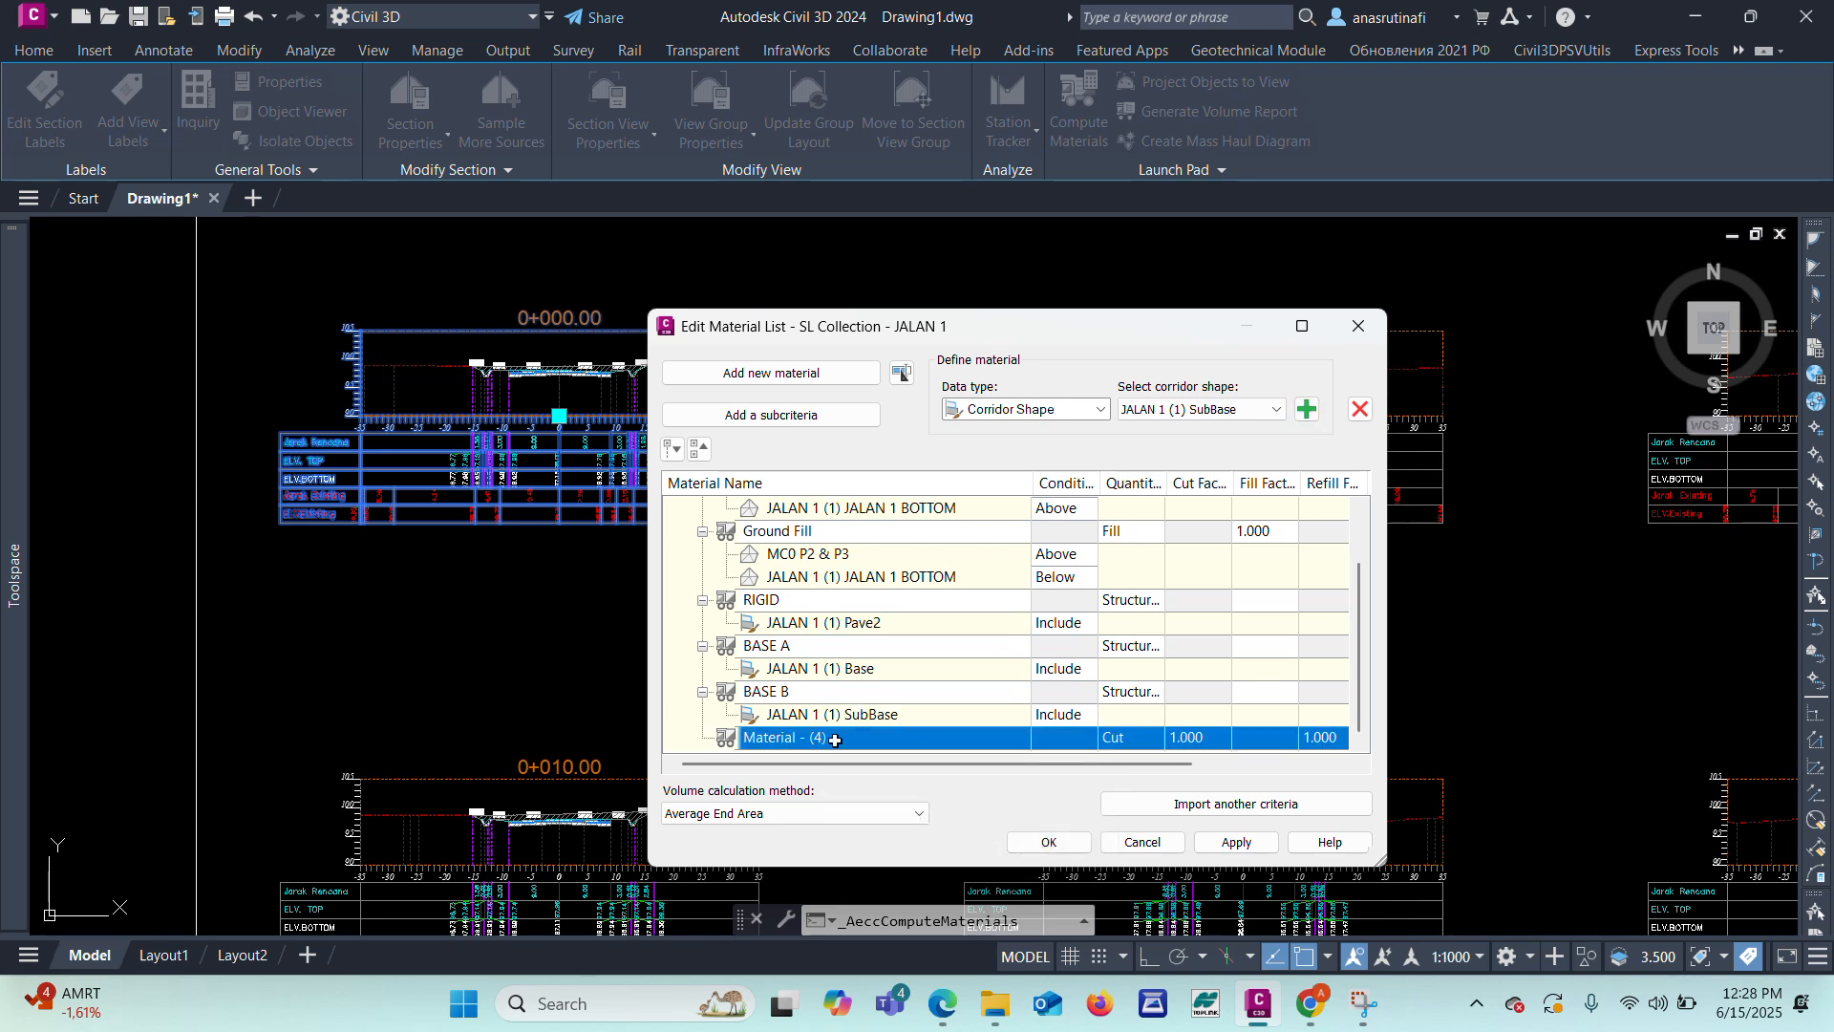
{"action": "left_click", "coordinate": [850, 740]}
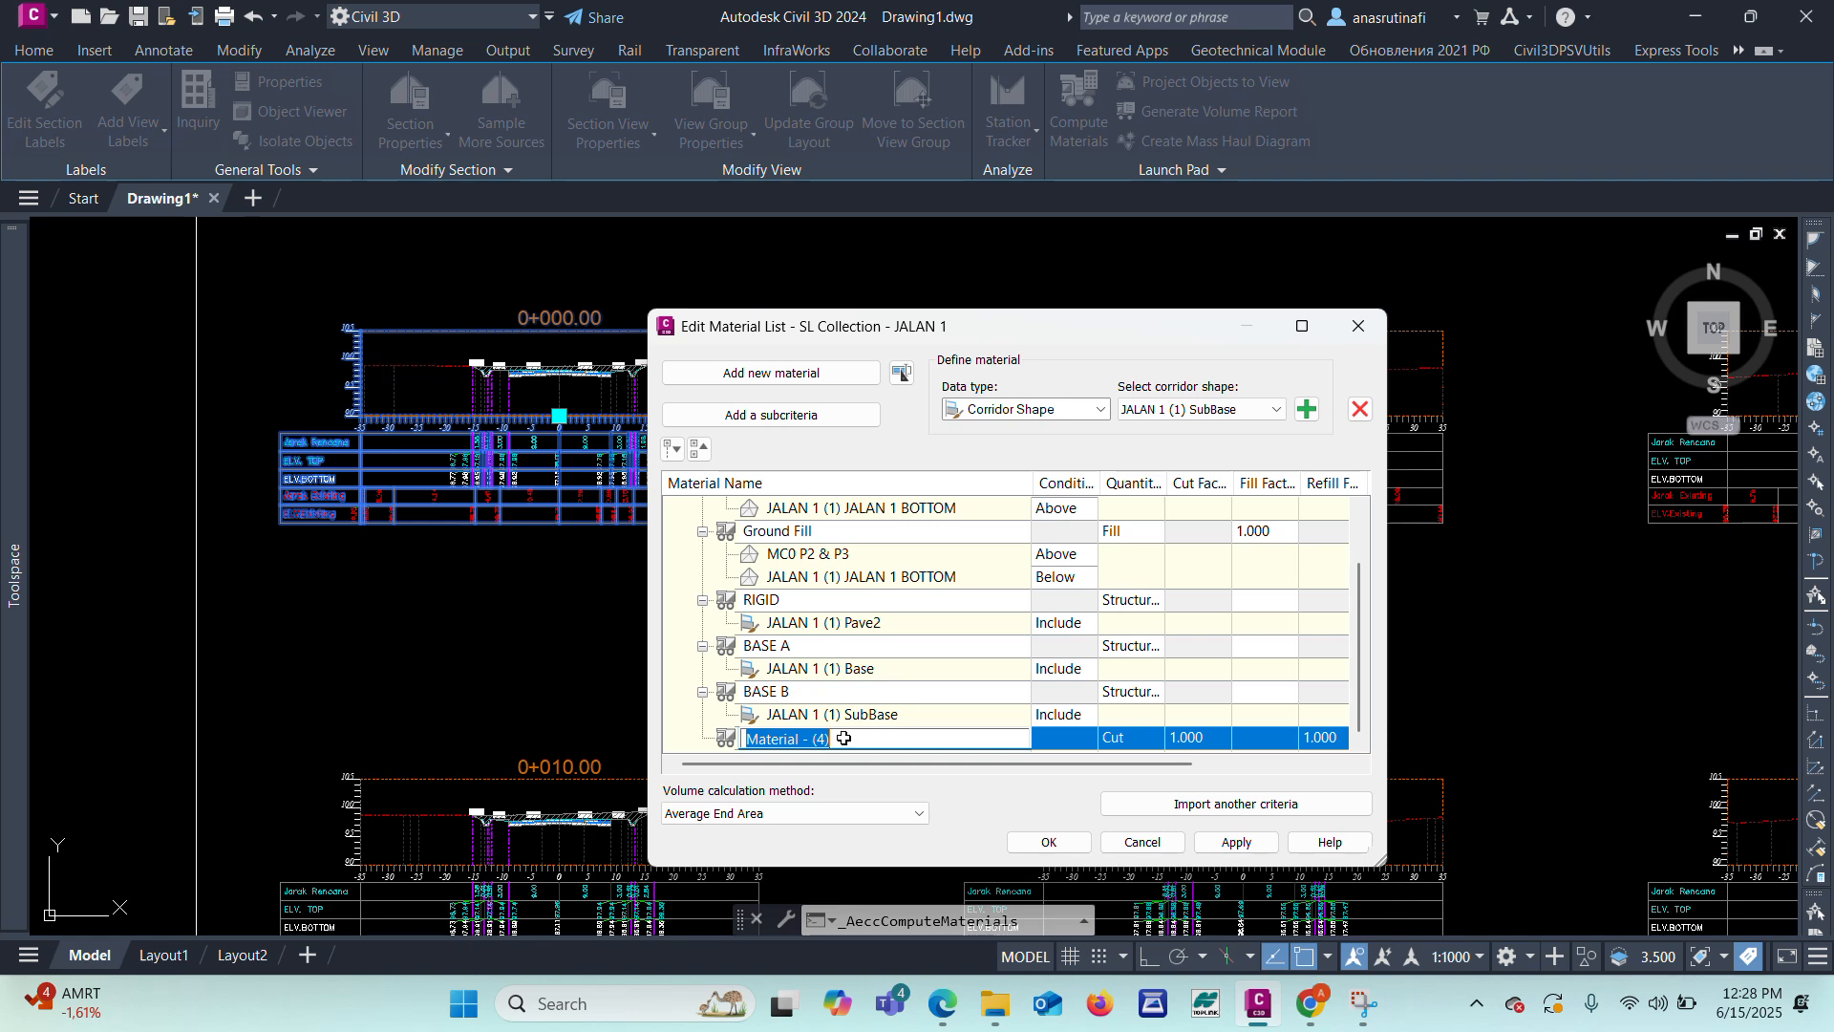
{"action": "left_click", "coordinate": [845, 739]}
{"action": "key", "text": "ctrl+a"}
{"action": "key", "text": "BackSpace"}
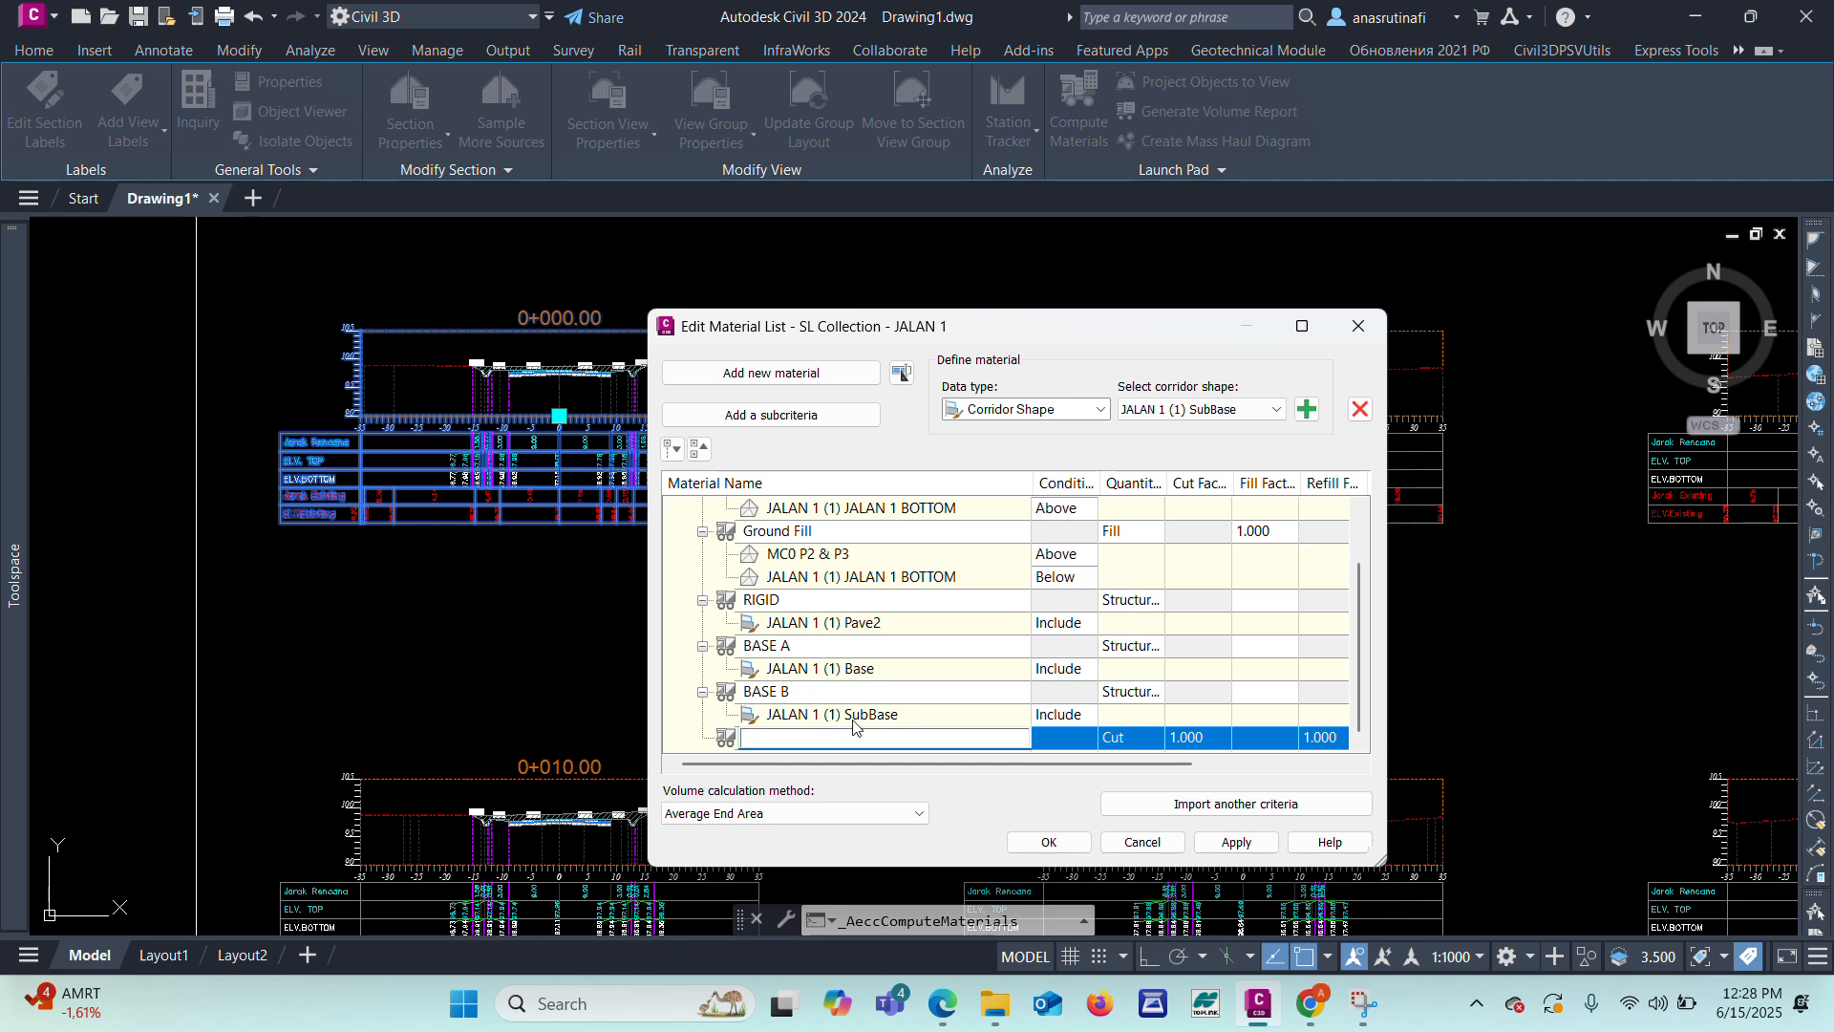
{"action": "type", "text": "SAL BATU KALI"}
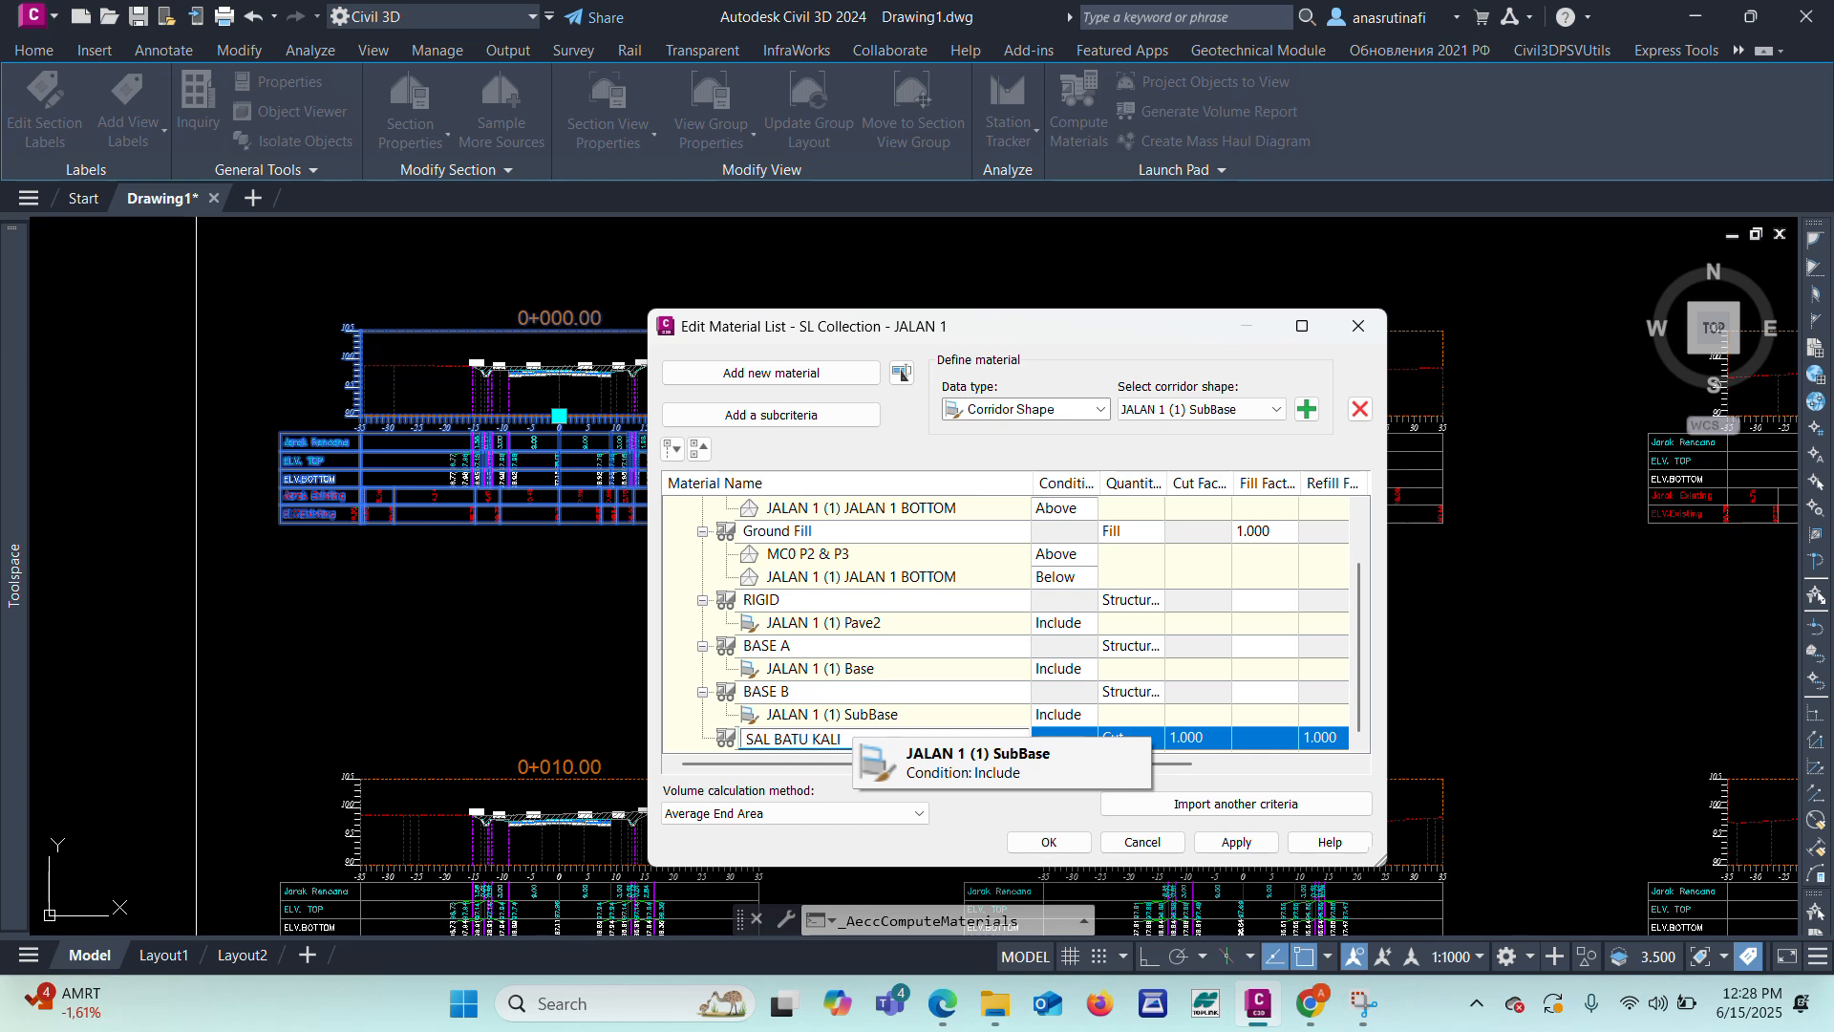
{"action": "key", "text": "Return"}
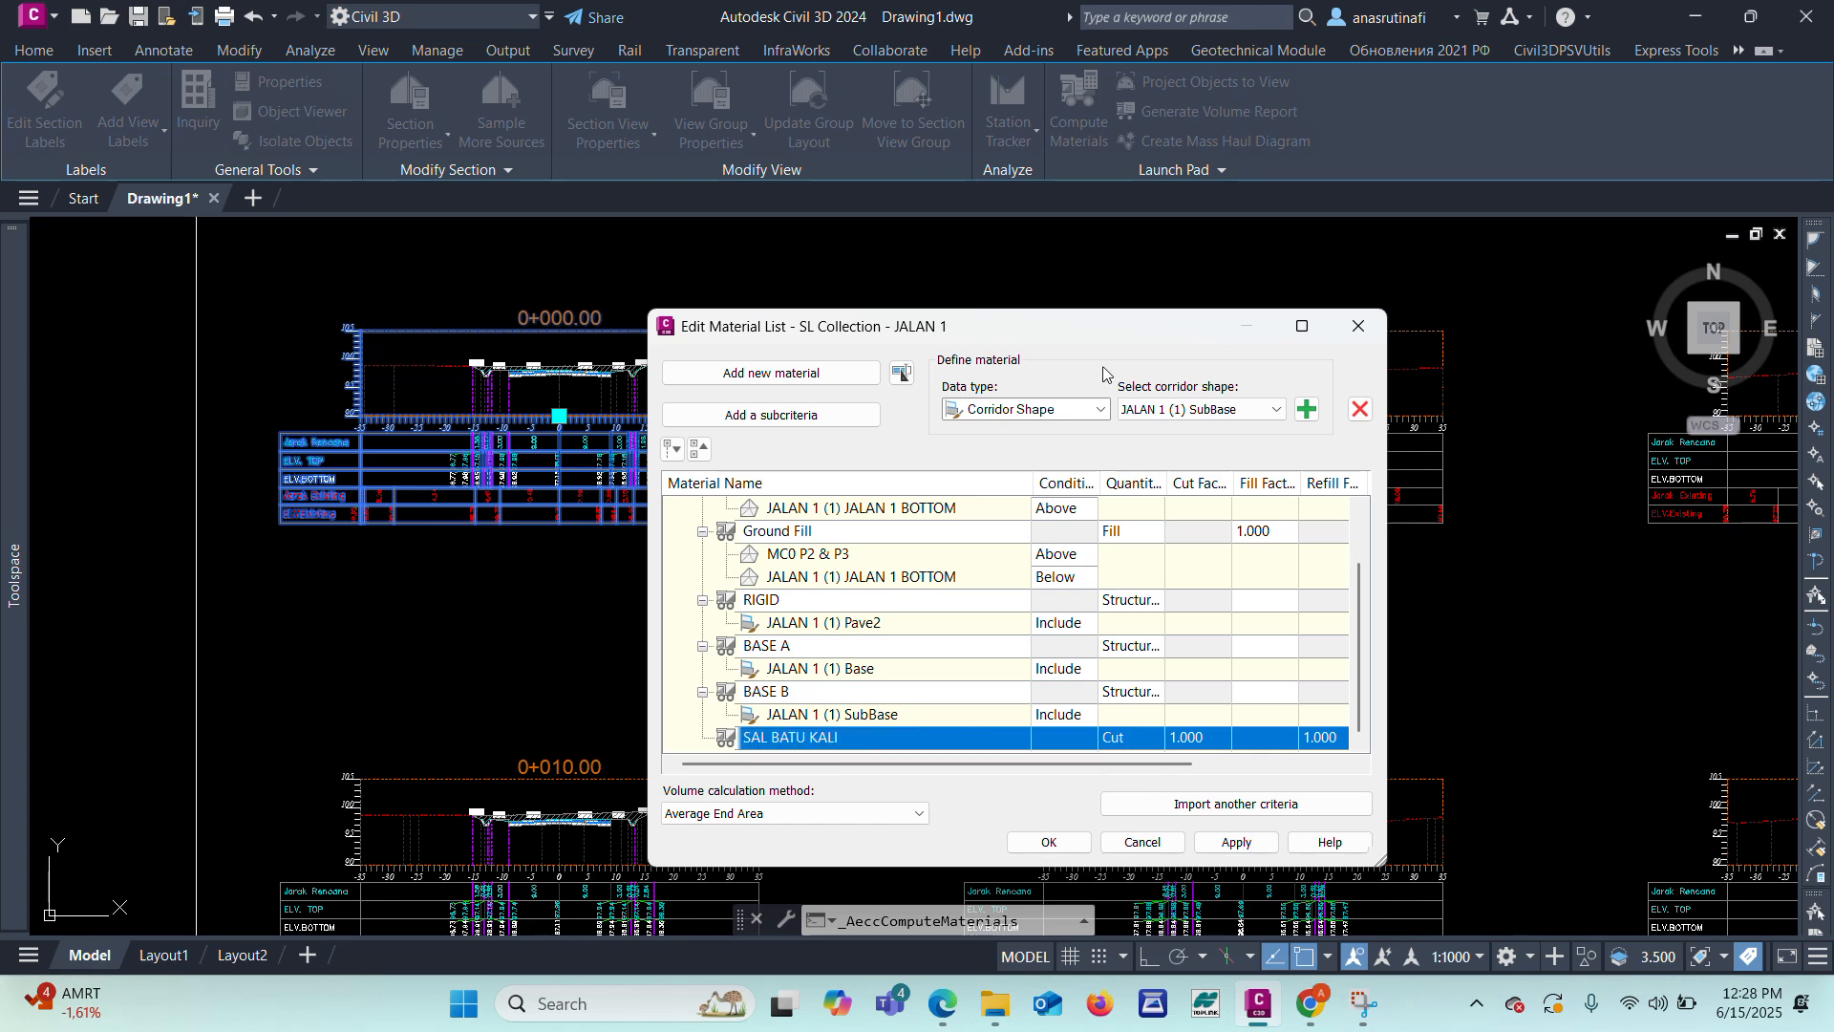
Step: Enlarge the material list dialog and set SAL BATU KALI's quantity type to Structures and its shape style to SubBase ANAS
{"action": "left_click_drag", "start_coordinate": [1070, 328], "coordinate": [1065, 203]}
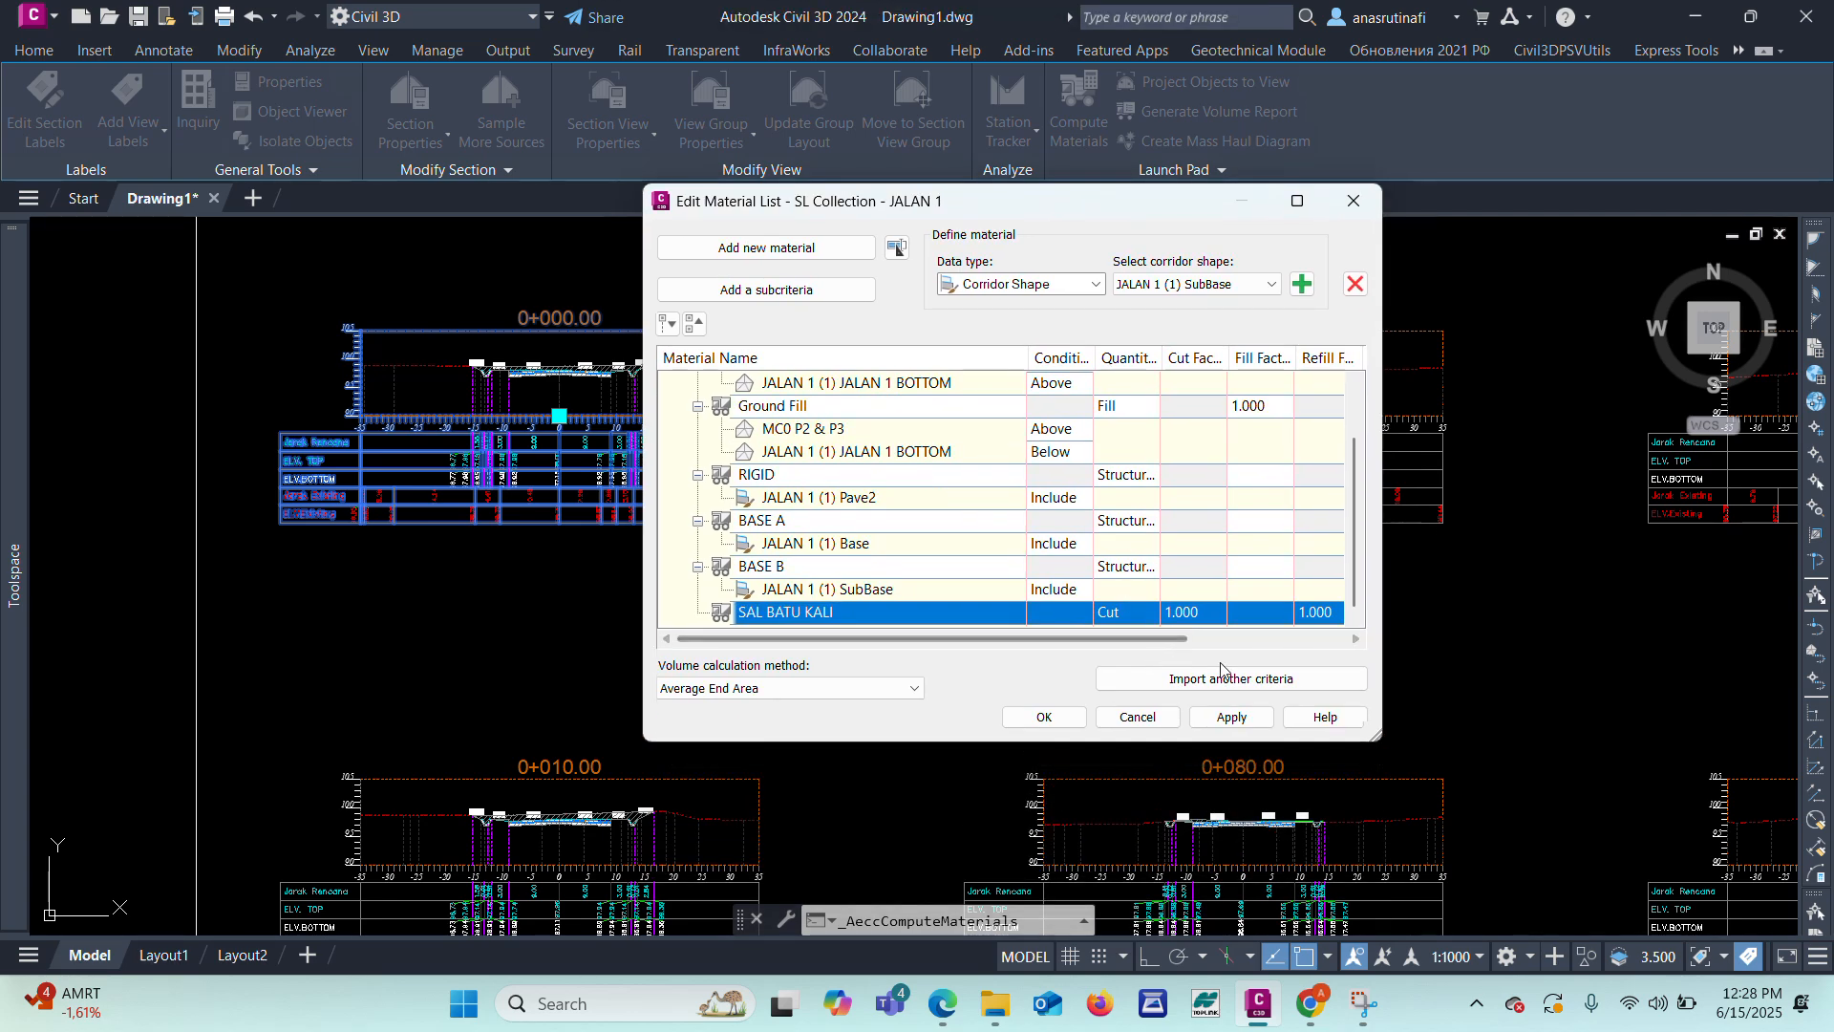
{"action": "left_click_drag", "start_coordinate": [1381, 737], "coordinate": [1578, 860]}
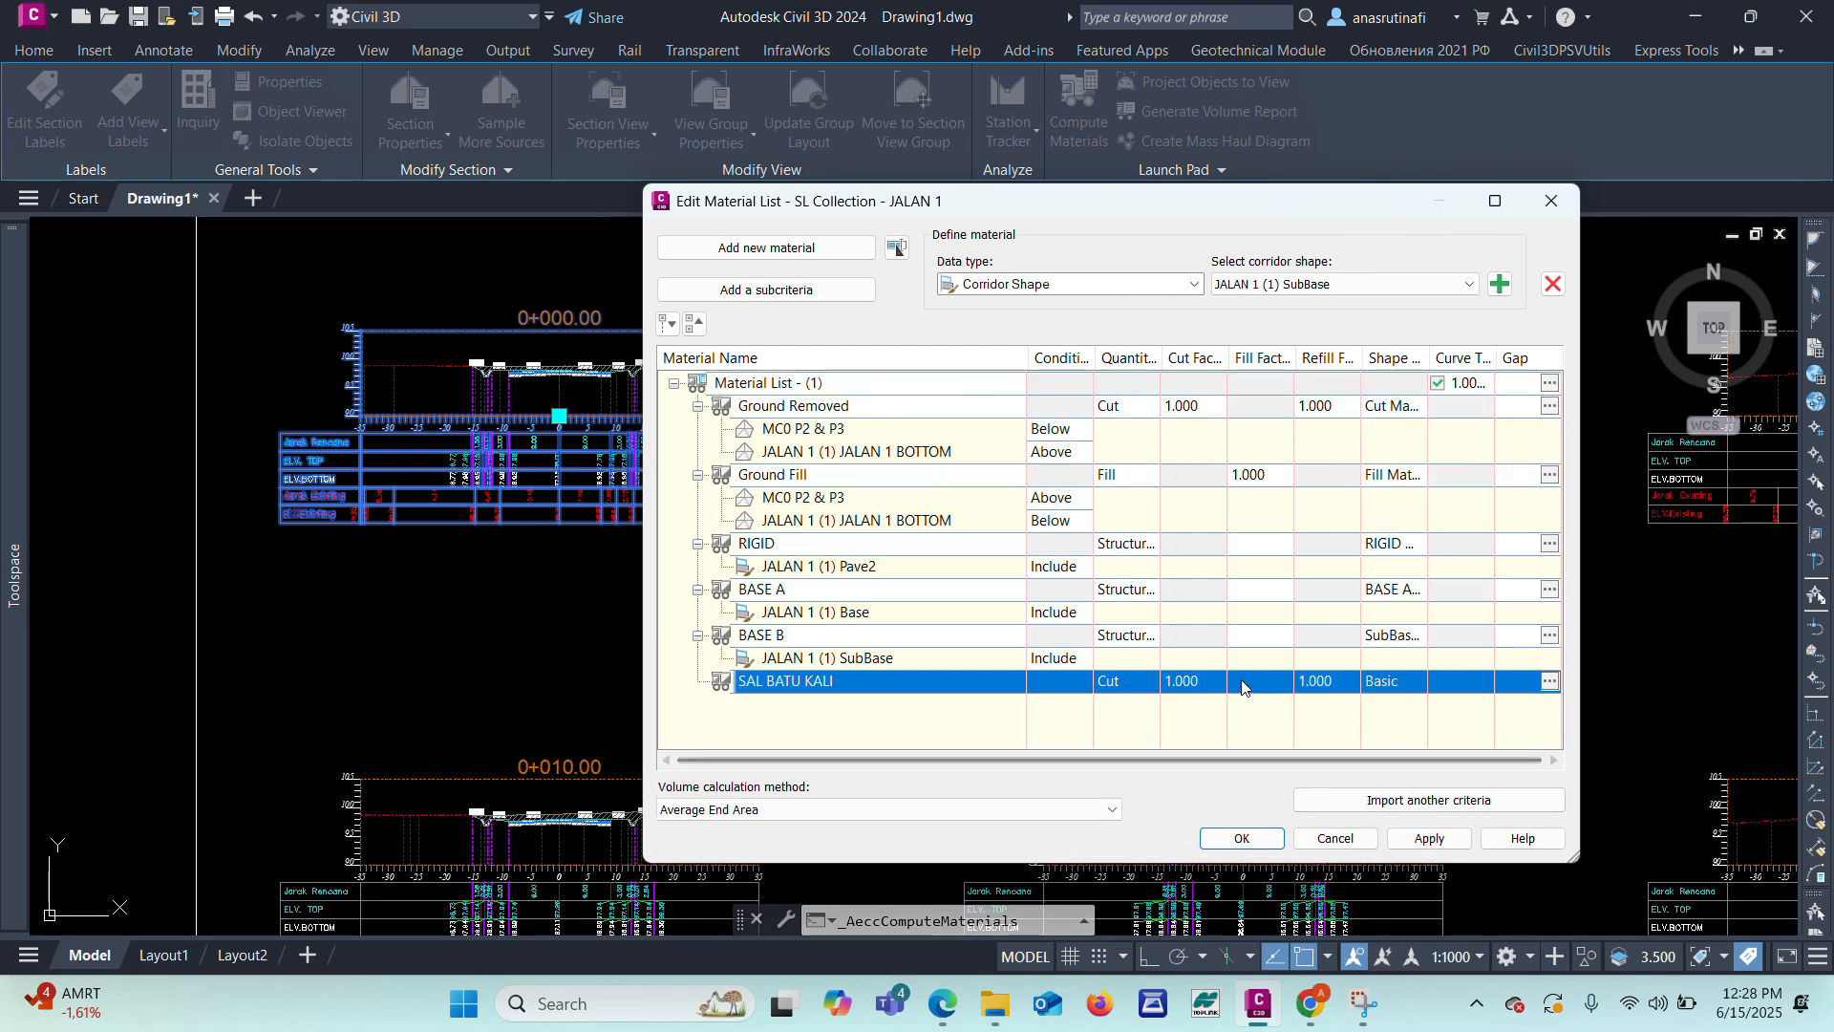
{"action": "left_click", "coordinate": [1121, 684]}
{"action": "left_click", "coordinate": [1128, 784]}
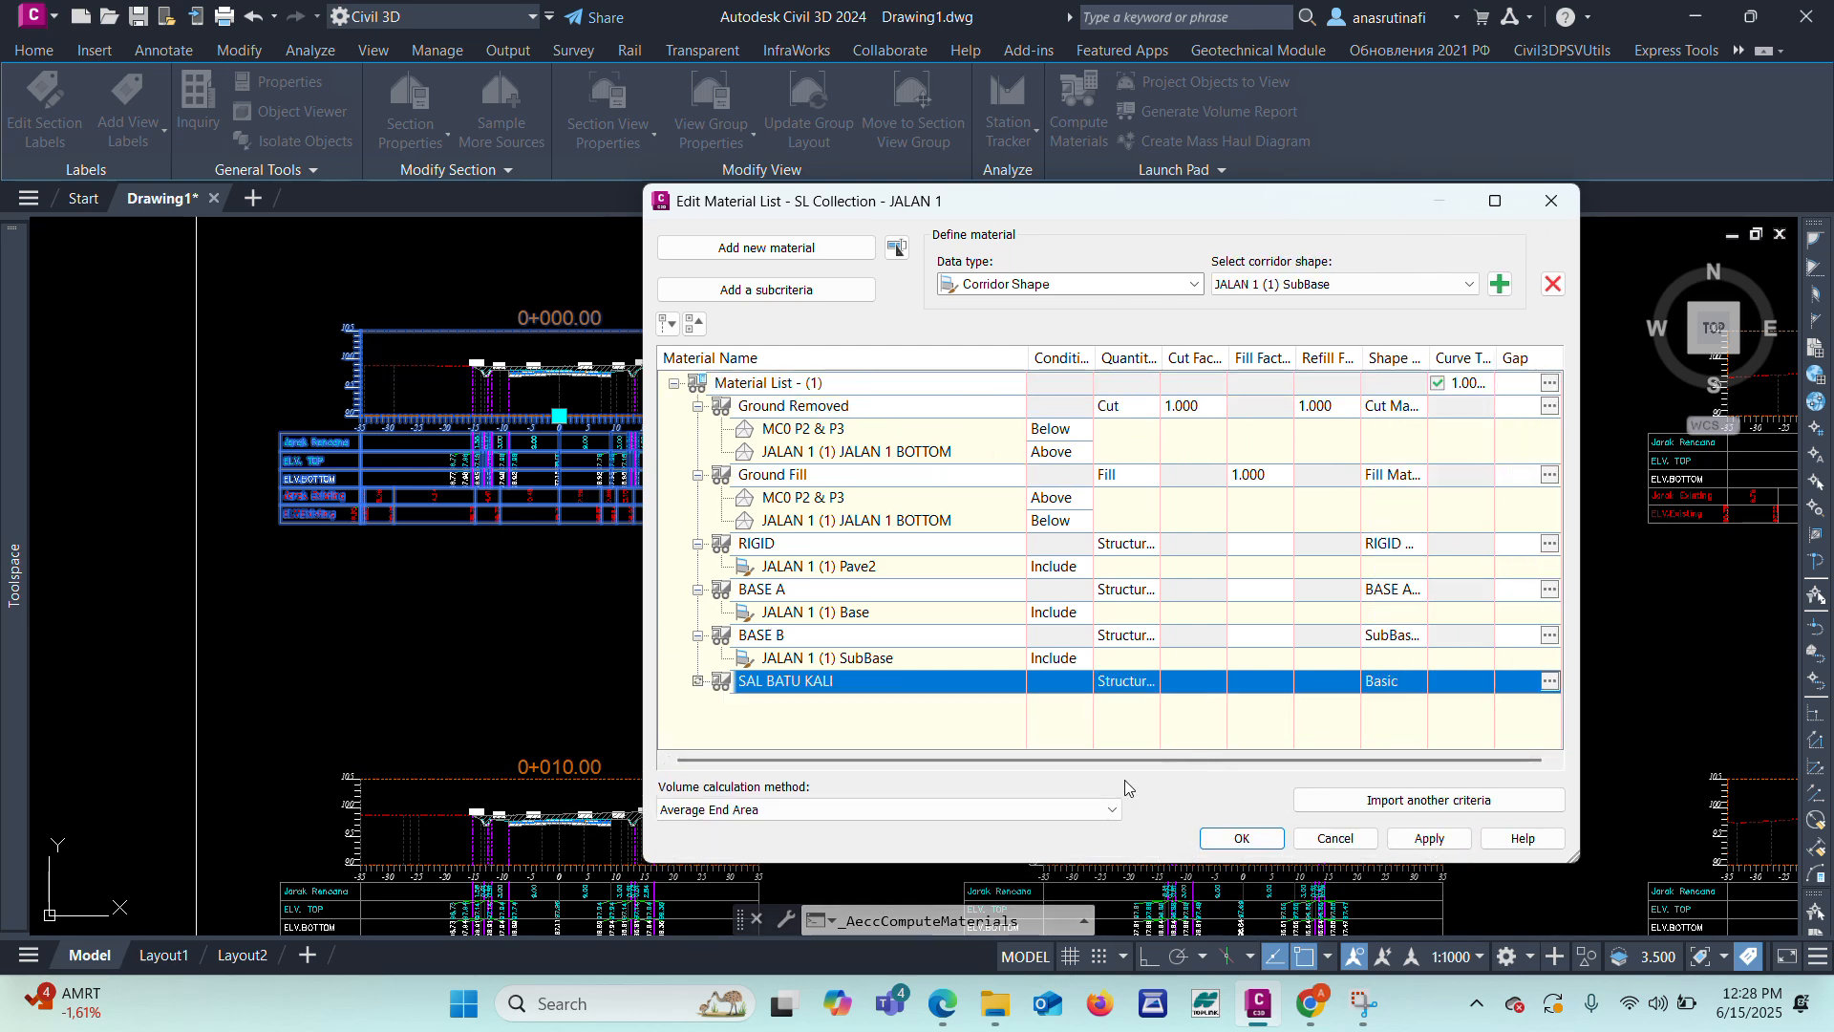
{"action": "left_click", "coordinate": [1371, 683]}
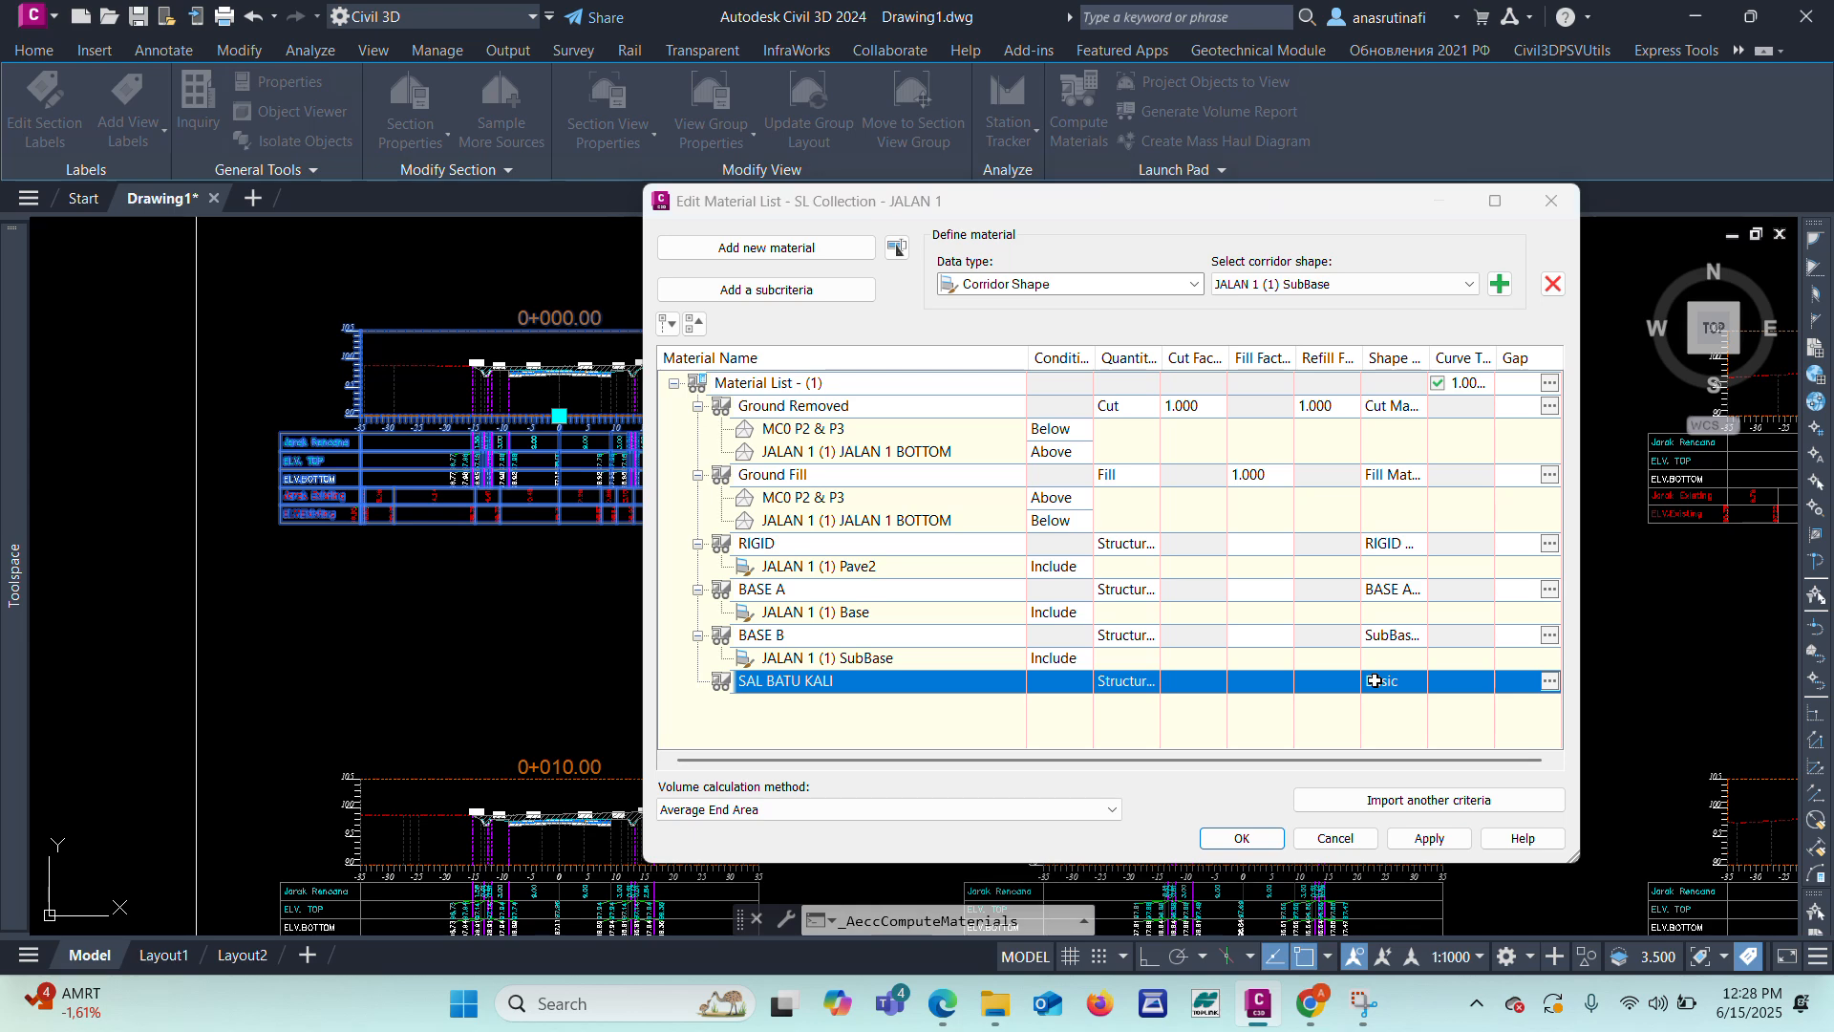
{"action": "left_click", "coordinate": [420, 67]}
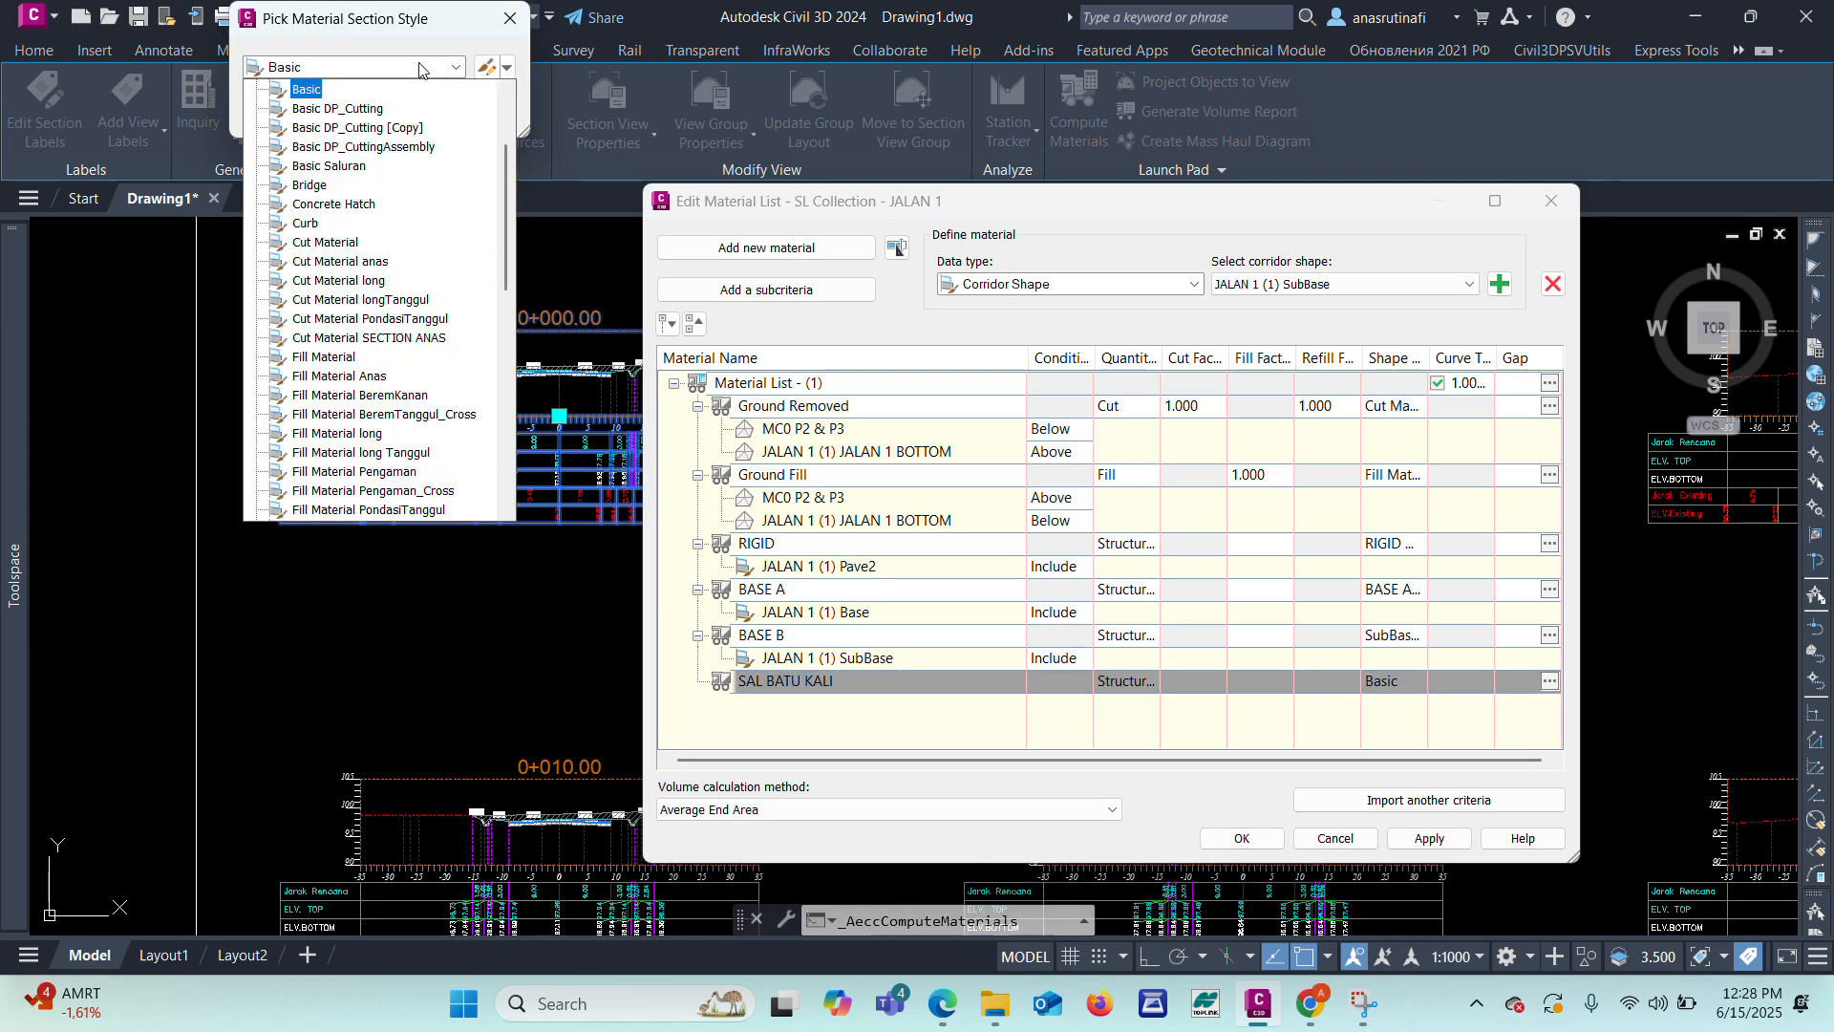
{"action": "scroll", "coordinate": [353, 501], "scroll_direction": "down", "scroll_amount": 10}
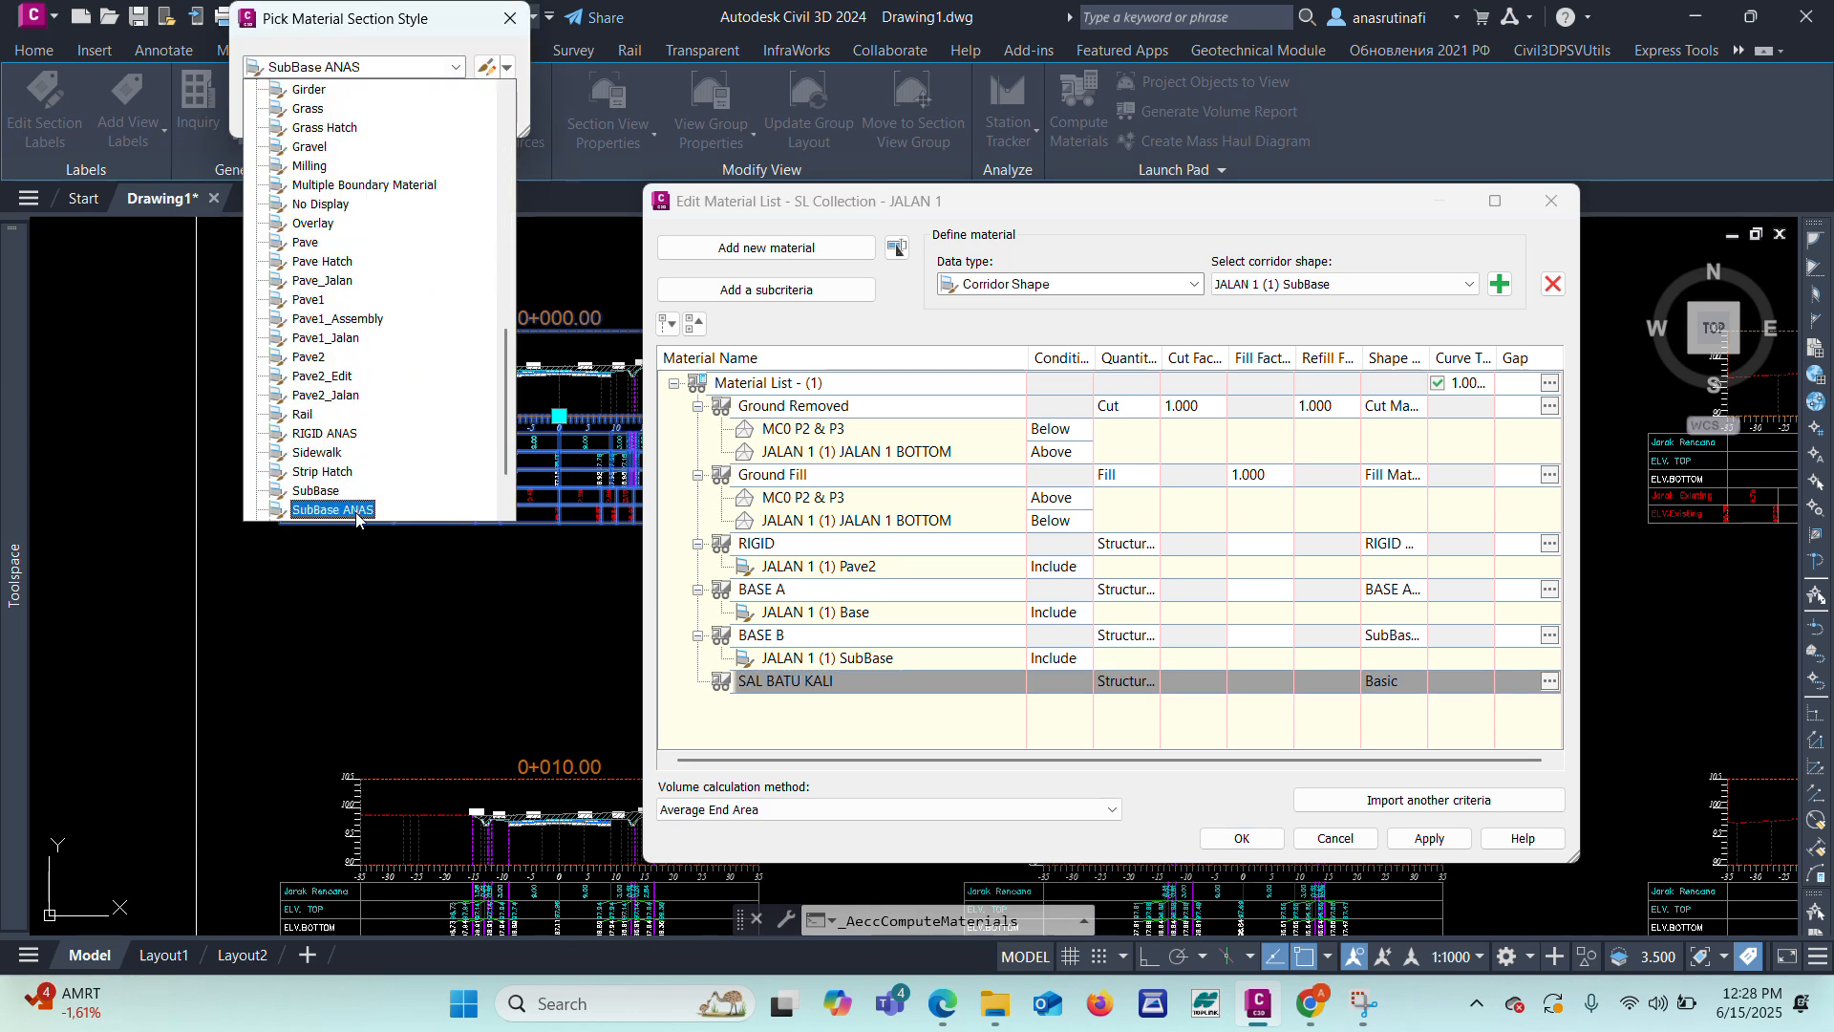
{"action": "left_click", "coordinate": [358, 513]}
{"action": "left_click", "coordinate": [301, 110]}
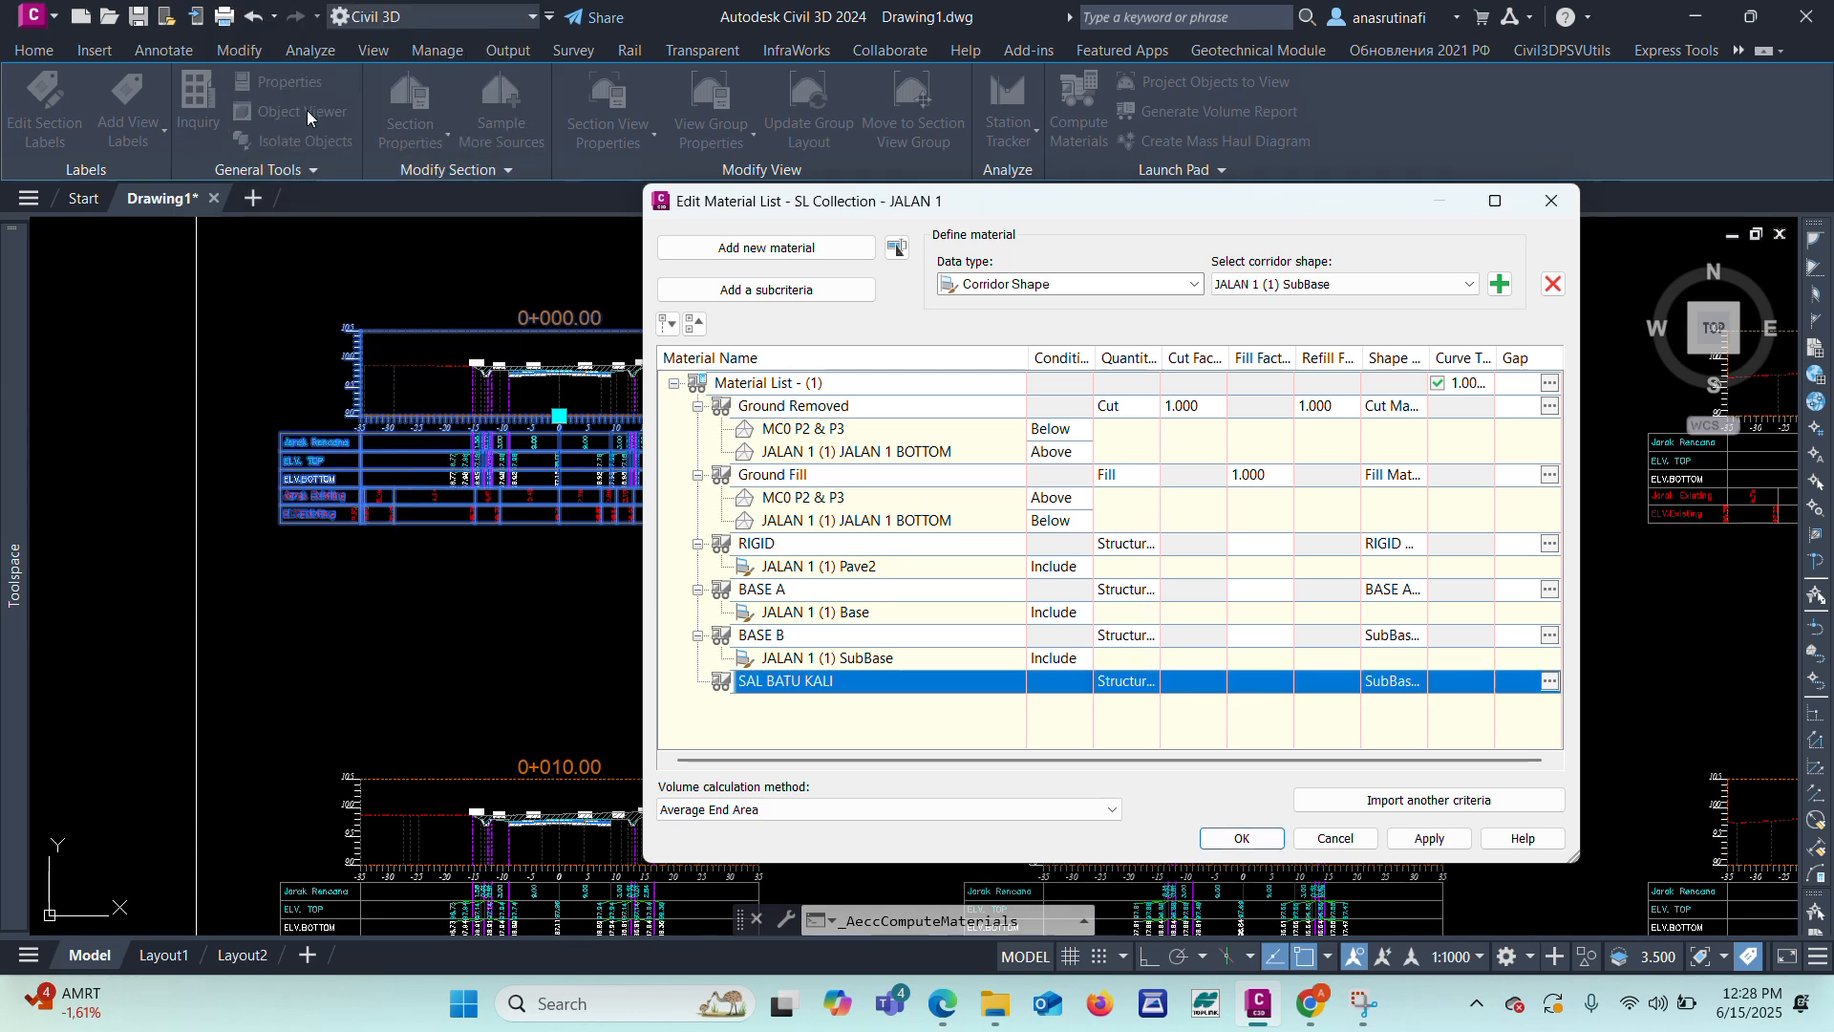
Step: Include the corridor shape JALAN 1 (1) Ditch in the SAL BATU KALI material and compute the materials for the section views
{"action": "left_click", "coordinate": [1334, 285]}
{"action": "left_click", "coordinate": [1304, 349]}
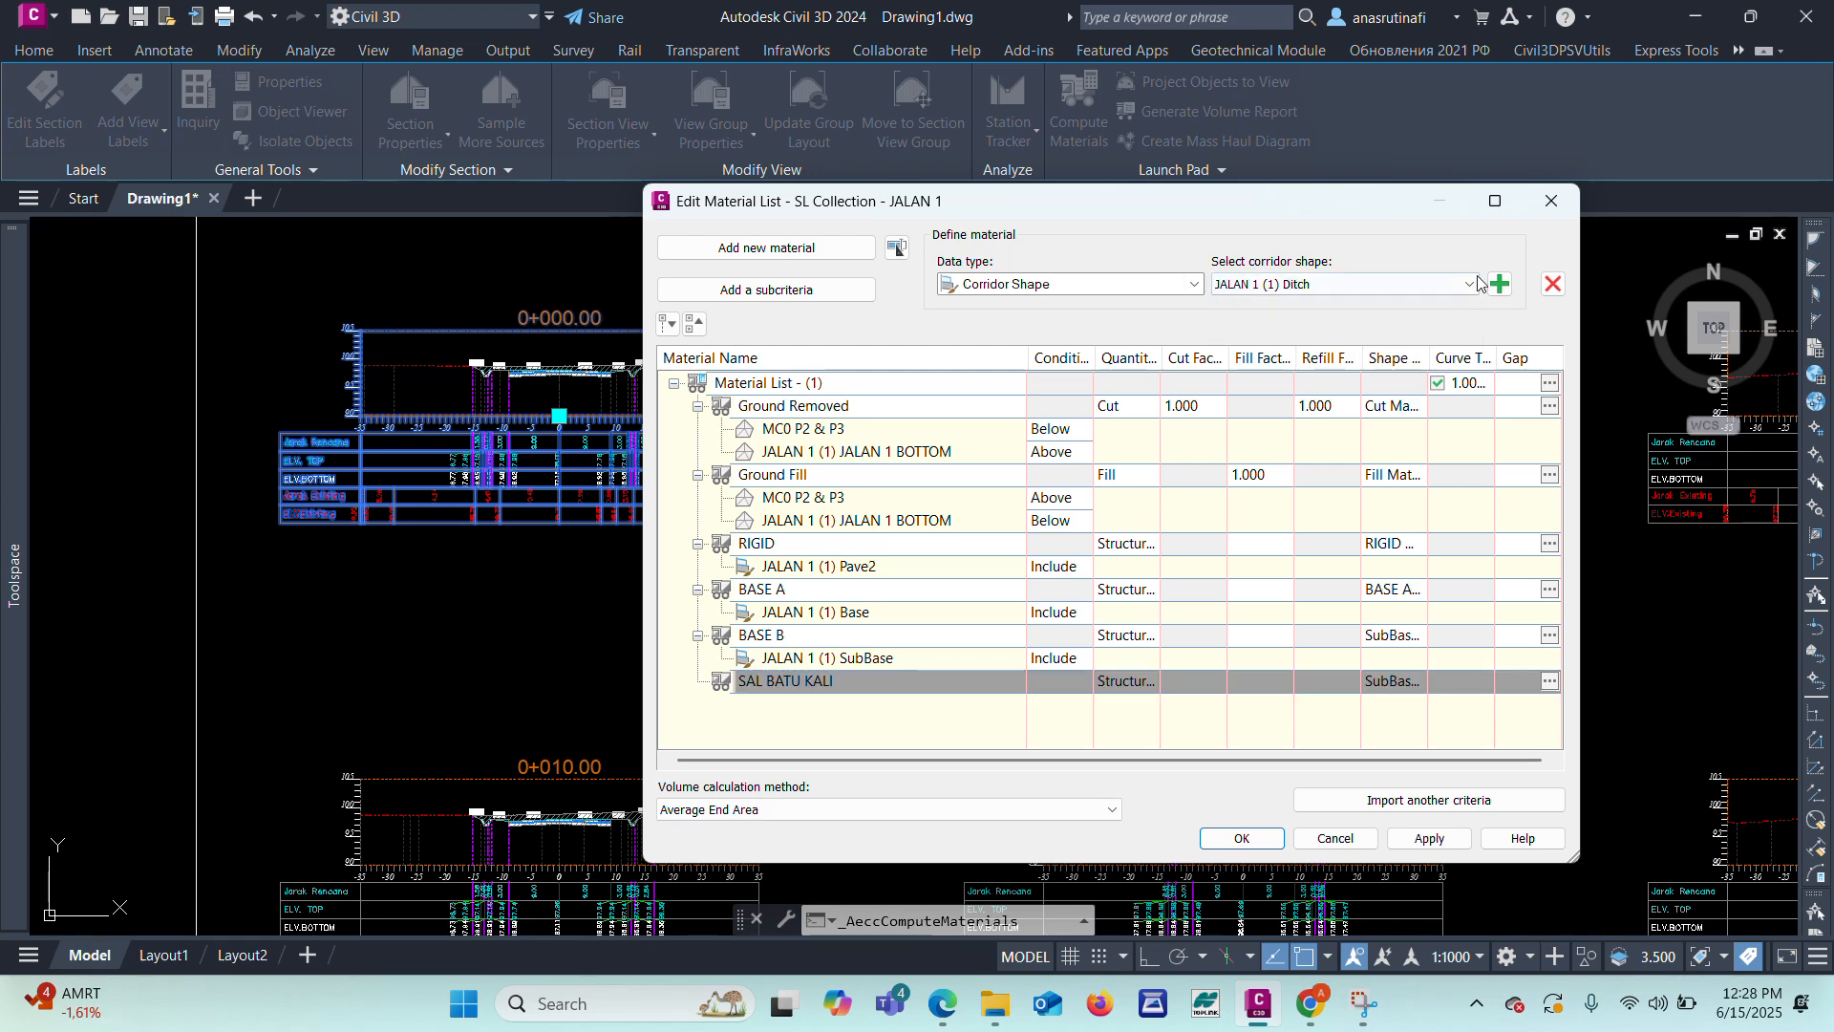
{"action": "left_click", "coordinate": [1499, 283]}
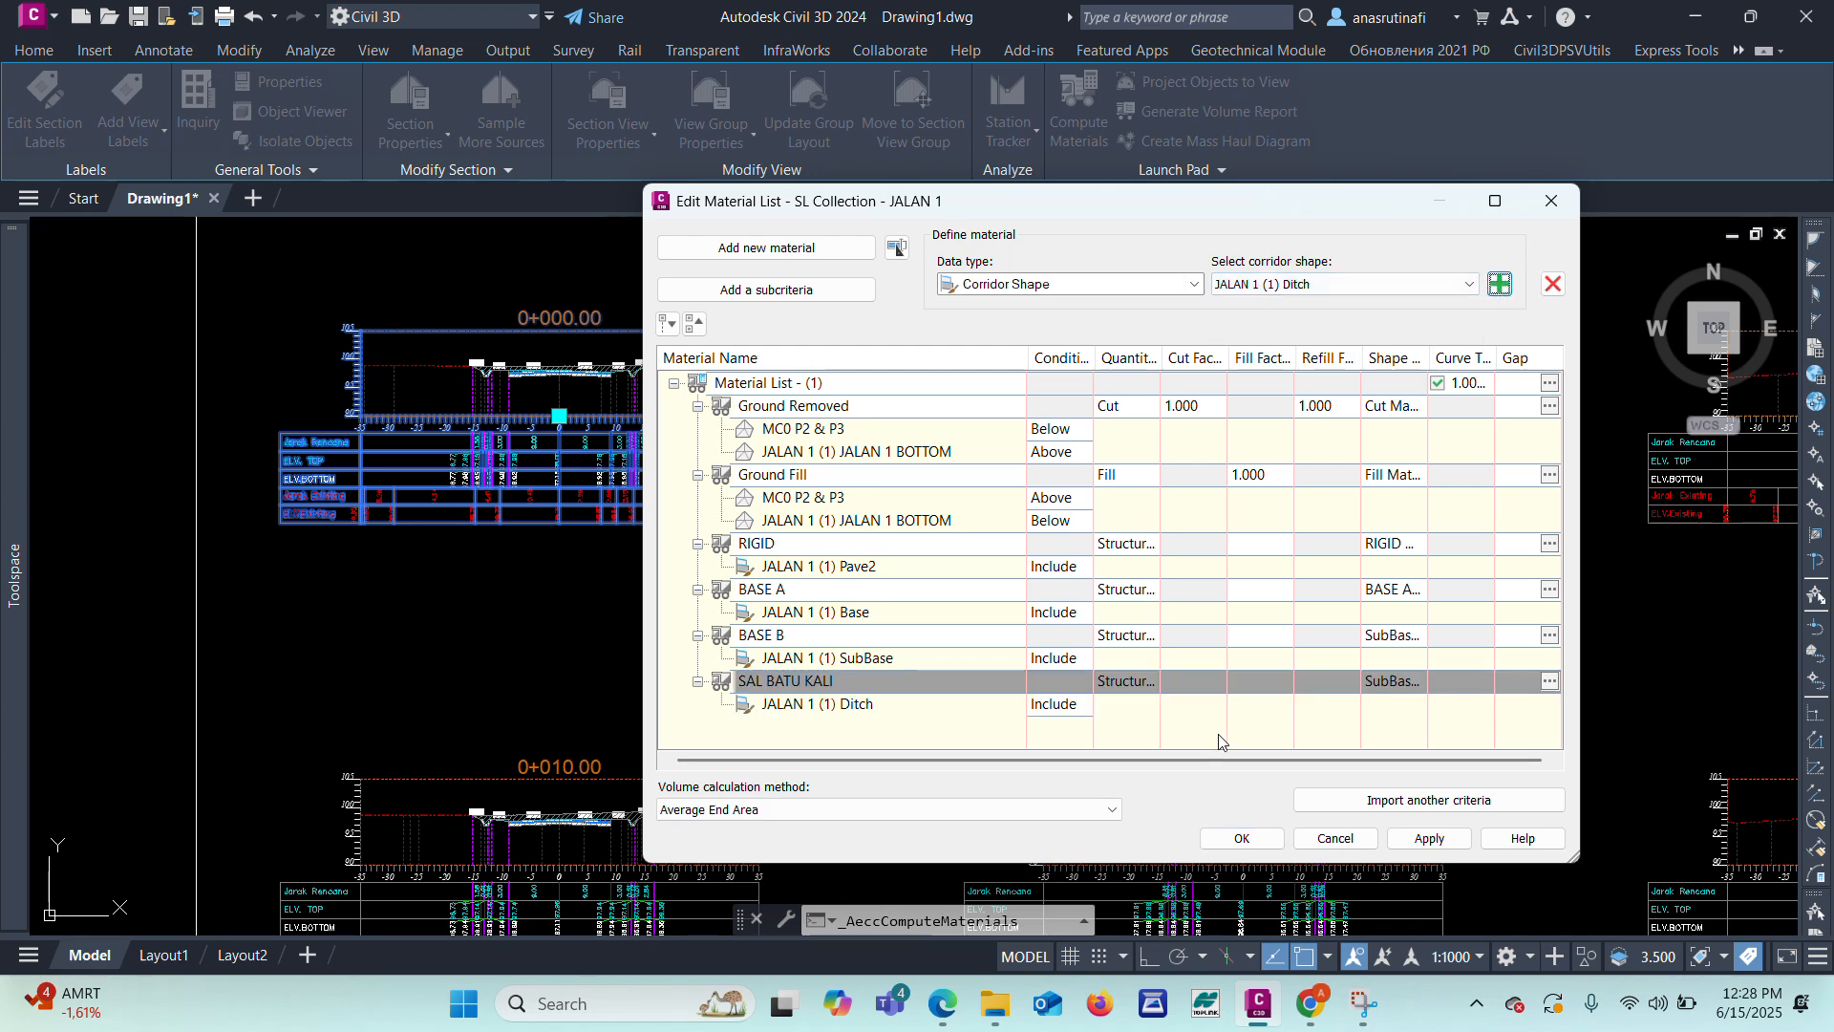
{"action": "left_click", "coordinate": [1243, 838]}
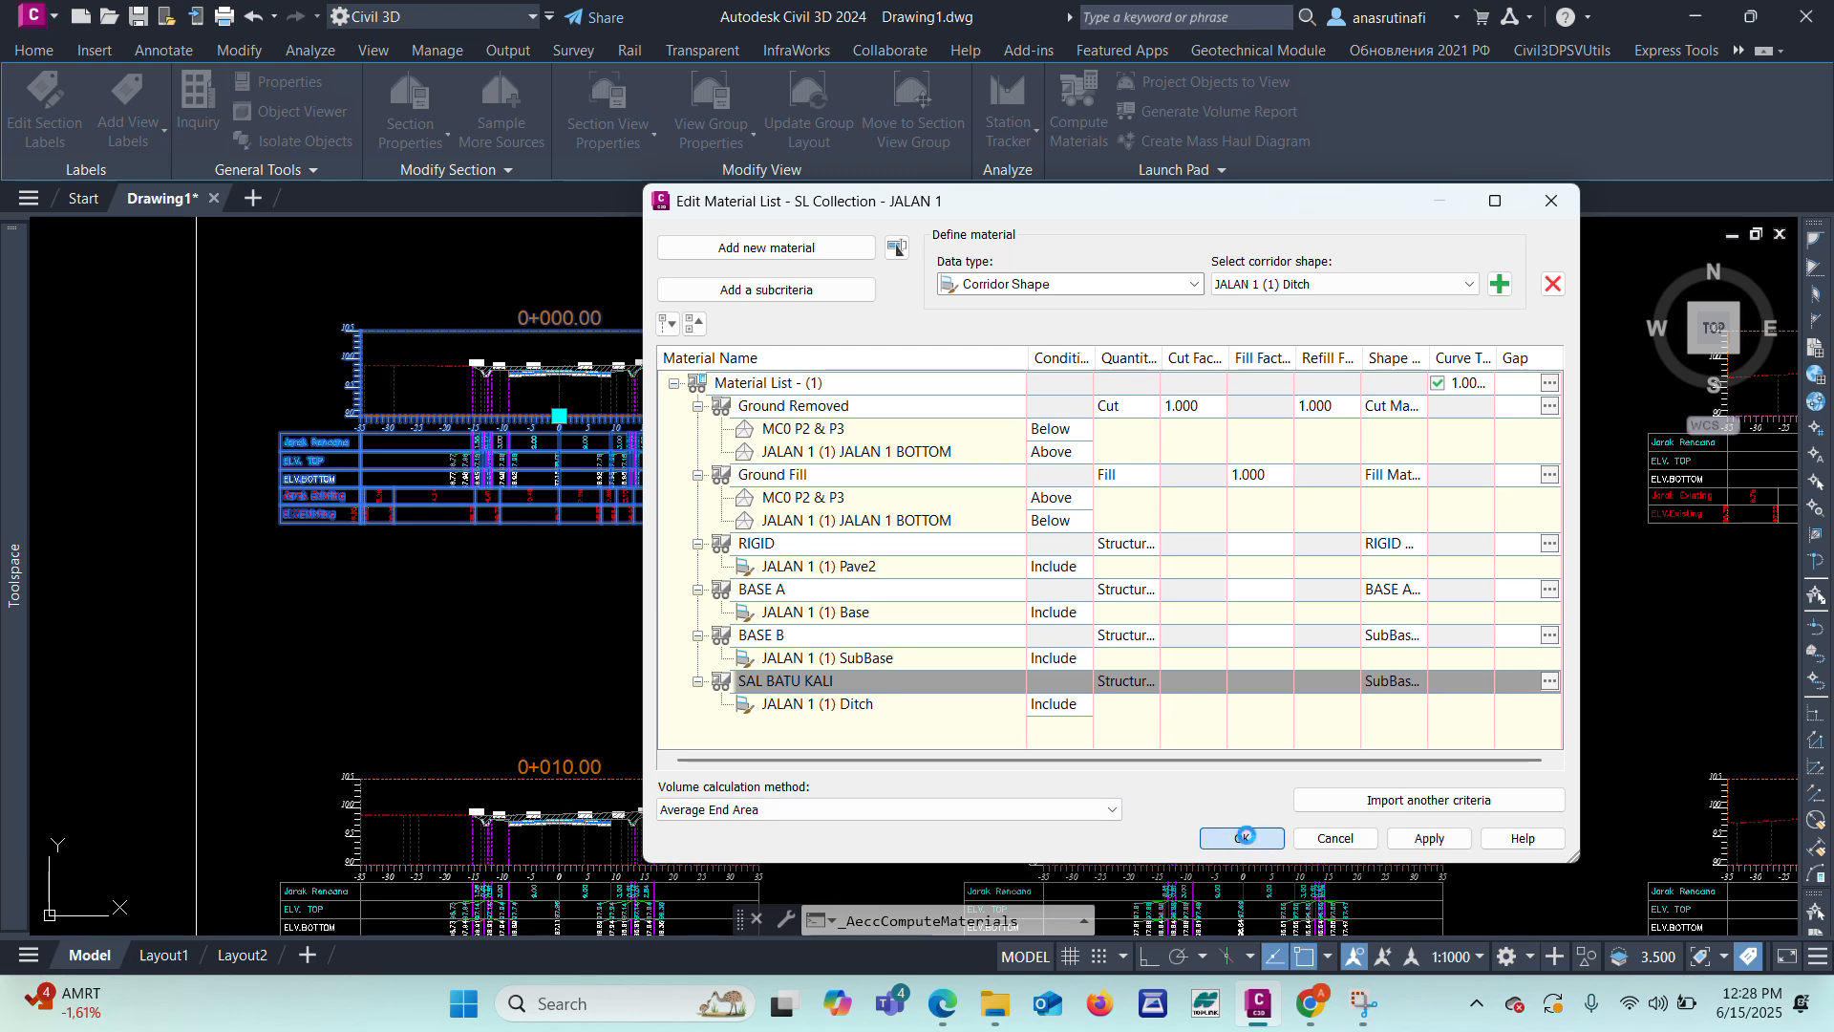
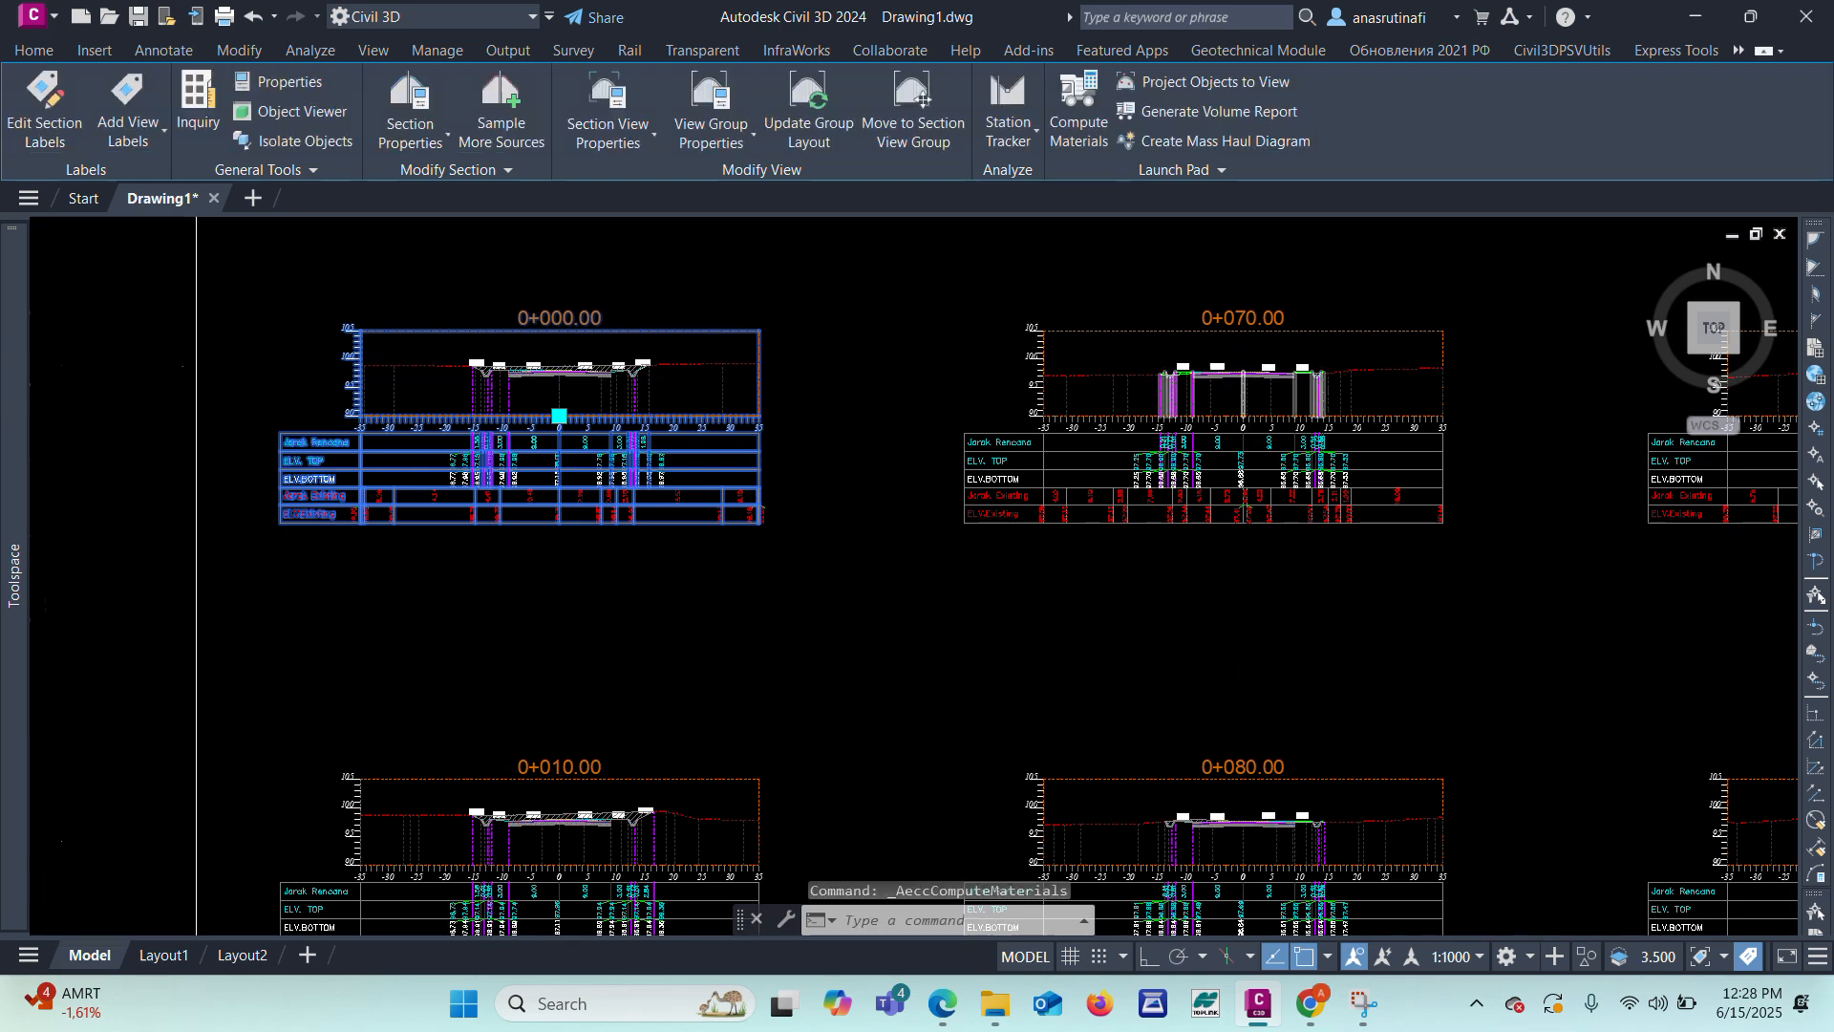
{"action": "scroll", "coordinate": [1246, 368], "scroll_direction": "up", "scroll_amount": 10}
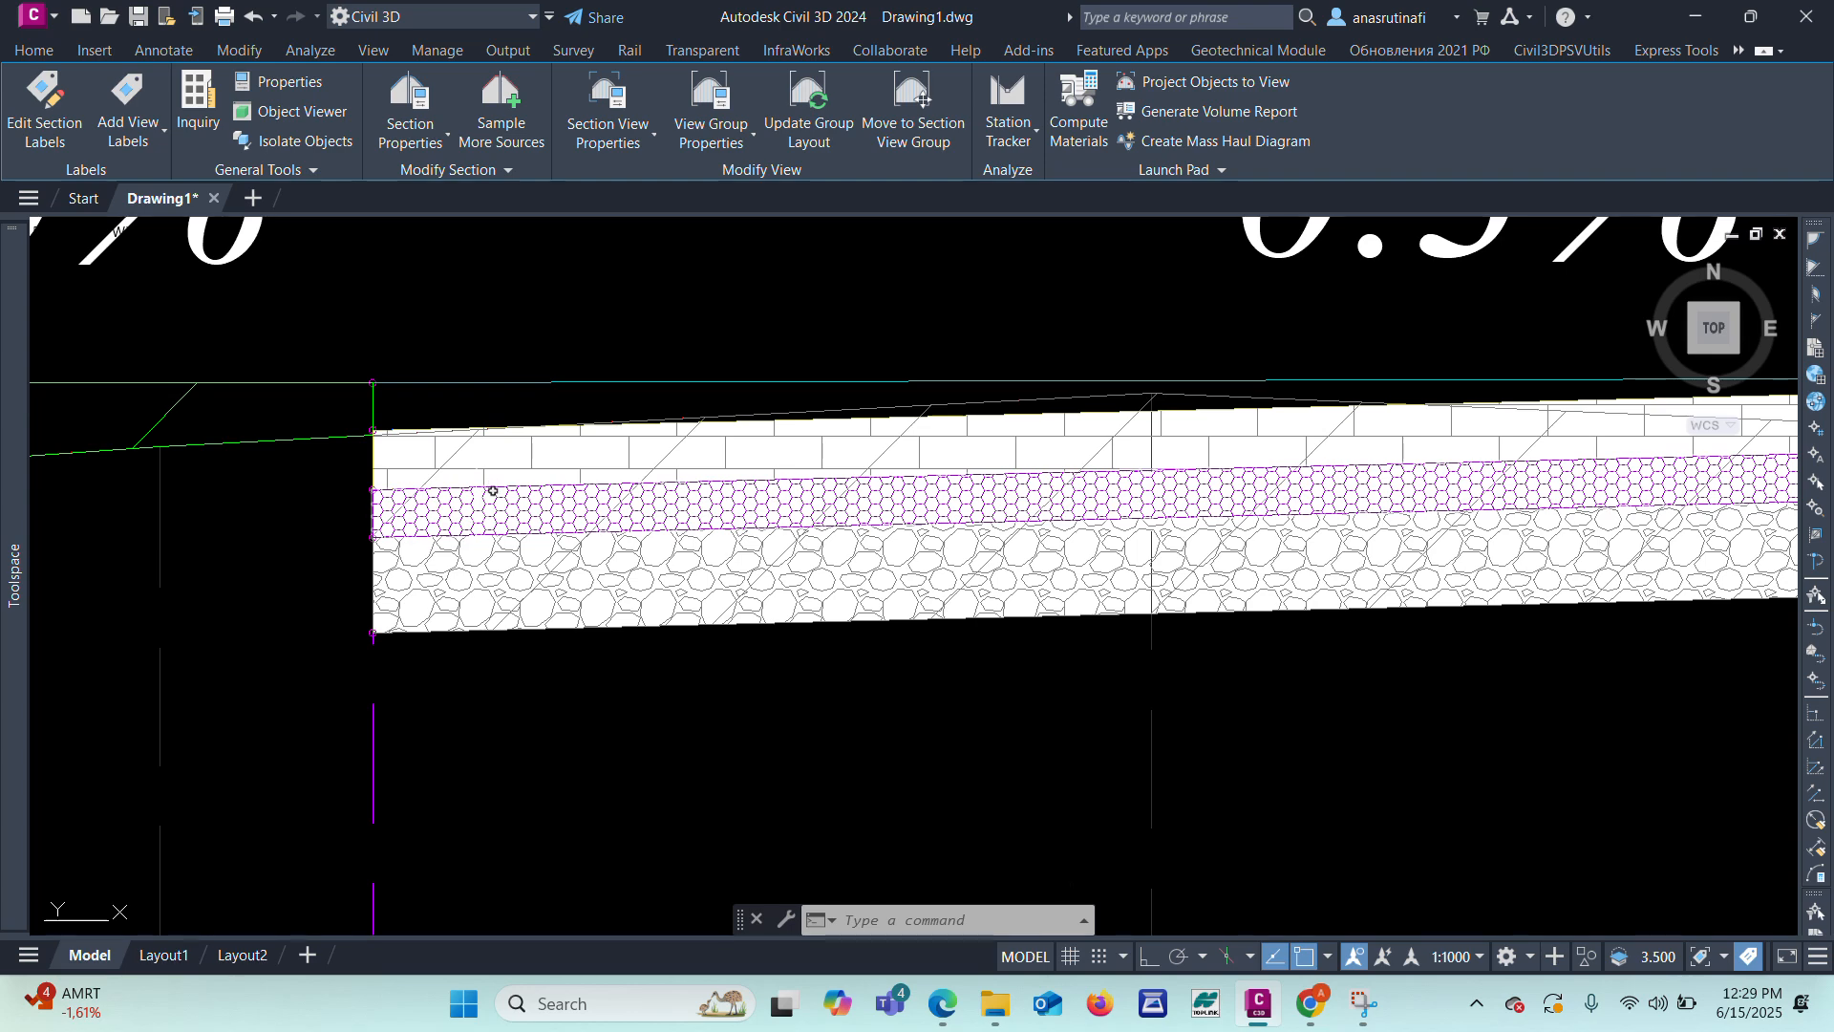
{"action": "scroll", "coordinate": [823, 567], "scroll_direction": "down", "scroll_amount": 6}
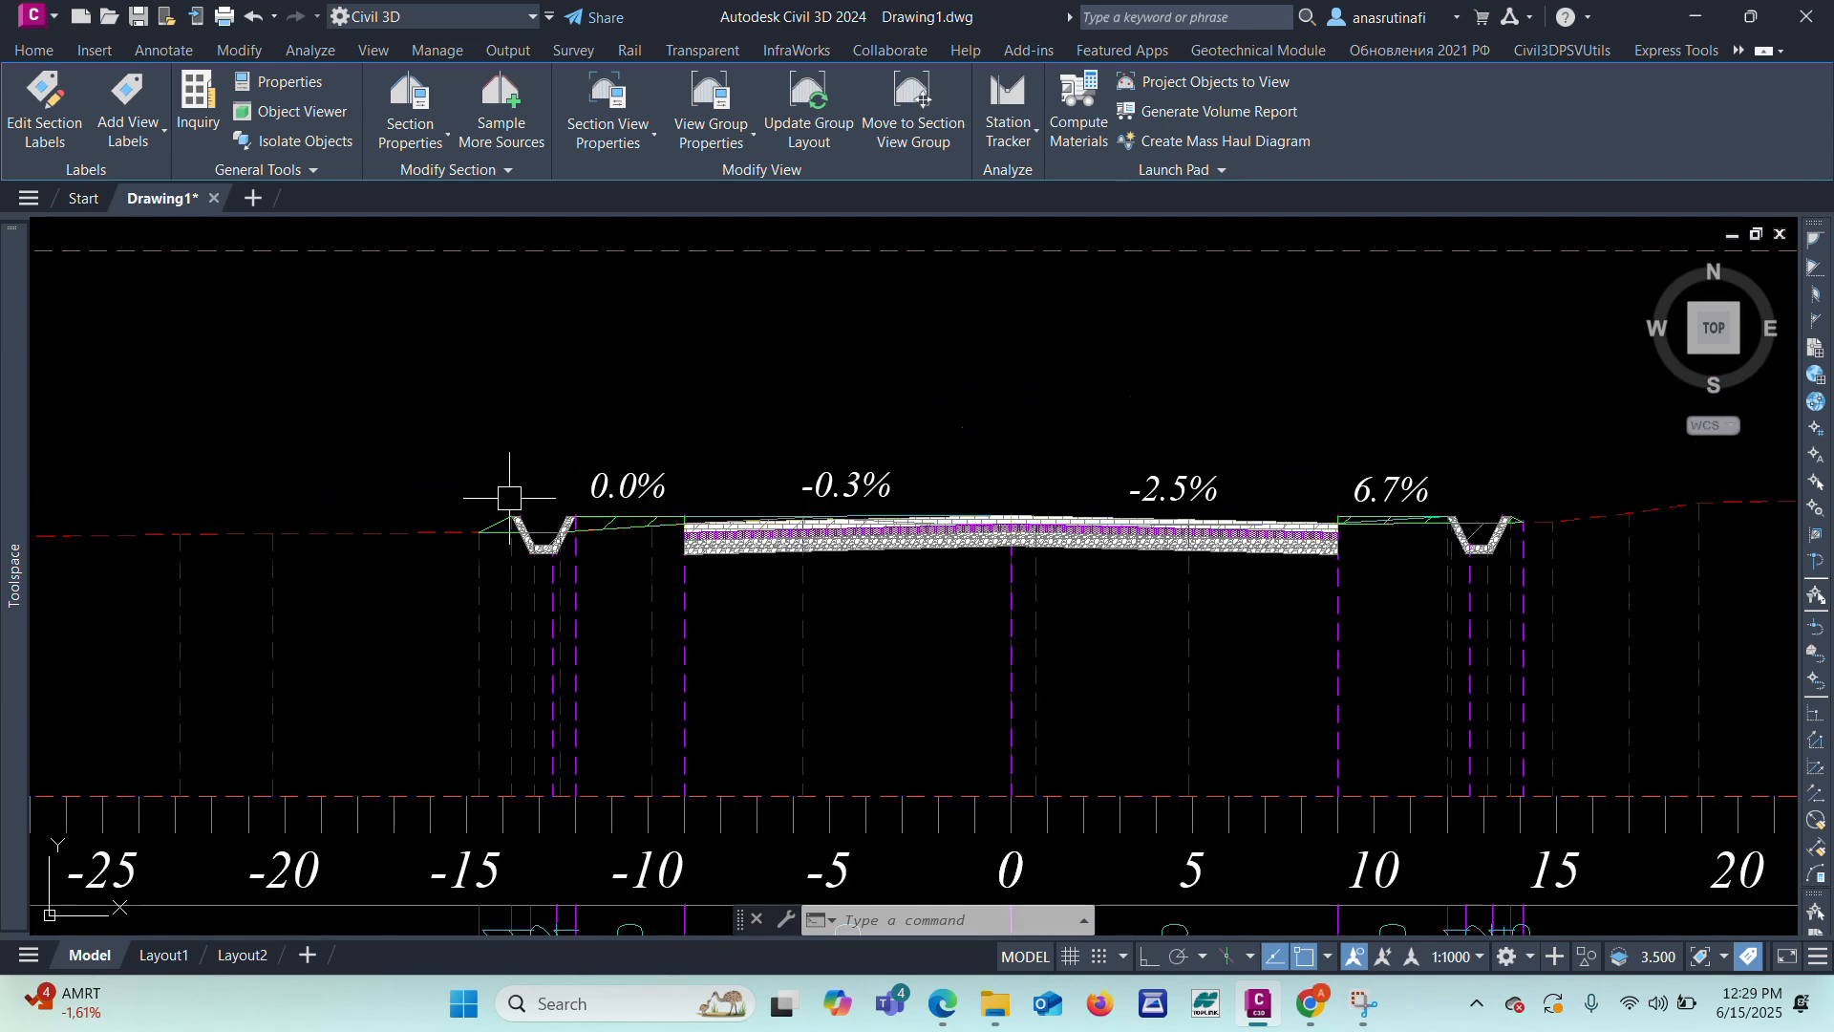
Step: Inspect the ditch and pavement material hatching in the cross-section, then clear the selection
{"action": "scroll", "coordinate": [516, 513], "scroll_direction": "up", "scroll_amount": 5}
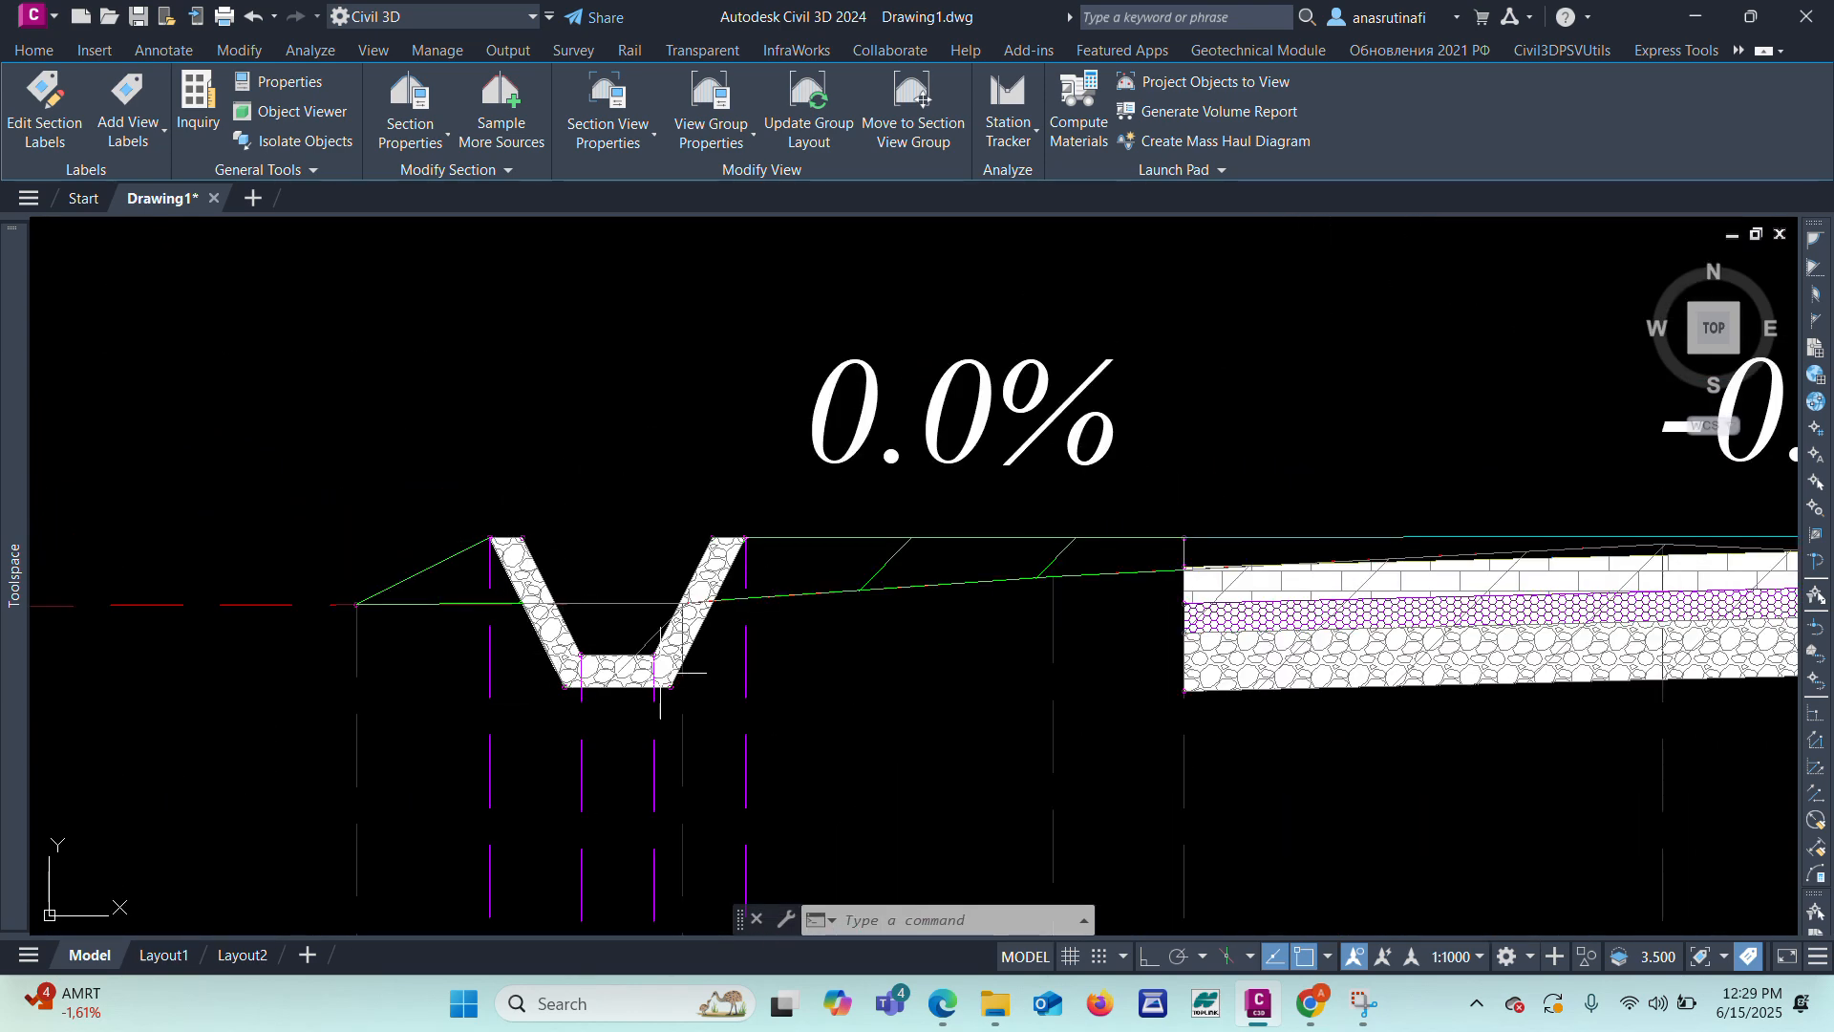
{"action": "scroll", "coordinate": [708, 551], "scroll_direction": "down", "scroll_amount": 2}
{"action": "scroll", "coordinate": [688, 544], "scroll_direction": "up", "scroll_amount": 3}
{"action": "scroll", "coordinate": [717, 593], "scroll_direction": "down", "scroll_amount": 5}
{"action": "scroll", "coordinate": [715, 612], "scroll_direction": "down", "scroll_amount": 6}
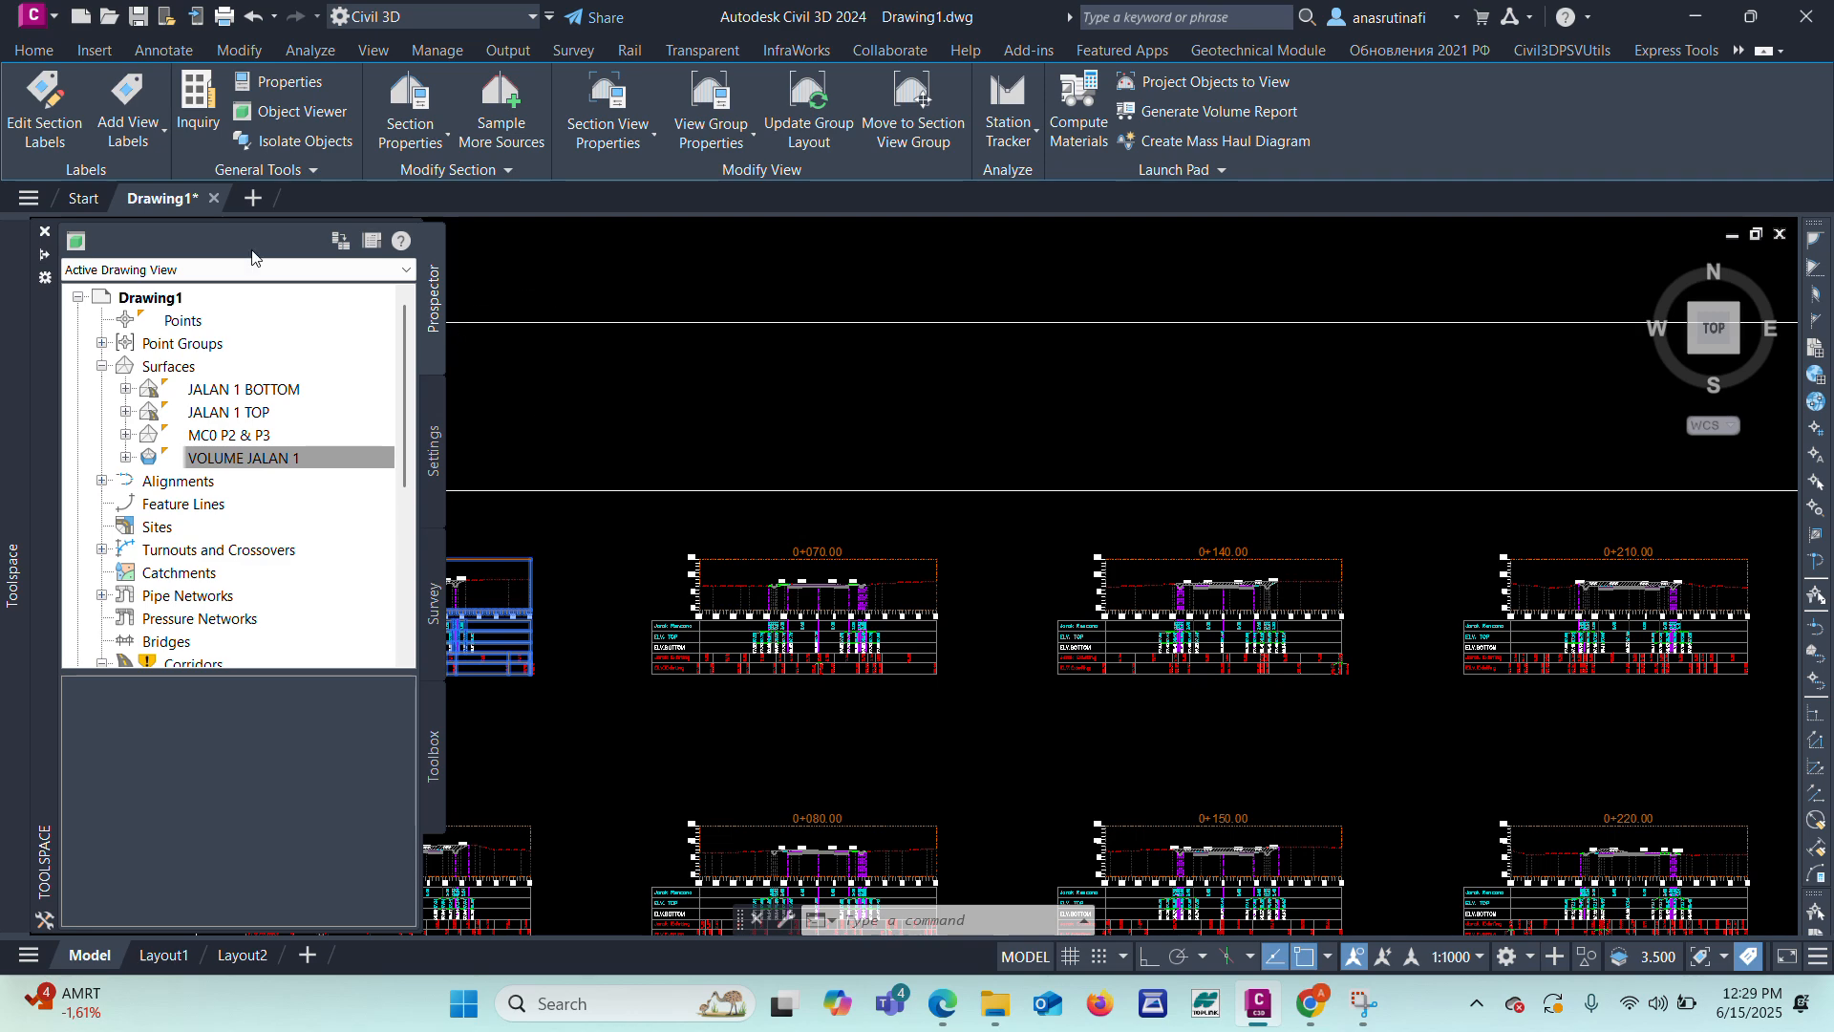
{"action": "key", "text": "Escape"}
{"action": "key", "text": "Escape"}
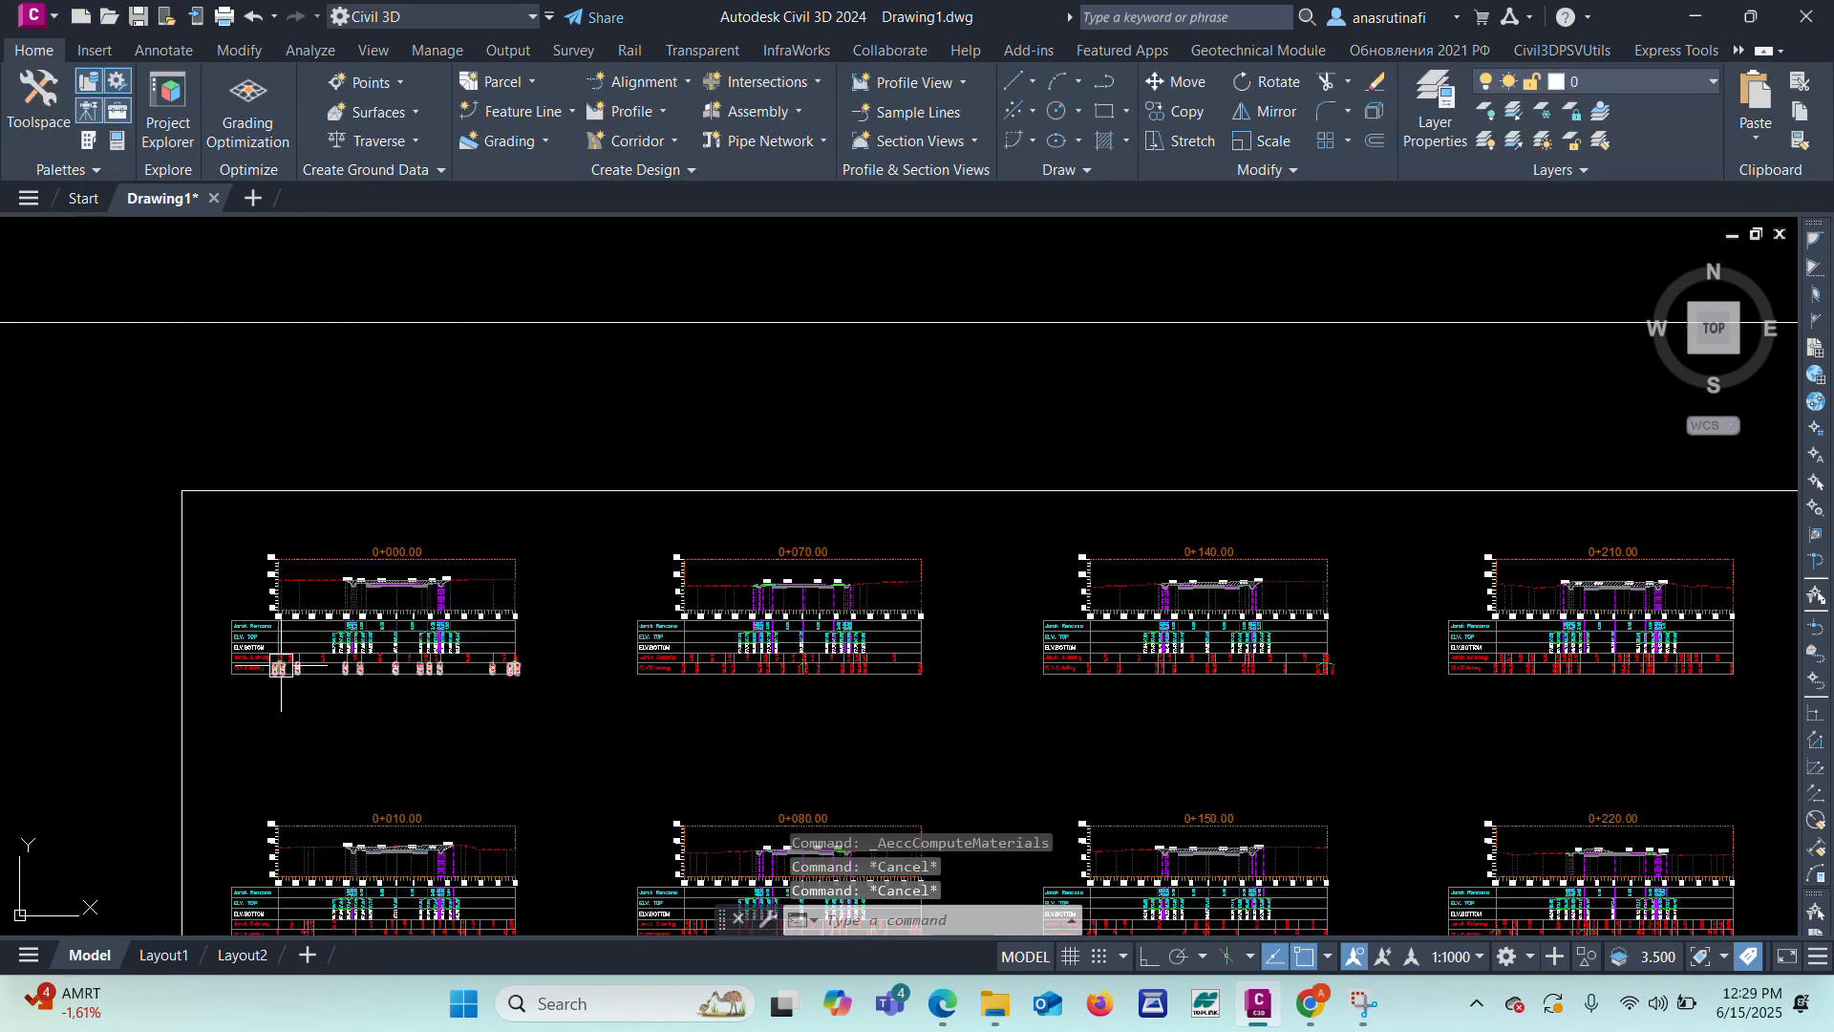
Step: Open the volume table settings for the section view group that contains station 0+000.00
{"action": "scroll", "coordinate": [292, 667], "scroll_direction": "up", "scroll_amount": 3}
{"action": "left_click", "coordinate": [229, 611]}
{"action": "right_click", "coordinate": [220, 358]}
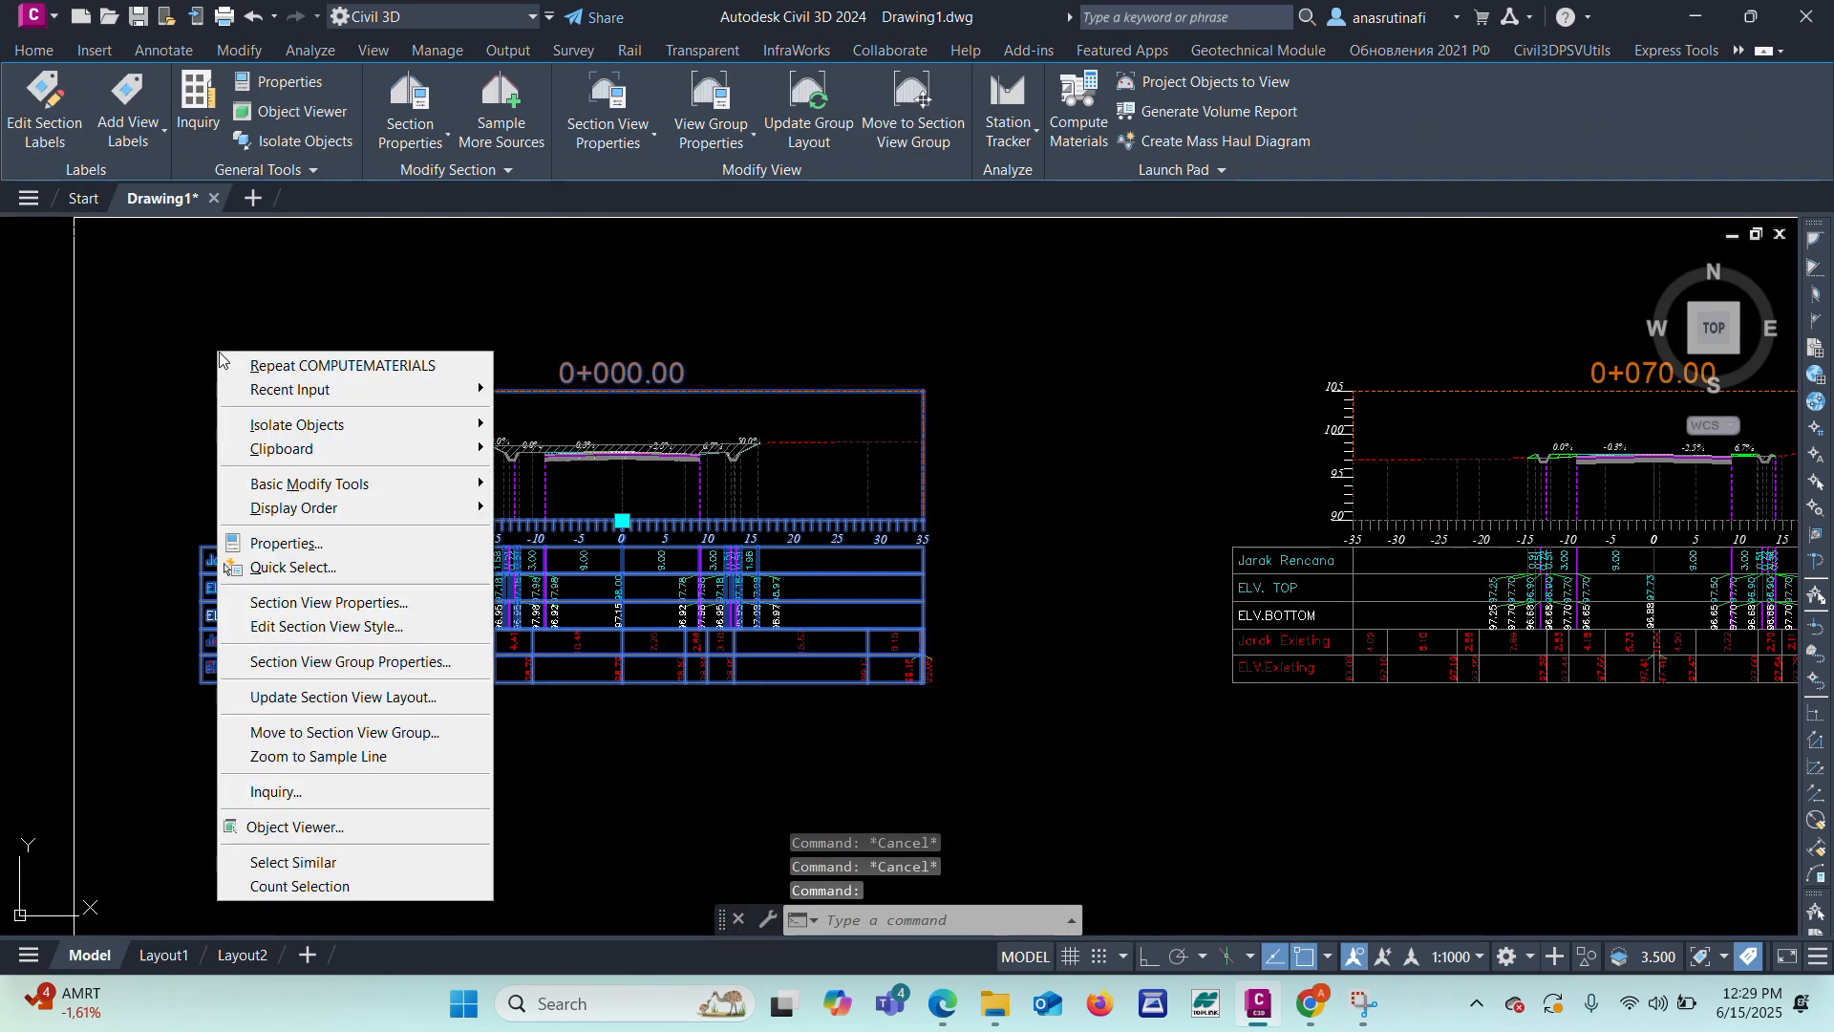
{"action": "left_click", "coordinate": [300, 663]}
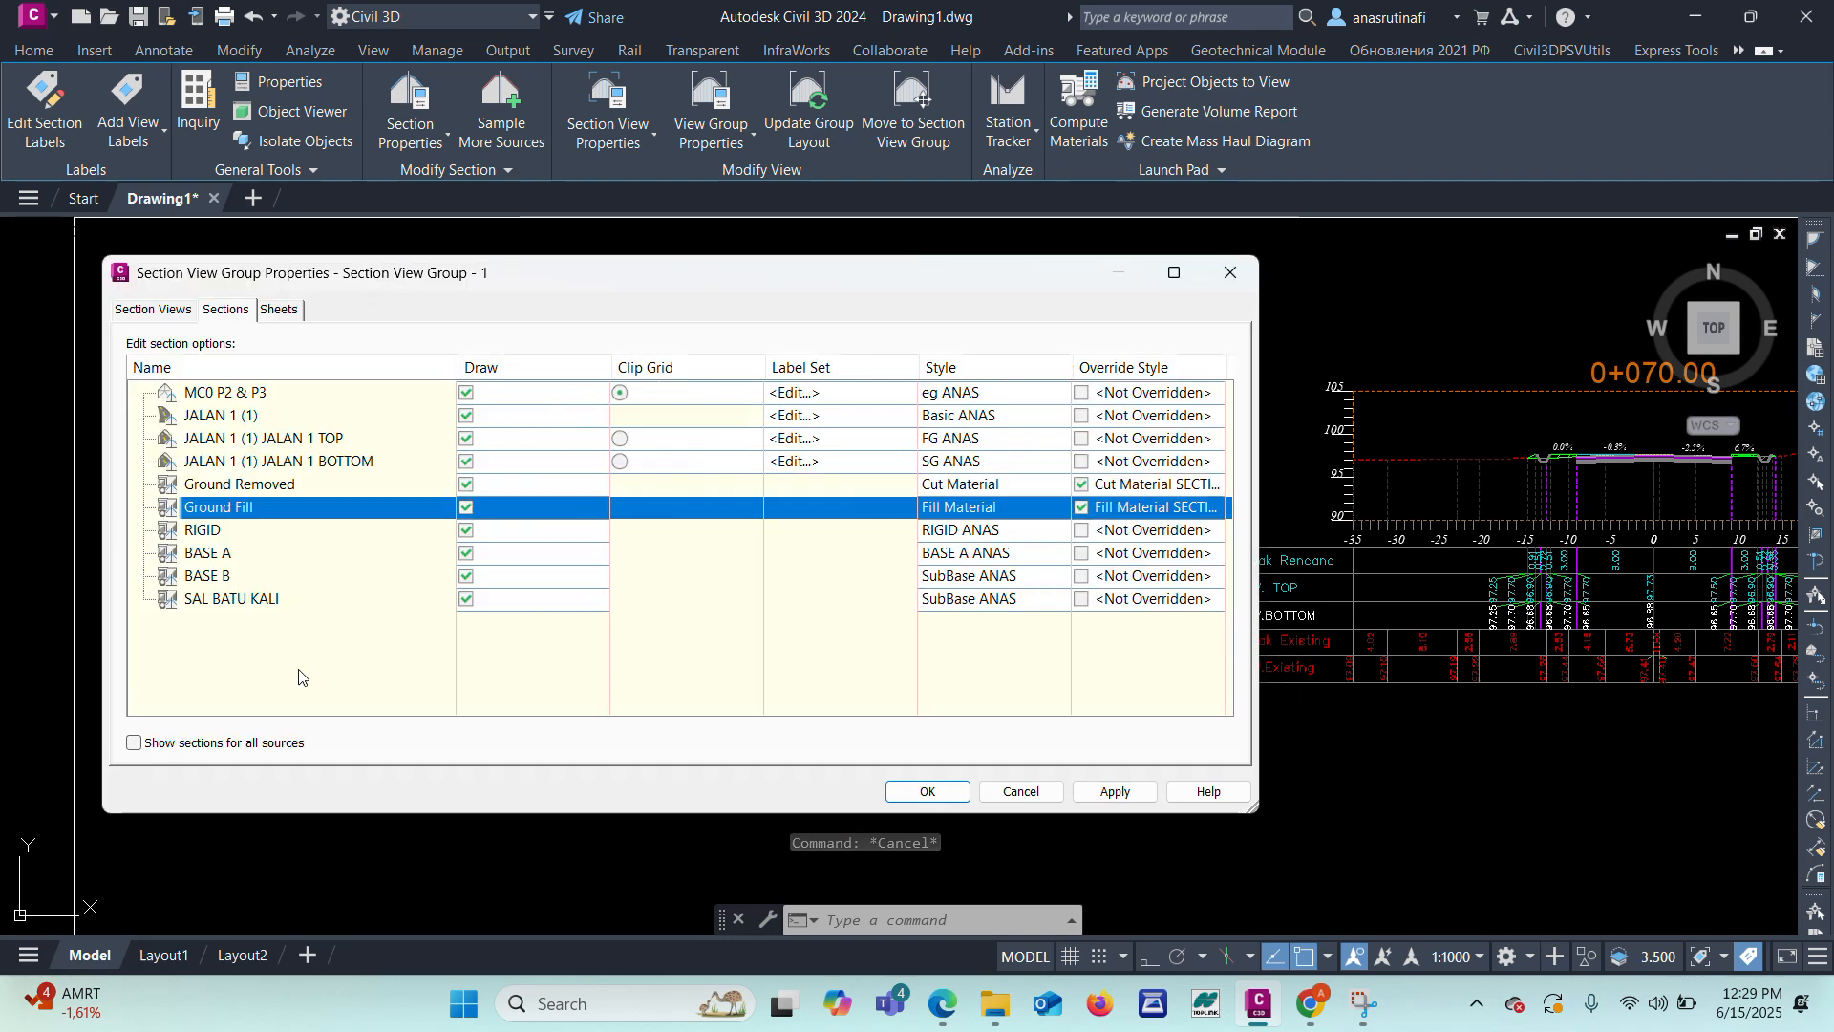
{"action": "left_click", "coordinate": [153, 311]}
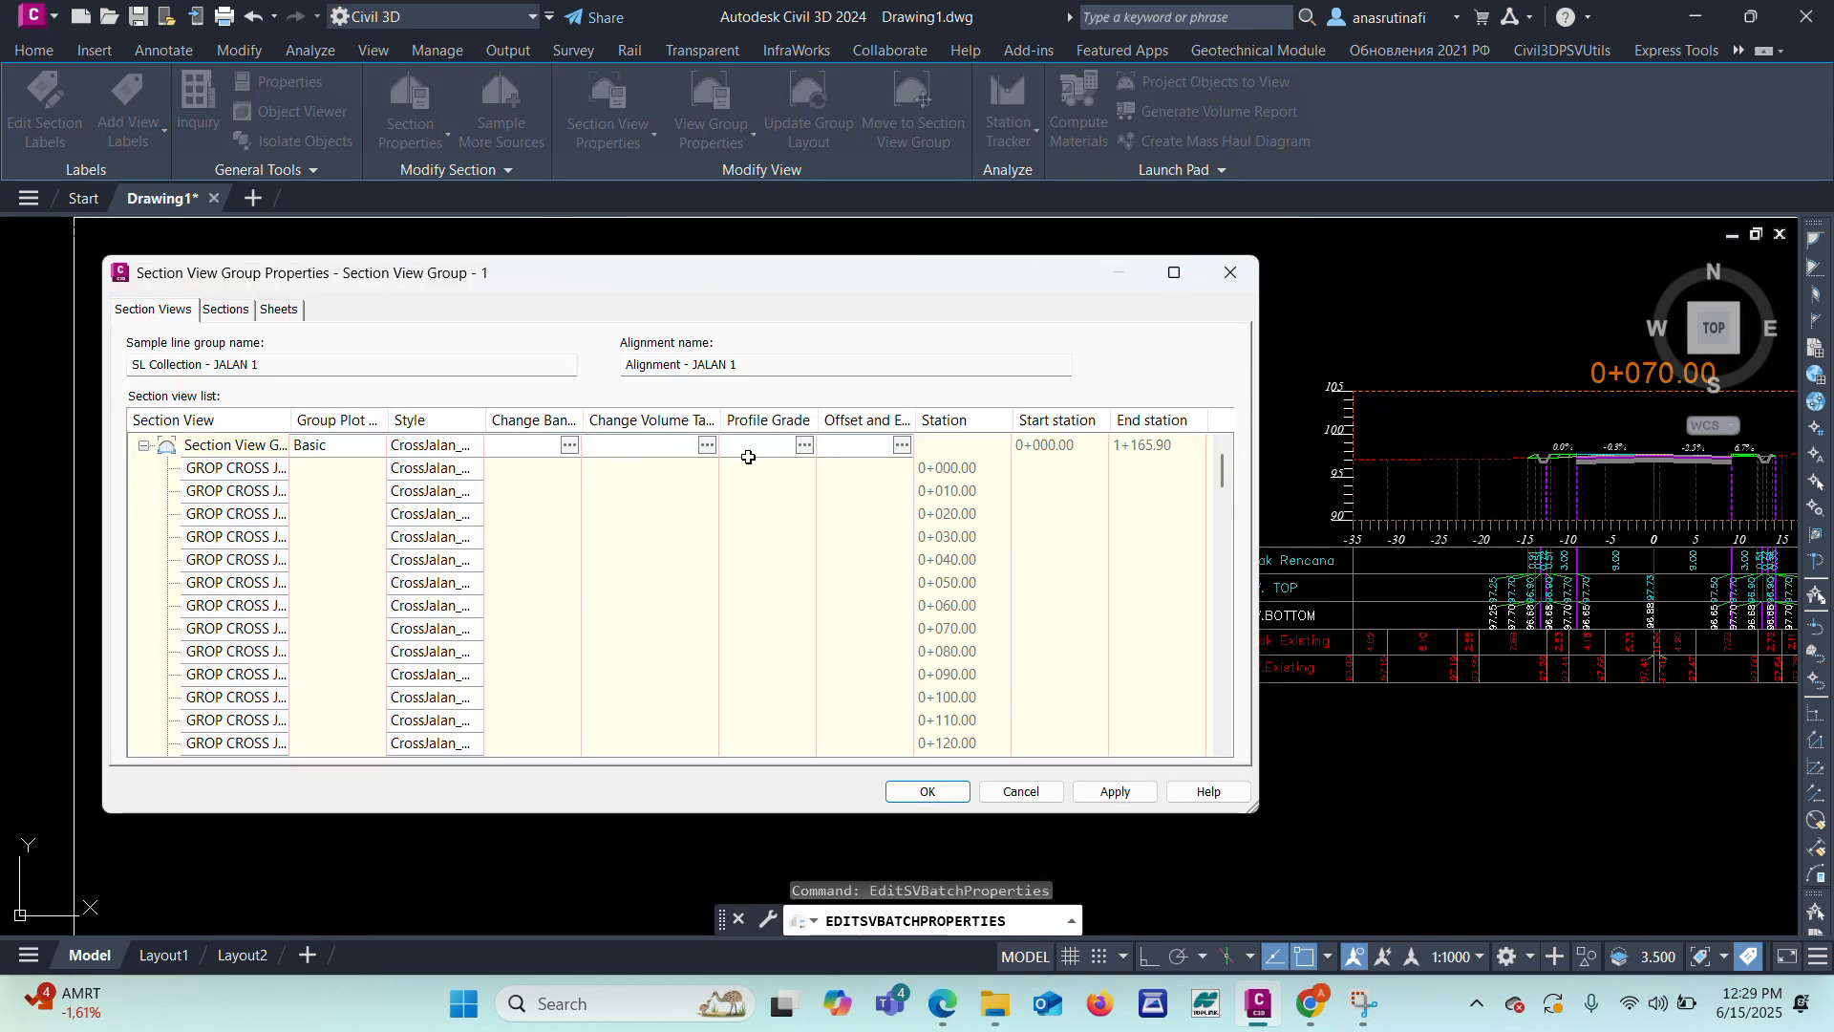
{"action": "left_click", "coordinate": [706, 447]}
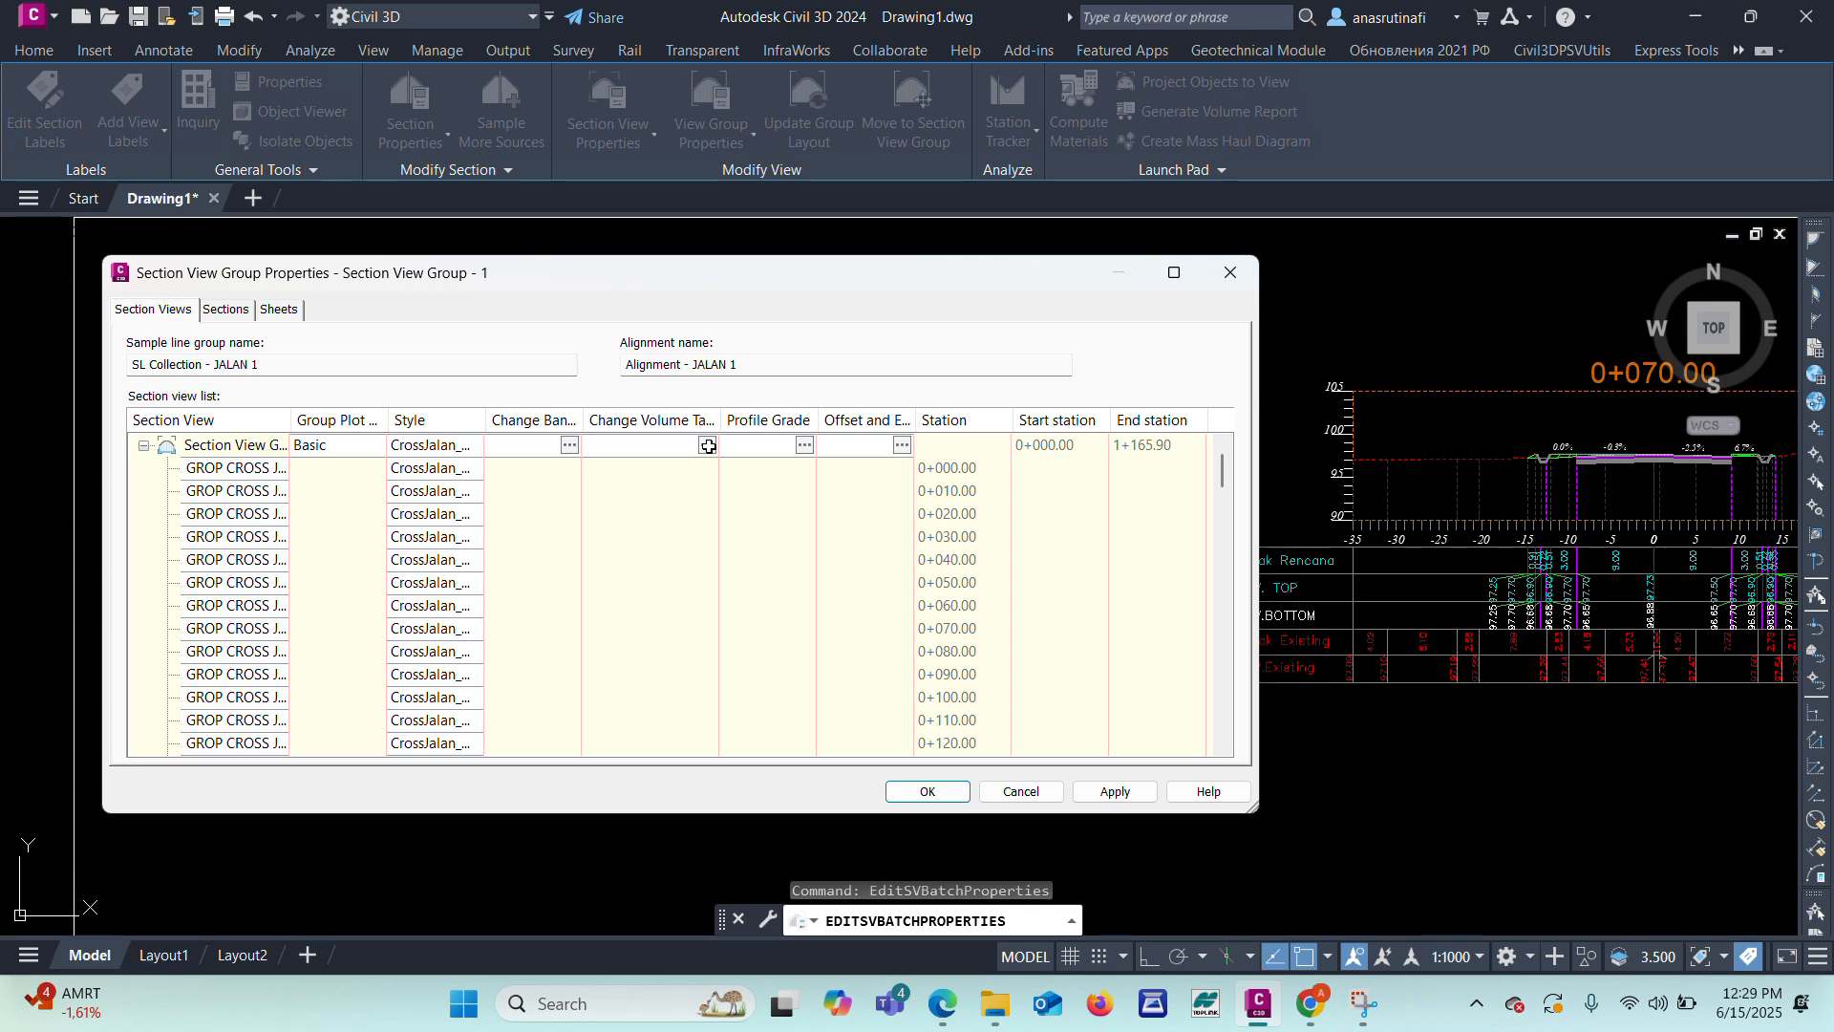
Step: Add a Total Volume table with the Basic ANAS style to the section view group's volume tables
{"action": "left_click", "coordinate": [745, 342]}
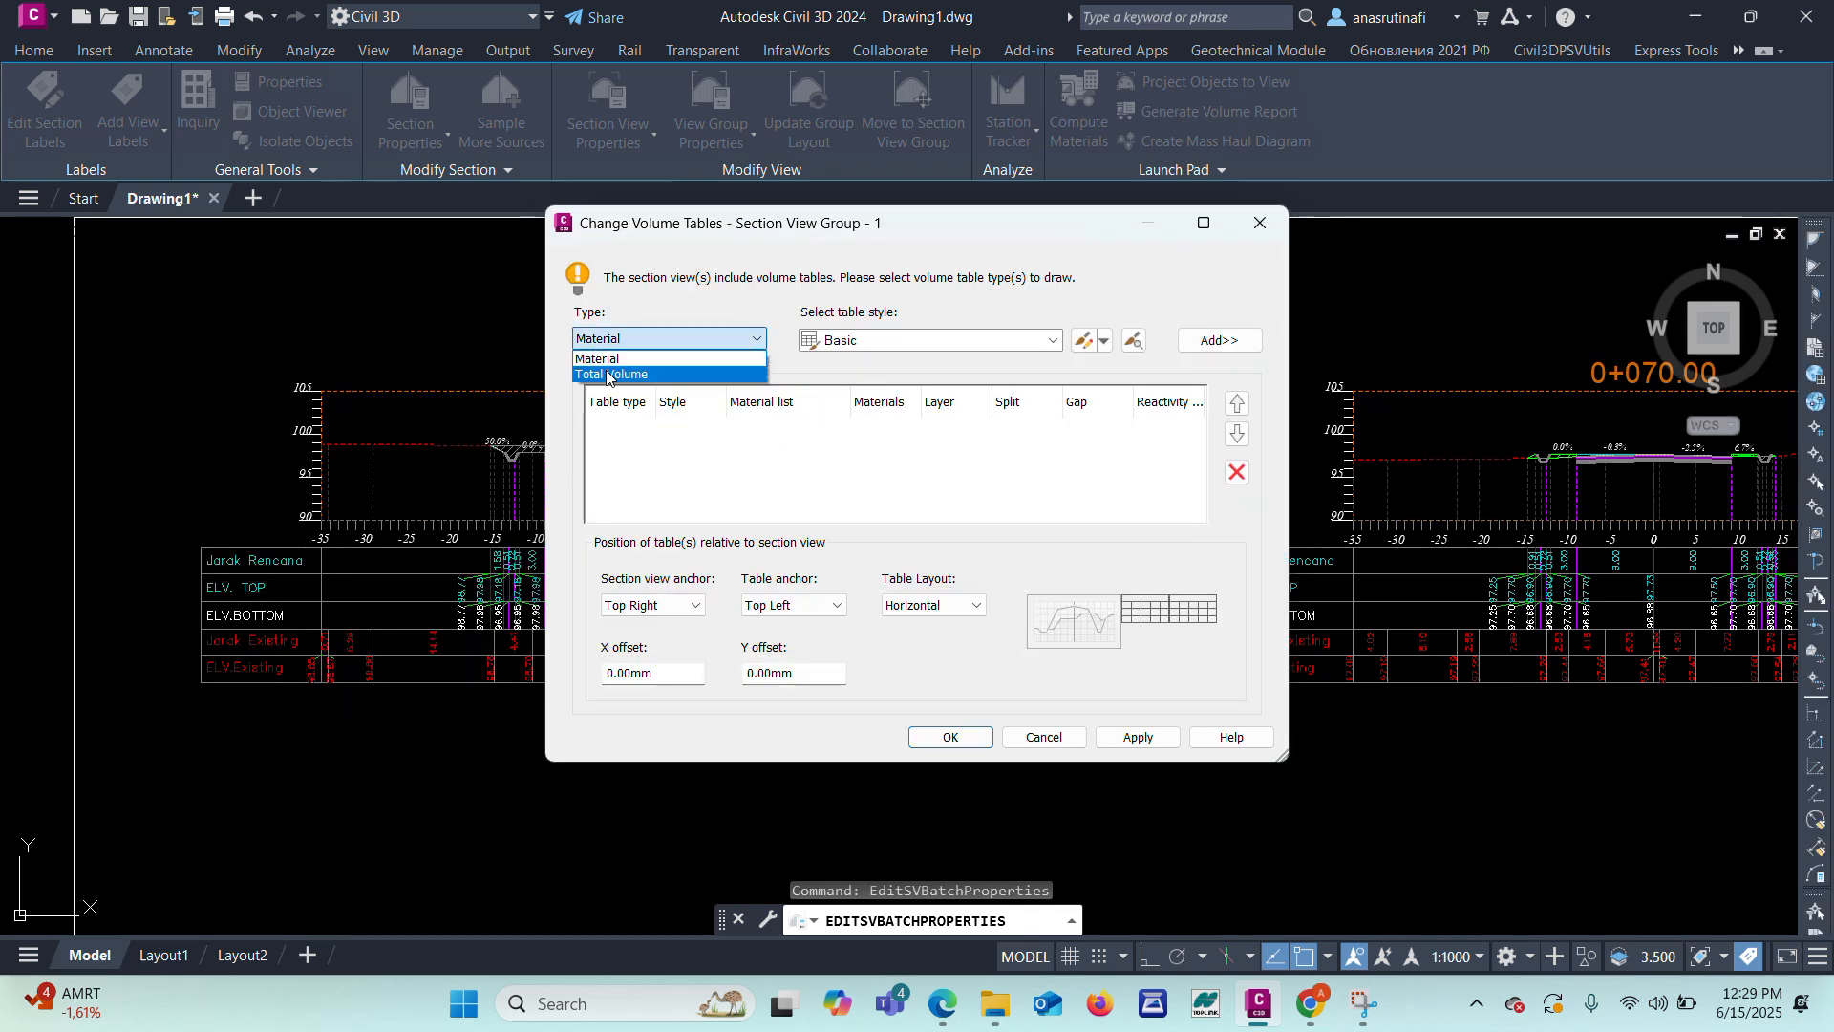
{"action": "left_click", "coordinate": [607, 375]}
{"action": "left_click", "coordinate": [957, 344]}
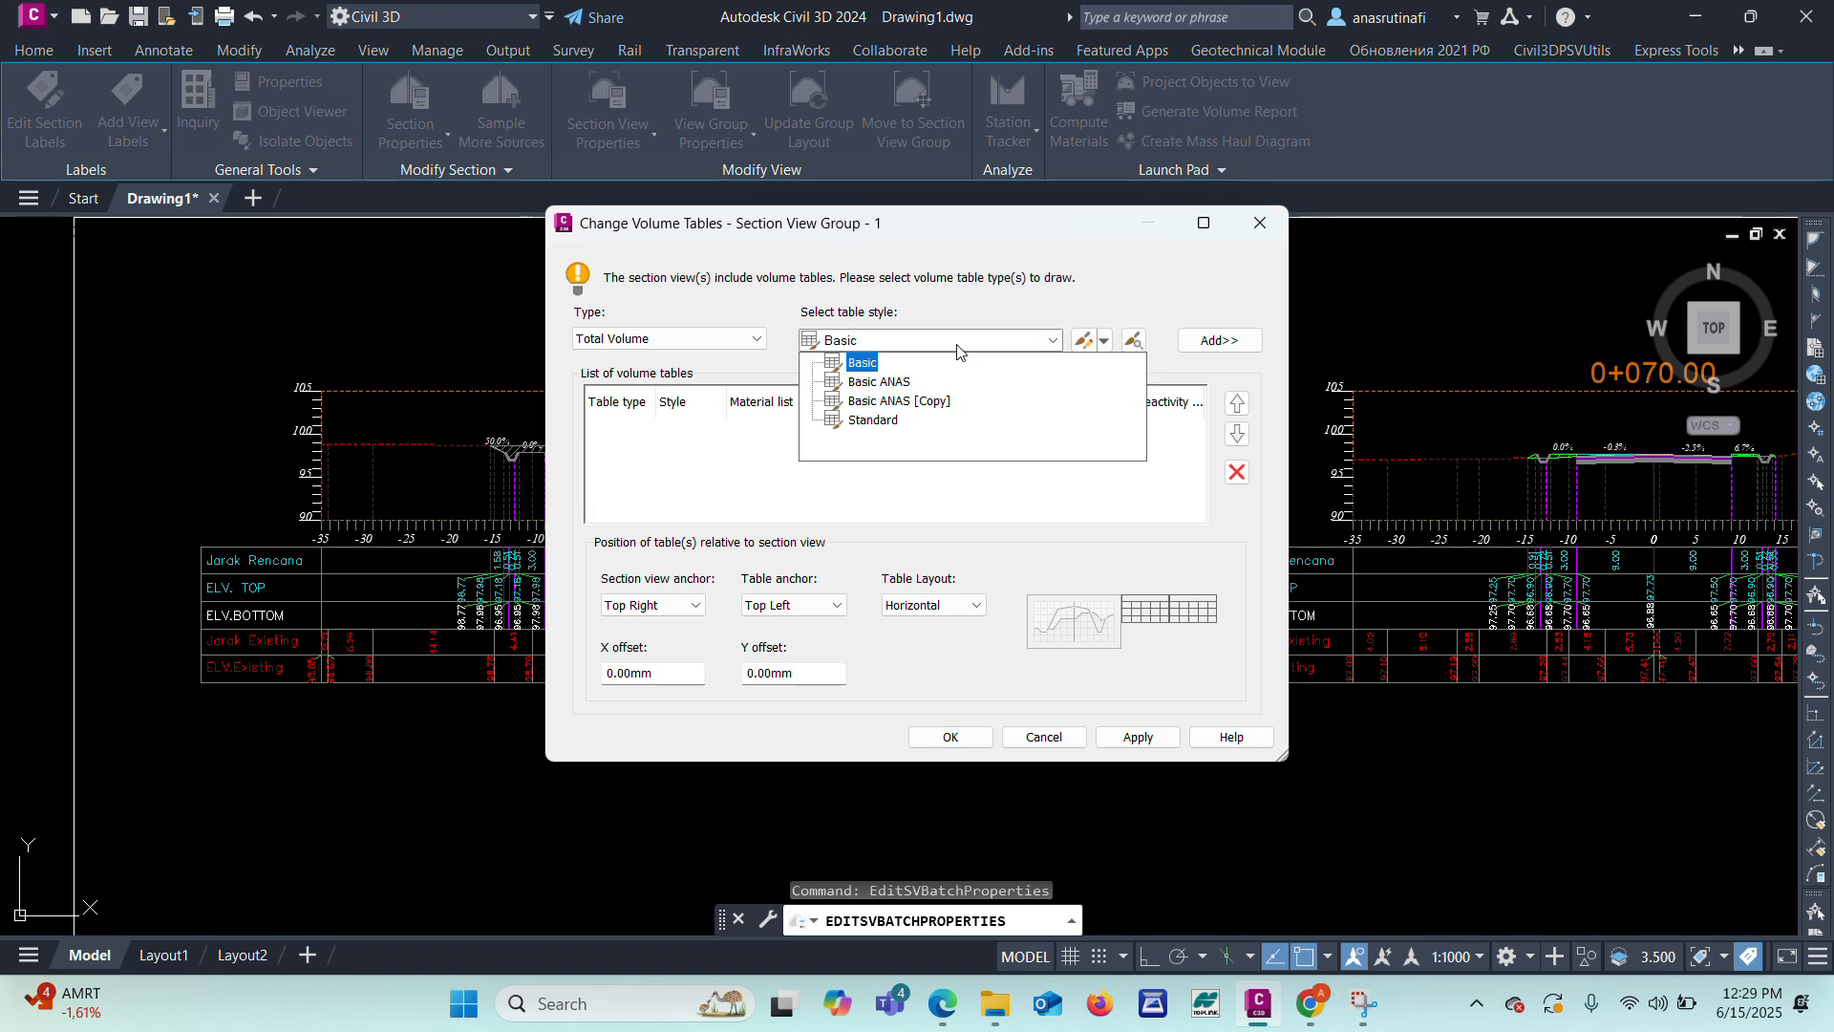
{"action": "left_click", "coordinate": [879, 383]}
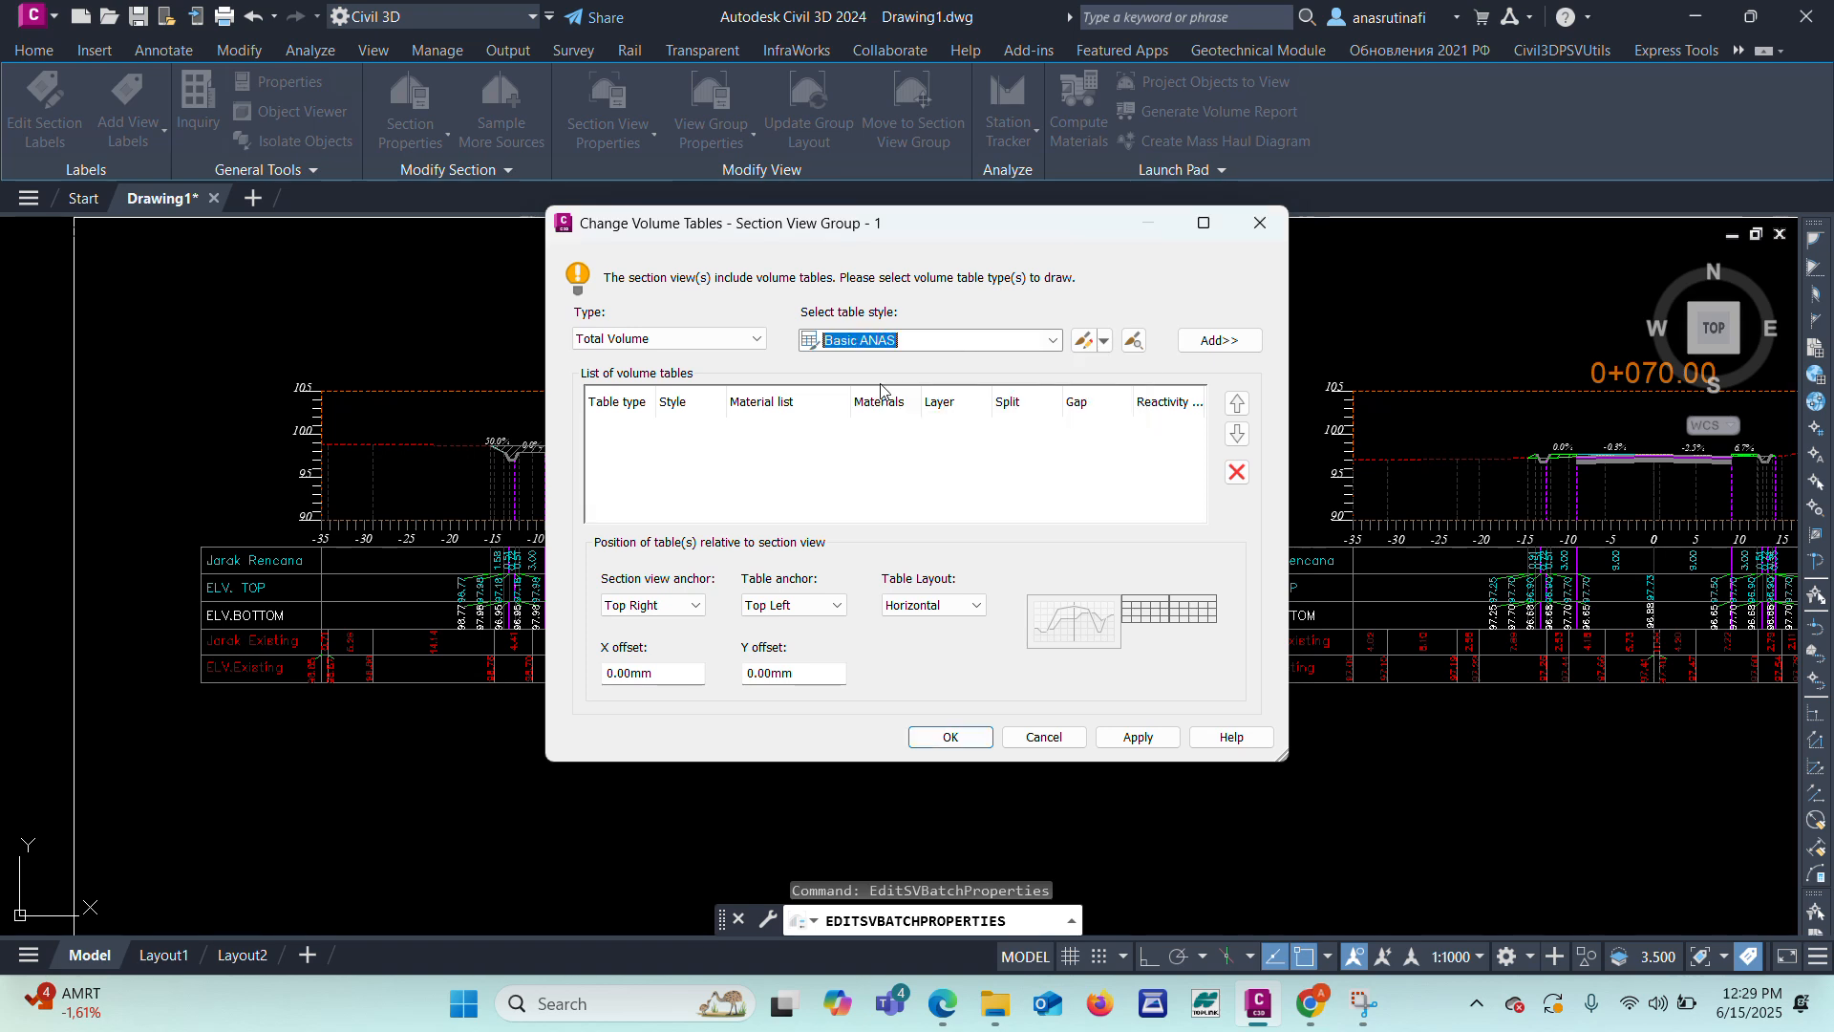
{"action": "left_click", "coordinate": [1219, 341]}
Step: Add a Material table with the Basic ANAS style, leaving out the Ground Removed and Ground Fill materials
{"action": "left_click", "coordinate": [726, 340]}
{"action": "left_click", "coordinate": [601, 358]}
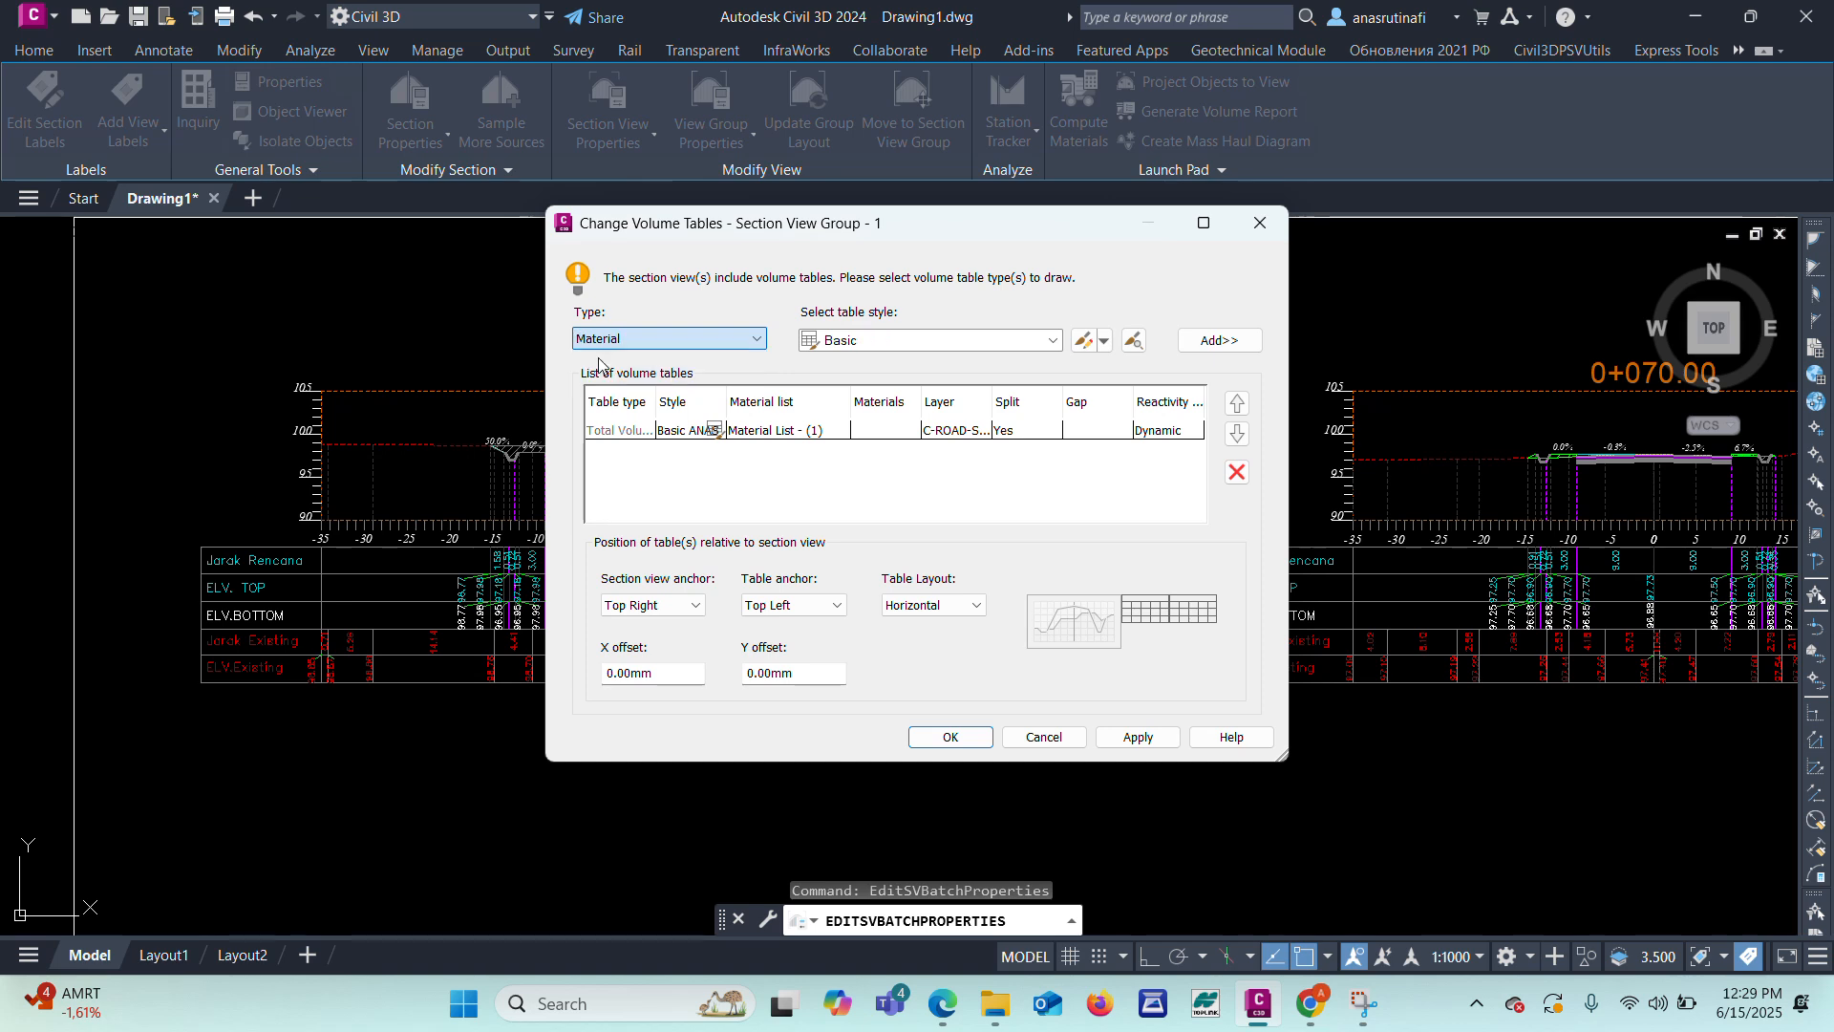
{"action": "left_click", "coordinate": [947, 346]}
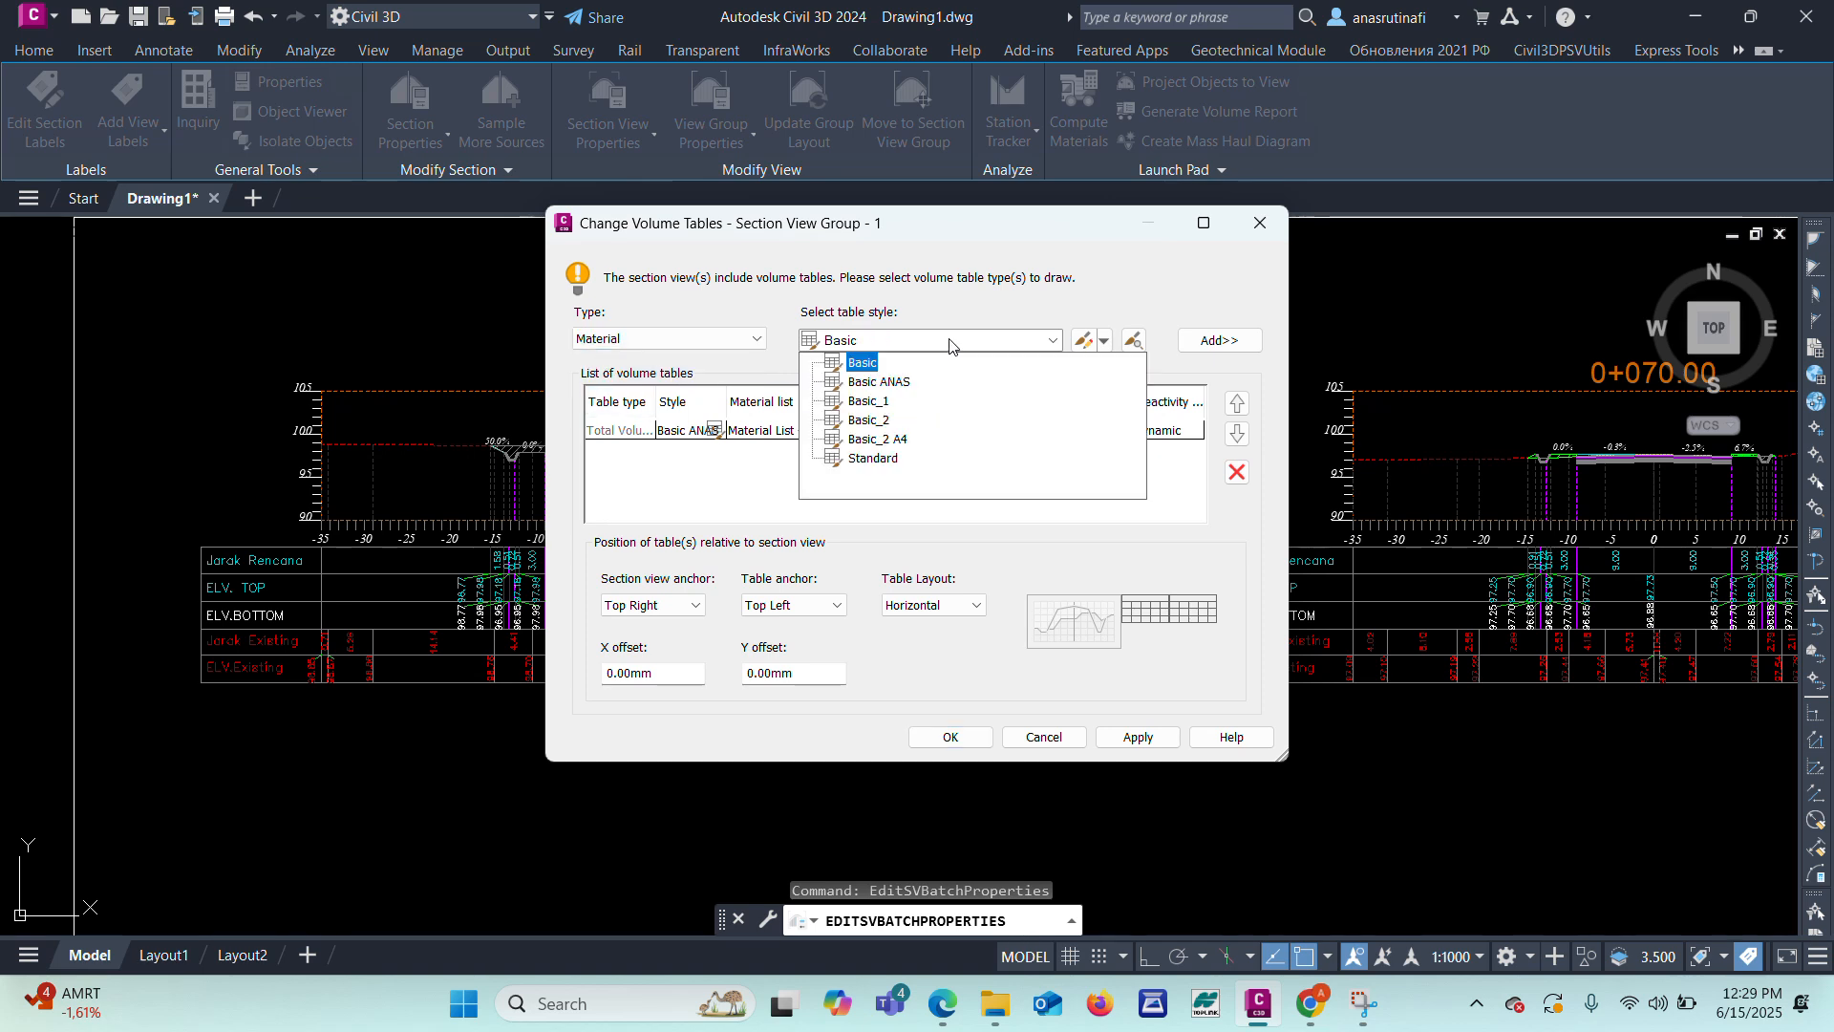
{"action": "left_click", "coordinate": [874, 382]}
{"action": "left_click", "coordinate": [1219, 340]}
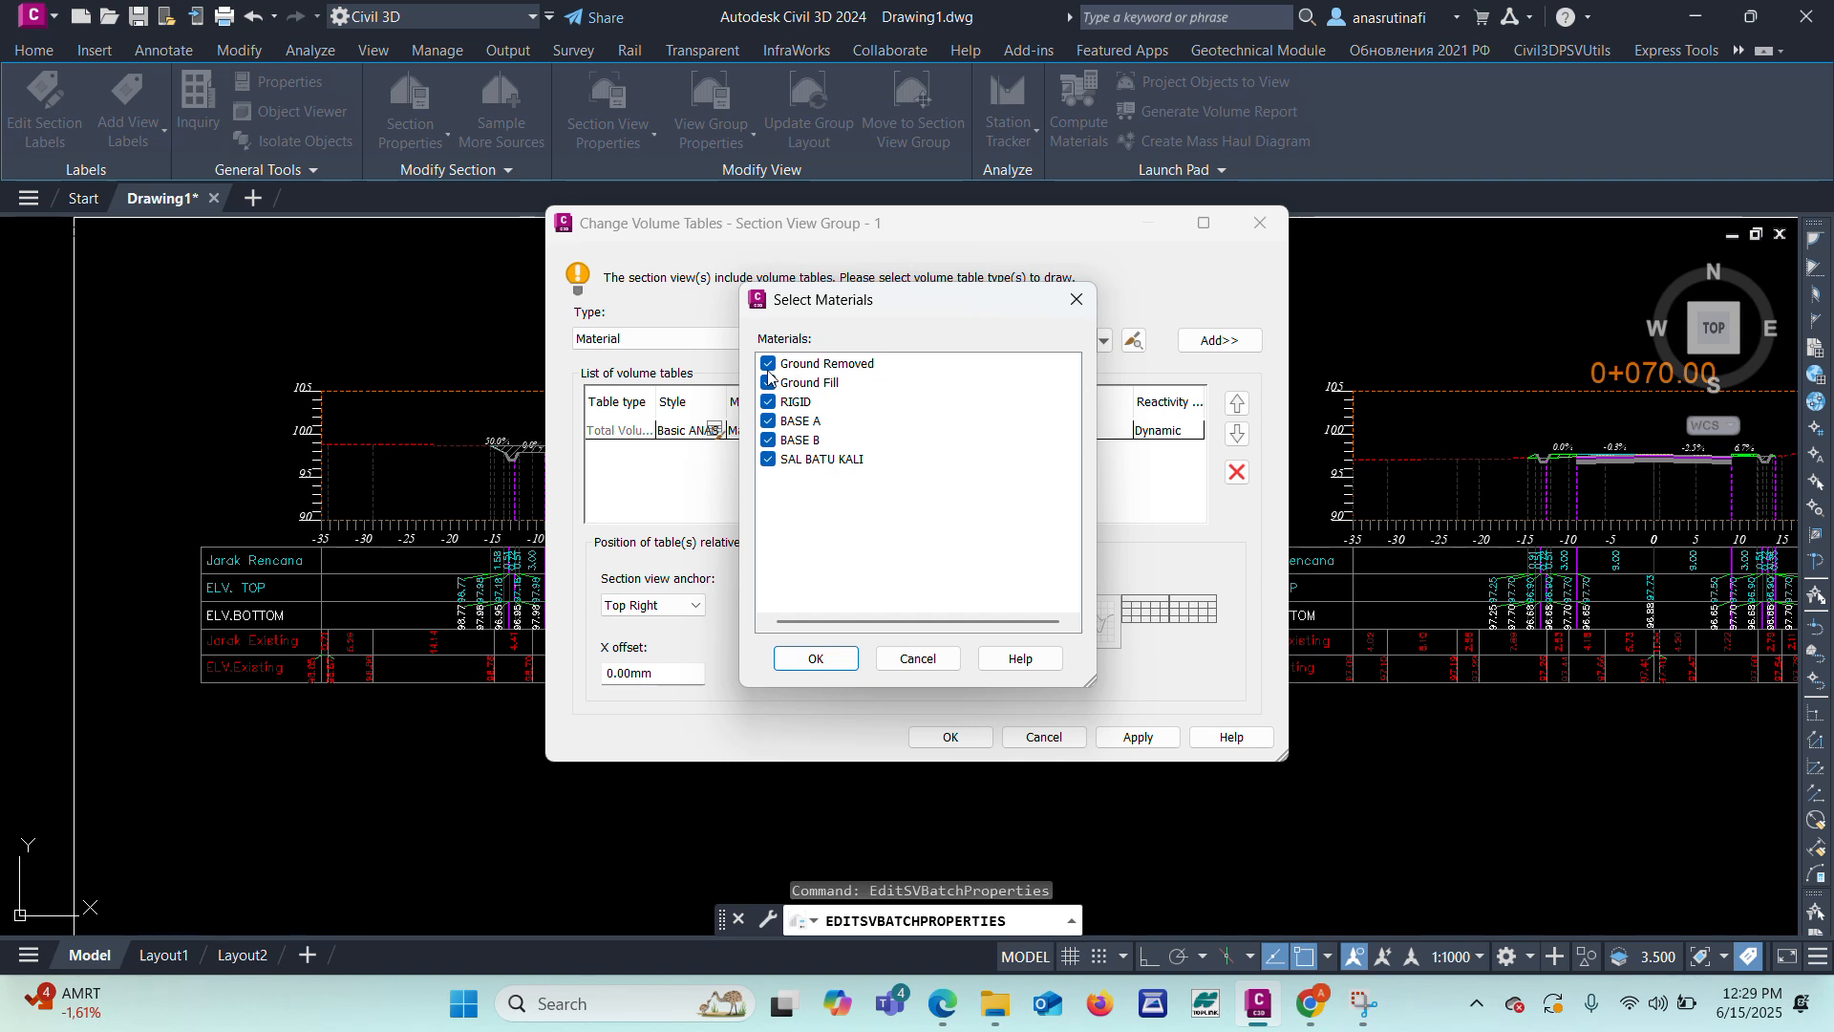
{"action": "left_click", "coordinate": [769, 365]}
{"action": "left_click", "coordinate": [769, 384]}
{"action": "left_click", "coordinate": [817, 659]}
Step: Set the Material table's gap to 0.5 mm and the table layout to Vertical
{"action": "left_click", "coordinate": [1111, 458]}
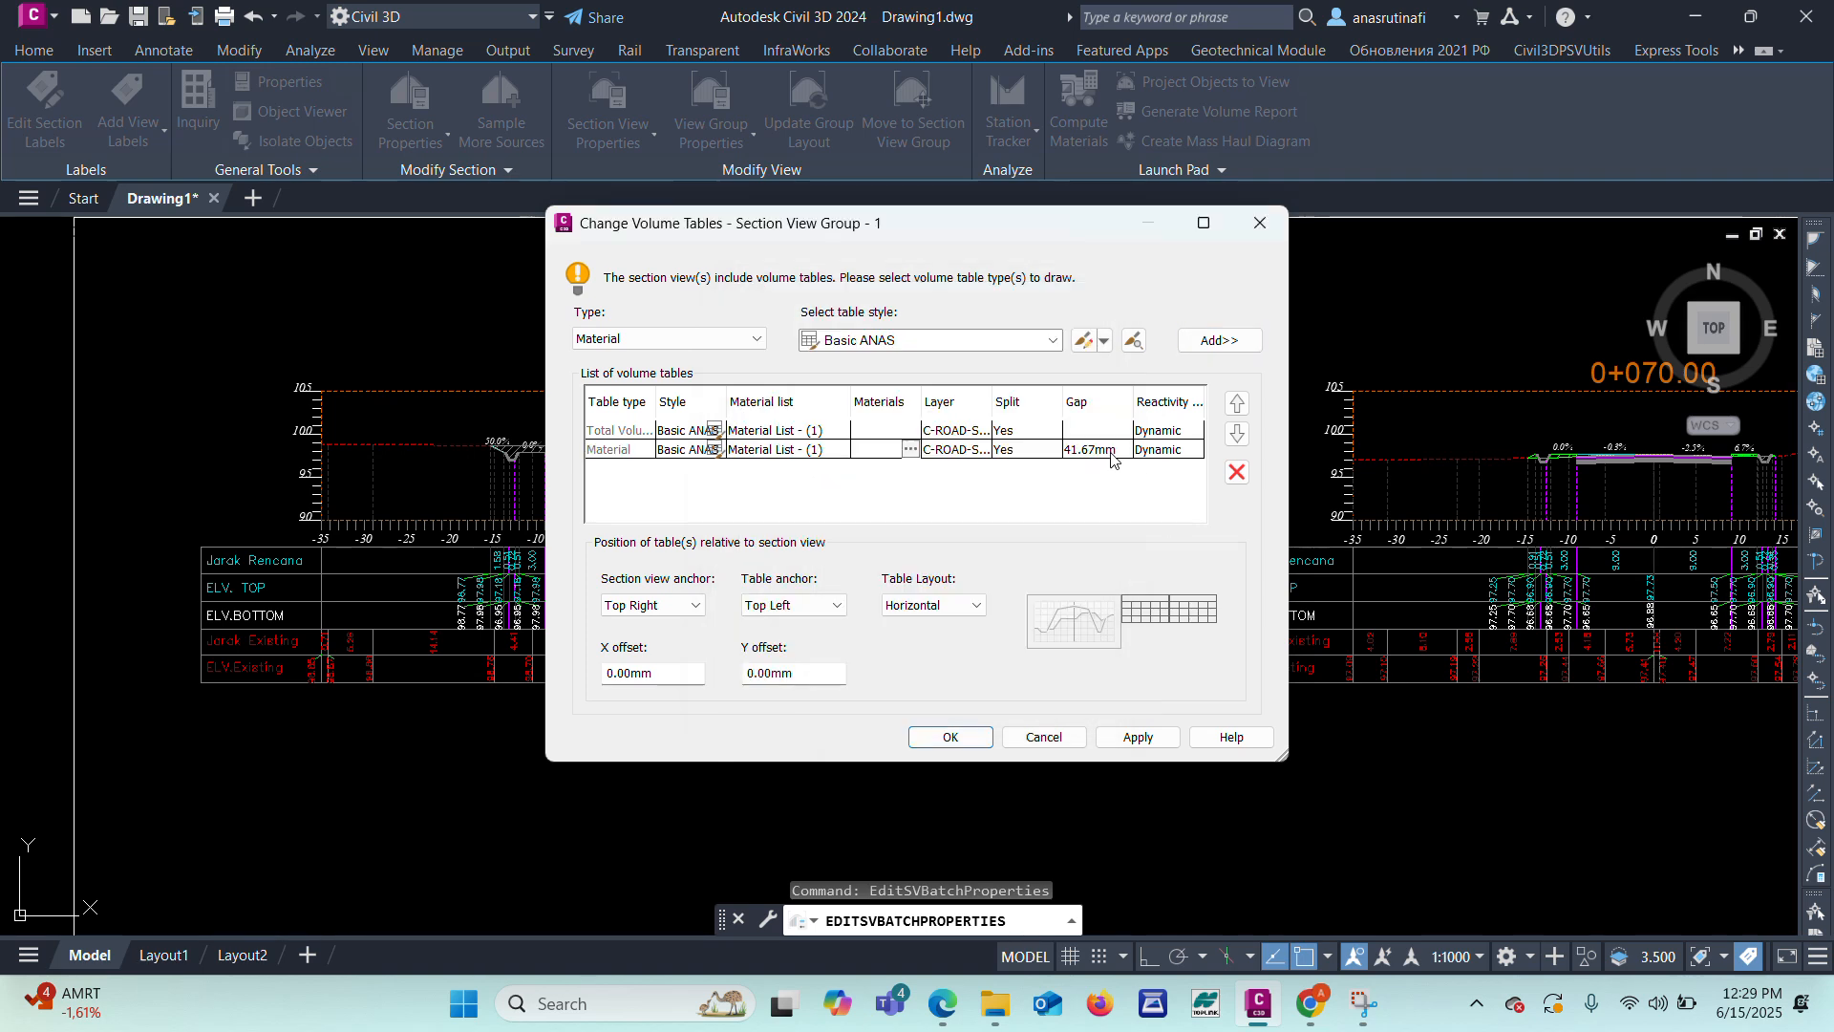
{"action": "left_click", "coordinate": [1113, 450]}
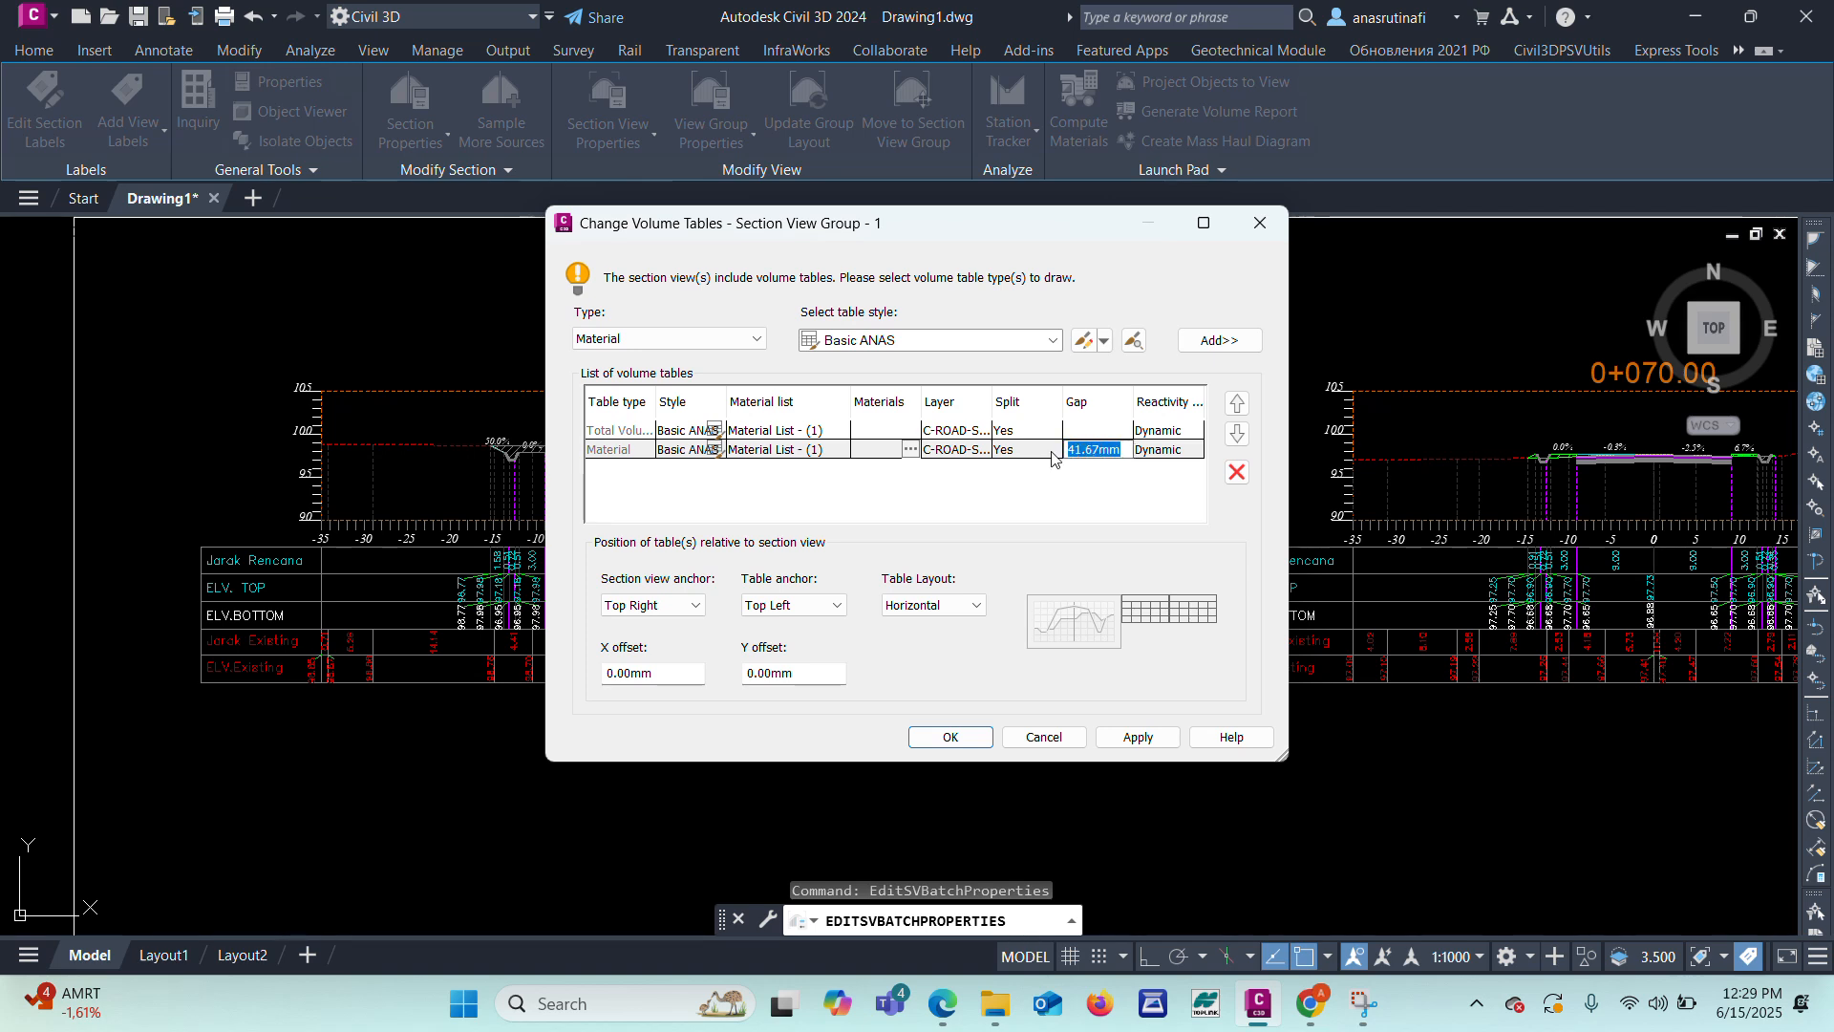
{"action": "type", "text": "0.5"}
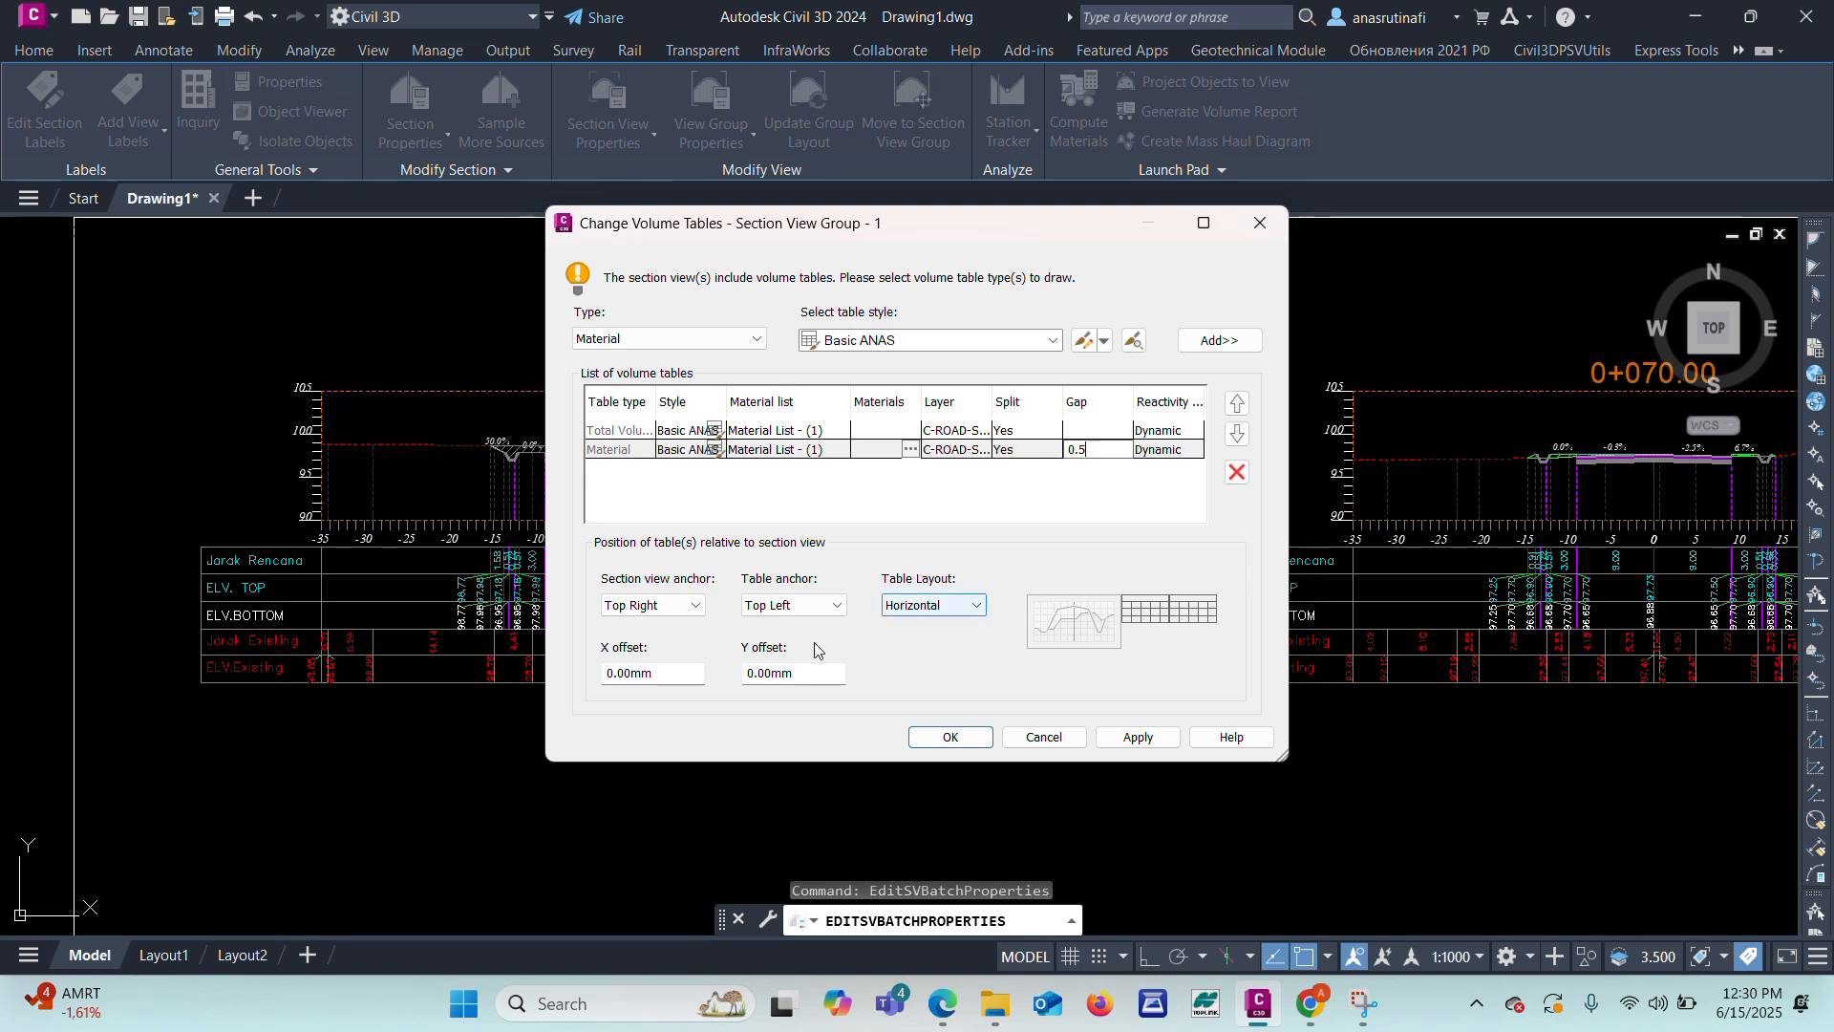
{"action": "left_click", "coordinate": [958, 605]}
{"action": "left_click", "coordinate": [907, 640]}
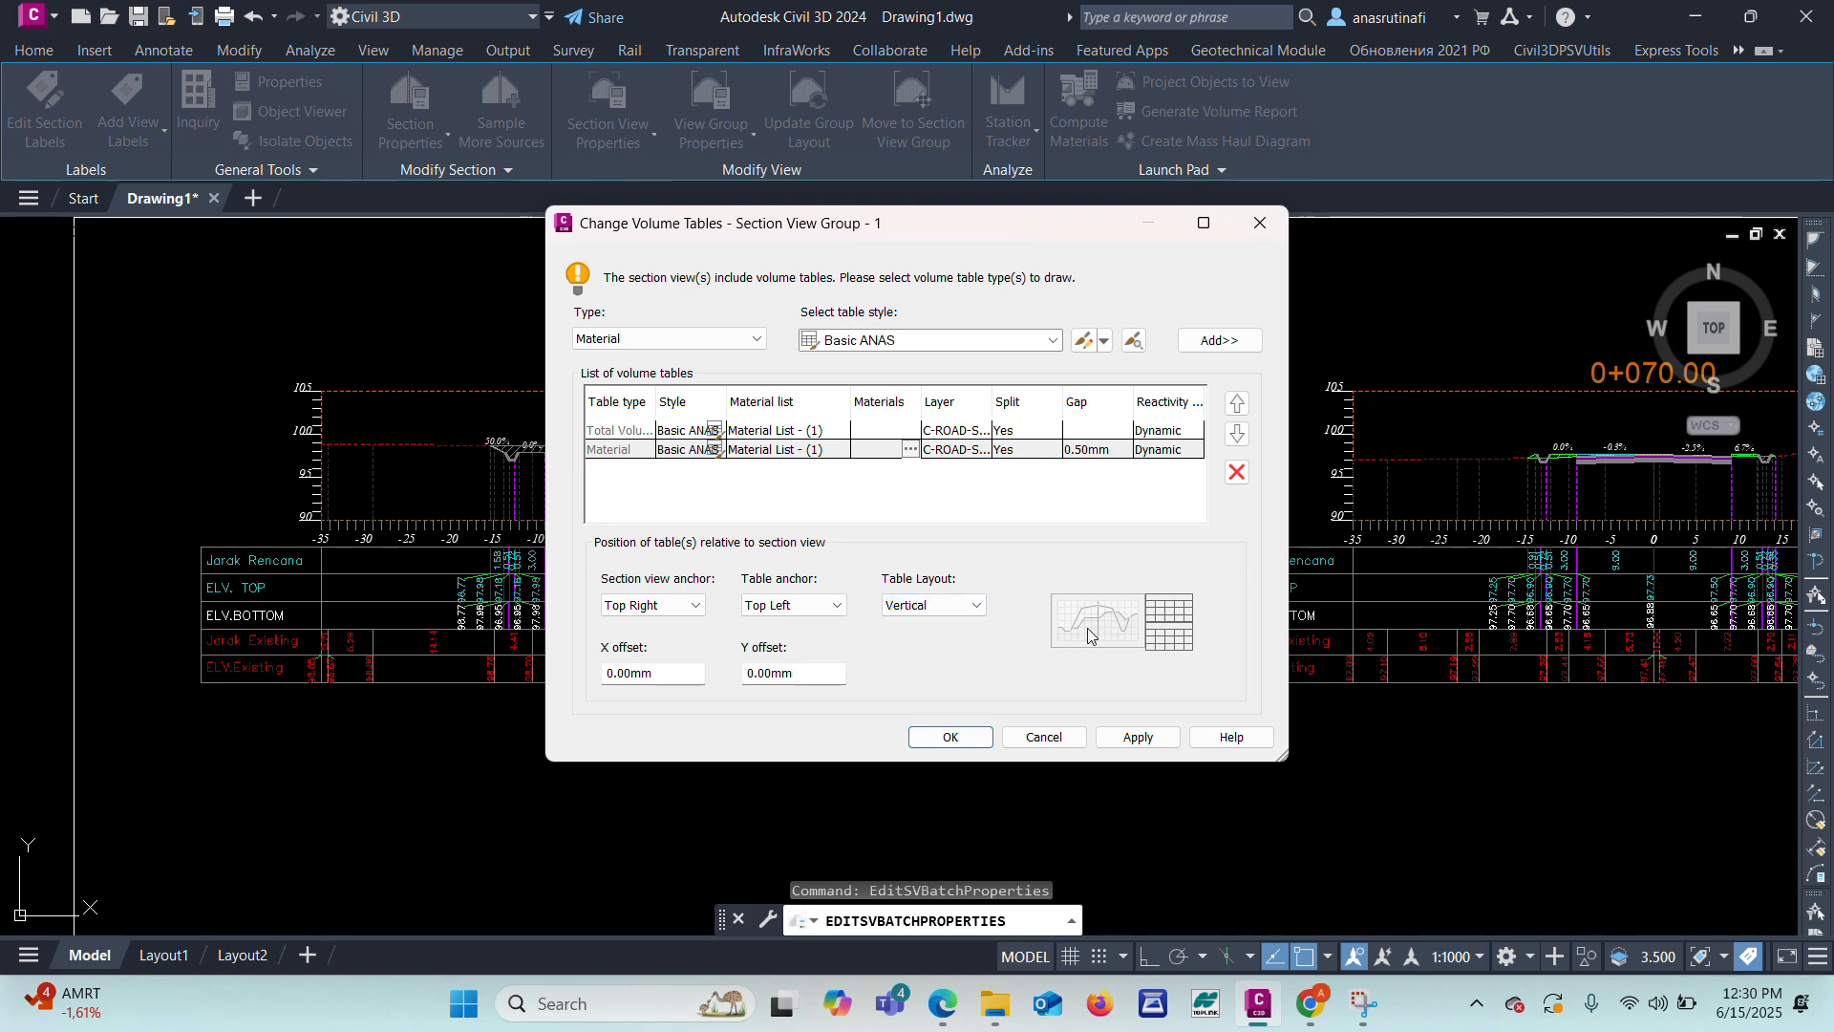
Step: Set the volume tables' X offset to 1 and apply the tables to the whole section view group
{"action": "double_click", "coordinate": [681, 674]}
{"action": "type", "text": "1"}
{"action": "left_click", "coordinate": [962, 741]}
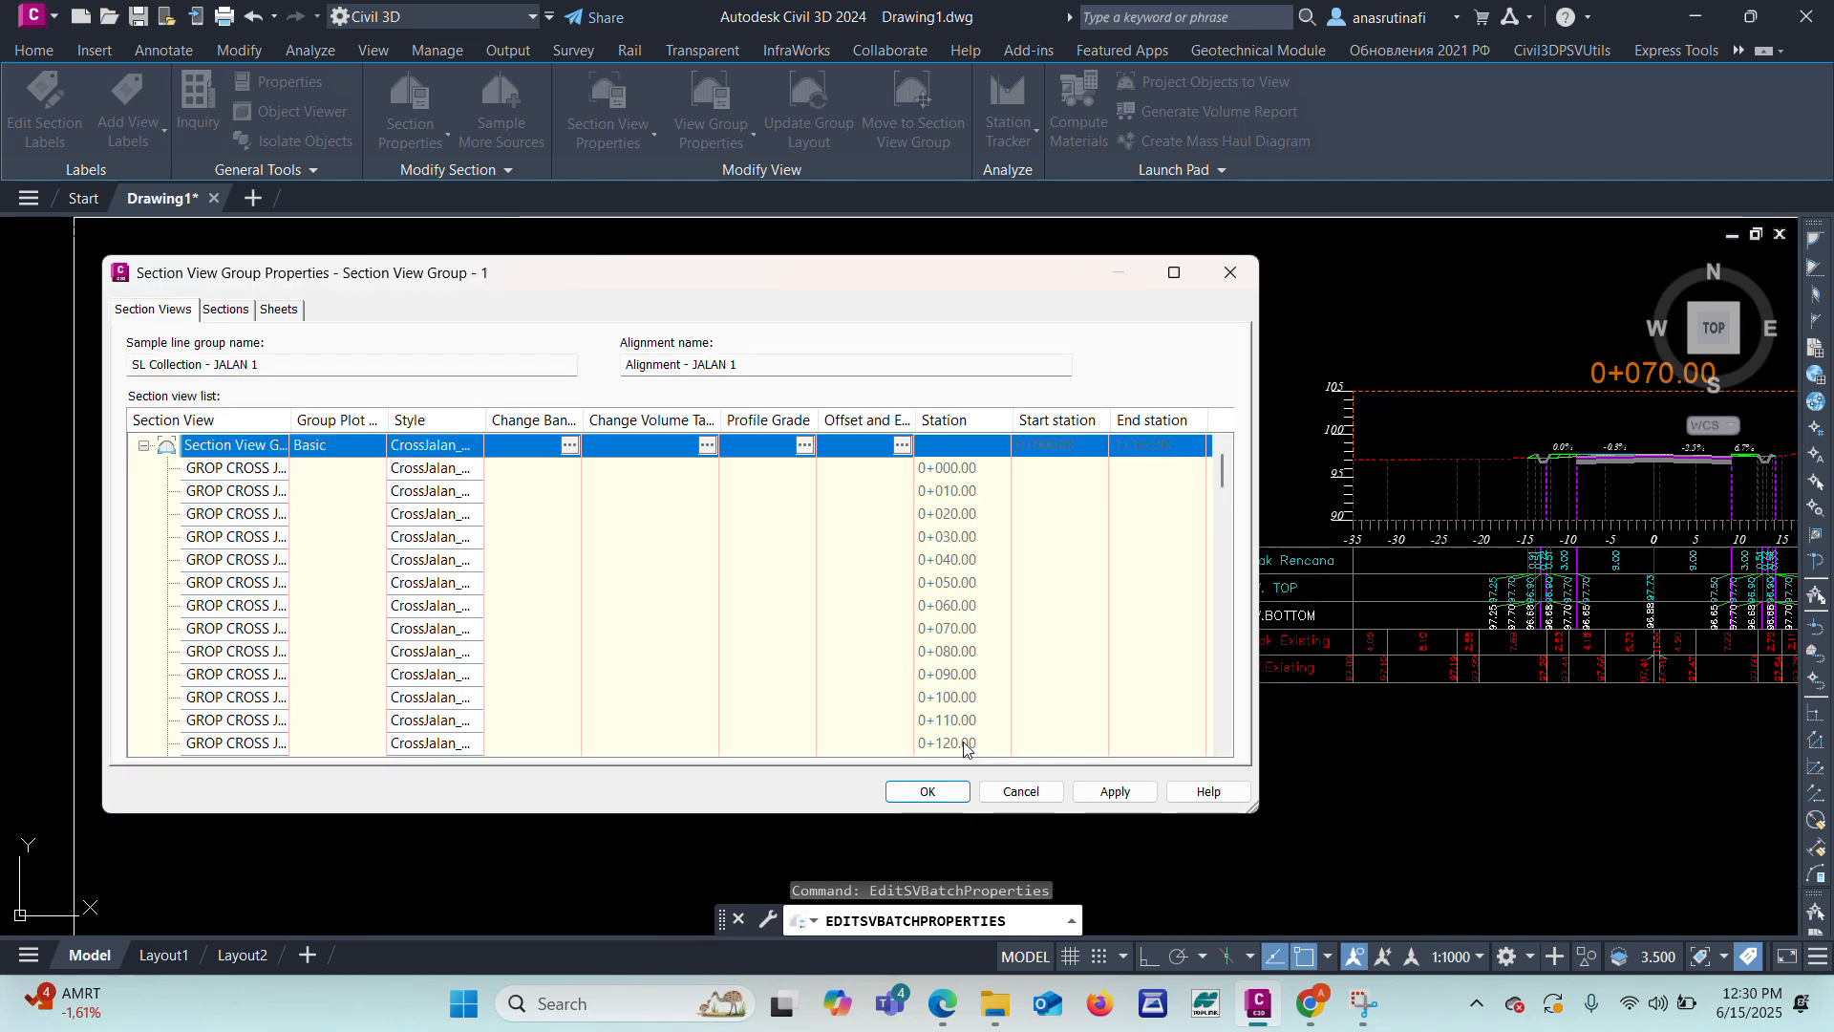
{"action": "left_click", "coordinate": [925, 791]}
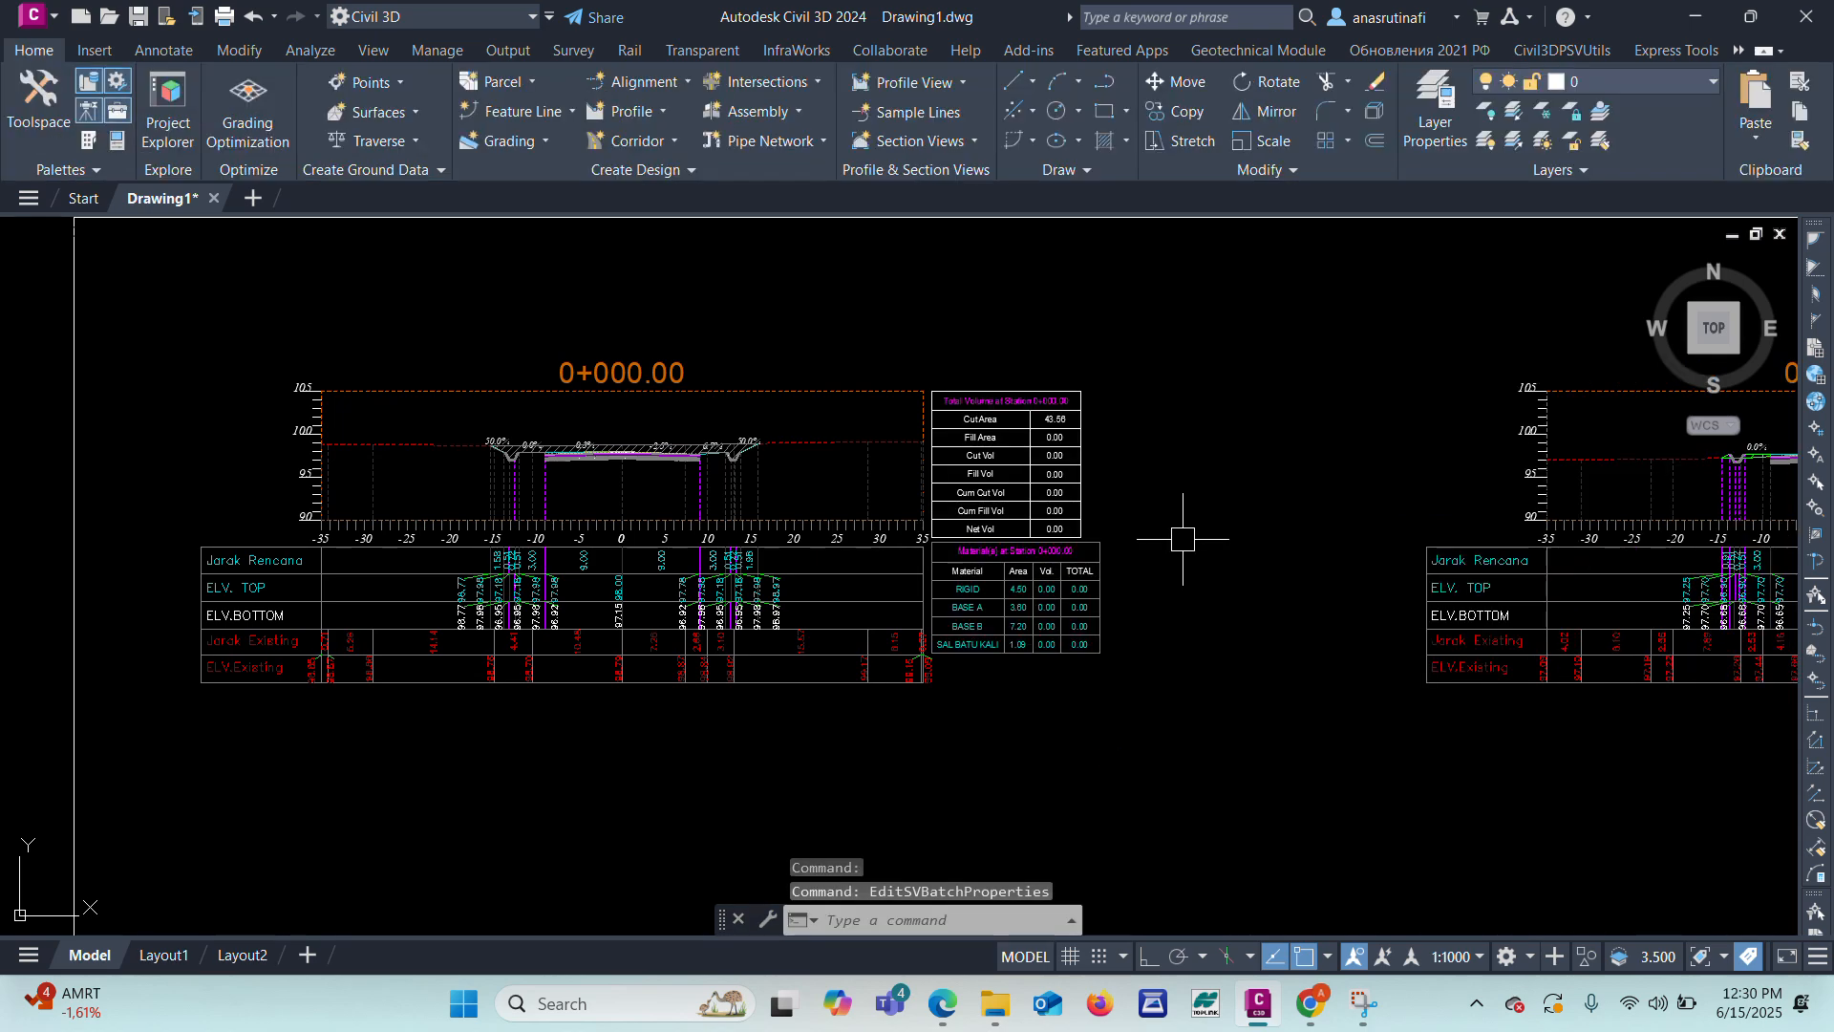
Step: Update the section view group's layout from the 0+250.00 view to make room for the volume tables
{"action": "scroll", "coordinate": [989, 444], "scroll_direction": "up", "scroll_amount": 6}
{"action": "scroll", "coordinate": [910, 410], "scroll_direction": "down", "scroll_amount": 14}
{"action": "scroll", "coordinate": [989, 669], "scroll_direction": "up", "scroll_amount": 9}
{"action": "scroll", "coordinate": [1176, 501], "scroll_direction": "up", "scroll_amount": 3}
{"action": "scroll", "coordinate": [1023, 323], "scroll_direction": "down", "scroll_amount": 10}
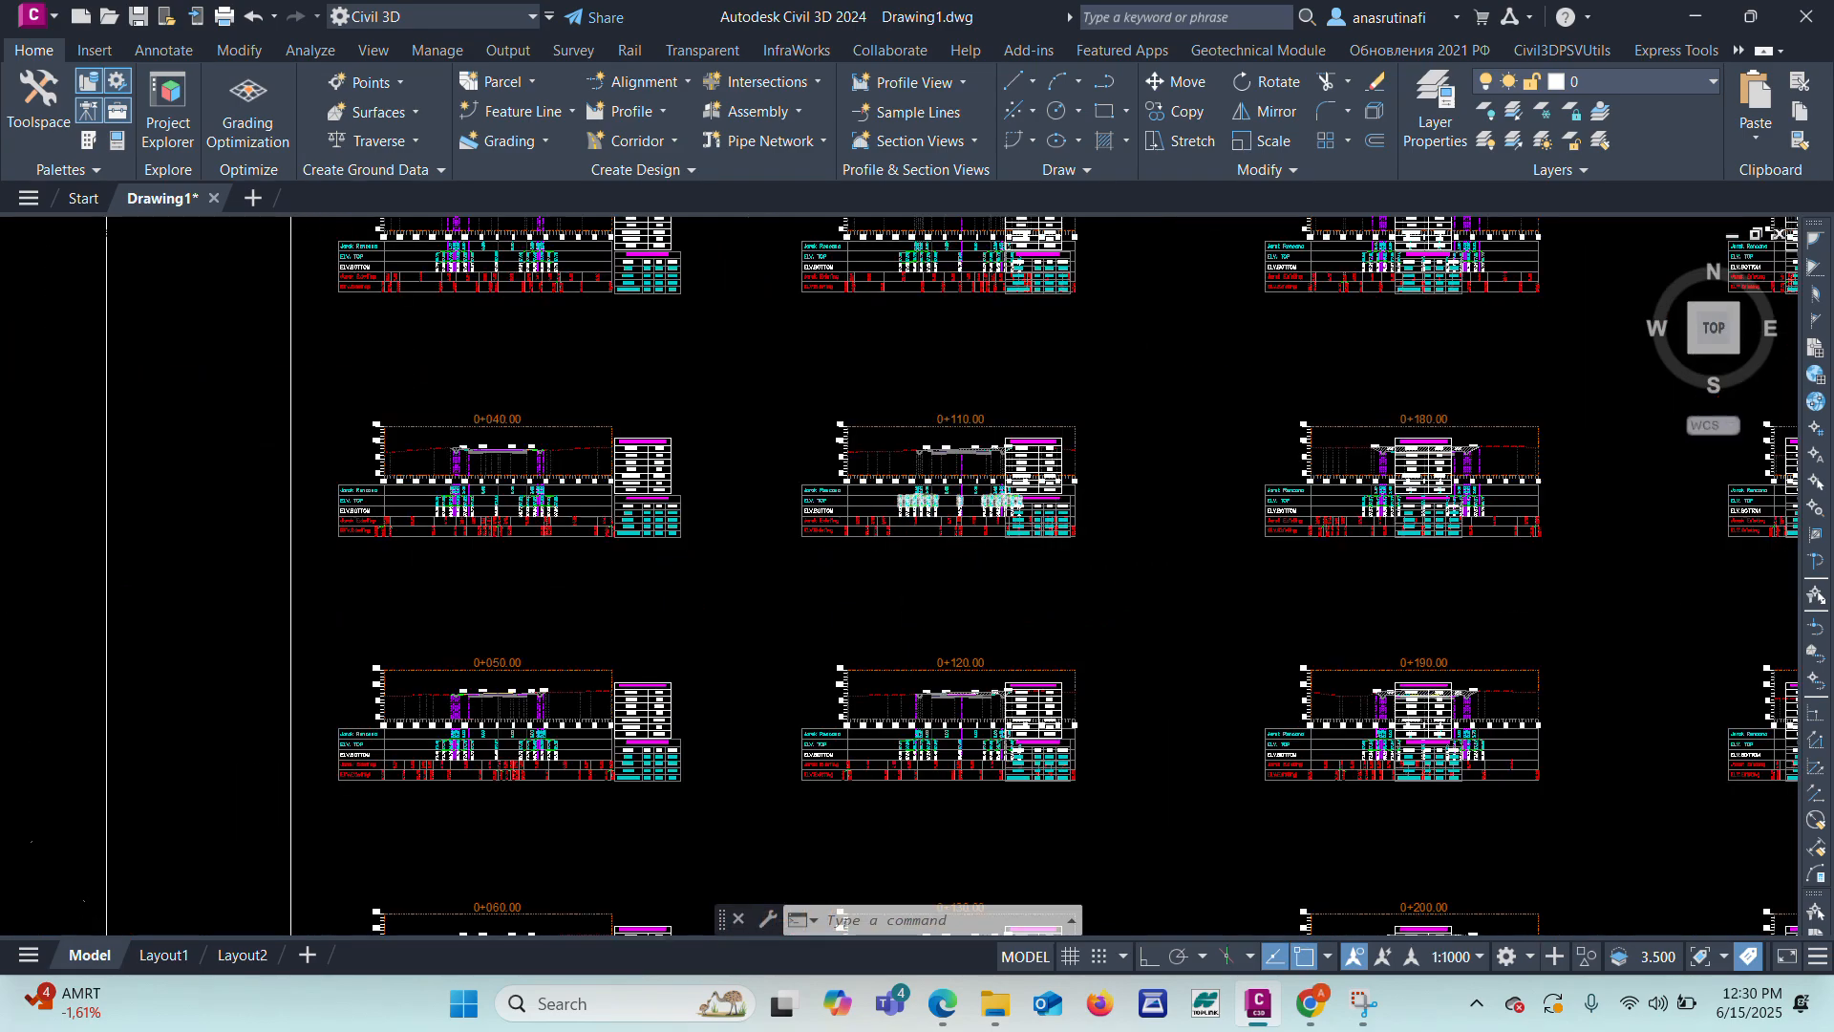
{"action": "scroll", "coordinate": [1391, 491], "scroll_direction": "up", "scroll_amount": 5}
{"action": "scroll", "coordinate": [1139, 491], "scroll_direction": "up", "scroll_amount": 2}
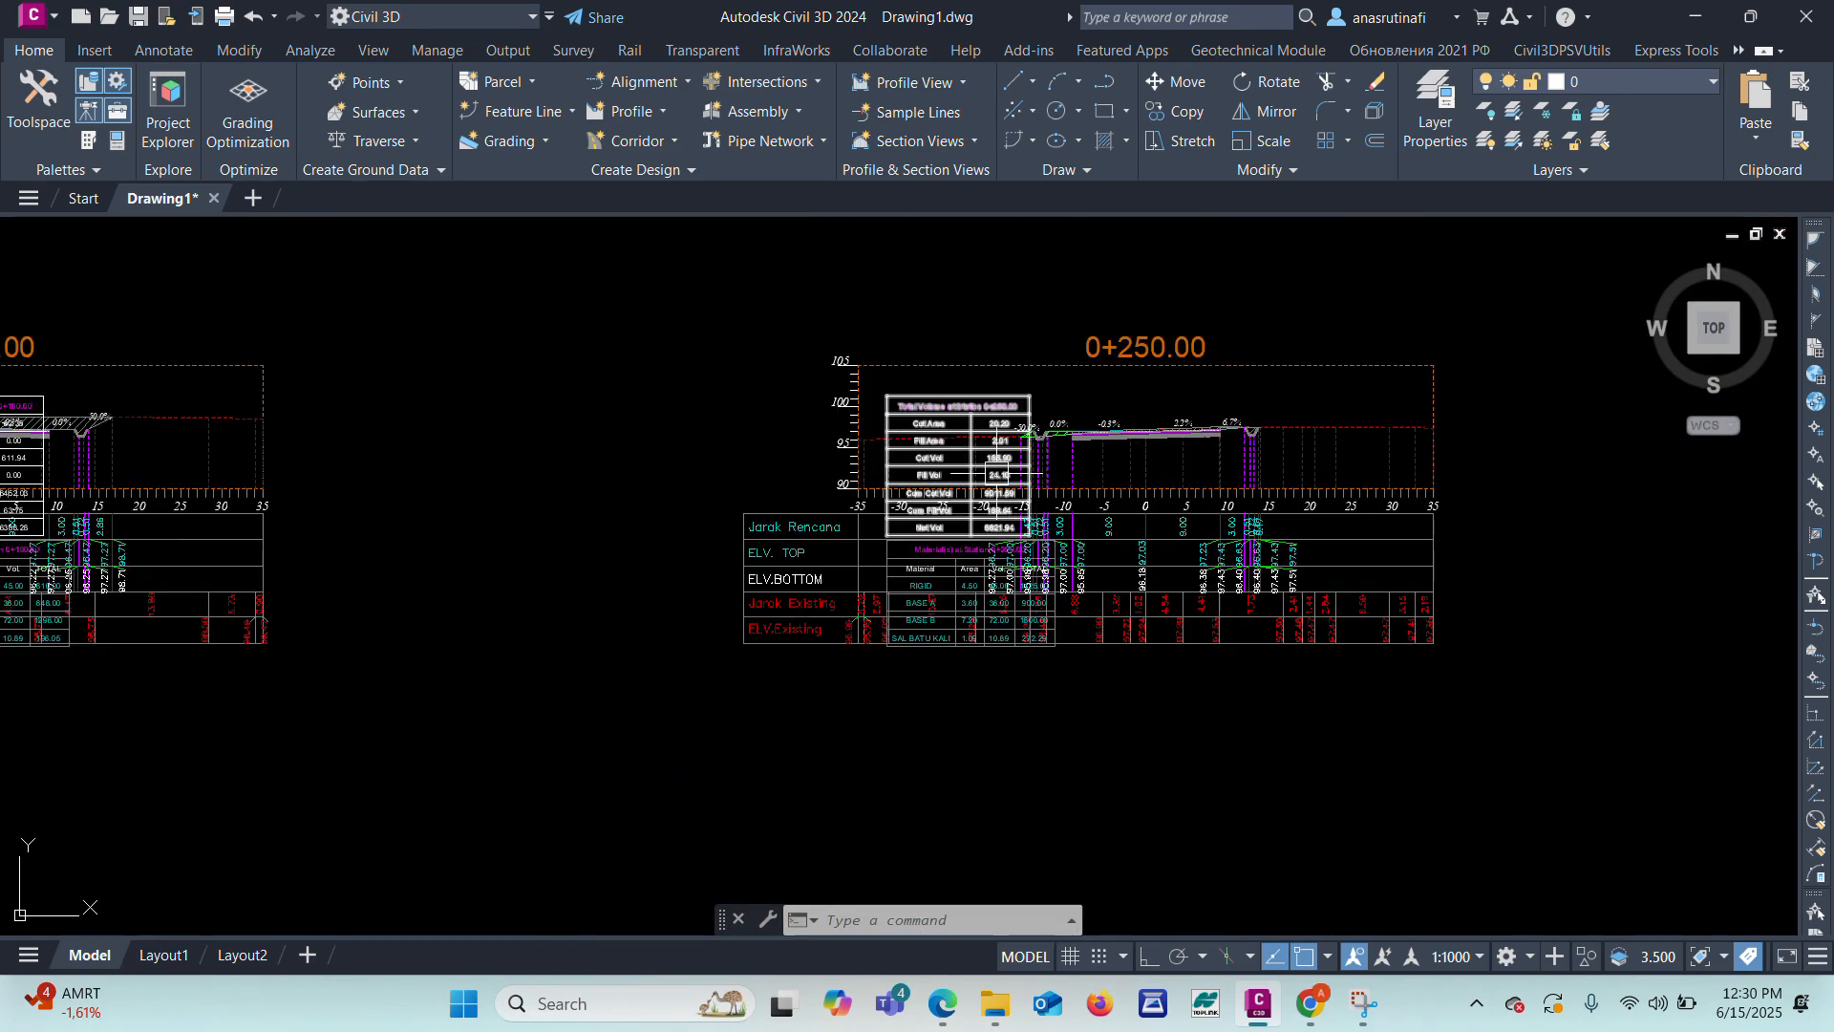
{"action": "left_click", "coordinate": [746, 523]}
{"action": "right_click", "coordinate": [653, 327]}
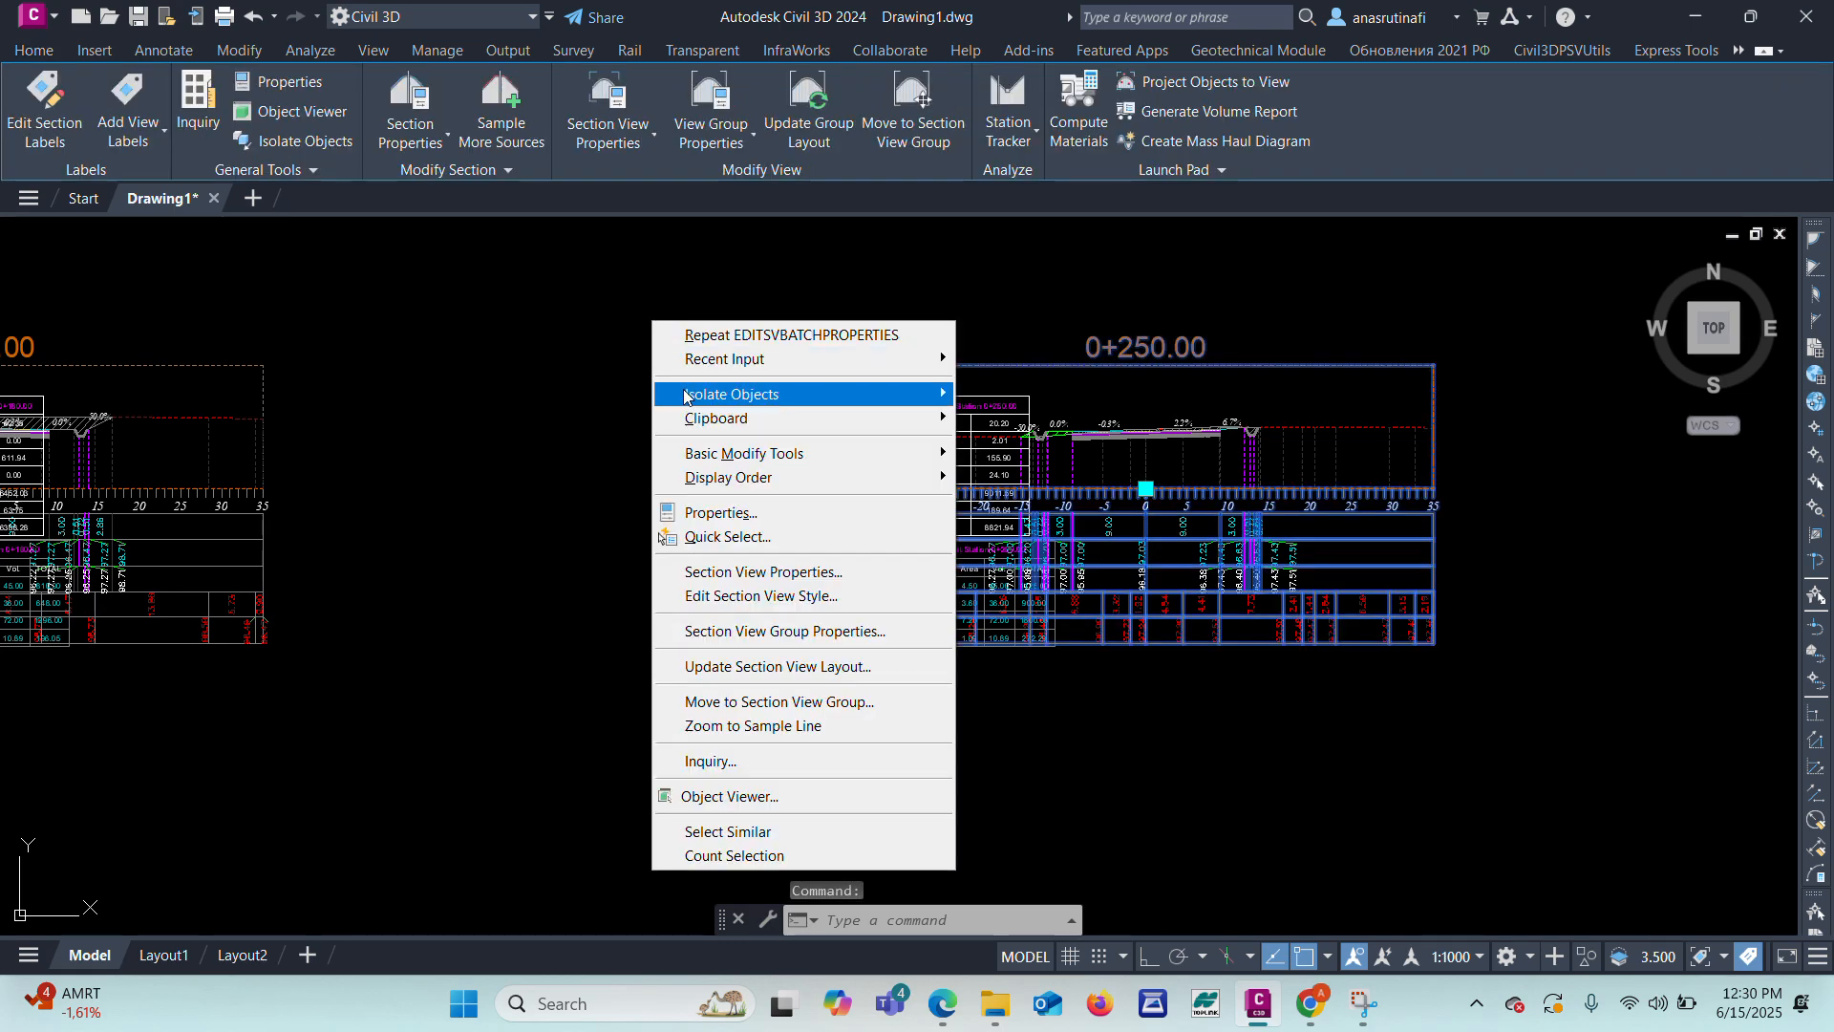
{"action": "left_click", "coordinate": [772, 669]}
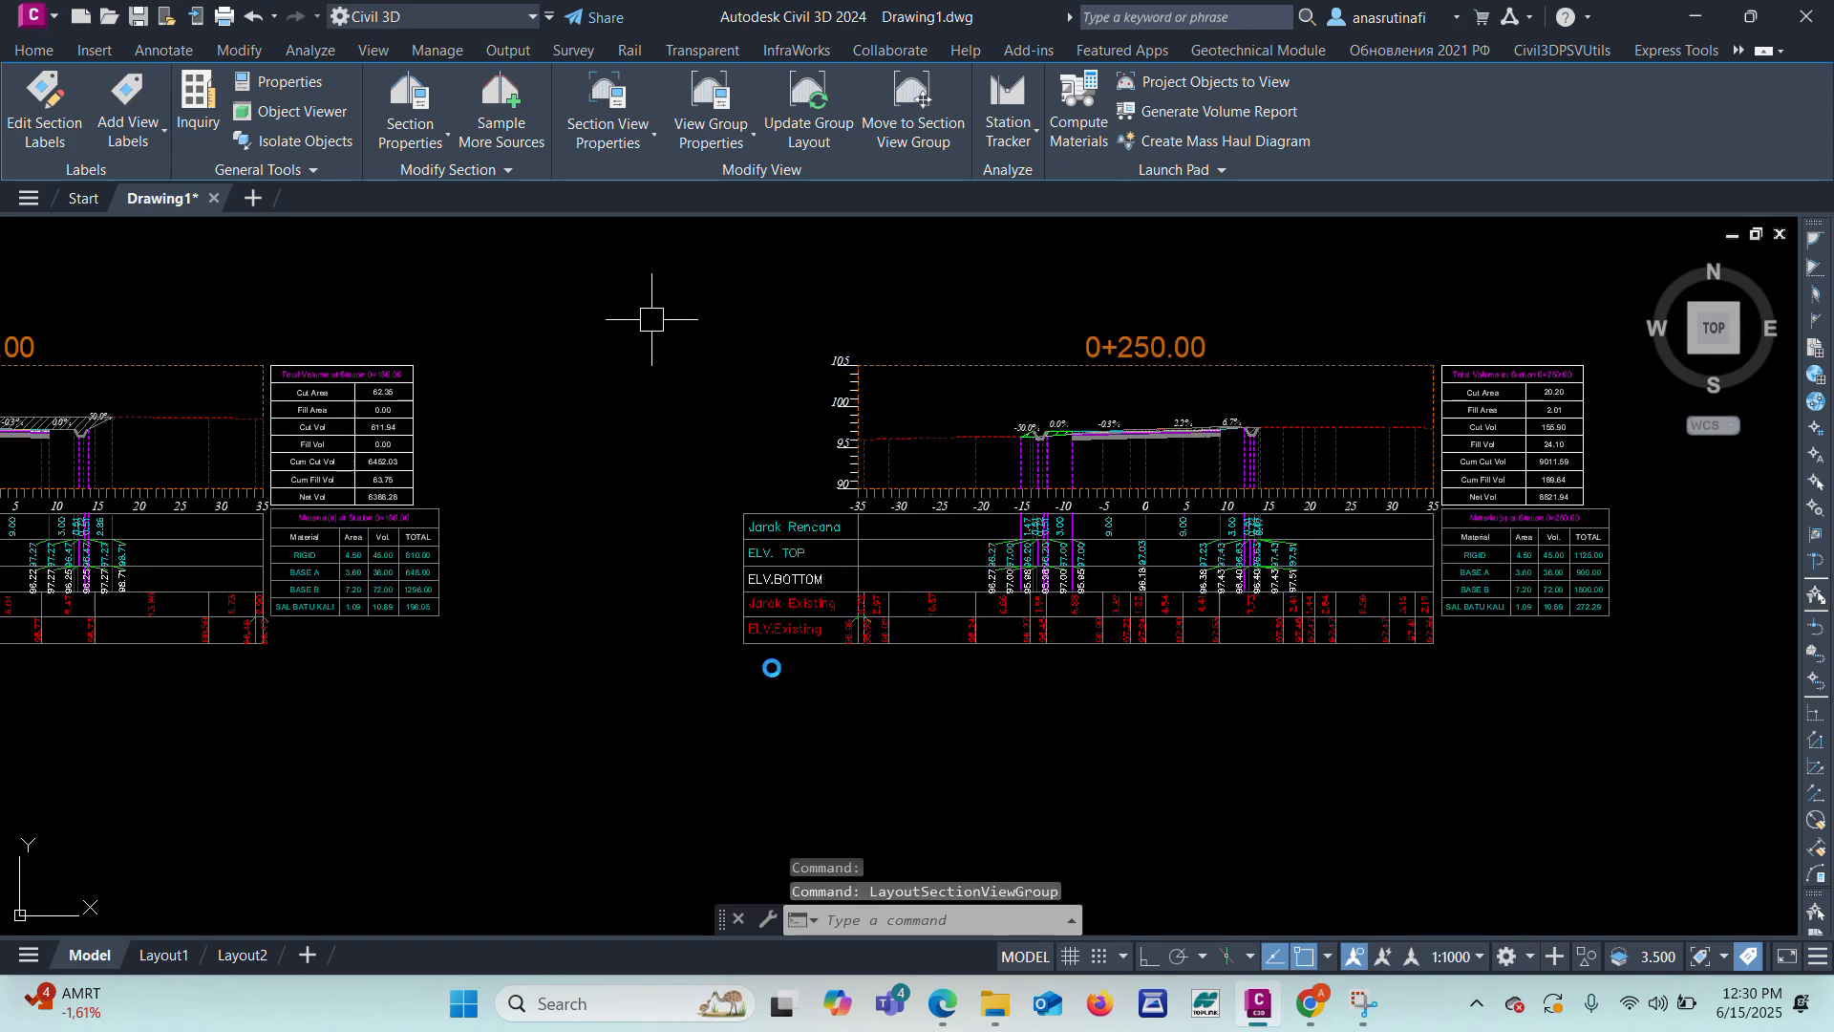
Step: Examine the rearranged section sheets and the total volume and material tables at station 1+165.90
{"action": "scroll", "coordinate": [705, 435], "scroll_direction": "down", "scroll_amount": 7}
{"action": "scroll", "coordinate": [1434, 394], "scroll_direction": "up", "scroll_amount": 3}
{"action": "scroll", "coordinate": [772, 431], "scroll_direction": "down", "scroll_amount": 3}
{"action": "scroll", "coordinate": [1302, 594], "scroll_direction": "up", "scroll_amount": 10}
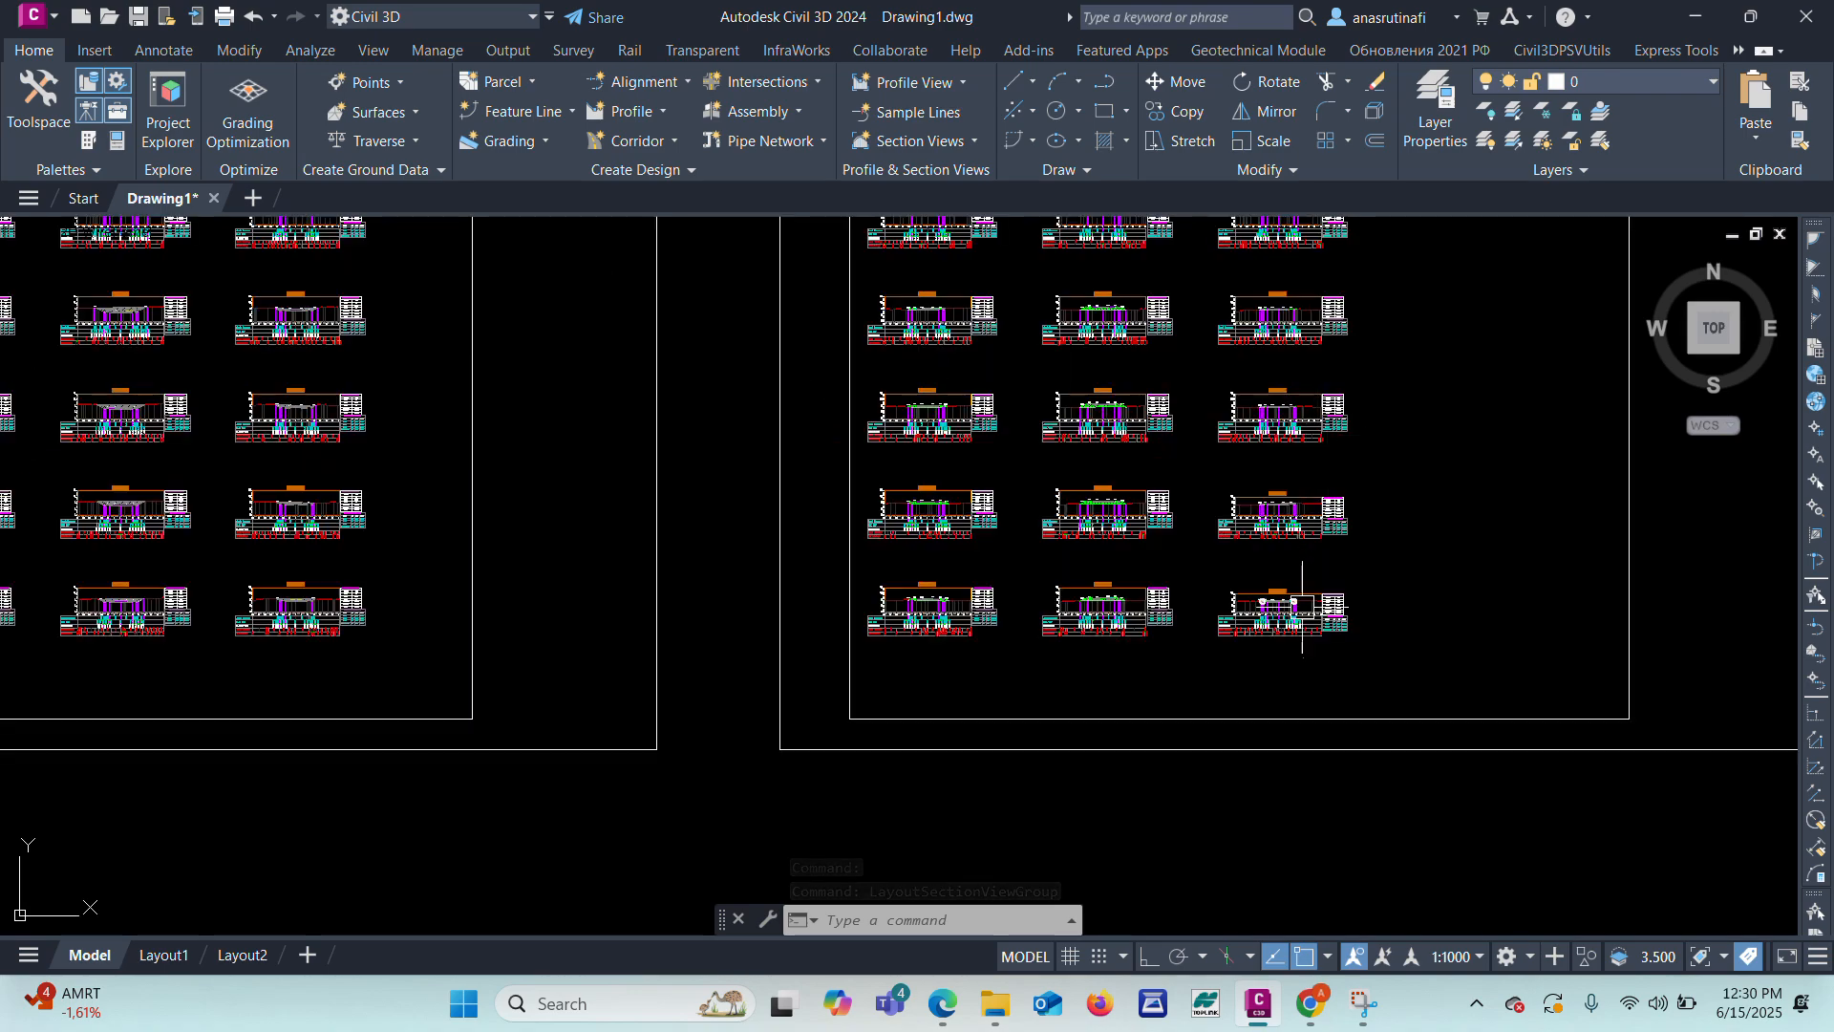
{"action": "scroll", "coordinate": [1269, 605], "scroll_direction": "down", "scroll_amount": 6}
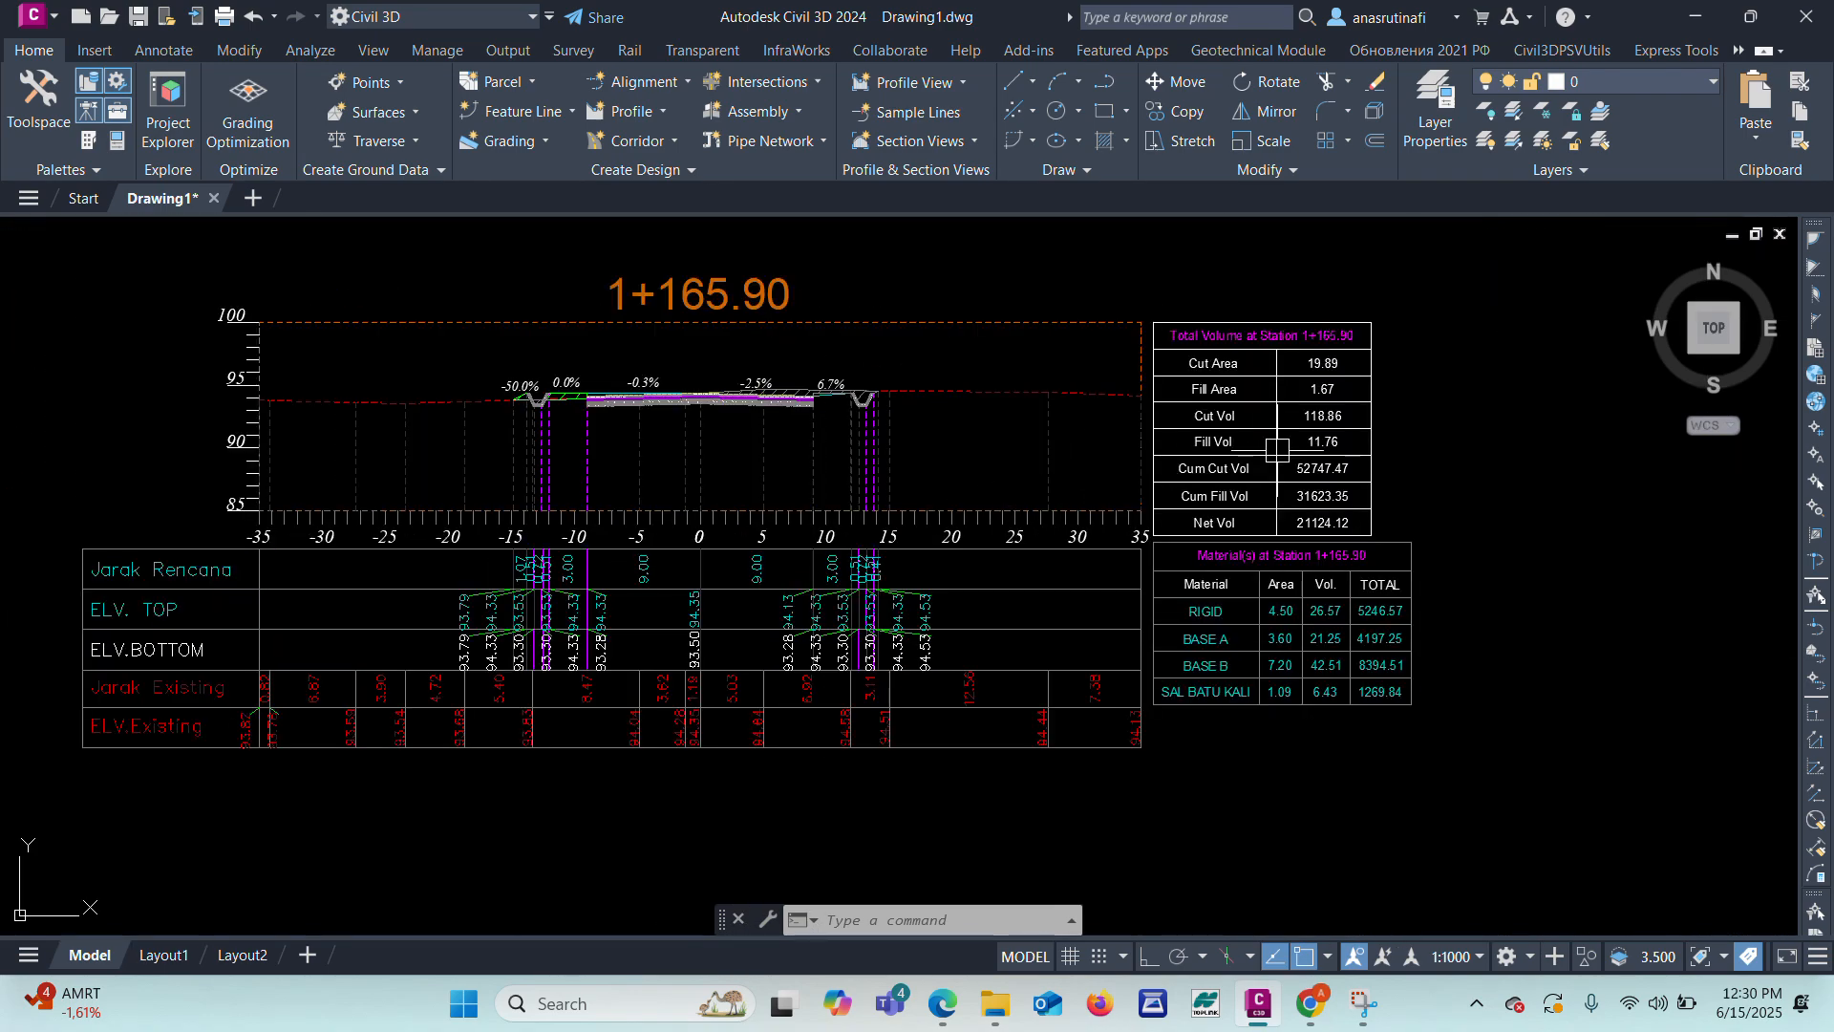
{"action": "scroll", "coordinate": [1058, 482], "scroll_direction": "up", "scroll_amount": 4}
{"action": "scroll", "coordinate": [1052, 330], "scroll_direction": "down", "scroll_amount": 2}
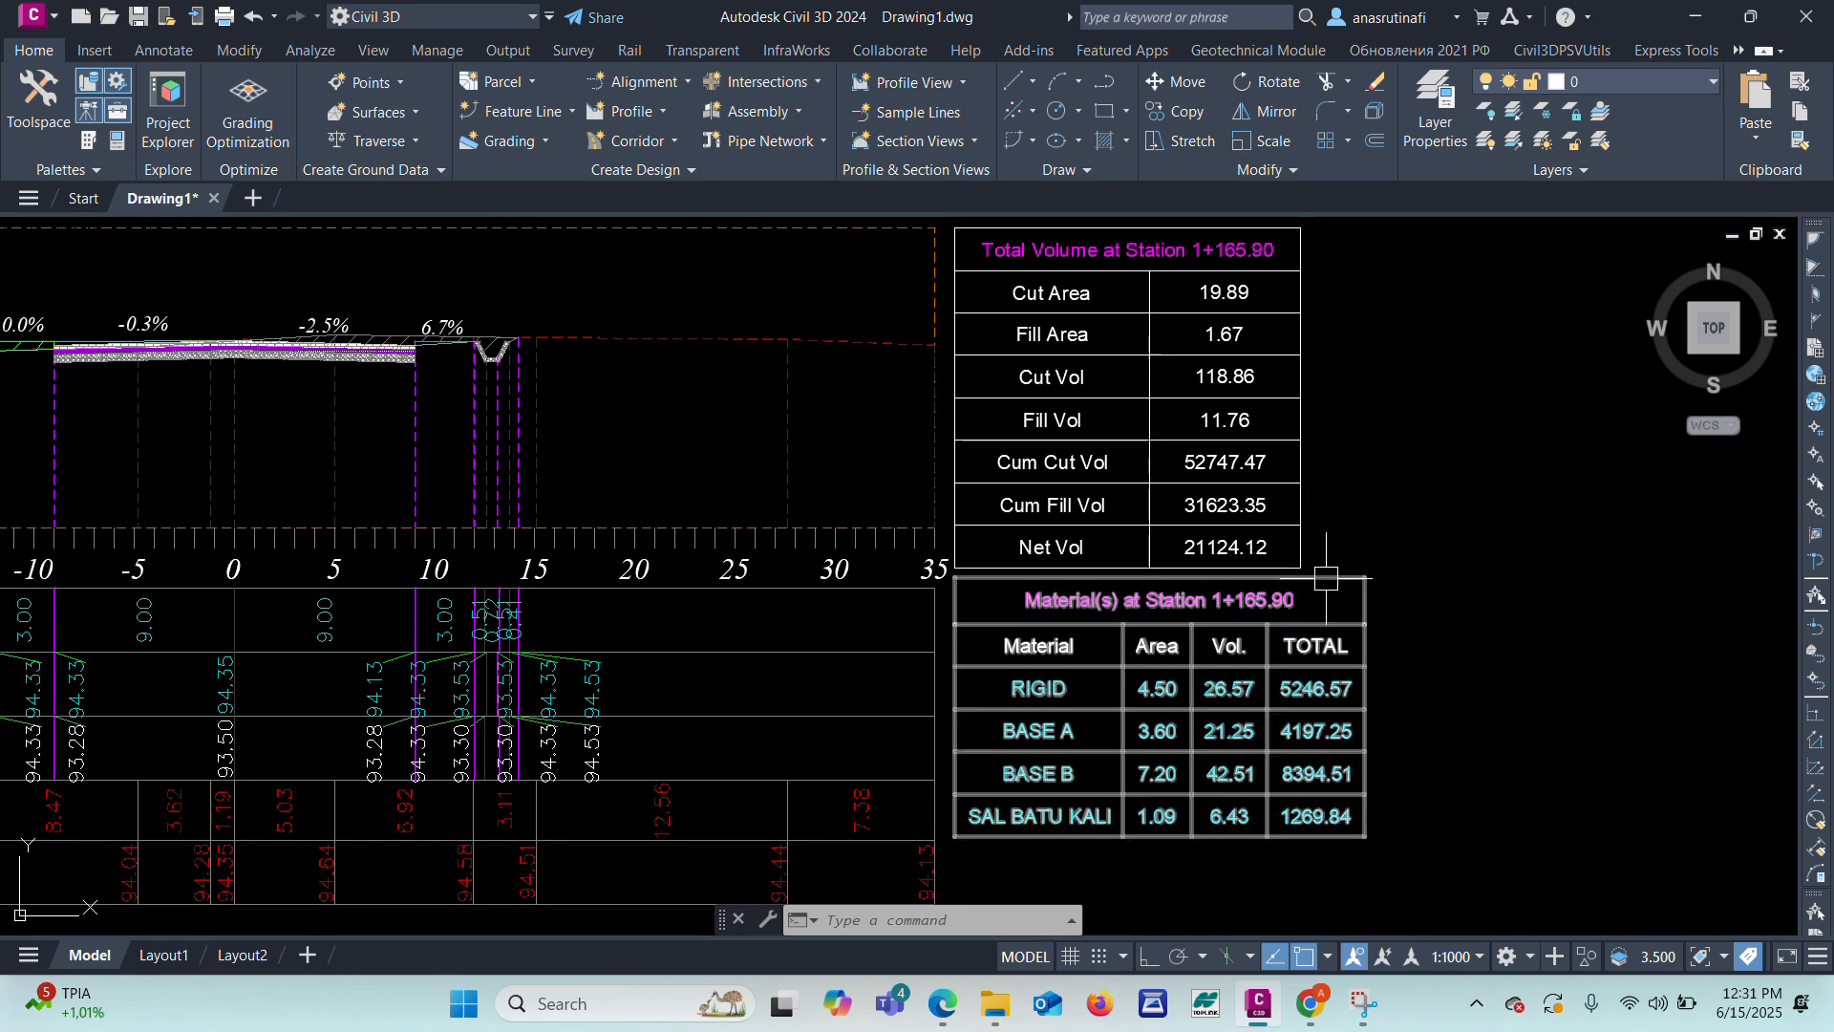
{"action": "scroll", "coordinate": [1130, 758], "scroll_direction": "down", "scroll_amount": 3}
{"action": "scroll", "coordinate": [1176, 700], "scroll_direction": "up", "scroll_amount": 5}
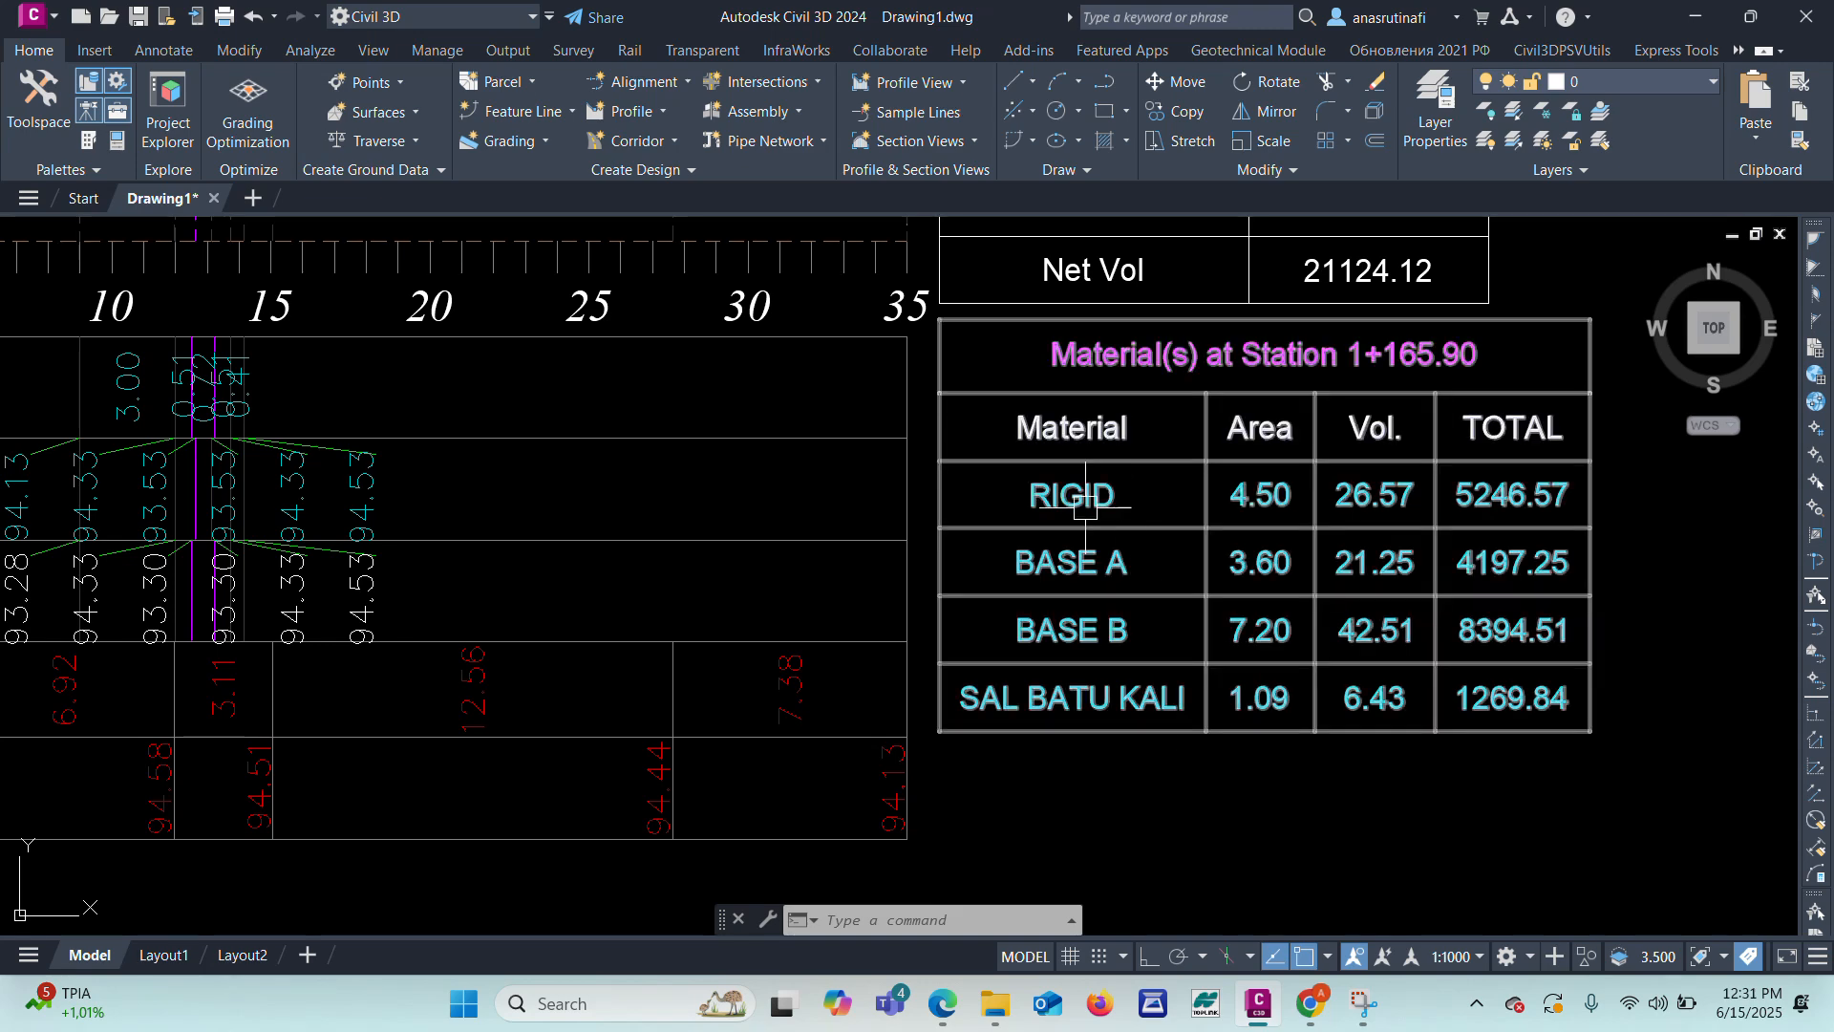
{"action": "scroll", "coordinate": [1413, 516], "scroll_direction": "down", "scroll_amount": 2}
{"action": "scroll", "coordinate": [1462, 517], "scroll_direction": "up", "scroll_amount": 2}
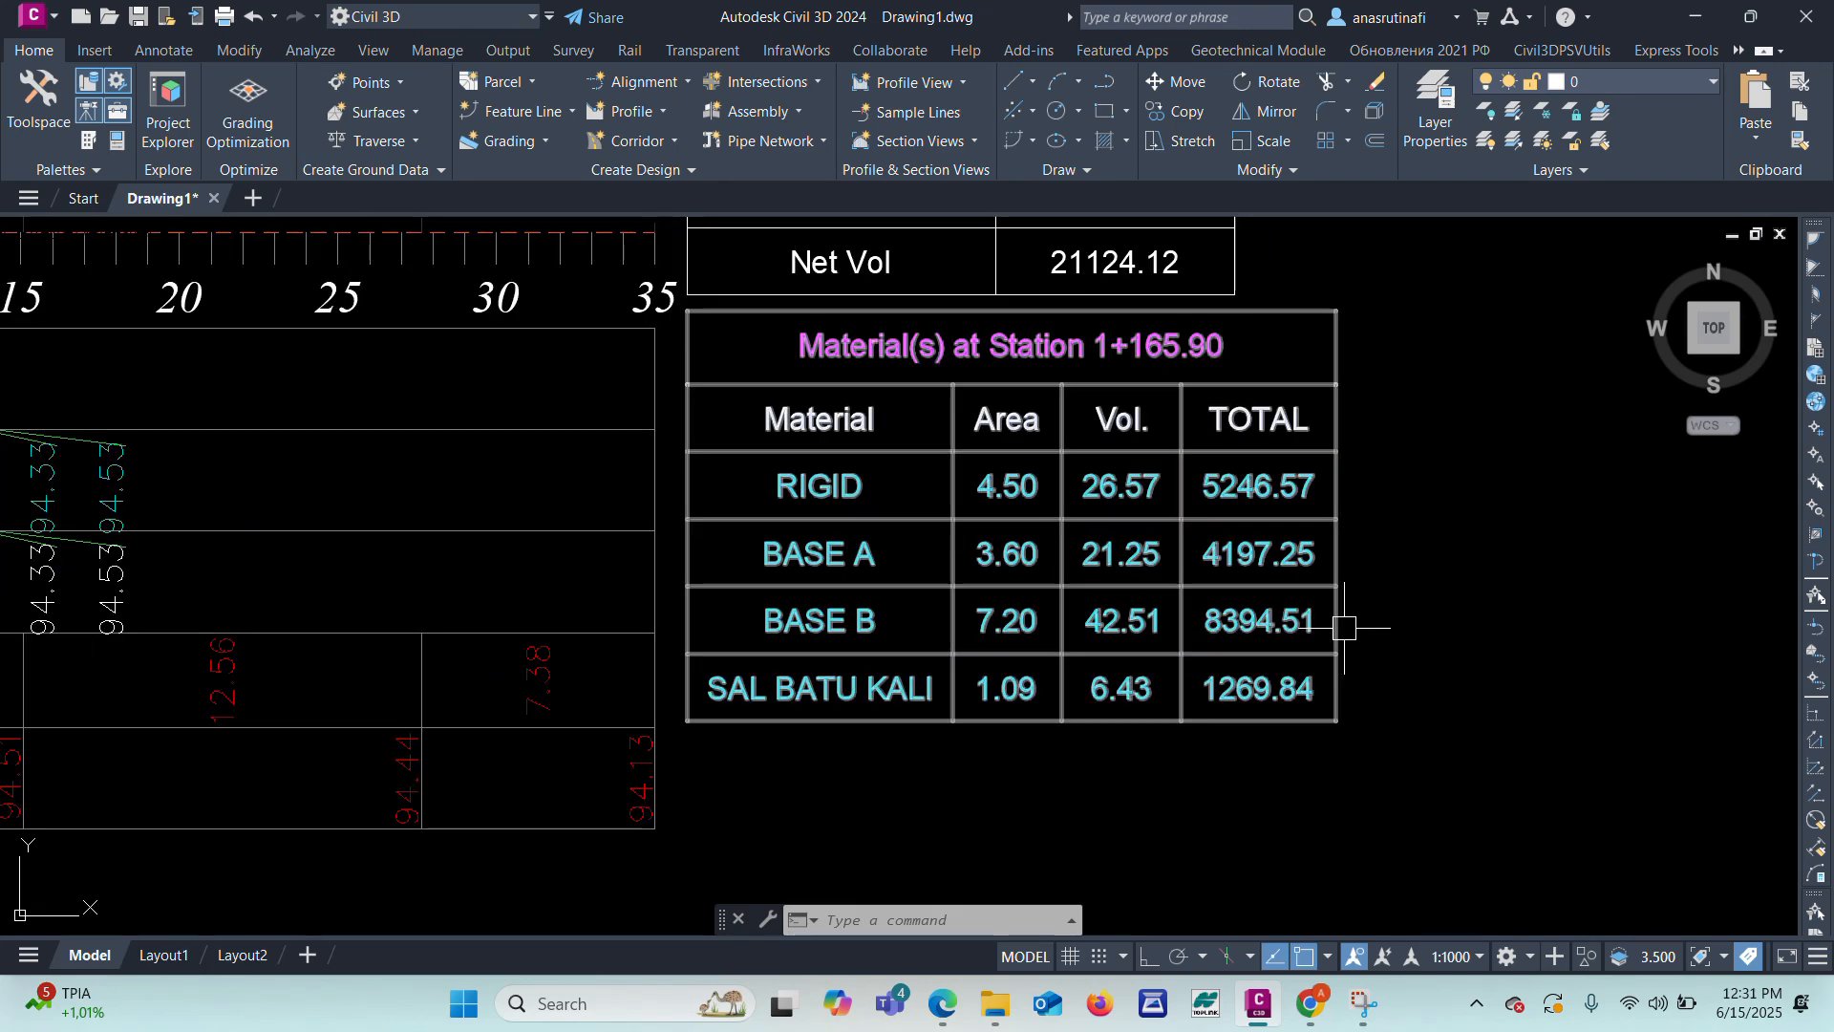
{"action": "scroll", "coordinate": [1349, 752], "scroll_direction": "down", "scroll_amount": 3}
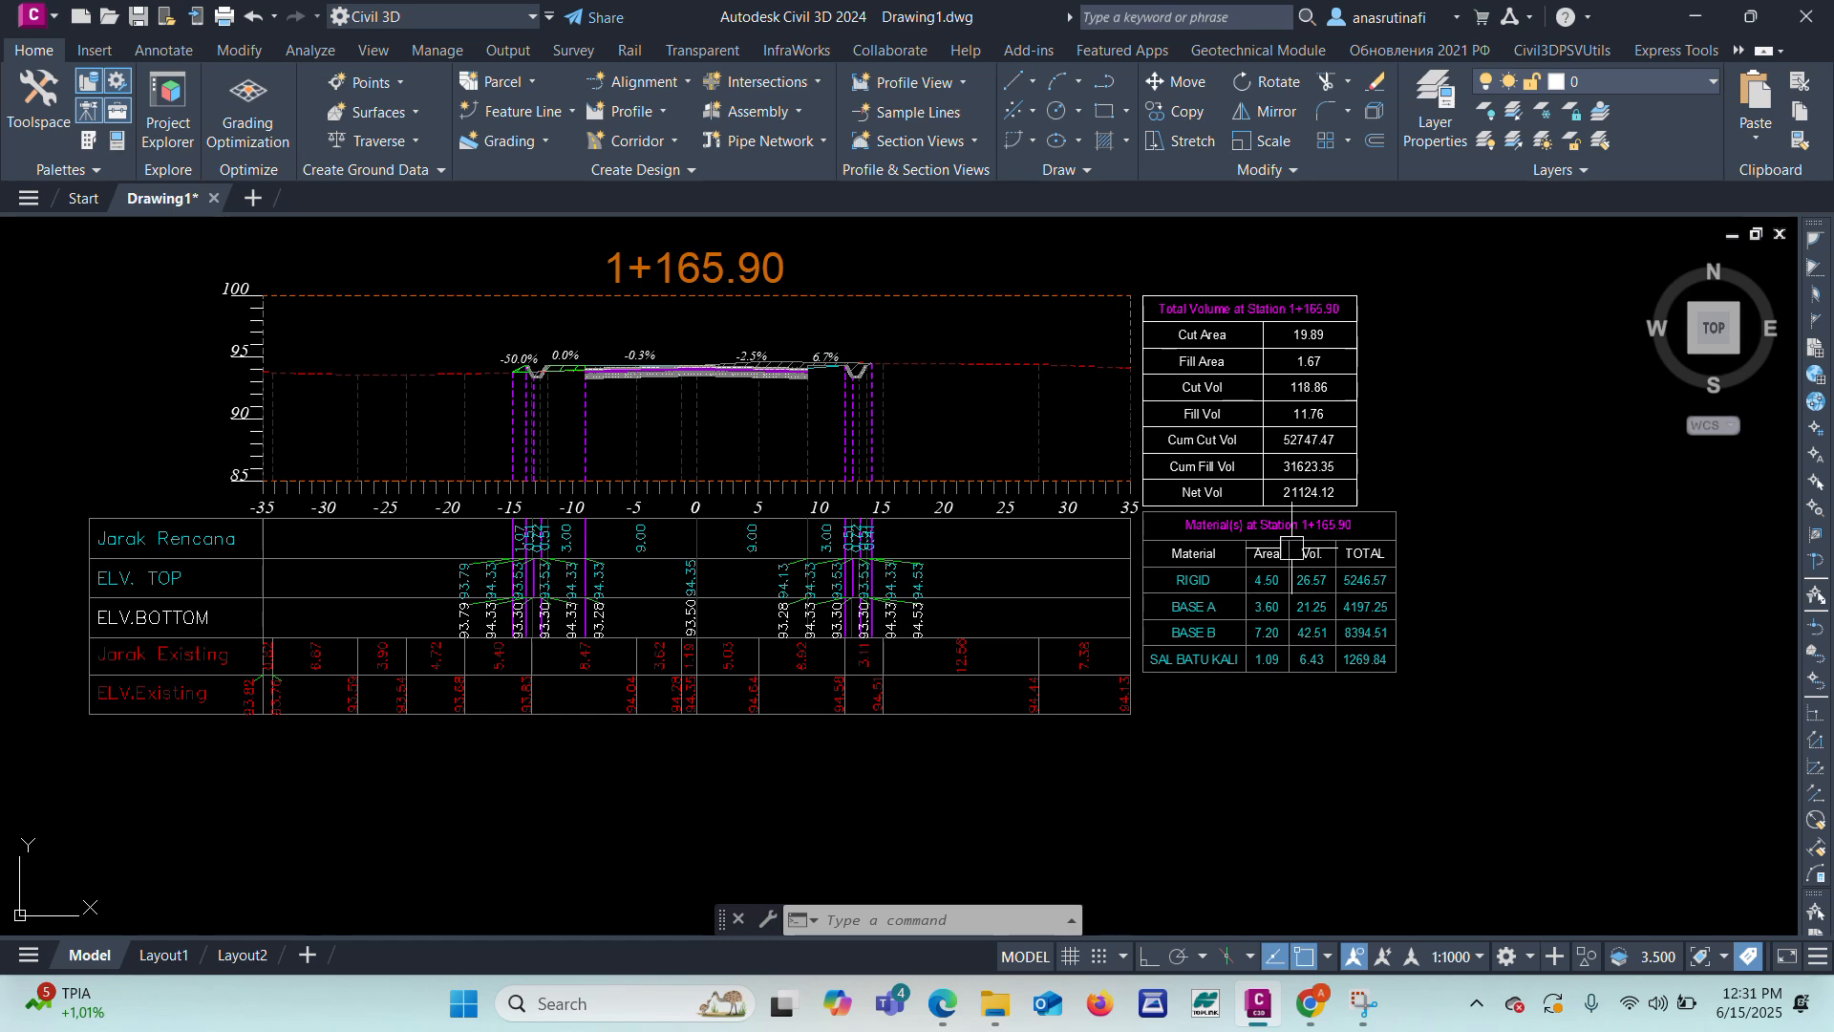
{"action": "scroll", "coordinate": [1350, 622], "scroll_direction": "down", "scroll_amount": 4}
{"action": "scroll", "coordinate": [1240, 547], "scroll_direction": "down", "scroll_amount": 5}
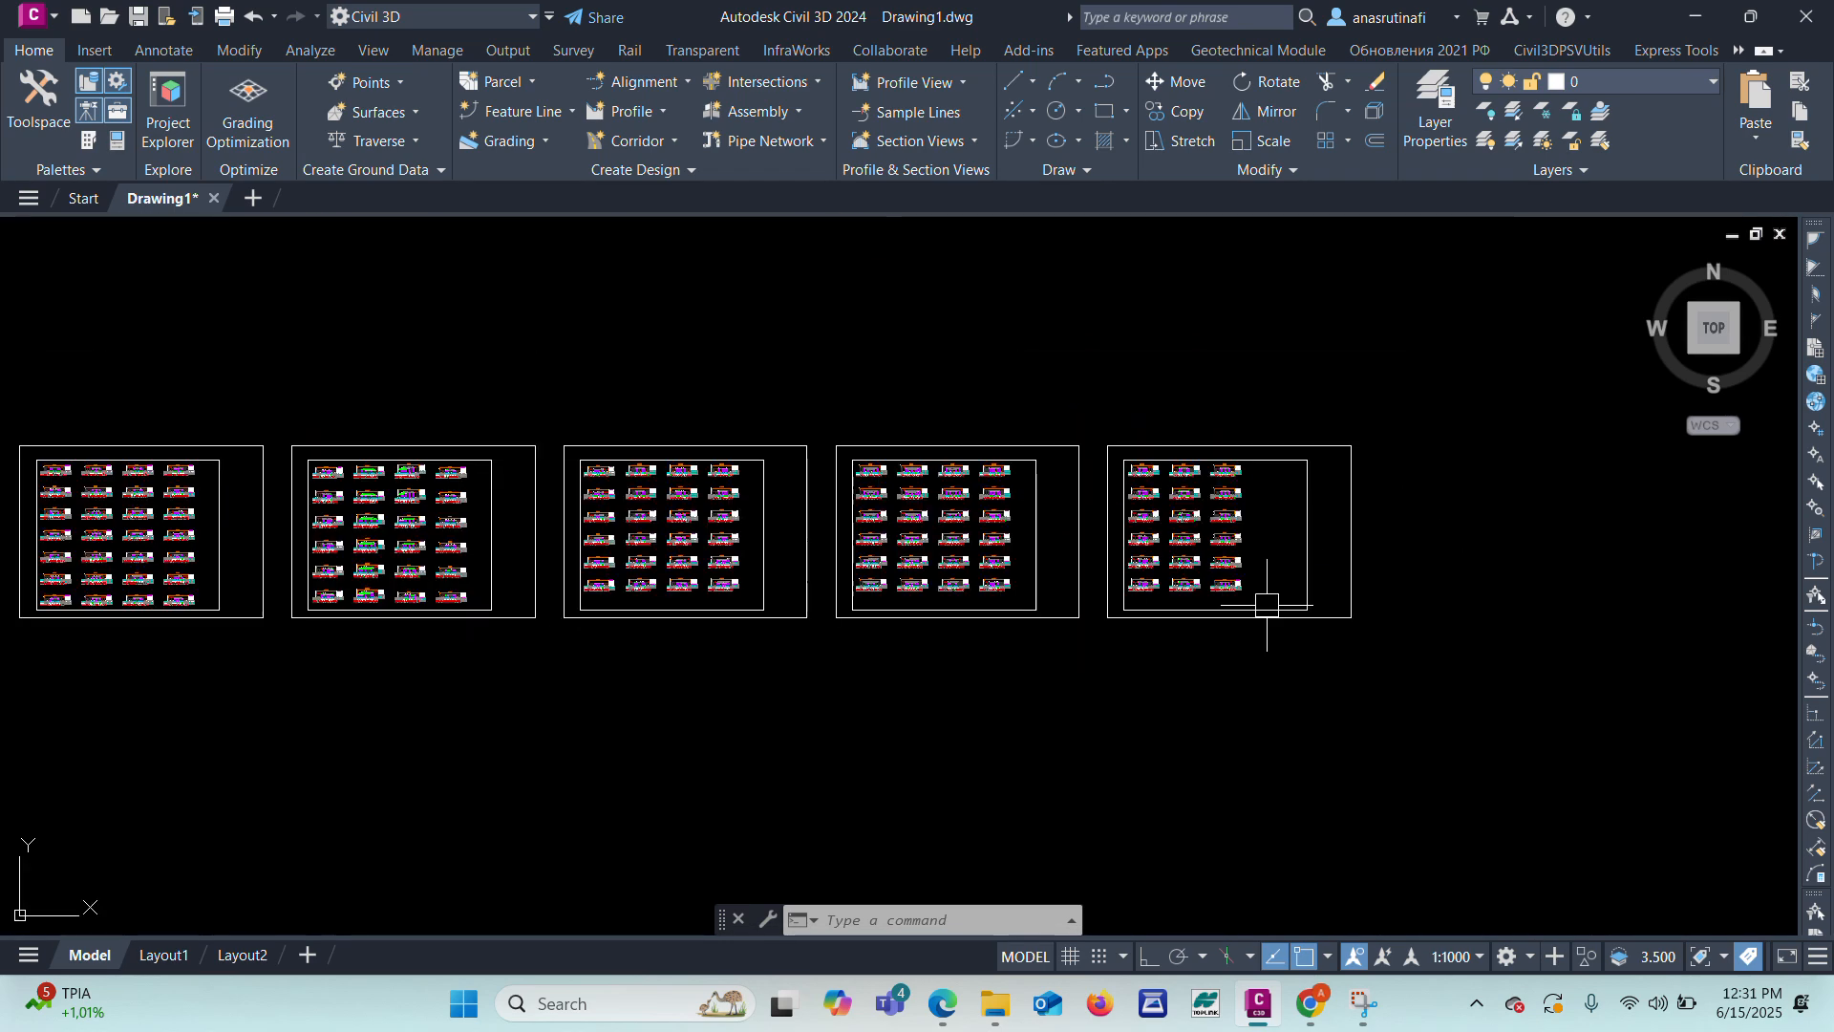
{"action": "scroll", "coordinate": [1007, 515], "scroll_direction": "down", "scroll_amount": 3}
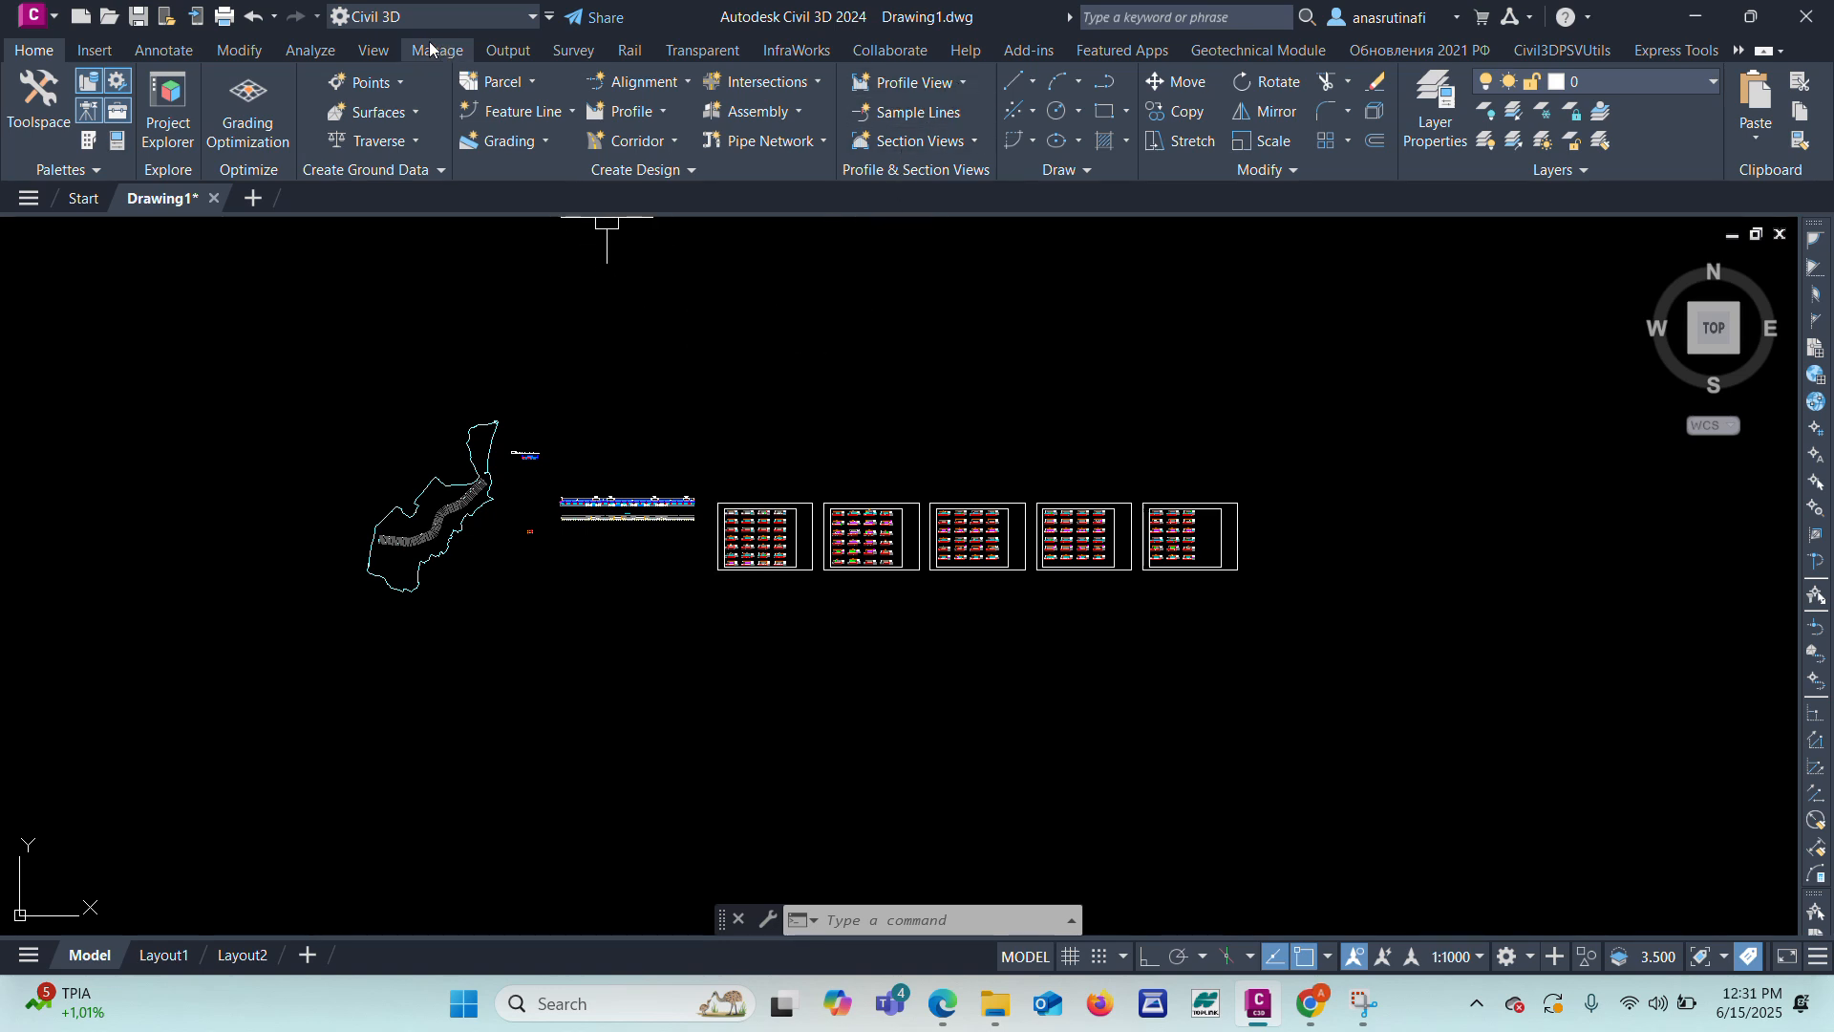
Step: Create a total volume table for JALAN 1 with the Cut and Fill ANAS style from Material List - (1), placed below the last section sheet
{"action": "left_click", "coordinate": [322, 52]}
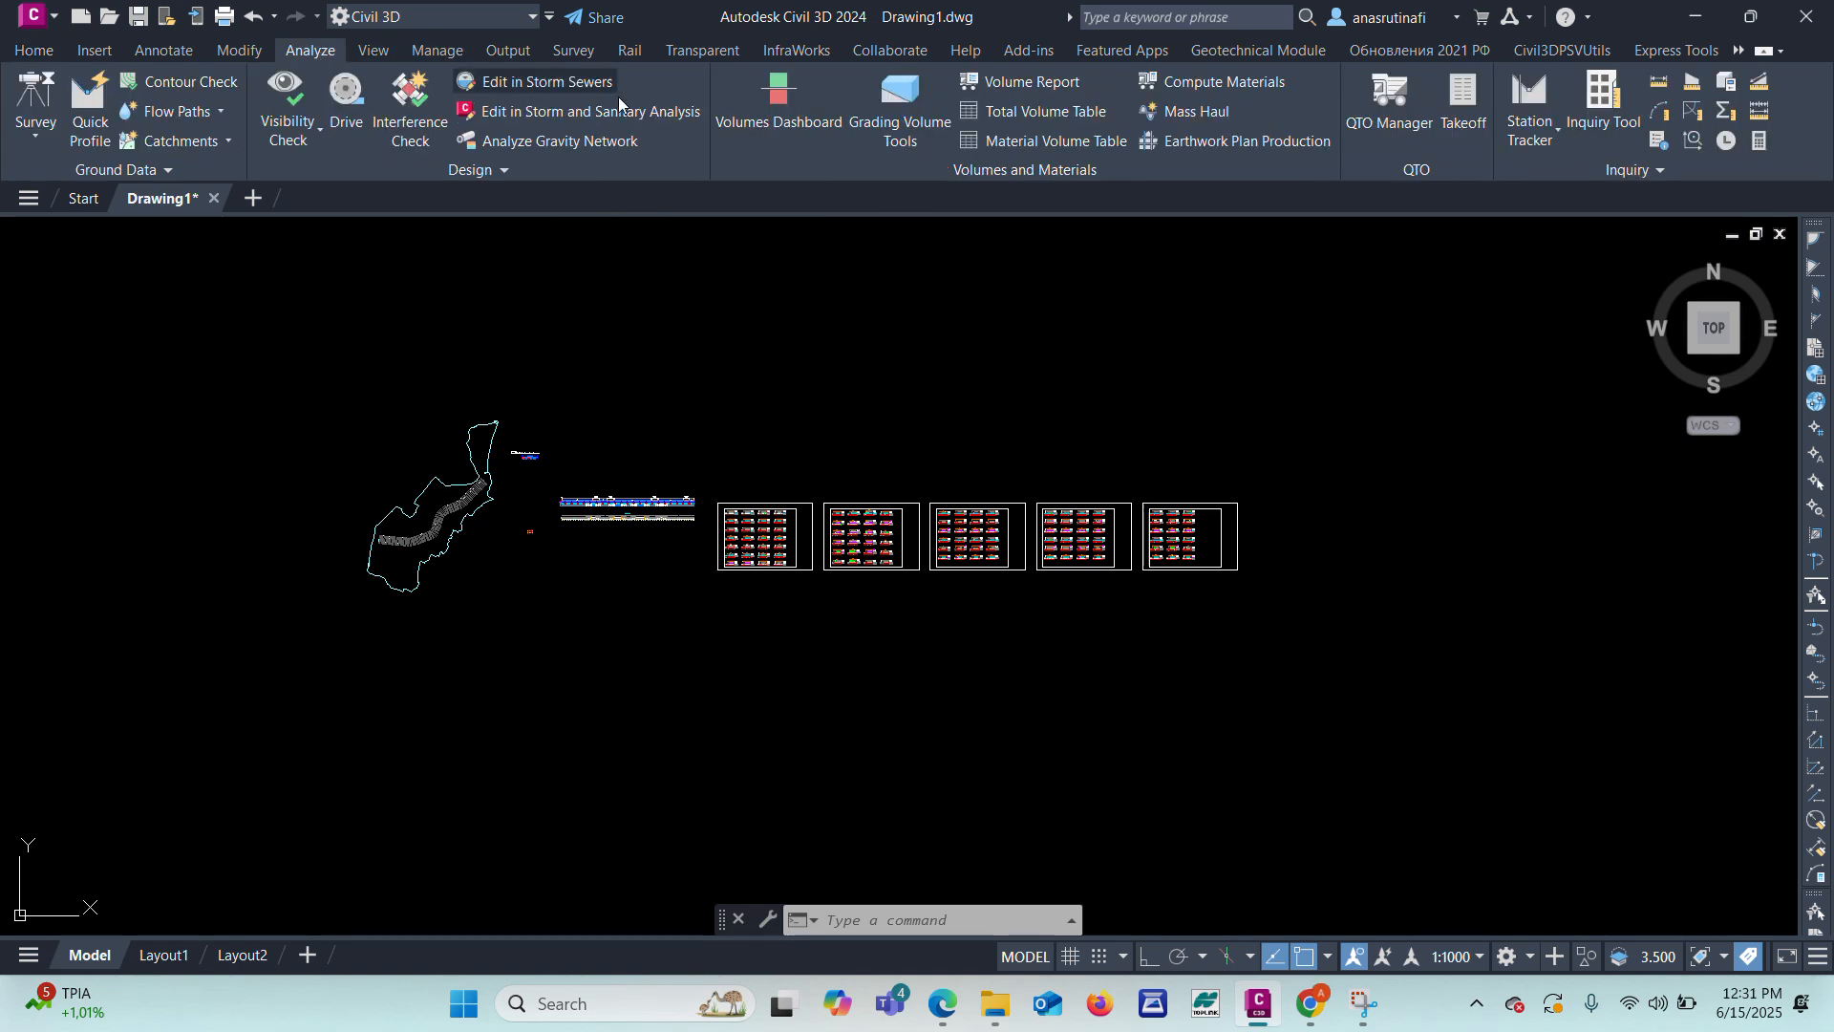
{"action": "left_click", "coordinate": [1031, 113]}
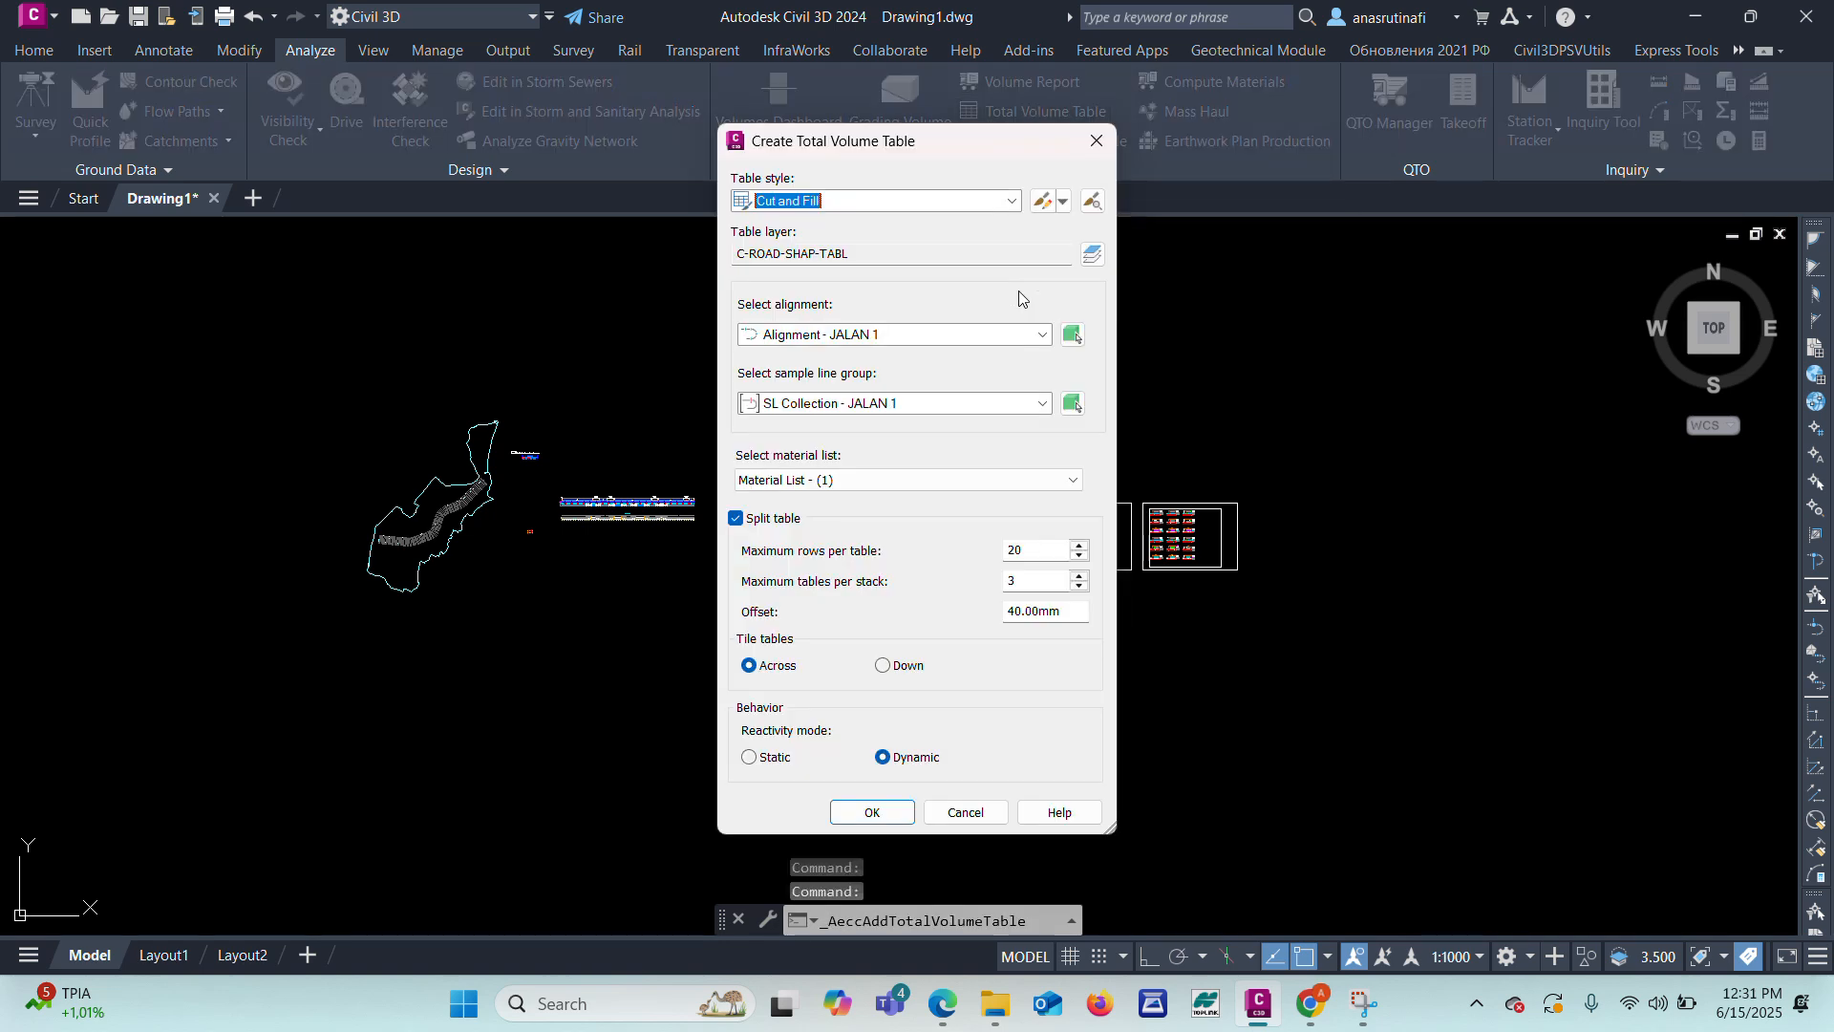
{"action": "left_click", "coordinate": [903, 483]}
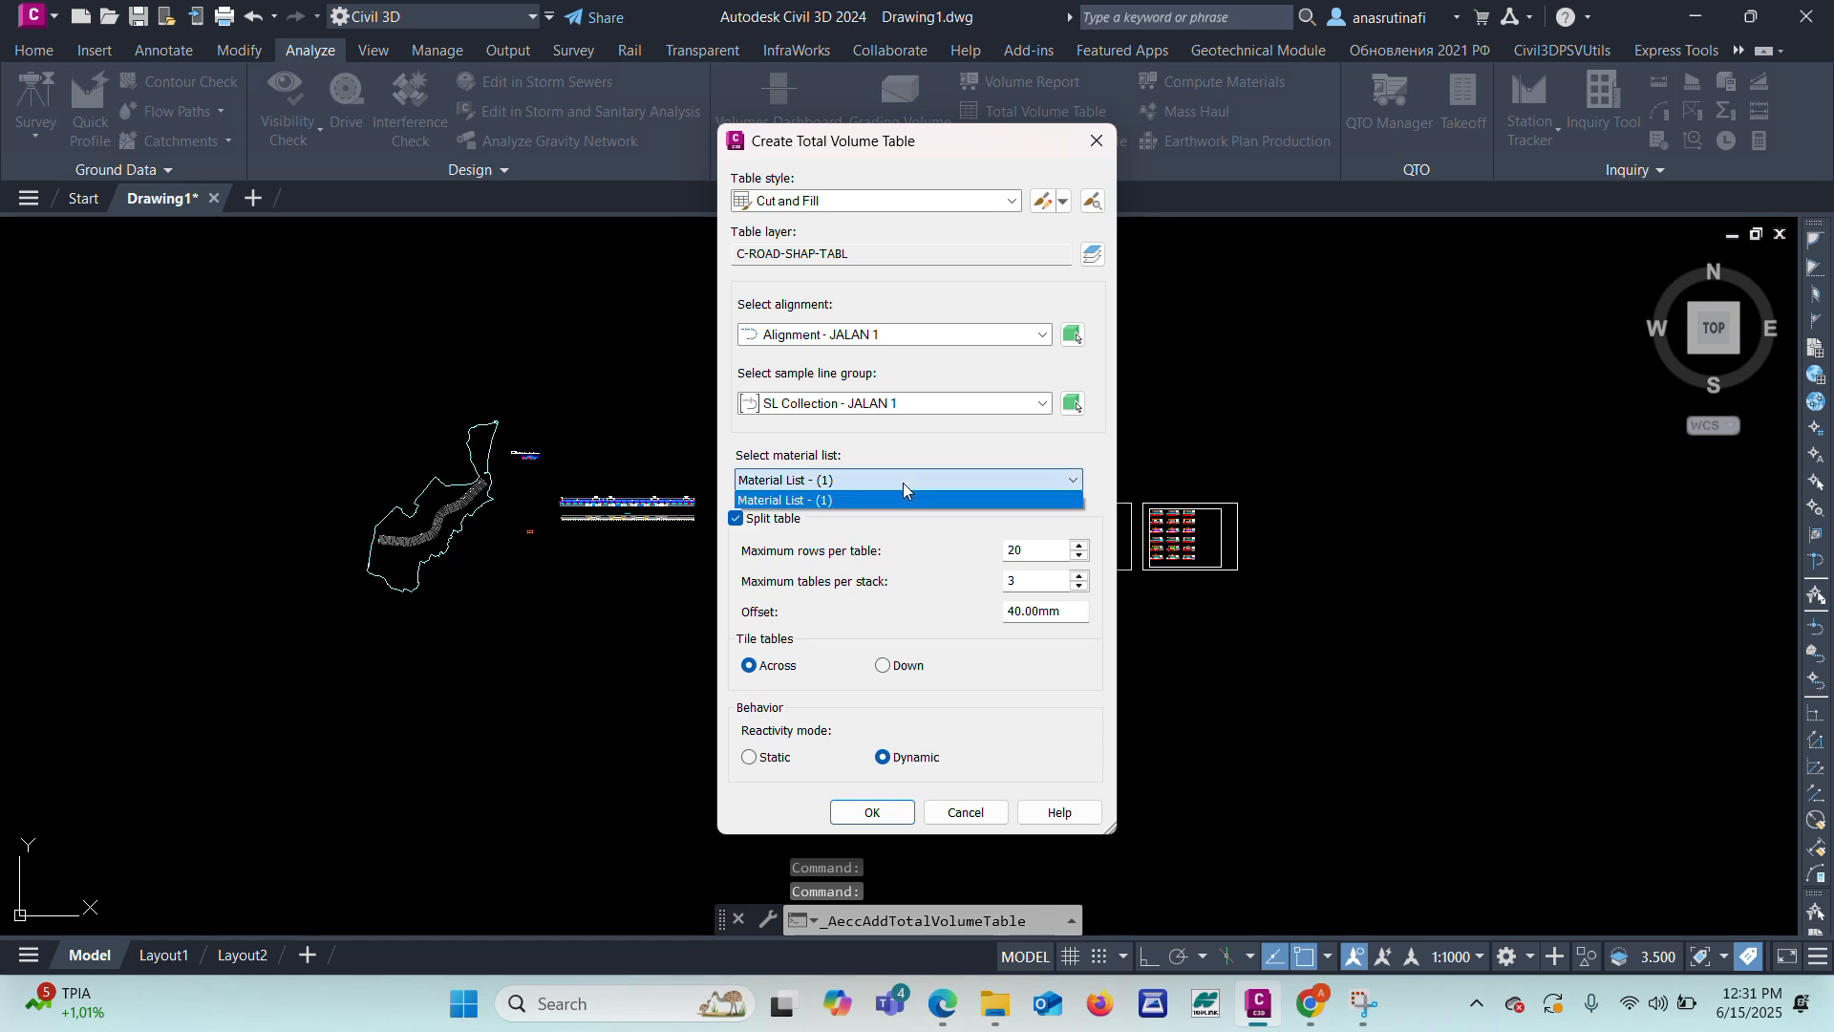
{"action": "left_click", "coordinate": [798, 496]}
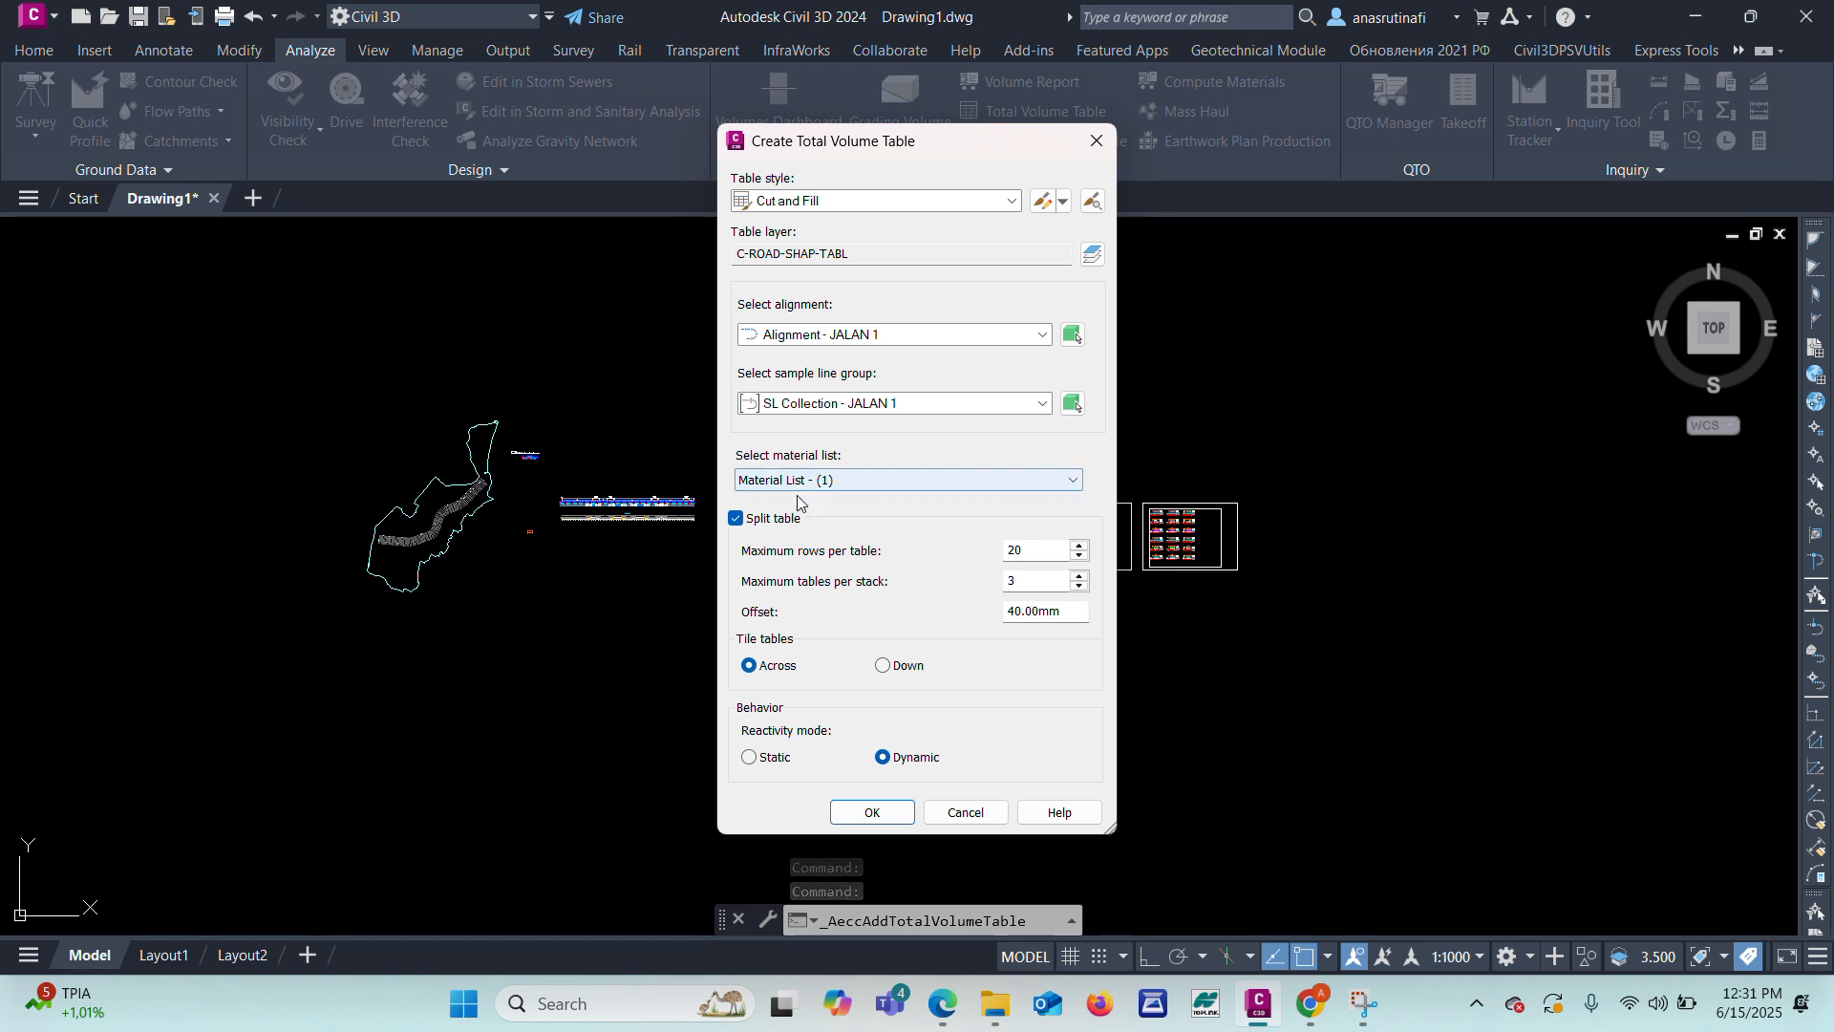
{"action": "left_click", "coordinate": [1008, 202]}
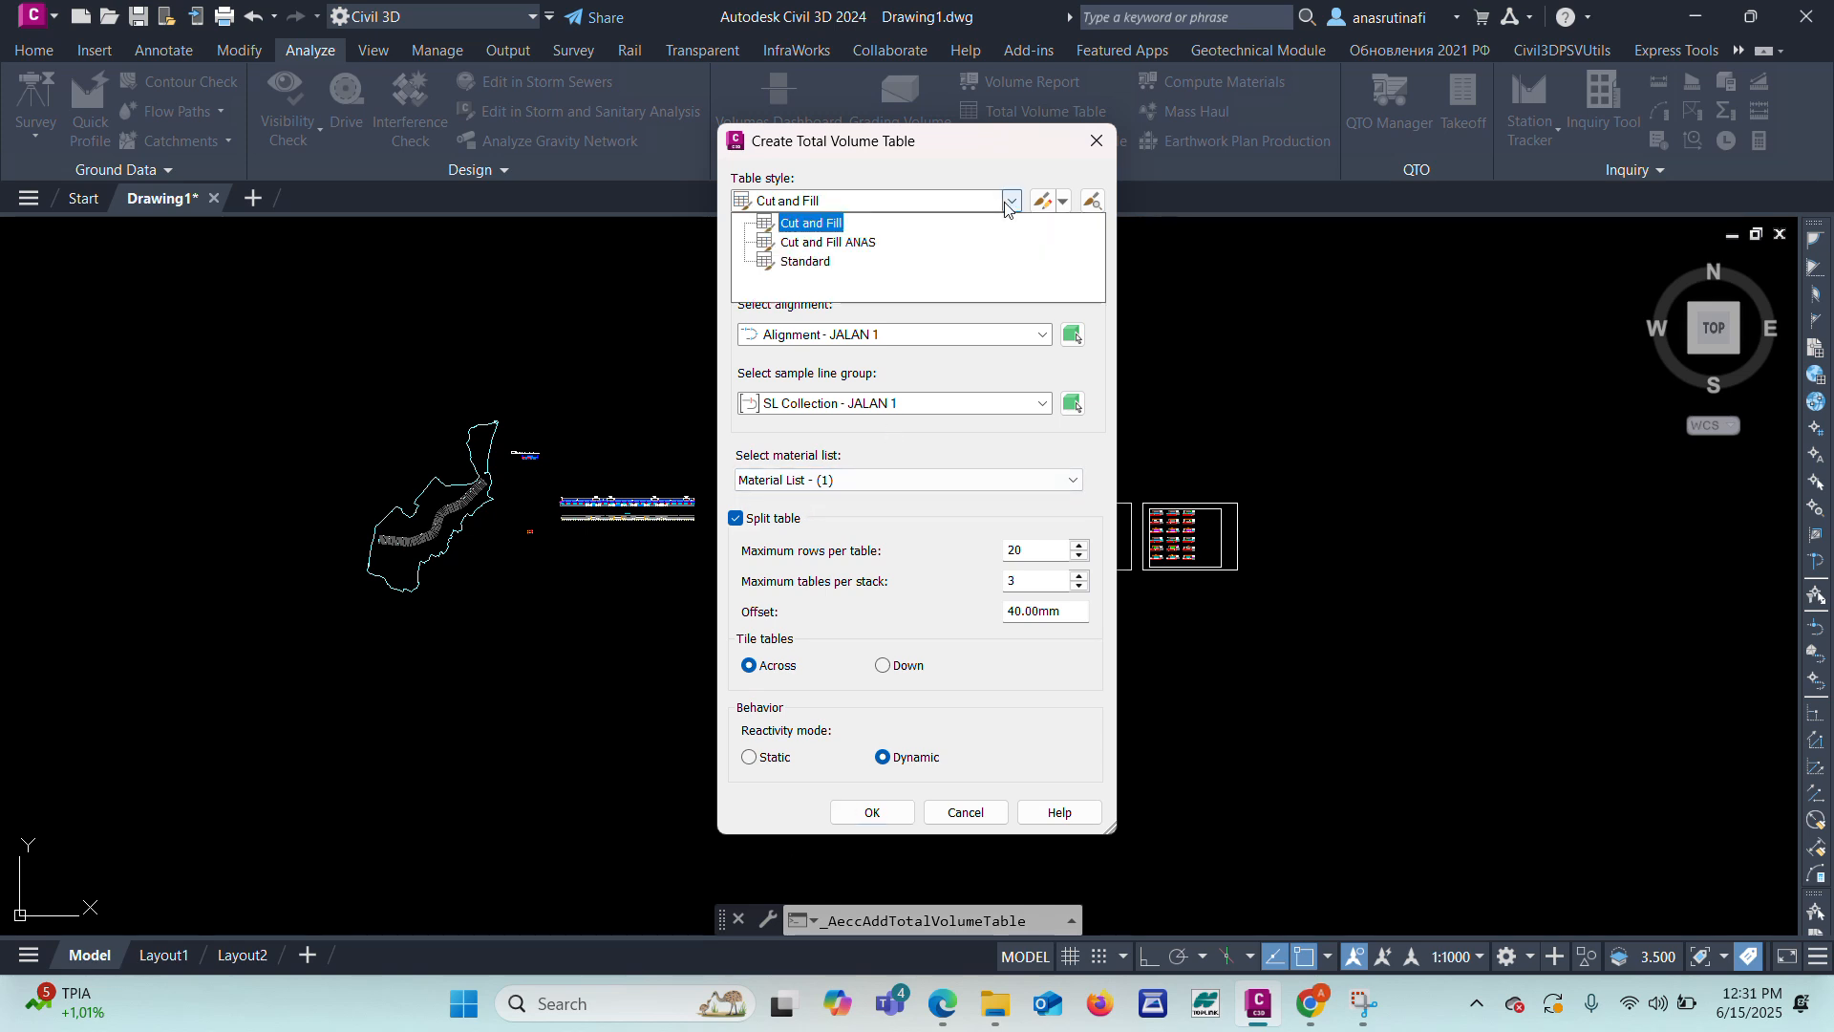
{"action": "left_click", "coordinate": [828, 243]}
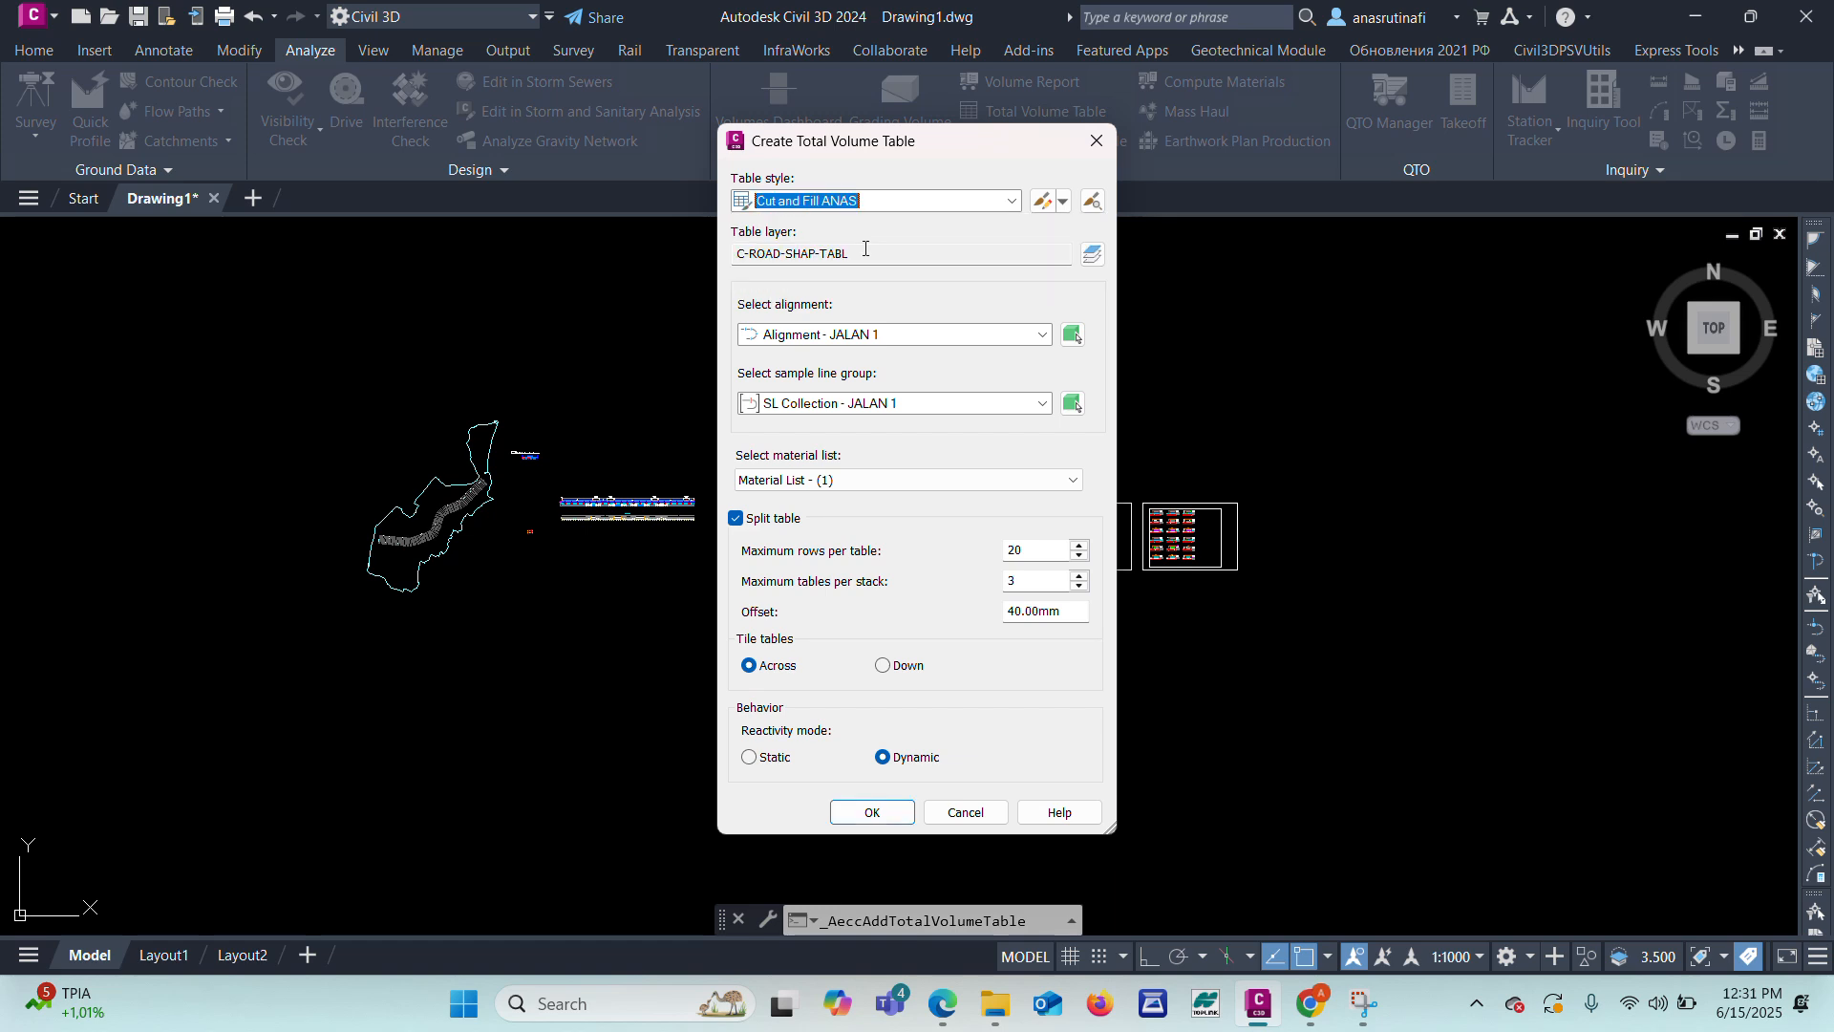
{"action": "left_click", "coordinate": [889, 819]}
{"action": "scroll", "coordinate": [1064, 560], "scroll_direction": "down", "scroll_amount": 1}
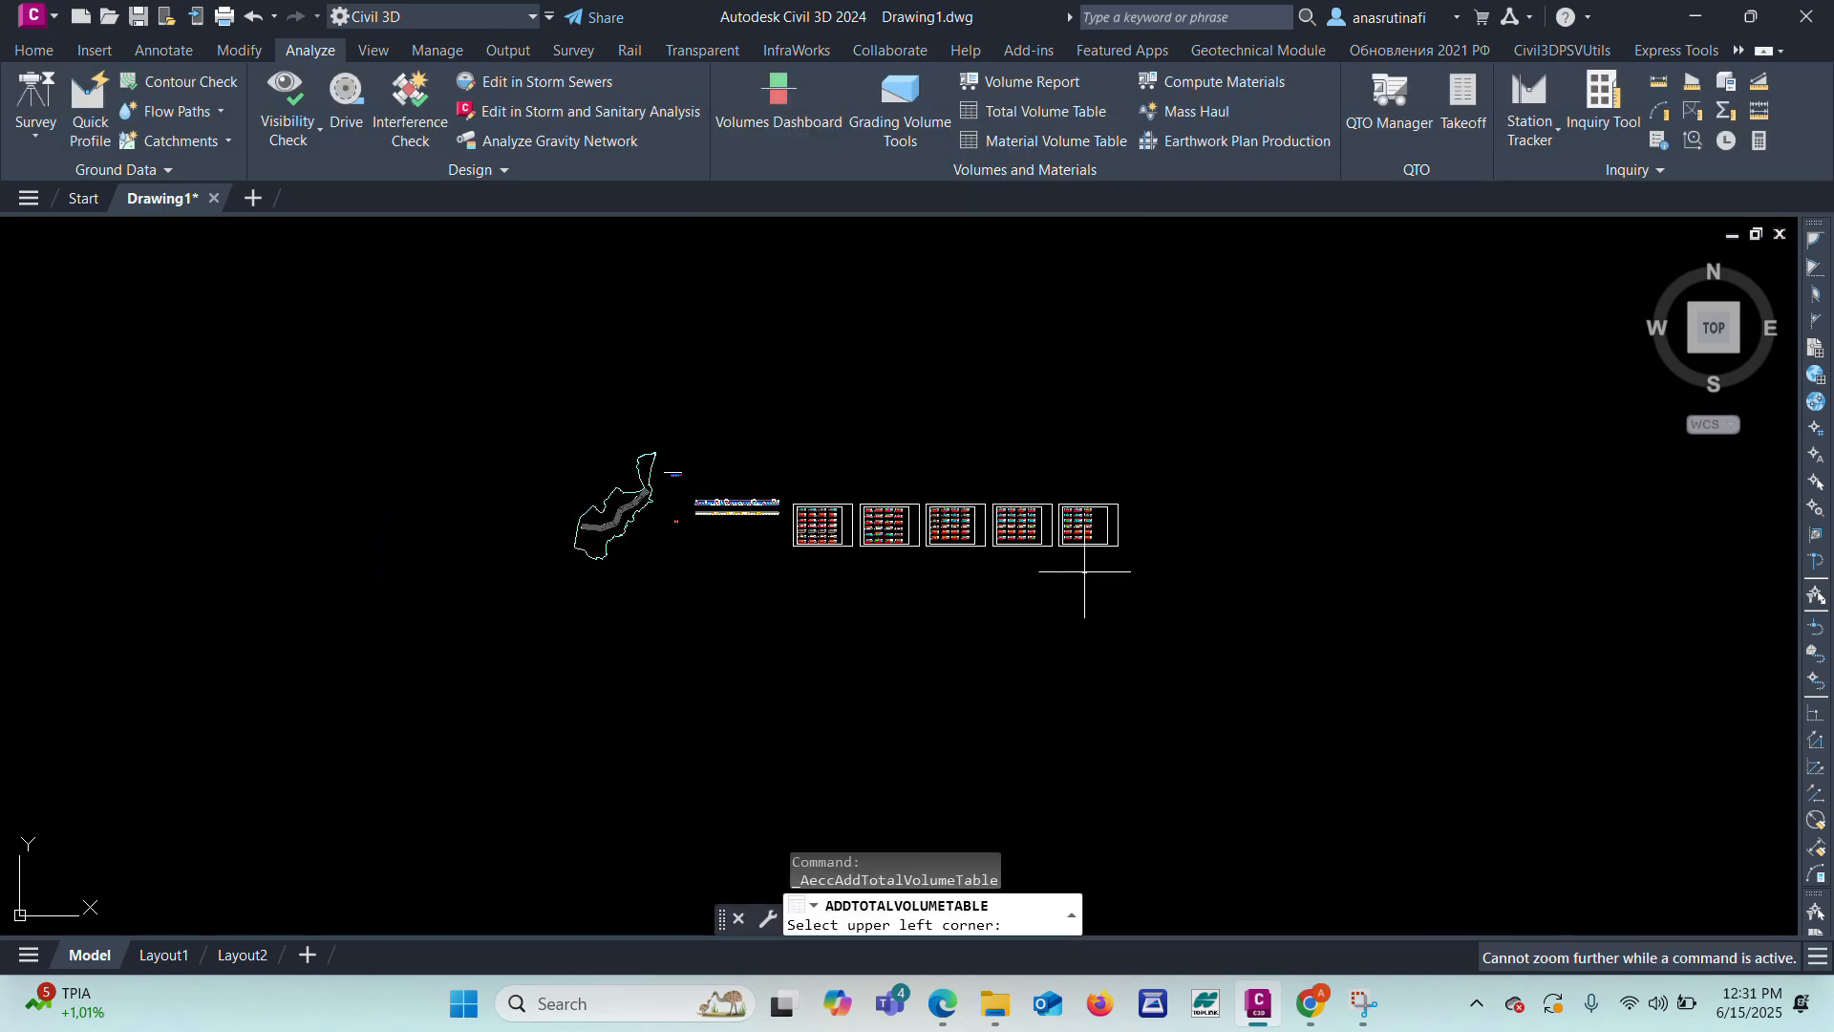
{"action": "scroll", "coordinate": [1166, 544], "scroll_direction": "up", "scroll_amount": 4}
{"action": "scroll", "coordinate": [1286, 618], "scroll_direction": "up", "scroll_amount": 5}
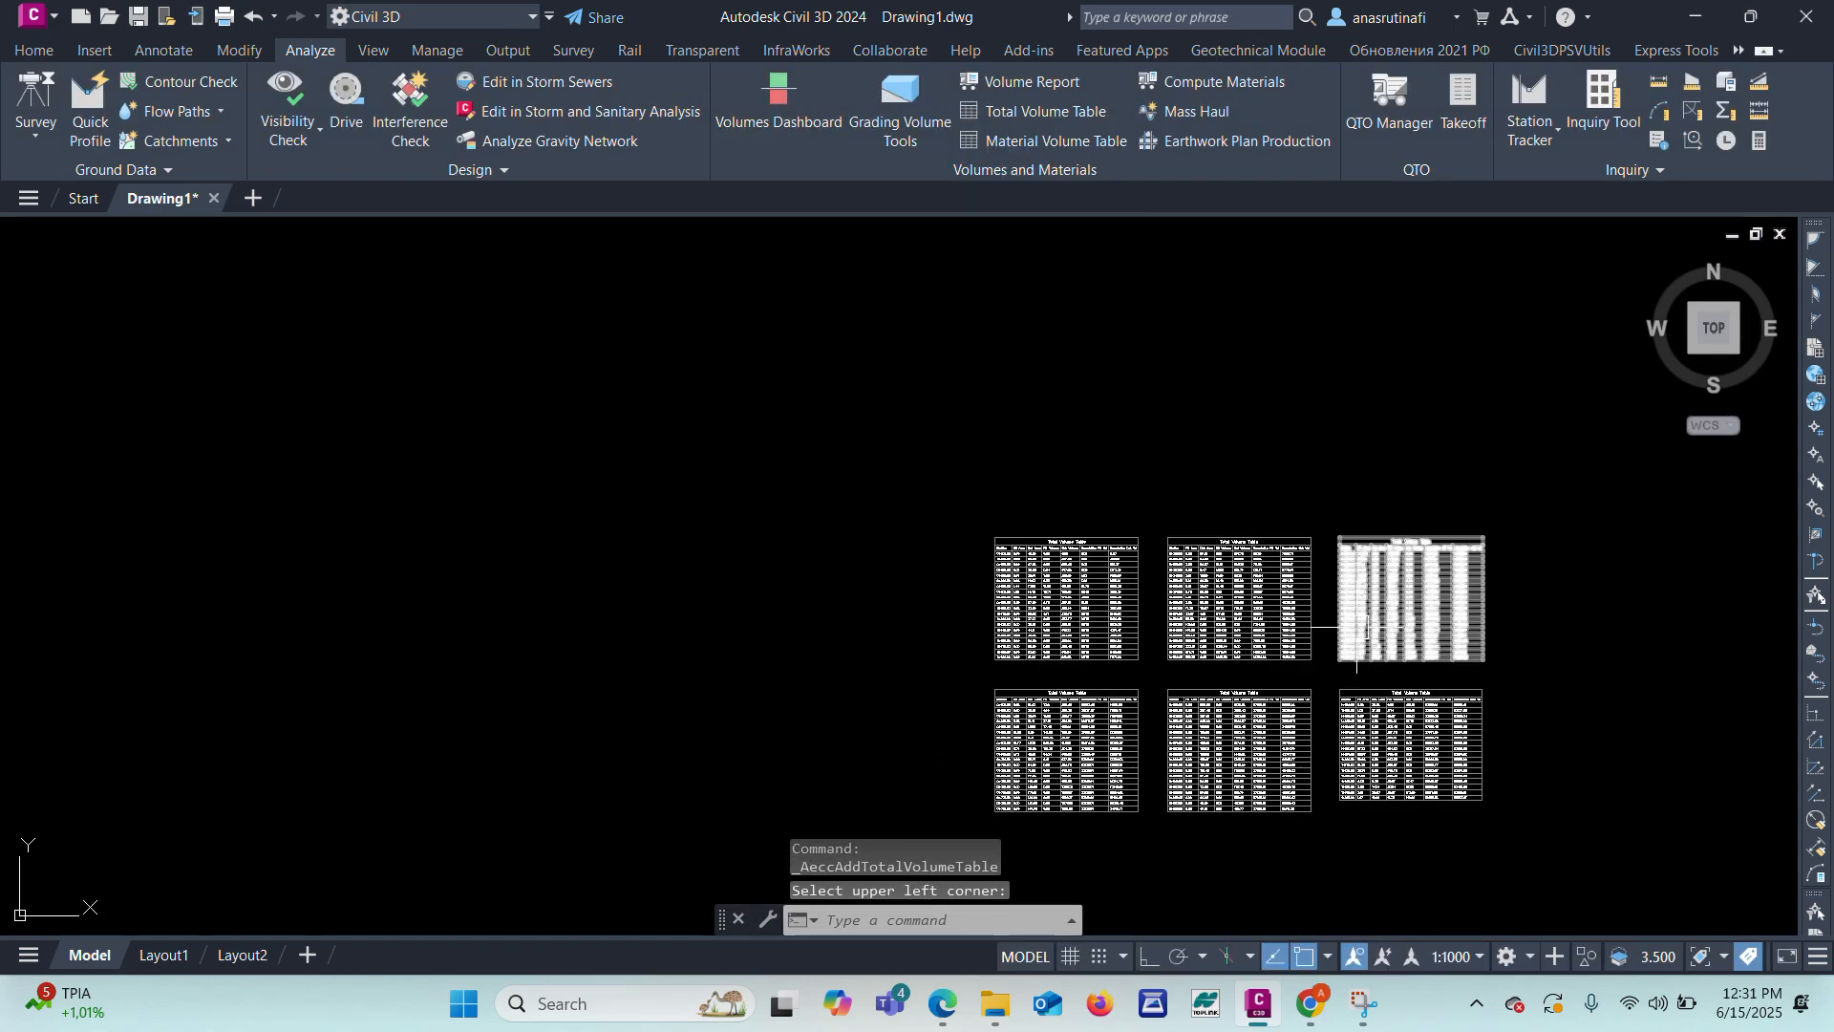
Step: Examine the total volume tables through station 1+165.90 and compare them with the section sheets
{"action": "scroll", "coordinate": [699, 341], "scroll_direction": "down", "scroll_amount": 3}
{"action": "scroll", "coordinate": [909, 656], "scroll_direction": "up", "scroll_amount": 7}
{"action": "scroll", "coordinate": [844, 621], "scroll_direction": "down", "scroll_amount": 4}
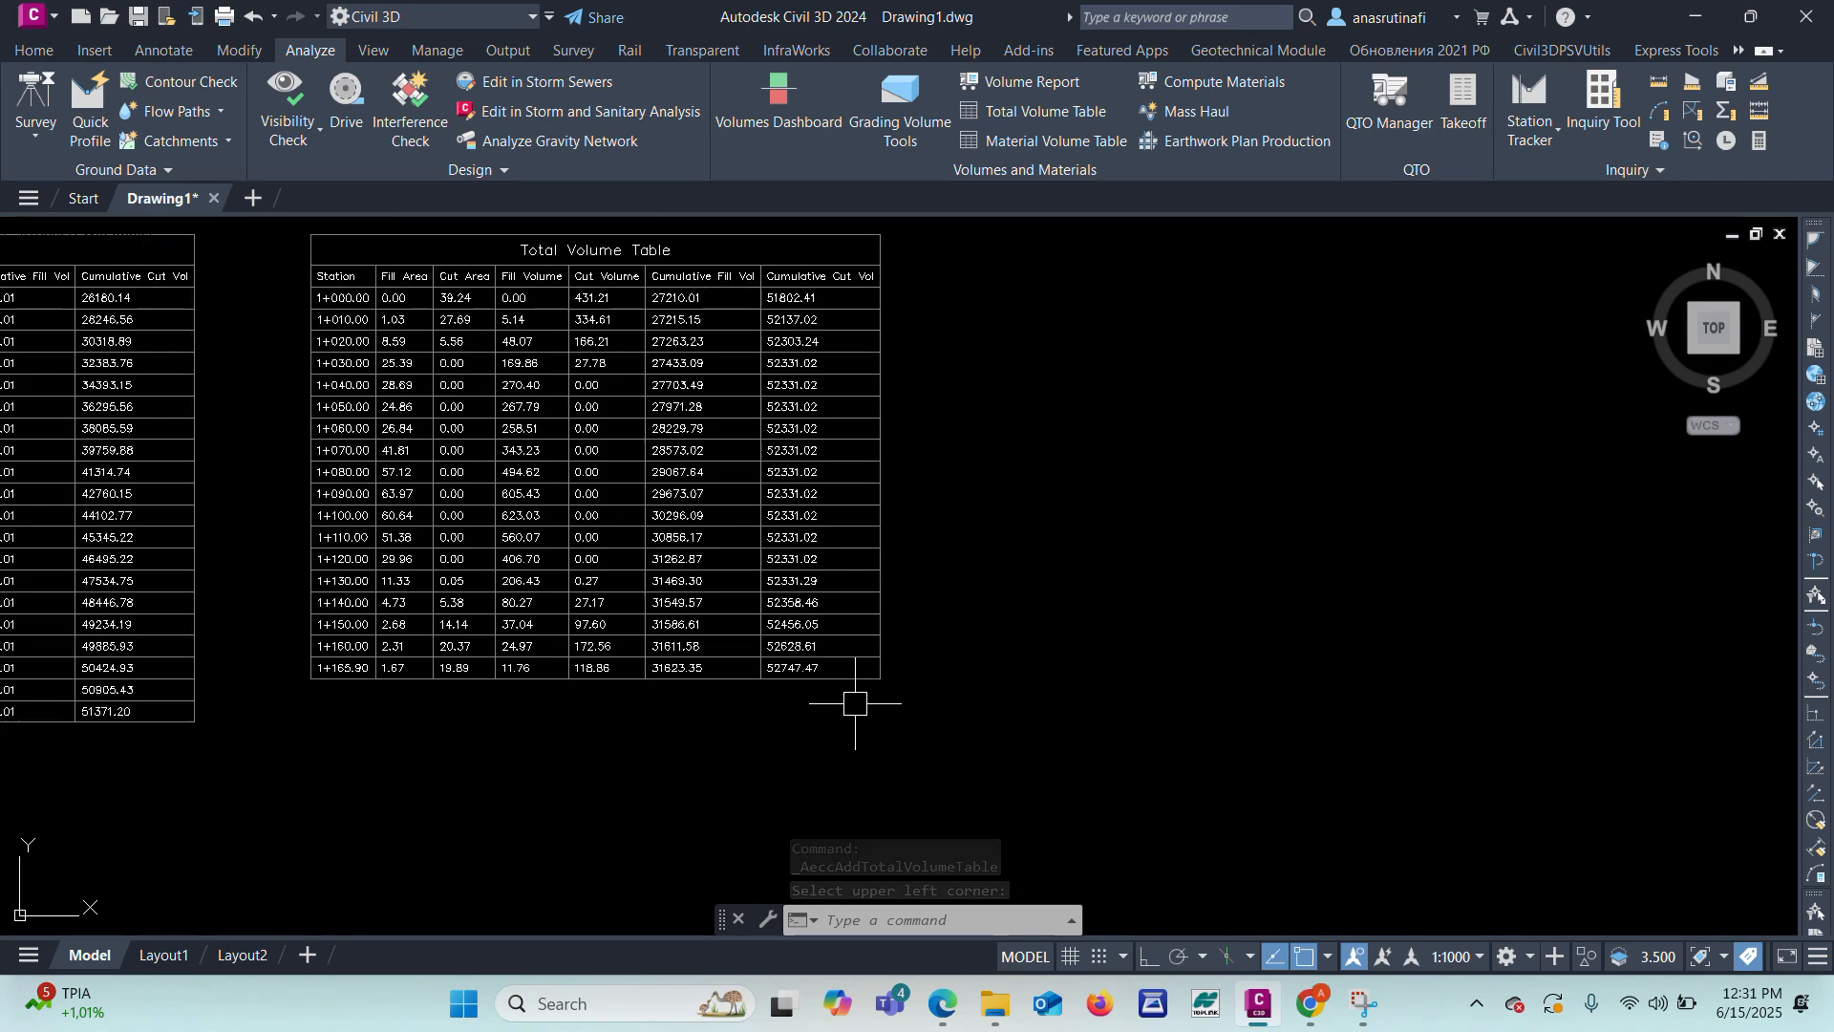
{"action": "scroll", "coordinate": [757, 688], "scroll_direction": "up", "scroll_amount": 2}
{"action": "scroll", "coordinate": [727, 687], "scroll_direction": "down", "scroll_amount": 6}
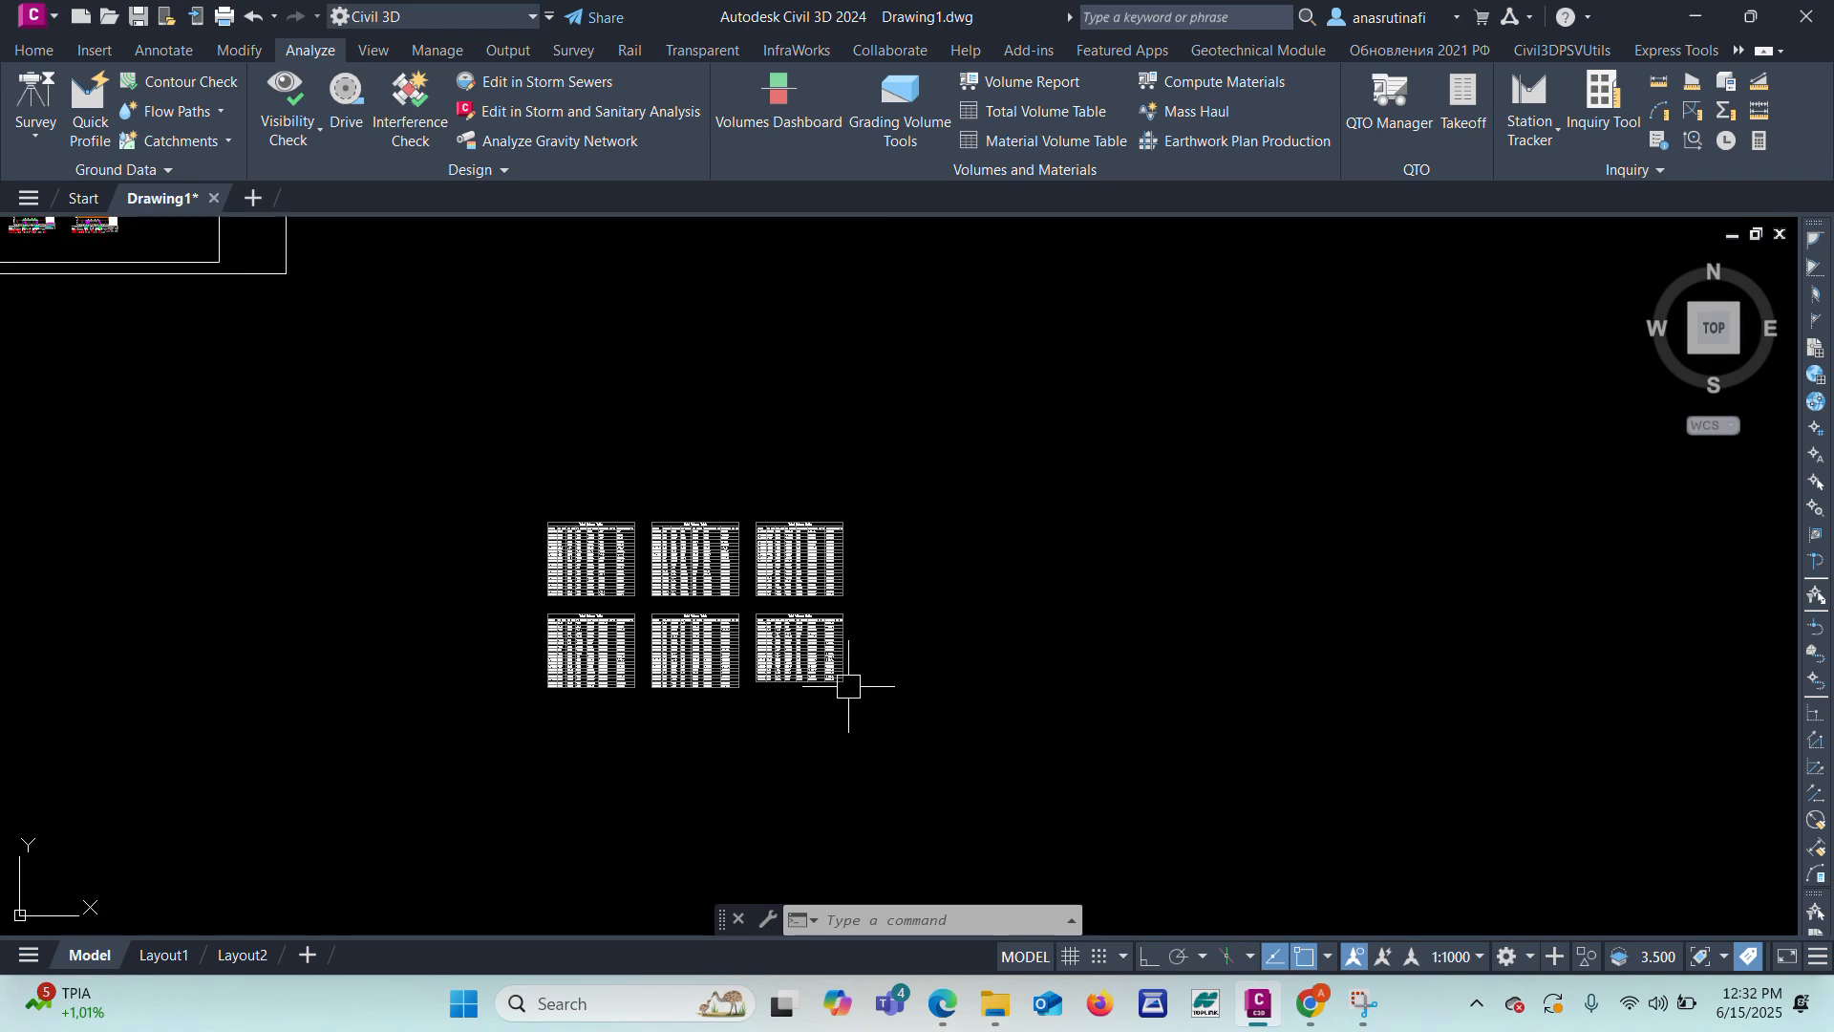
{"action": "scroll", "coordinate": [803, 647], "scroll_direction": "up", "scroll_amount": 3}
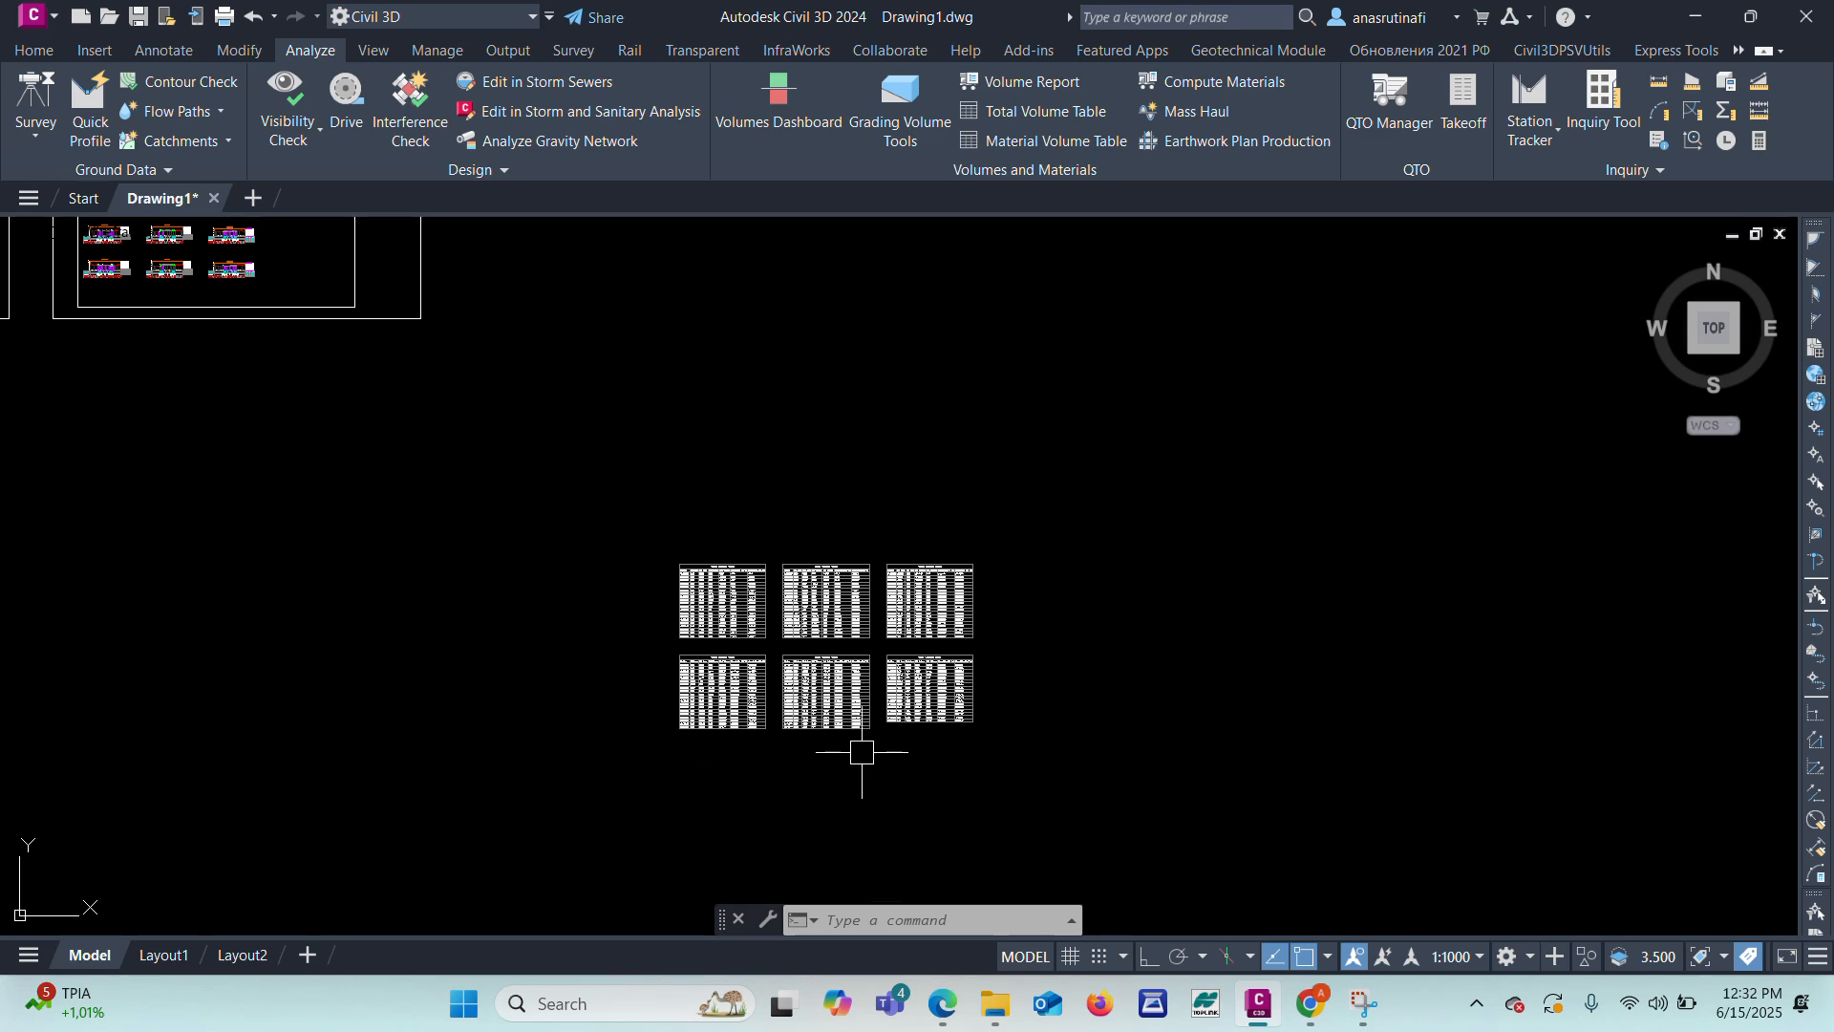
{"action": "scroll", "coordinate": [860, 749], "scroll_direction": "down", "scroll_amount": 3}
{"action": "scroll", "coordinate": [474, 509], "scroll_direction": "up", "scroll_amount": 3}
{"action": "scroll", "coordinate": [475, 509], "scroll_direction": "up", "scroll_amount": 3}
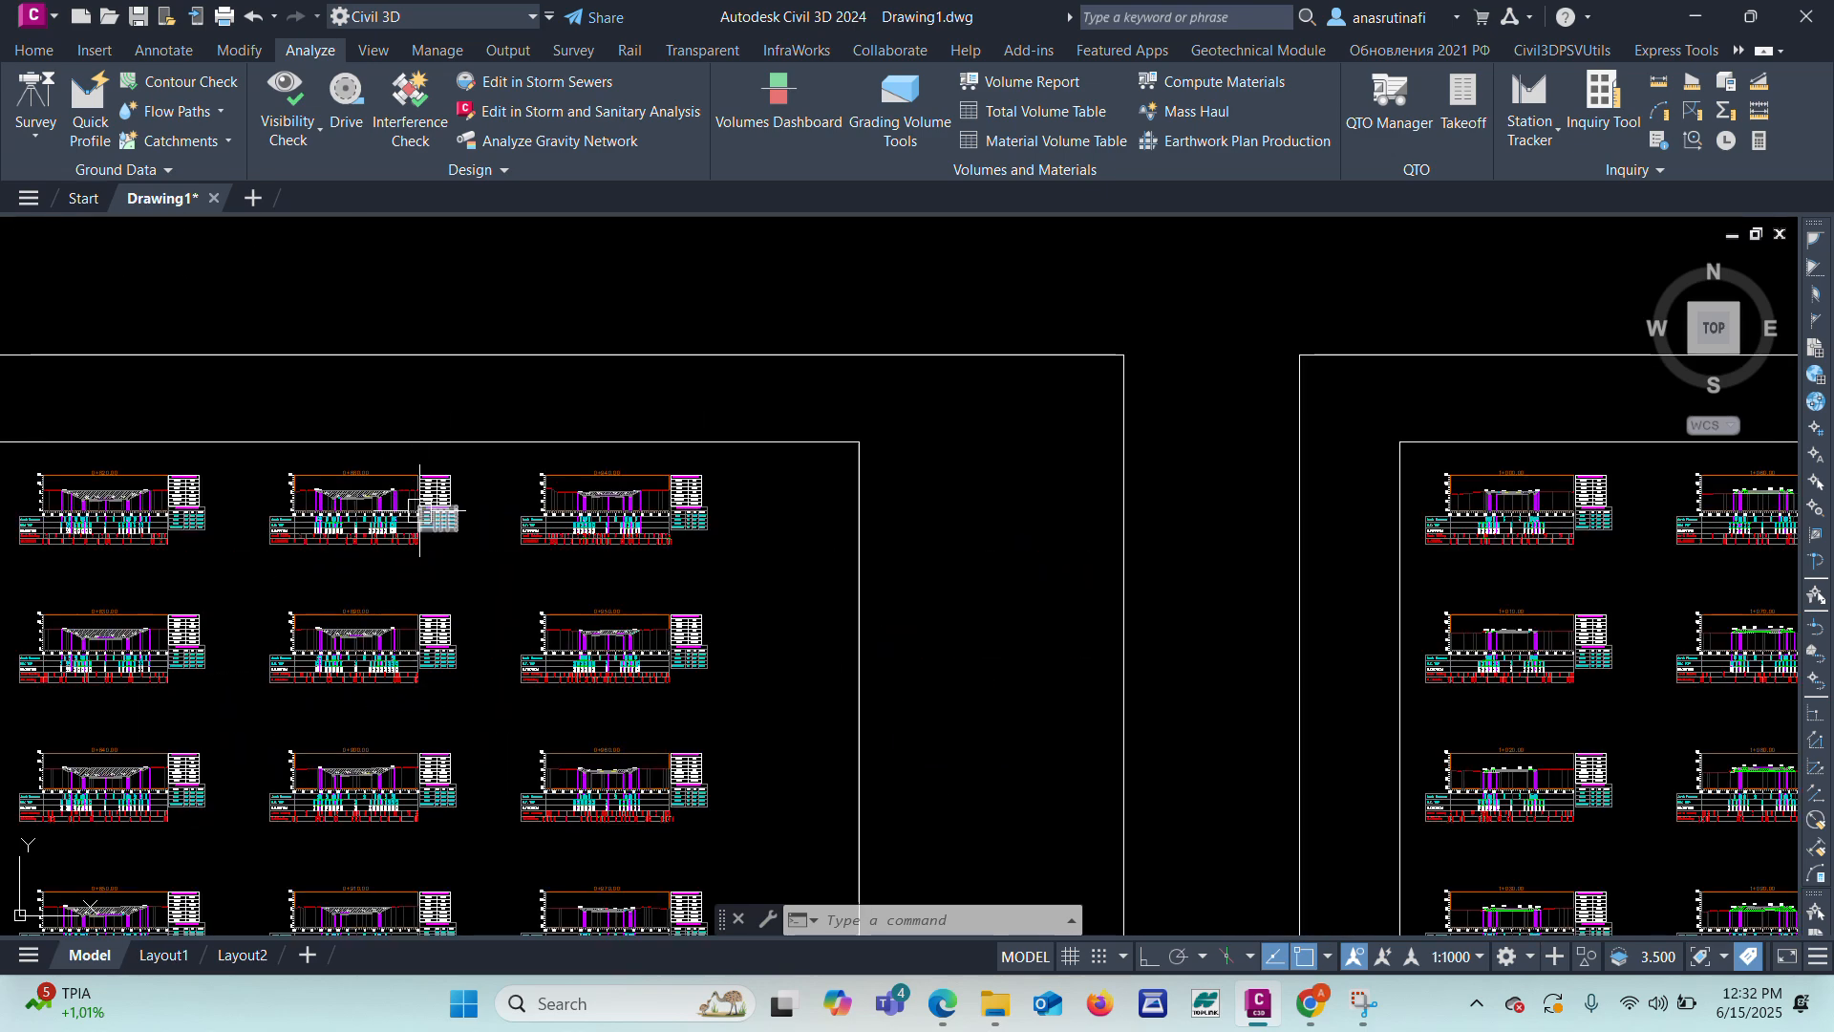
{"action": "scroll", "coordinate": [520, 421], "scroll_direction": "down", "scroll_amount": 3}
{"action": "scroll", "coordinate": [1127, 729], "scroll_direction": "down", "scroll_amount": 3}
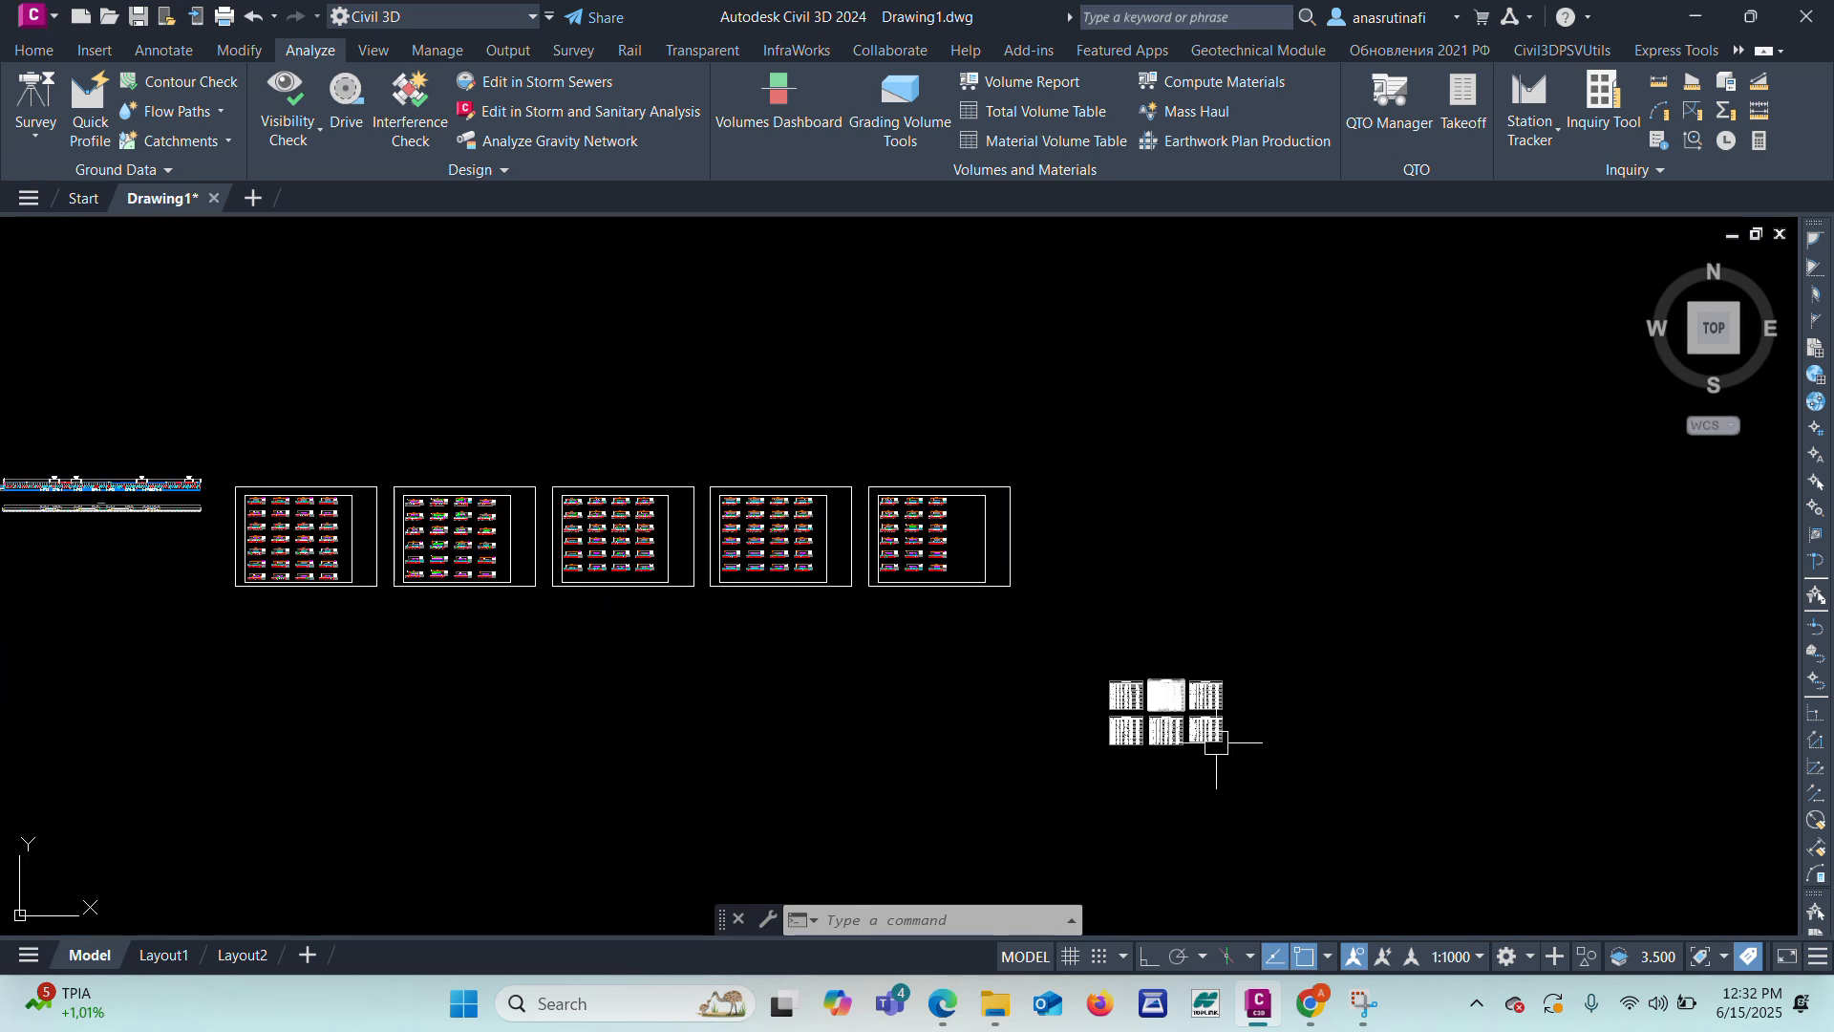
{"action": "scroll", "coordinate": [715, 529], "scroll_direction": "up", "scroll_amount": 5}
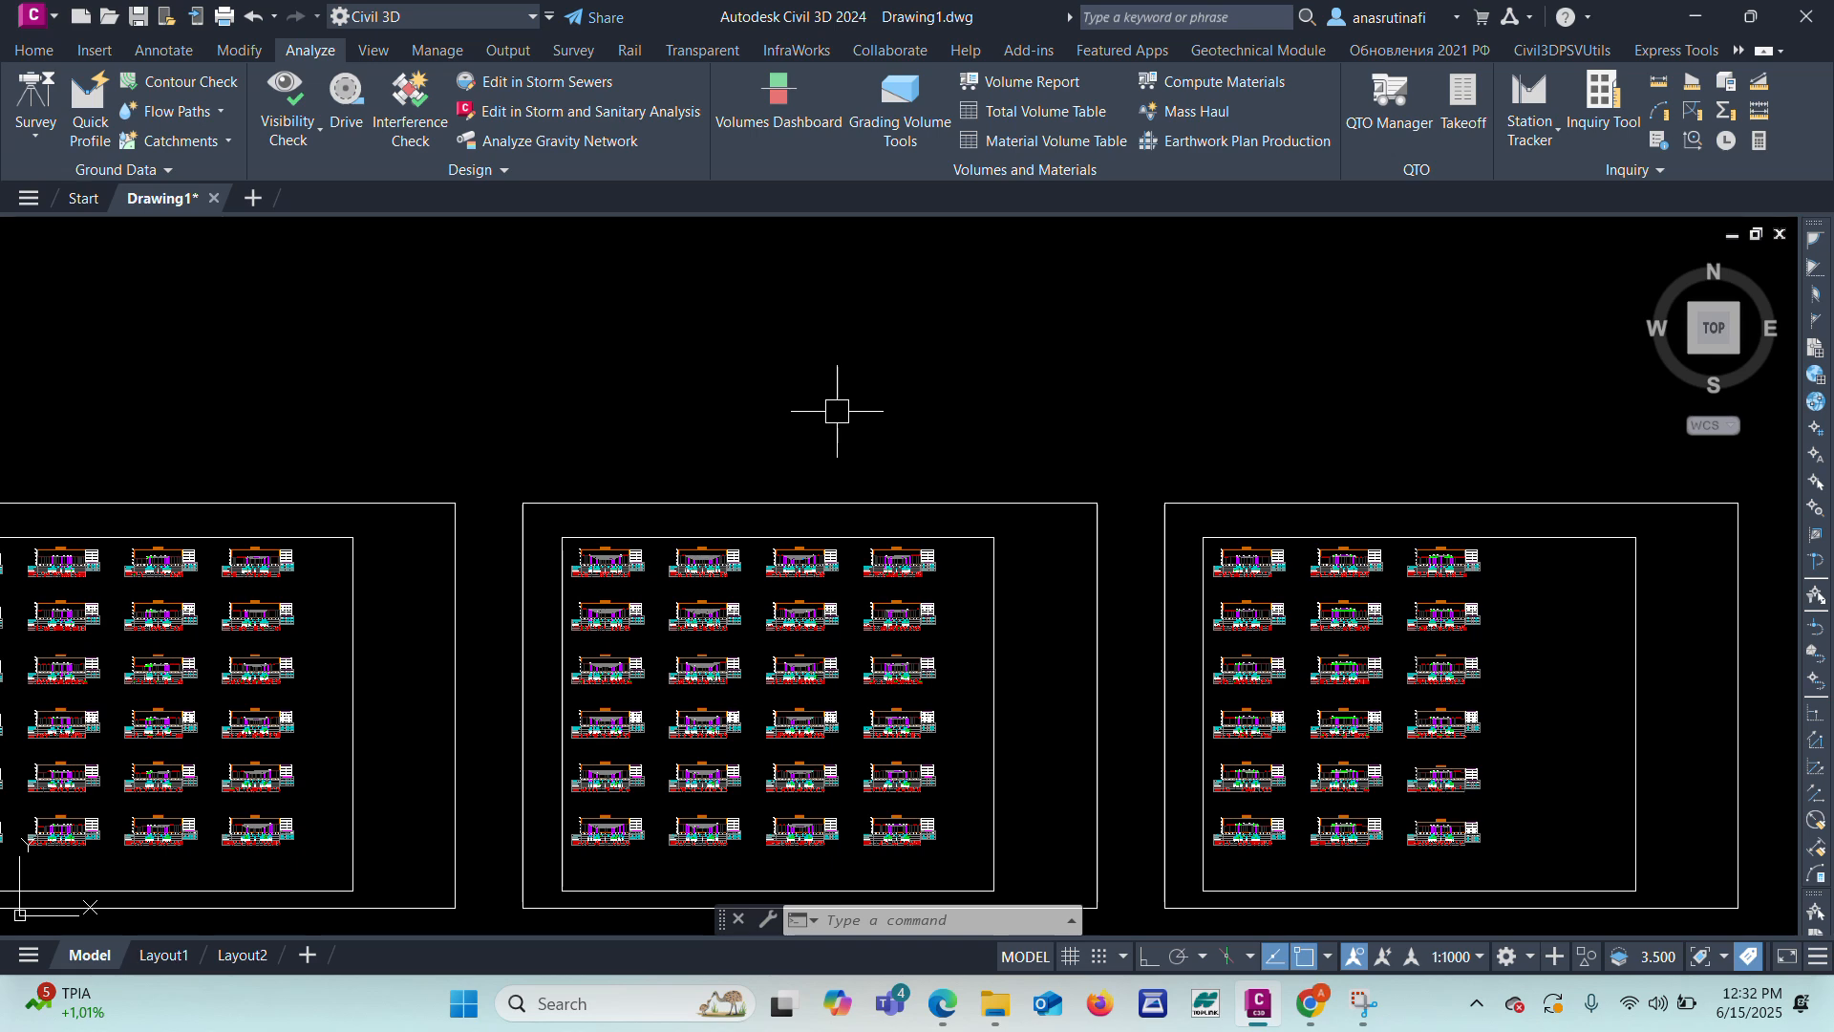
{"action": "left_click", "coordinate": [1066, 149]}
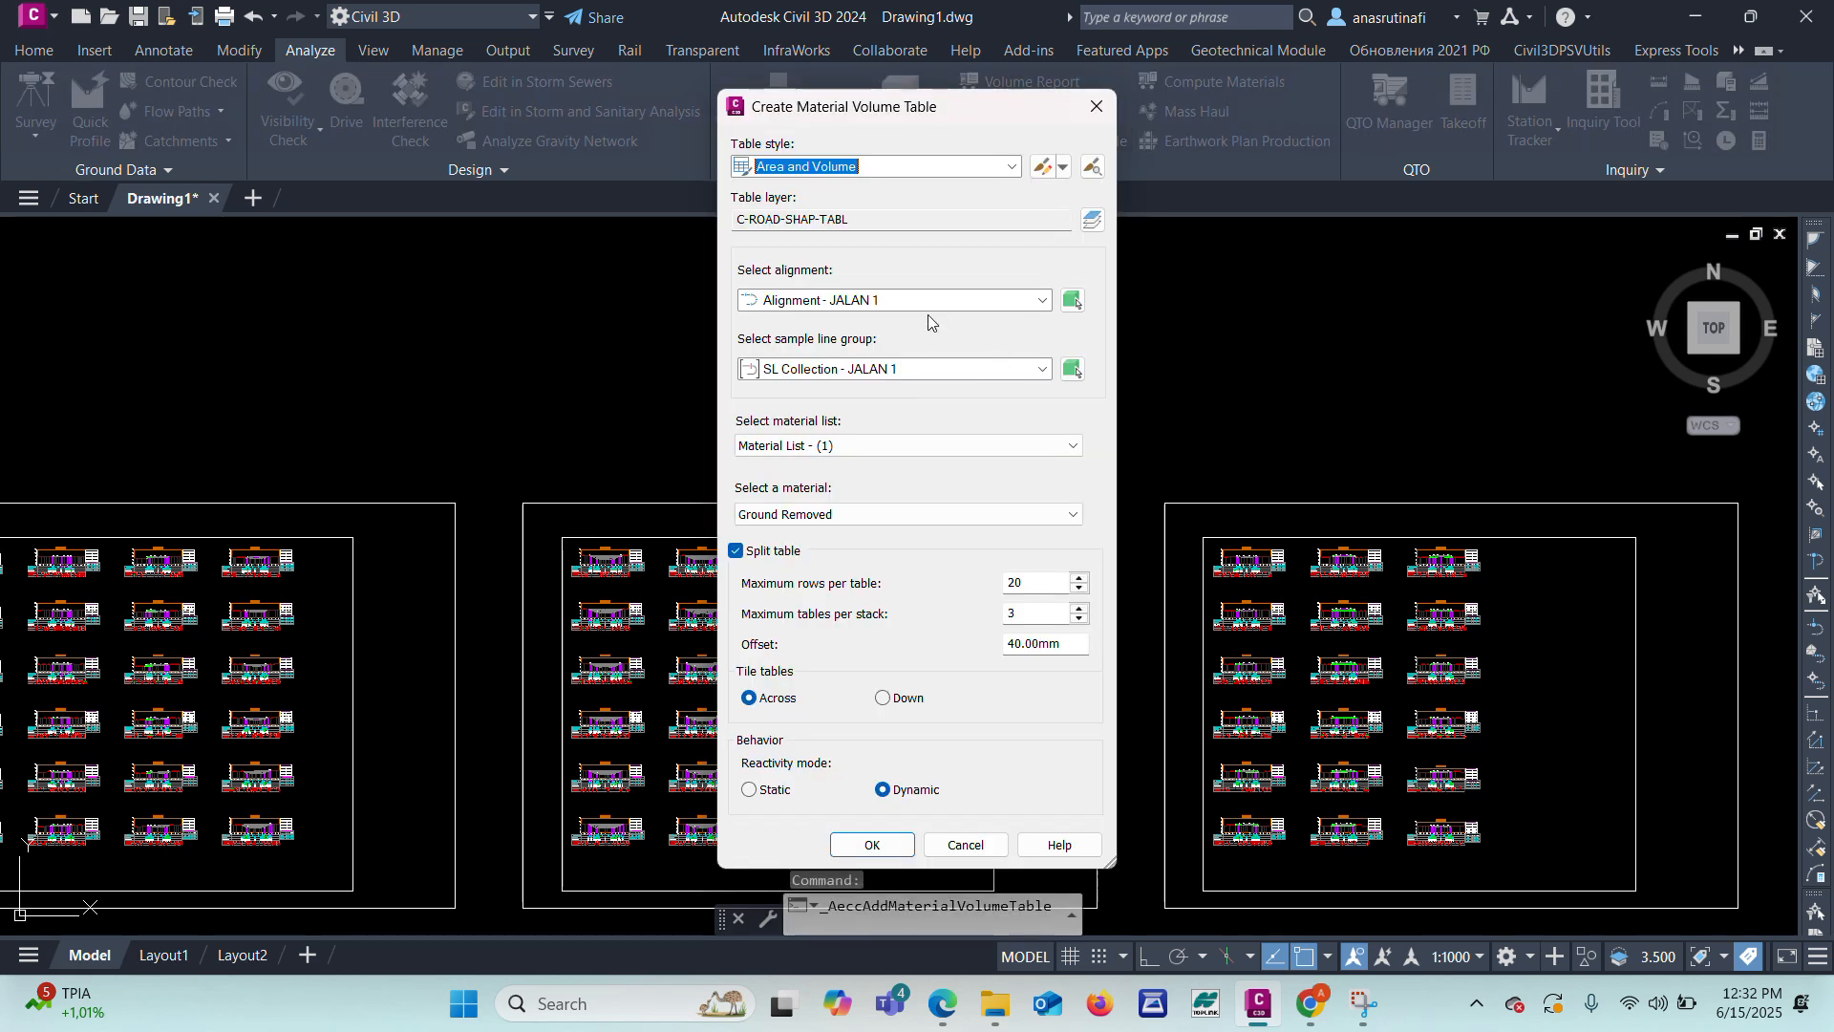
{"action": "left_click", "coordinate": [957, 168]}
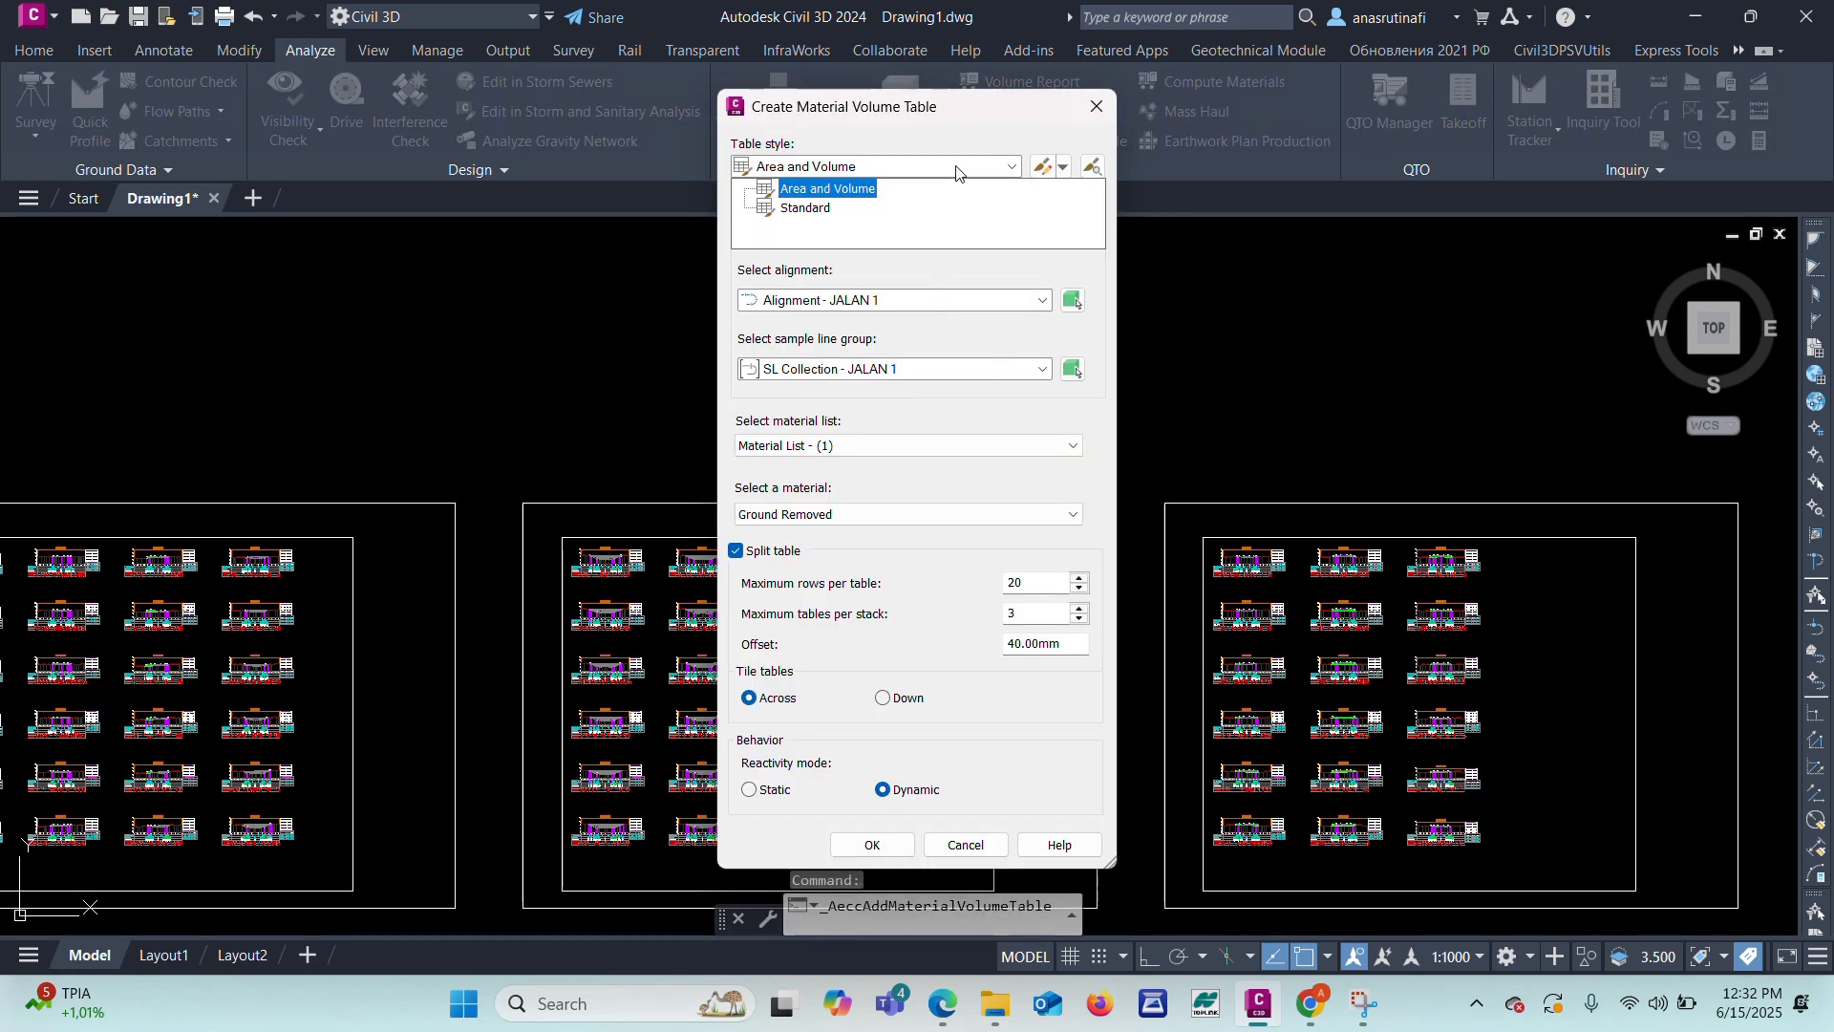
{"action": "left_click", "coordinate": [845, 193]}
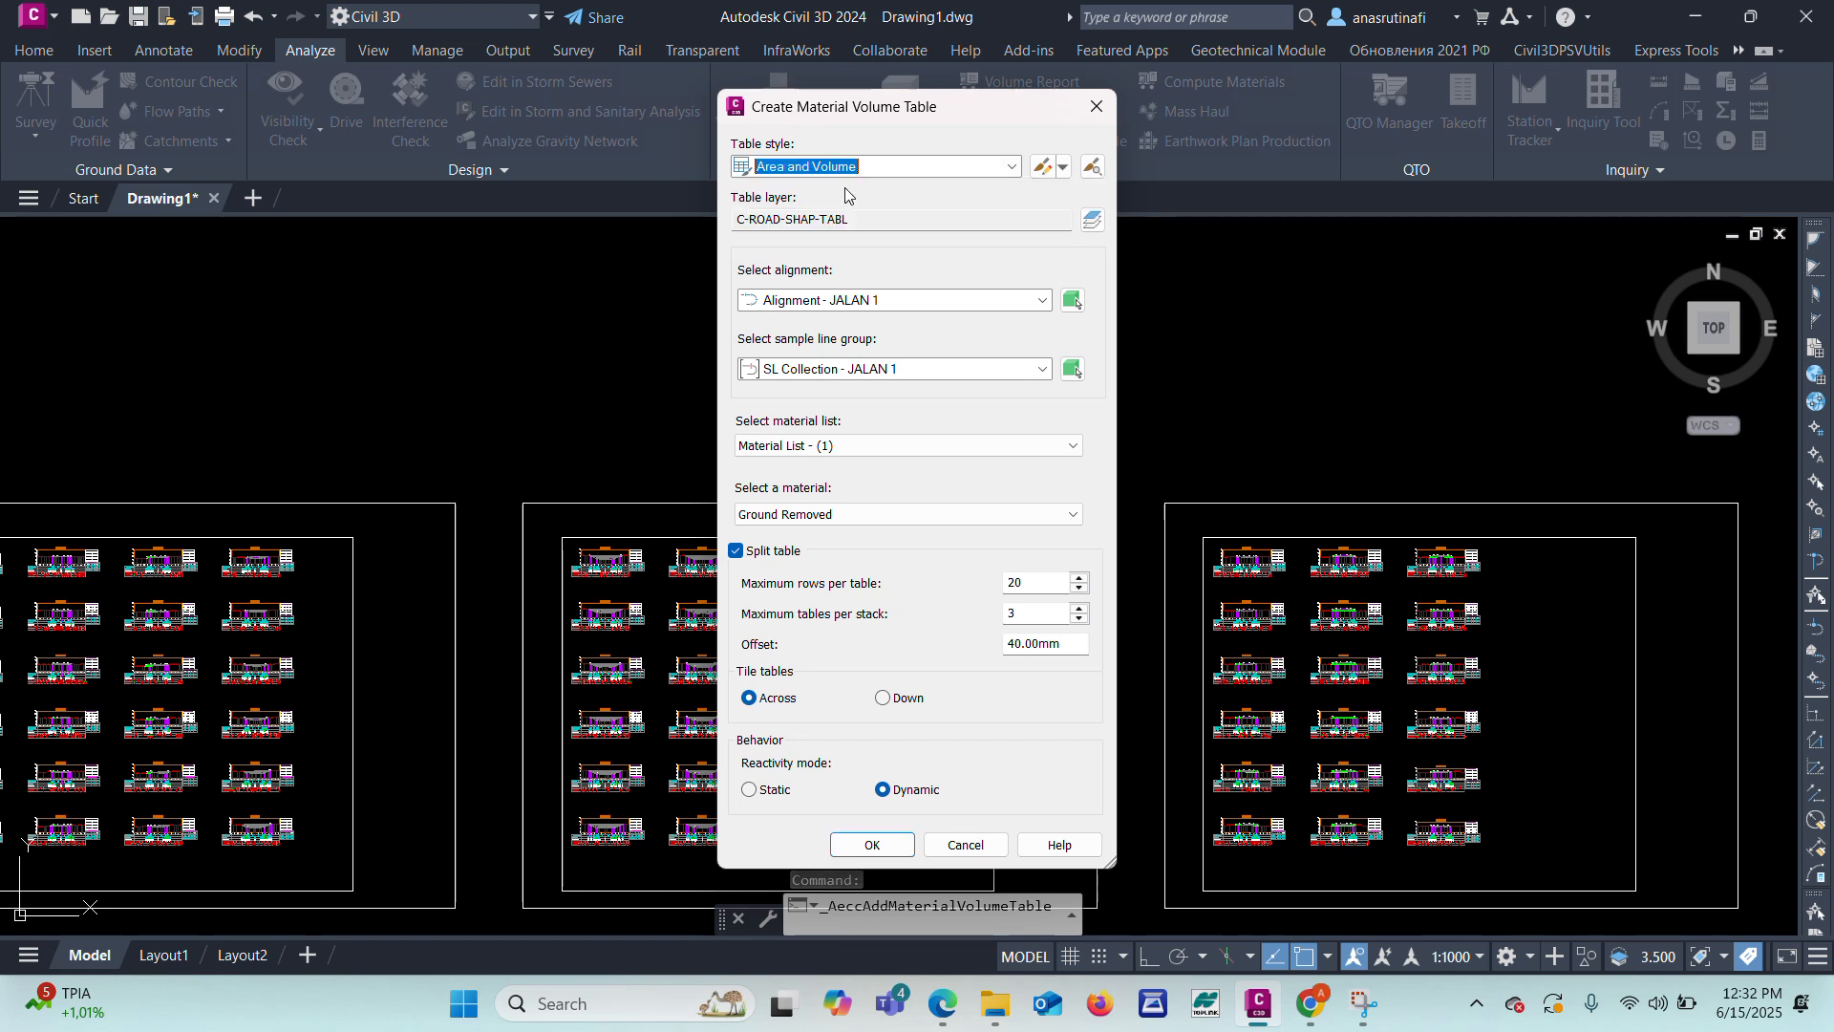
{"action": "left_click", "coordinate": [920, 445]}
{"action": "left_click", "coordinate": [921, 445]}
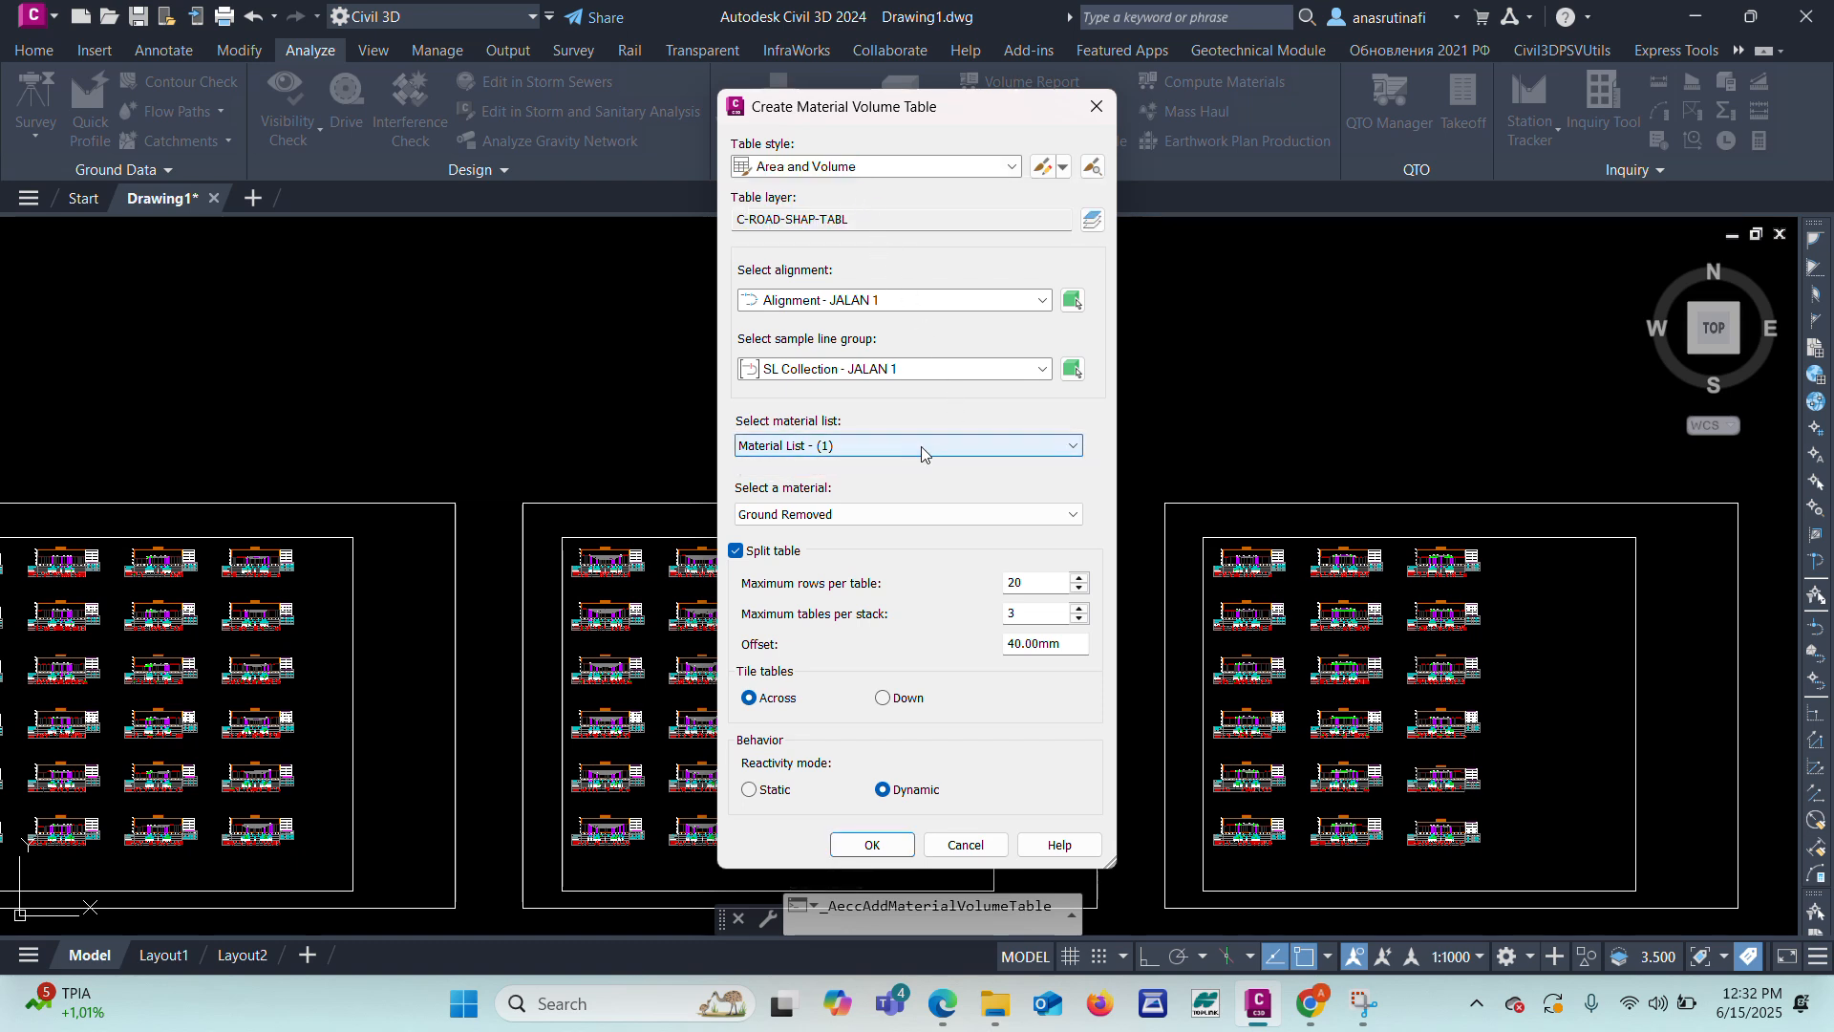
{"action": "left_click", "coordinate": [904, 524]}
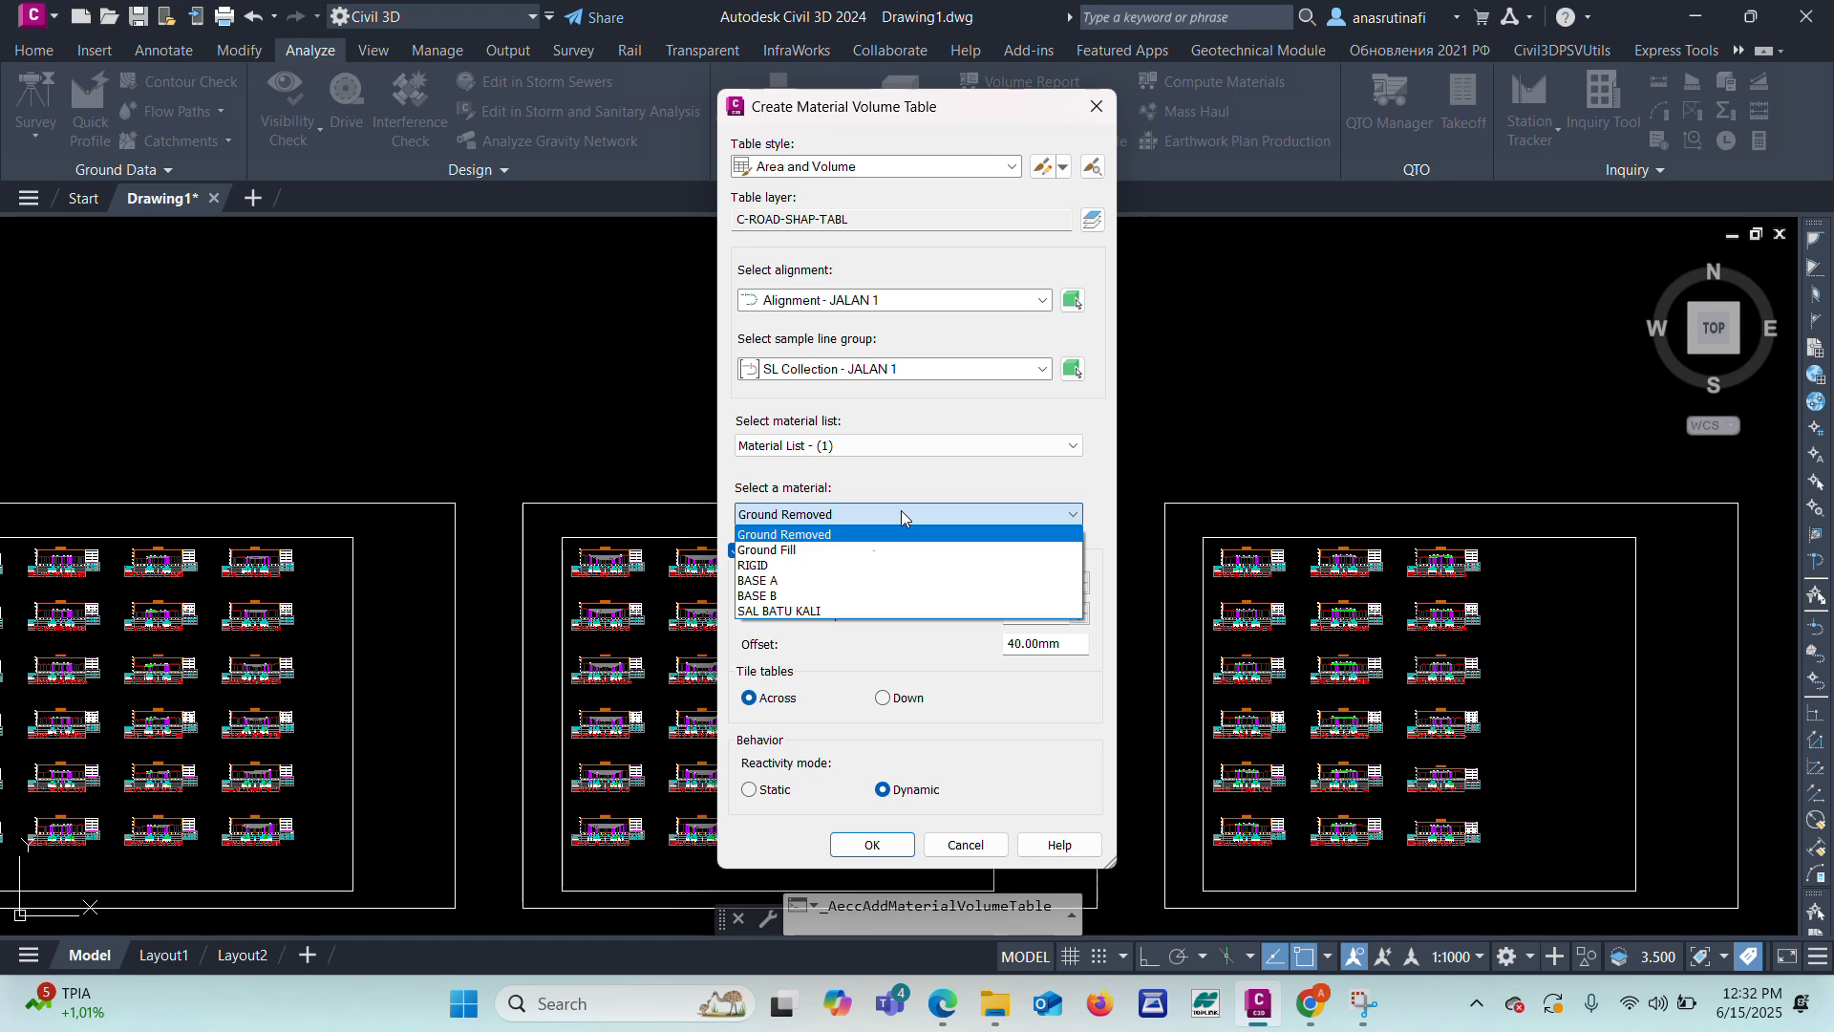
{"action": "left_click", "coordinate": [764, 565]}
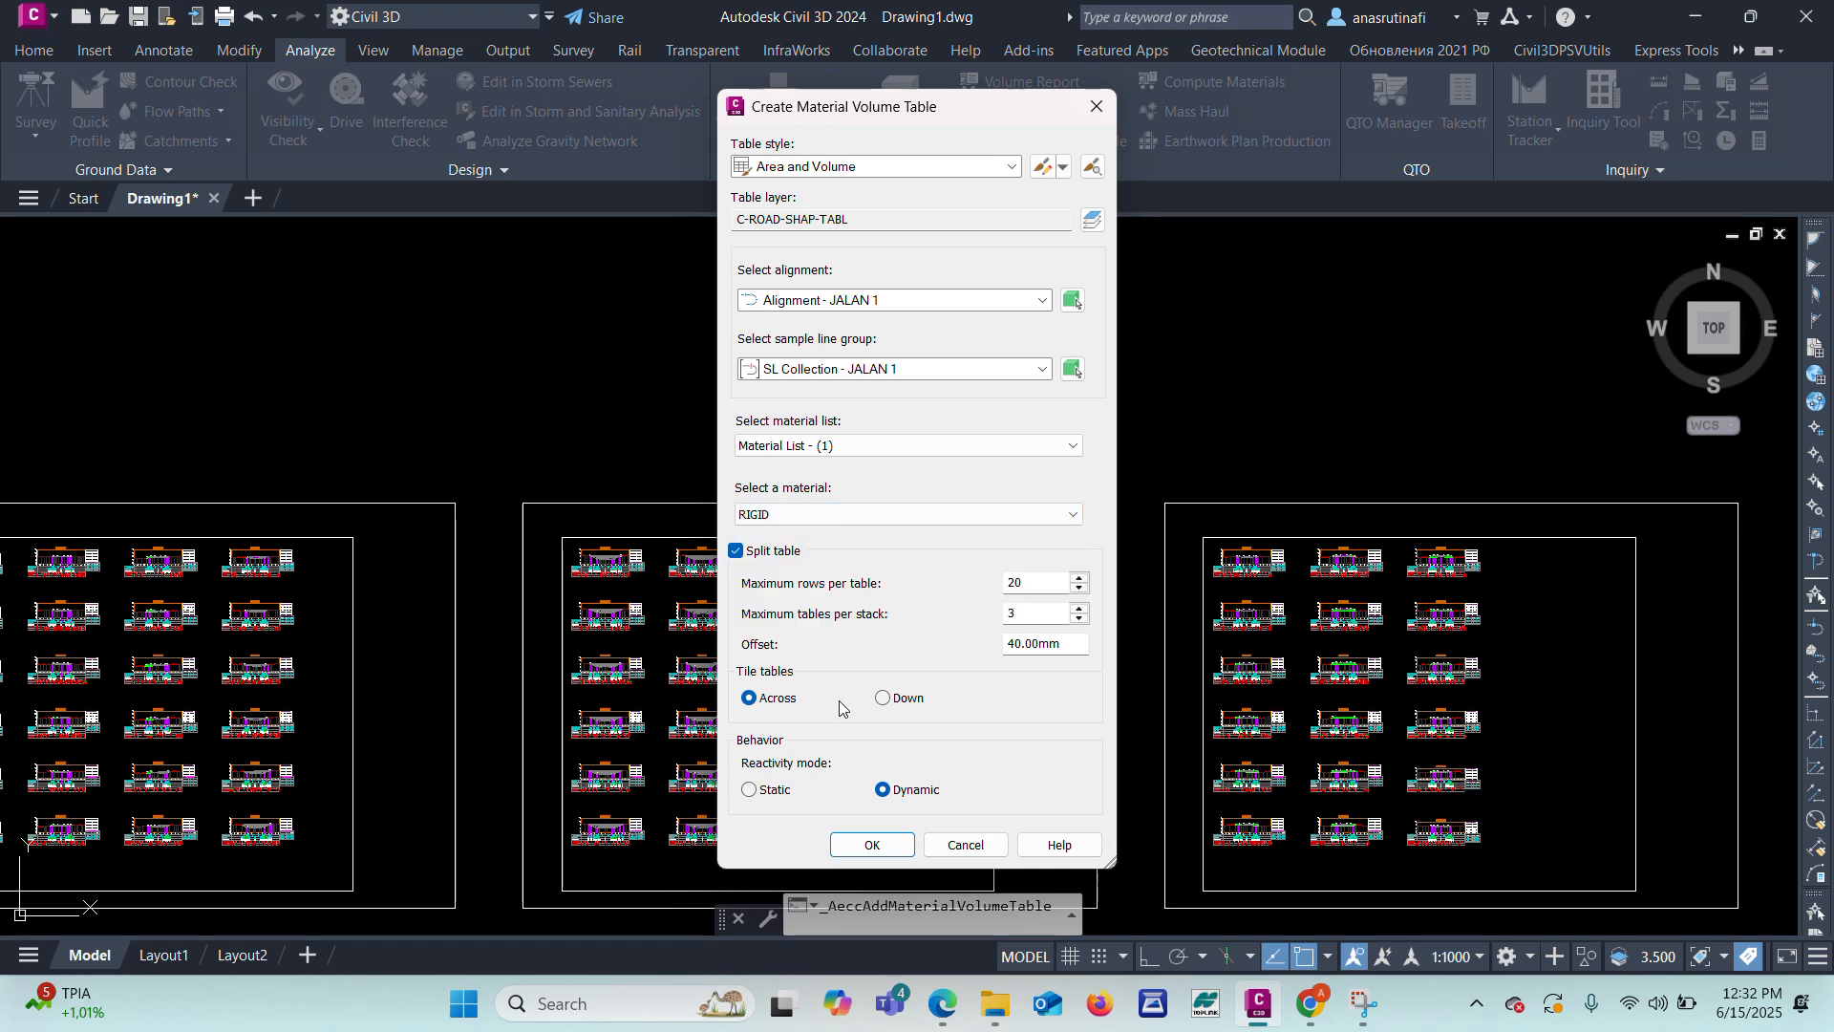
{"action": "left_click", "coordinate": [872, 844]}
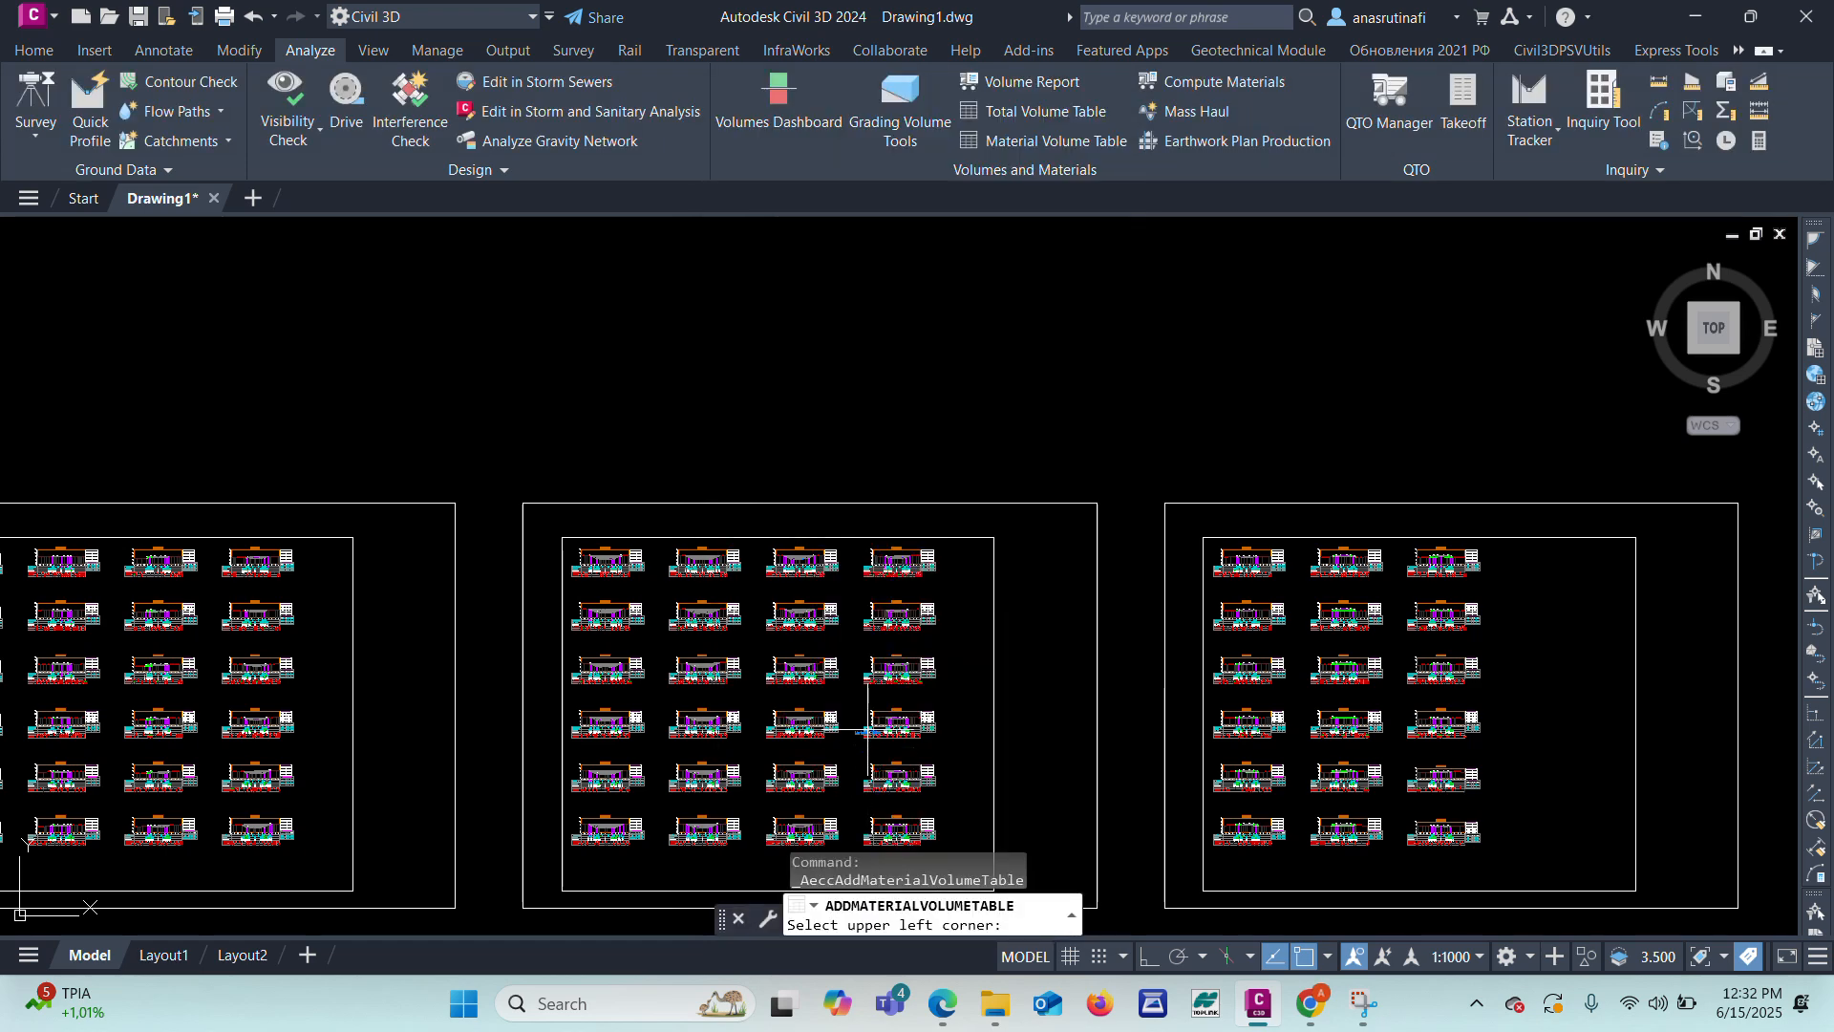
Step: Create a RIGID material volume table in the Area and Volume style from Material List - (1), placed beside the total volume tables
{"action": "left_click", "coordinate": [1018, 139]}
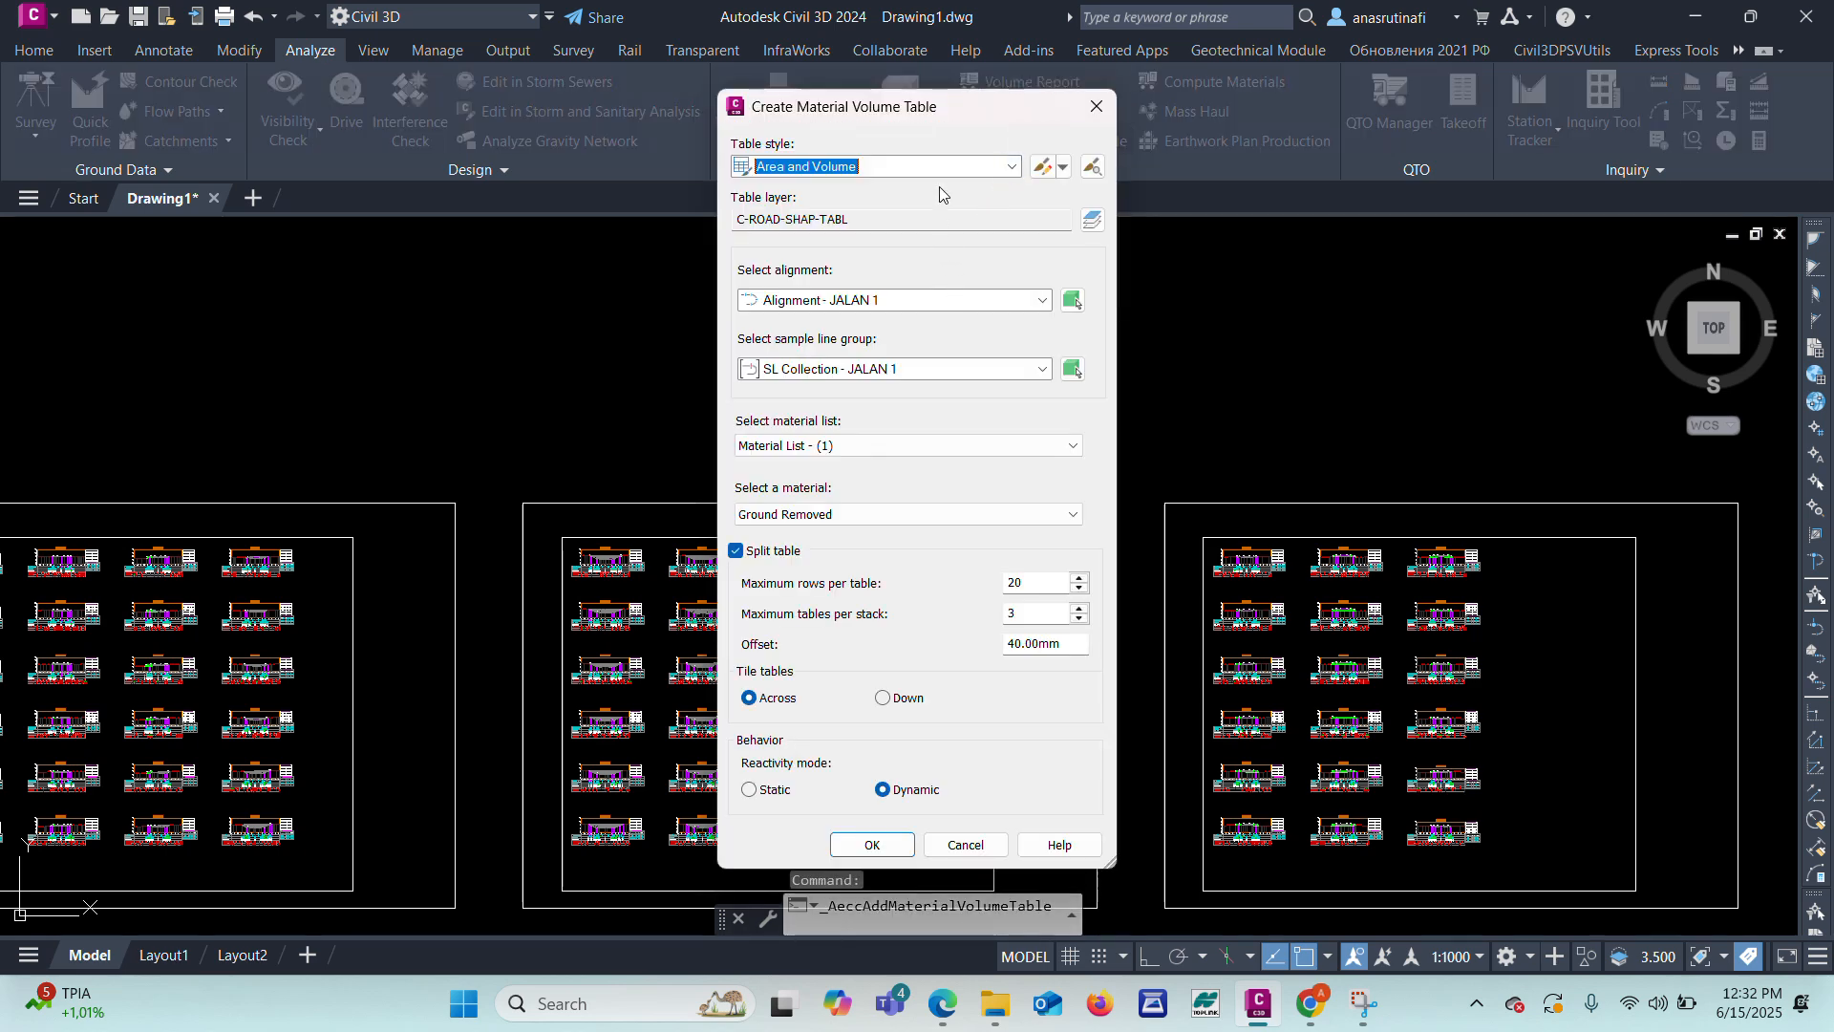
{"action": "left_click", "coordinate": [939, 169]}
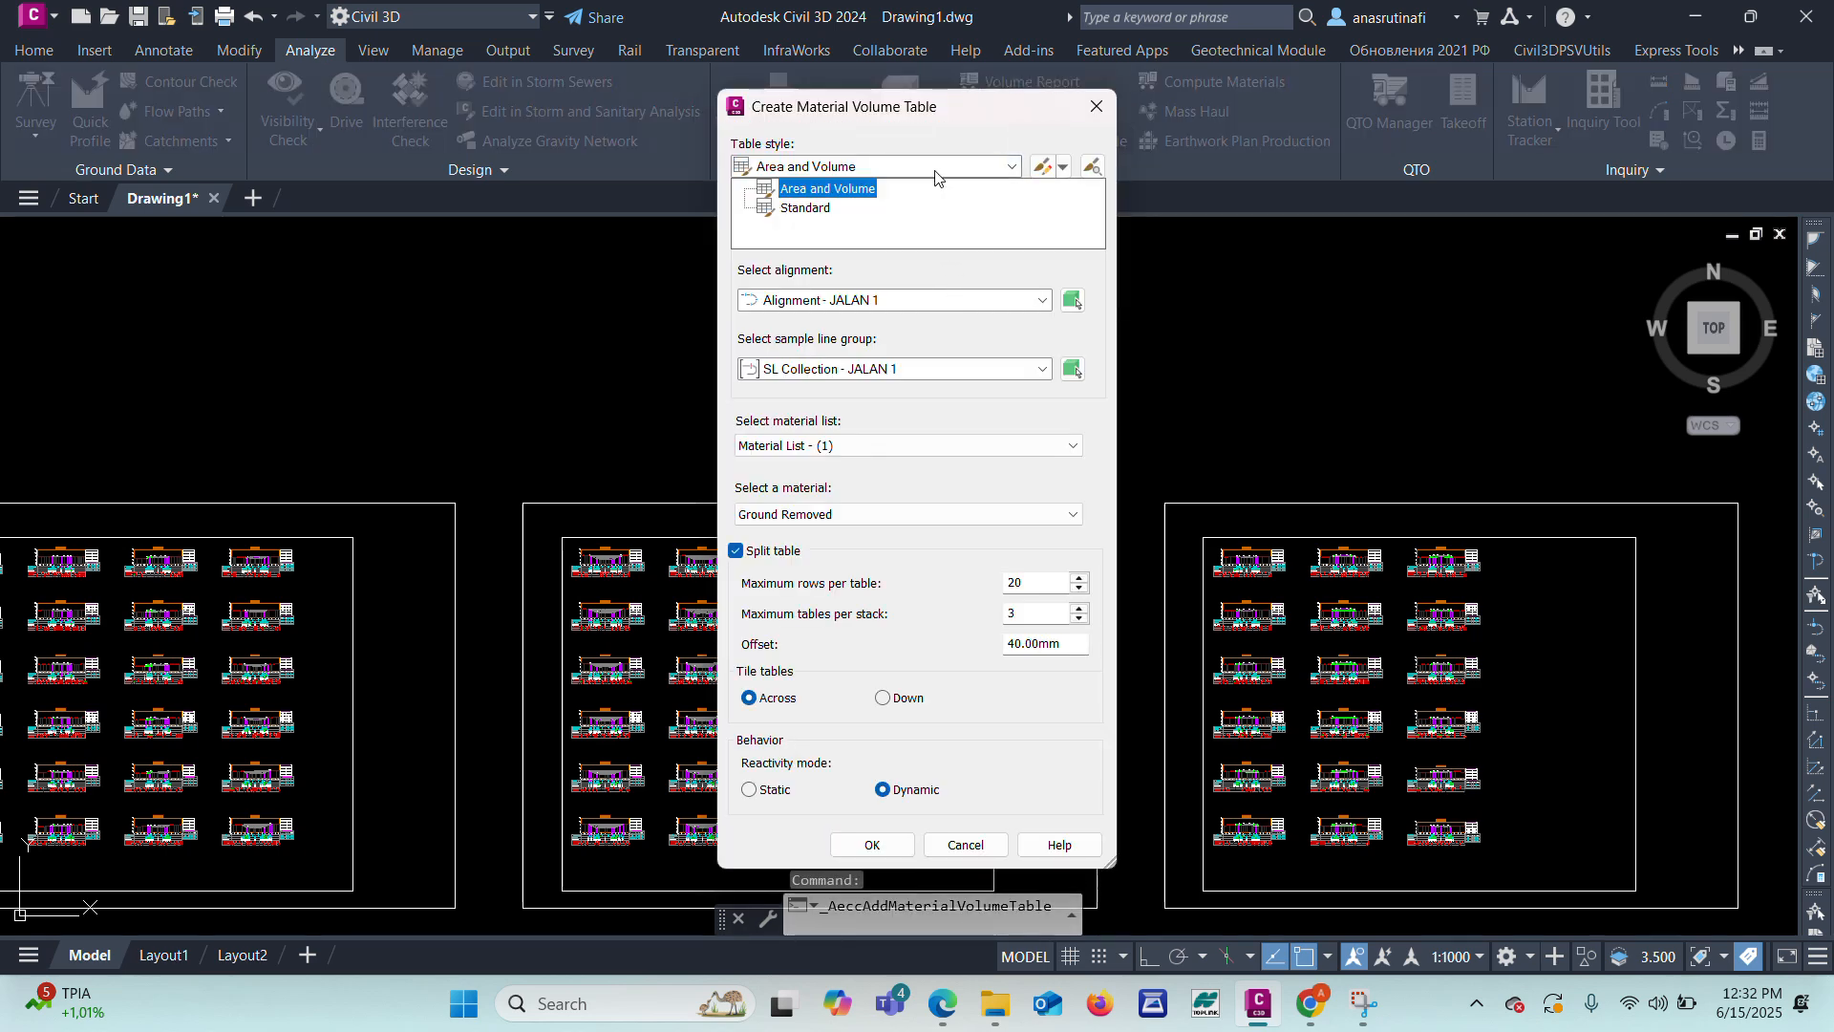
{"action": "left_click", "coordinate": [831, 189]}
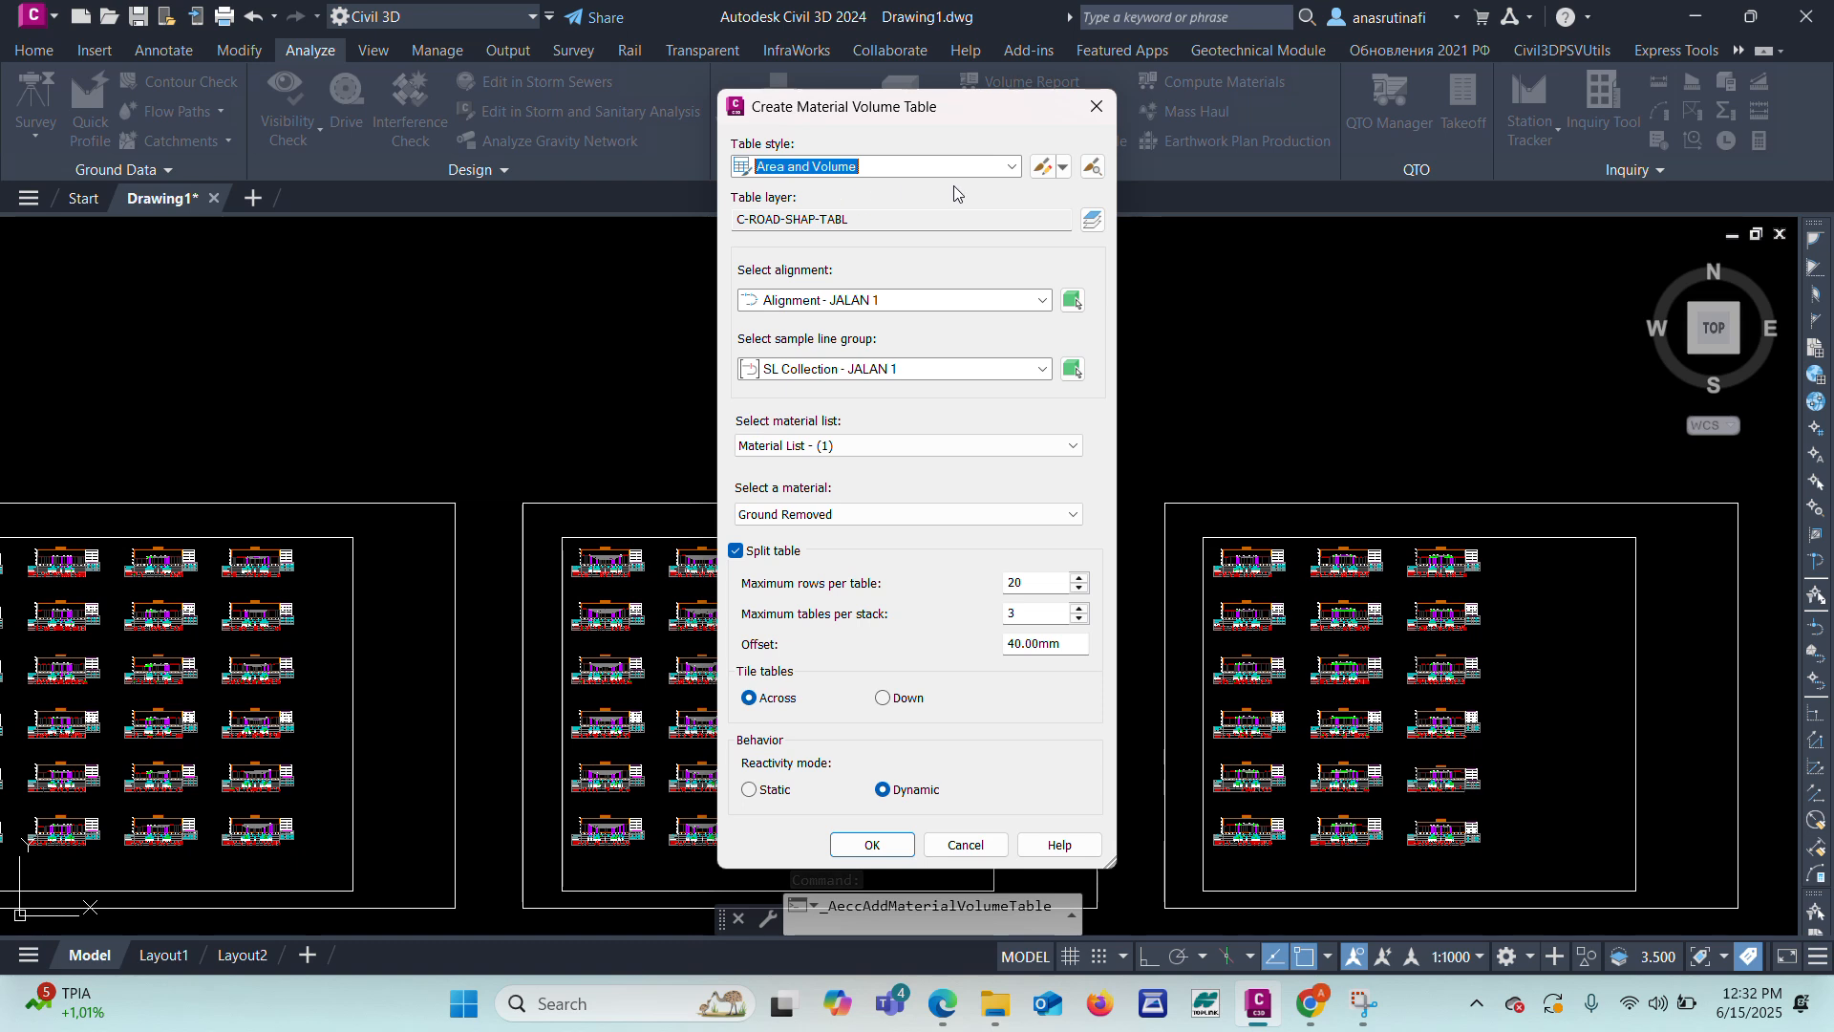
{"action": "left_click", "coordinate": [902, 445]}
{"action": "left_click", "coordinate": [875, 449]}
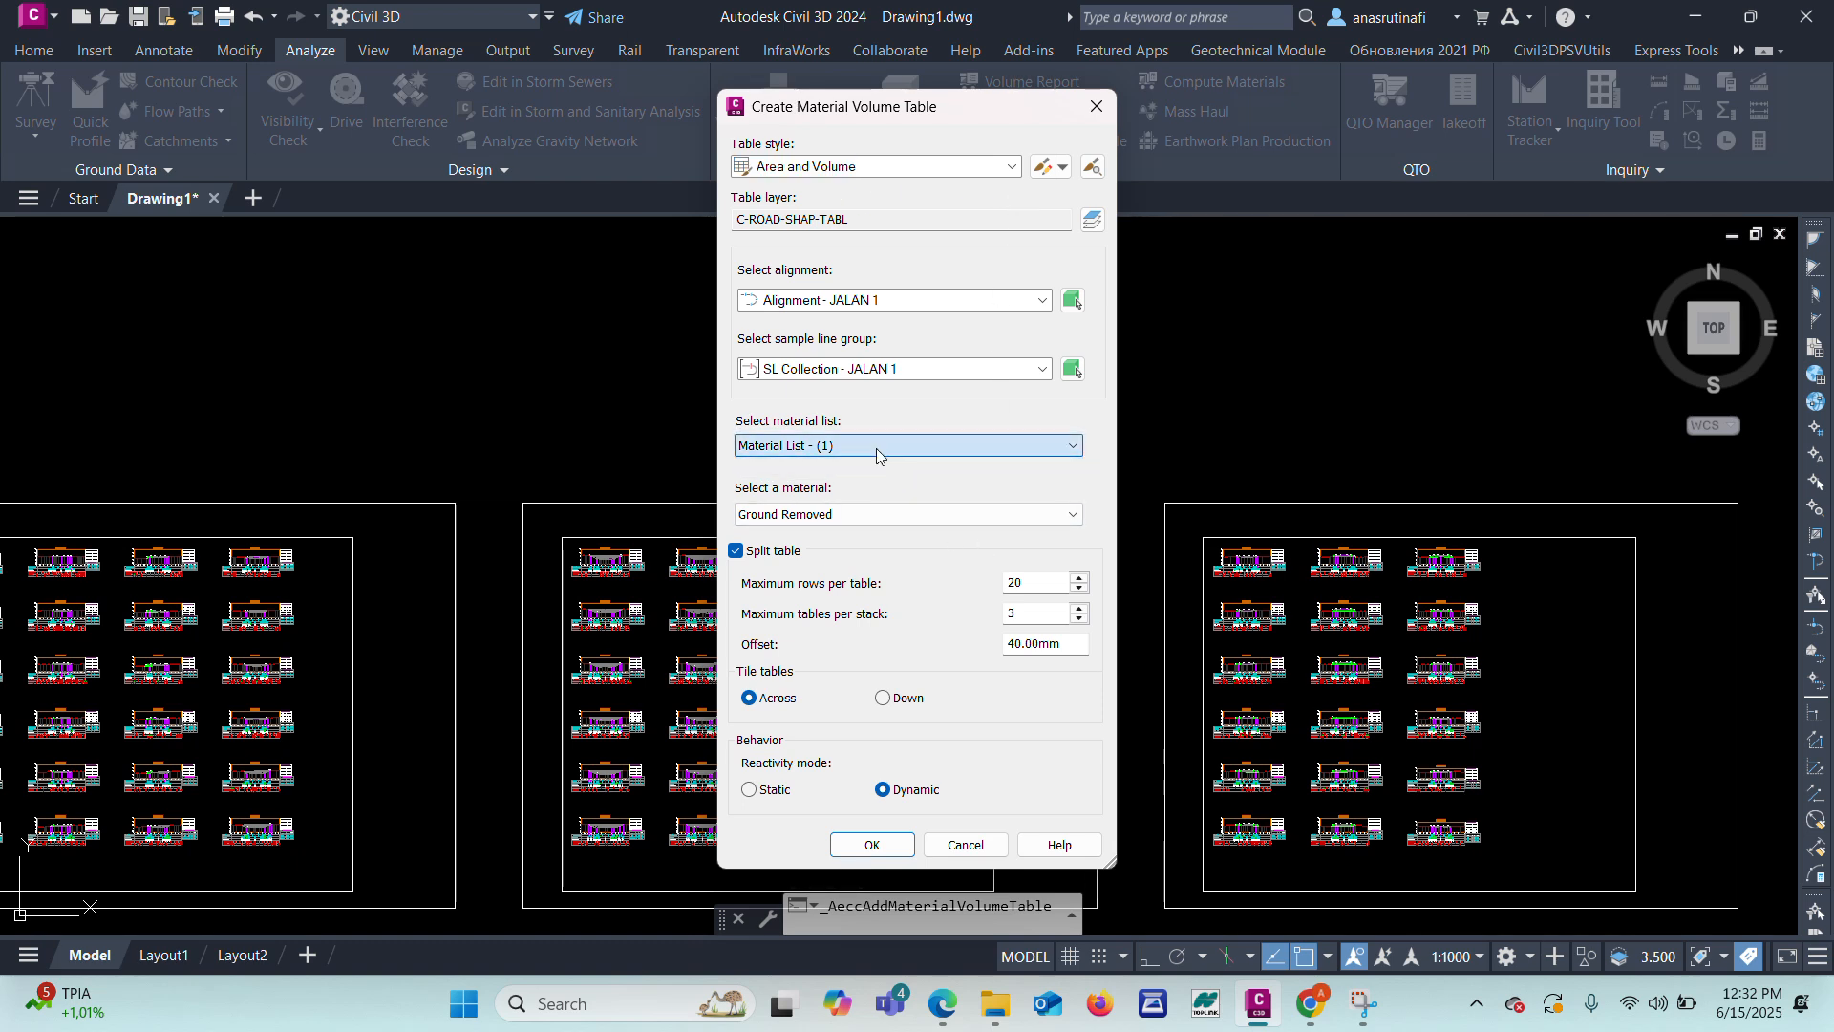
{"action": "left_click", "coordinate": [863, 522]}
{"action": "left_click", "coordinate": [775, 568]}
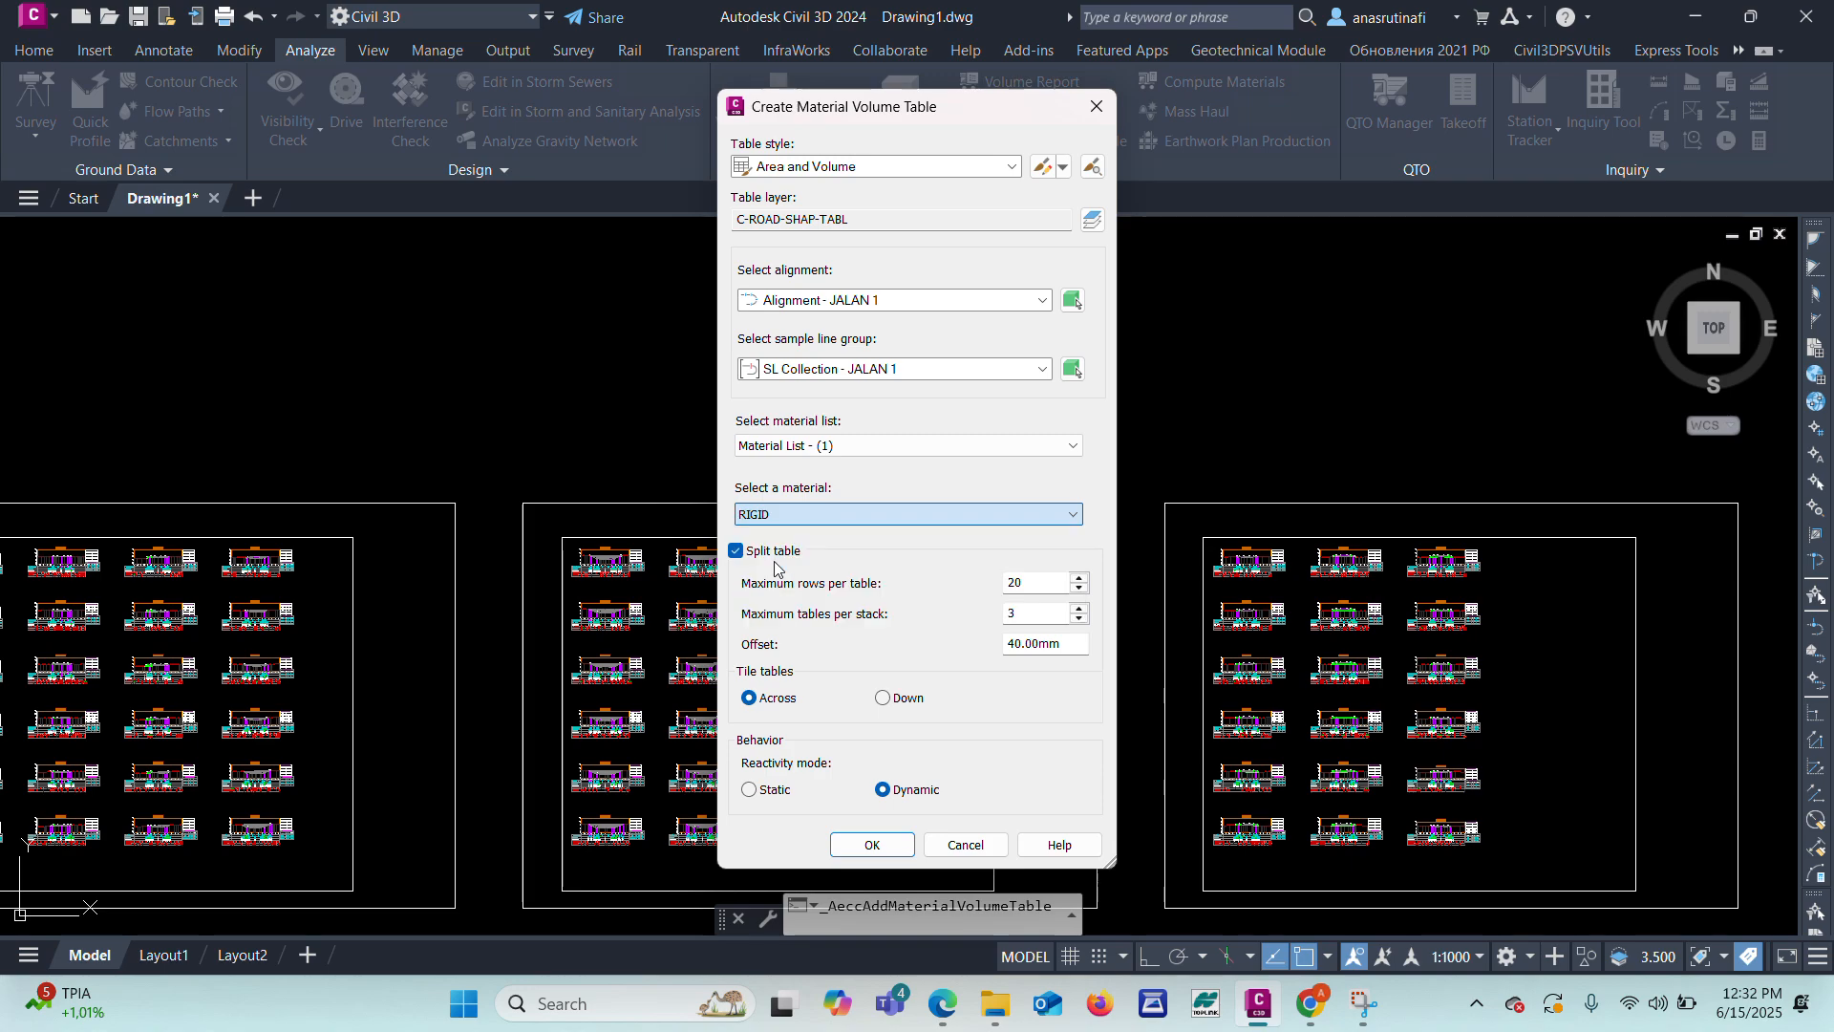
{"action": "left_click", "coordinate": [872, 845]}
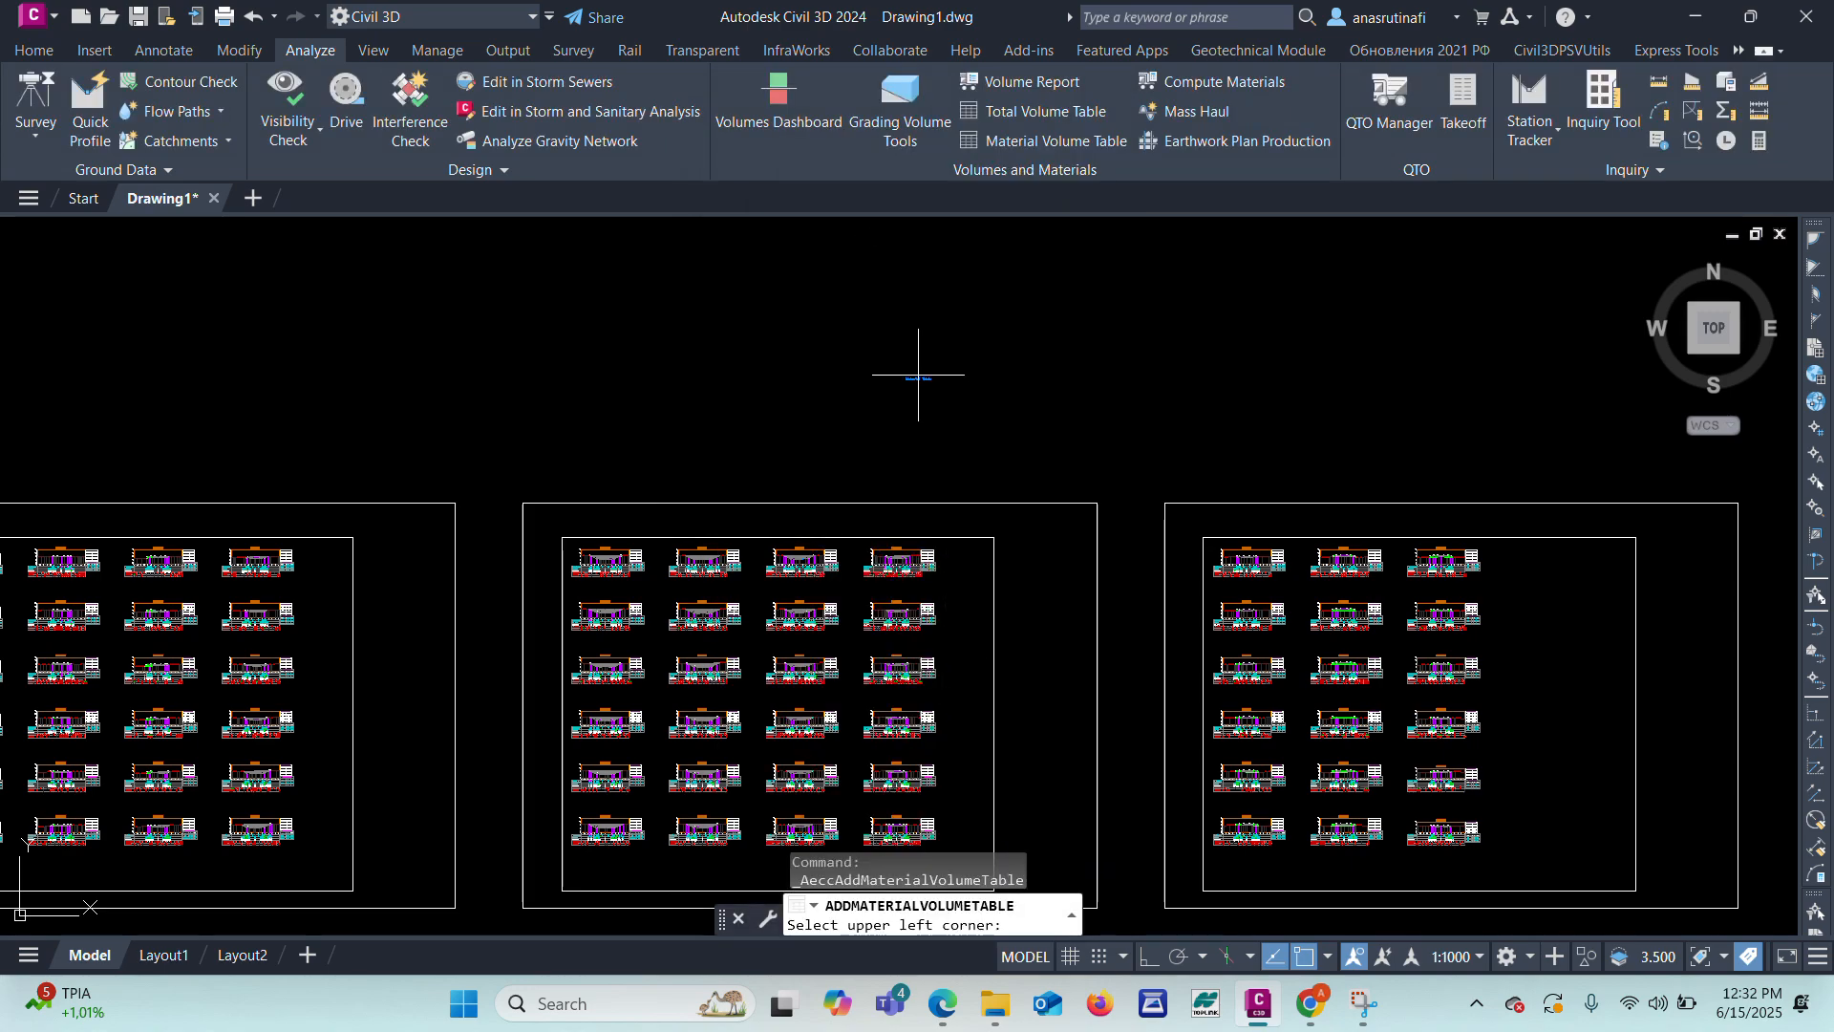
{"action": "scroll", "coordinate": [918, 376], "scroll_direction": "down", "scroll_amount": 7}
{"action": "scroll", "coordinate": [1099, 573], "scroll_direction": "up", "scroll_amount": 3}
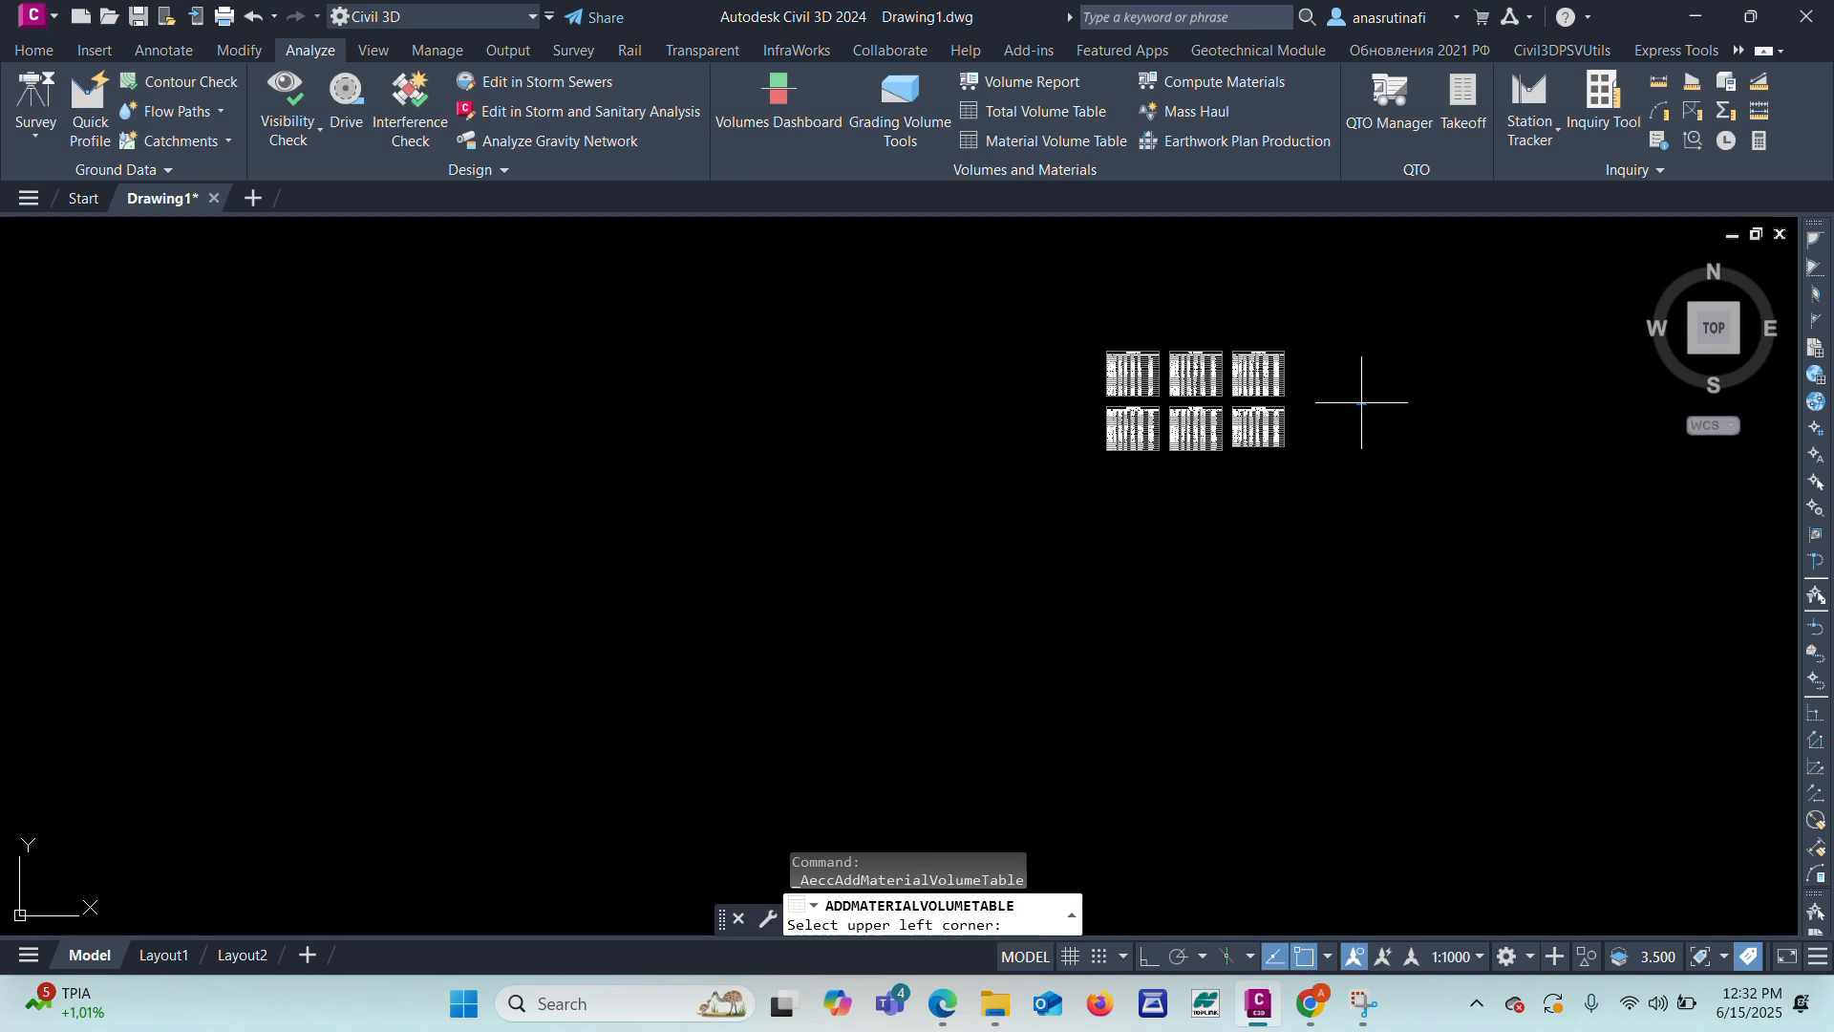
{"action": "scroll", "coordinate": [1356, 420], "scroll_direction": "up", "scroll_amount": 6}
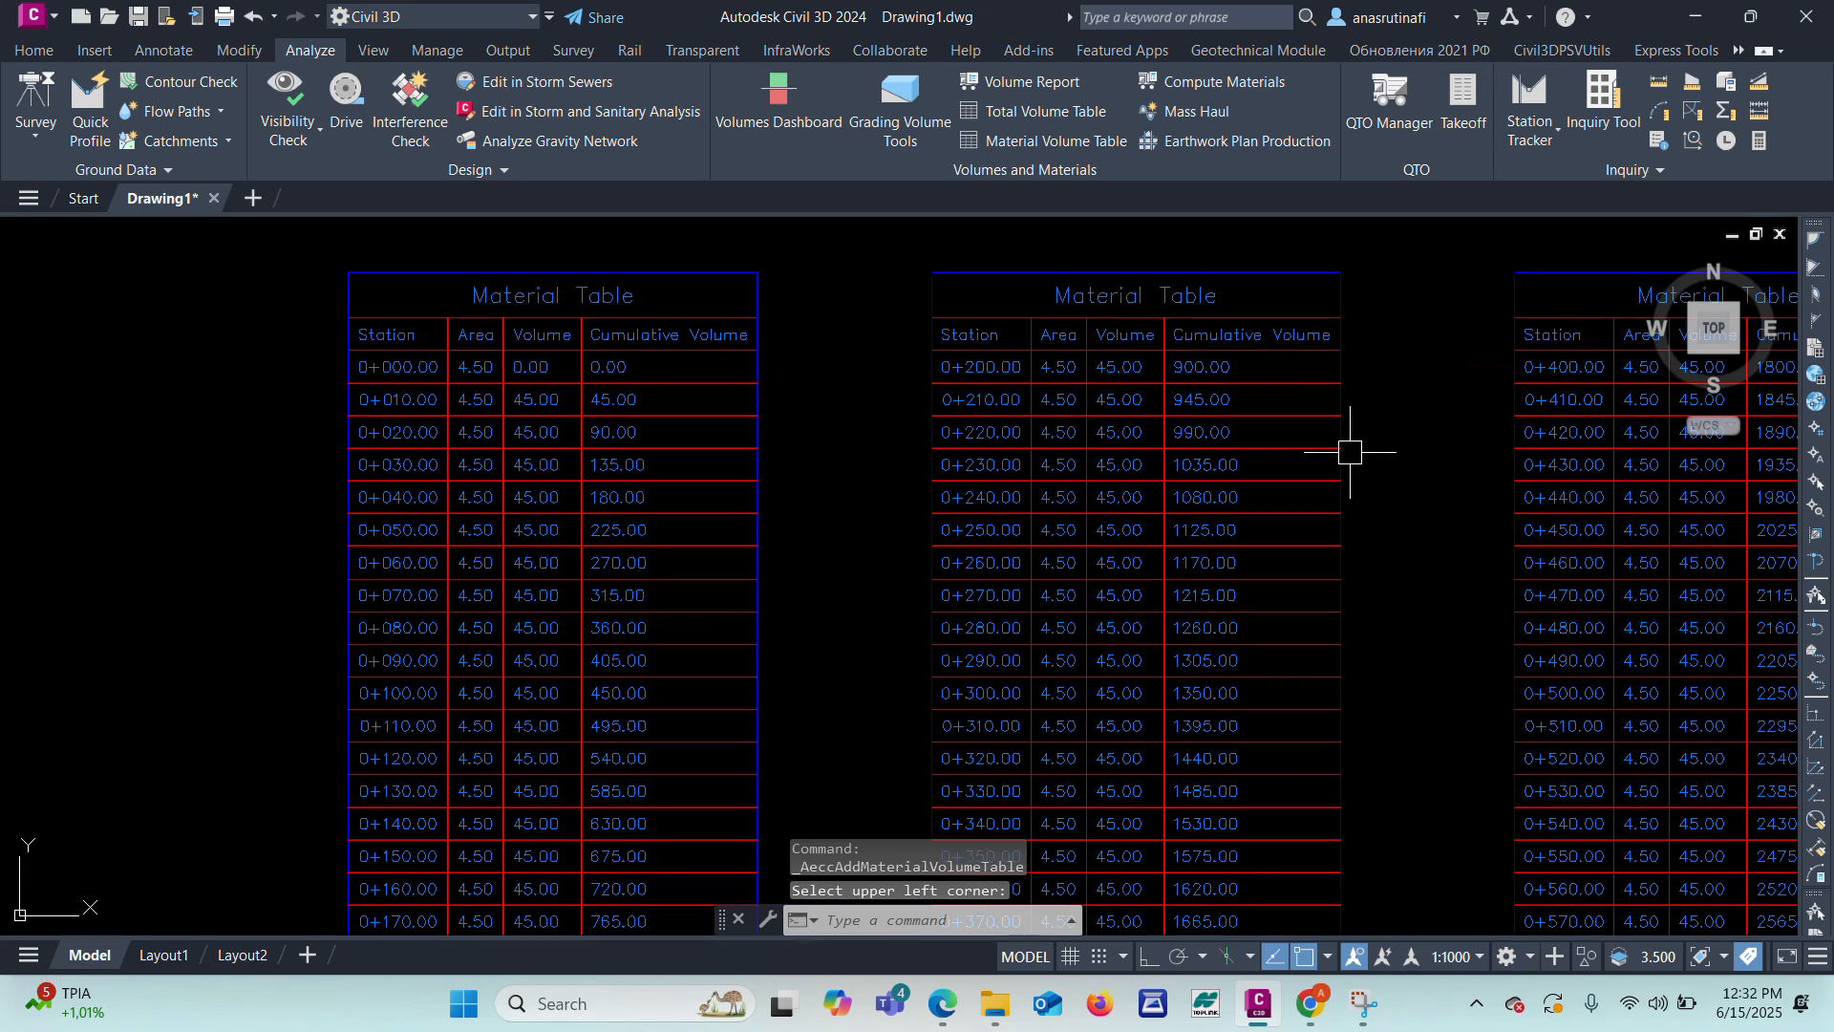
{"action": "scroll", "coordinate": [1350, 452], "scroll_direction": "down", "scroll_amount": 5}
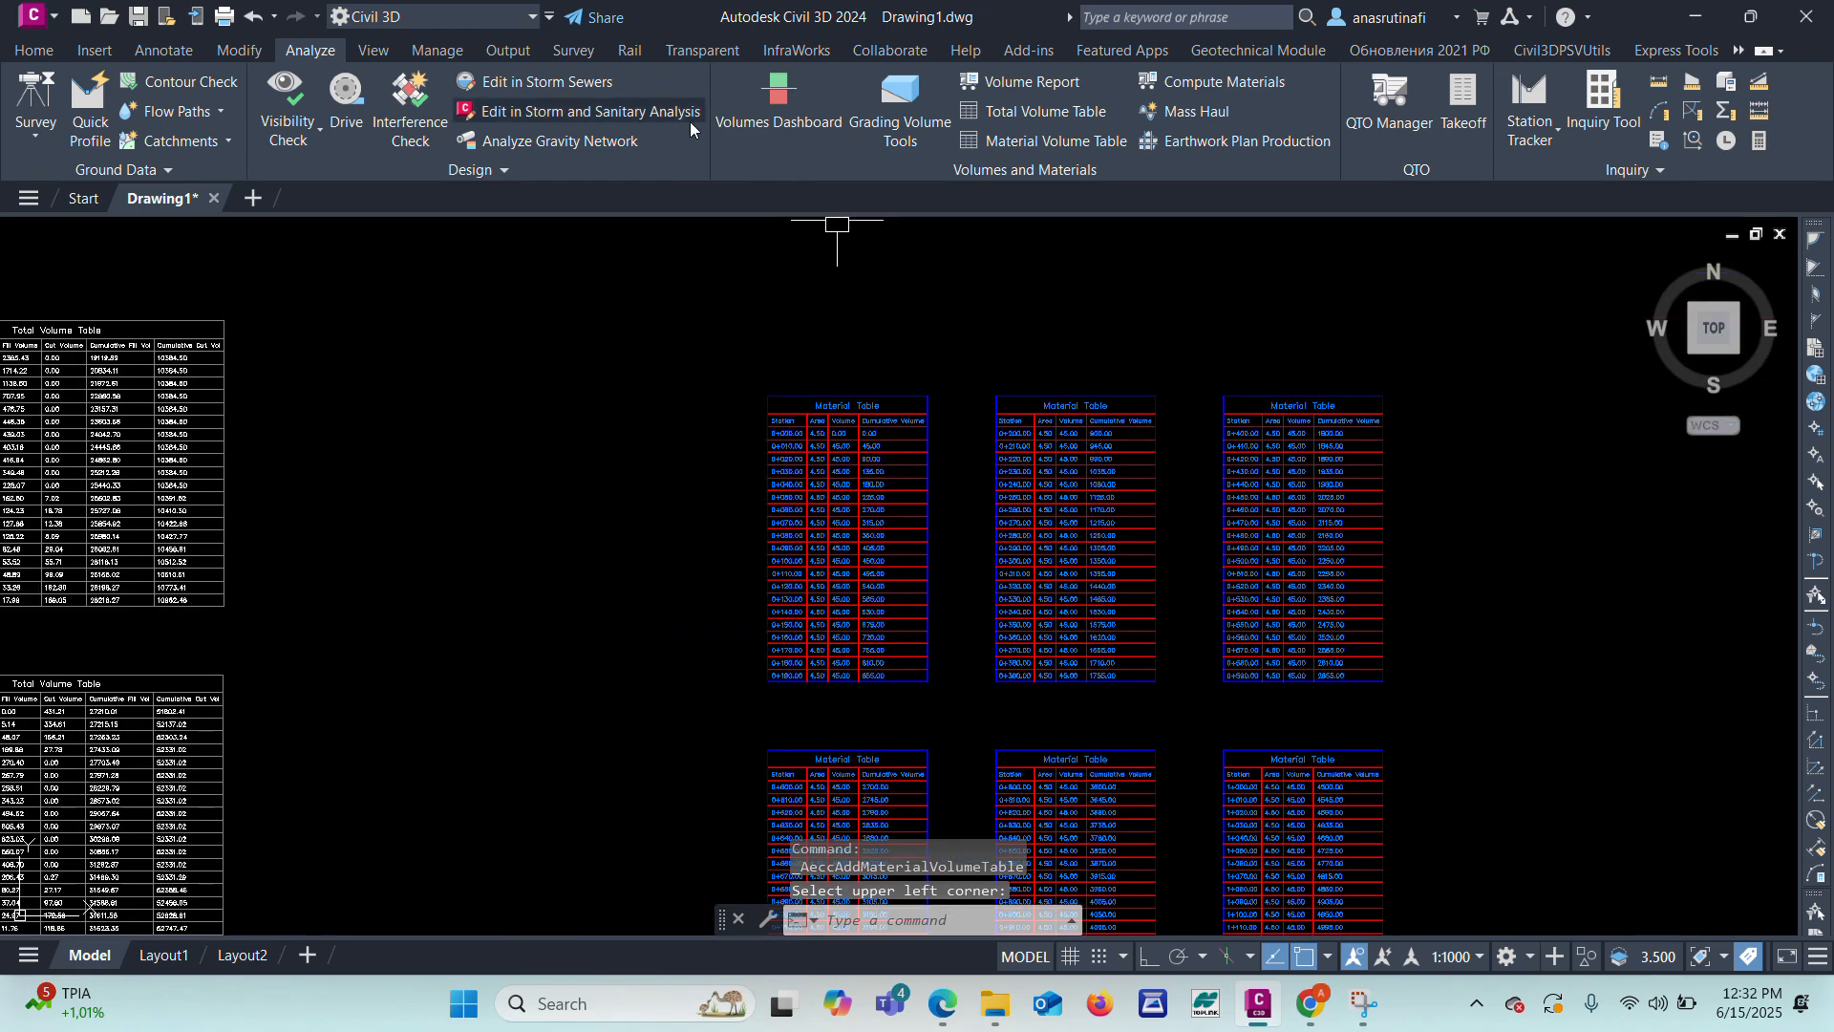
Step: Create a material volume table for BASE A and place it beside the RIGID tables
{"action": "left_click", "coordinate": [967, 143]}
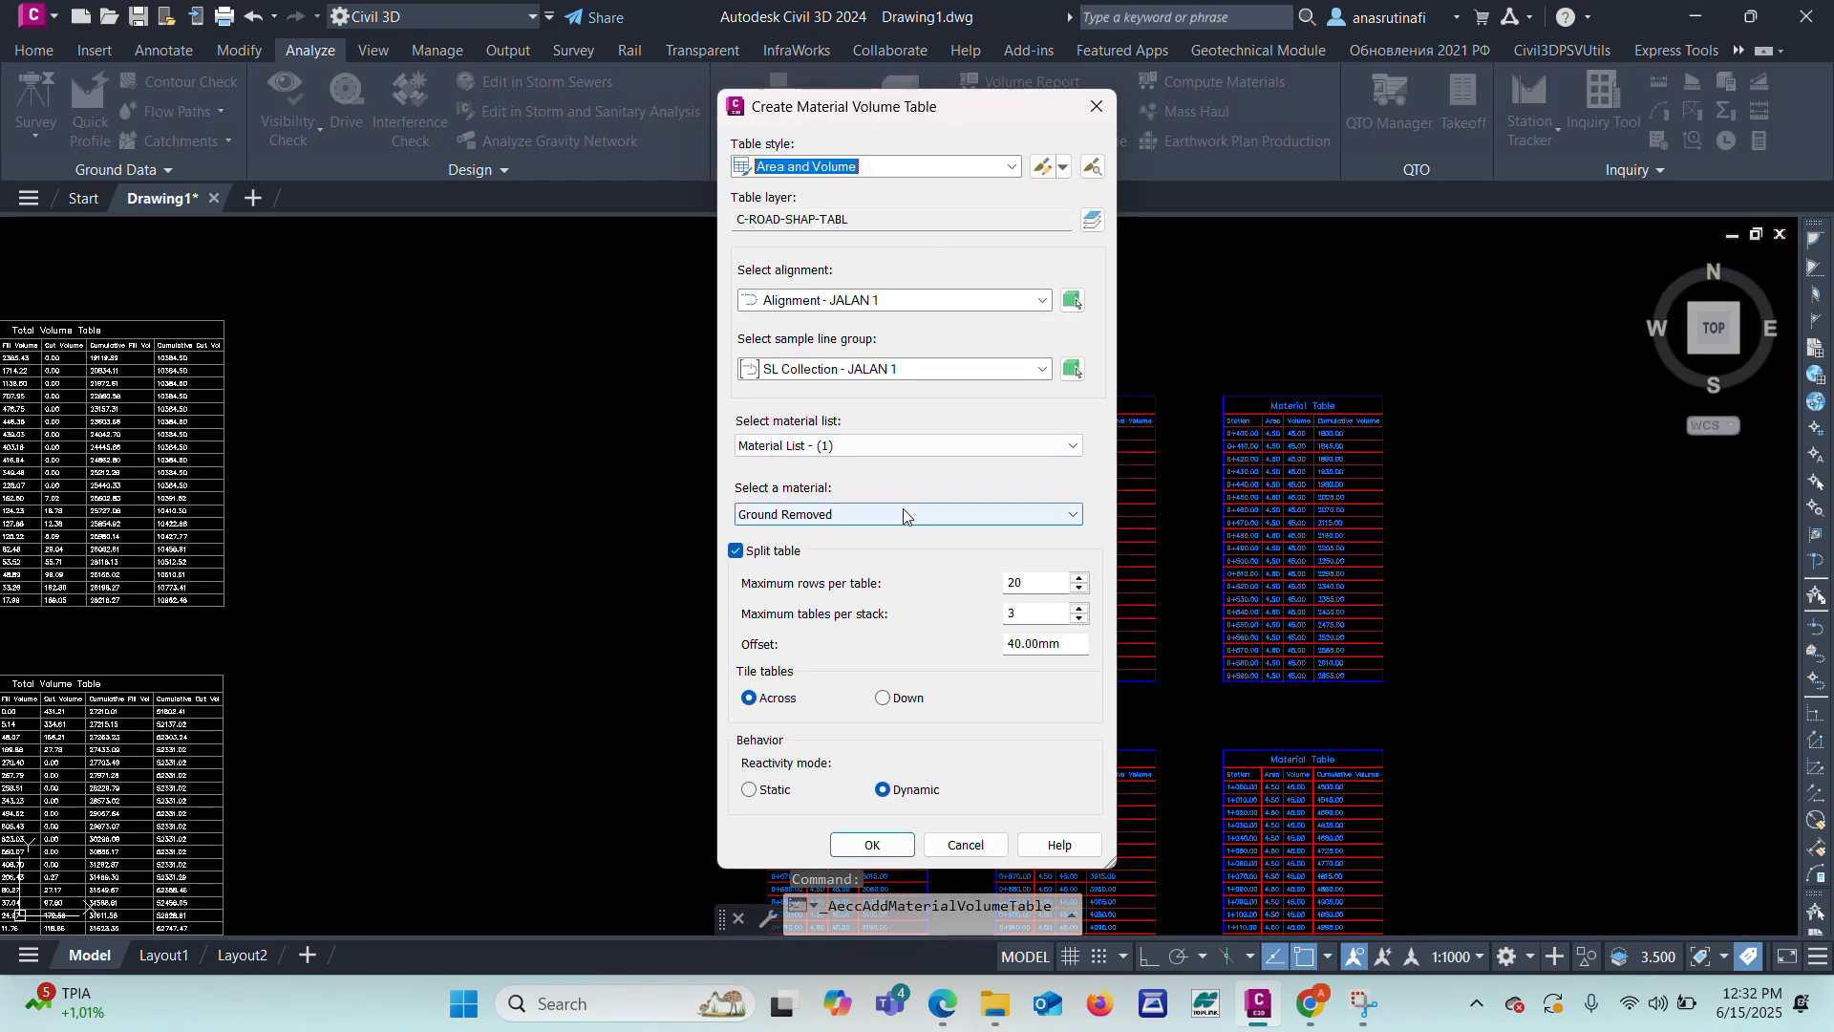
{"action": "left_click", "coordinate": [902, 514]}
{"action": "left_click", "coordinate": [865, 579]}
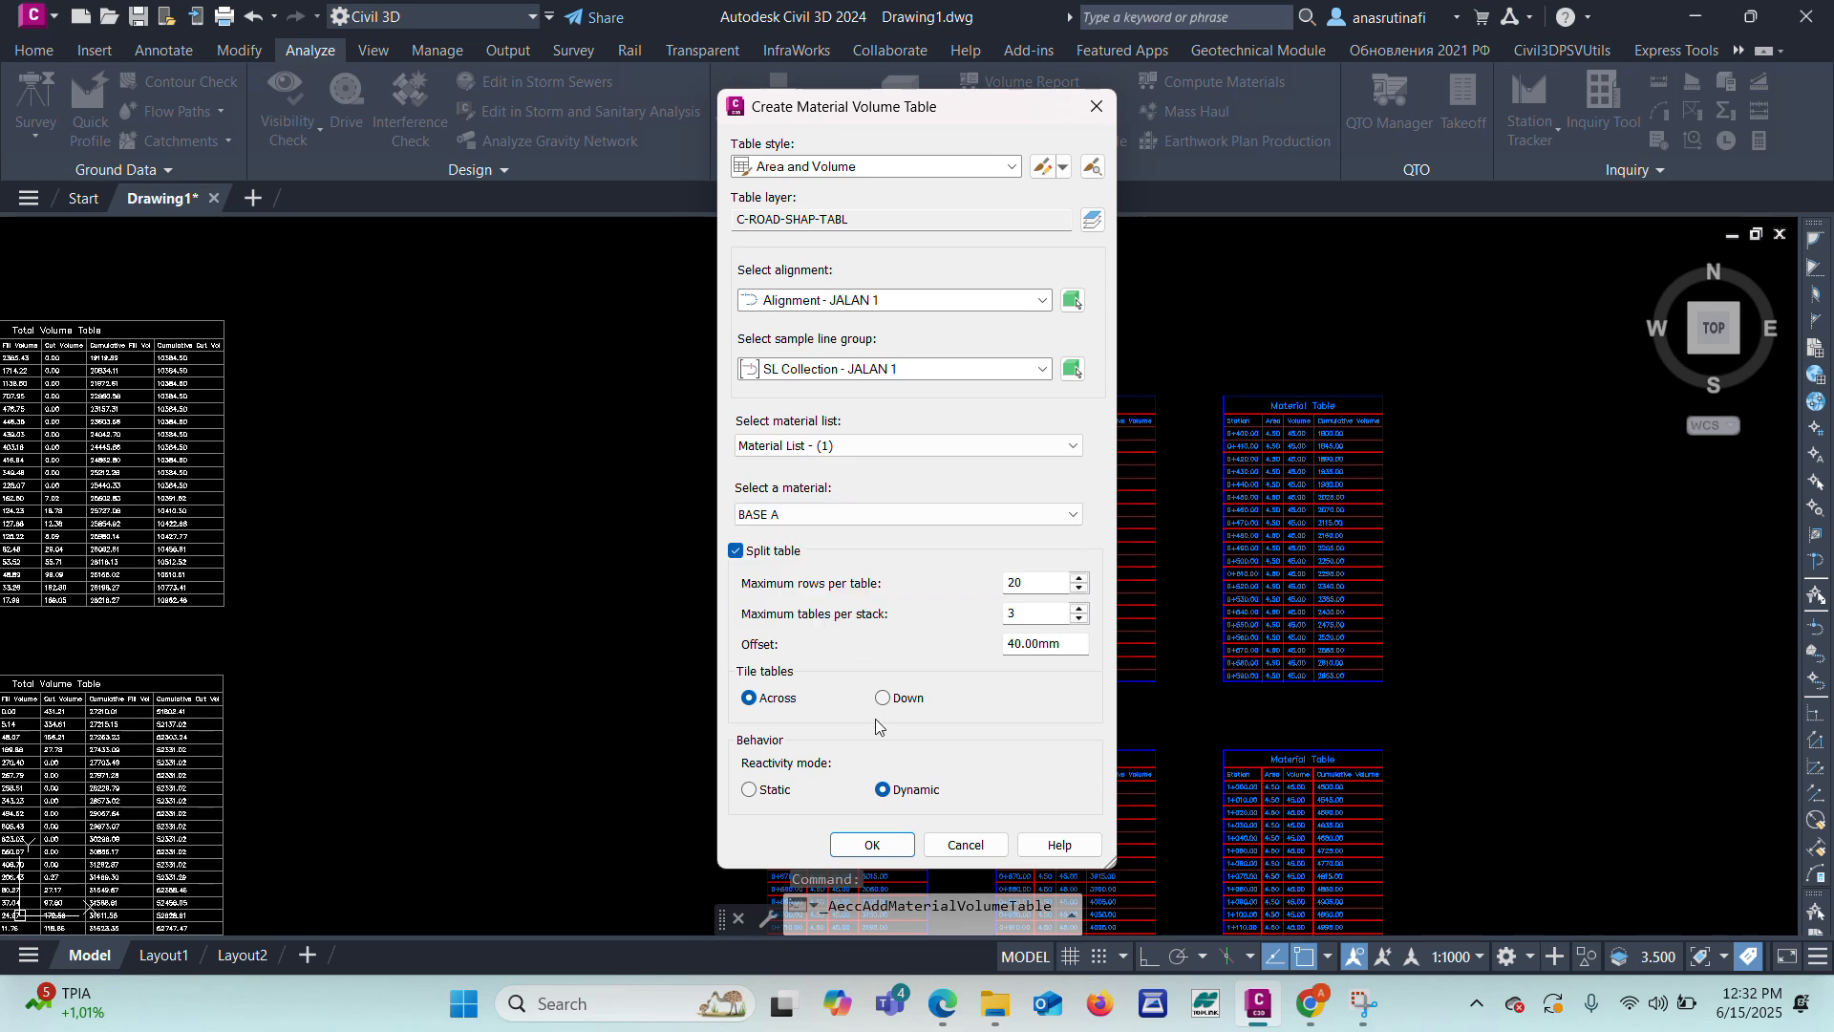
{"action": "left_click", "coordinate": [863, 844]}
{"action": "scroll", "coordinate": [875, 445], "scroll_direction": "down", "scroll_amount": 3}
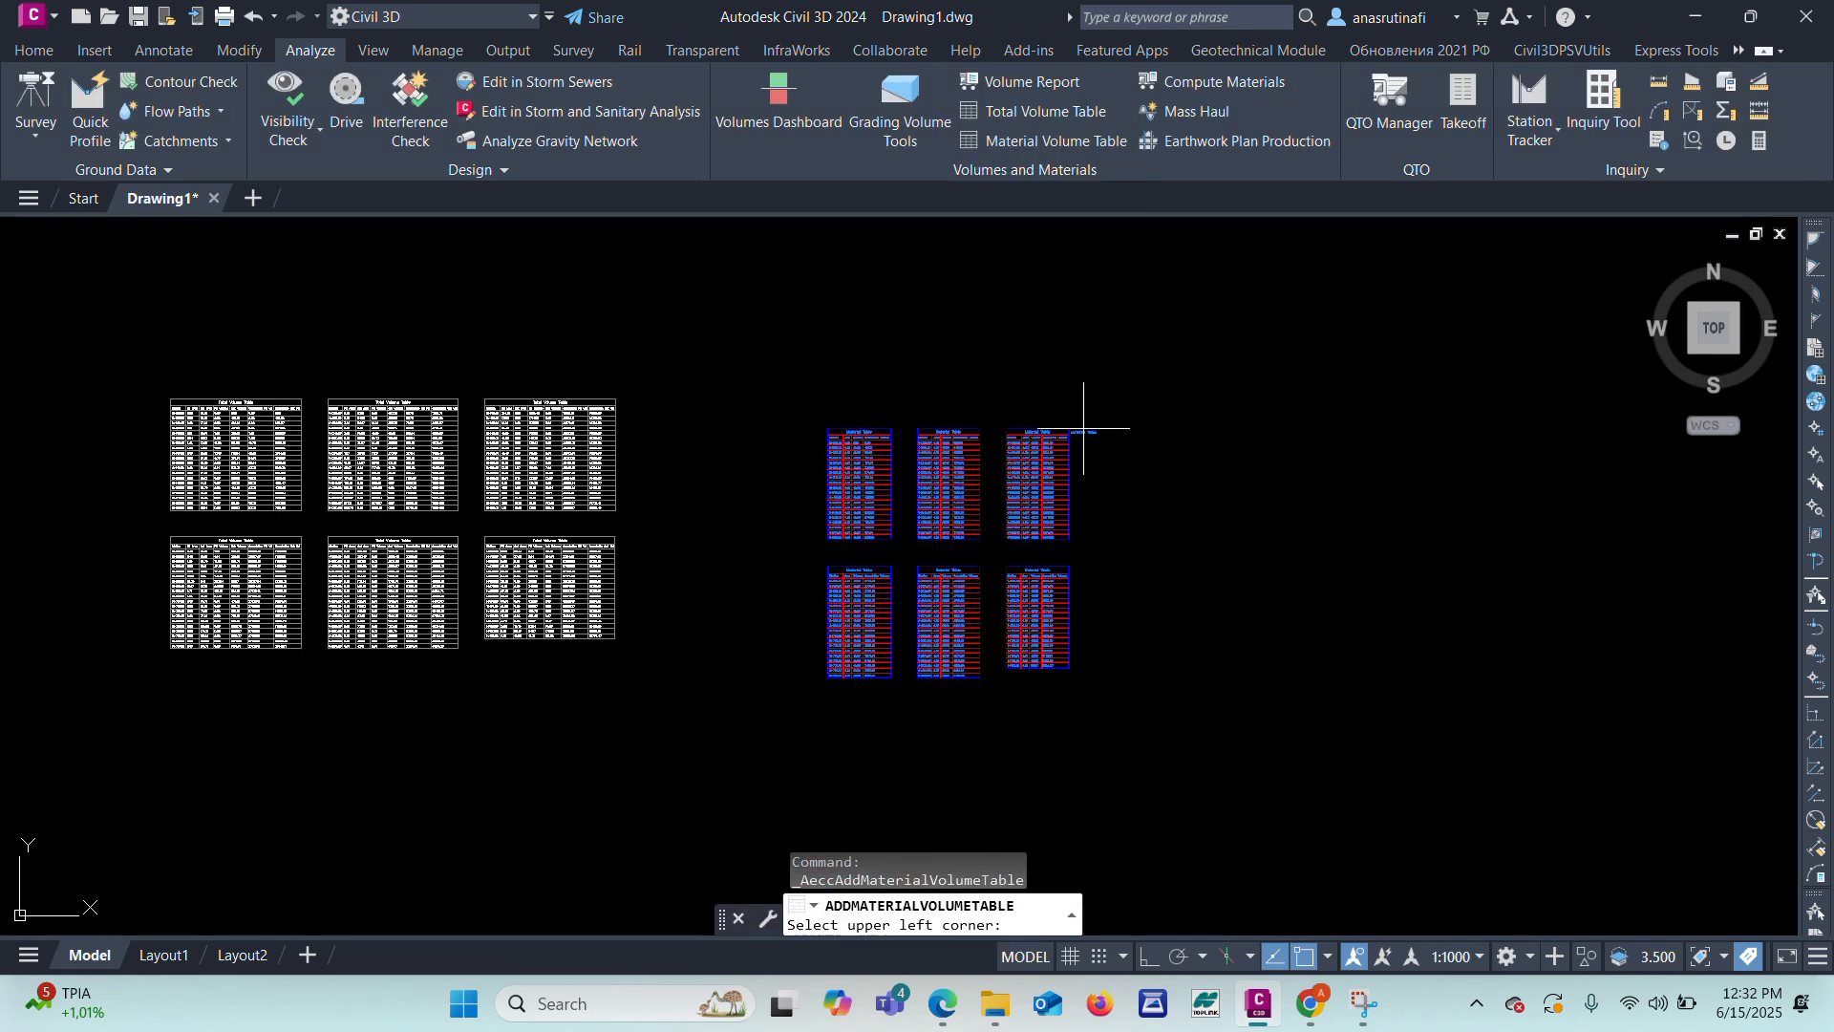
{"action": "left_click", "coordinate": [1173, 425]}
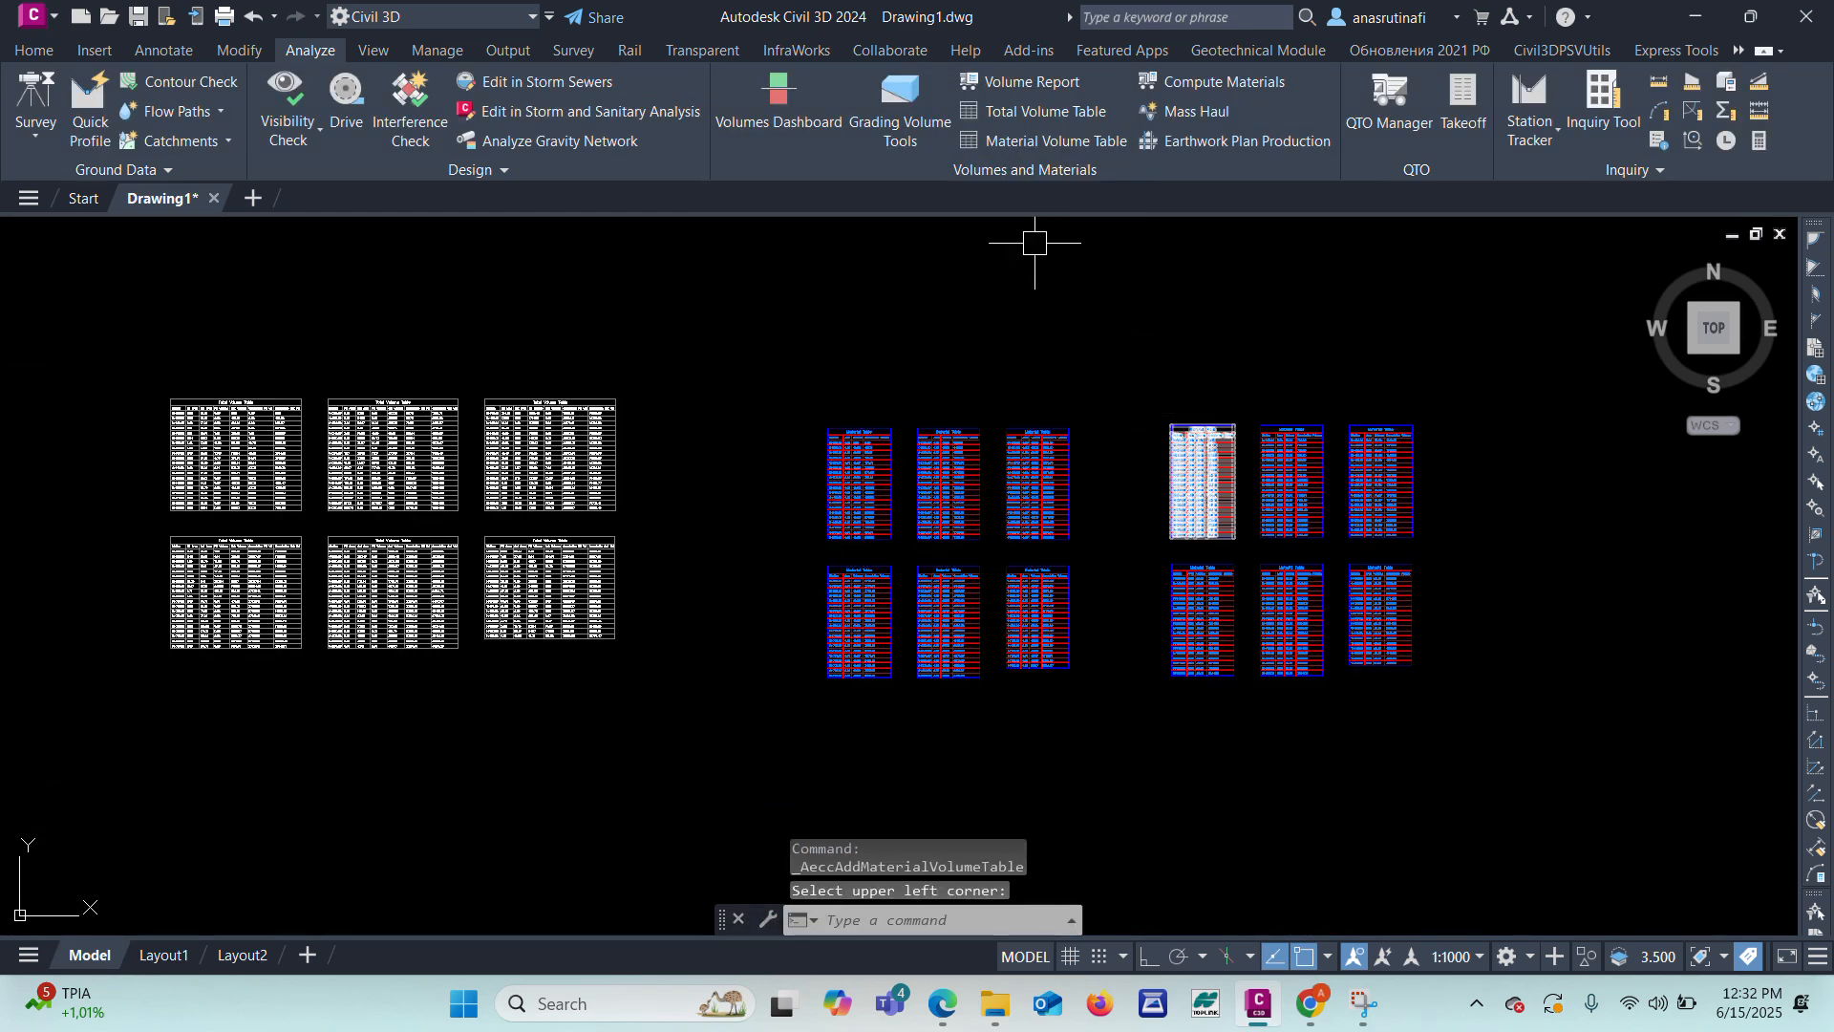
Step: Create a BASE B material volume table in the Area and Volume style from Material List - (1), placed beside the BASE A tables
{"action": "left_click", "coordinate": [975, 146]}
{"action": "left_click", "coordinate": [873, 521]}
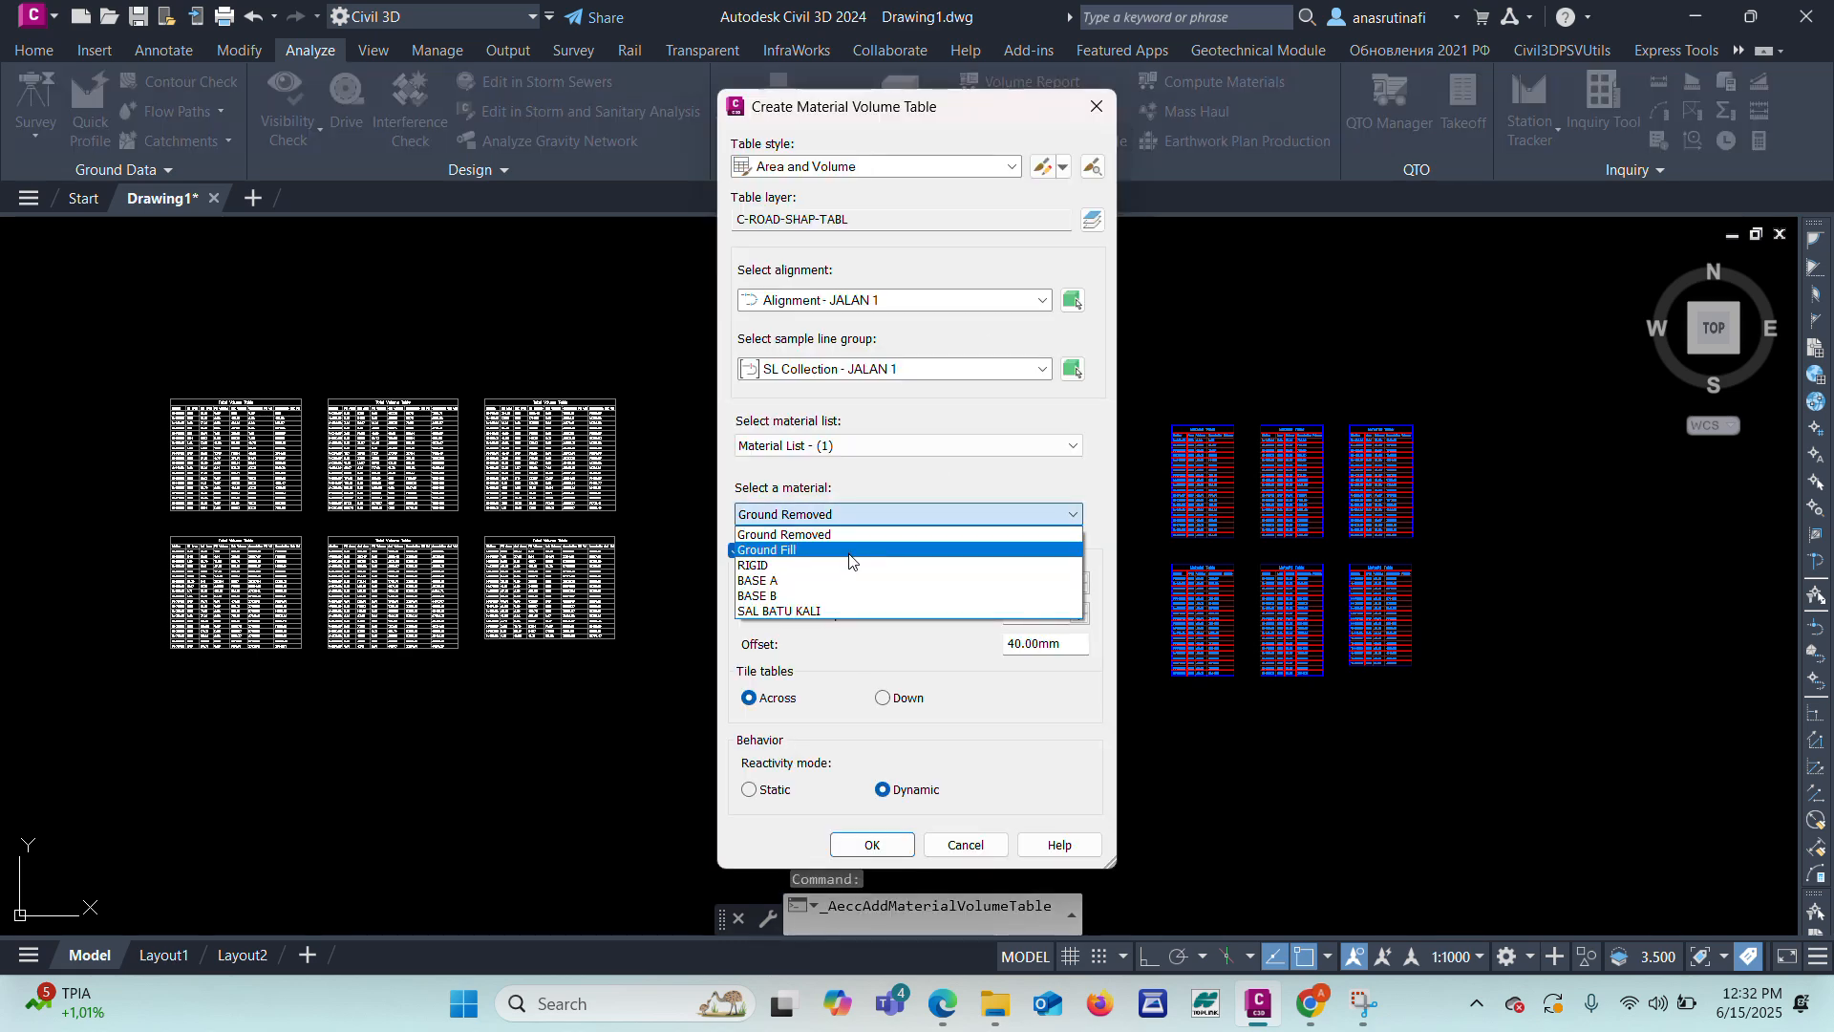
{"action": "left_click", "coordinate": [840, 595]}
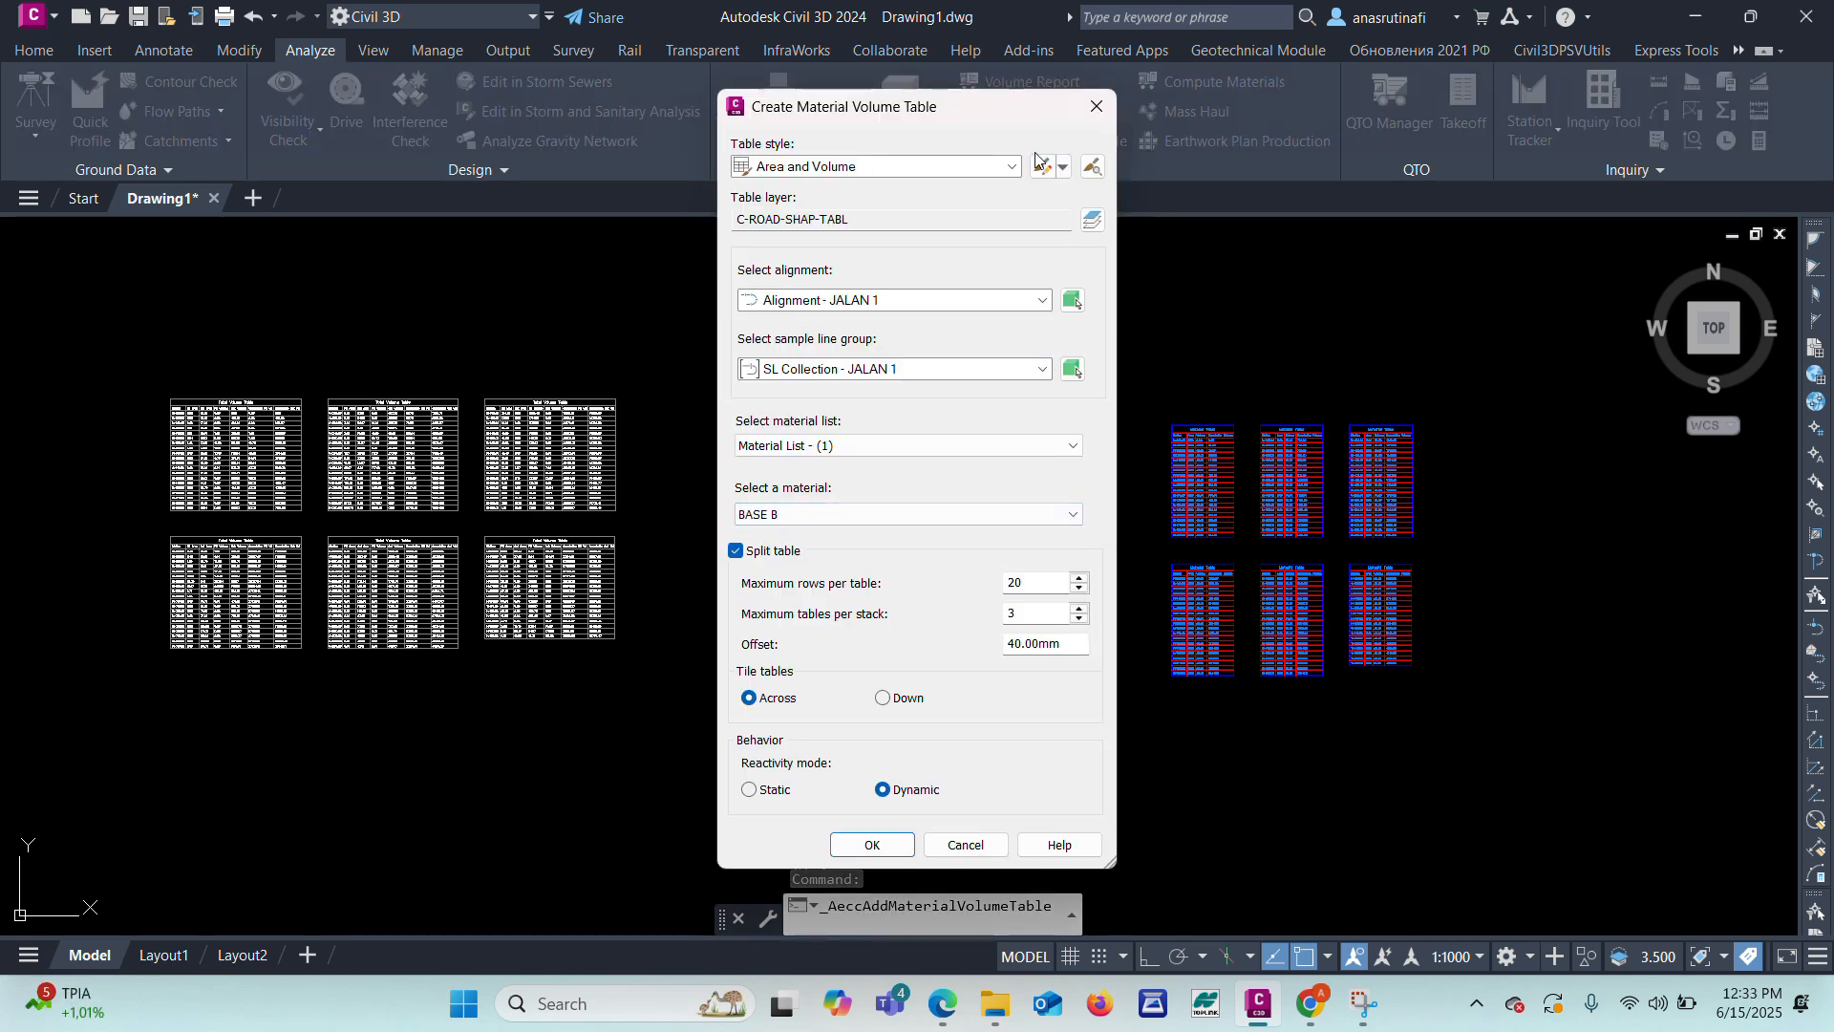
{"action": "left_click", "coordinate": [871, 844]}
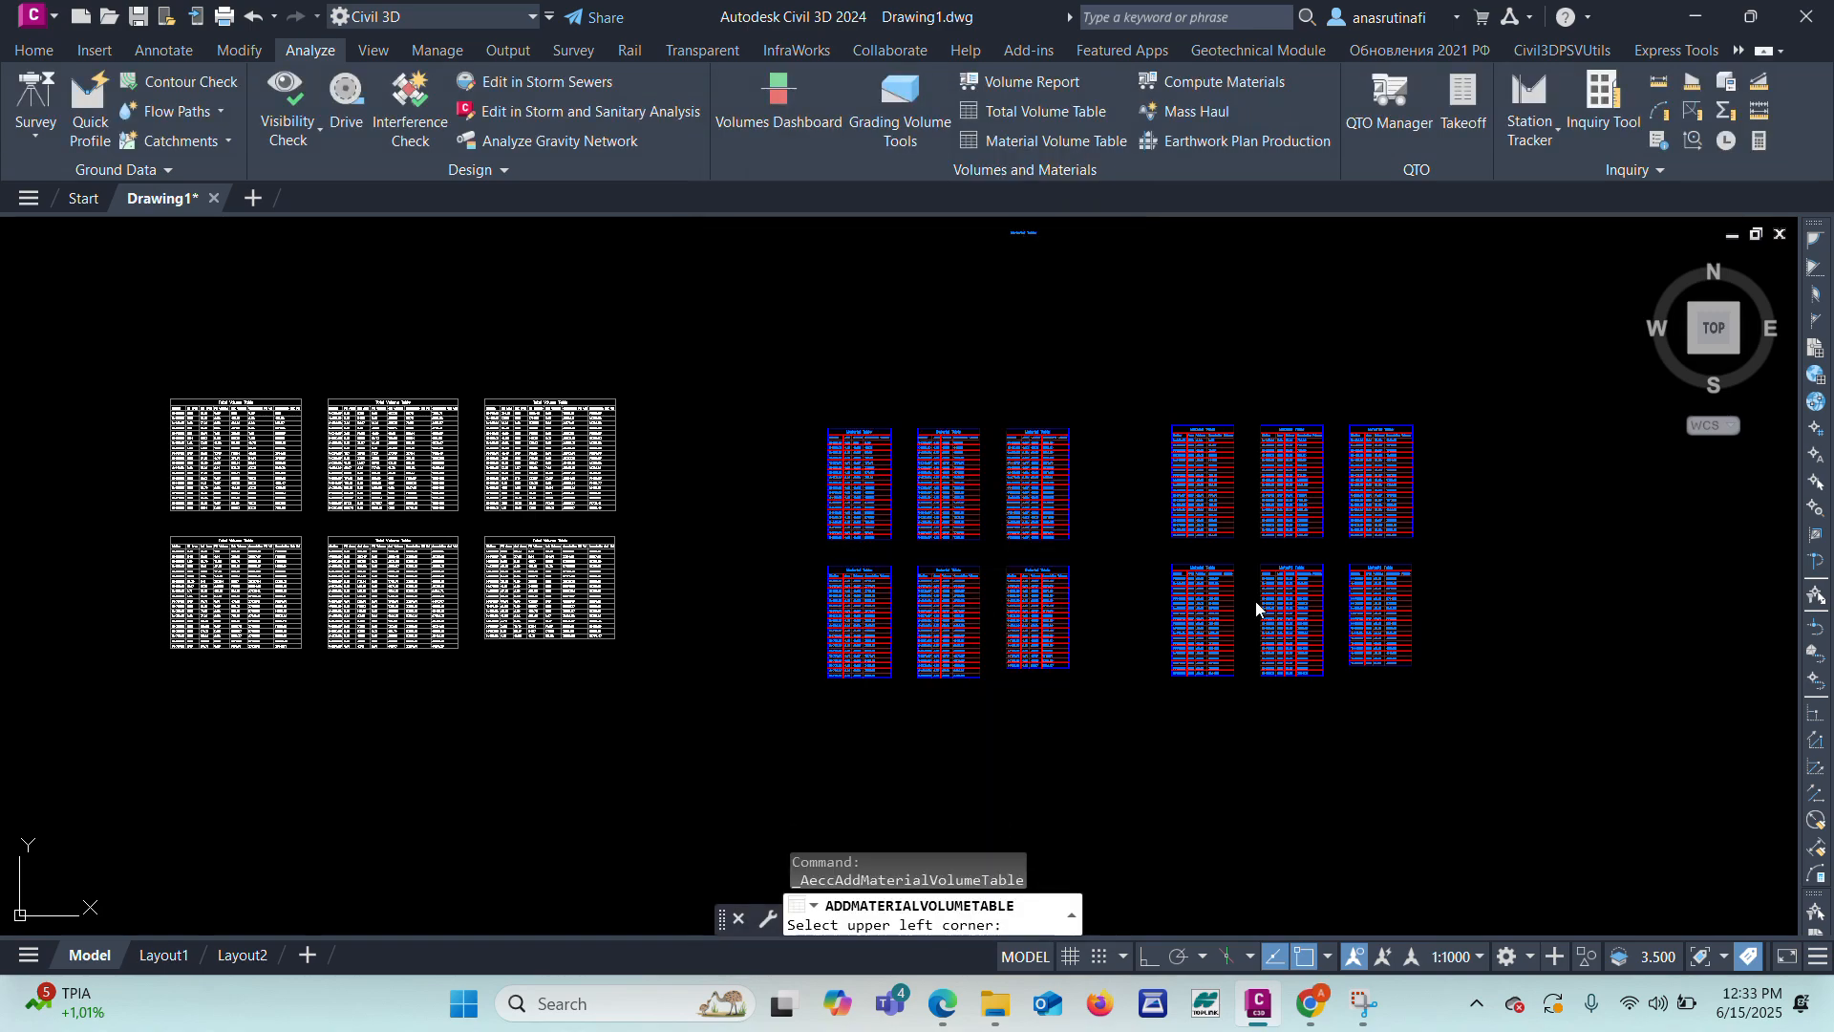
{"action": "scroll", "coordinate": [1568, 427], "scroll_direction": "up", "scroll_amount": 5}
{"action": "left_click", "coordinate": [945, 421]}
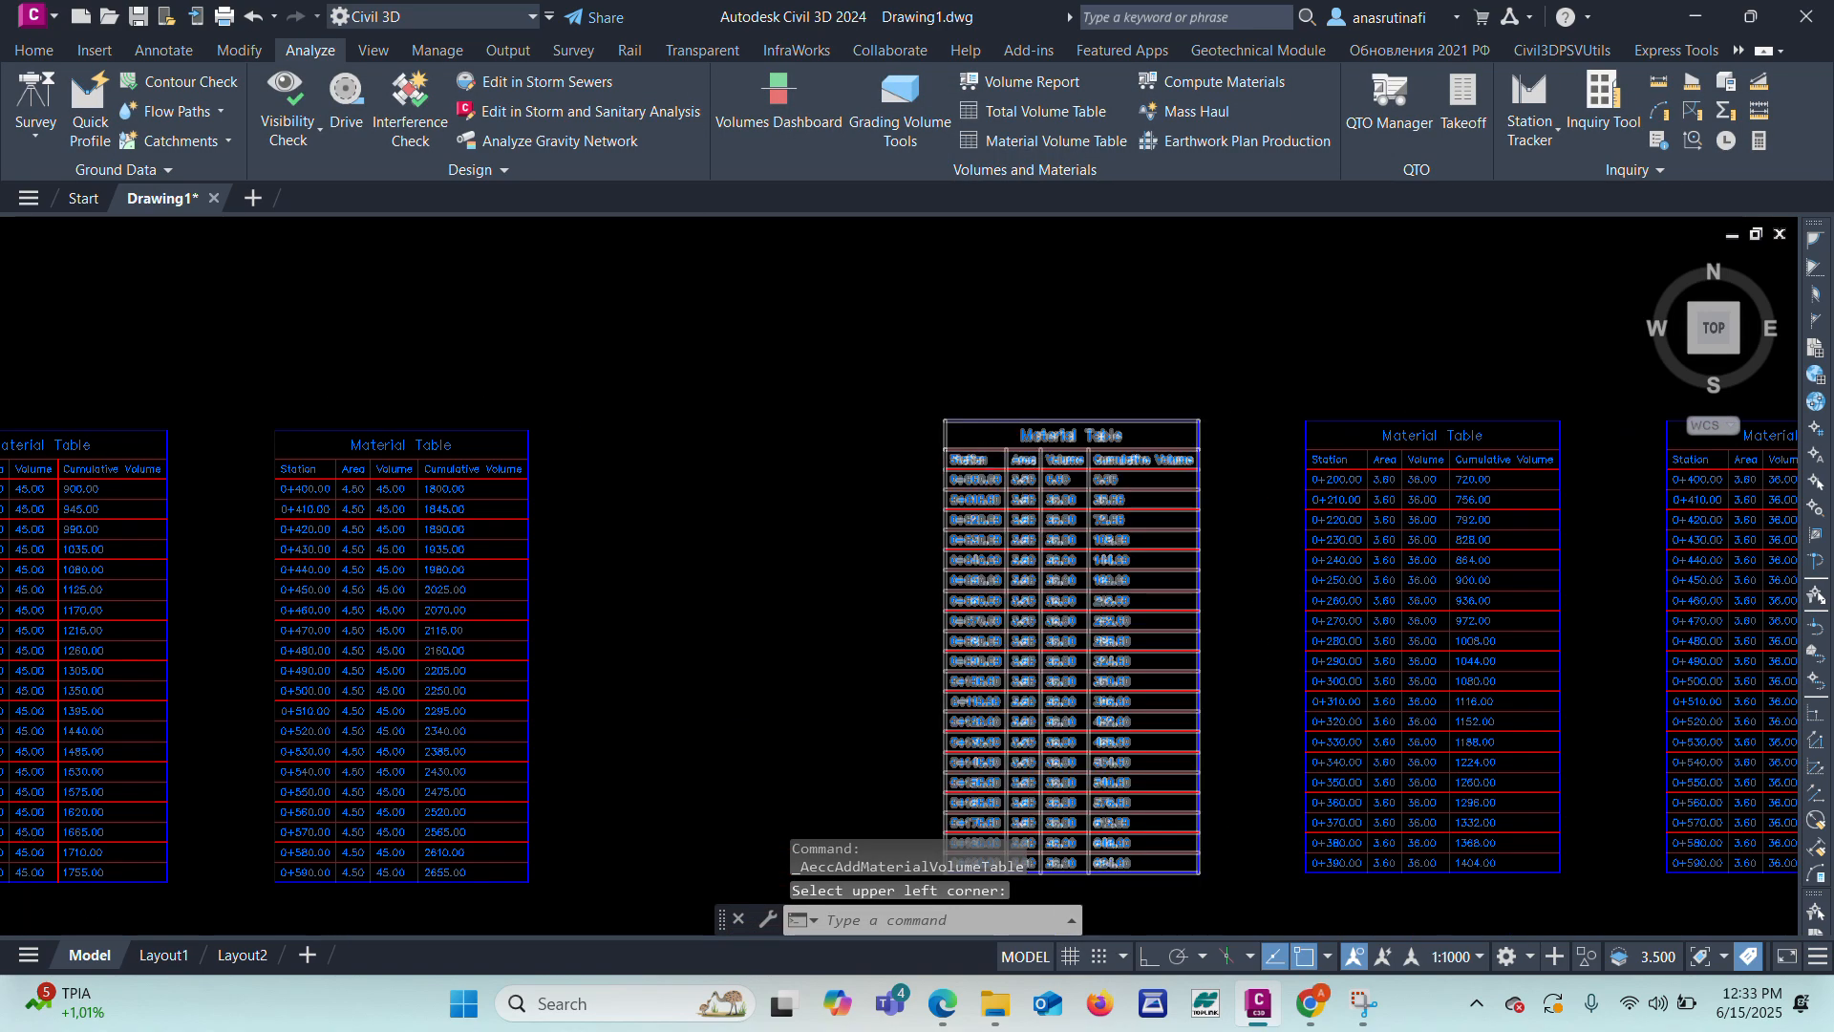
Step: Create a material volume table for SAL BATU KALI and place it beside the BASE B tables
{"action": "scroll", "coordinate": [1098, 483], "scroll_direction": "down", "scroll_amount": 5}
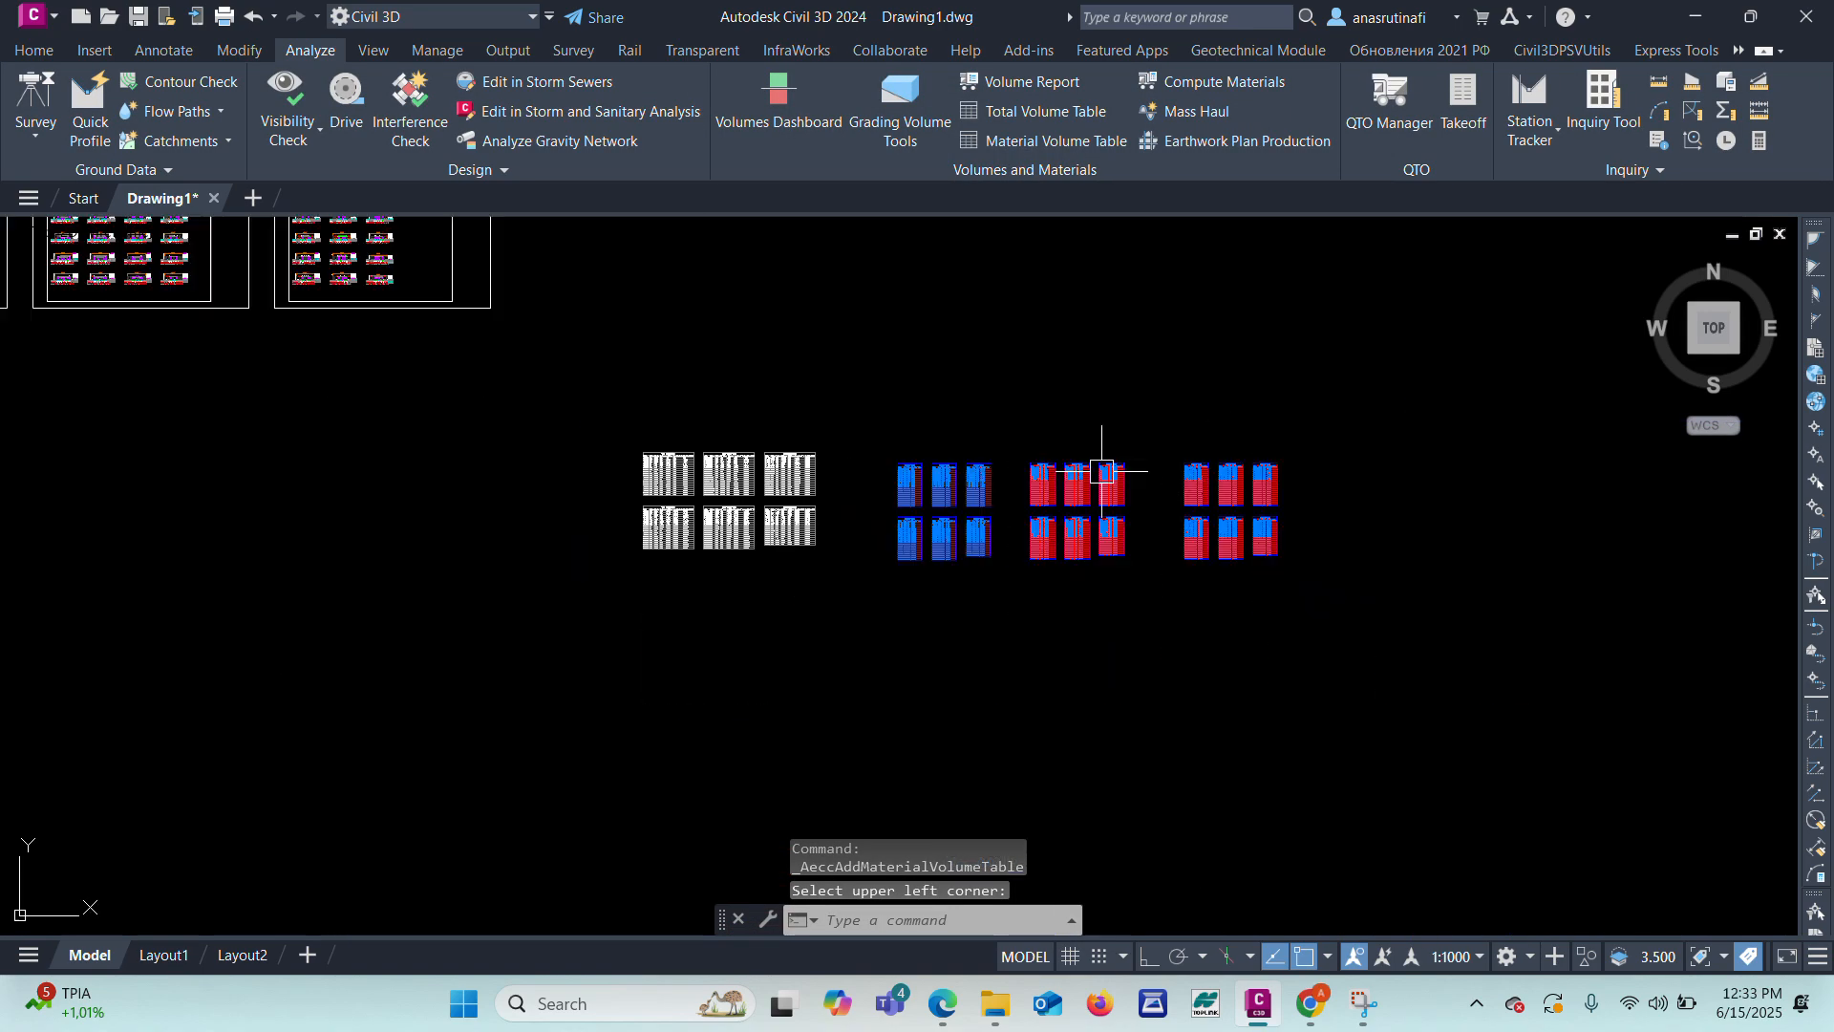
{"action": "left_click", "coordinate": [967, 142]}
{"action": "left_click", "coordinate": [902, 520]}
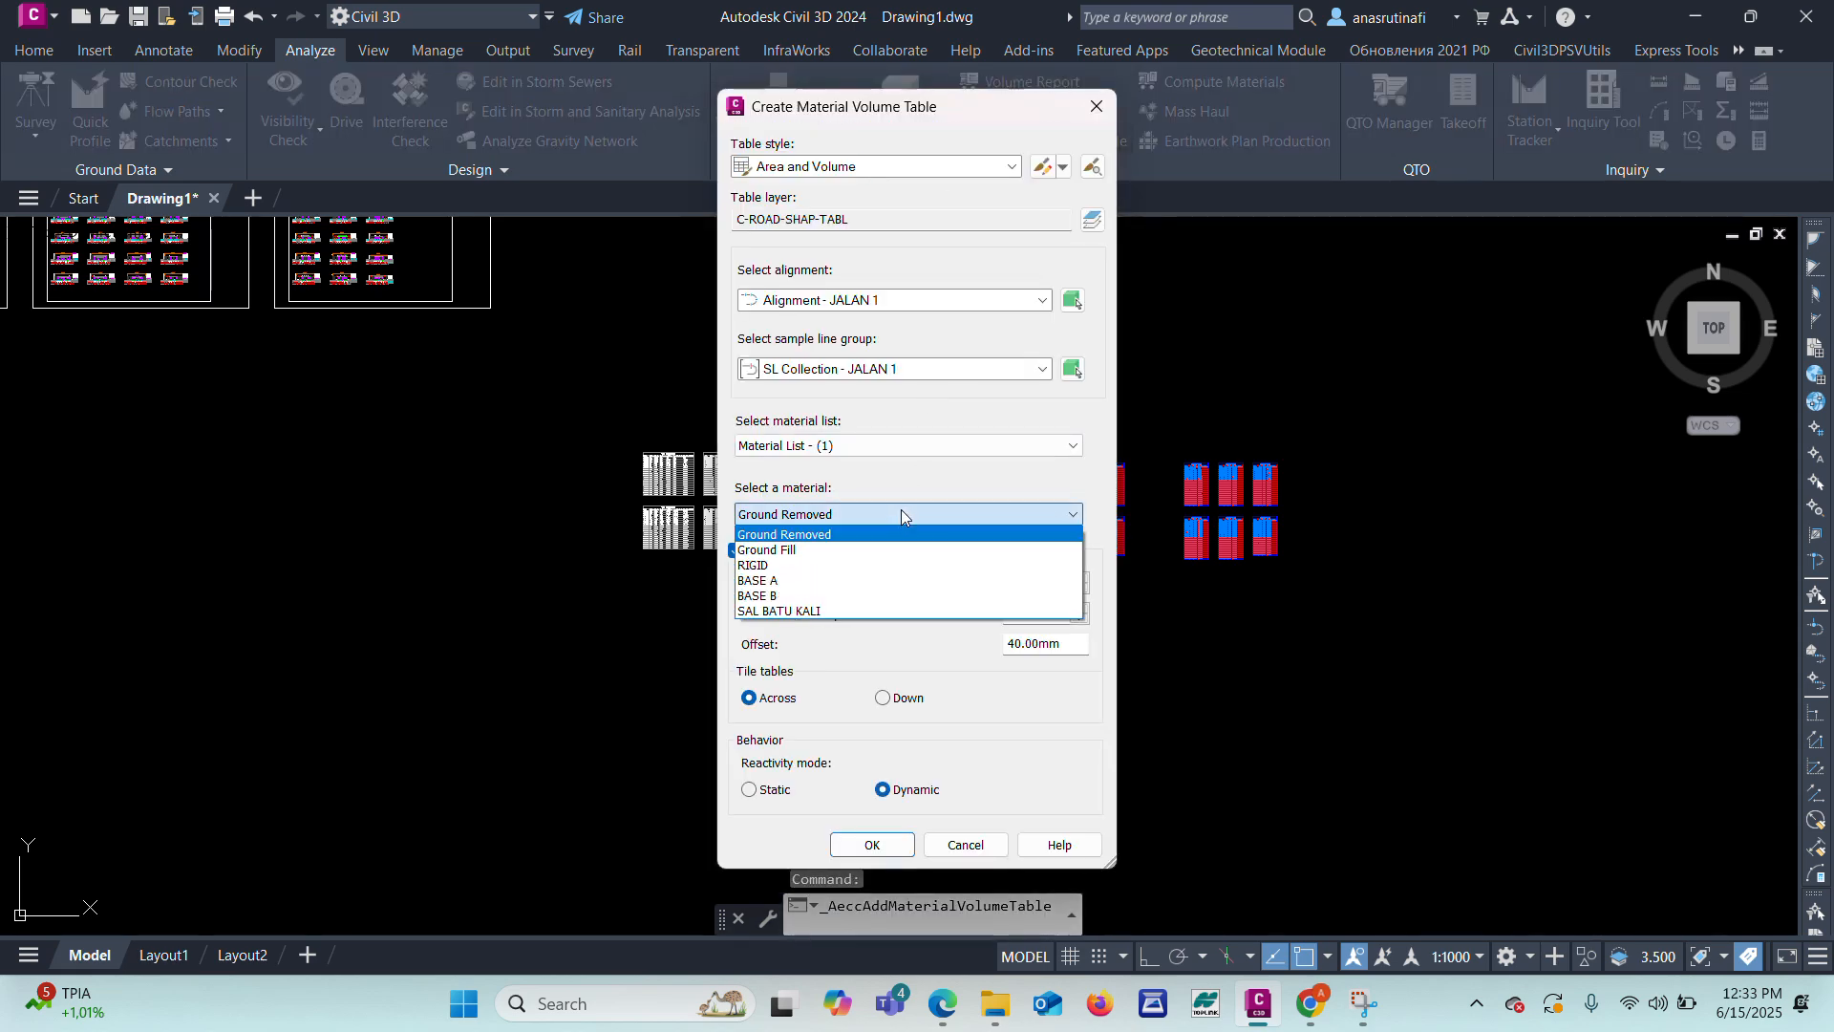
{"action": "left_click", "coordinate": [819, 615]}
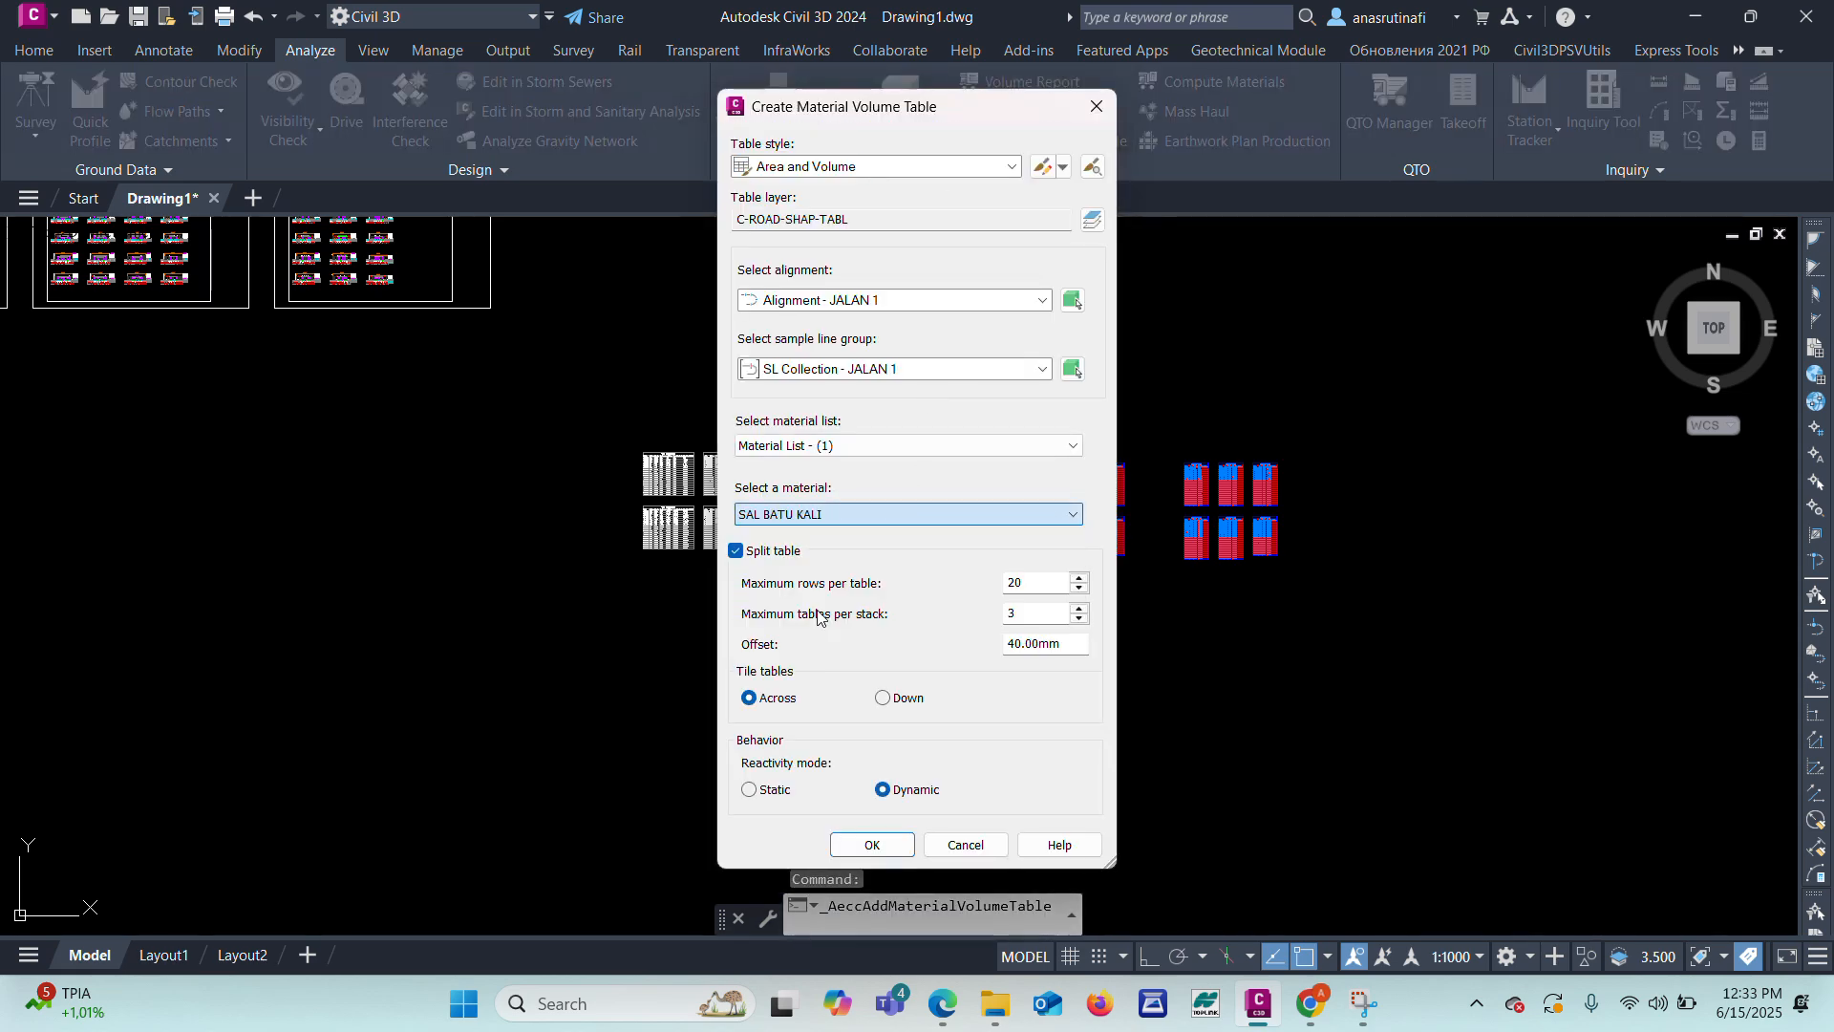
{"action": "left_click", "coordinate": [872, 844]}
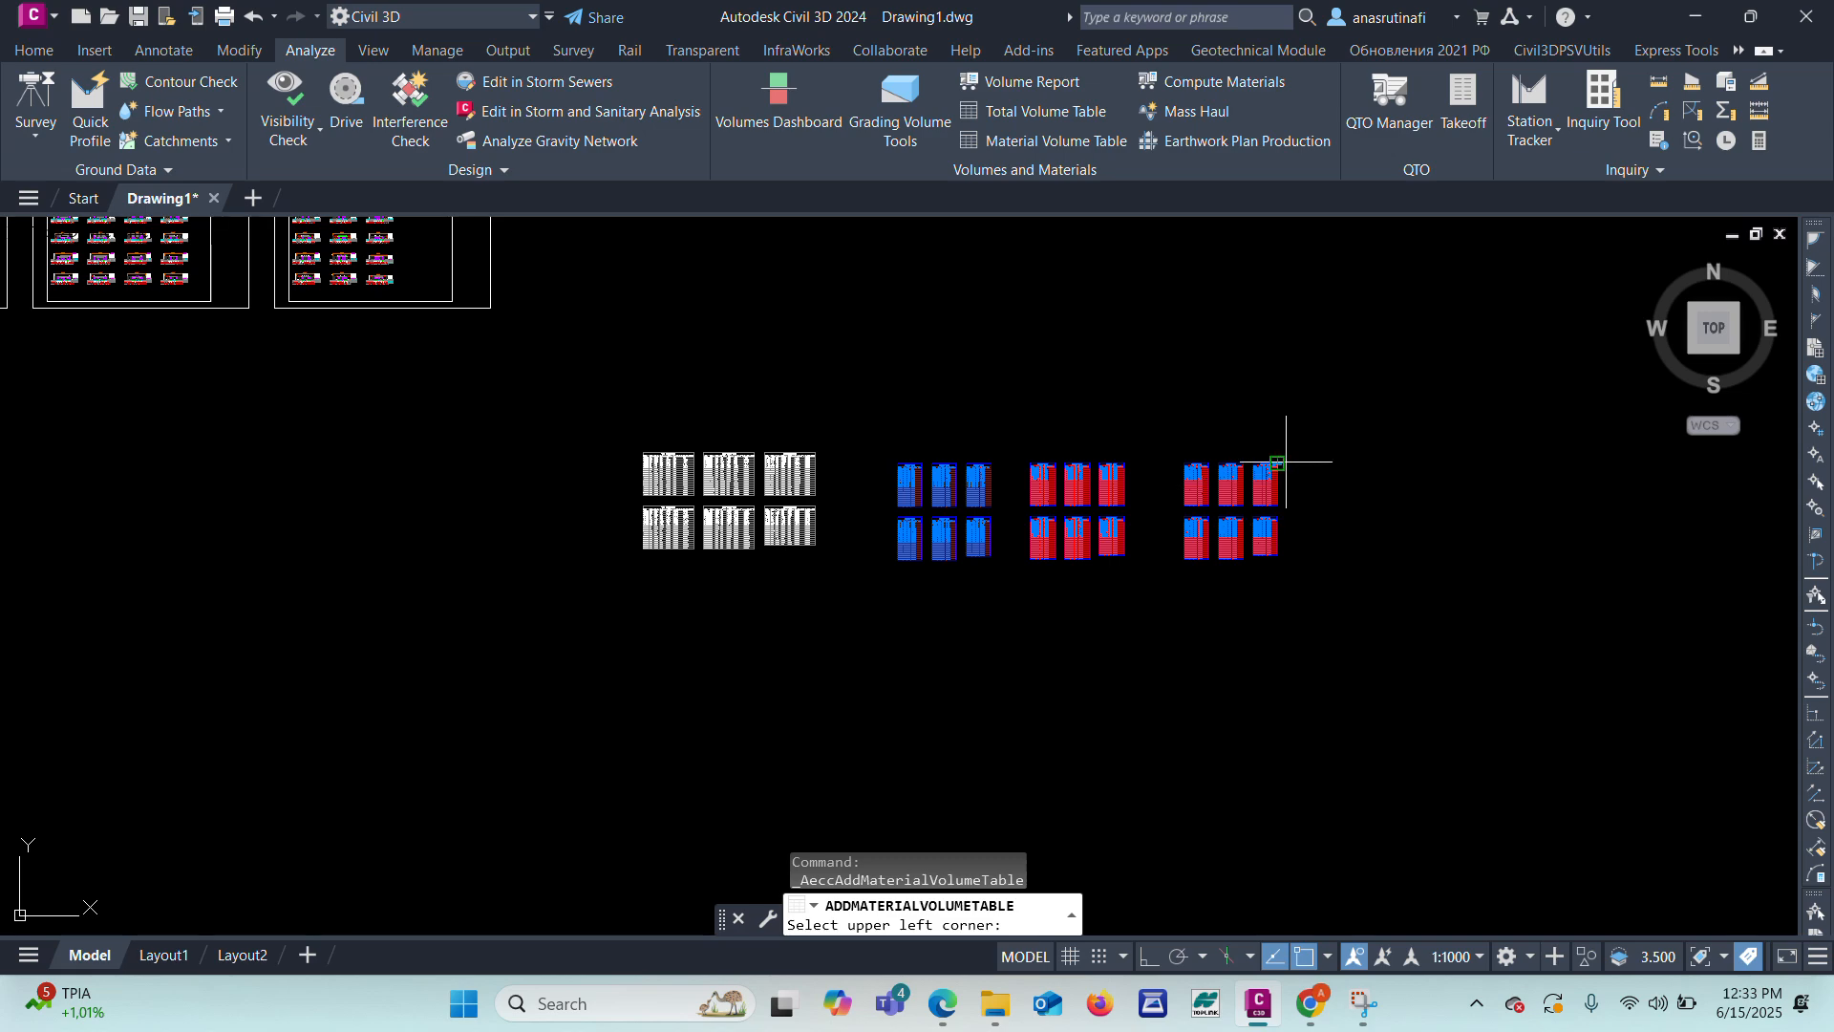
{"action": "left_click", "coordinate": [1369, 460]}
{"action": "scroll", "coordinate": [1241, 526], "scroll_direction": "down", "scroll_amount": 4}
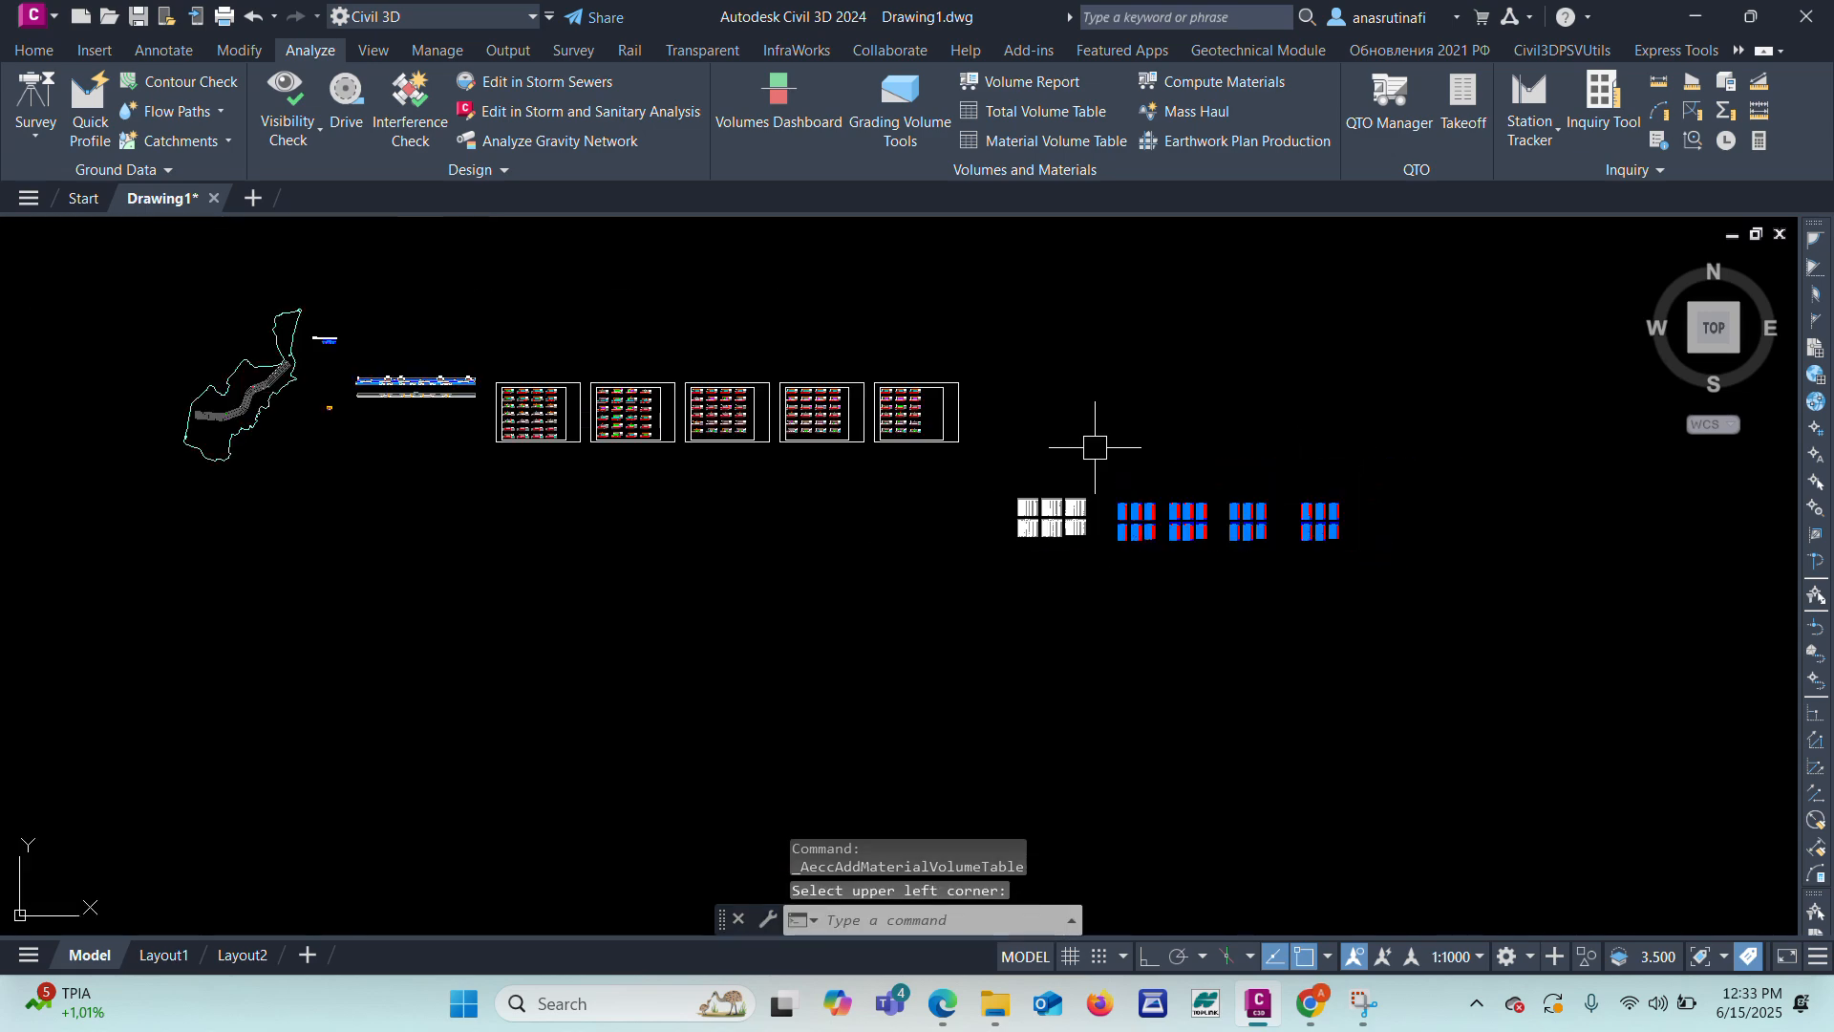
{"action": "key", "text": "Escape"}
{"action": "key", "text": "Escape"}
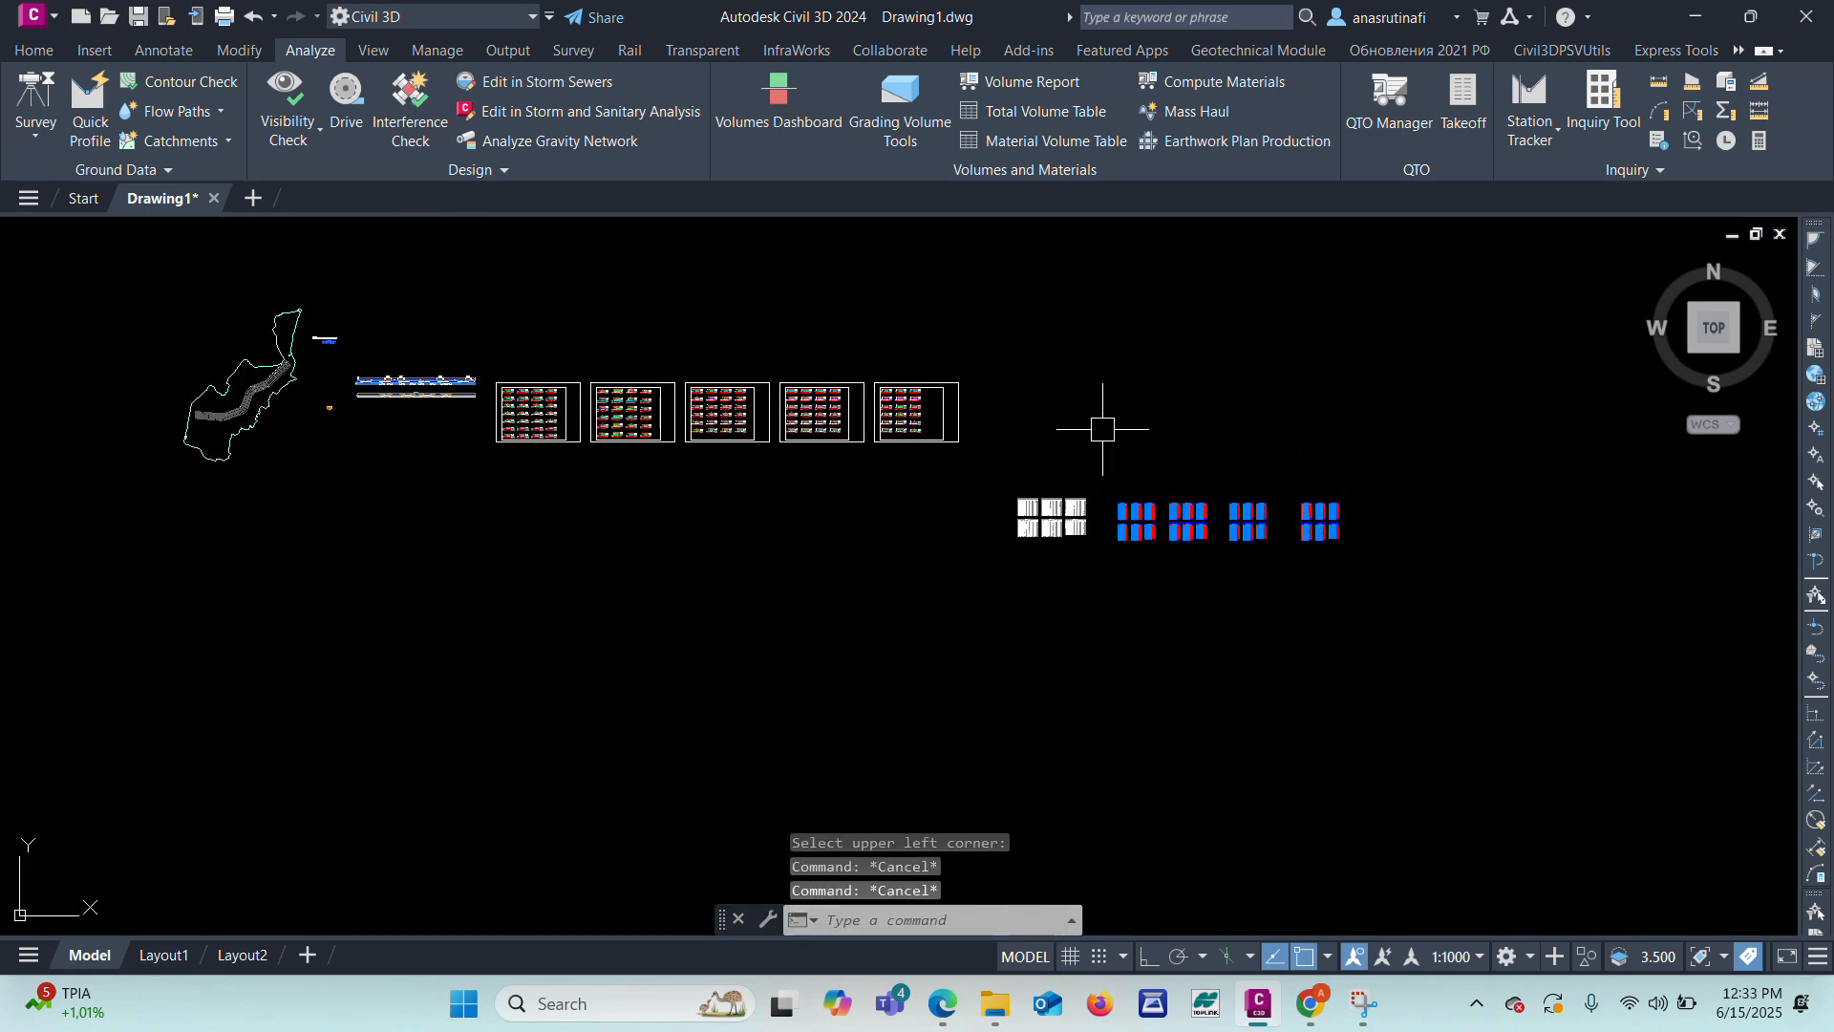
{"action": "scroll", "coordinate": [258, 392], "scroll_direction": "up", "scroll_amount": 6}
{"action": "scroll", "coordinate": [693, 530], "scroll_direction": "down", "scroll_amount": 4}
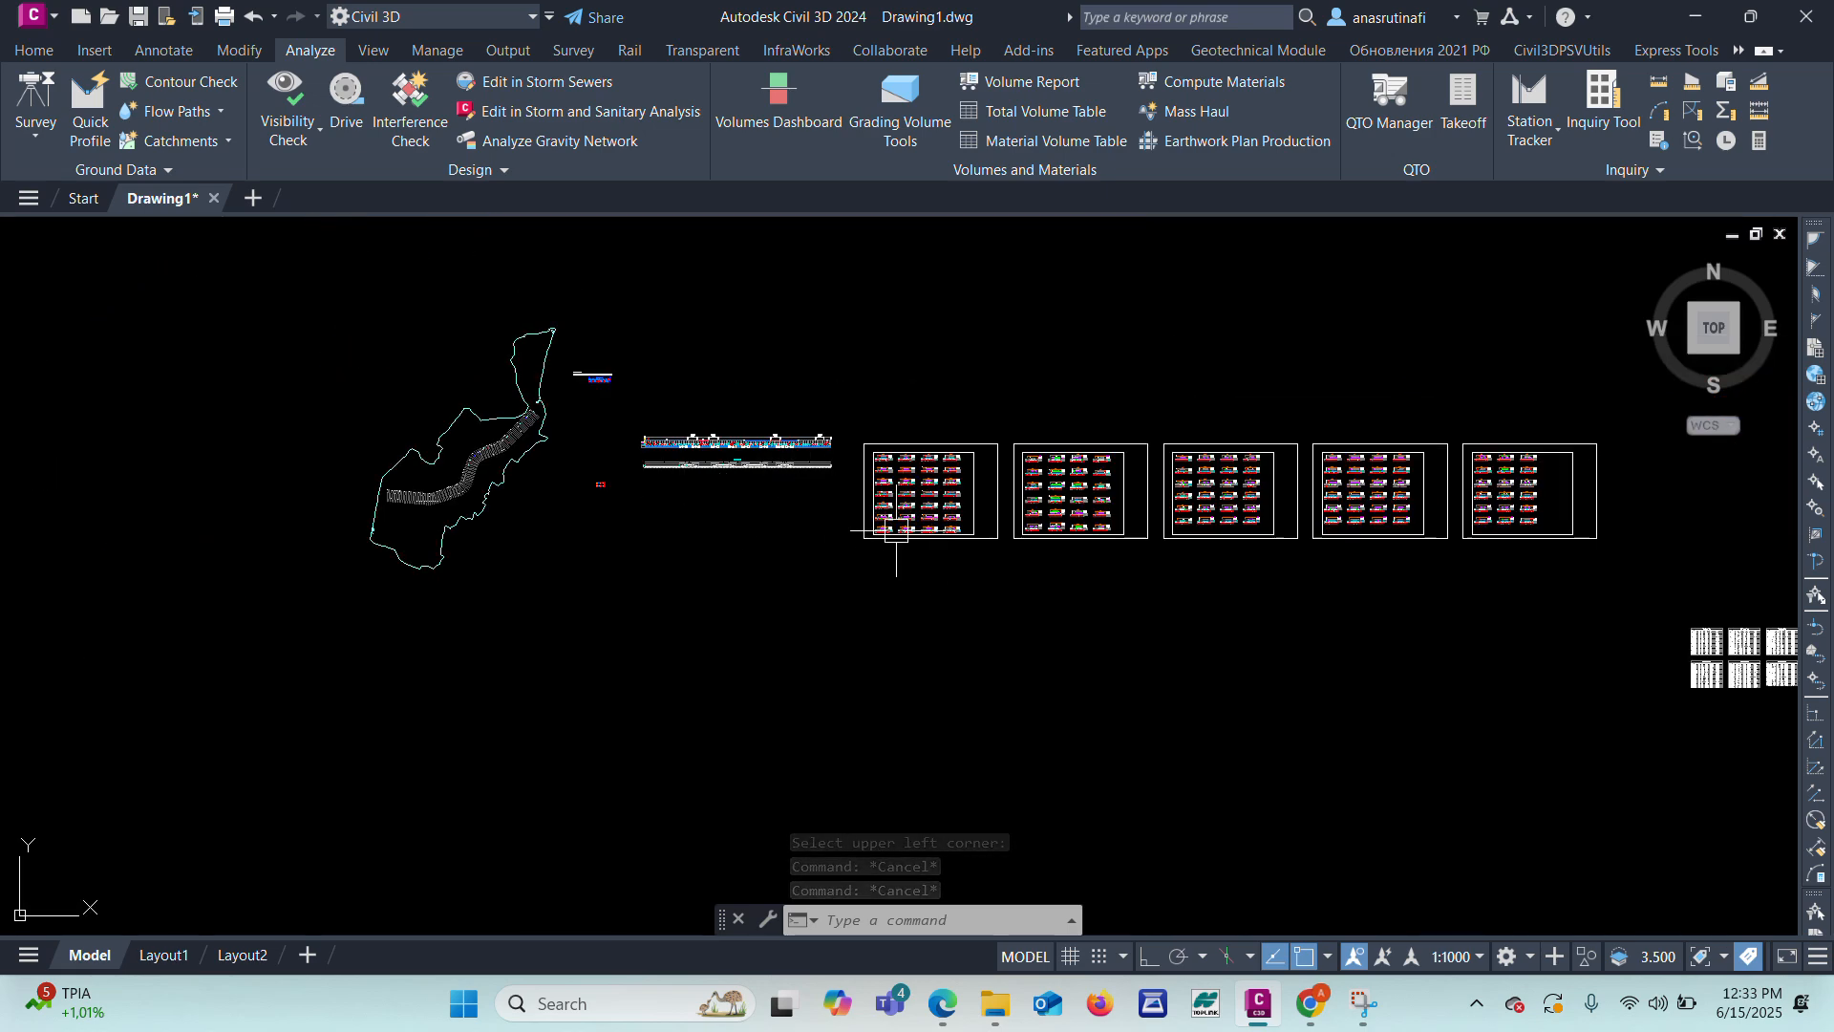
{"action": "scroll", "coordinate": [568, 400], "scroll_direction": "up", "scroll_amount": 3}
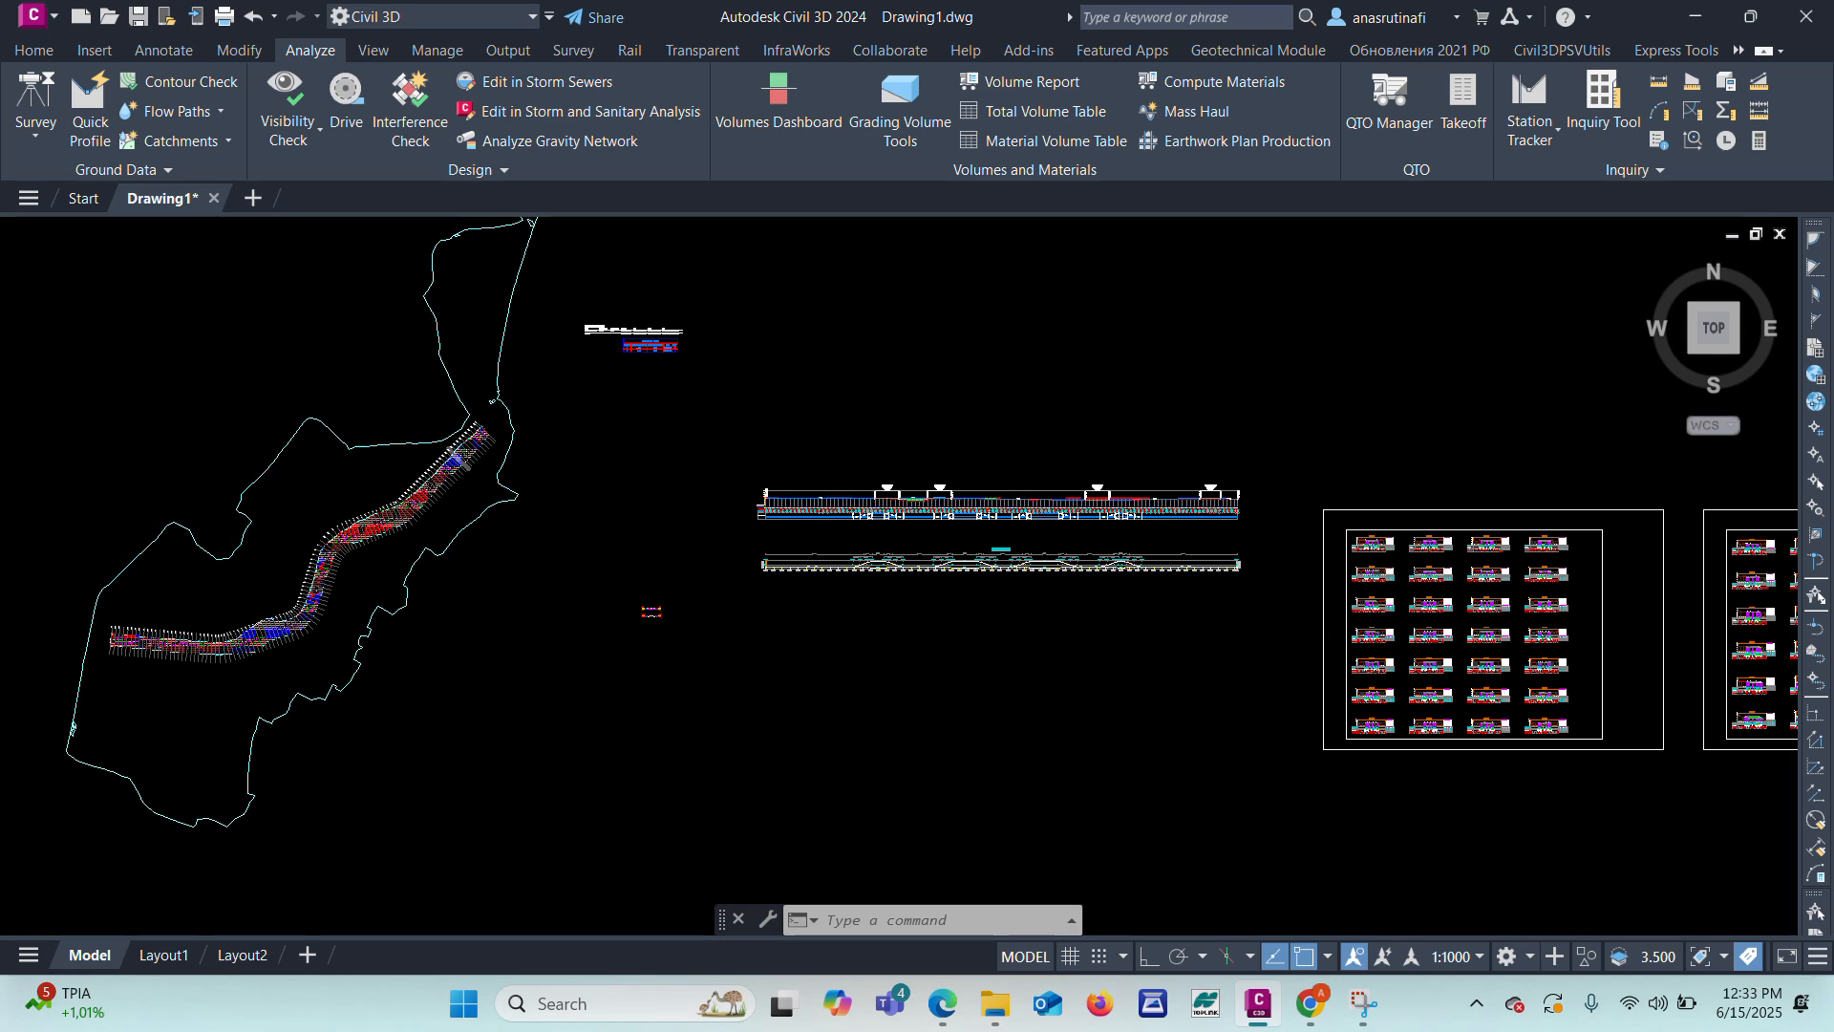
{"action": "scroll", "coordinate": [478, 449], "scroll_direction": "down", "scroll_amount": 3}
{"action": "scroll", "coordinate": [1475, 609], "scroll_direction": "up", "scroll_amount": 2}
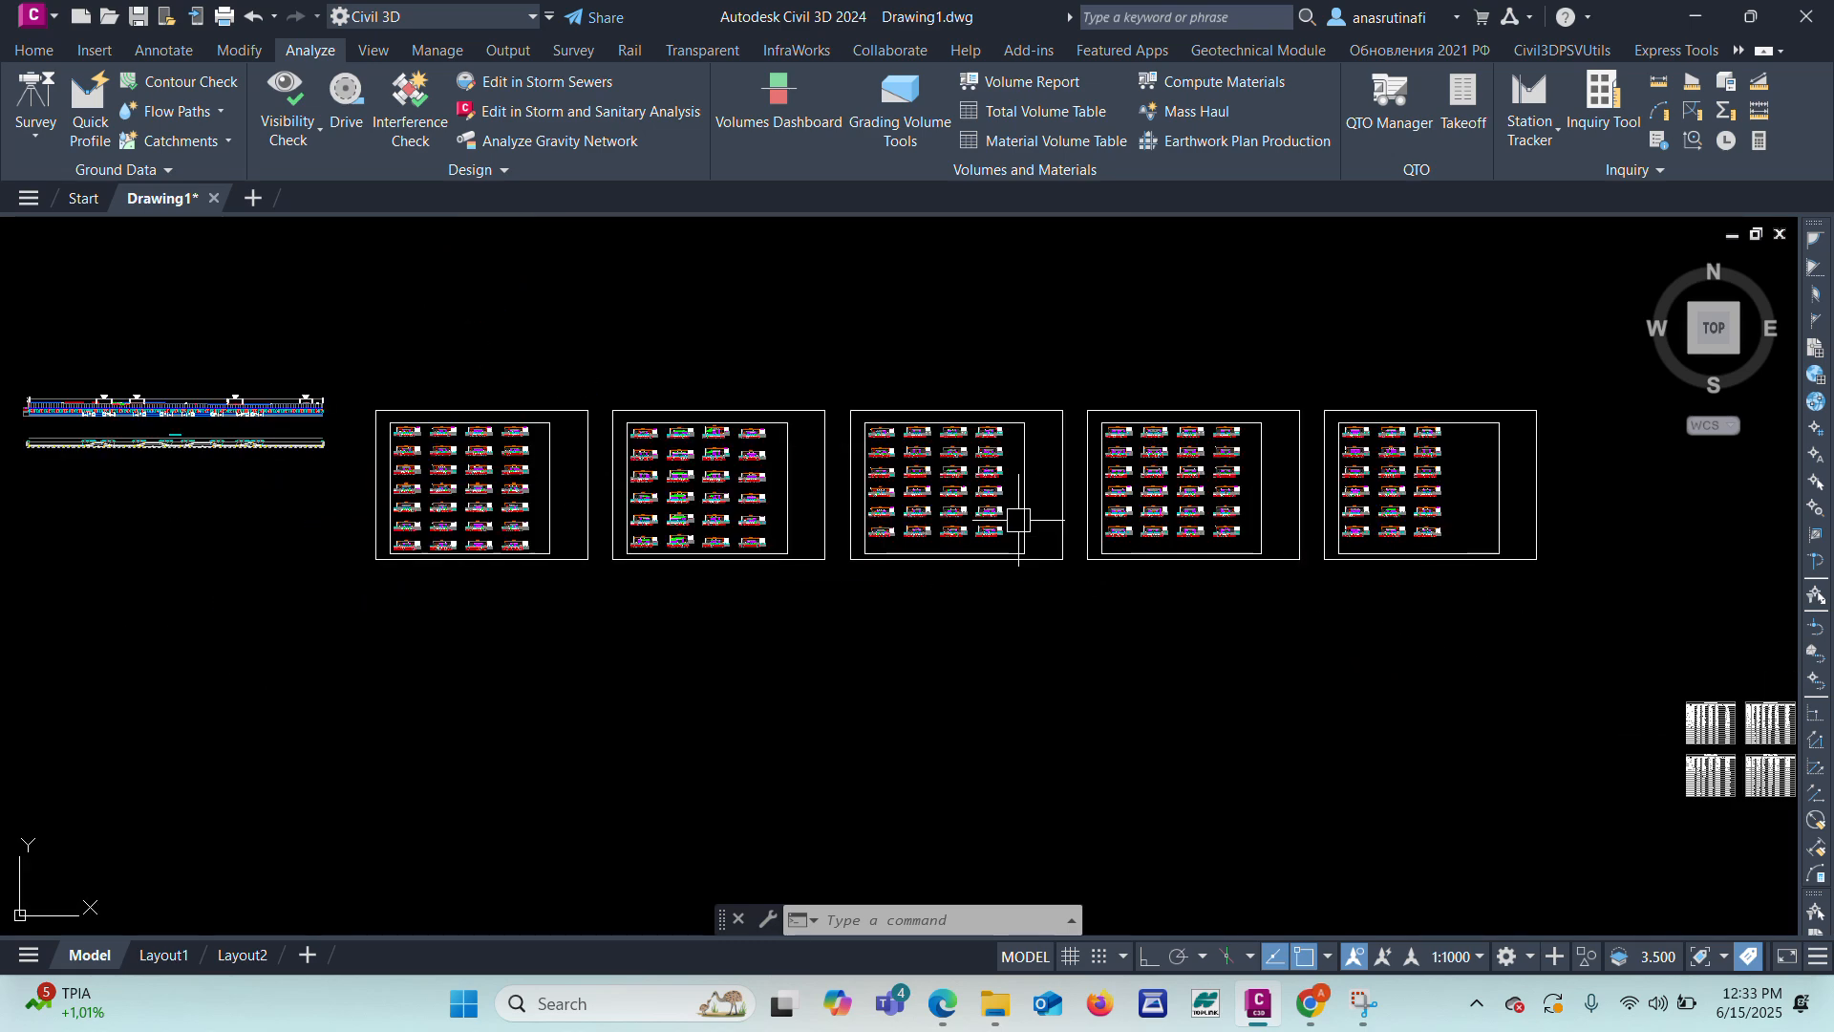